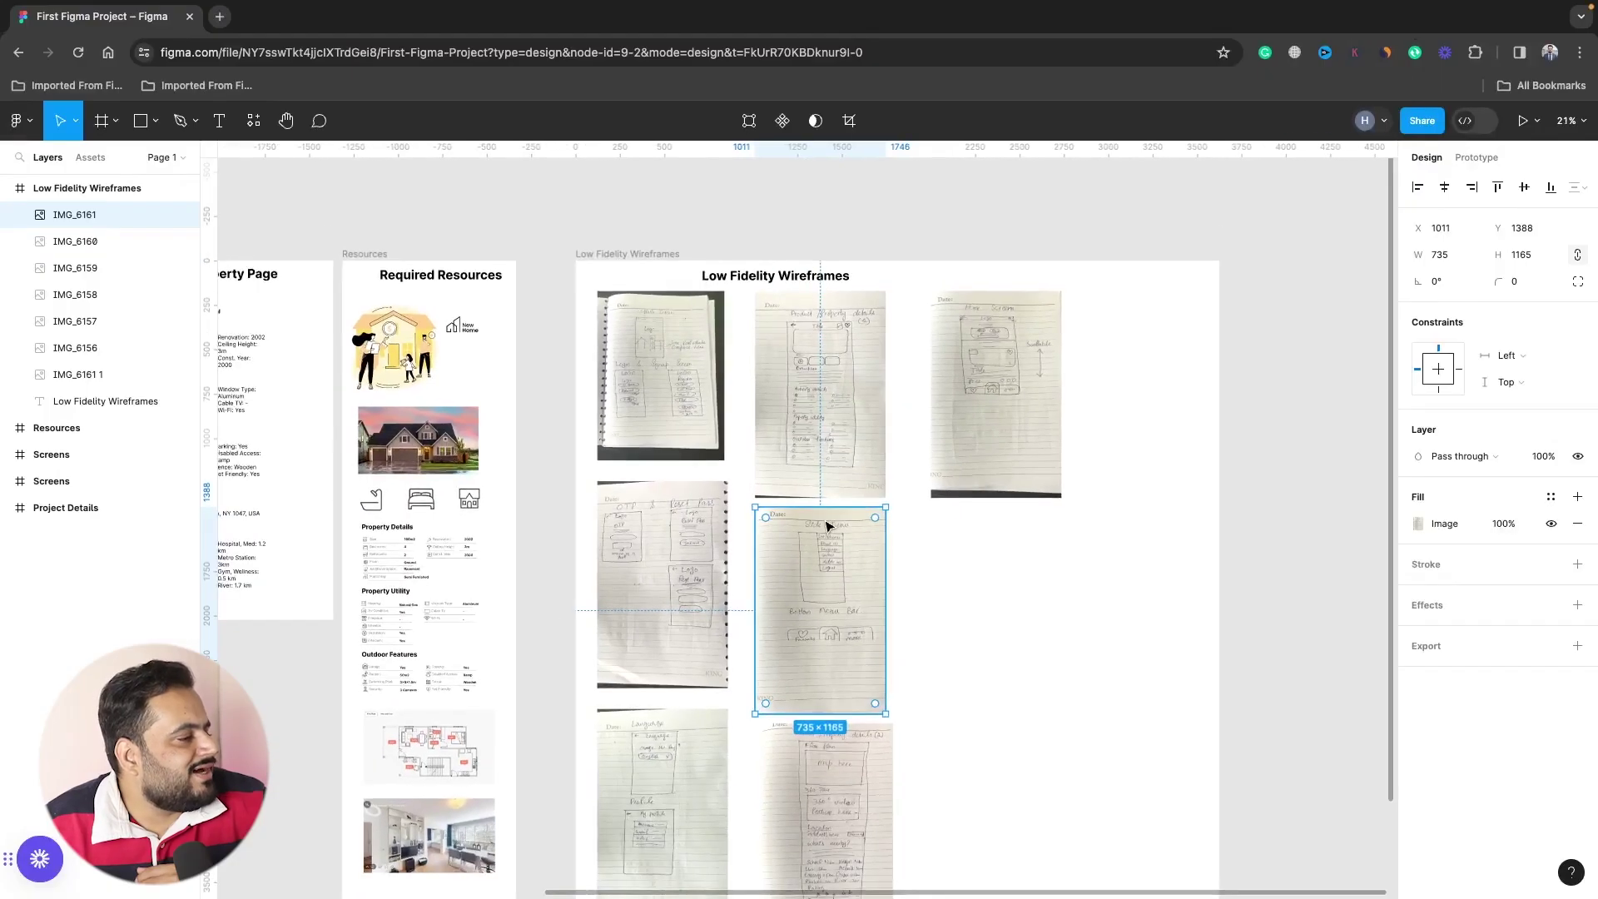
# Add a 430 × 932 iPhone 14 & 15 Pro Max frame beside the Low Fidelity Wireframes board.
pyautogui.scroll(-3, 828, 526)
pyautogui.hscroll(-5, 828, 526)
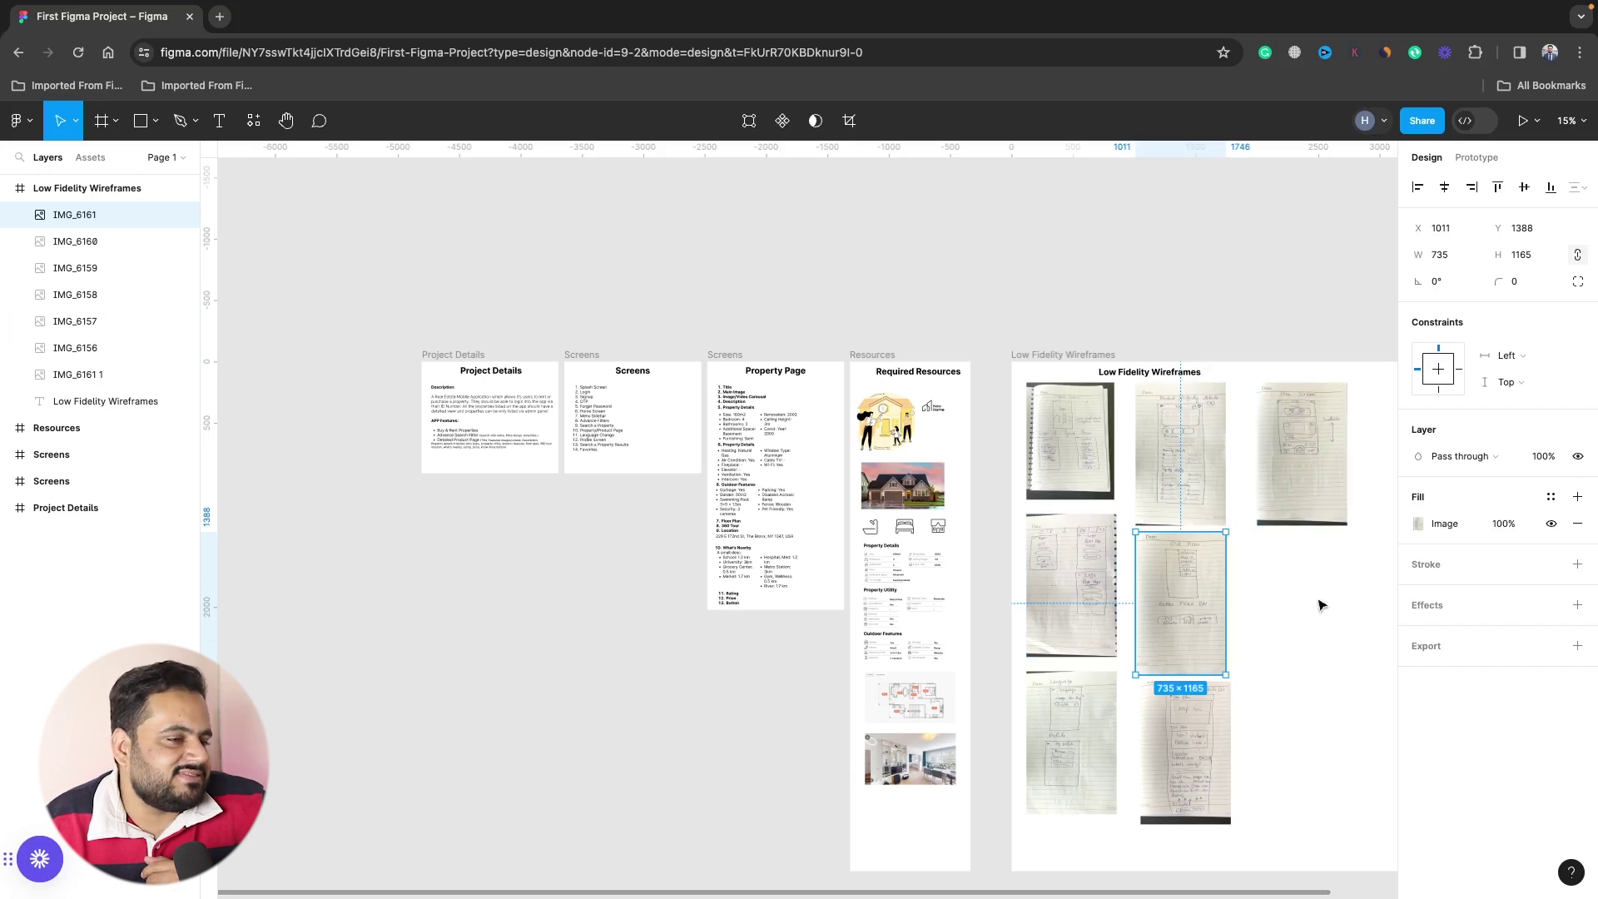
pyautogui.hscroll(2, 1321, 603)
pyautogui.hscroll(4, 1323, 620)
pyautogui.keyDown('ctrl'); pyautogui.scroll(-2, 1323, 620); pyautogui.keyUp('ctrl')
pyautogui.keyDown('ctrl'); pyautogui.scroll(-1, 1324, 620); pyautogui.keyUp('ctrl')
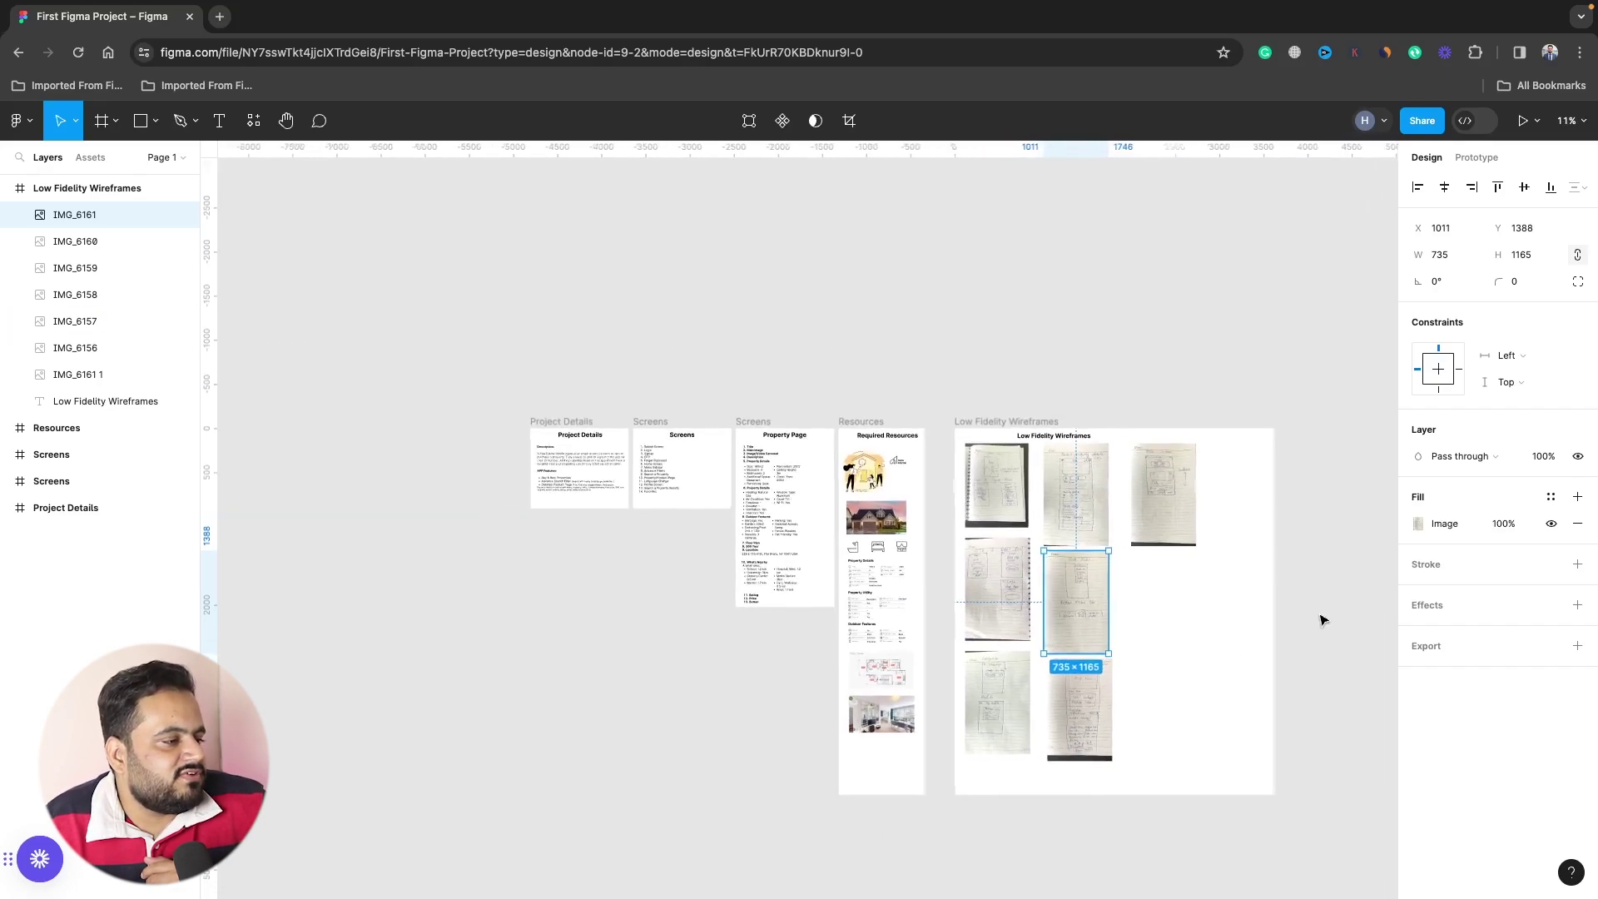
pyautogui.hscroll(1, 1323, 621)
pyautogui.click(1339, 558)
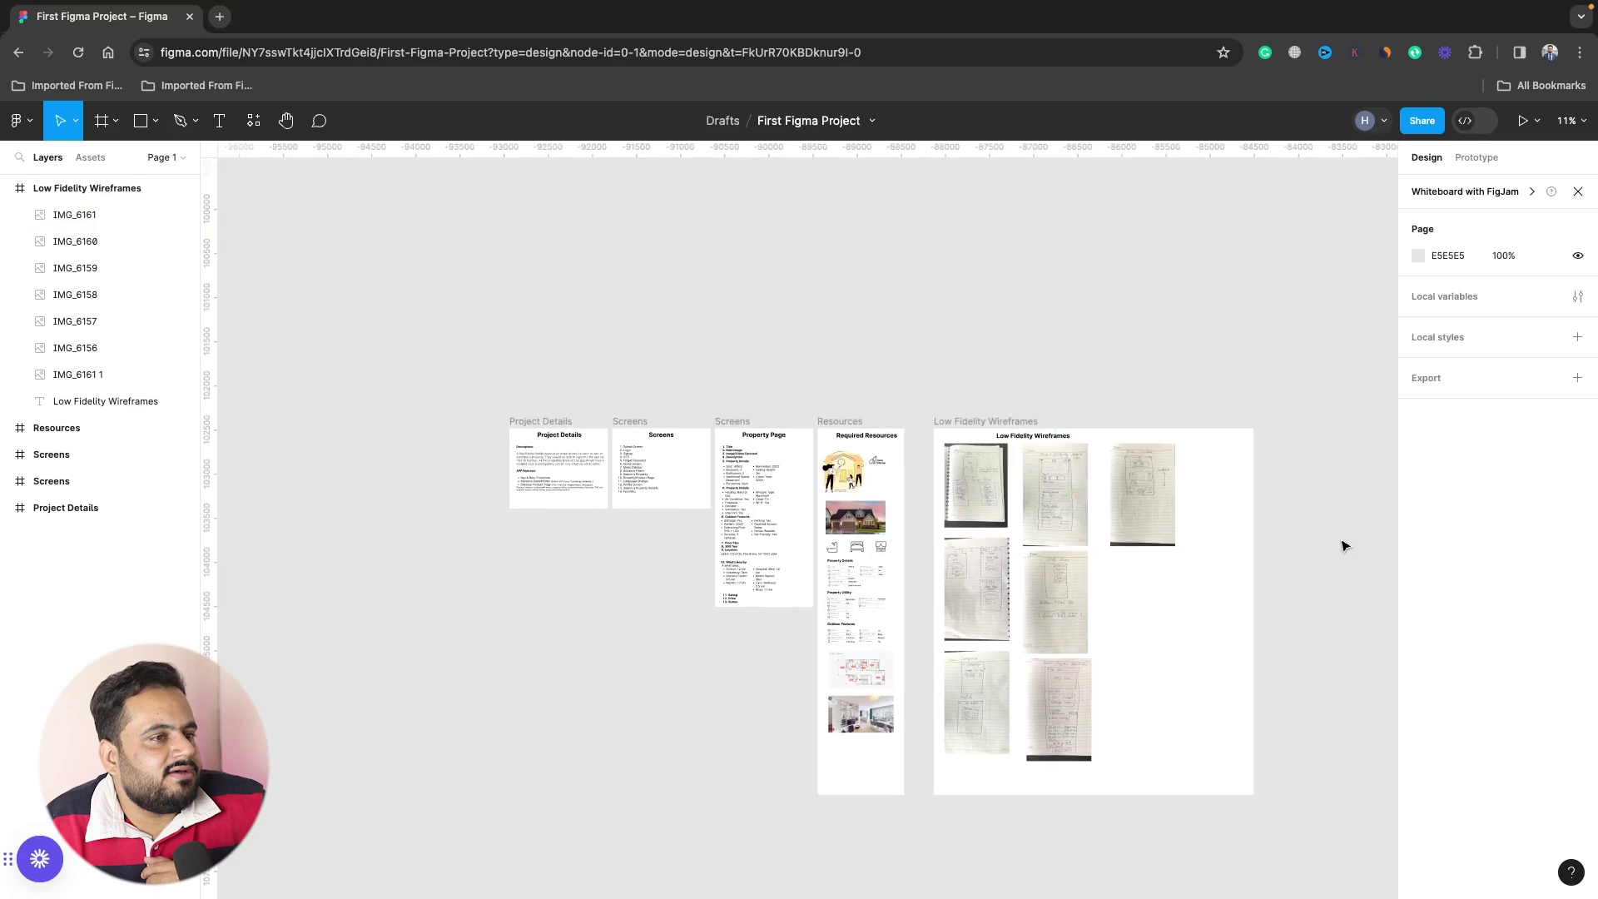
pyautogui.hscroll(3, 1342, 543)
pyautogui.hscroll(1, 1345, 541)
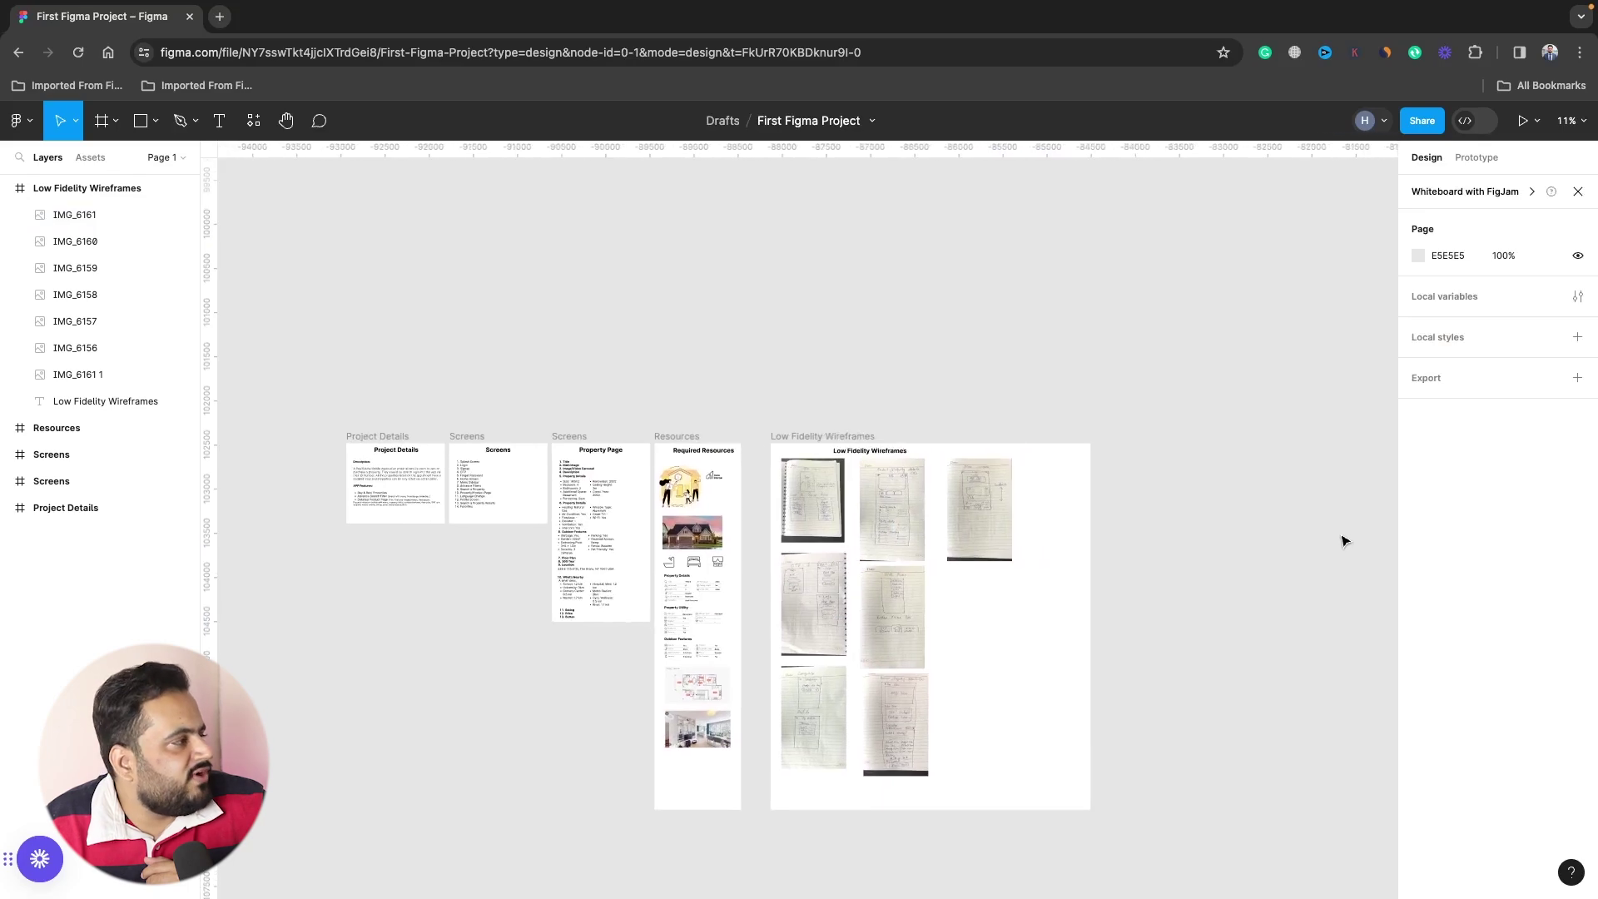
pyautogui.click(96, 132)
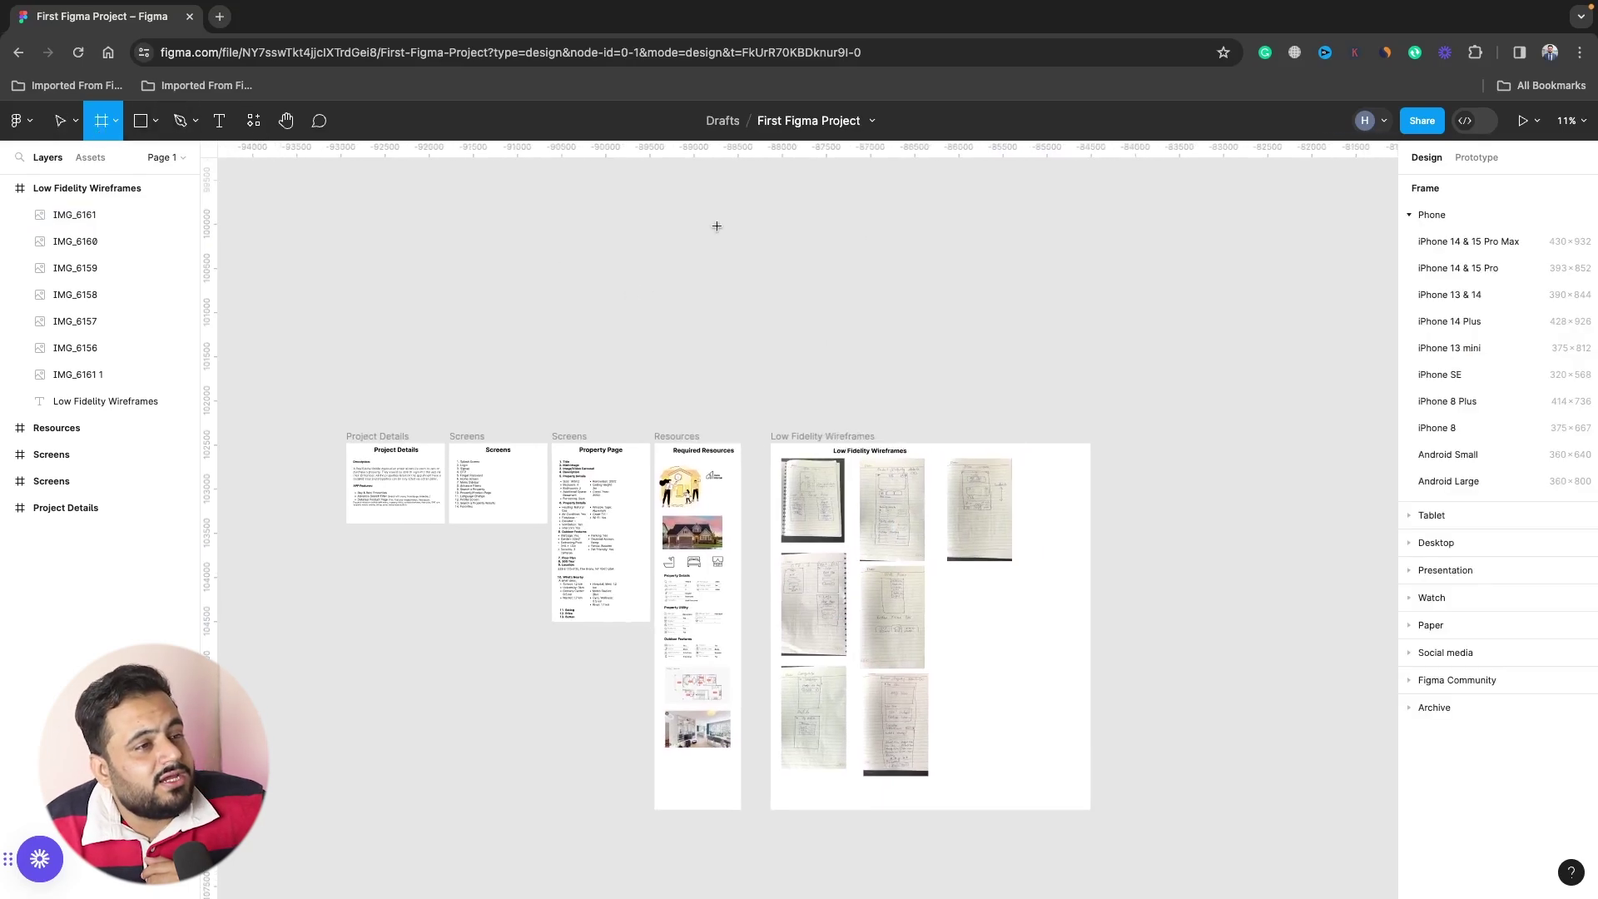
pyautogui.click(1481, 249)
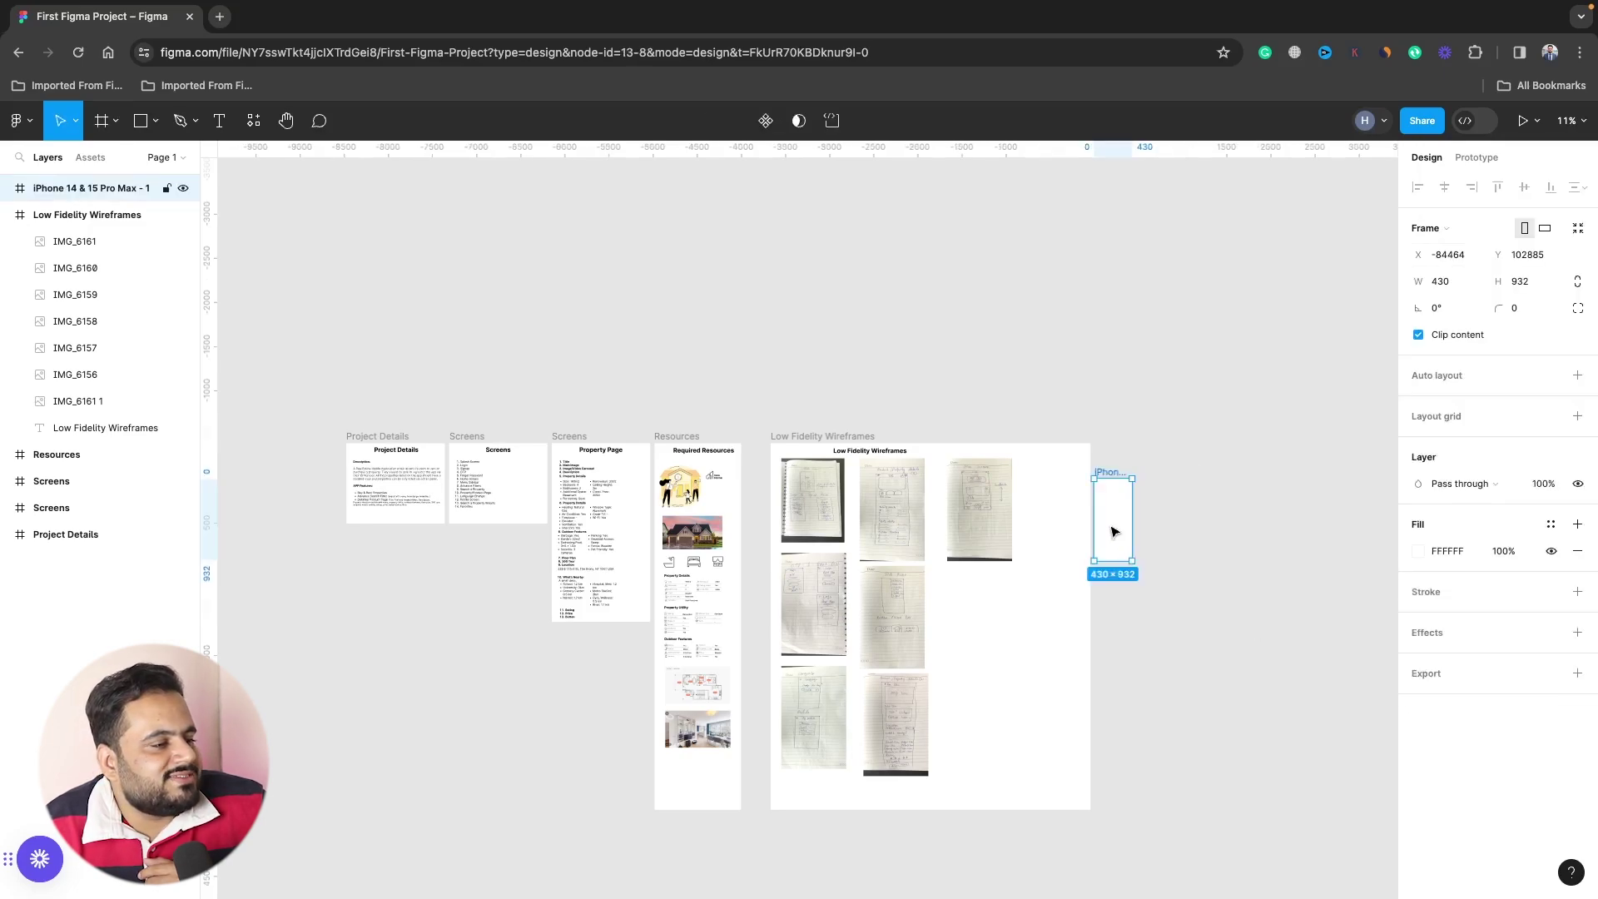
pyautogui.moveTo(1112, 478); pyautogui.dragTo(1122, 443)
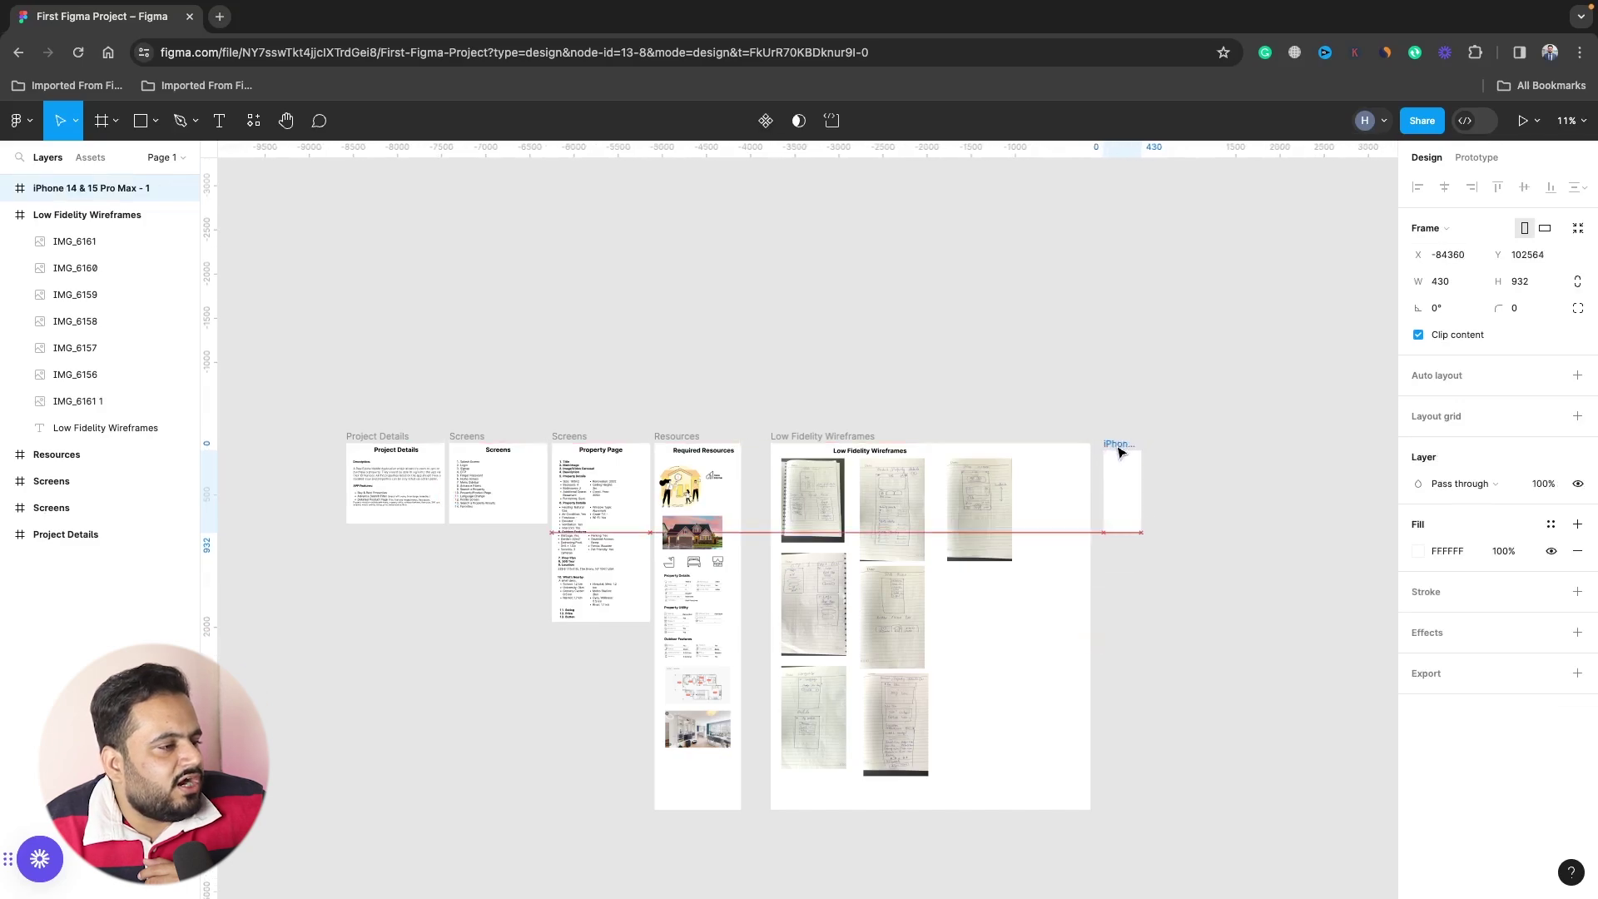
pyautogui.click(1238, 454)
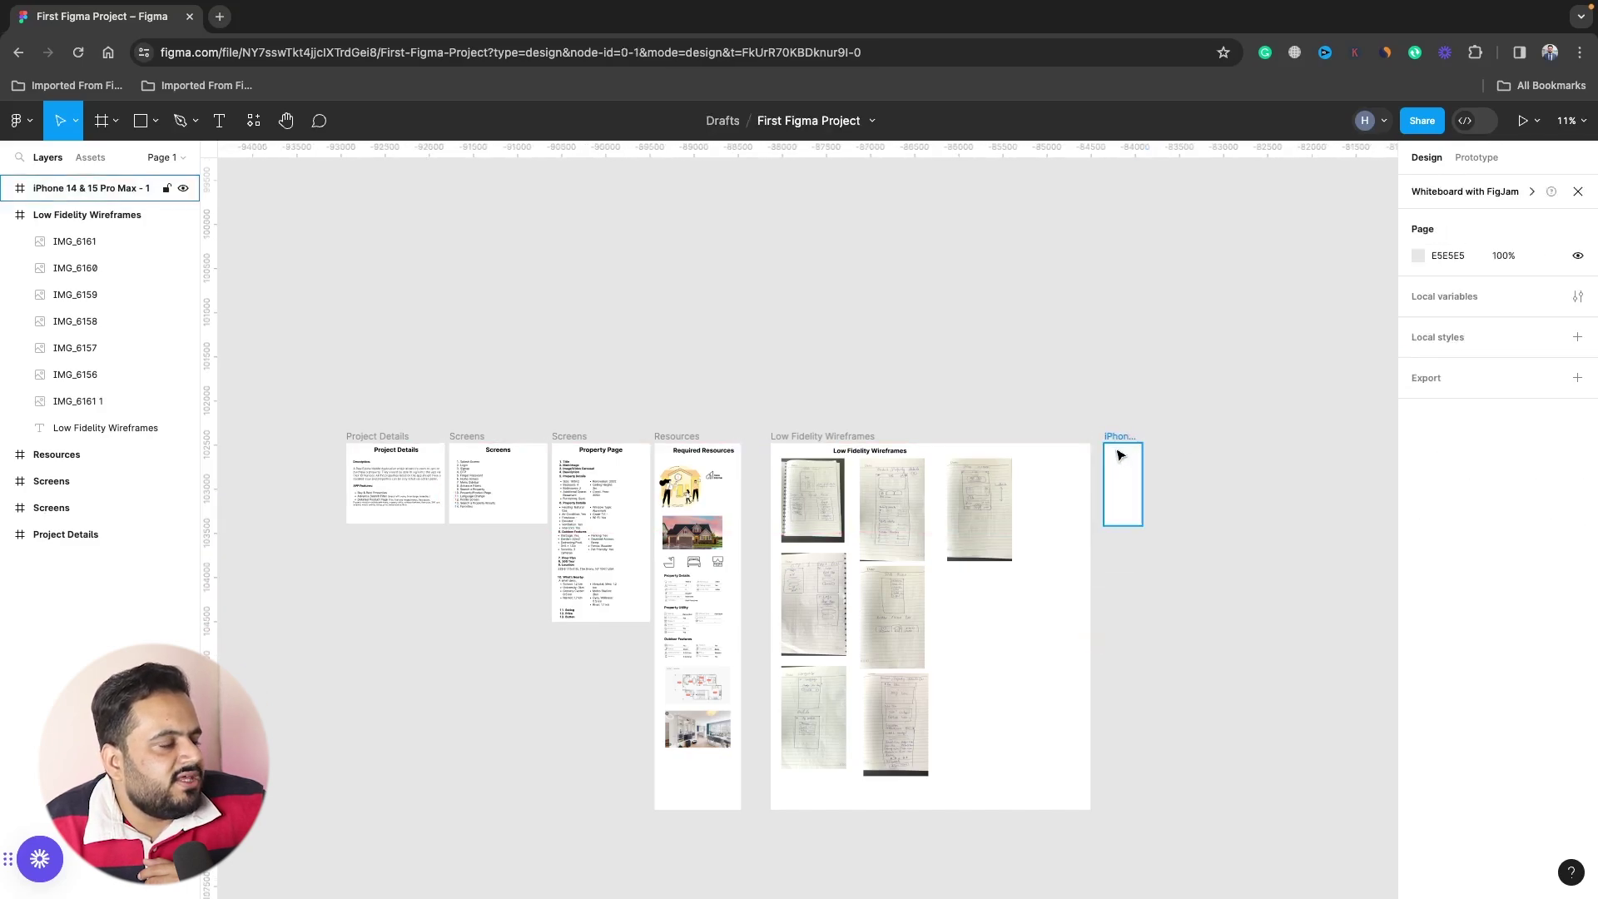
# Rename the new frame to 'splash screen'.
pyautogui.scroll(3, 1120, 453)
pyautogui.scroll(3, 1124, 452)
pyautogui.scroll(2, 1126, 452)
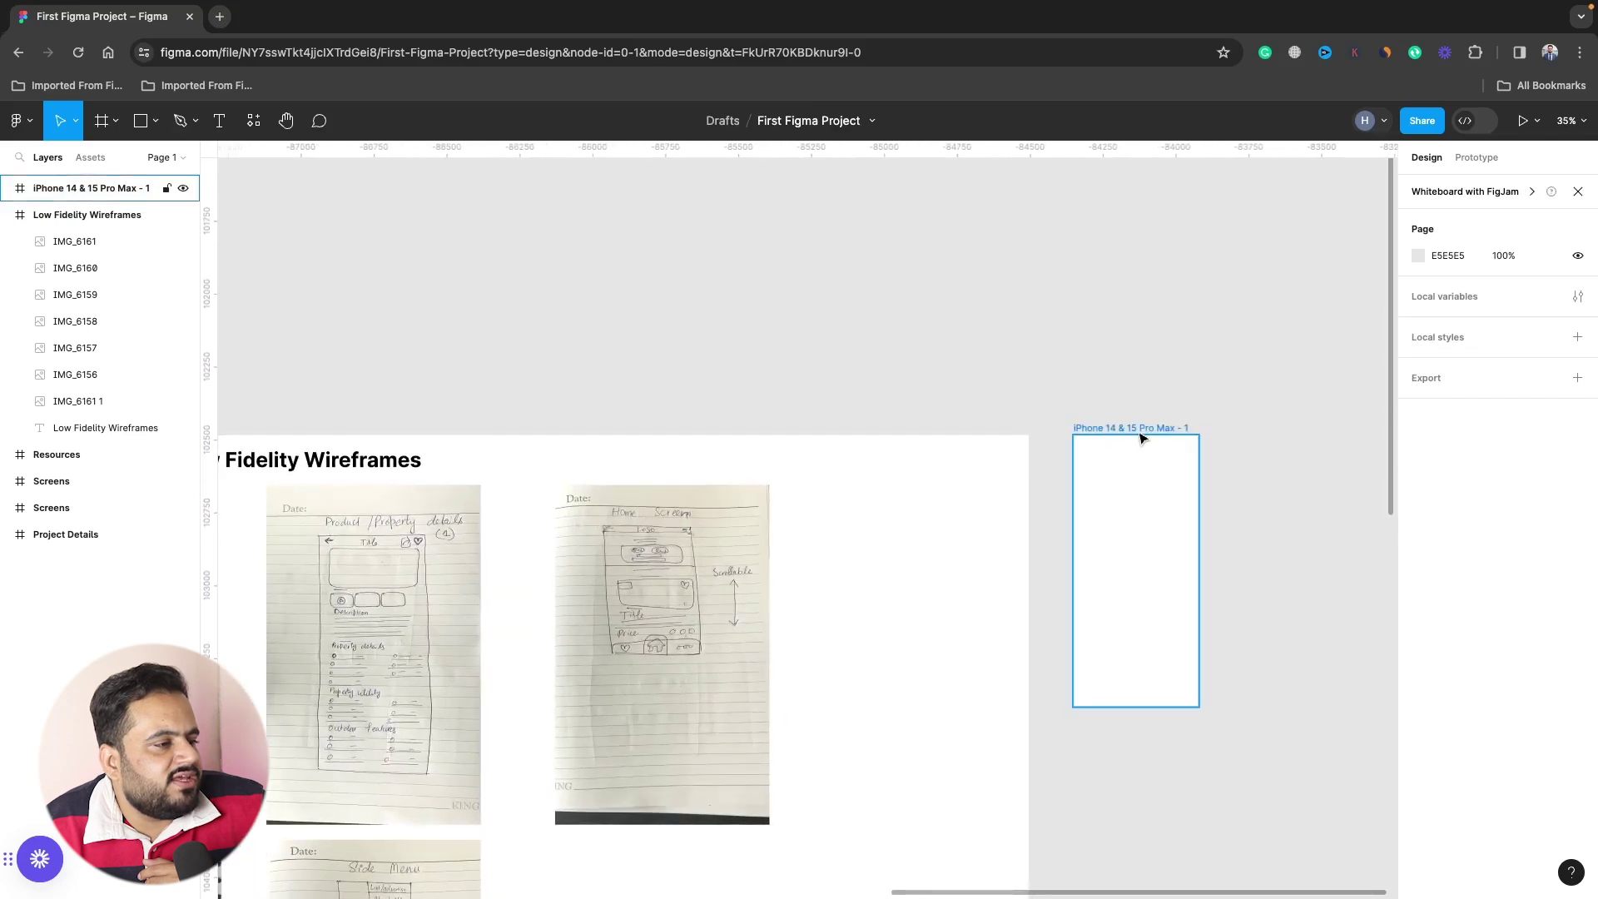
pyautogui.click(1140, 429)
pyautogui.doubleClick(1139, 428)
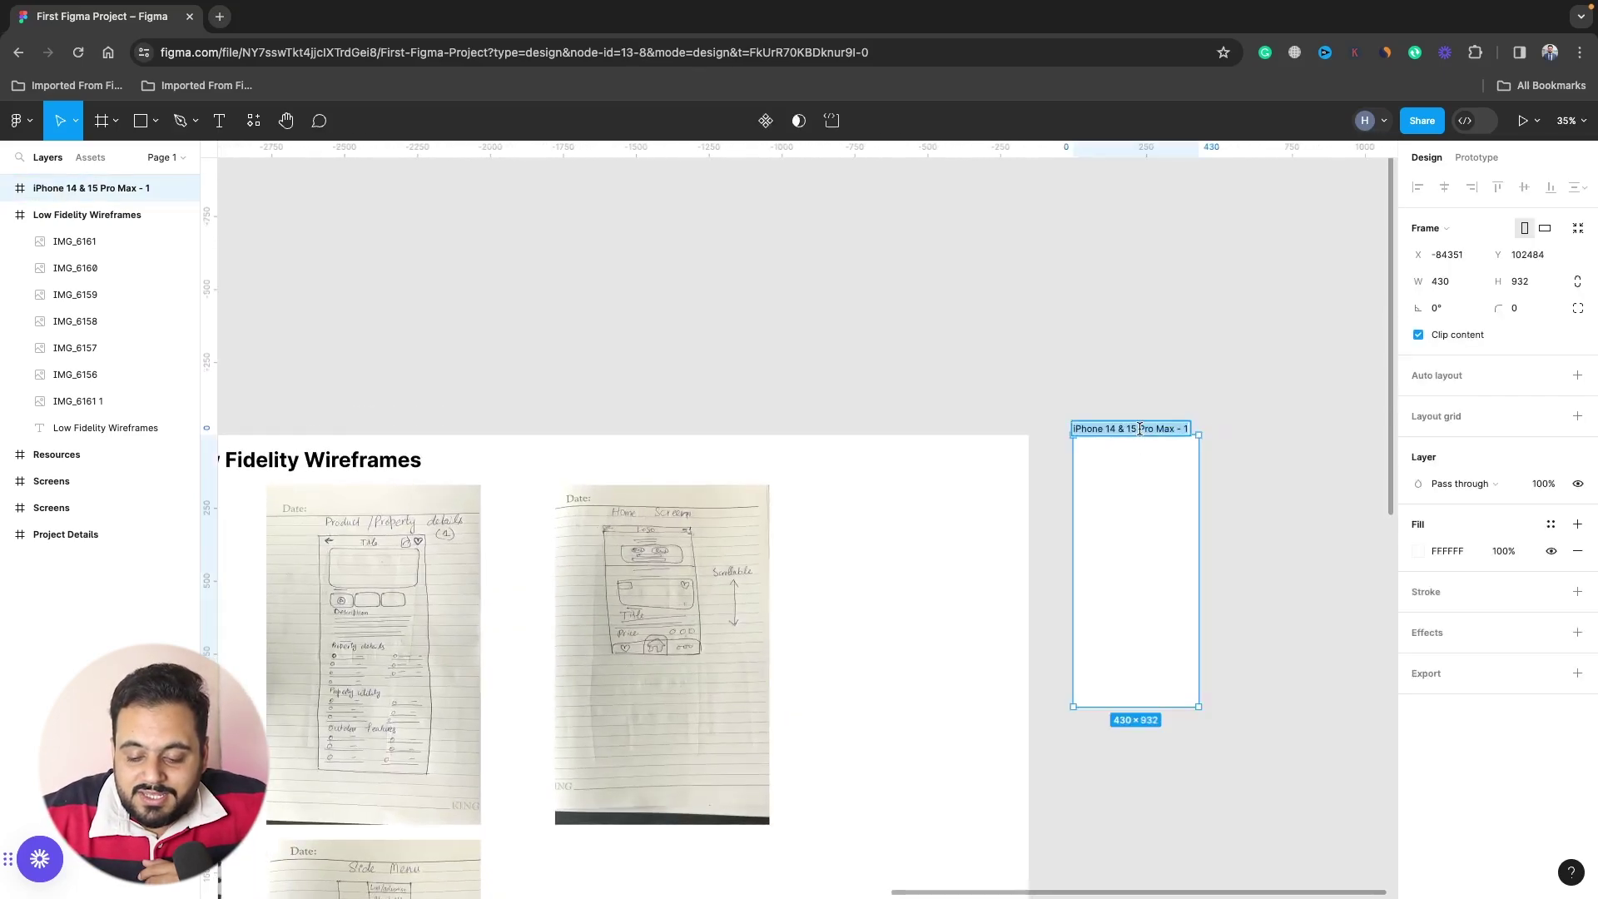
pyautogui.write('splas')
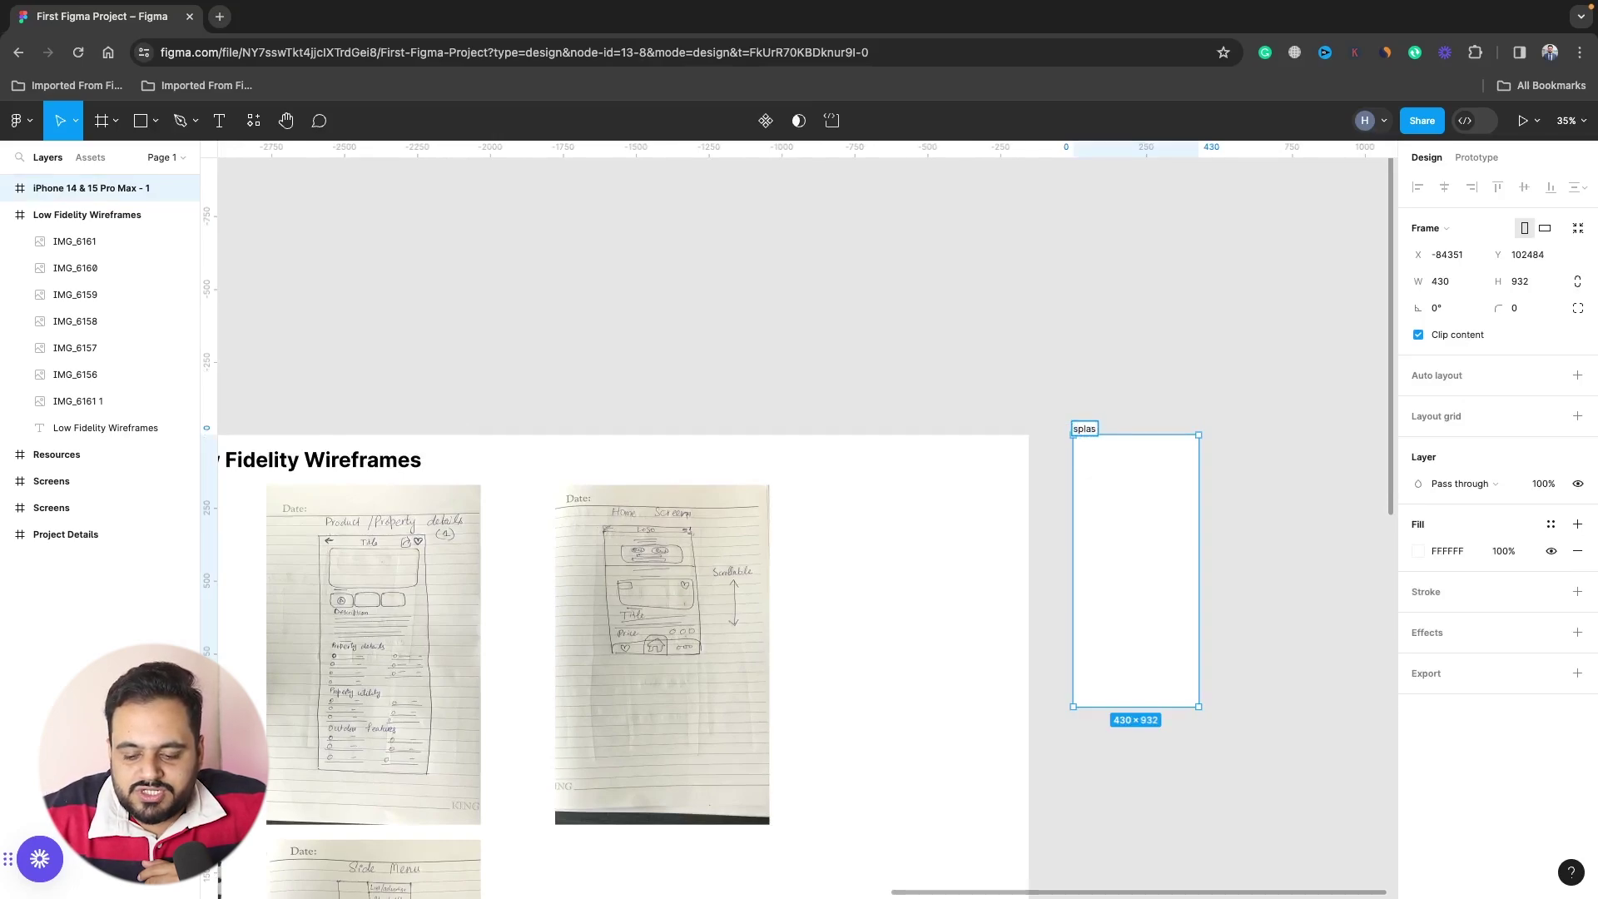
pyautogui.write('h scree')
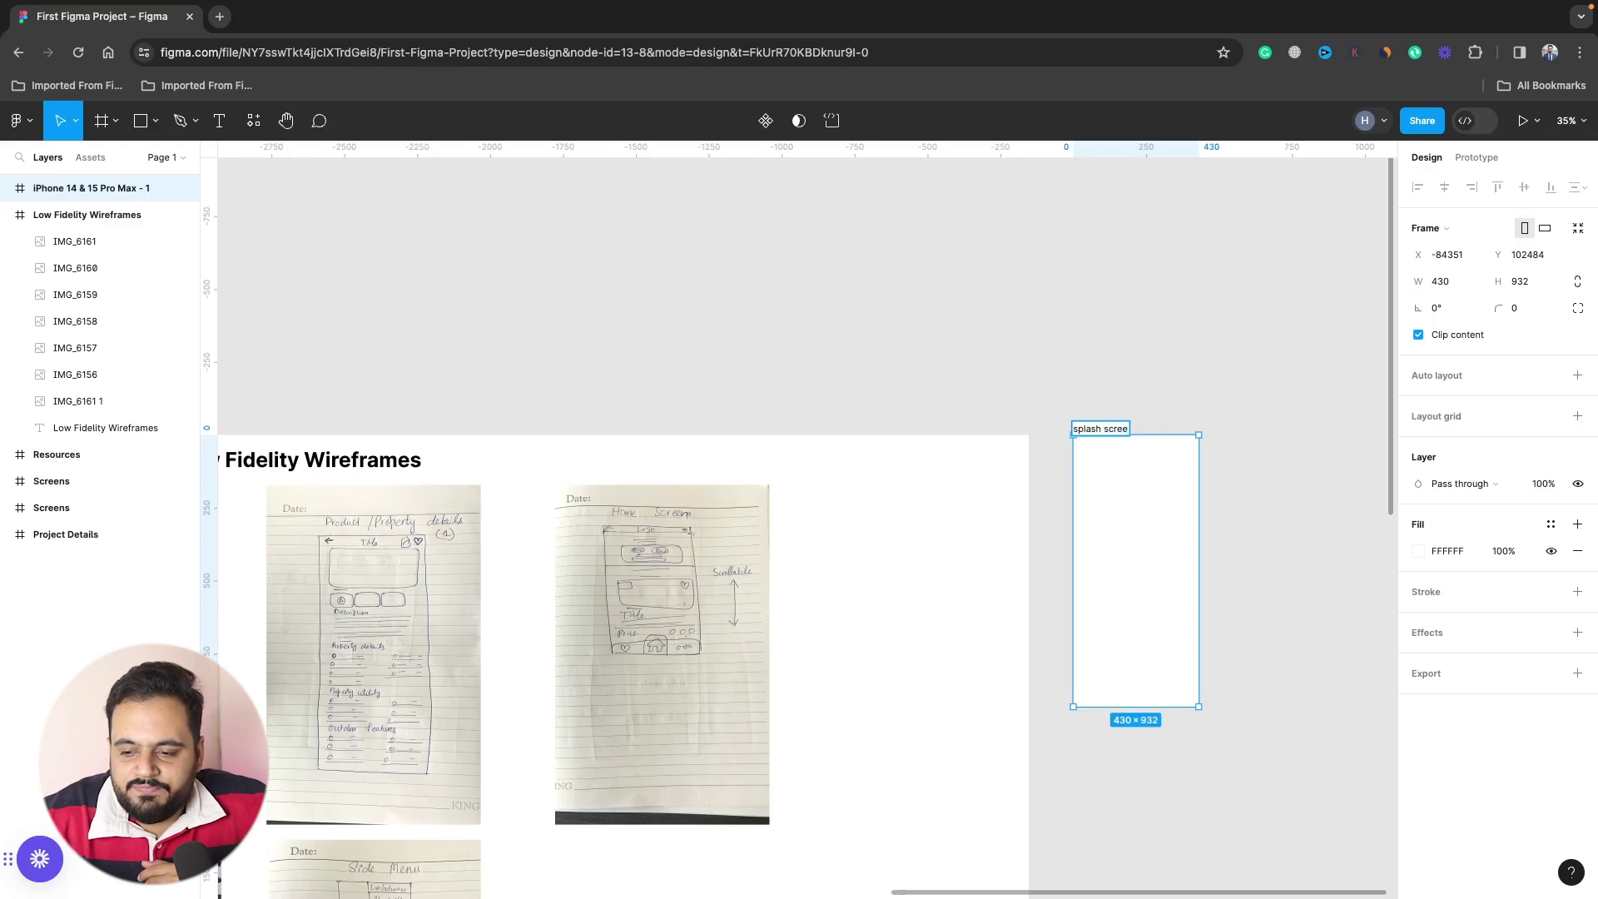
pyautogui.write('n')
pyautogui.press('Return')
# Pan to the Required Resources board and select the 180 × 90 New Home logo.
pyautogui.click(1231, 460)
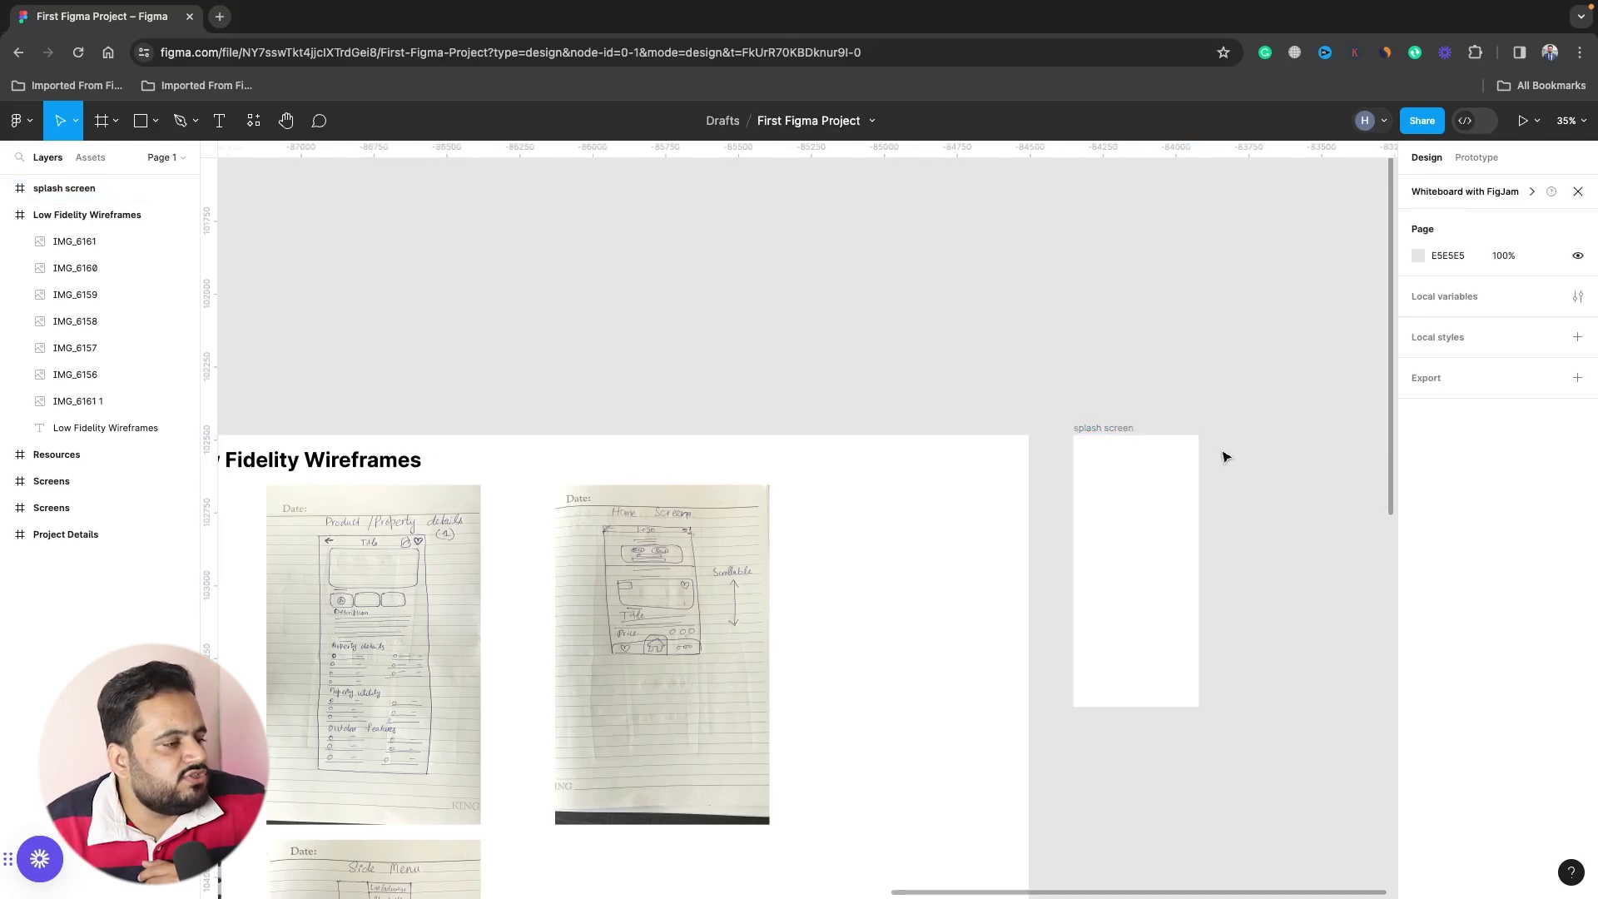
pyautogui.hscroll(-3, 1225, 454)
pyautogui.scroll(-2, 1224, 453)
pyautogui.hscroll(-4, 714, 536)
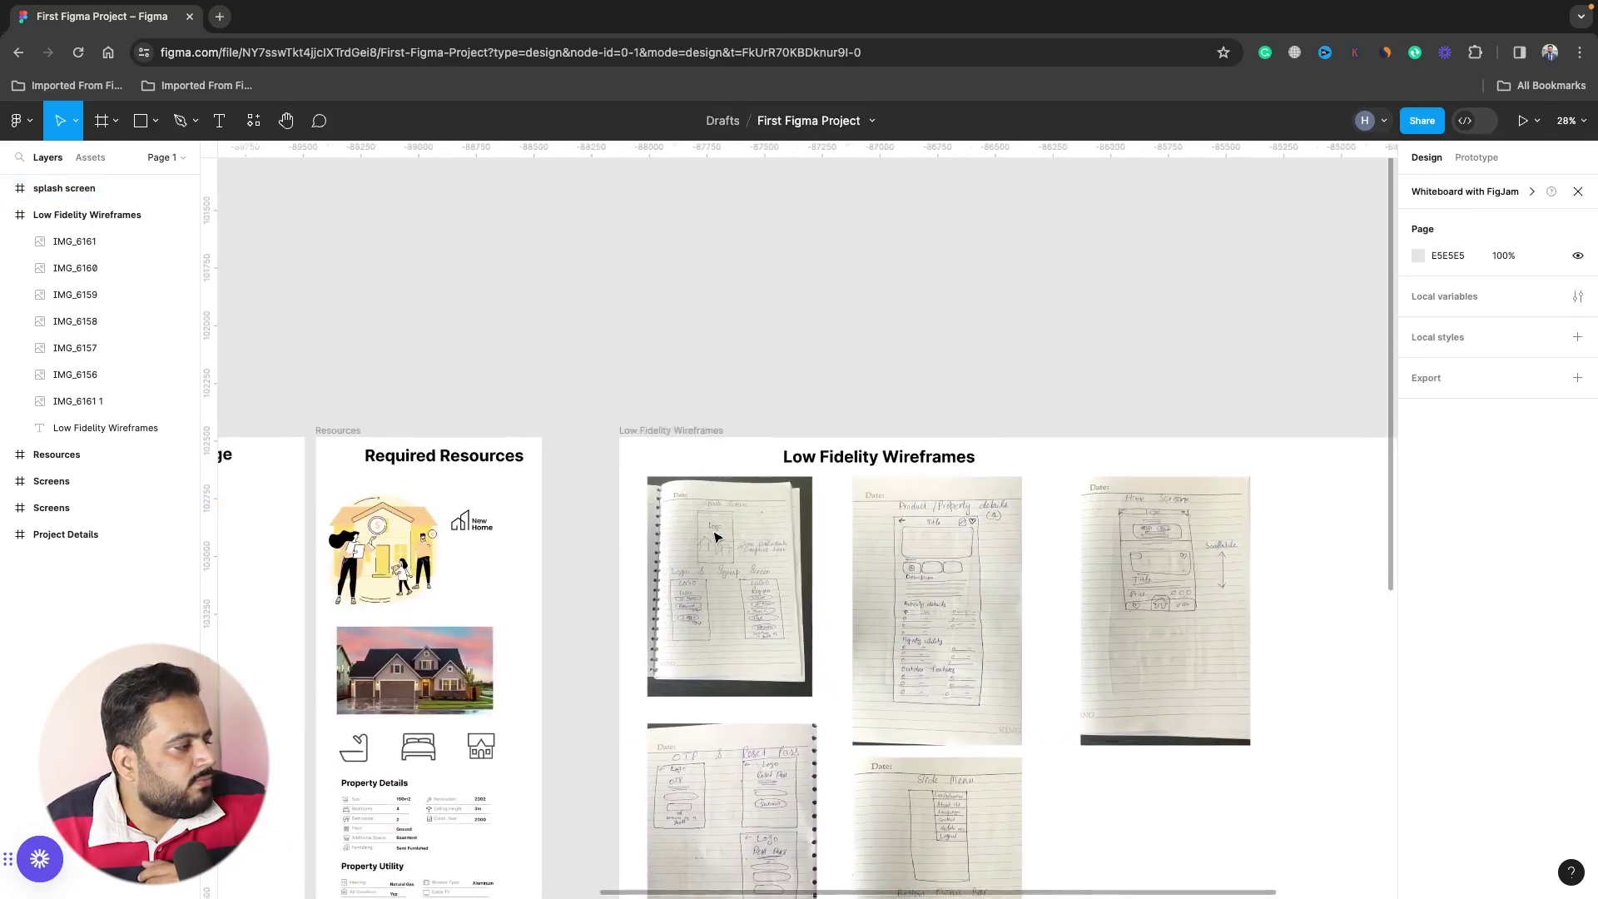
pyautogui.hscroll(-2, 716, 535)
pyautogui.scroll(-2, 679, 570)
pyautogui.scroll(-2, 671, 576)
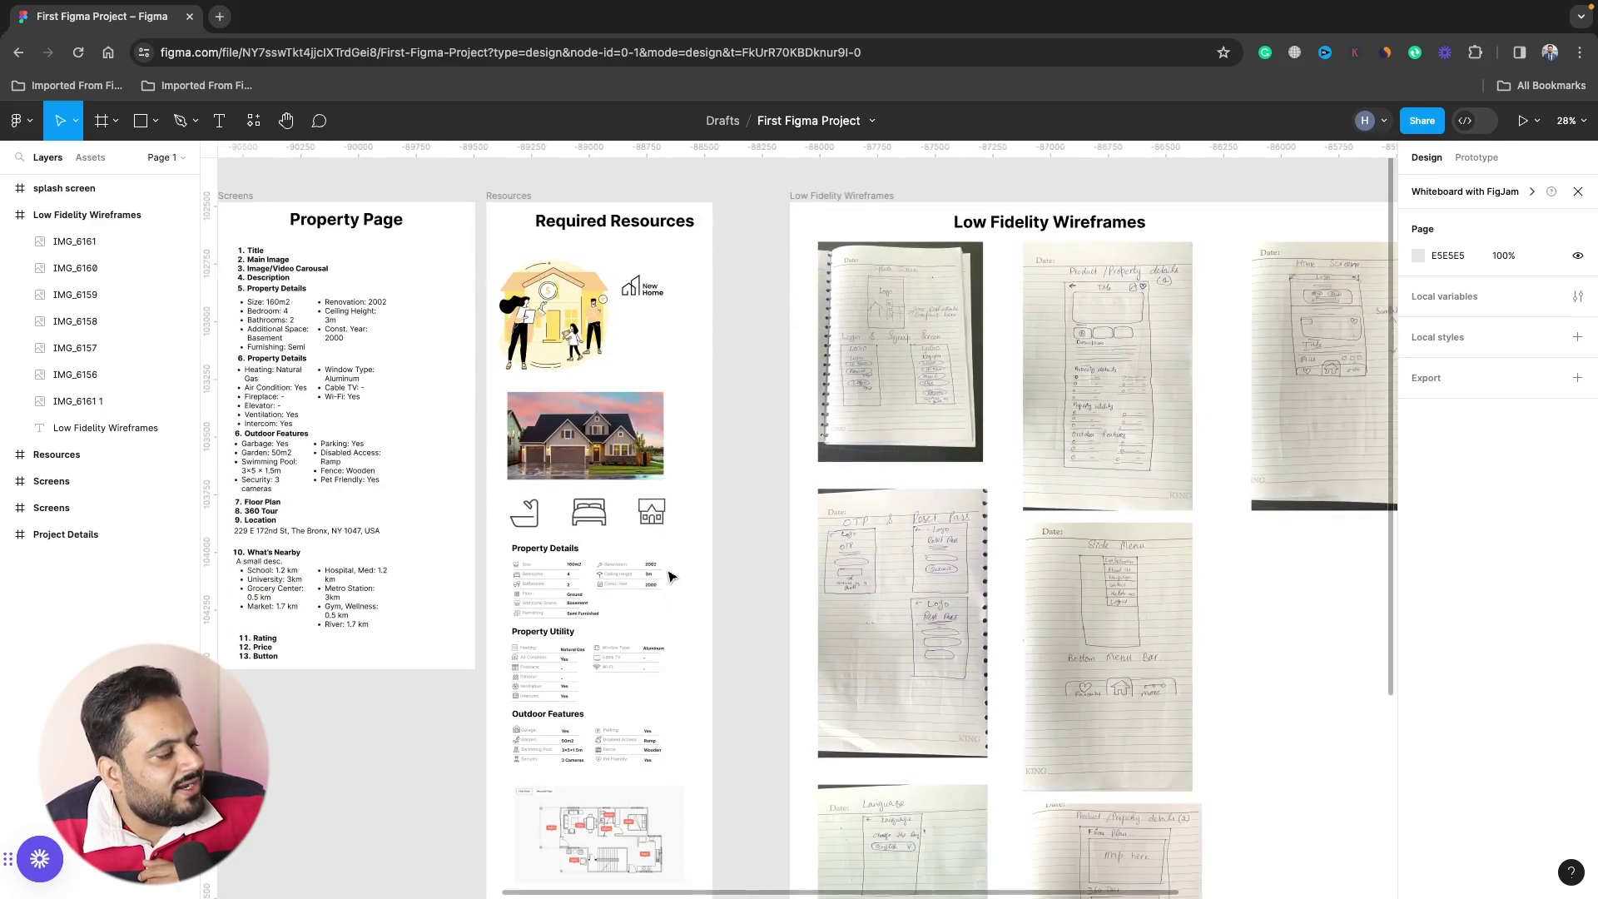
pyautogui.scroll(-4, 671, 576)
pyautogui.scroll(-1, 671, 576)
pyautogui.scroll(6, 650, 632)
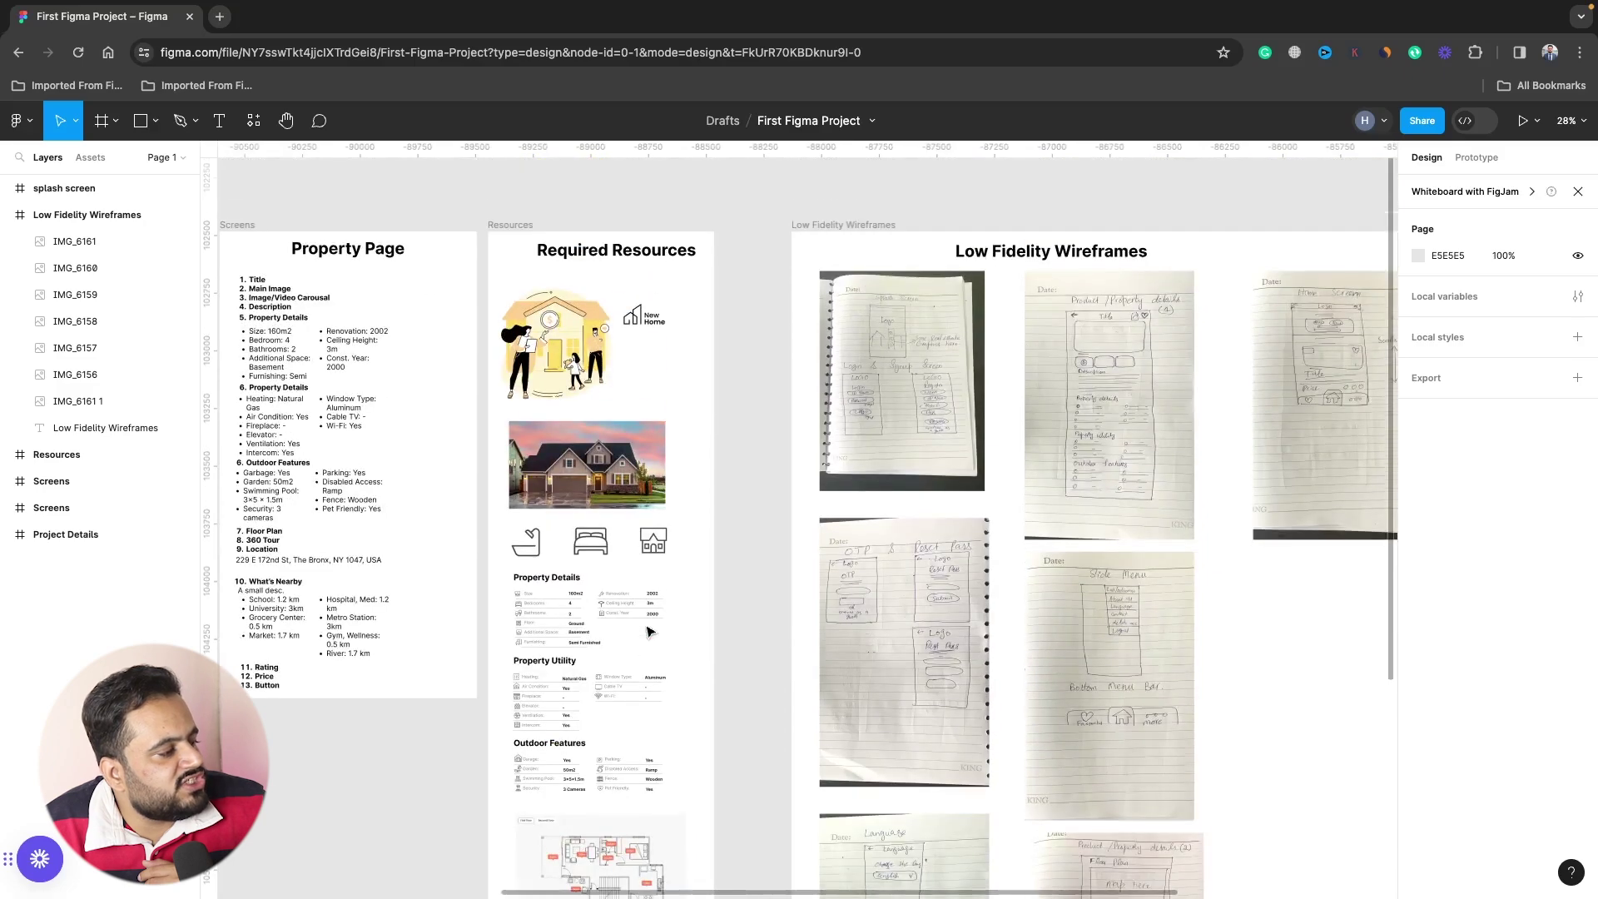
pyautogui.scroll(1, 650, 633)
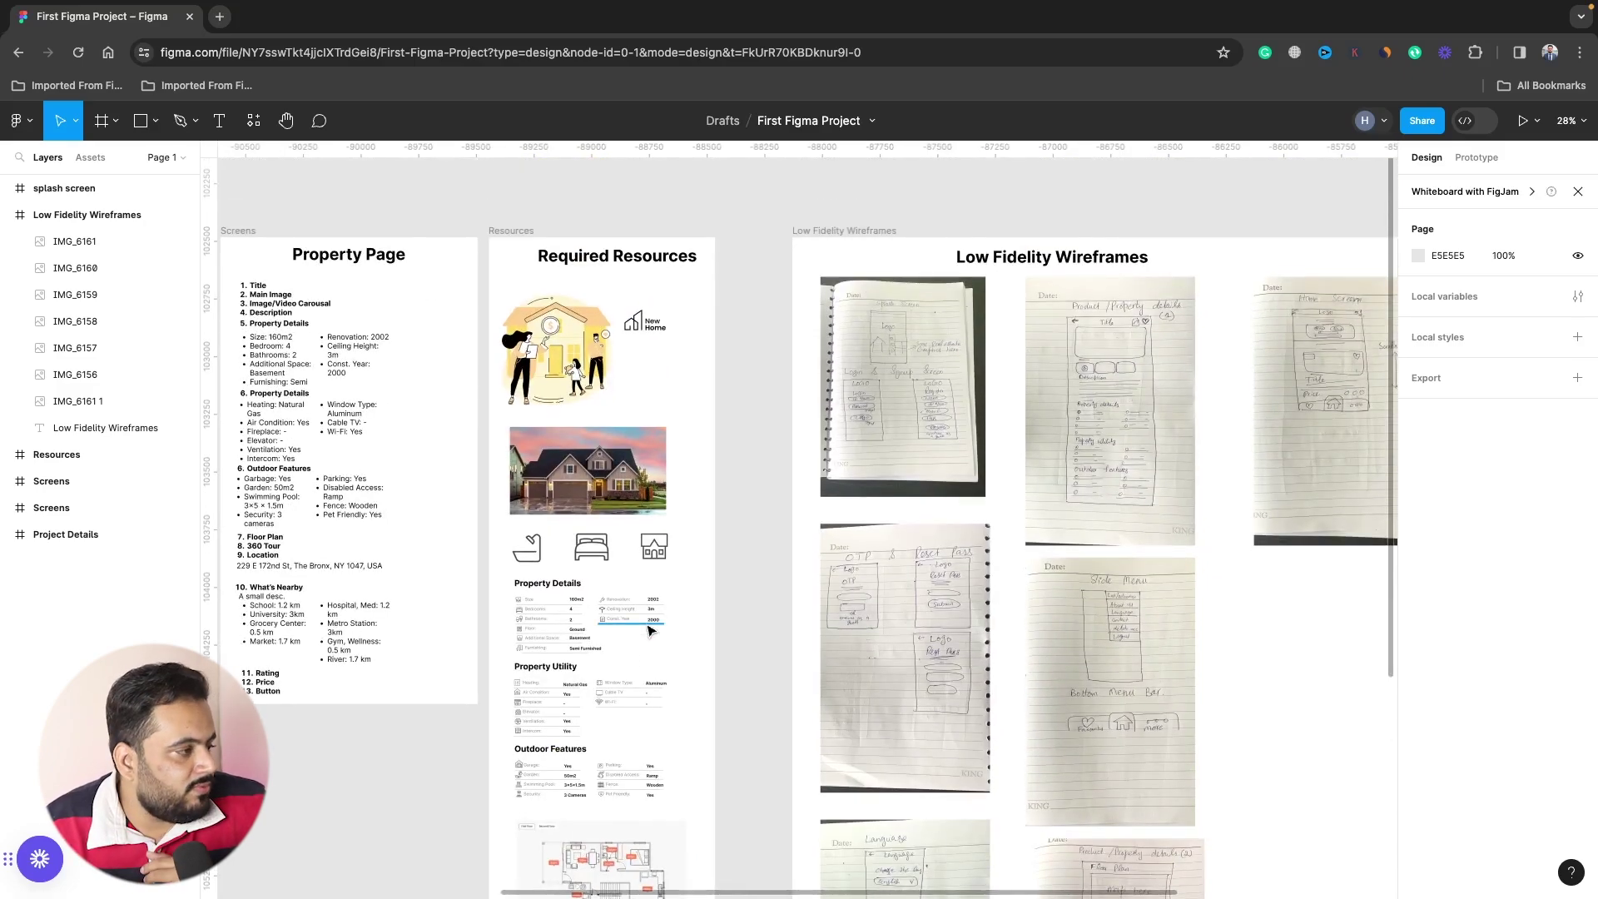
pyautogui.click(658, 331)
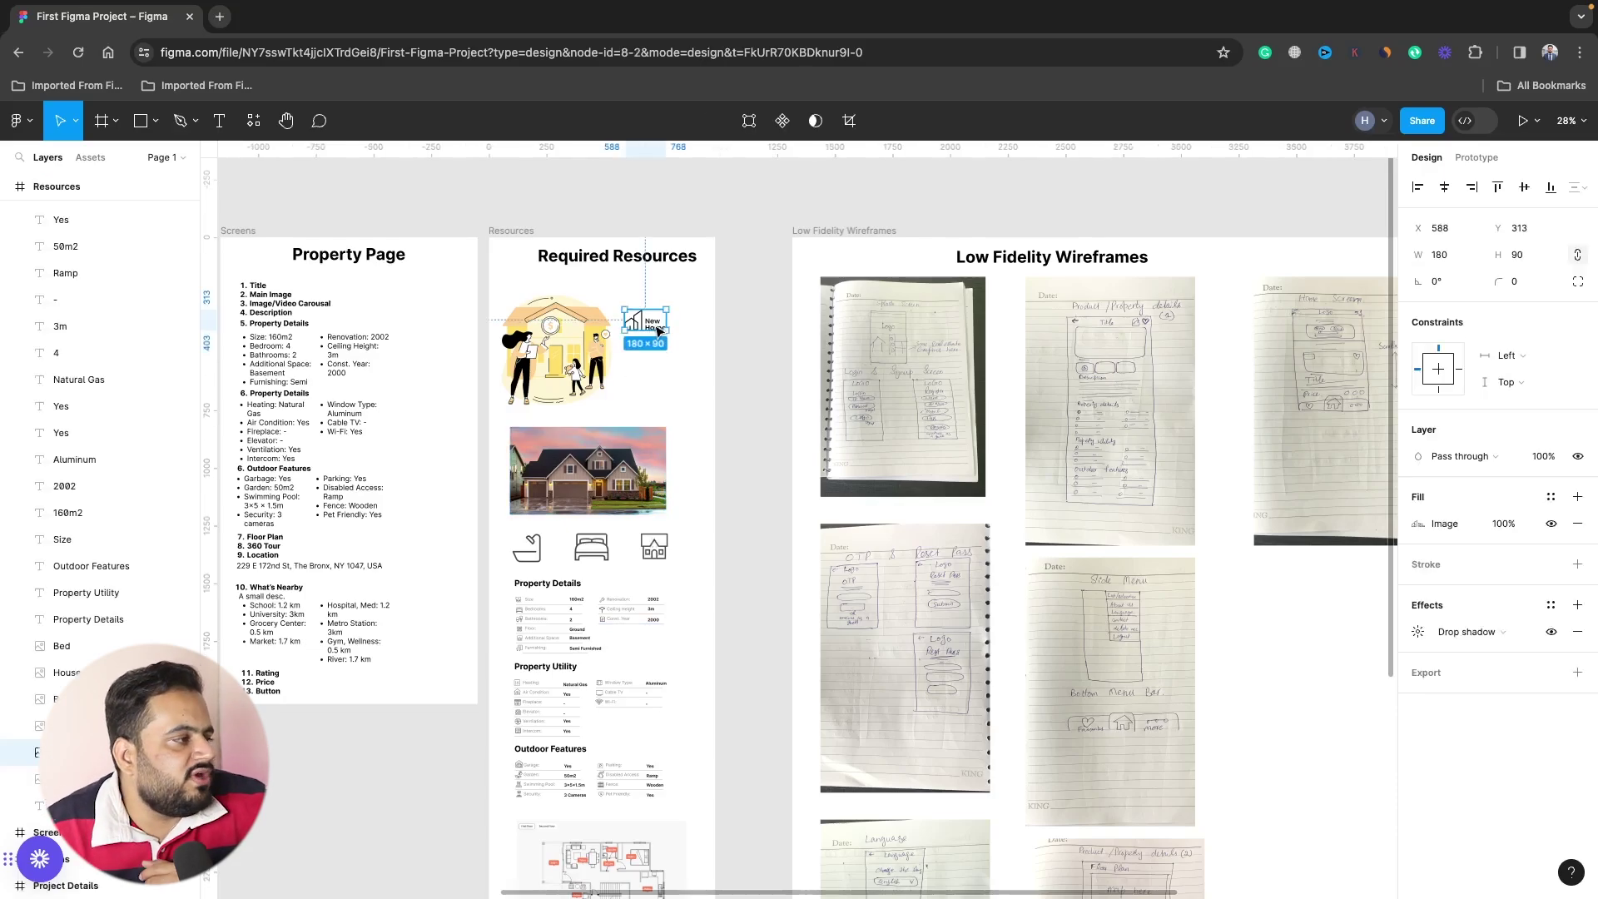
pyautogui.hscroll(5, 659, 330)
# Paste the New Home logo into the splash screen frame, undoing a distorted stretch.
pyautogui.hscroll(5, 683, 316)
pyautogui.click(723, 243)
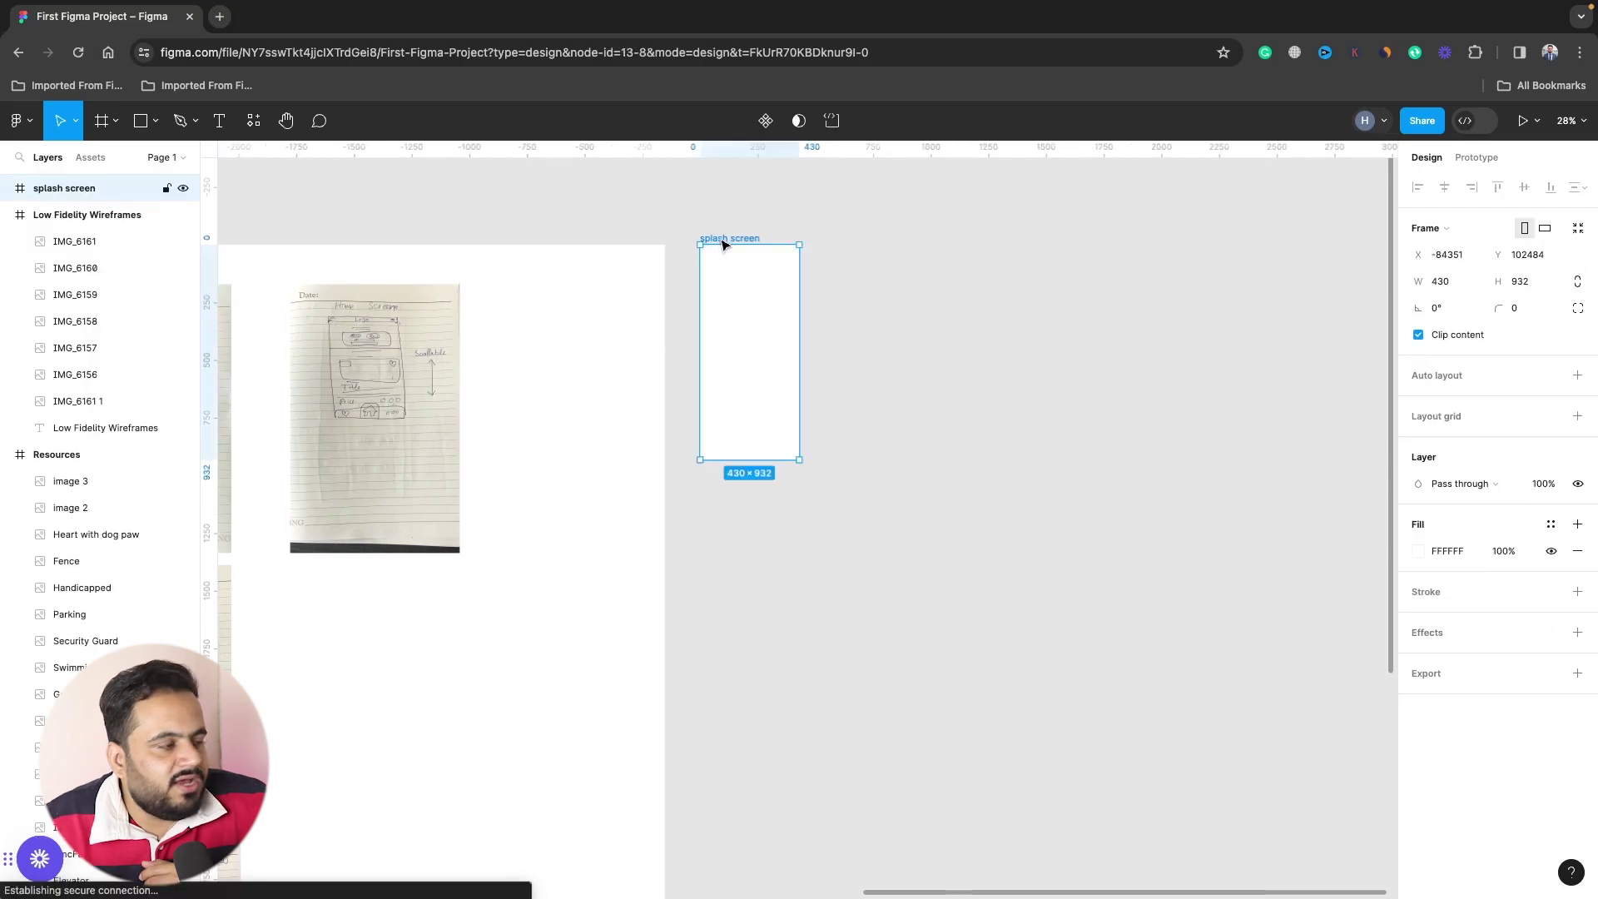
pyautogui.hotkey('ctrl', 'v')
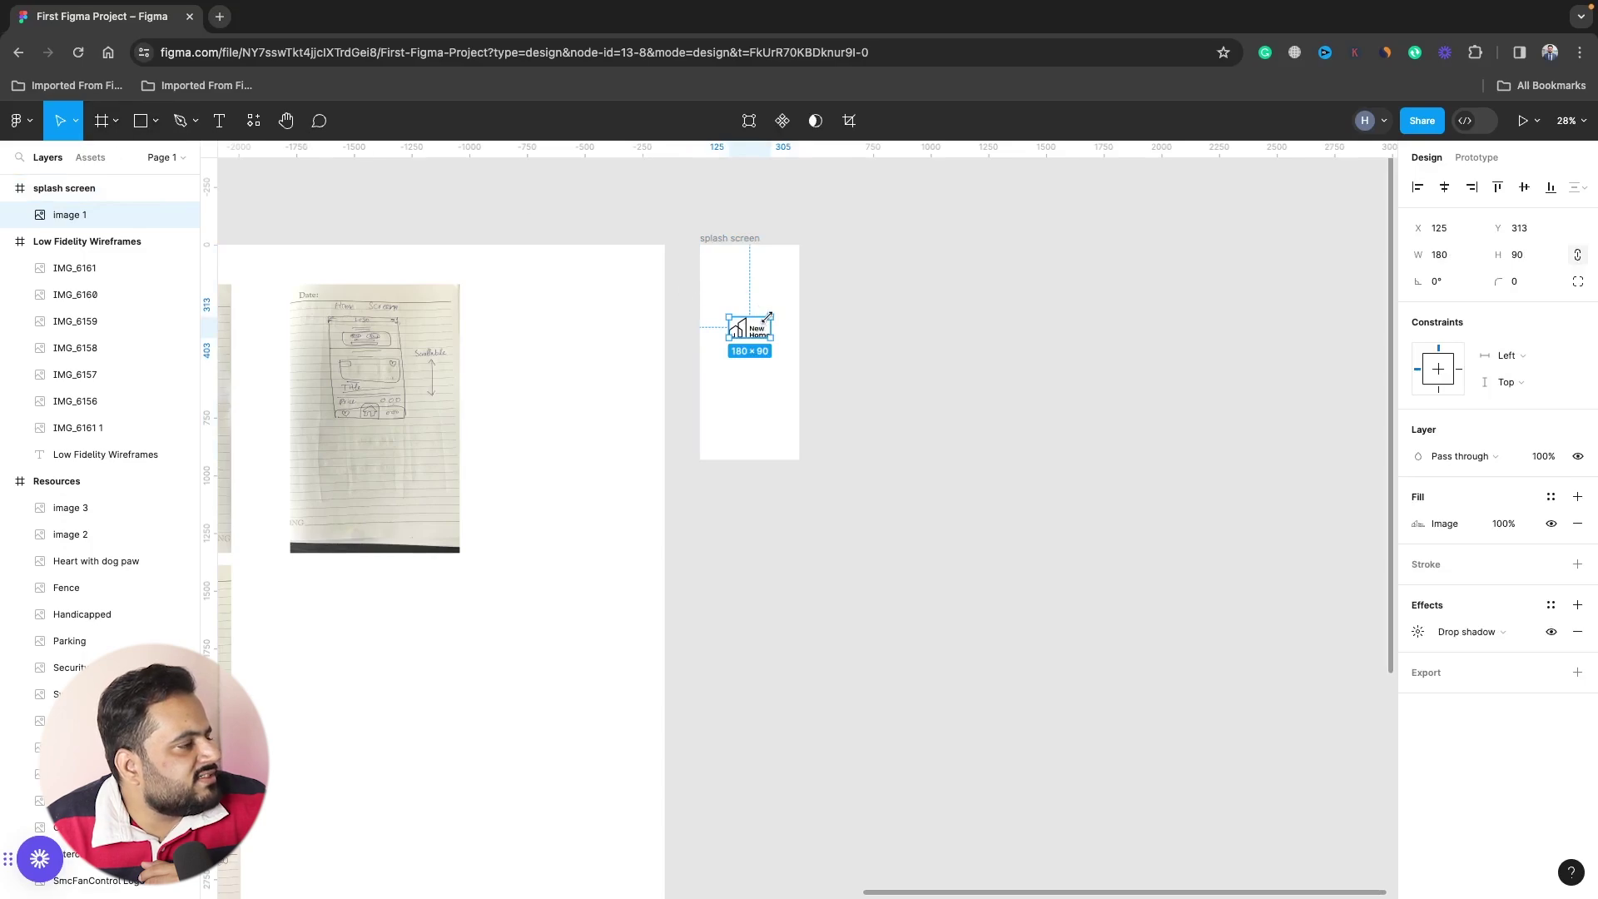
pyautogui.moveTo(767, 317); pyautogui.dragTo(782, 317)
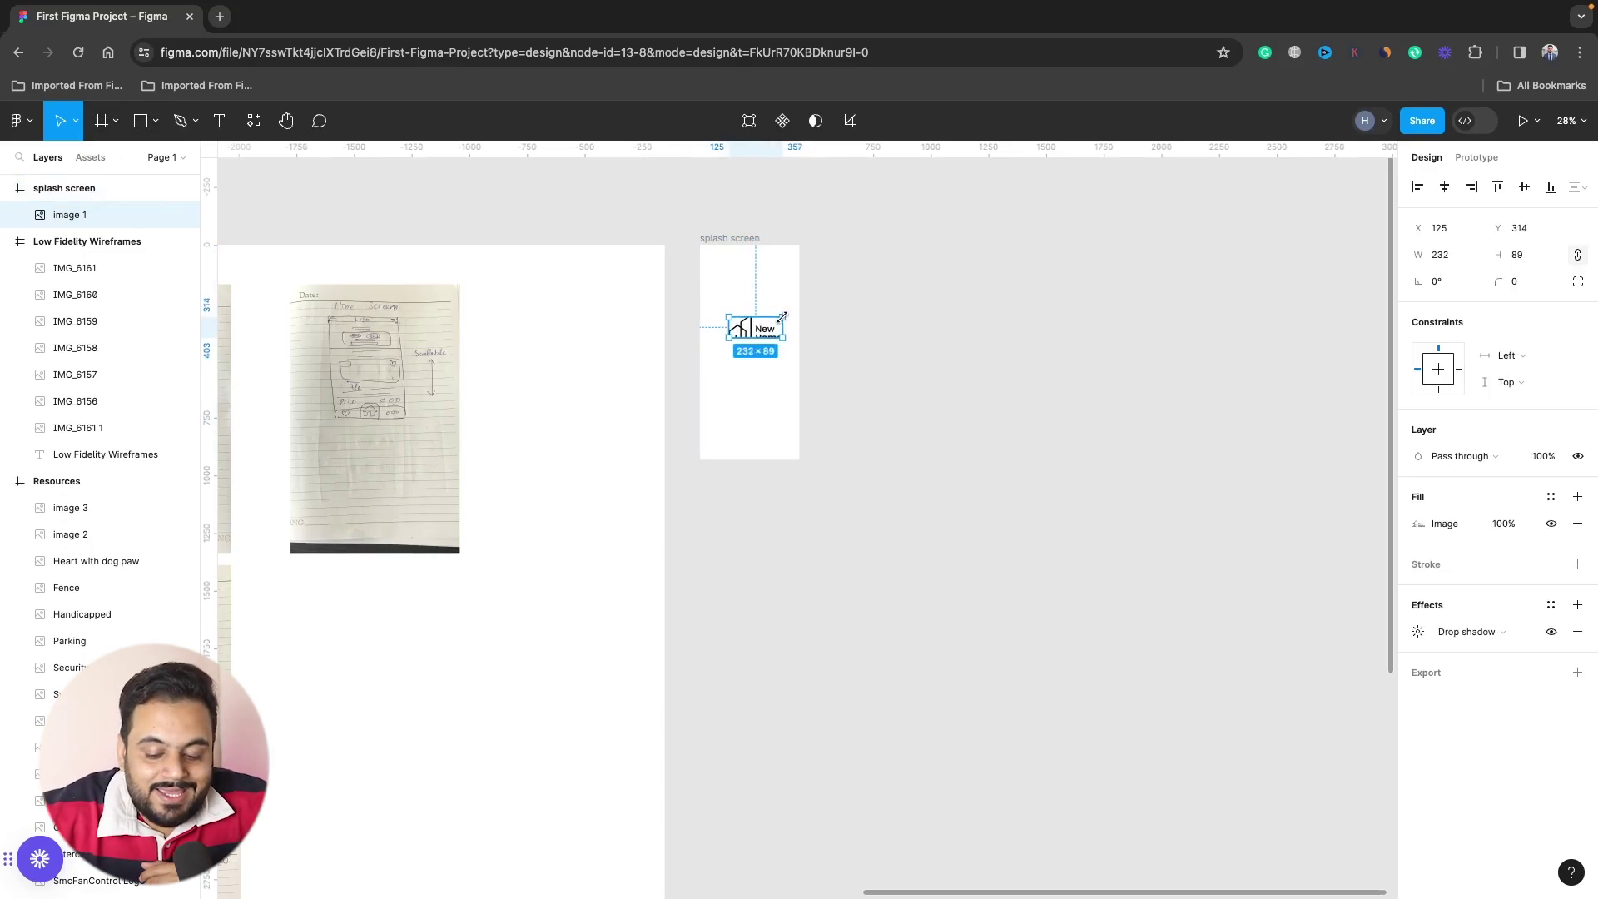
pyautogui.hotkey('ctrl', 'z')
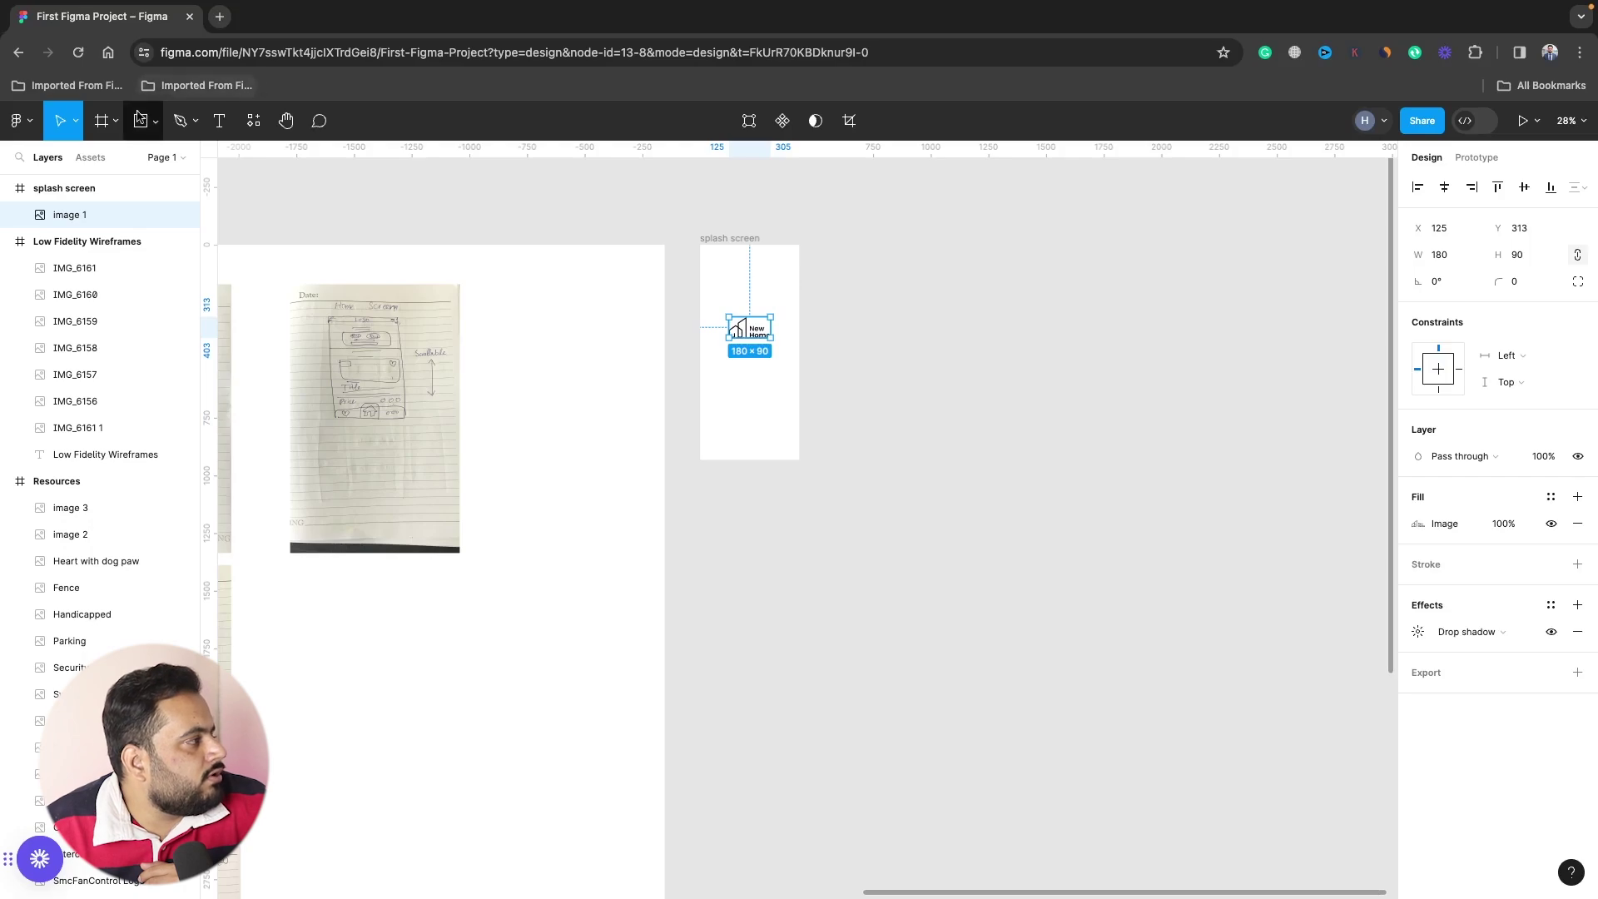
# Scale the logo proportionally 1.7x to 306 × 153 and move it higher.
pyautogui.click(75, 120)
pyautogui.click(73, 180)
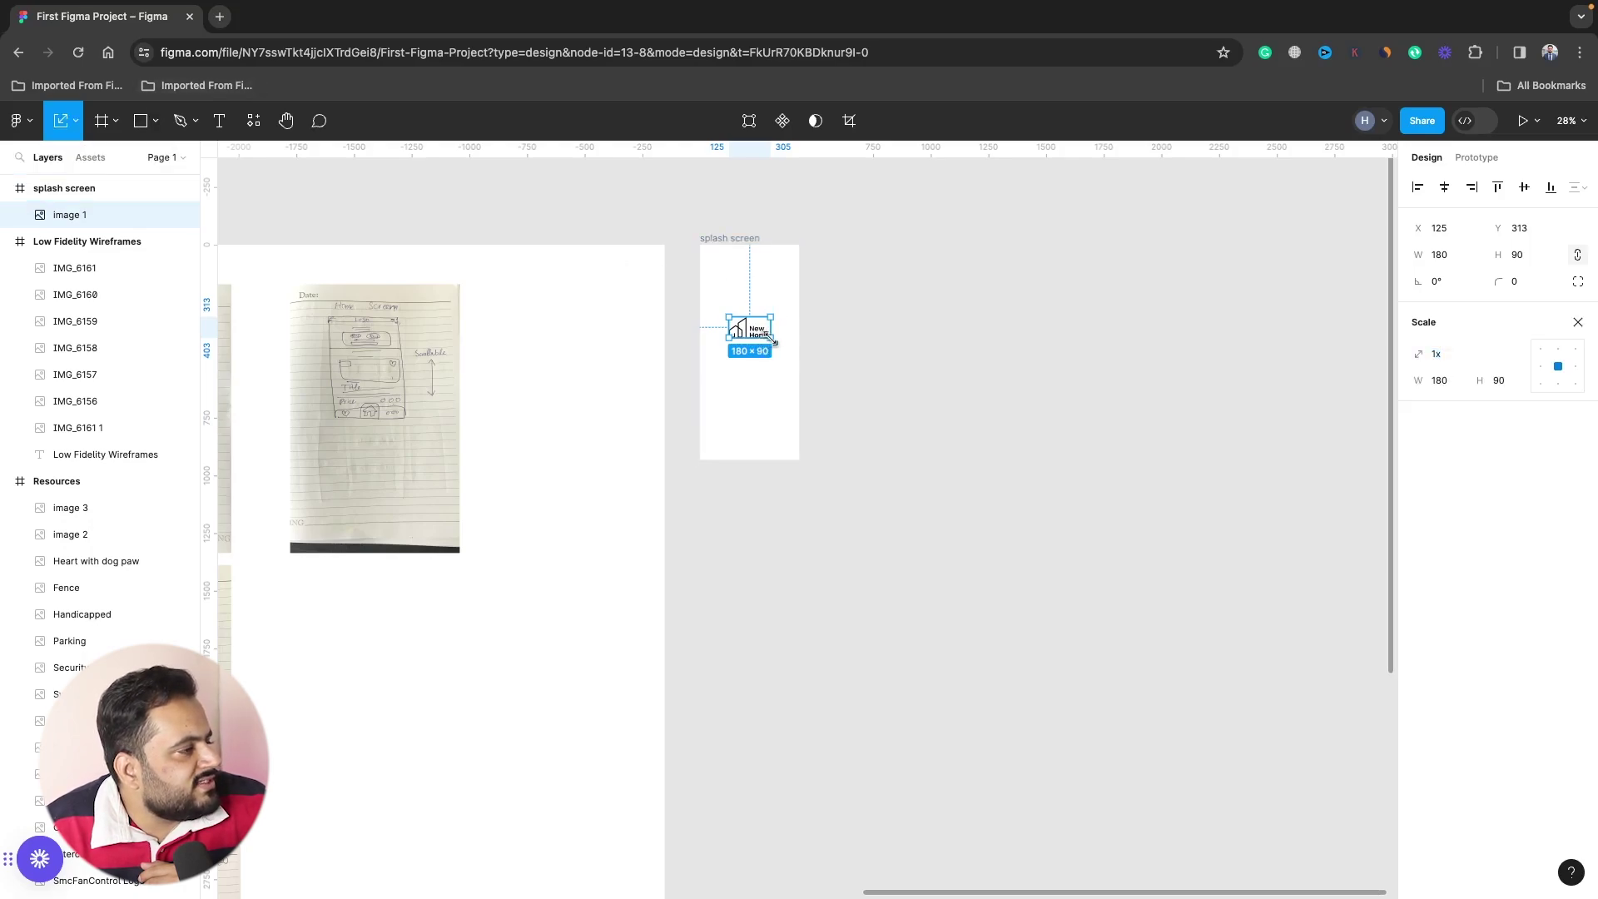
pyautogui.moveTo(771, 340)
pyautogui.mouseDown()
pyautogui.moveTo(799, 352)
pyautogui.moveTo(756, 329)
pyautogui.mouseUp()
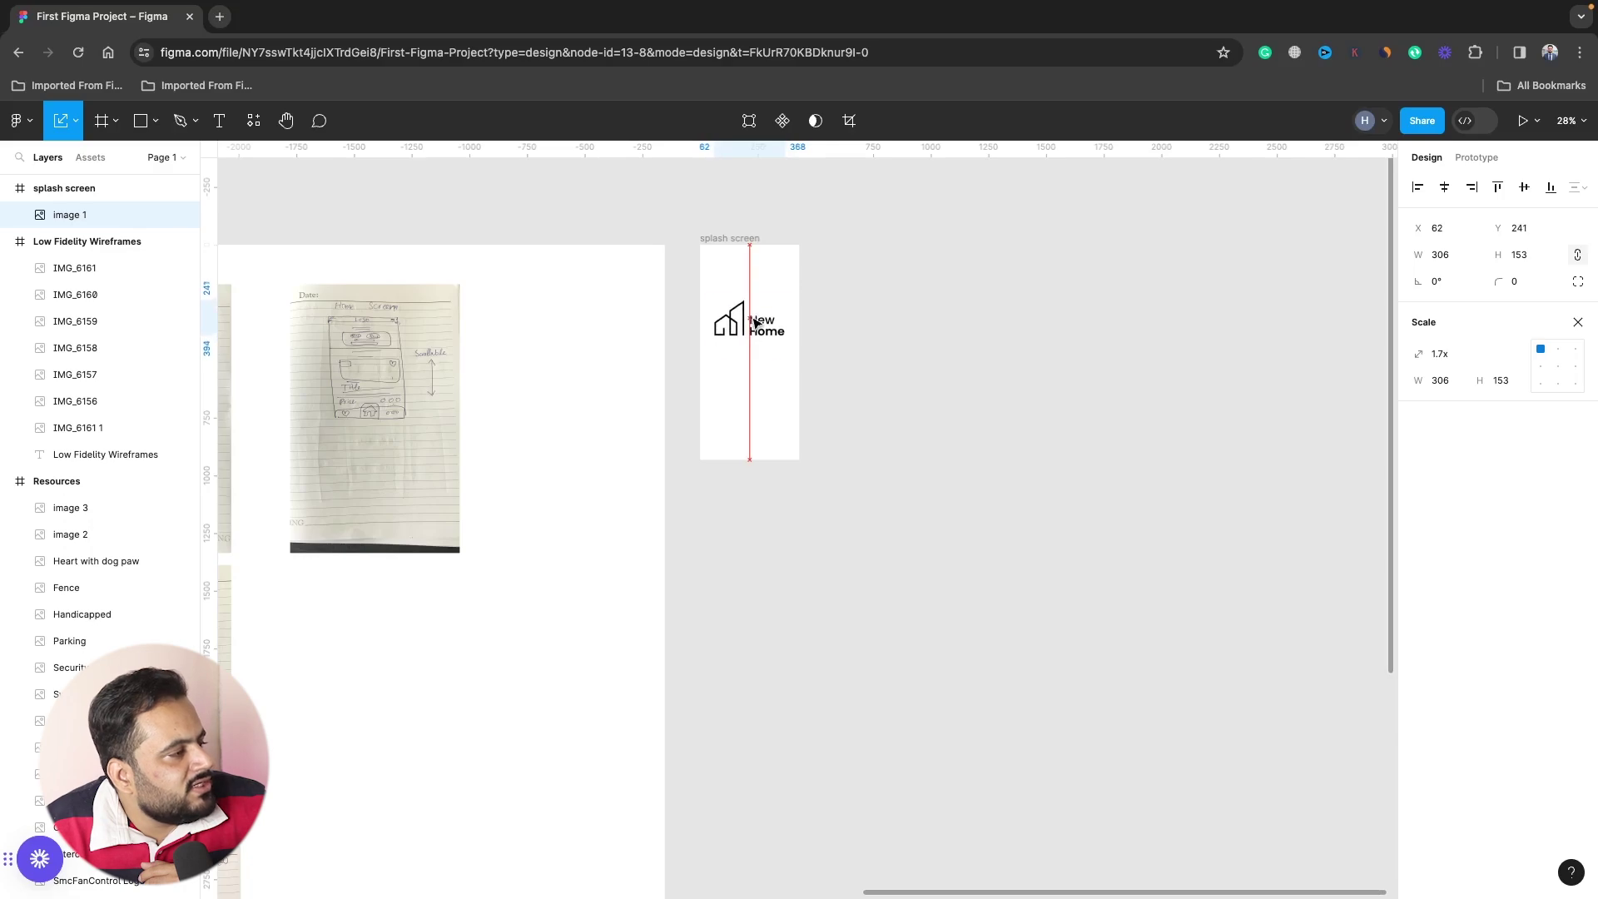
pyautogui.moveTo(756, 329); pyautogui.dragTo(756, 324)
pyautogui.click(875, 368)
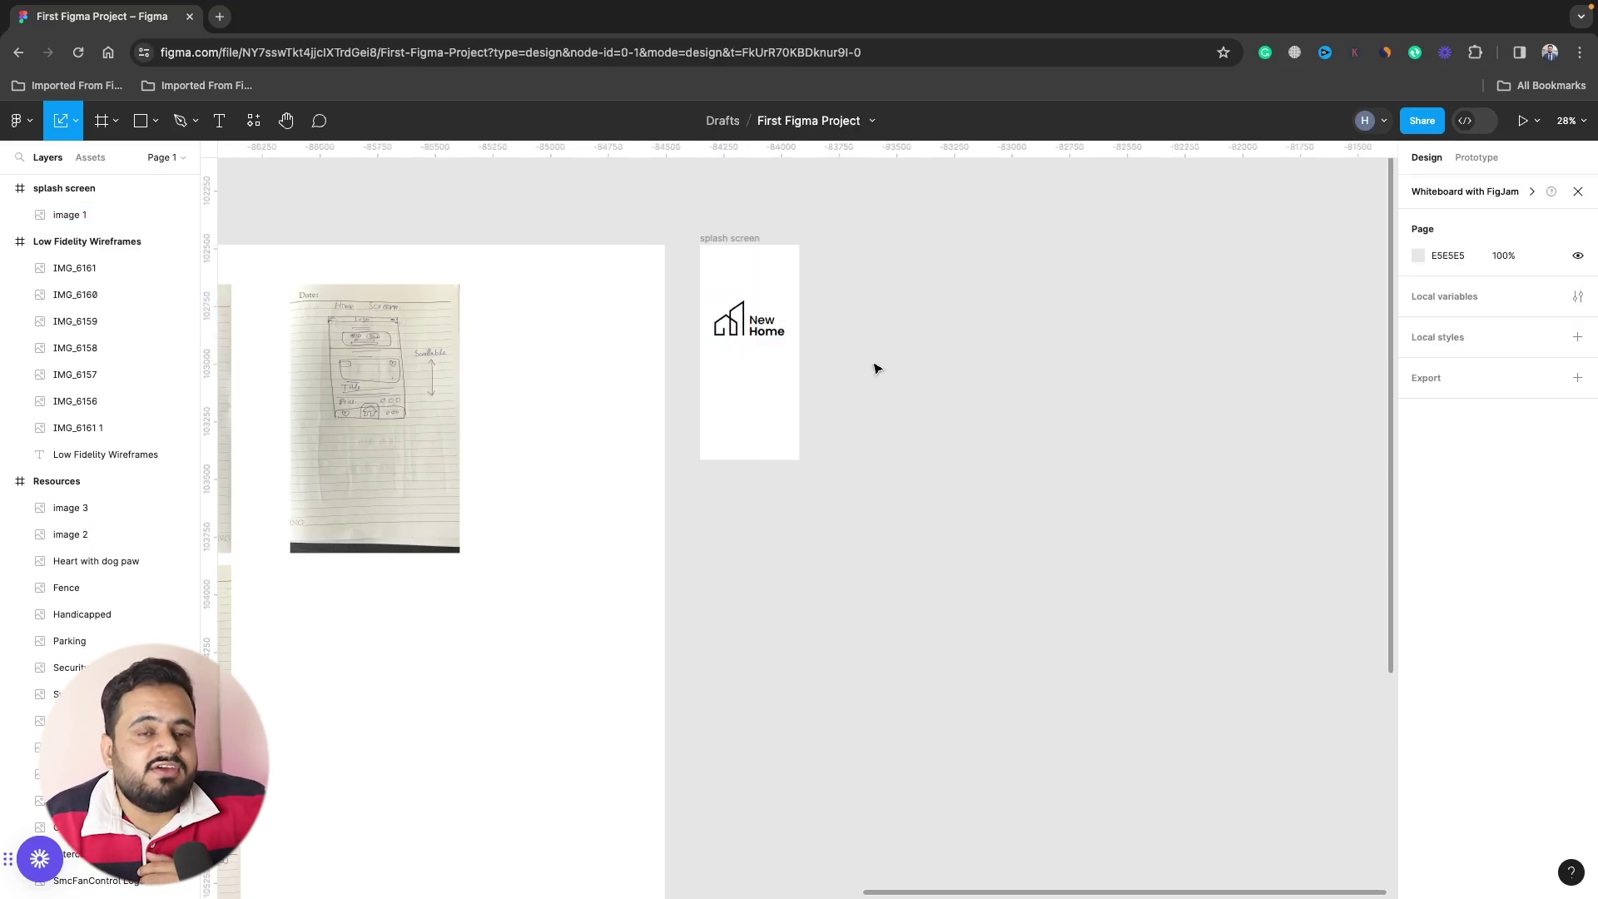
# Copy the house illustration from Required Resources into the splash screen below the logo.
pyautogui.hscroll(-2, 752, 387)
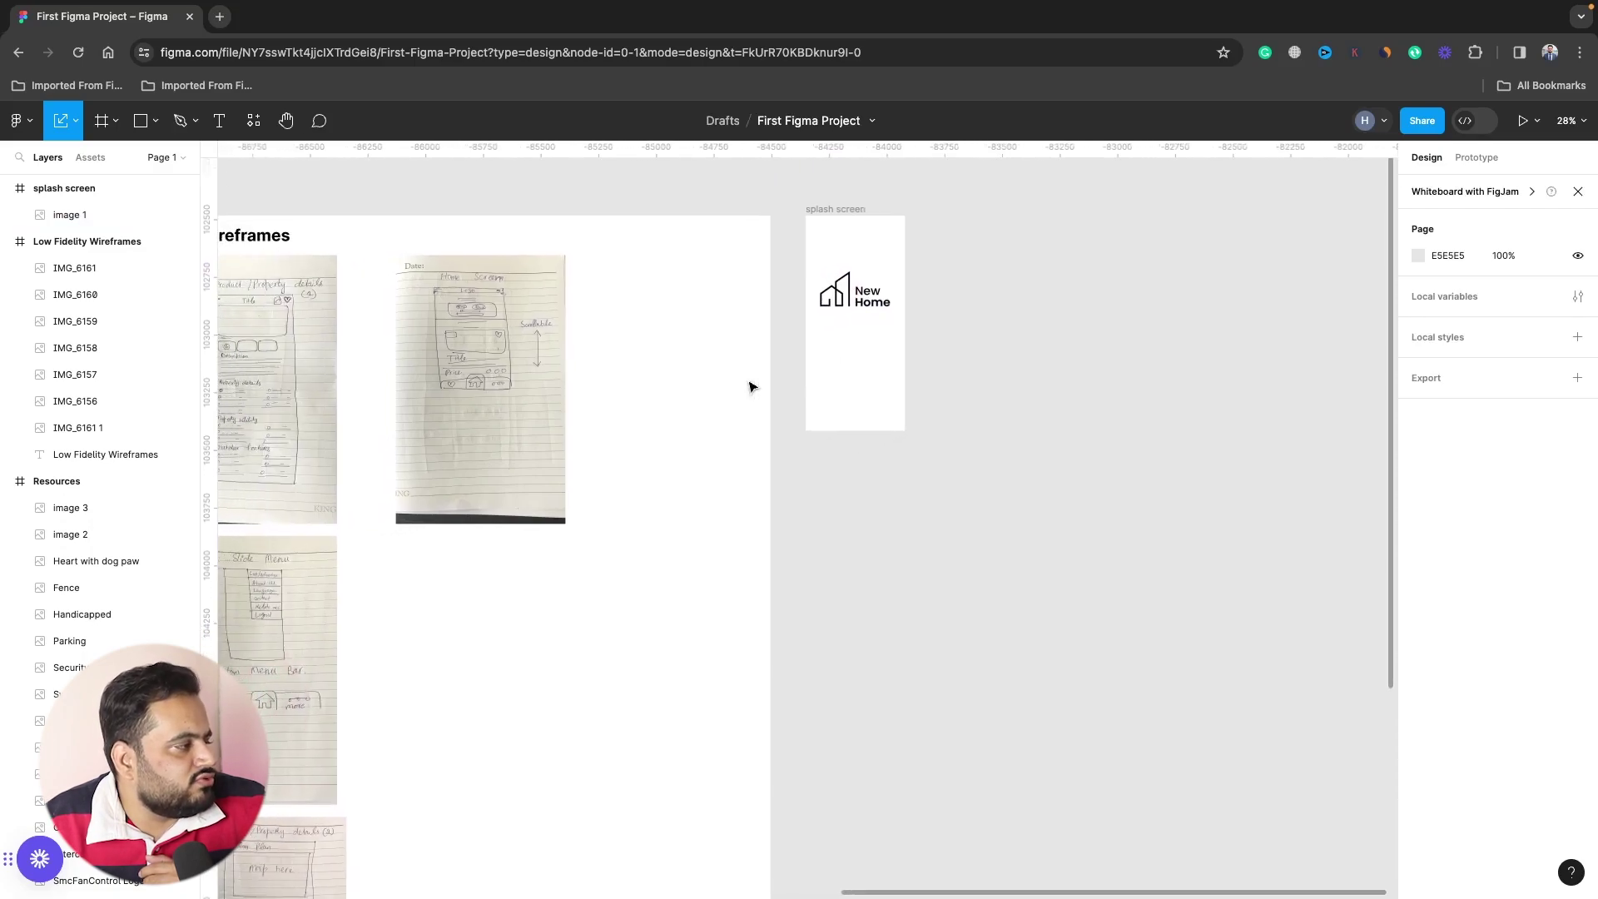
pyautogui.hscroll(-5, 752, 388)
pyautogui.hscroll(-3, 752, 387)
pyautogui.hscroll(-2, 583, 366)
pyautogui.click(412, 337)
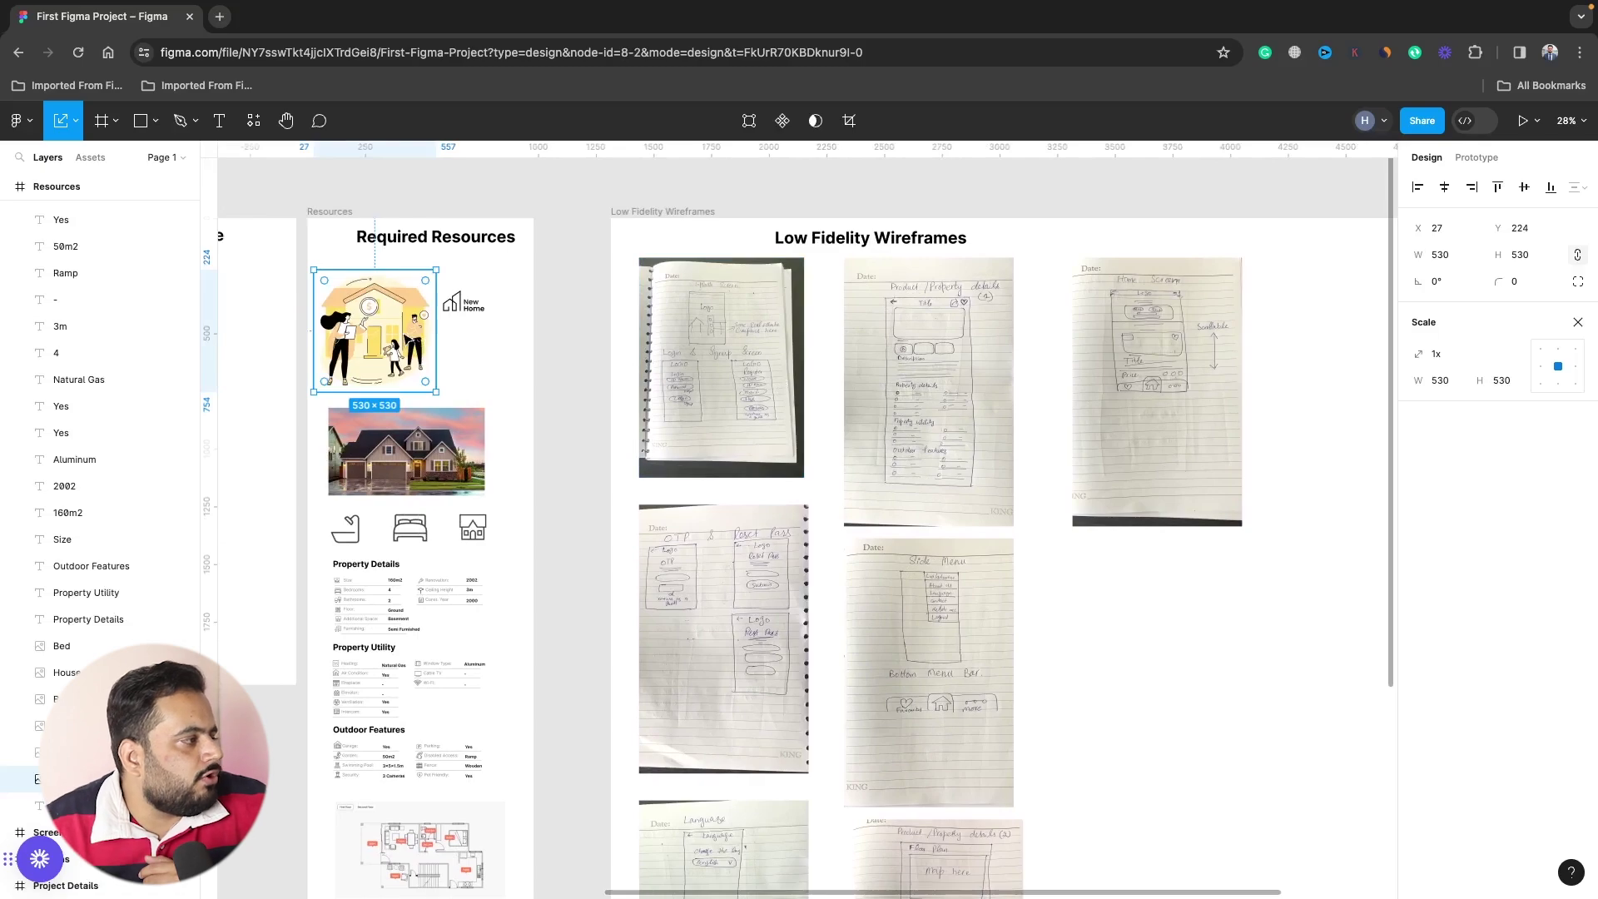
pyautogui.hscroll(3, 404, 339)
pyautogui.hscroll(3, 429, 340)
pyautogui.press('Escape')
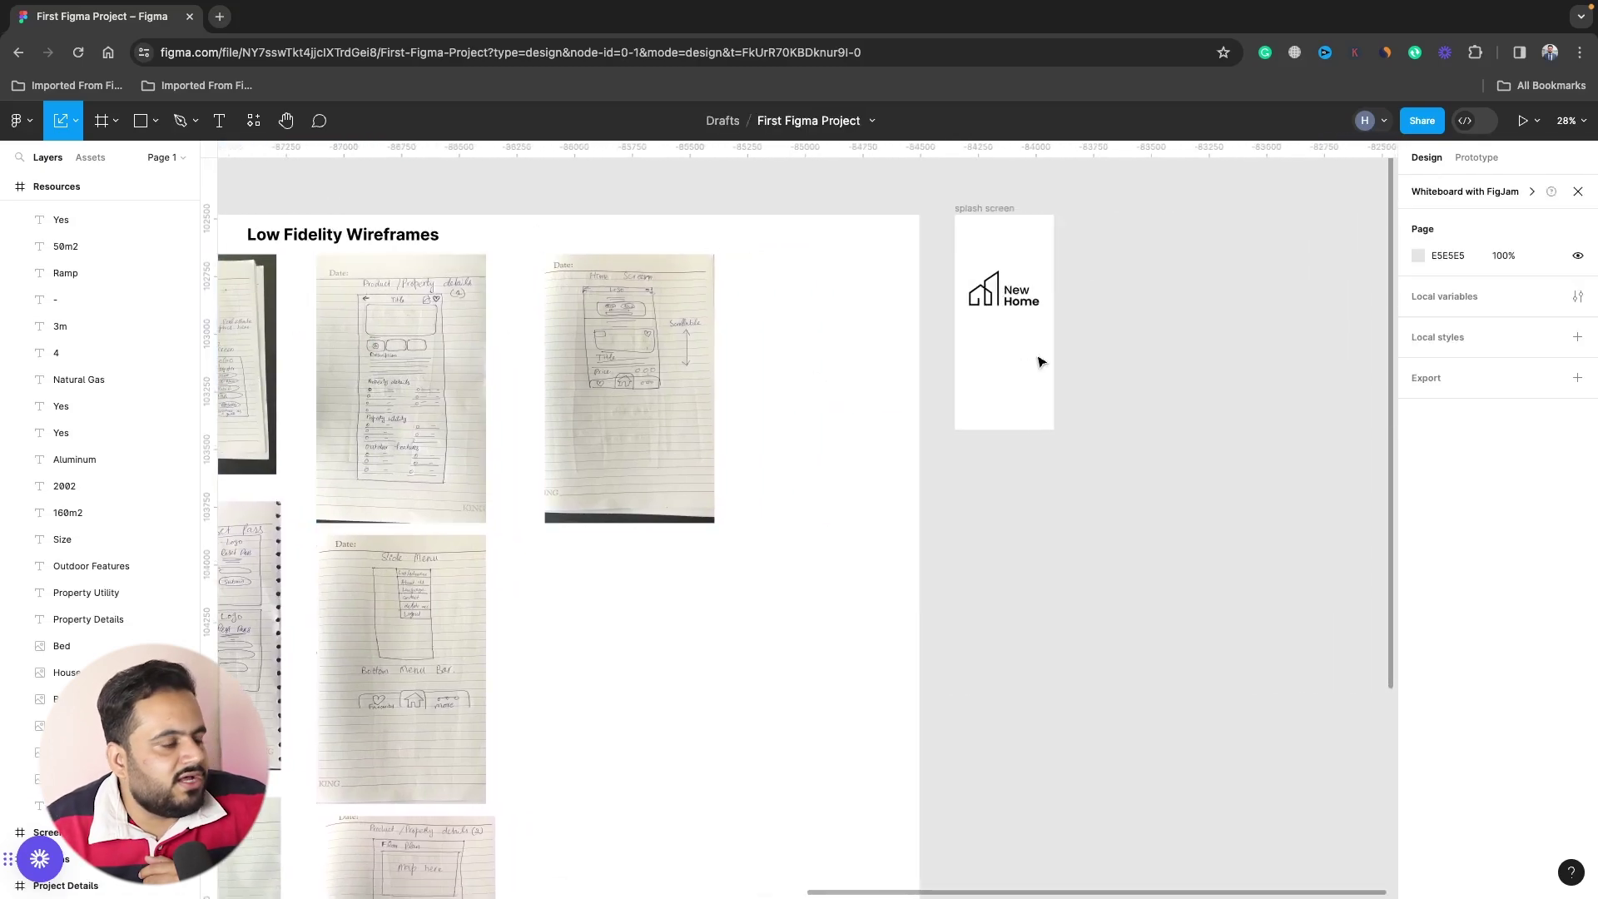
pyautogui.hotkey('ctrl', 'v')
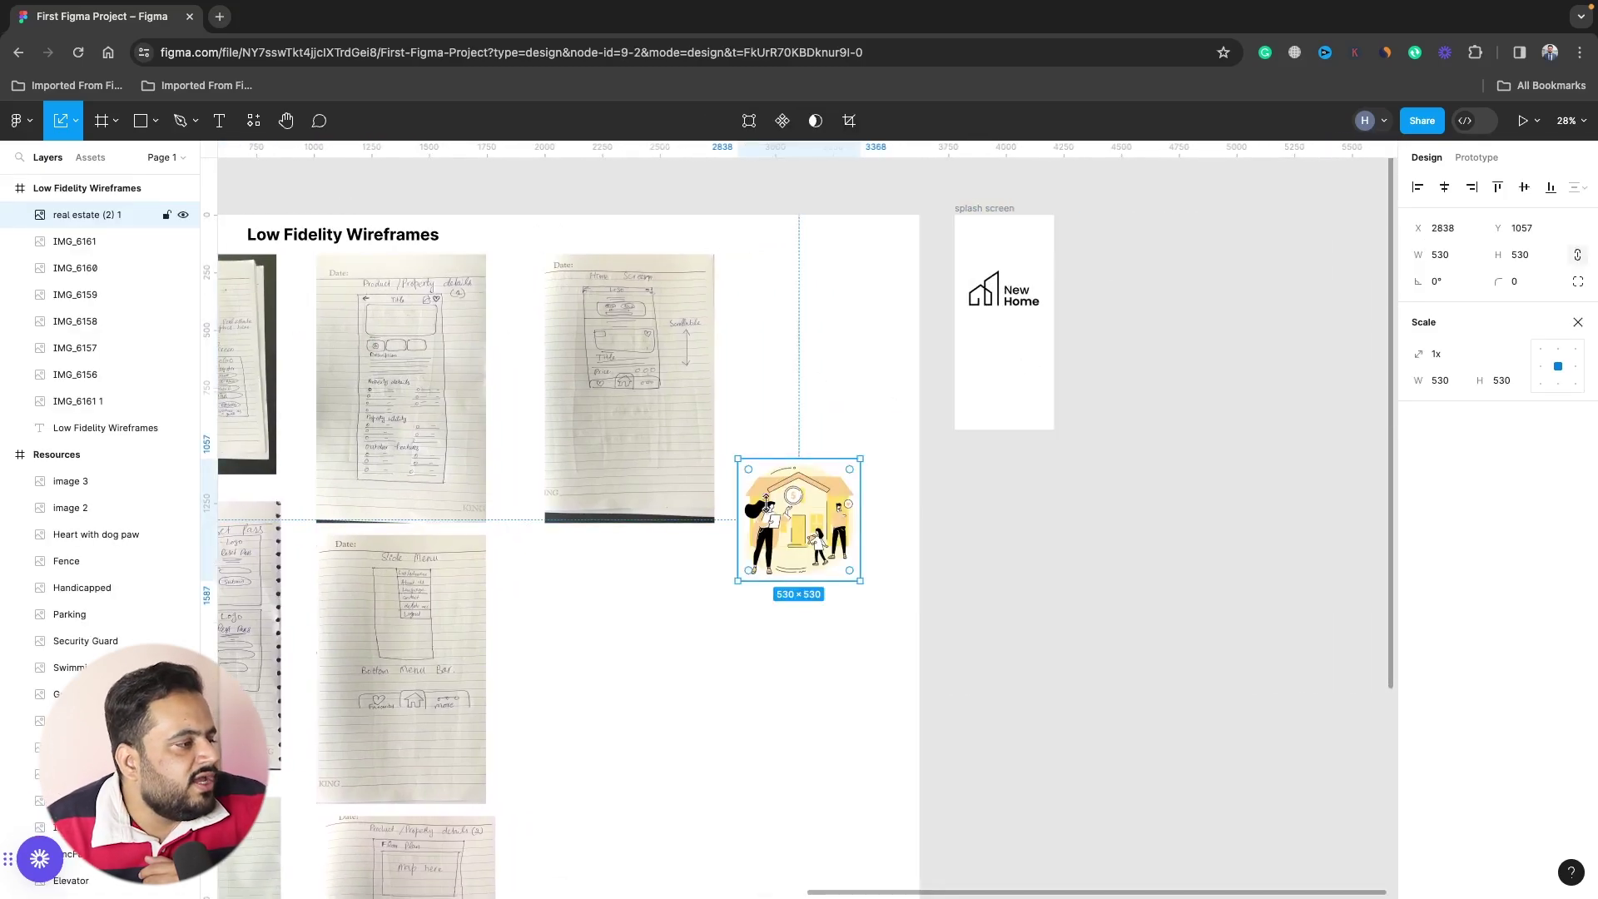
pyautogui.moveTo(789, 529); pyautogui.dragTo(992, 389)
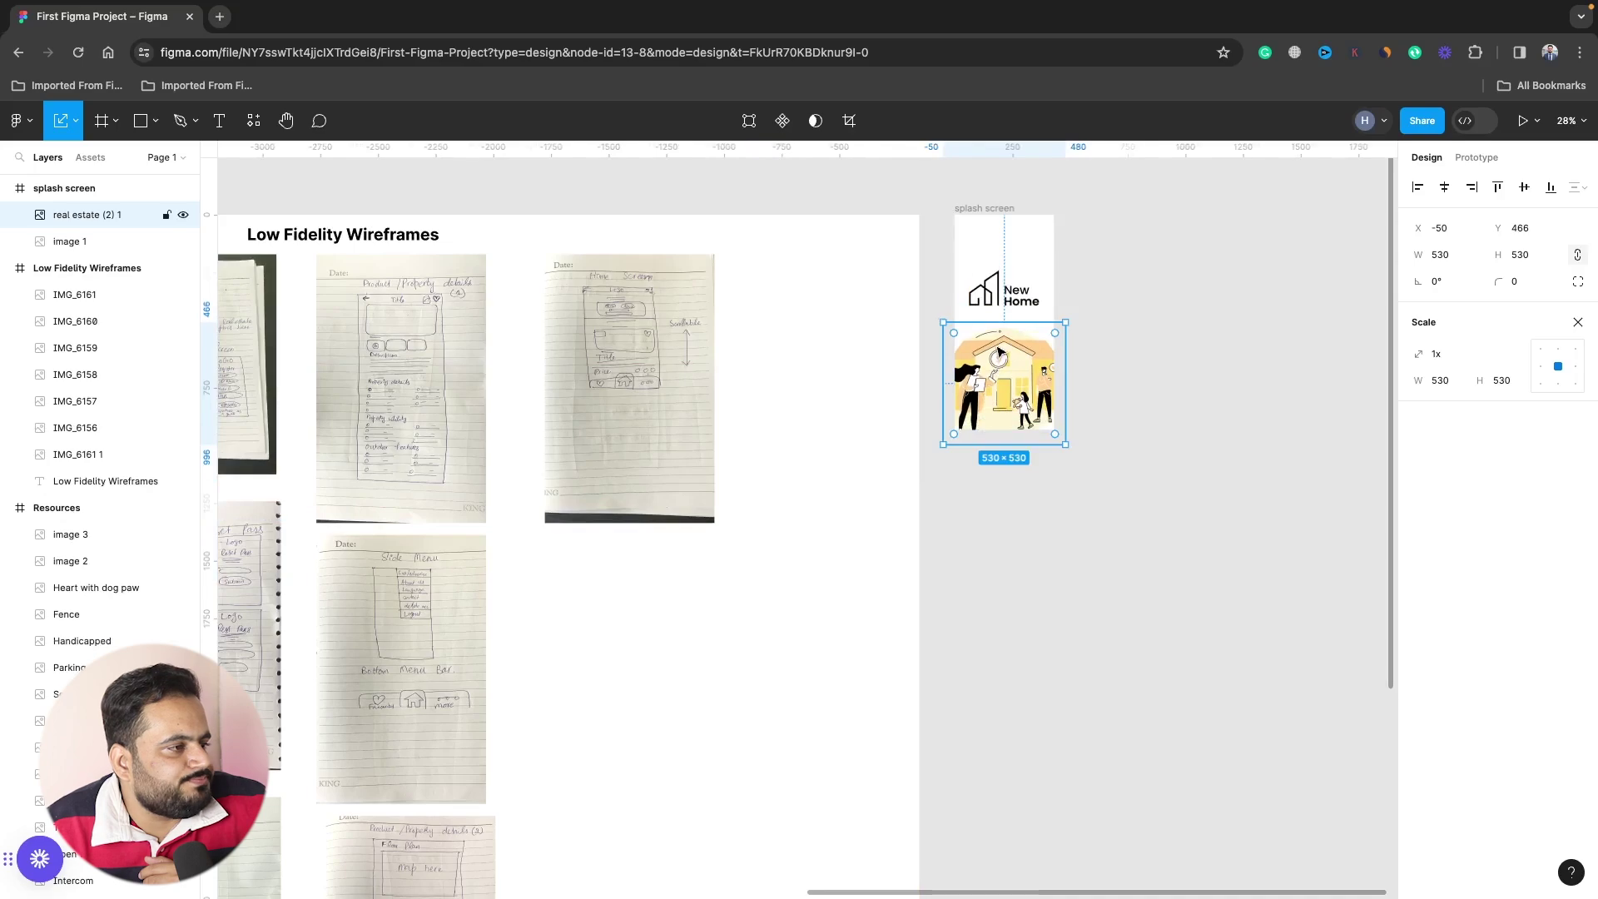
# Nudge the New Home logo up, keeping the 530 × 530 illustration at the bottom.
pyautogui.scroll(3, 999, 353)
pyautogui.scroll(1, 1003, 349)
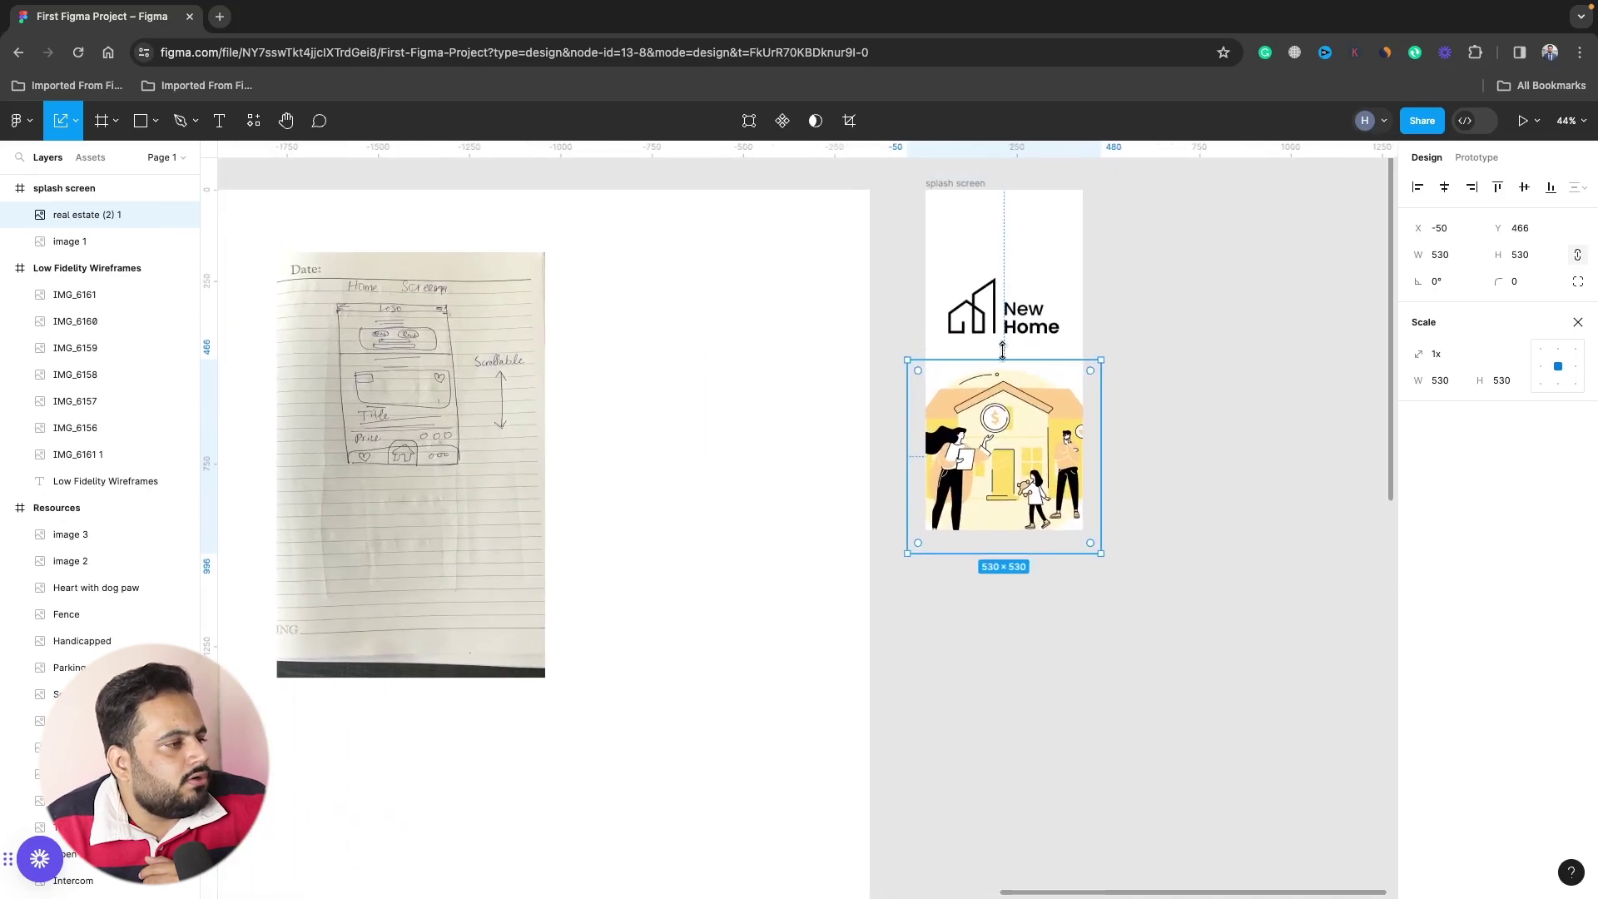
pyautogui.moveTo(1012, 333); pyautogui.dragTo(1019, 325)
pyautogui.click(1019, 366)
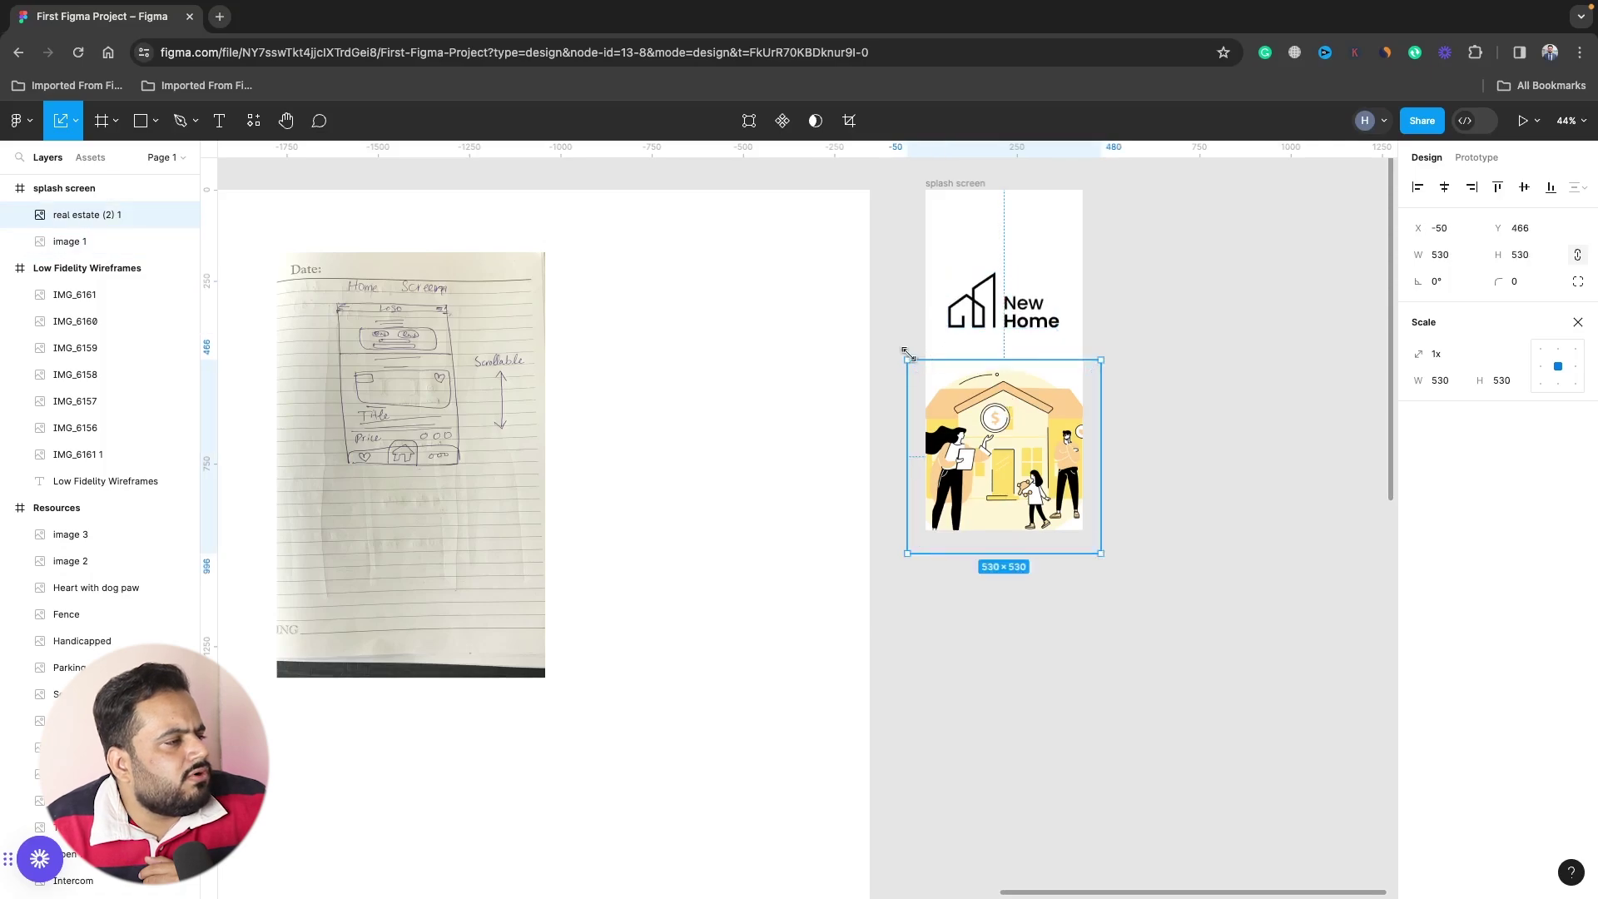
pyautogui.moveTo(1004, 452)
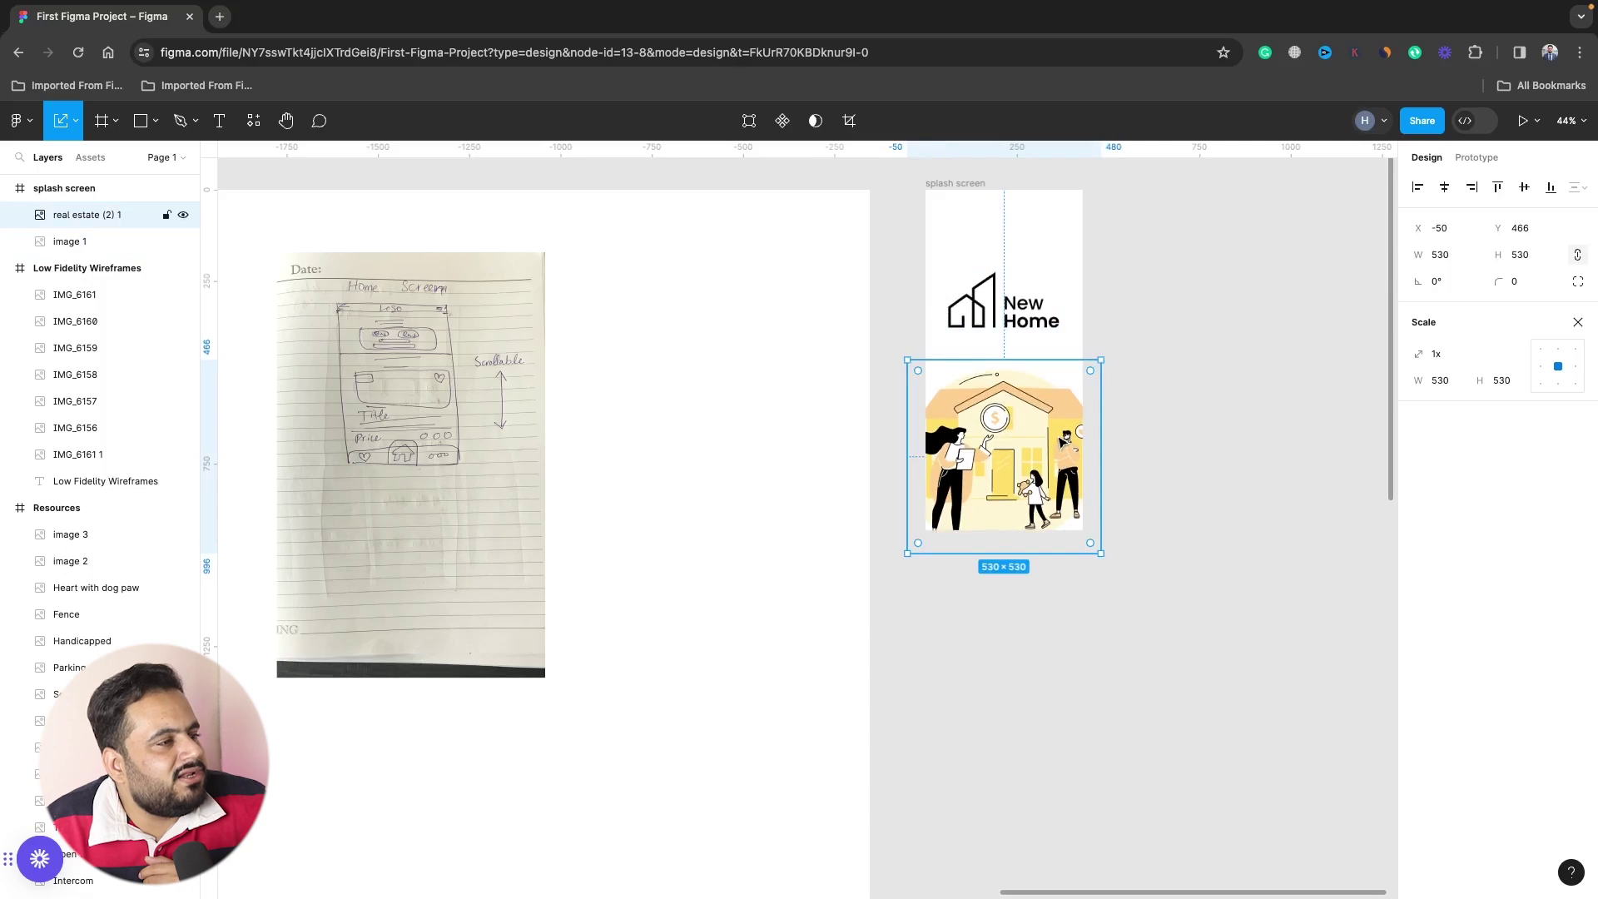
pyautogui.click(1274, 373)
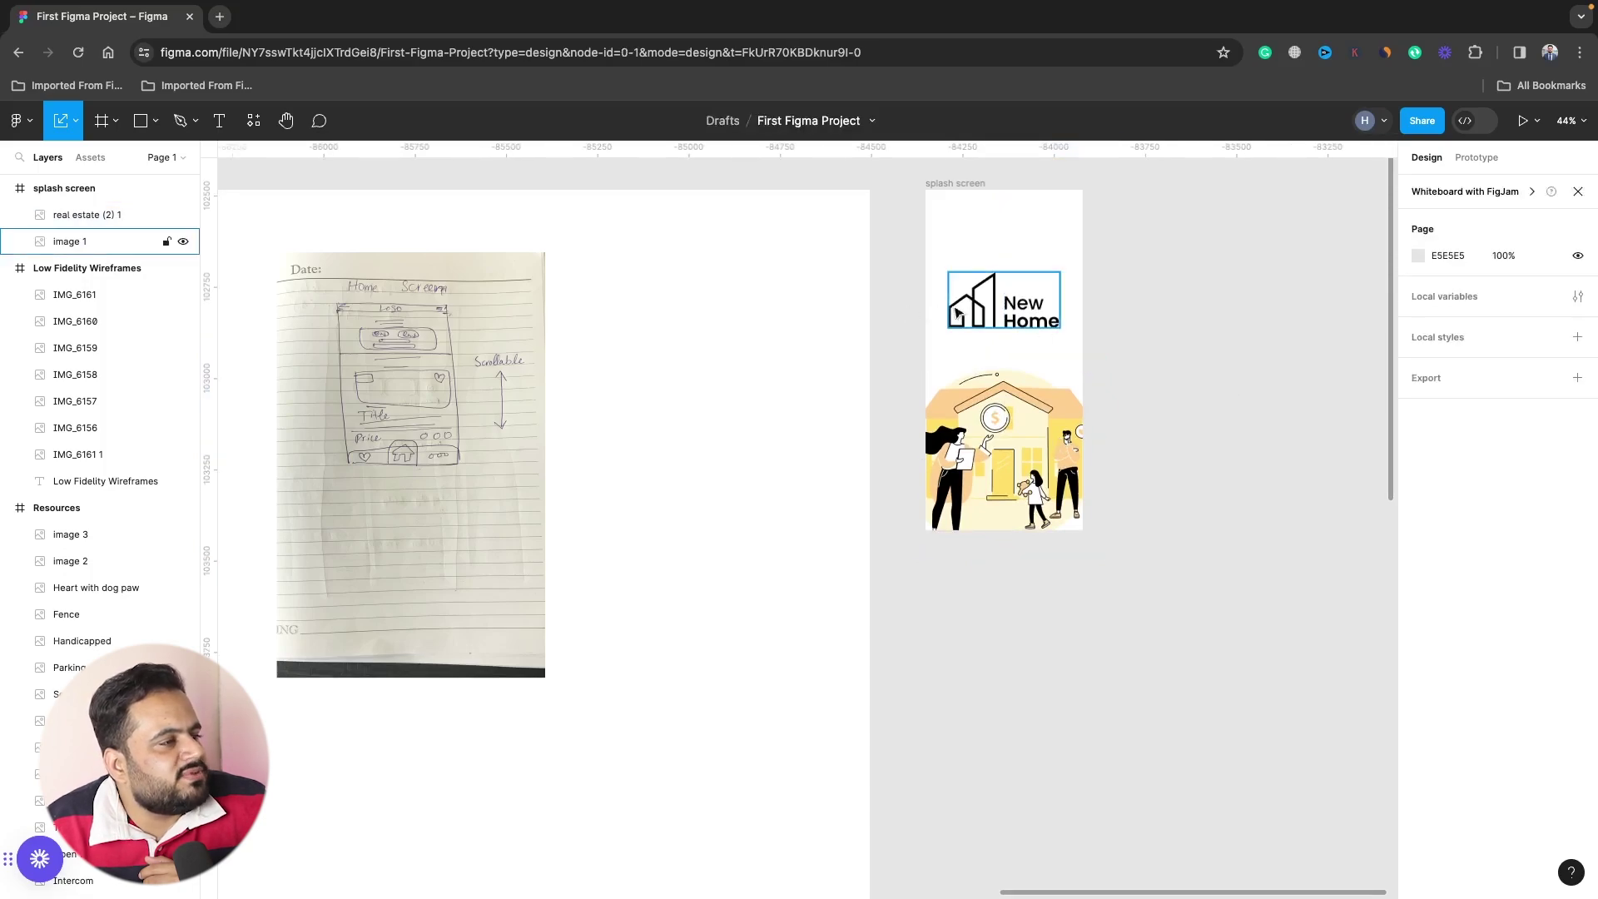
pyautogui.click(955, 185)
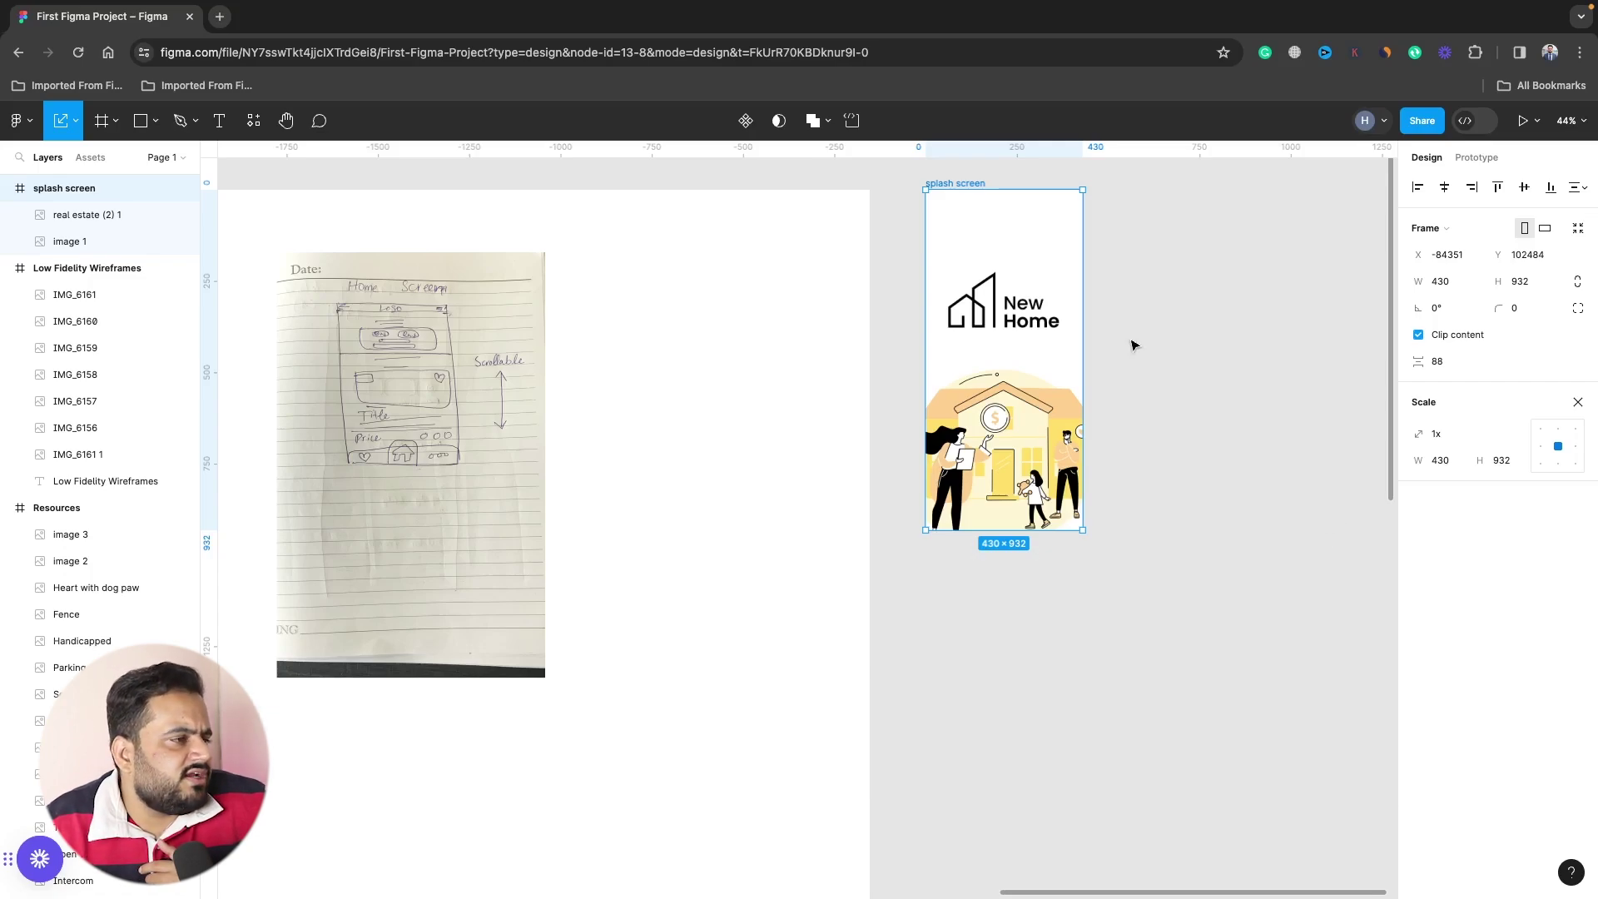
pyautogui.click(1187, 408)
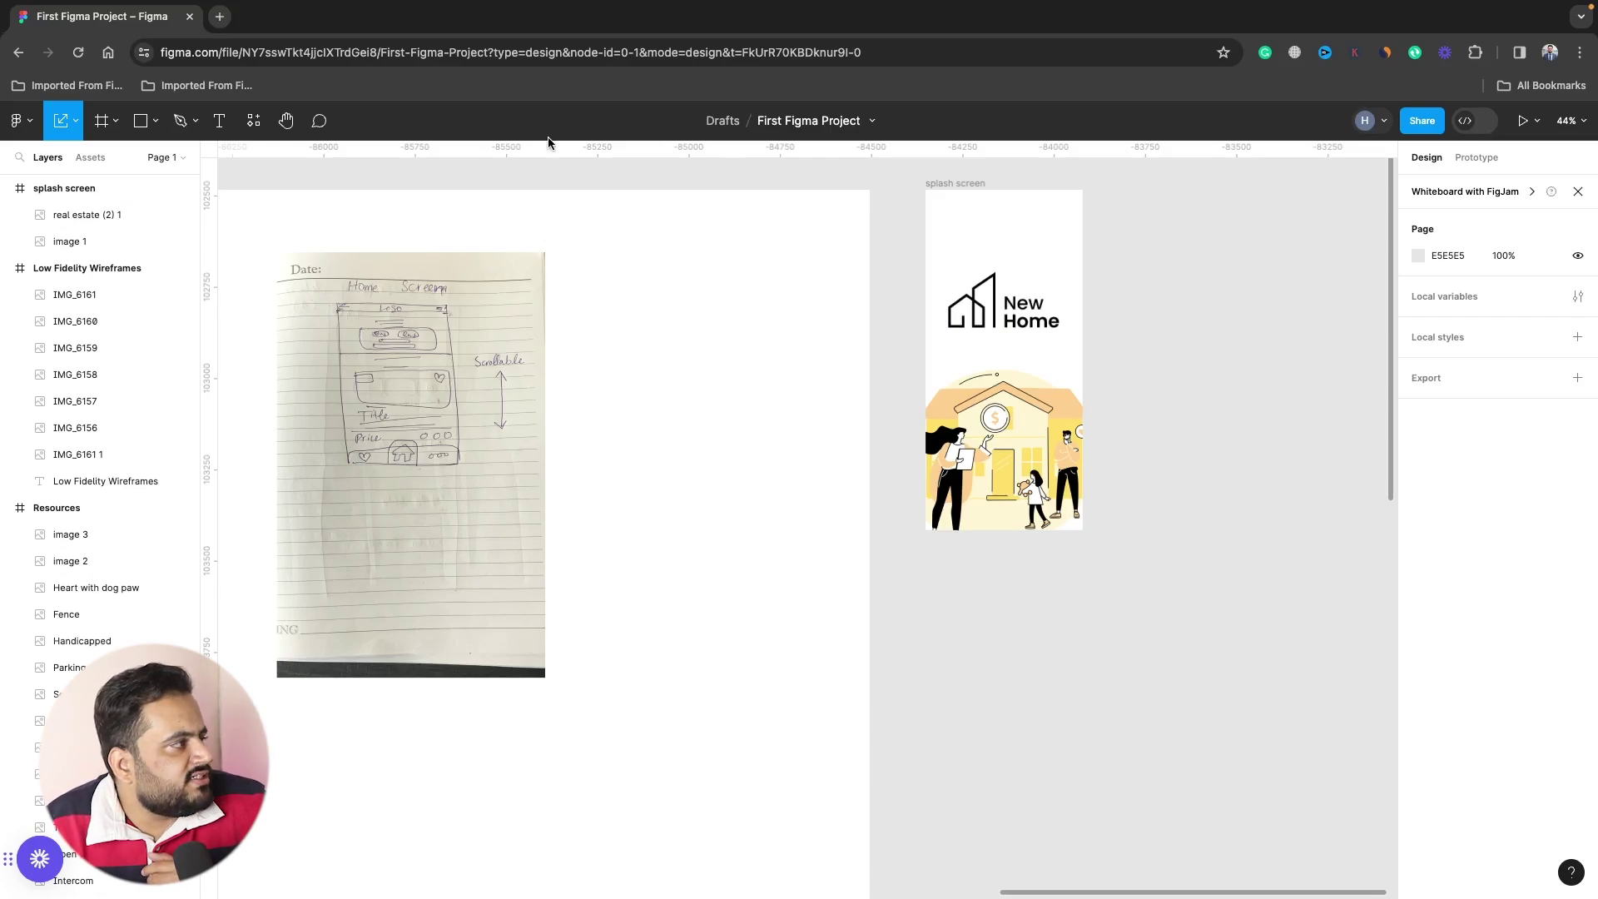
# Launch the Icons8 plugin and search its illustrations for real estate.
pyautogui.click(254, 123)
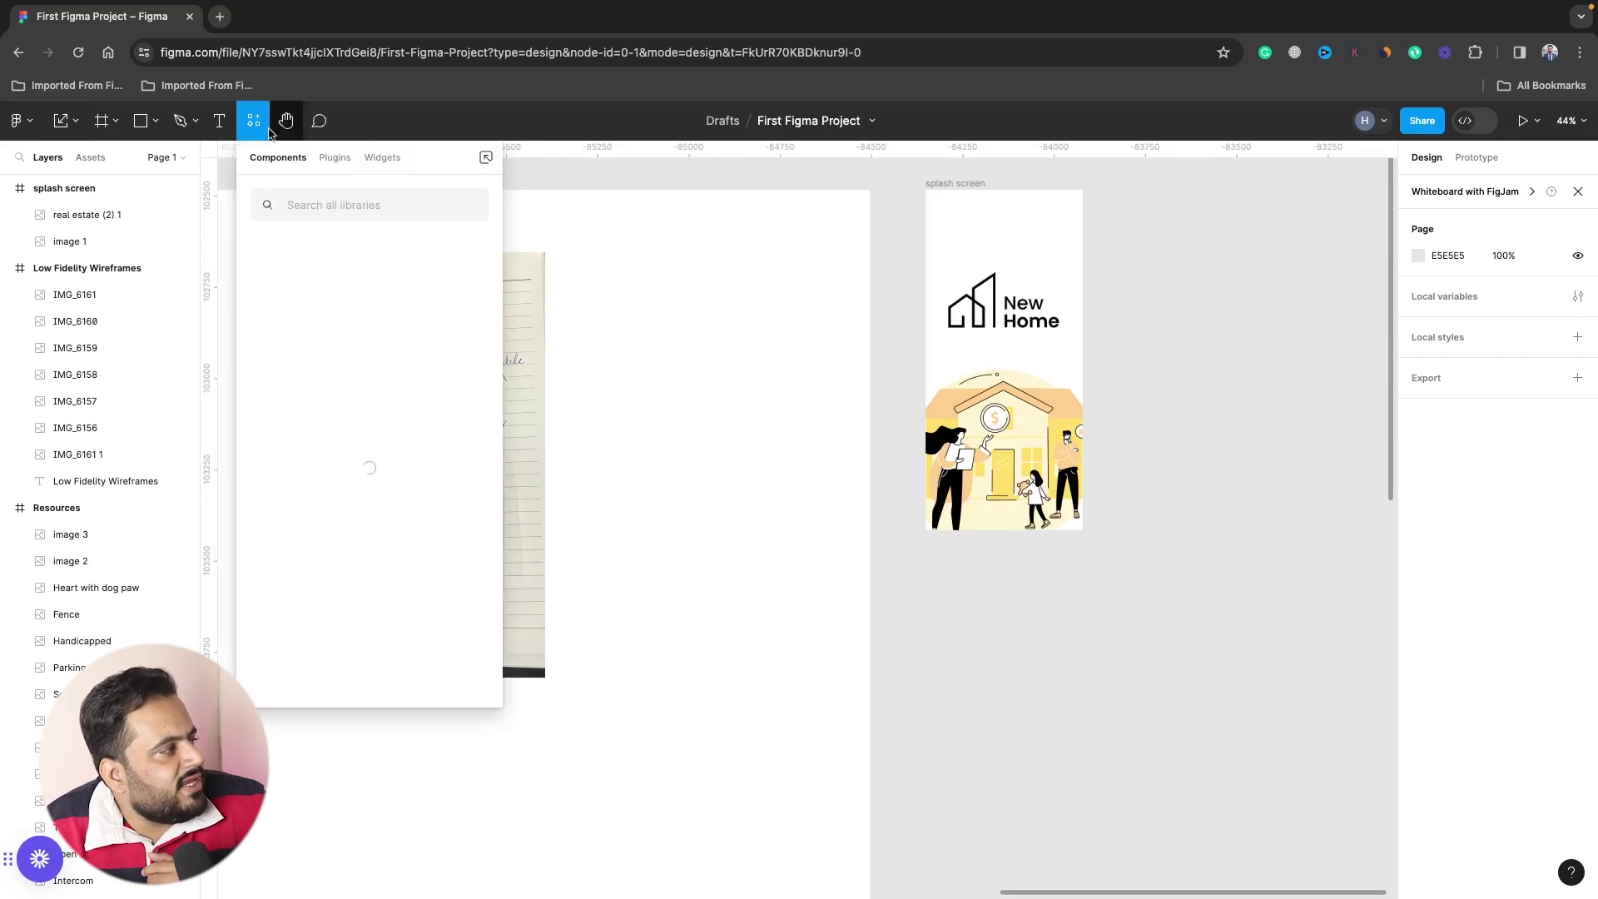
pyautogui.click(334, 158)
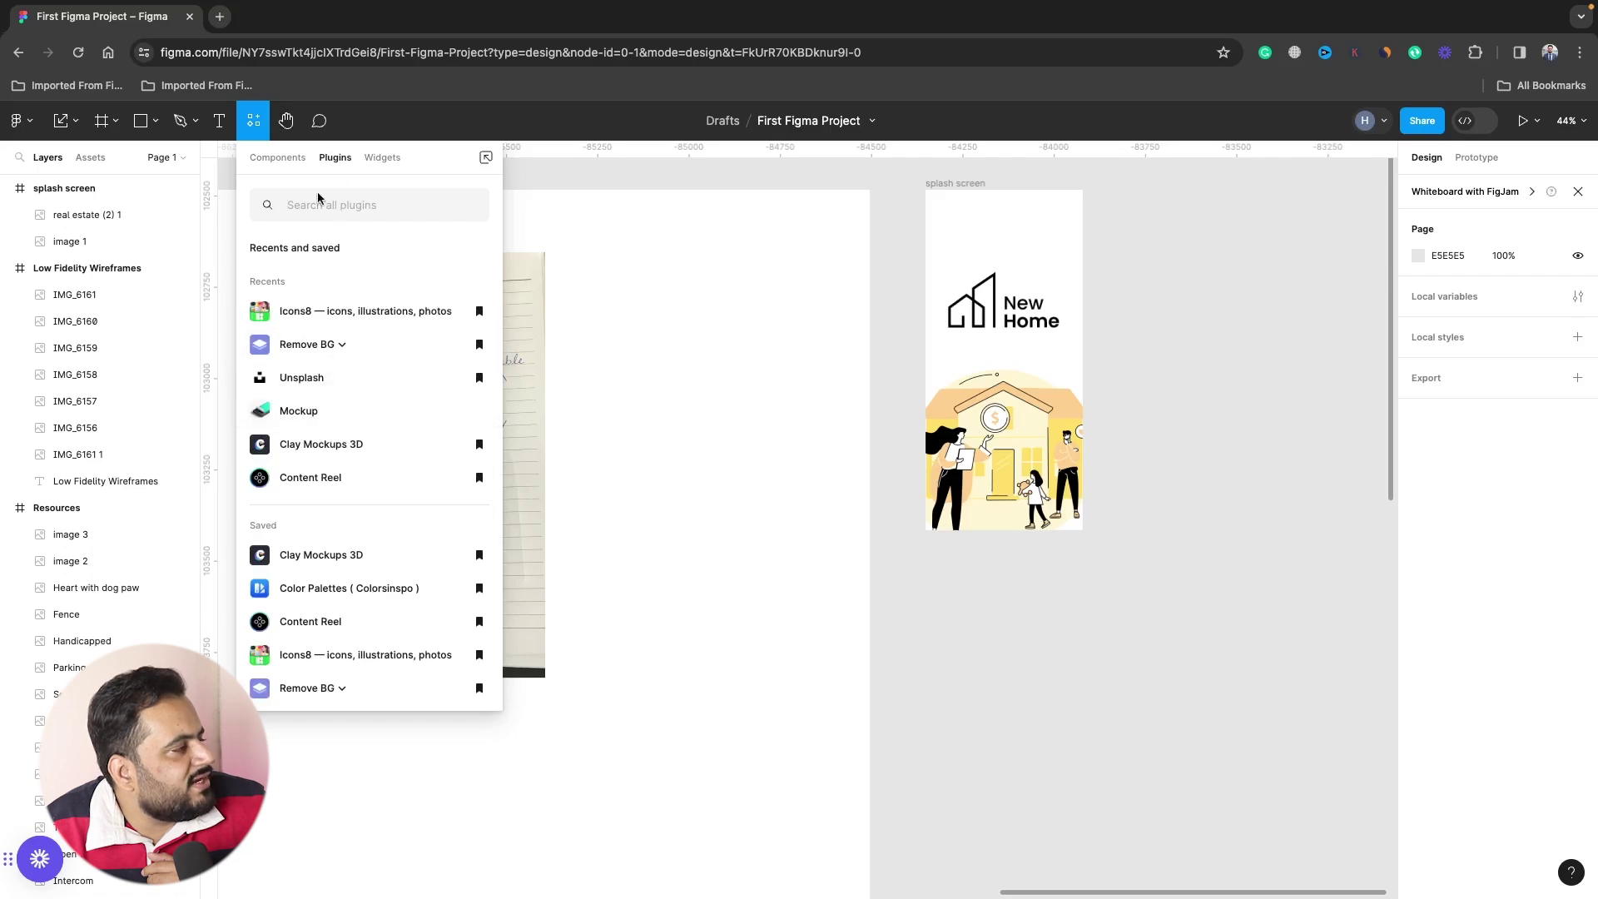
pyautogui.click(322, 315)
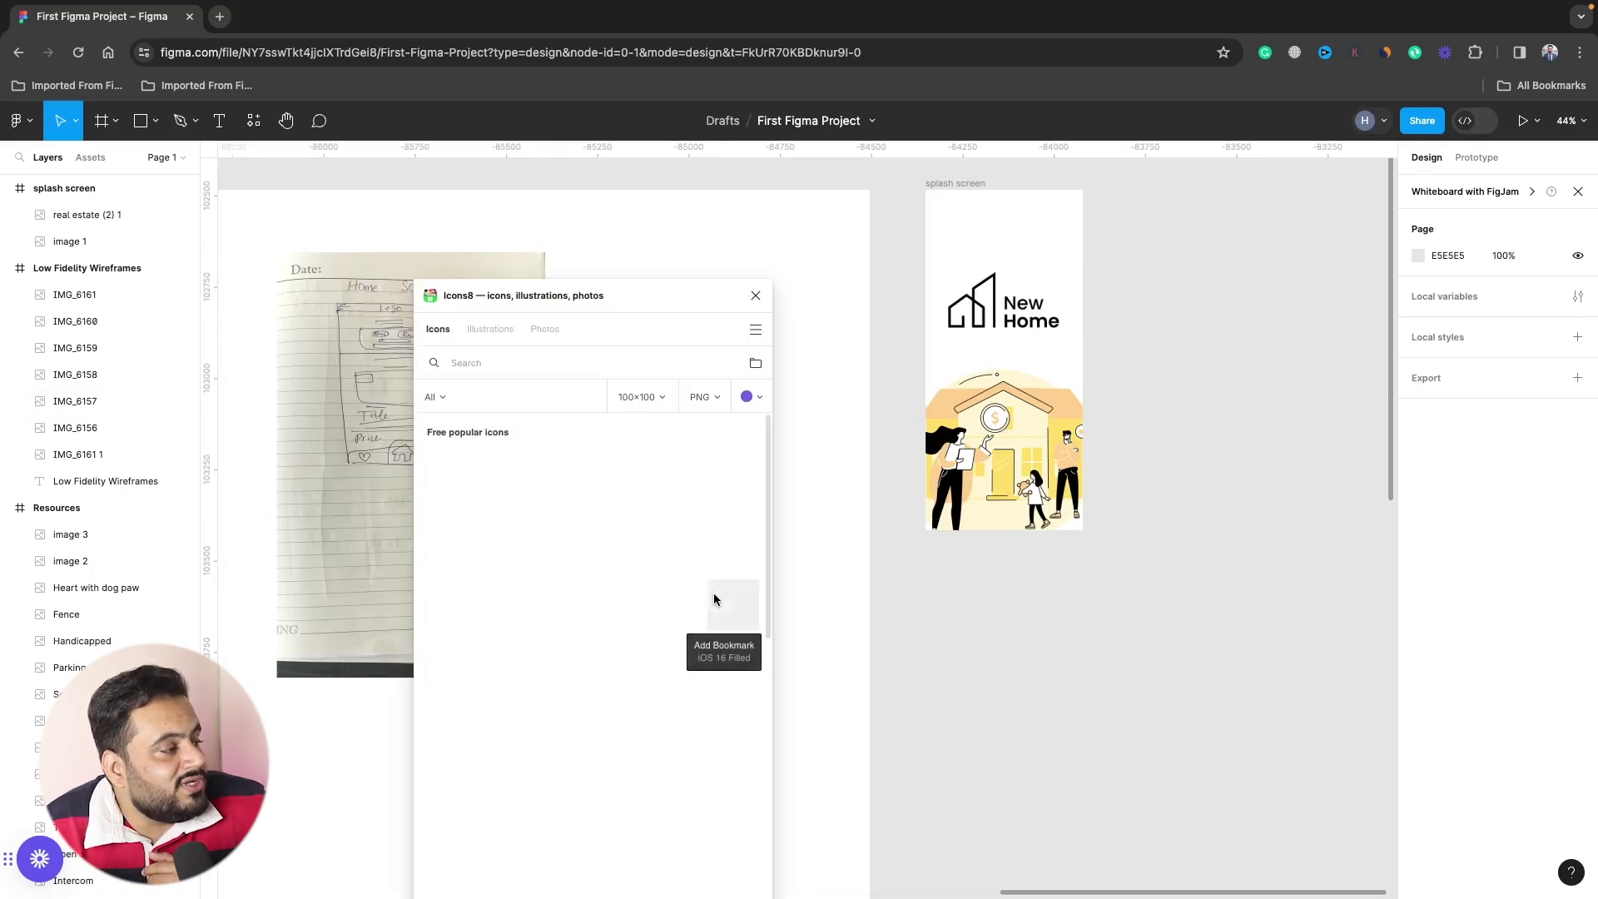
pyautogui.click(492, 330)
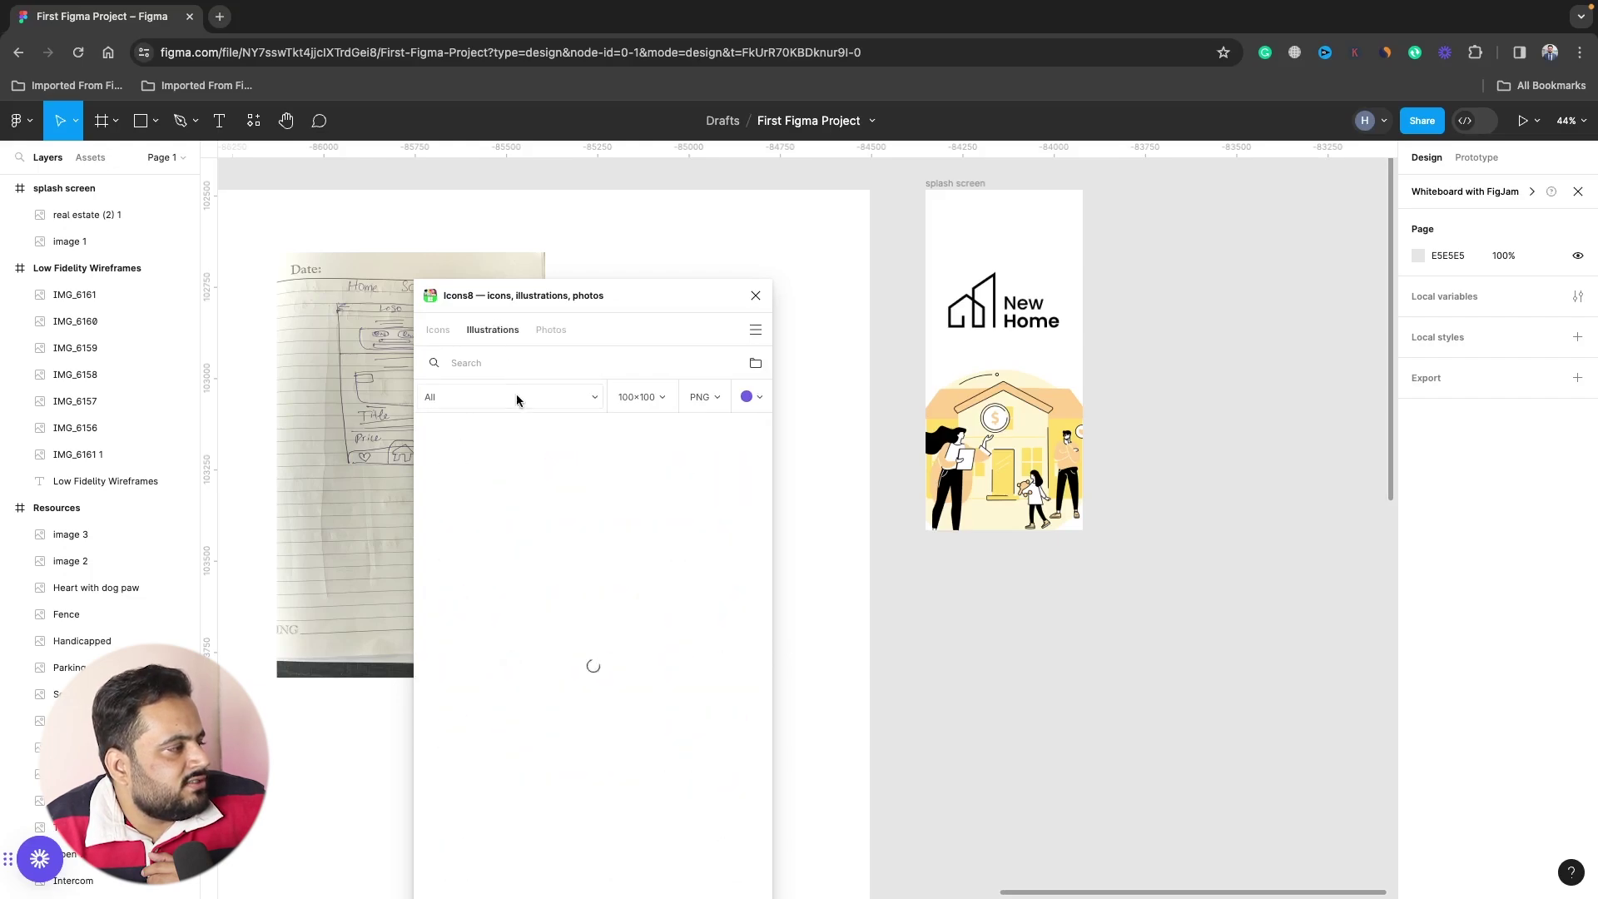
pyautogui.click(501, 370)
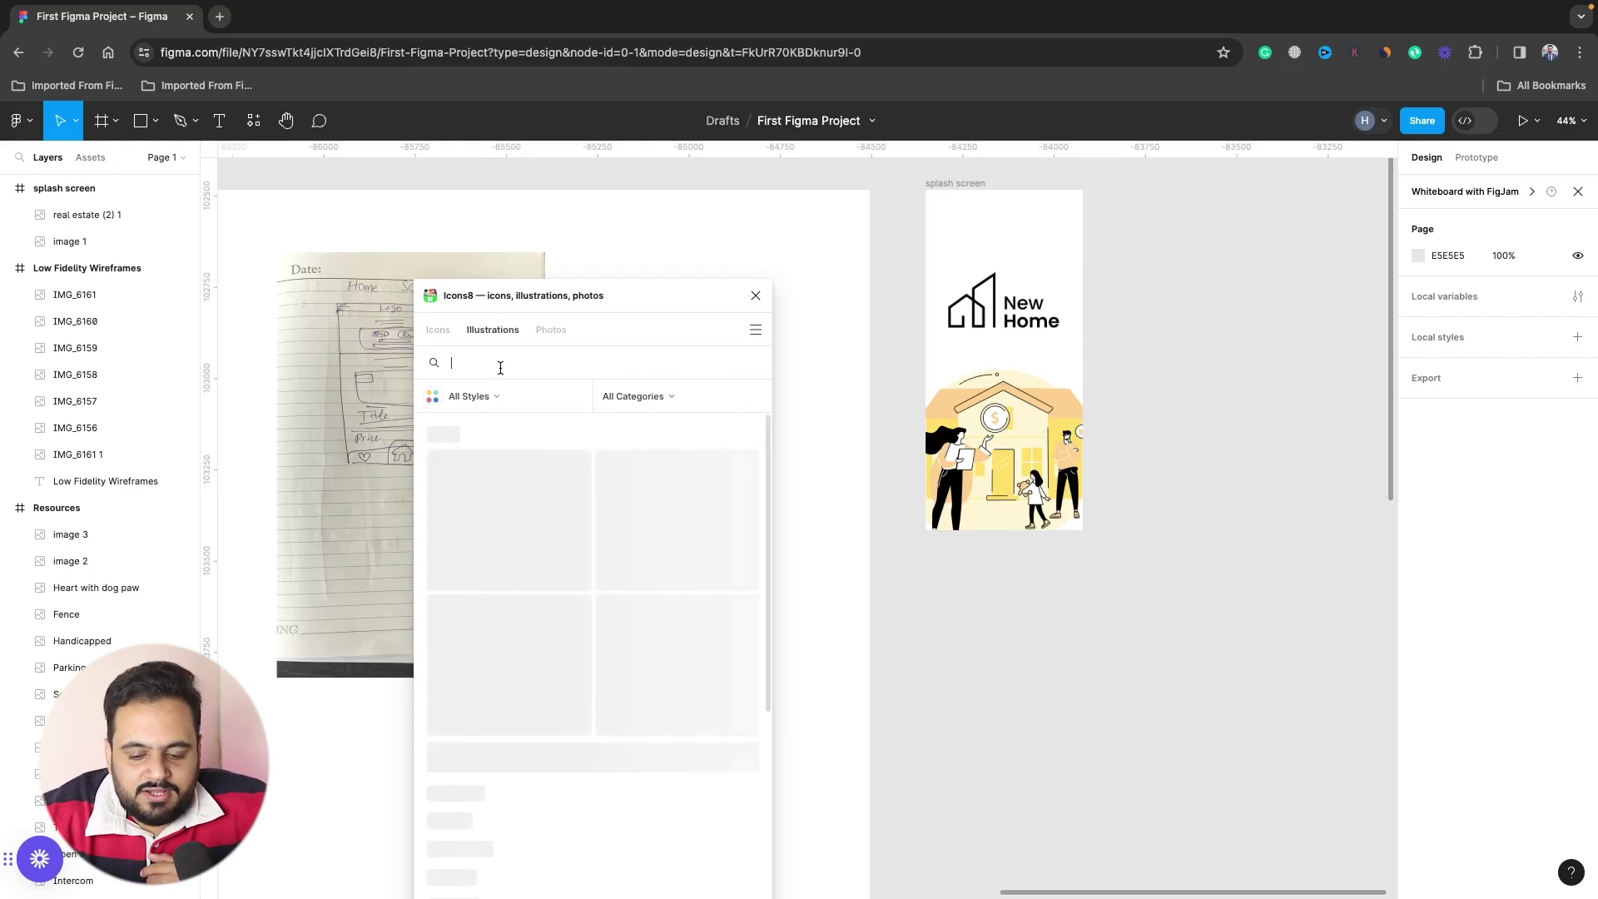
pyautogui.write('real estate')
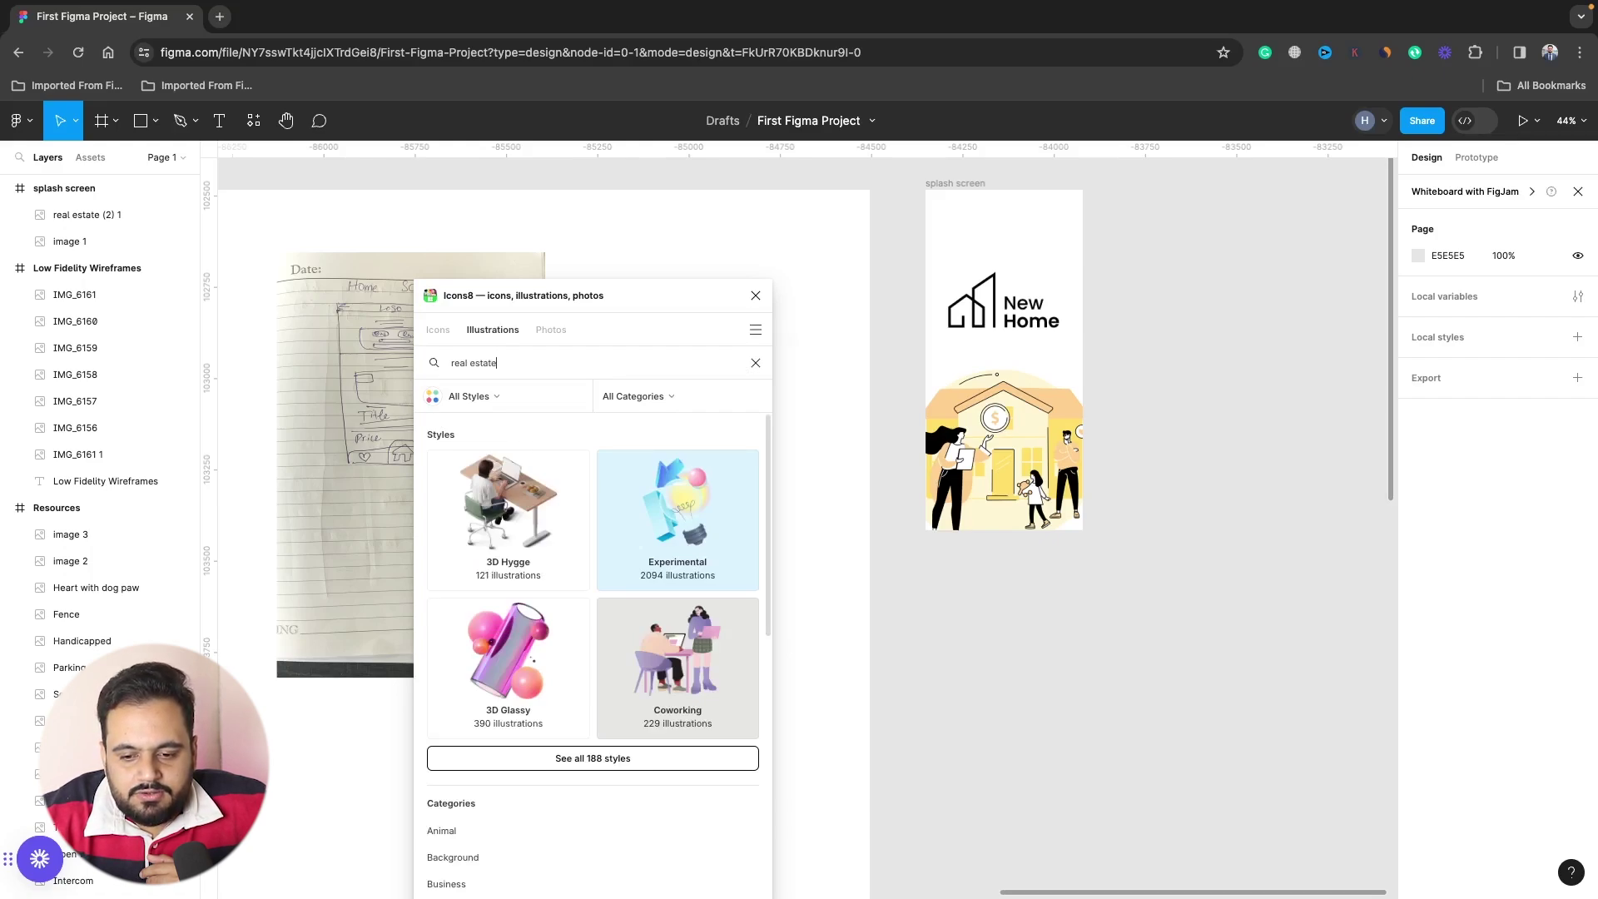
pyautogui.press('Return')
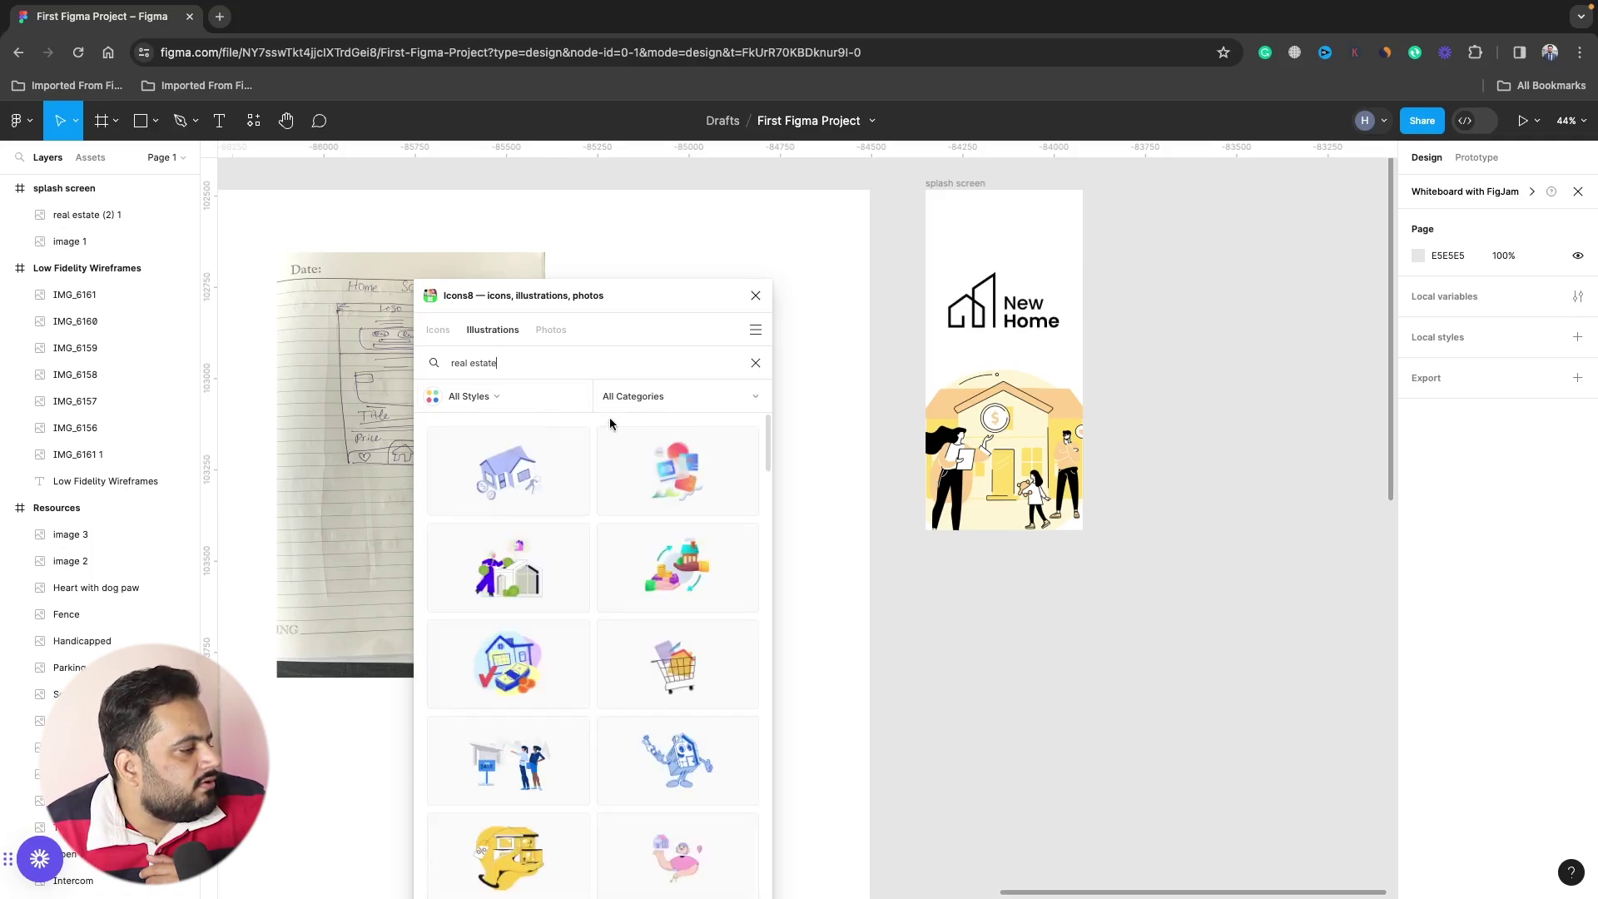
# Refine the search to 'doodle', trying free photos, then browse the illustration results.
pyautogui.scroll(-1, 626, 546)
pyautogui.scroll(1, 626, 547)
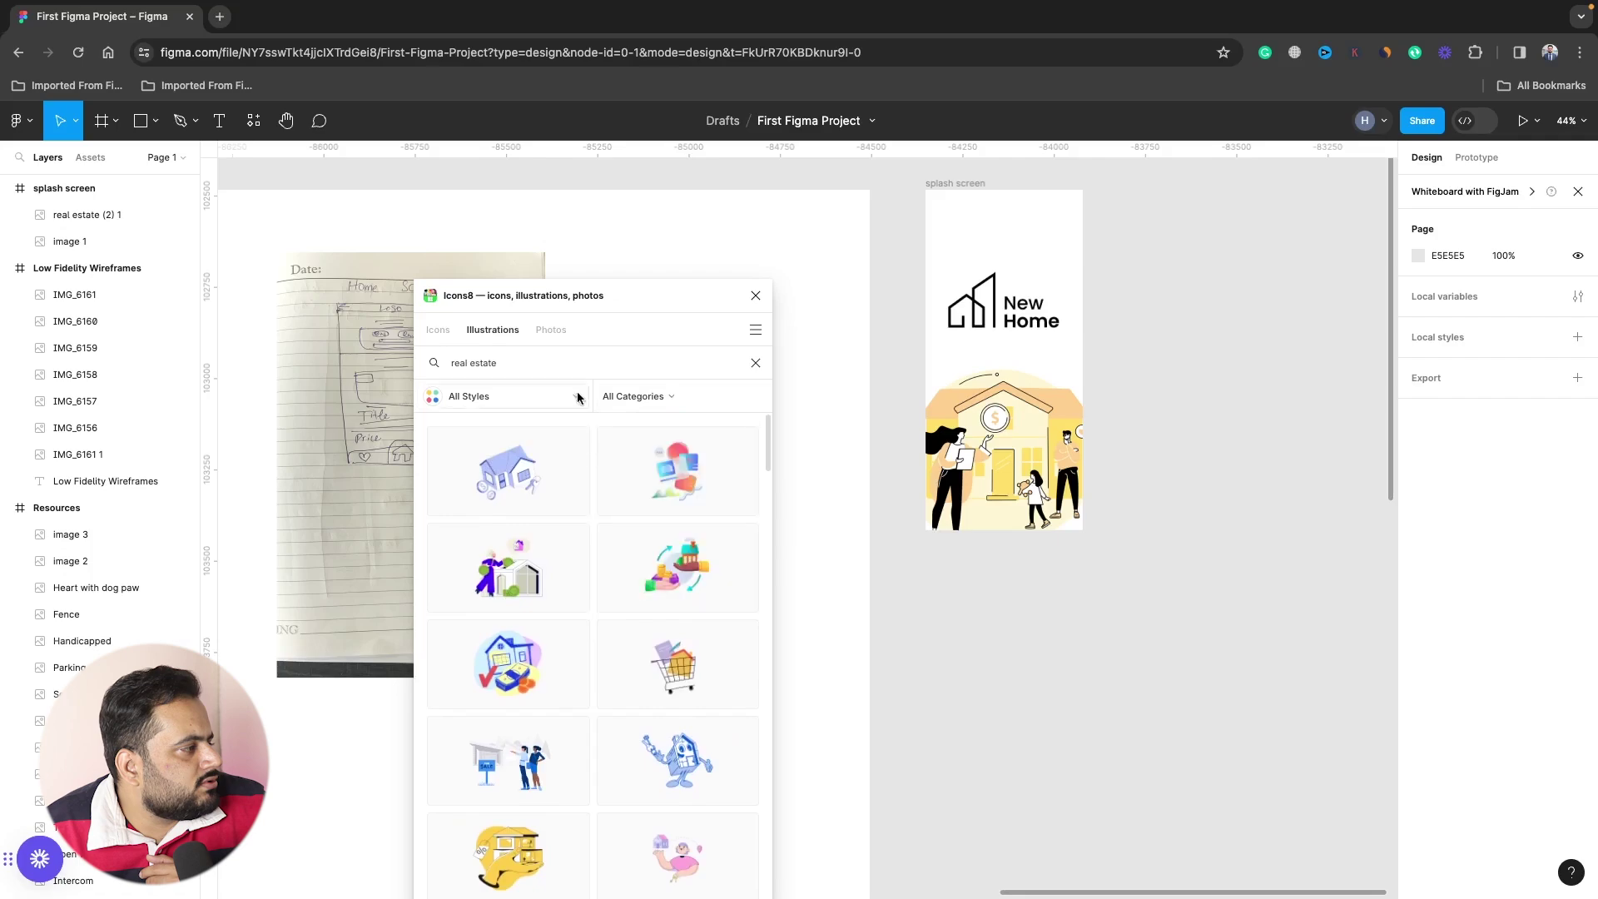
pyautogui.click(547, 336)
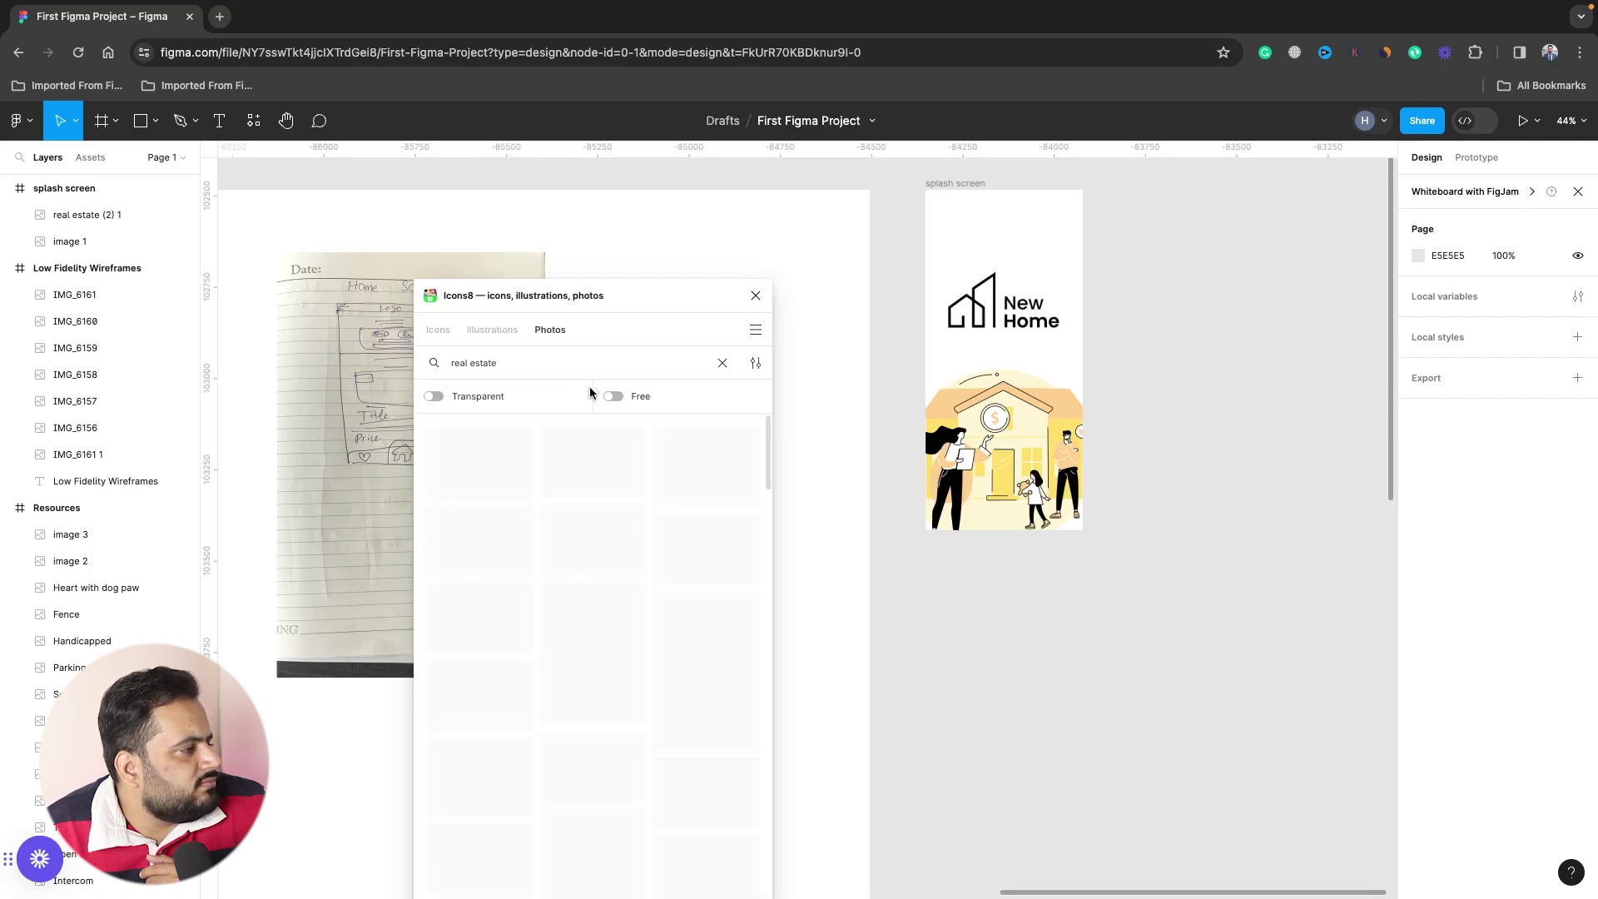
pyautogui.click(609, 400)
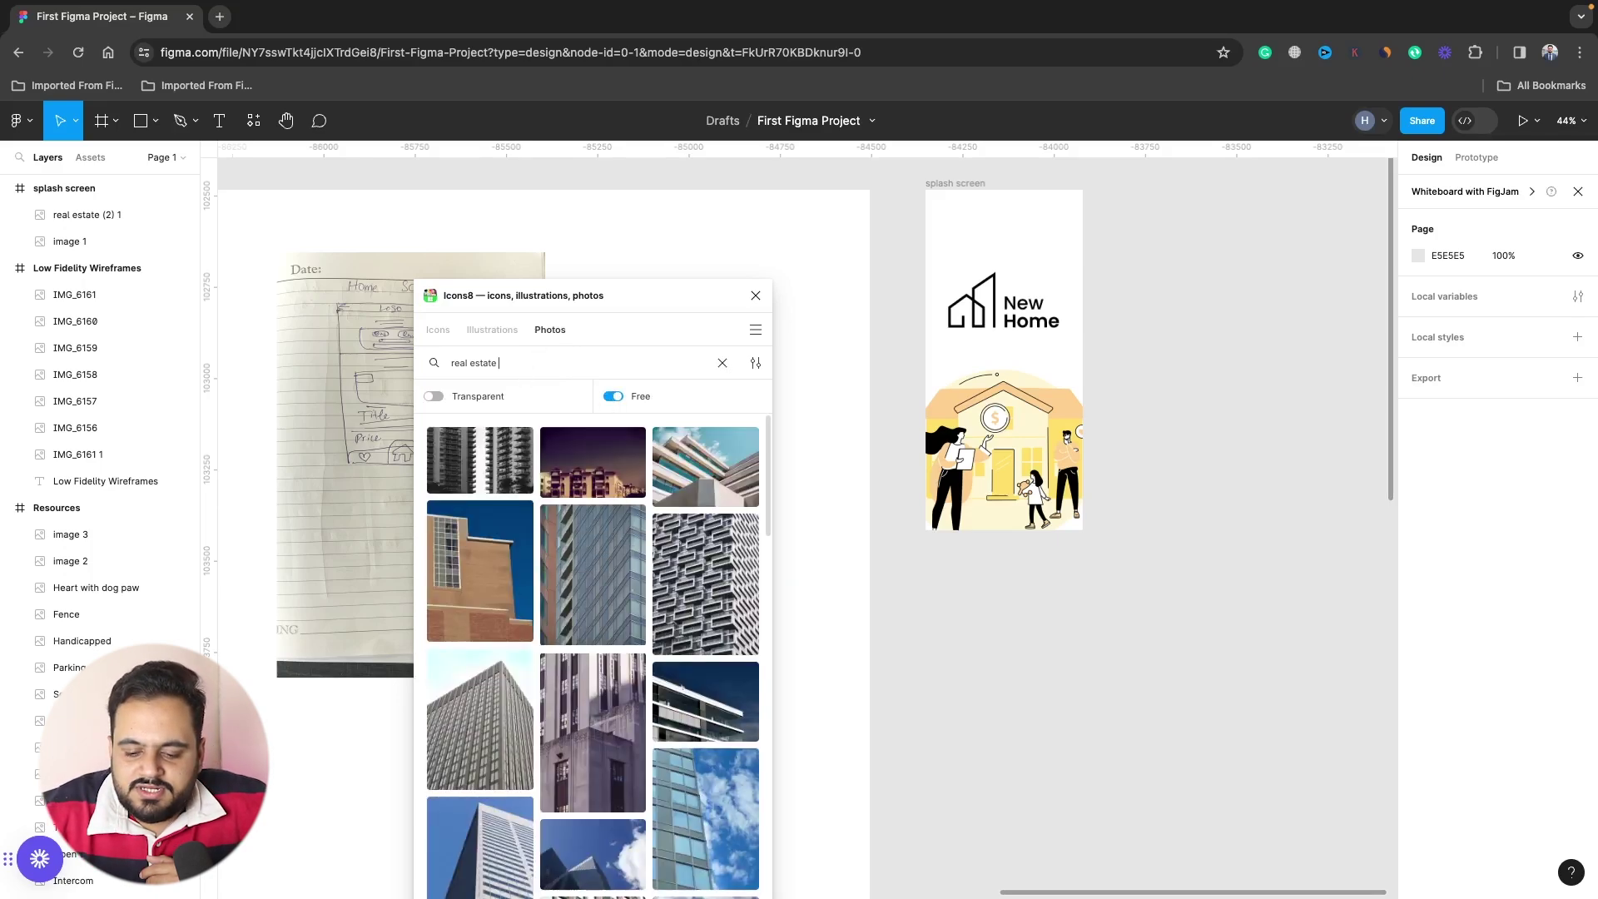
pyautogui.write('doodle')
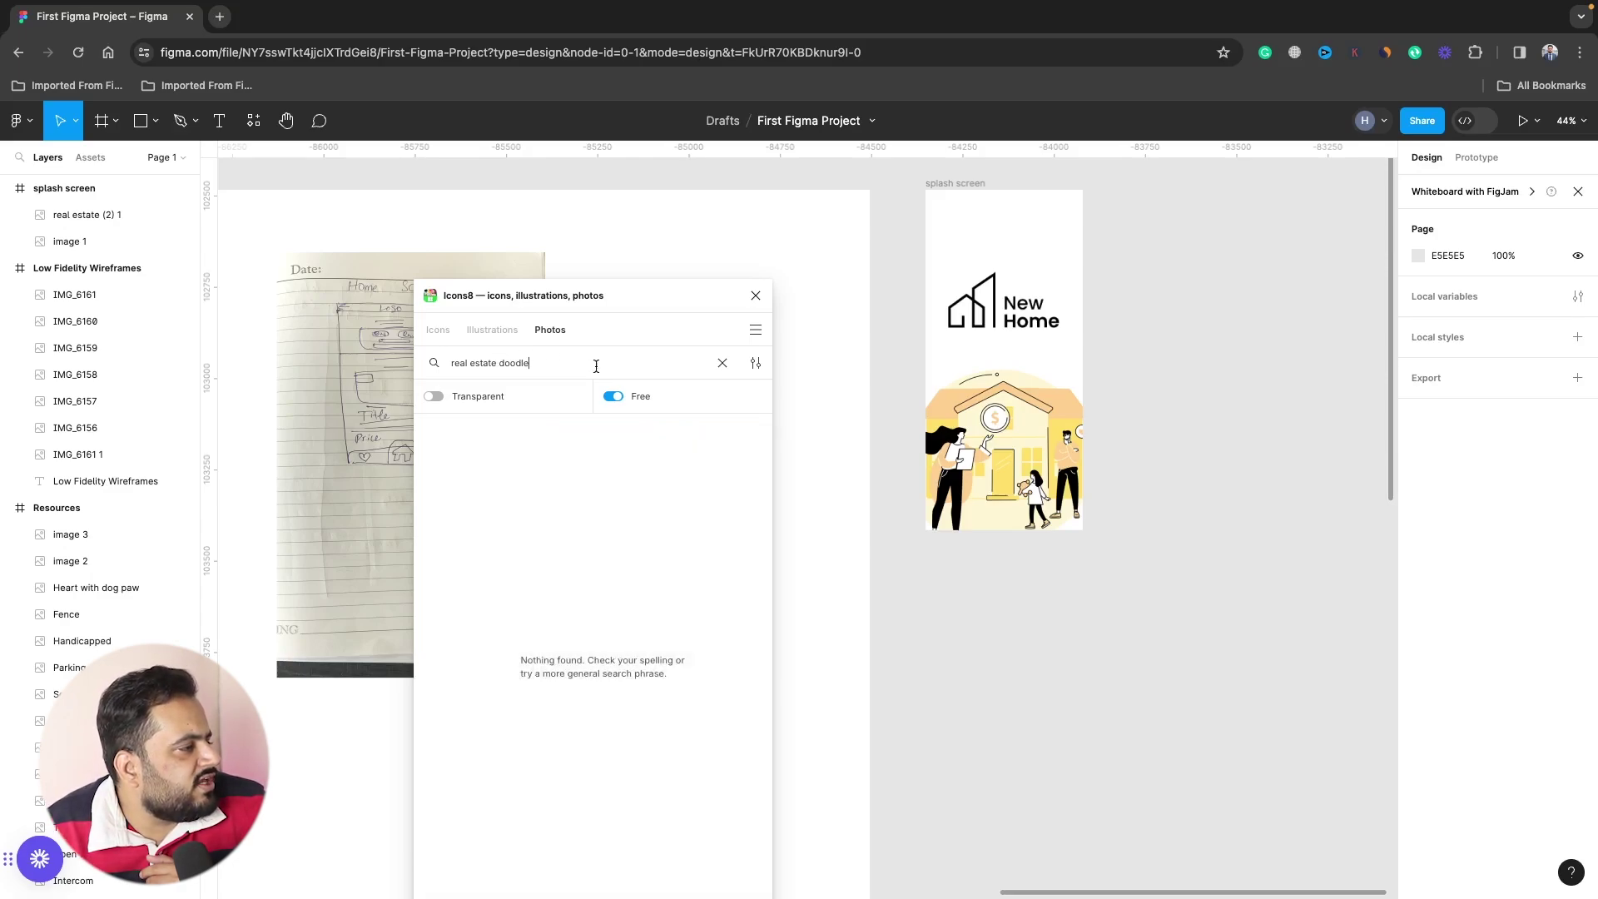
pyautogui.click(487, 337)
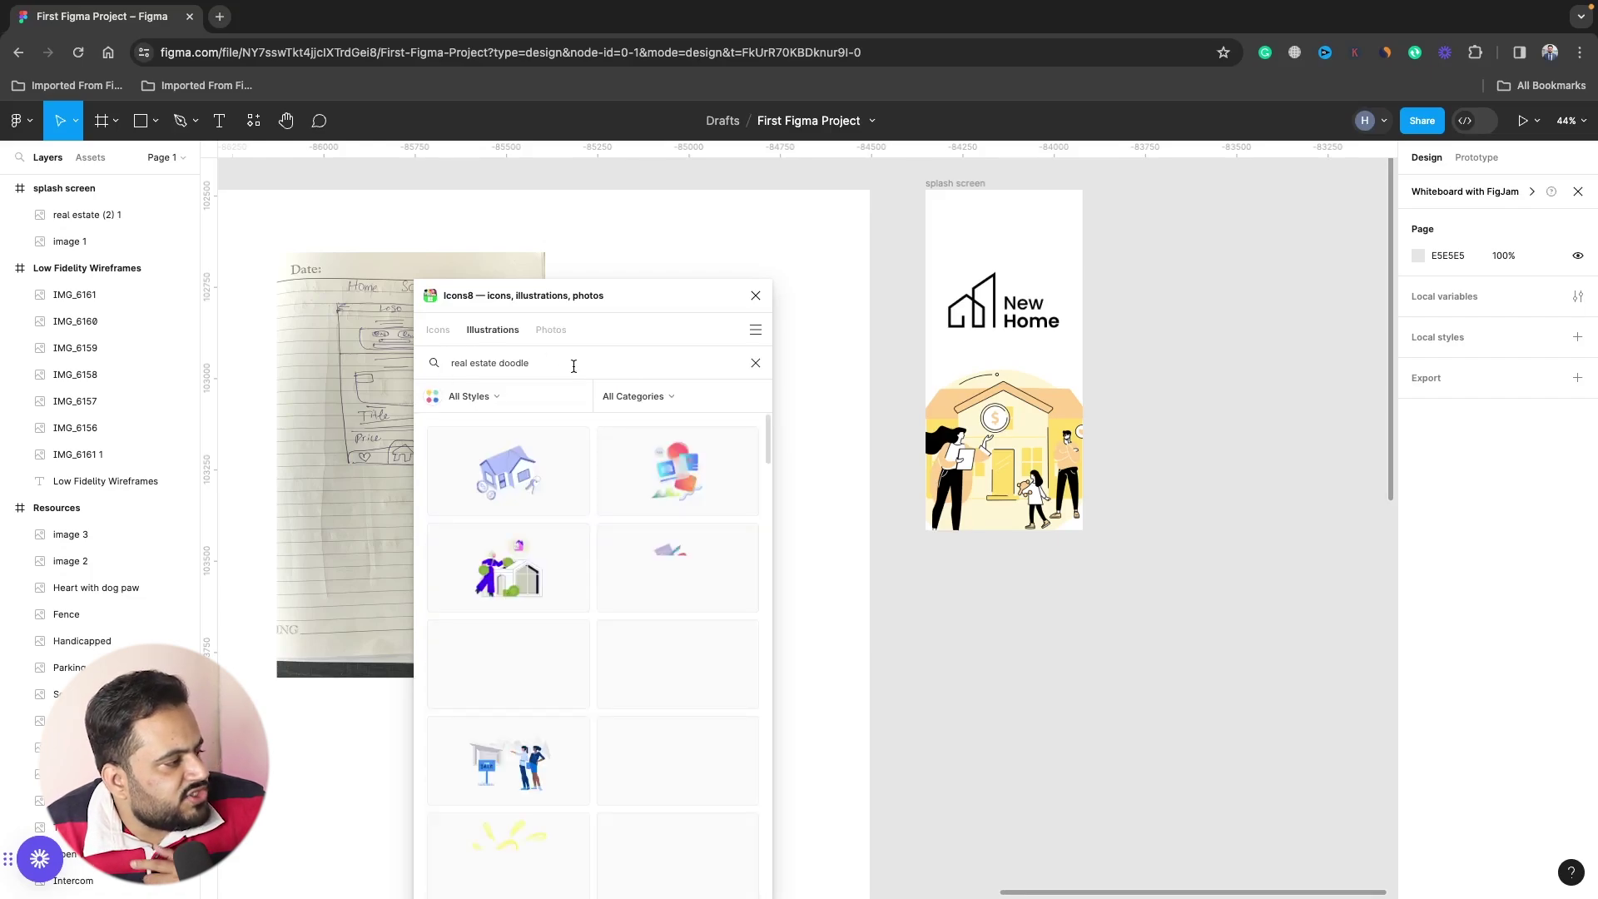
pyautogui.scroll(-1, 600, 497)
pyautogui.scroll(-2, 600, 497)
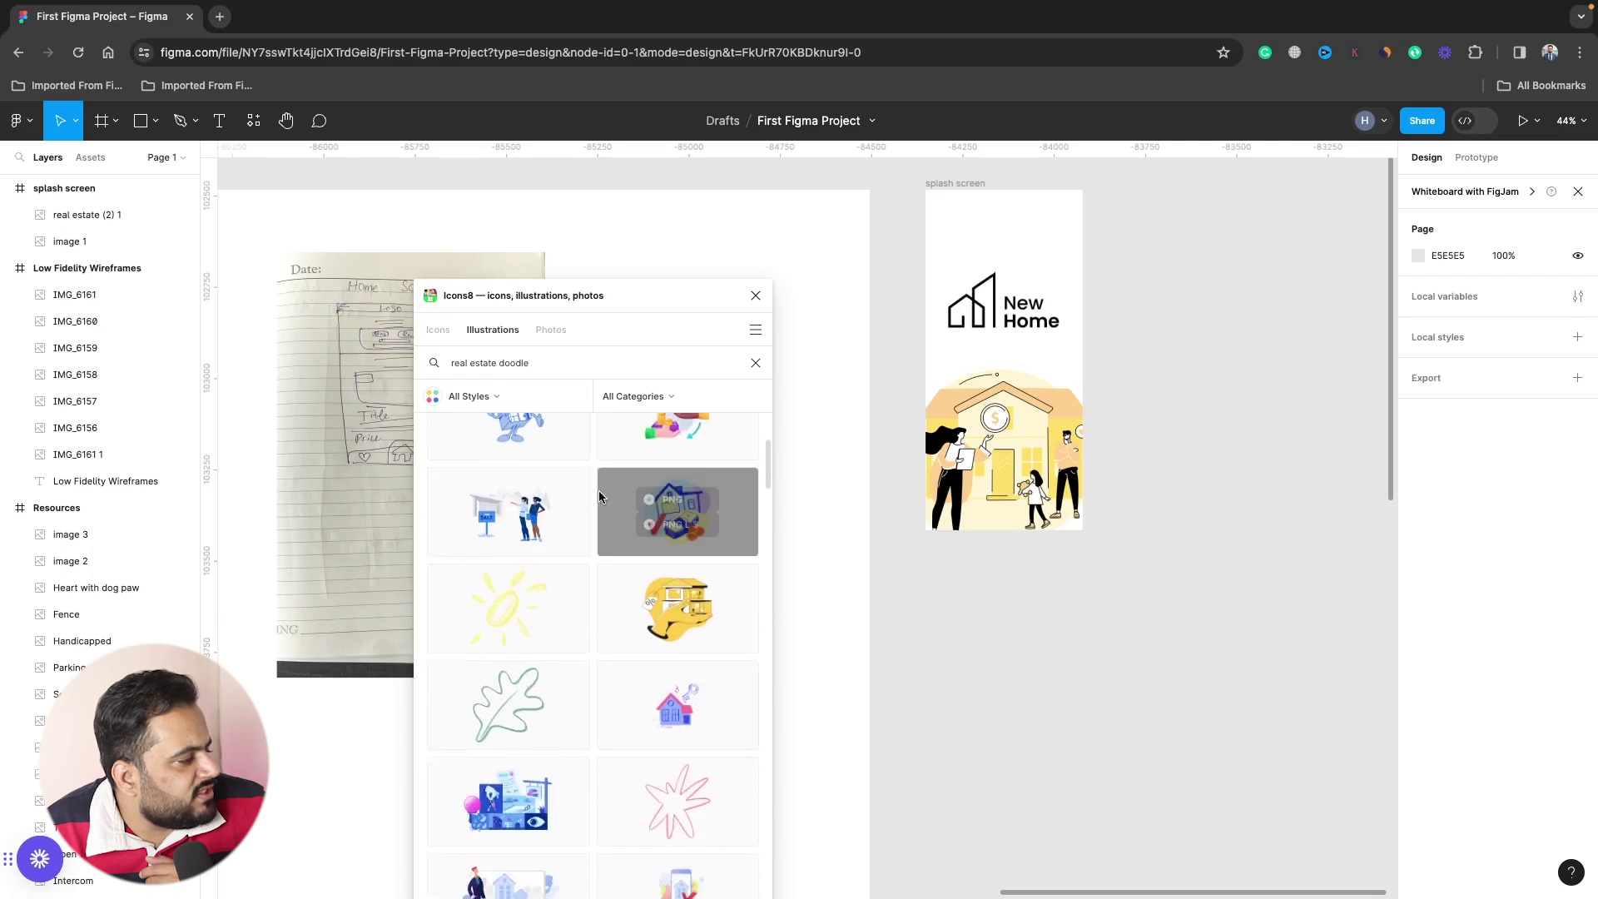
pyautogui.scroll(-3, 600, 497)
pyautogui.scroll(-2, 600, 497)
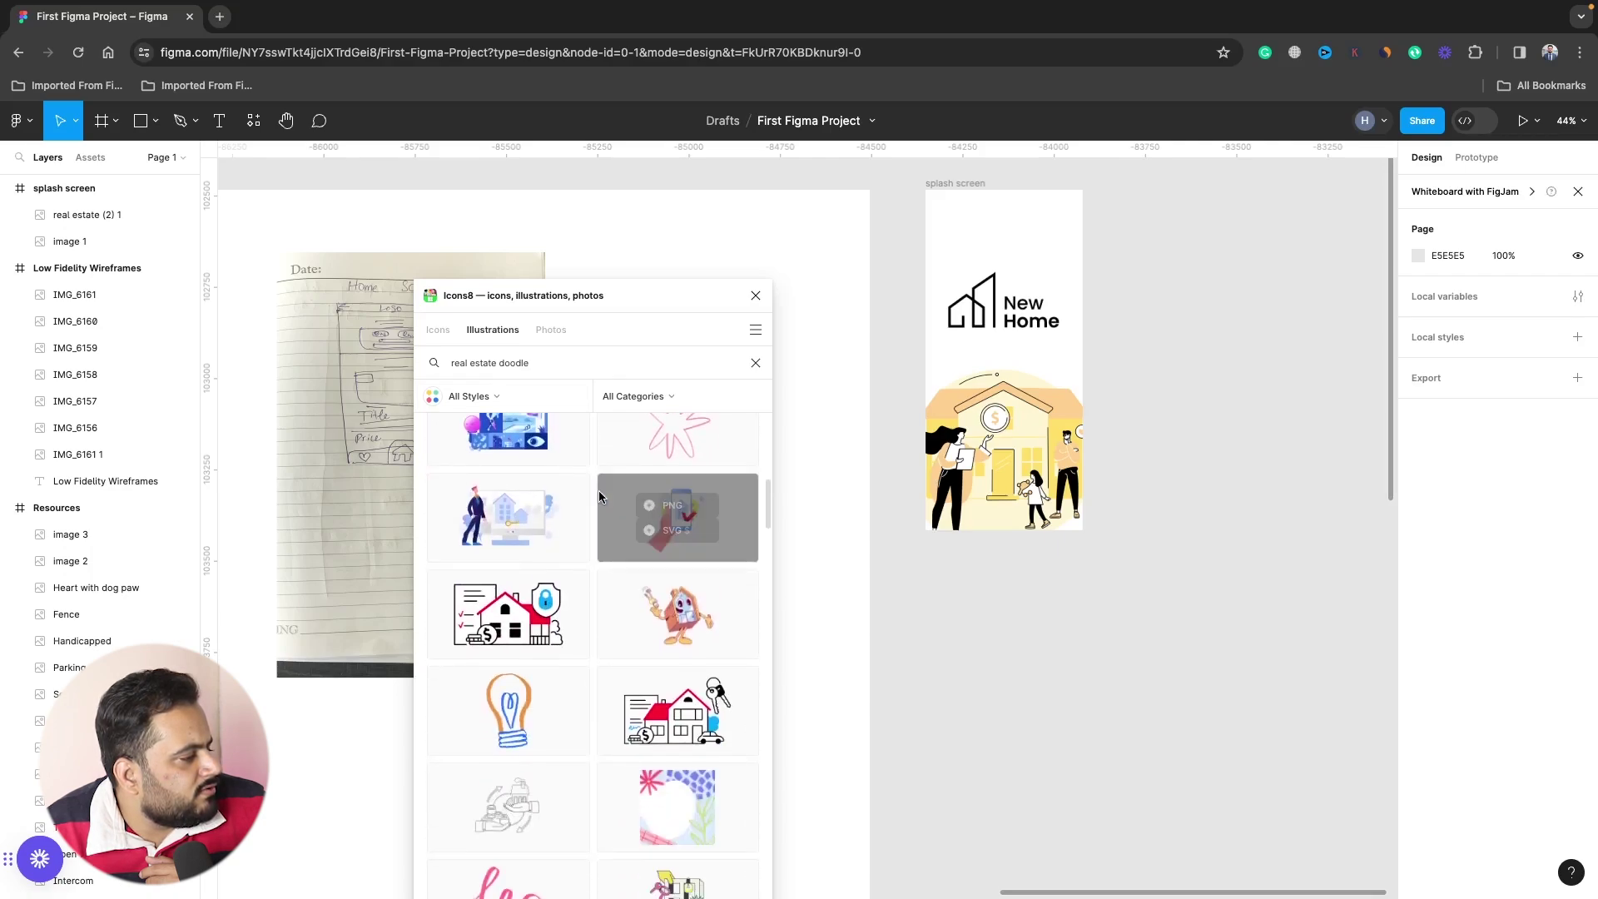
pyautogui.scroll(-1, 599, 497)
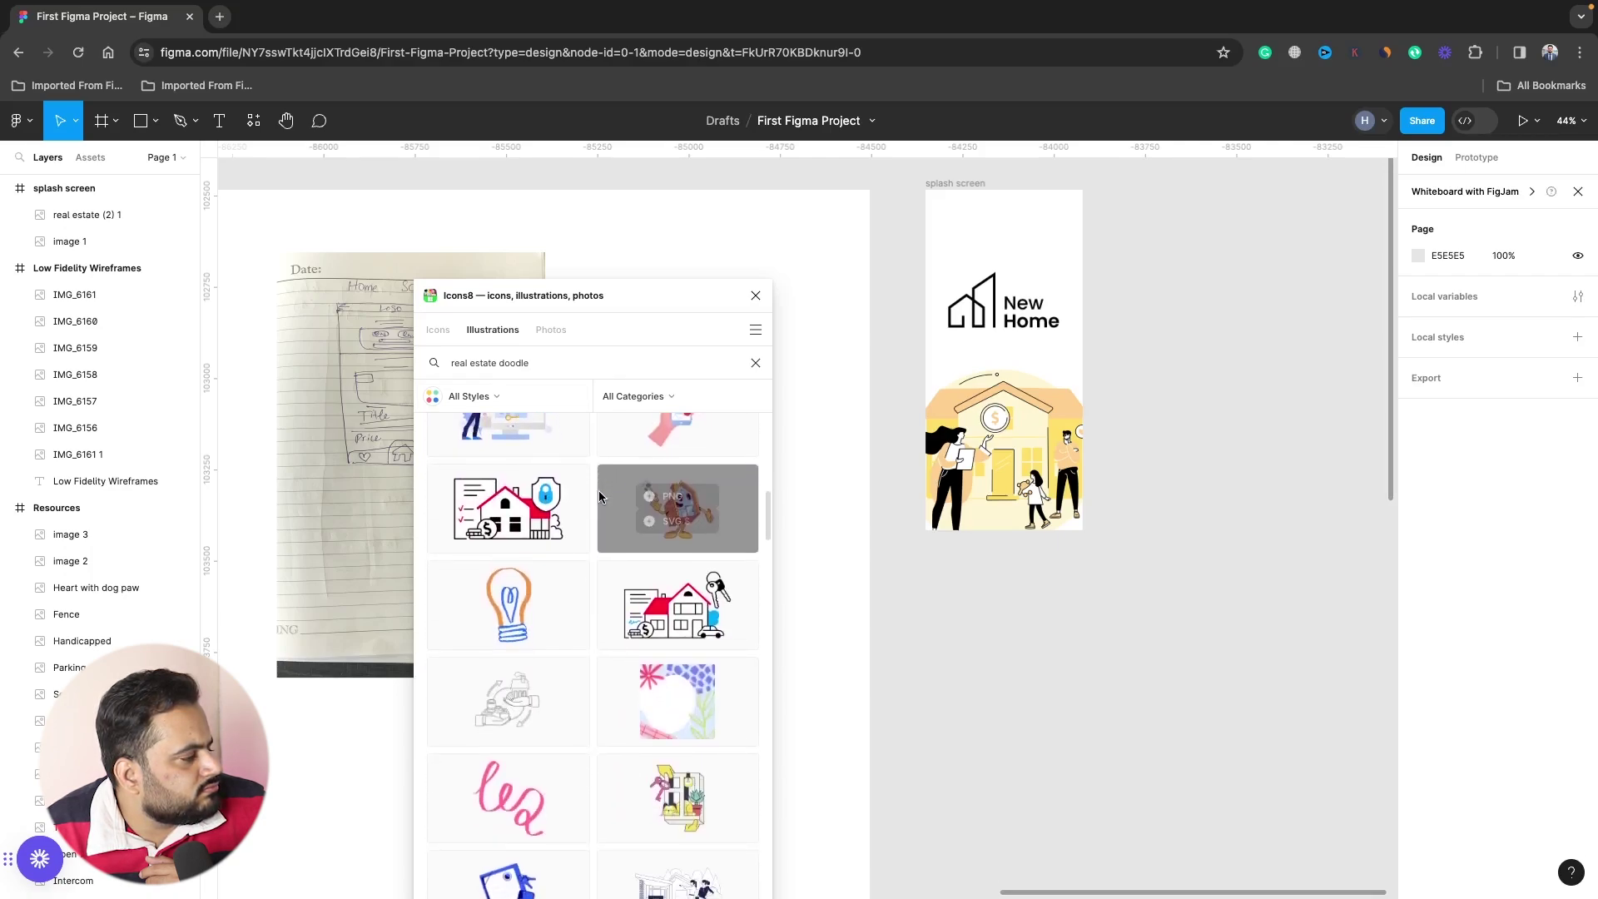
pyautogui.scroll(-1, 599, 497)
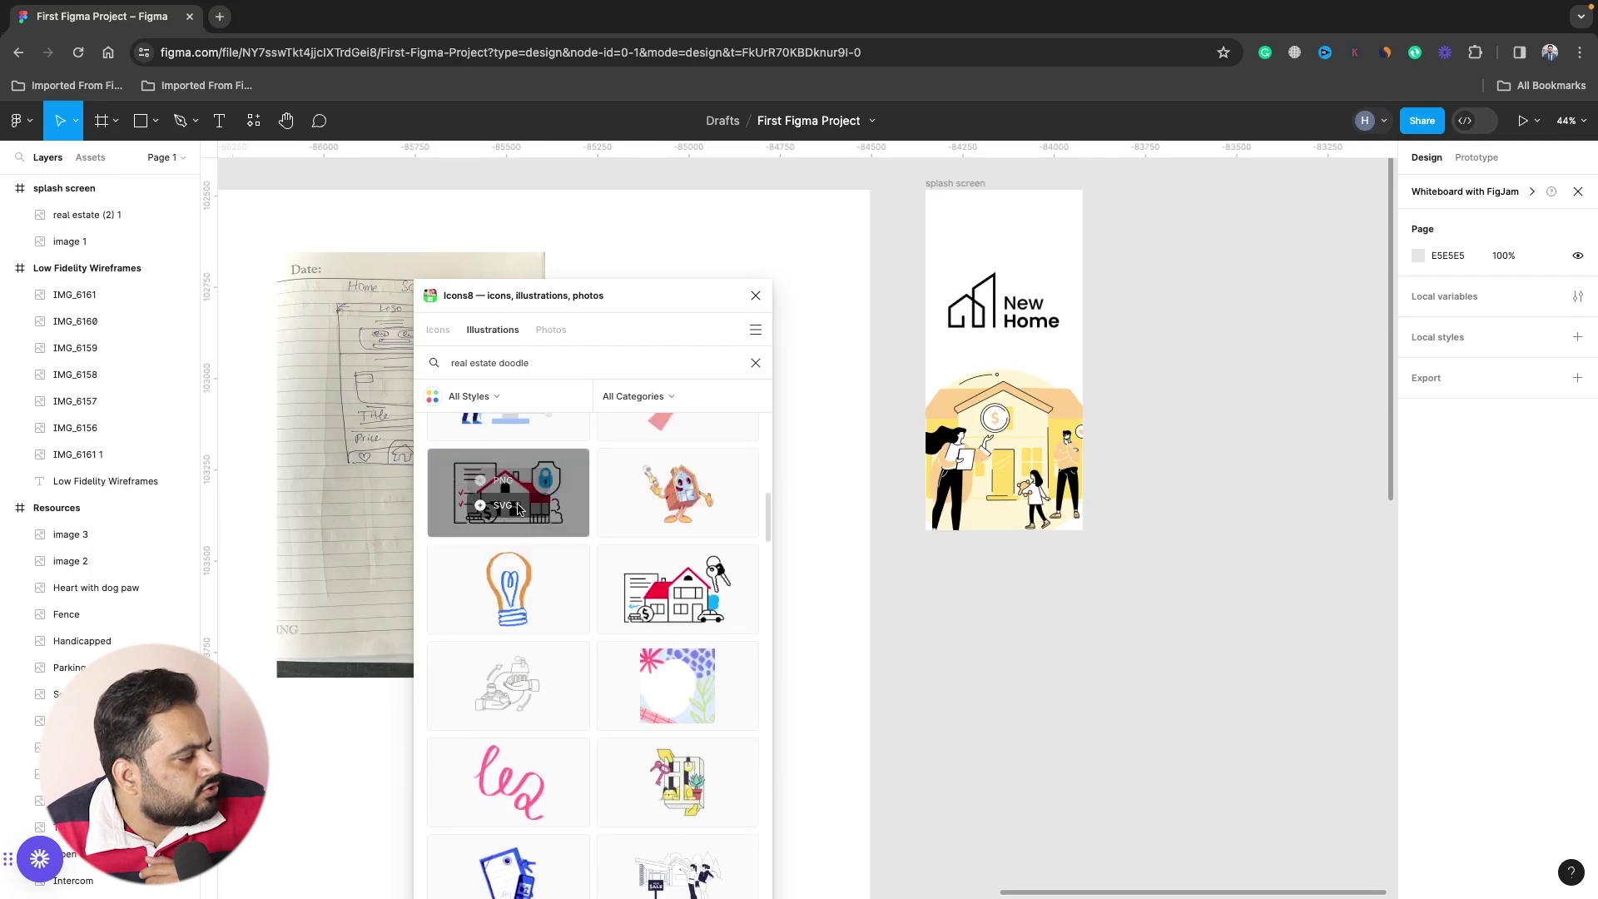
pyautogui.scroll(-2, 517, 505)
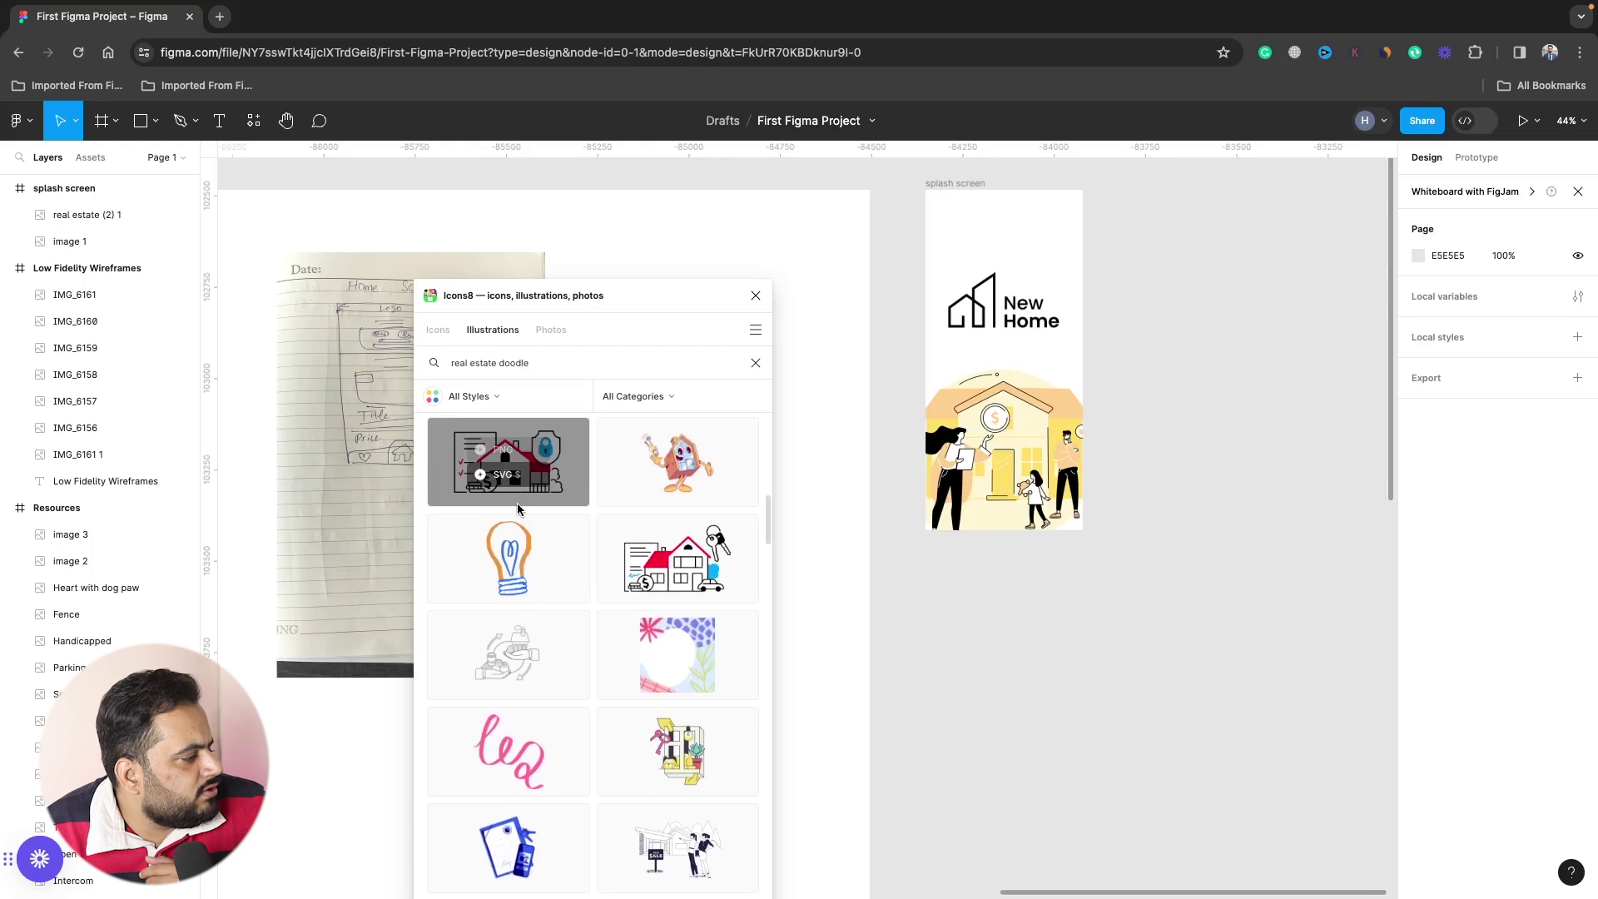
pyautogui.scroll(-3, 513, 762)
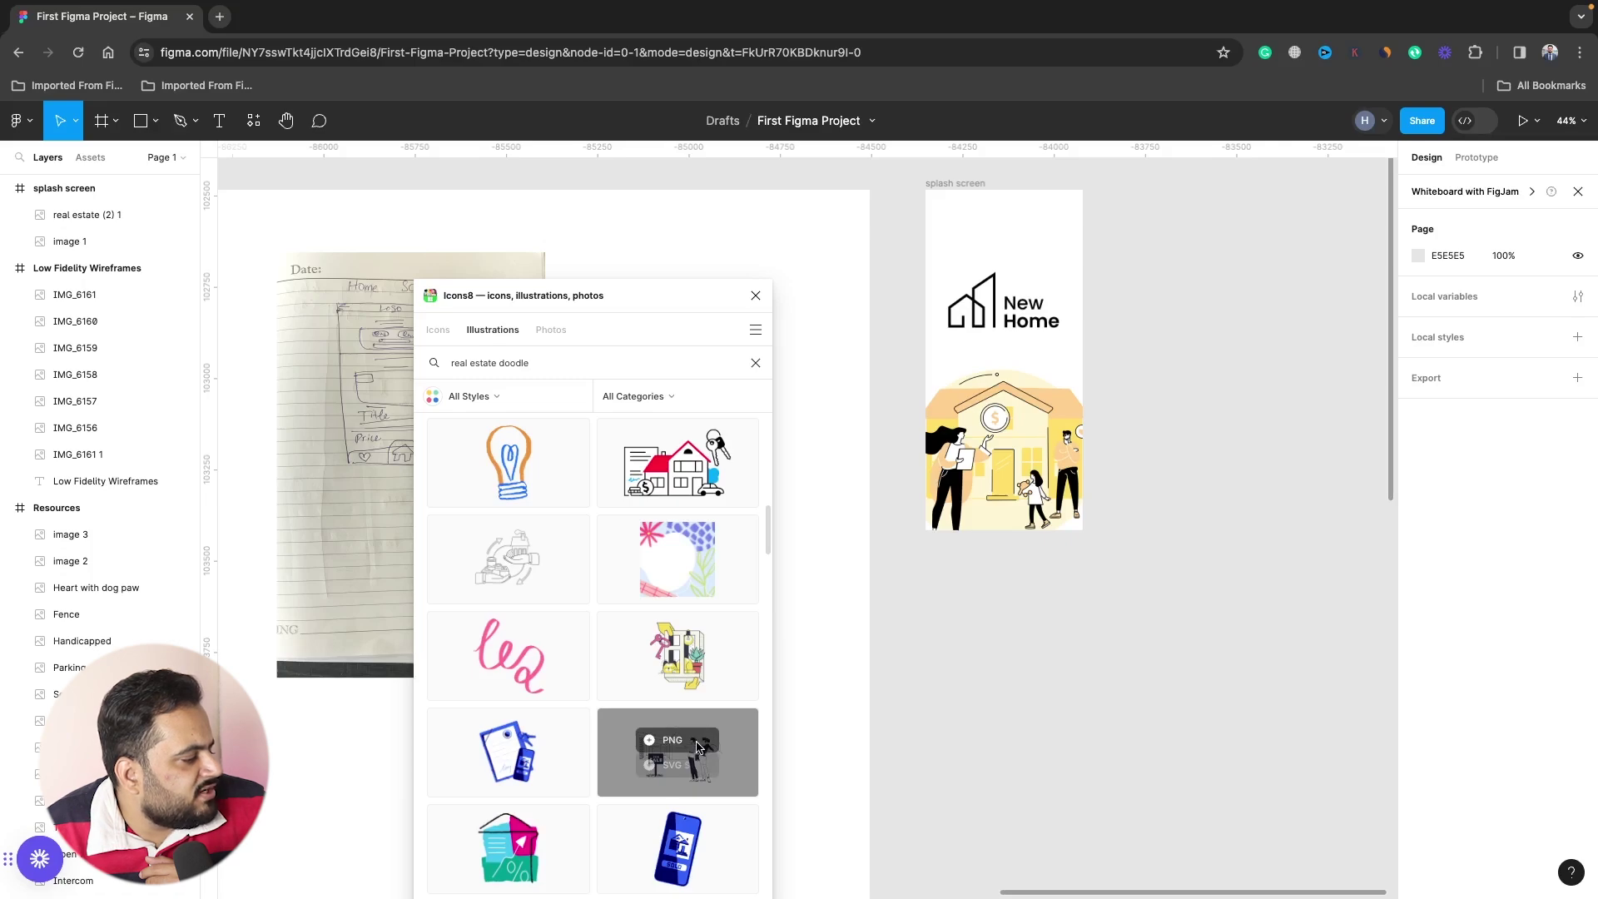
# Insert the Real Estate Sale illustration onto the splash screen, then delete it.
pyautogui.click(673, 740)
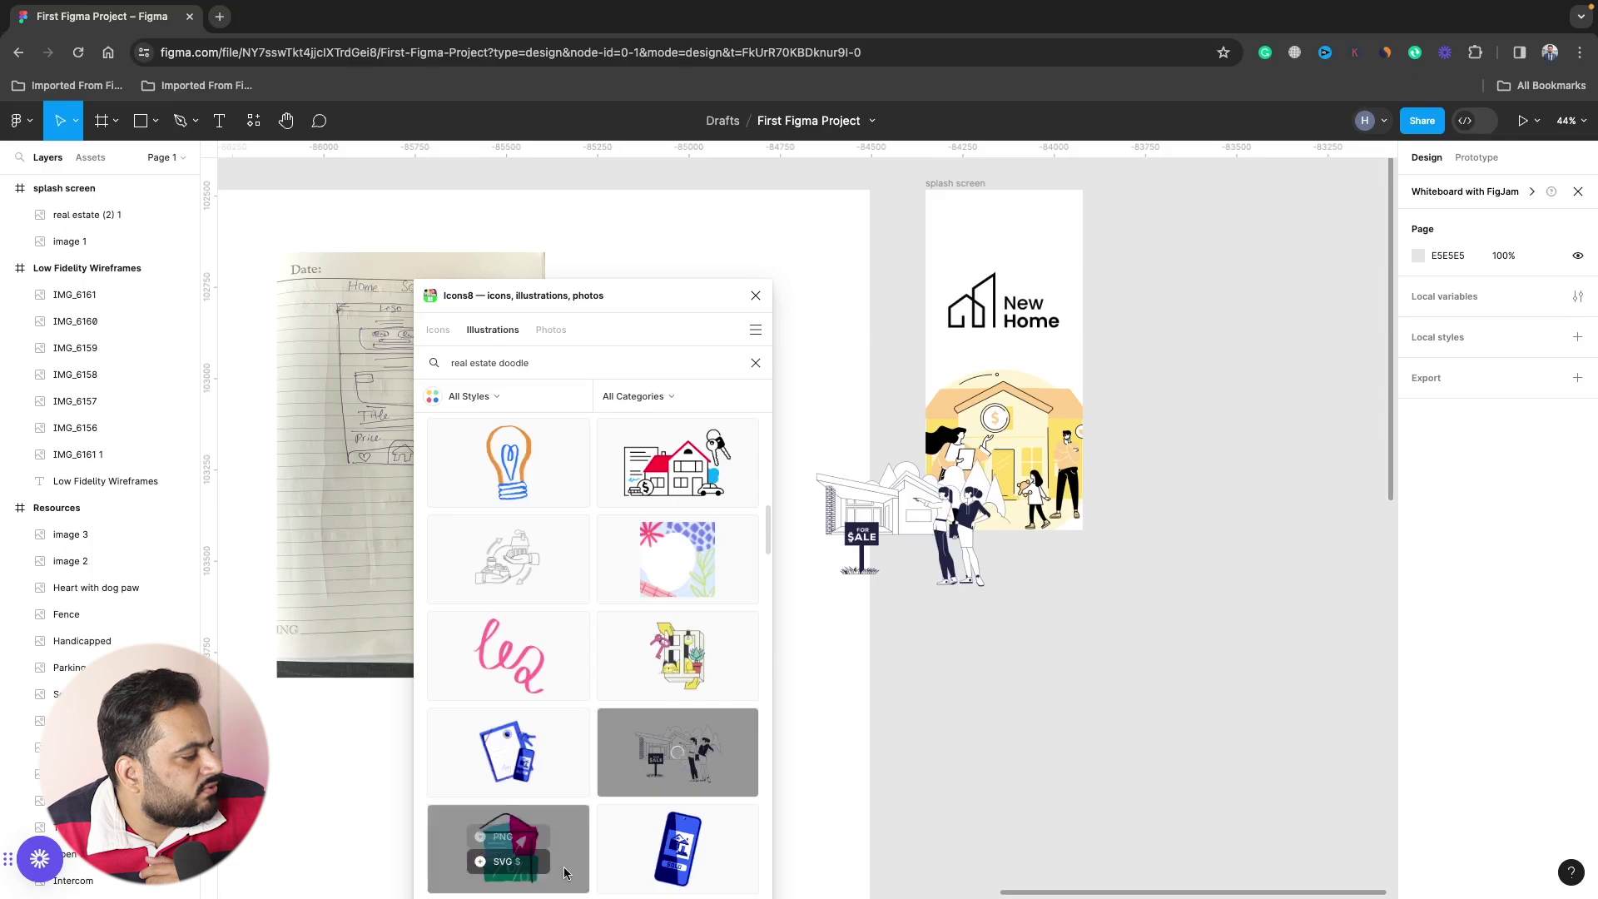
pyautogui.scroll(-2, 526, 689)
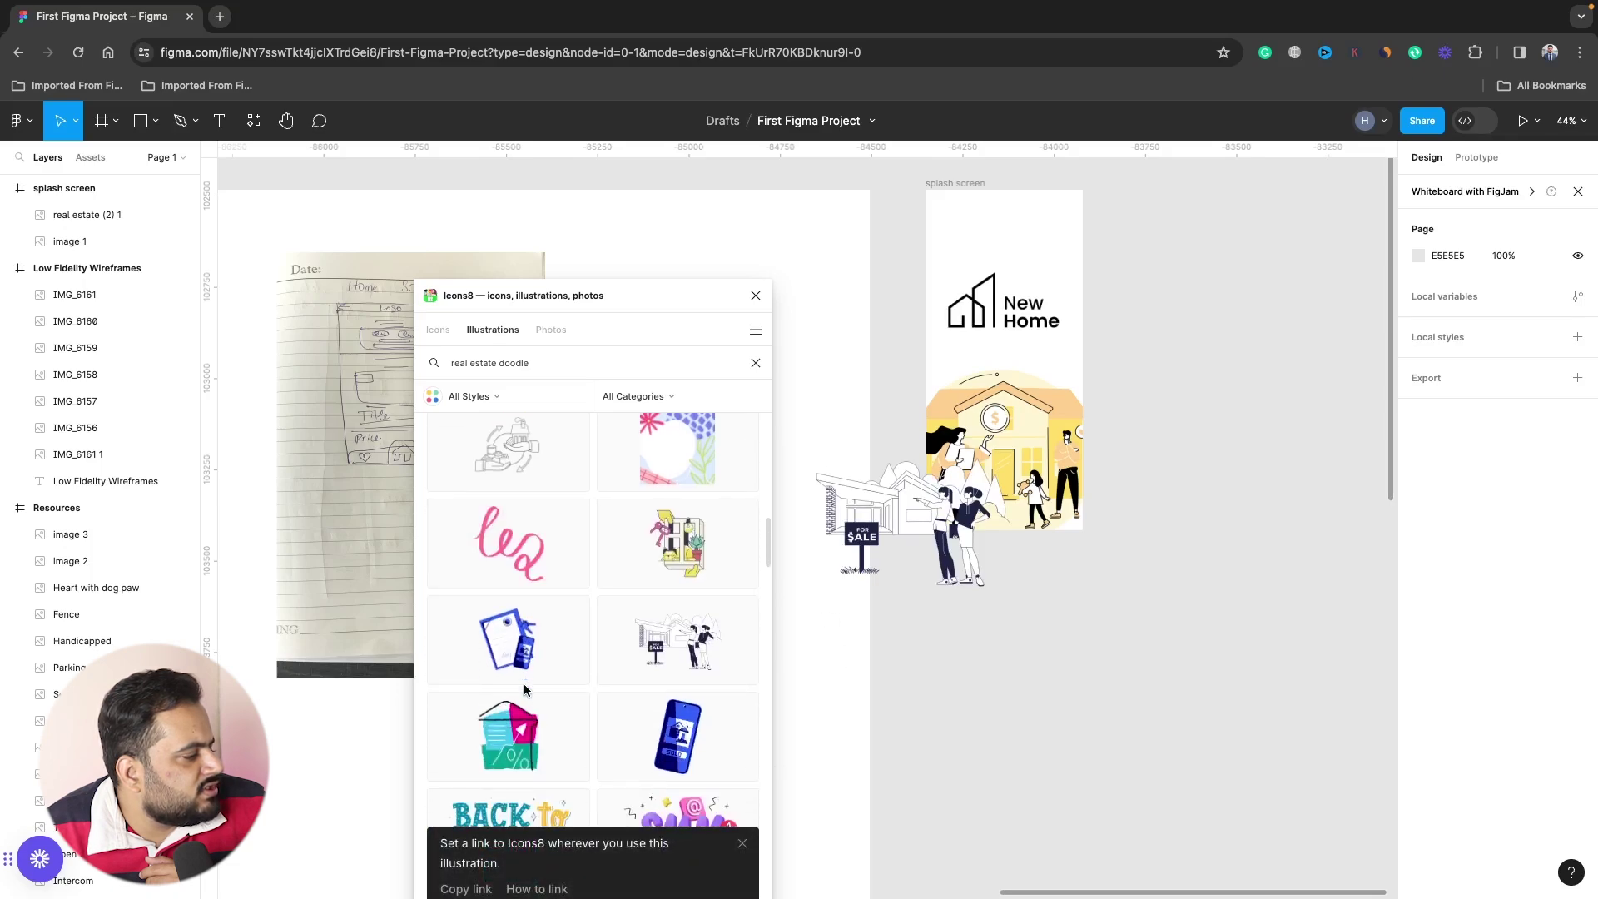
pyautogui.scroll(-2, 526, 689)
pyautogui.scroll(-2, 526, 689)
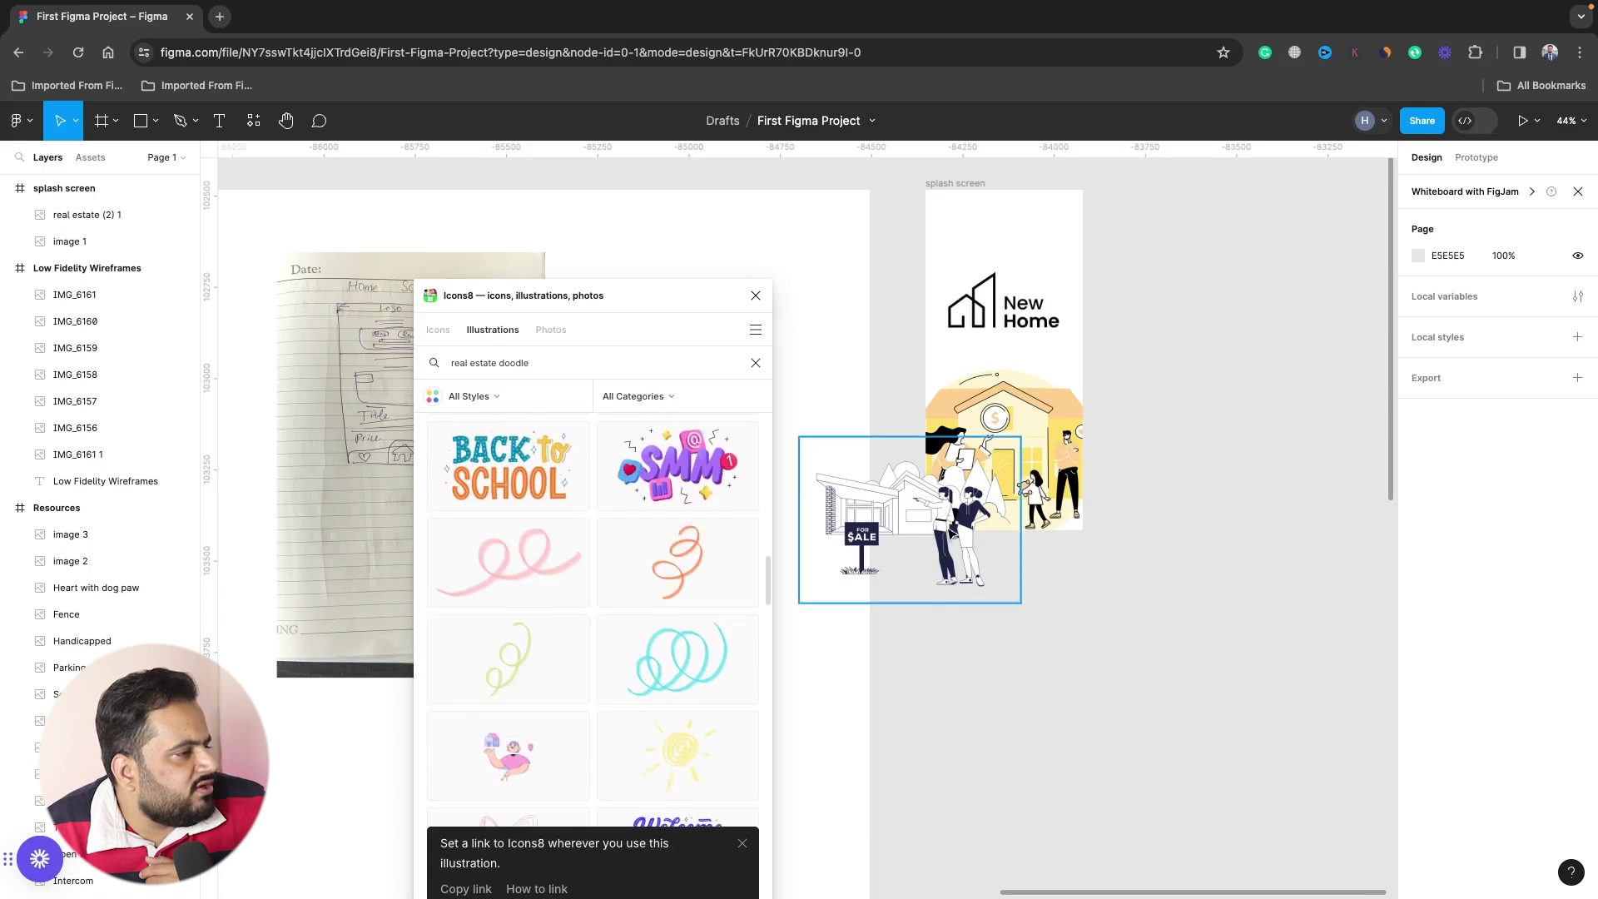
pyautogui.moveTo(953, 532)
pyautogui.mouseDown()
pyautogui.moveTo(1033, 303)
pyautogui.moveTo(1043, 334)
pyautogui.mouseUp()
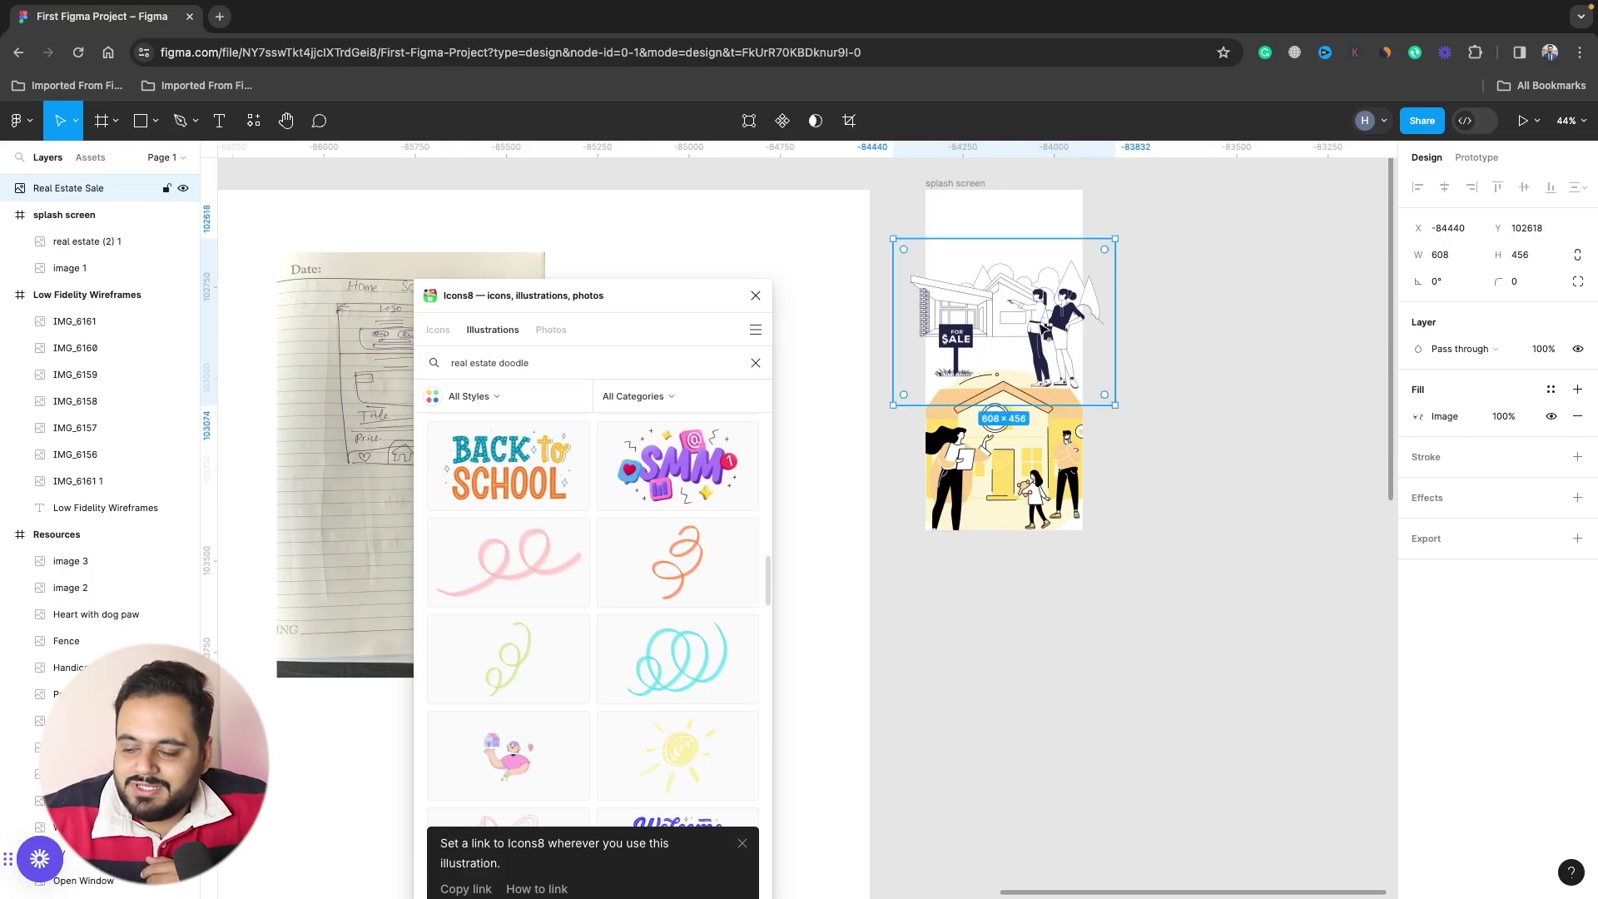
pyautogui.press('Delete')
pyautogui.click(994, 301)
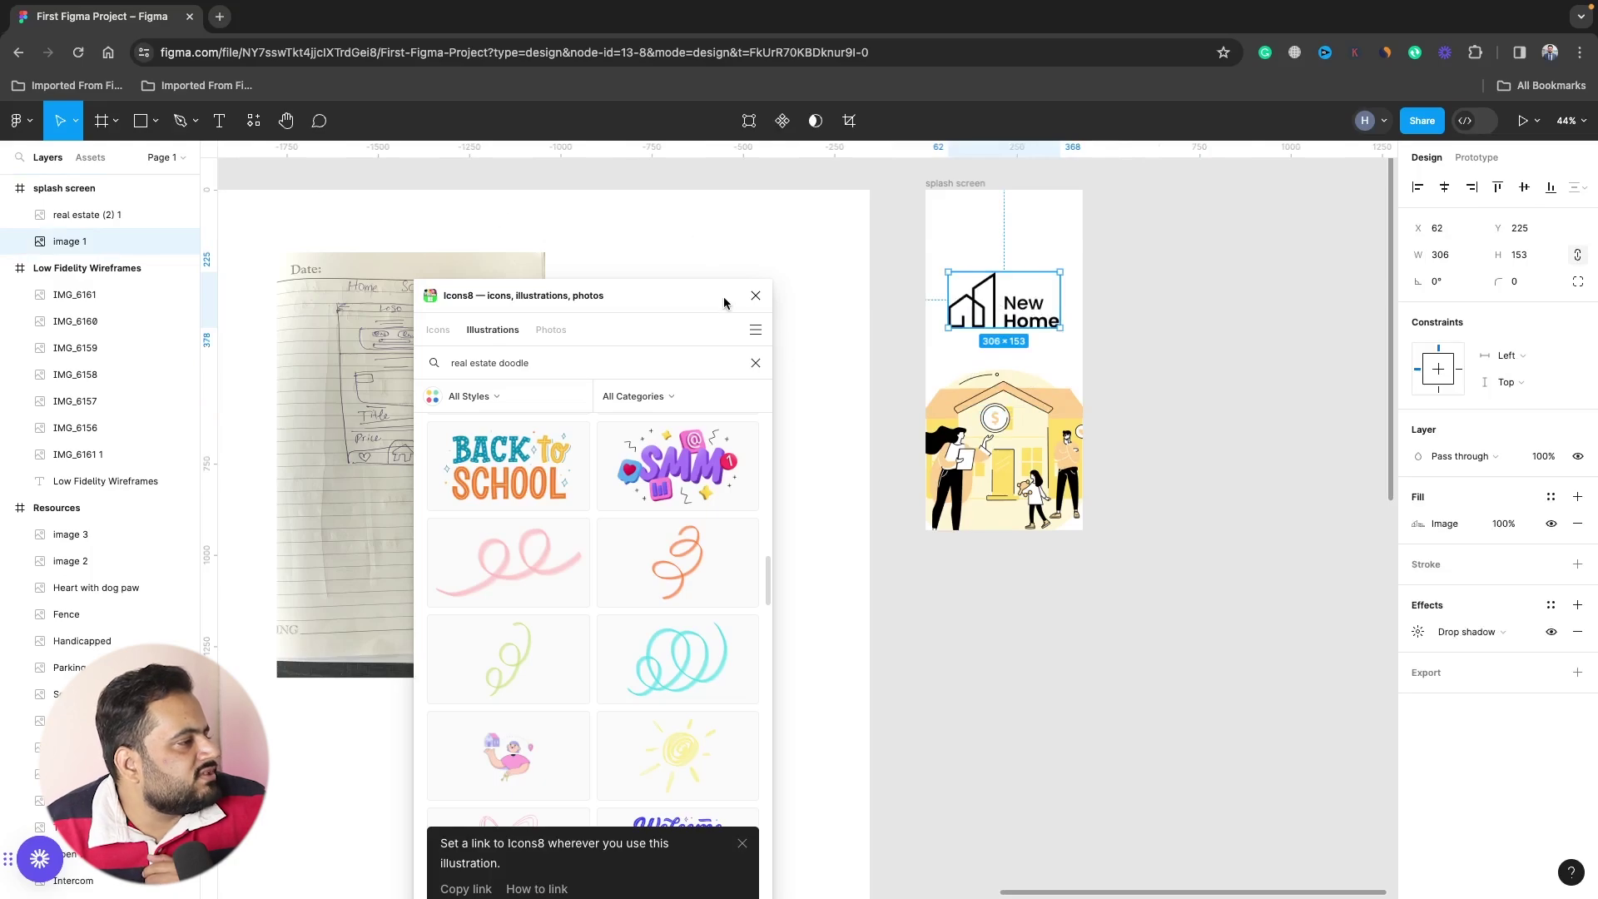
# Close Icons8 and shrink the New Home logo proportionally to 256 × 128.
pyautogui.click(753, 297)
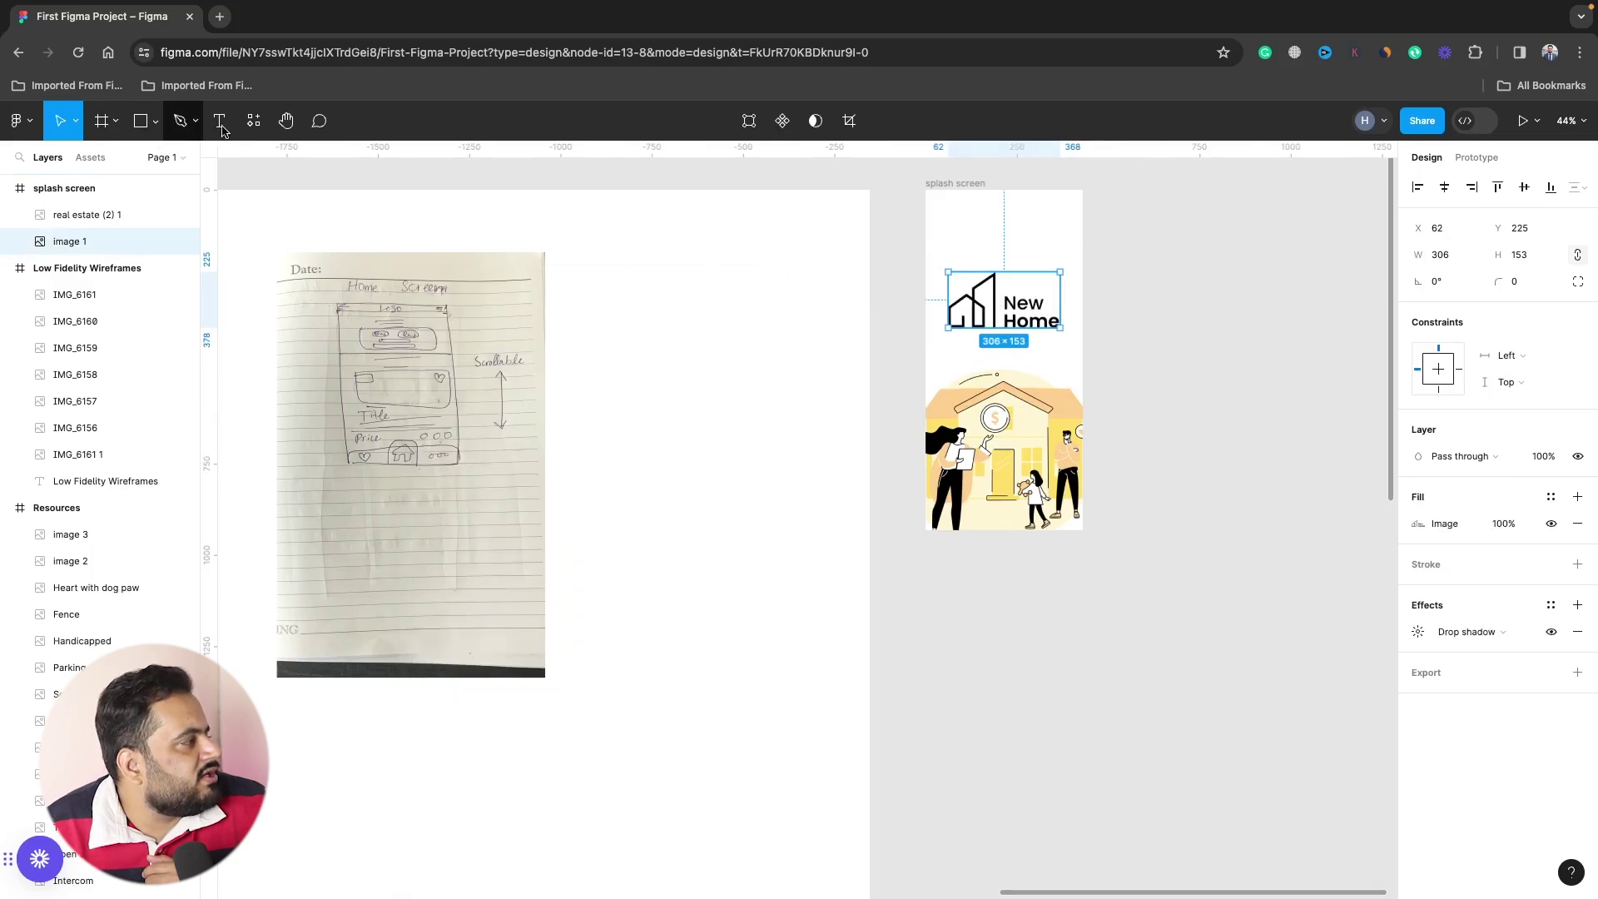
pyautogui.click(101, 123)
pyautogui.press('k')
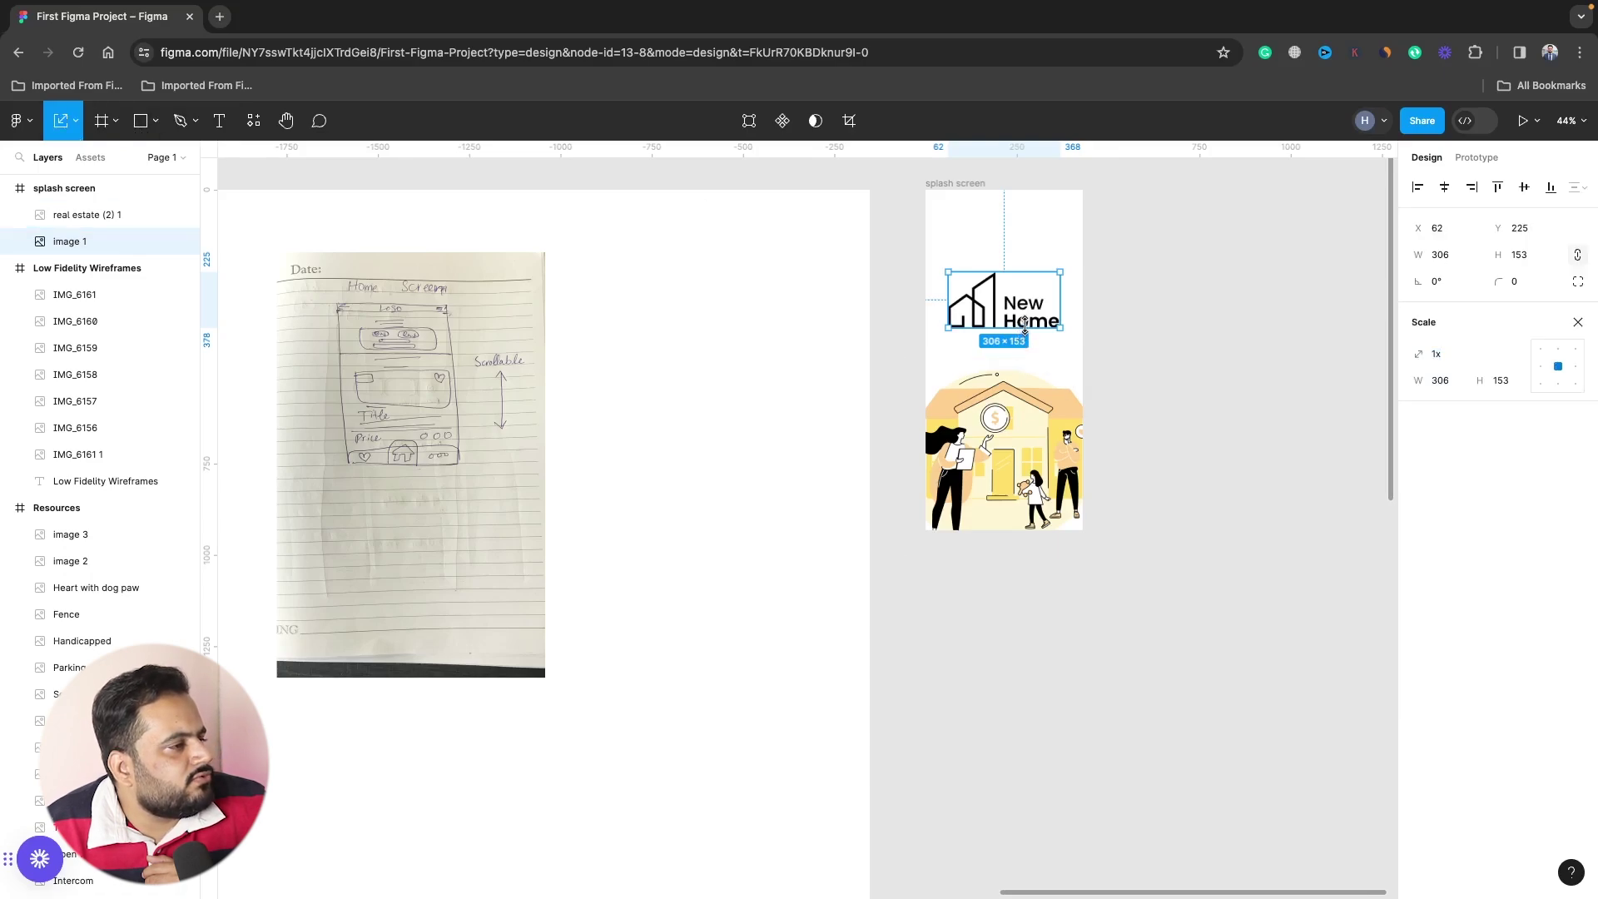
pyautogui.moveTo(1025, 329); pyautogui.dragTo(1025, 314)
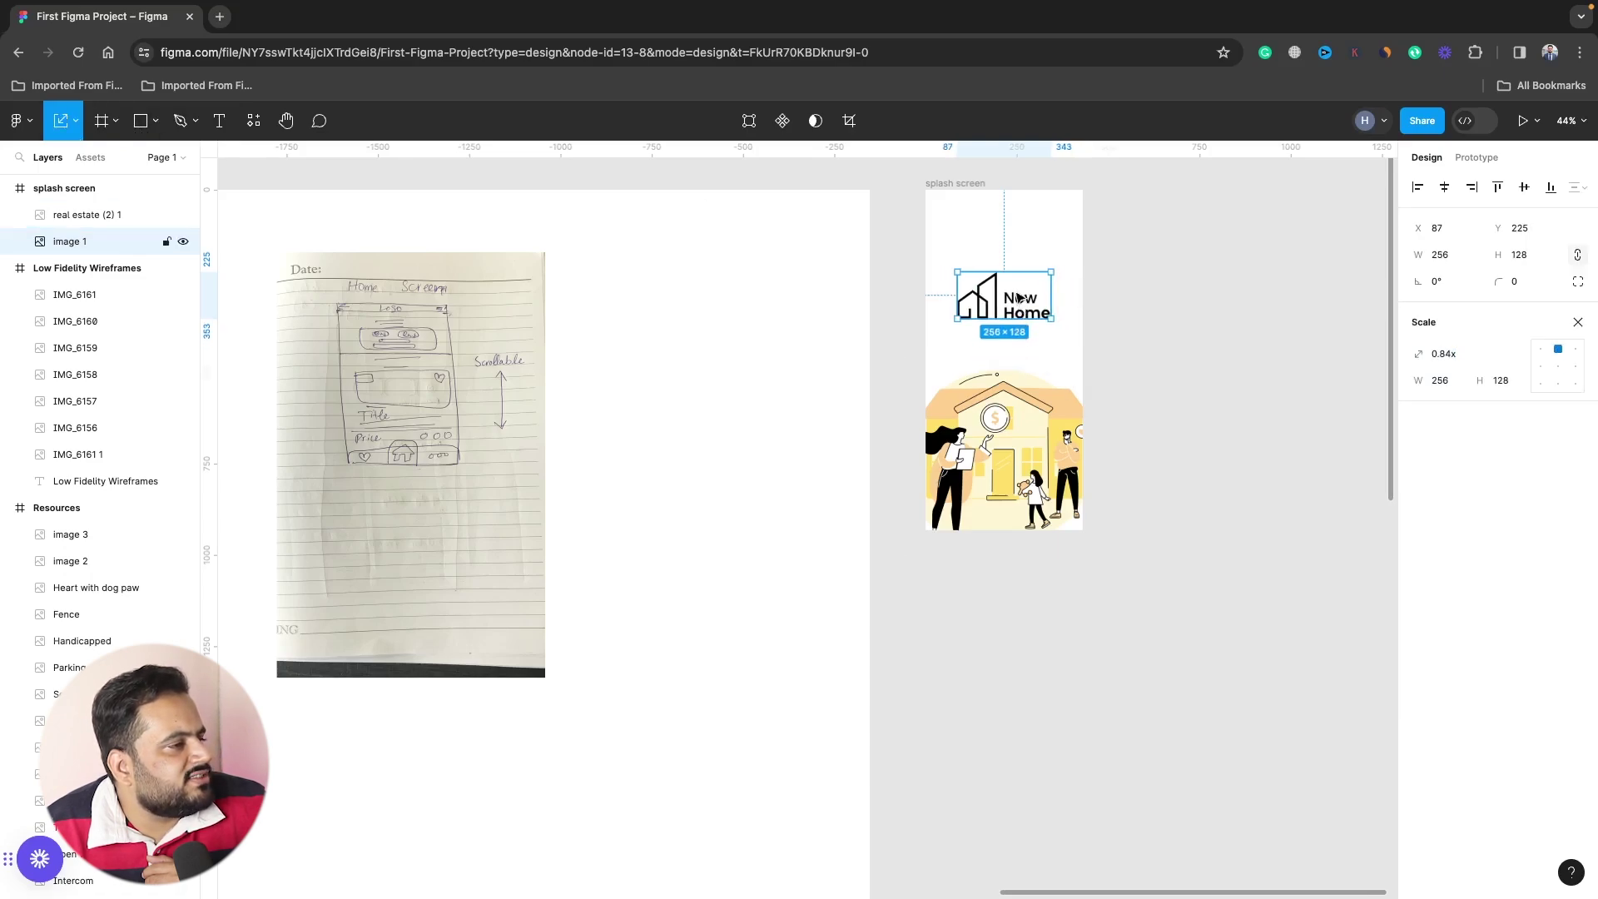
pyautogui.click(1219, 307)
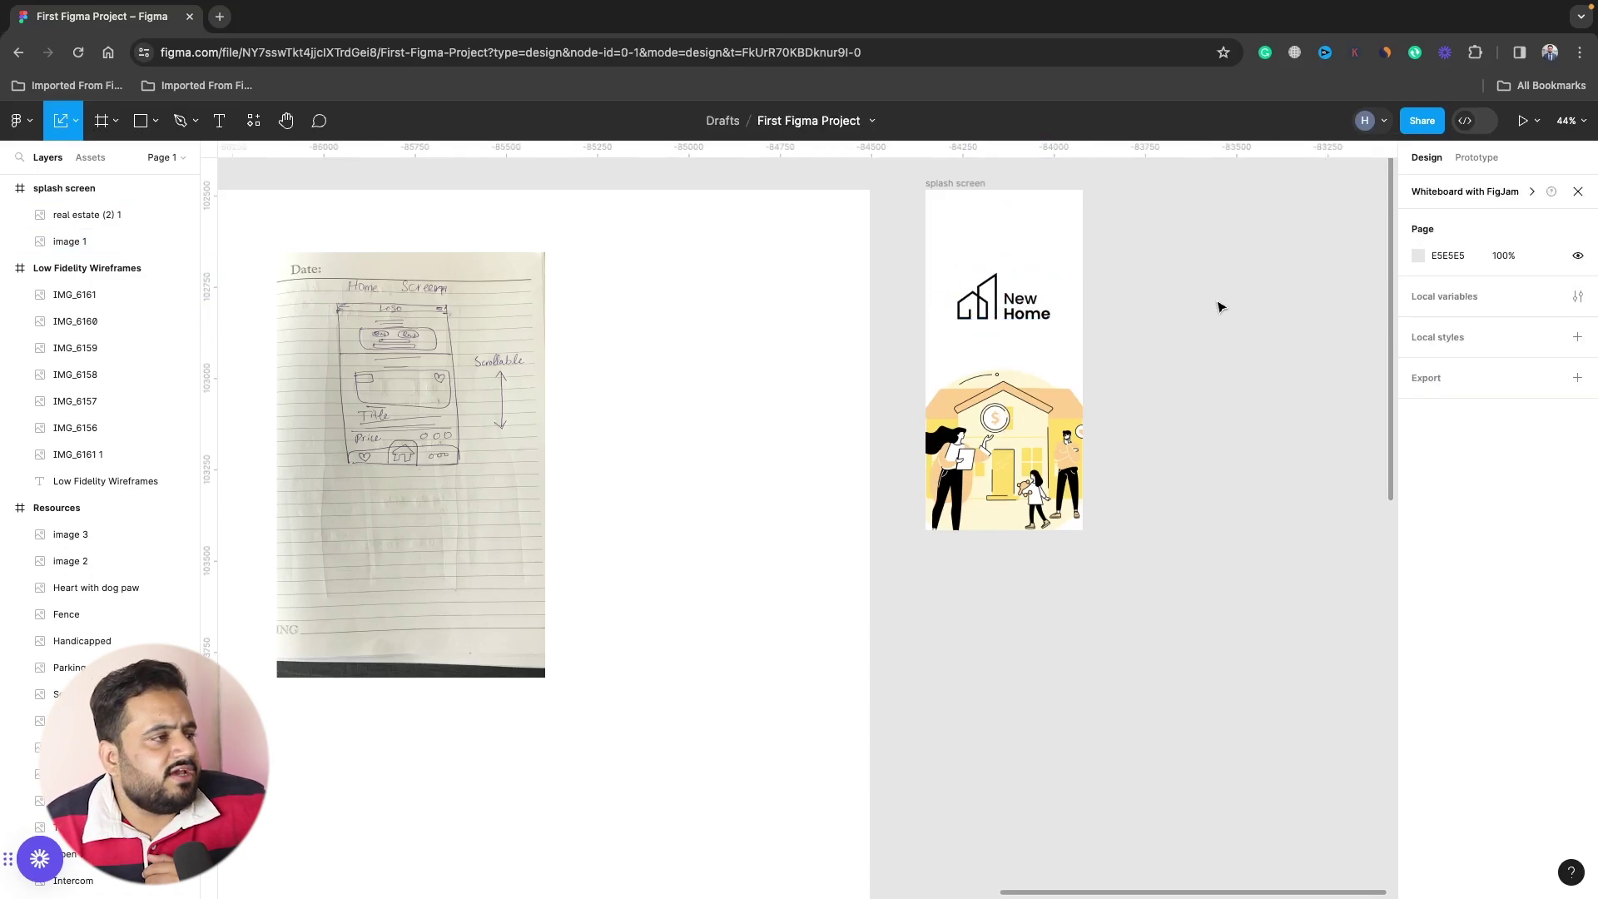
# Duplicate the splash screen frame to the right and delete the copy's logo and illustration.
pyautogui.click(978, 184)
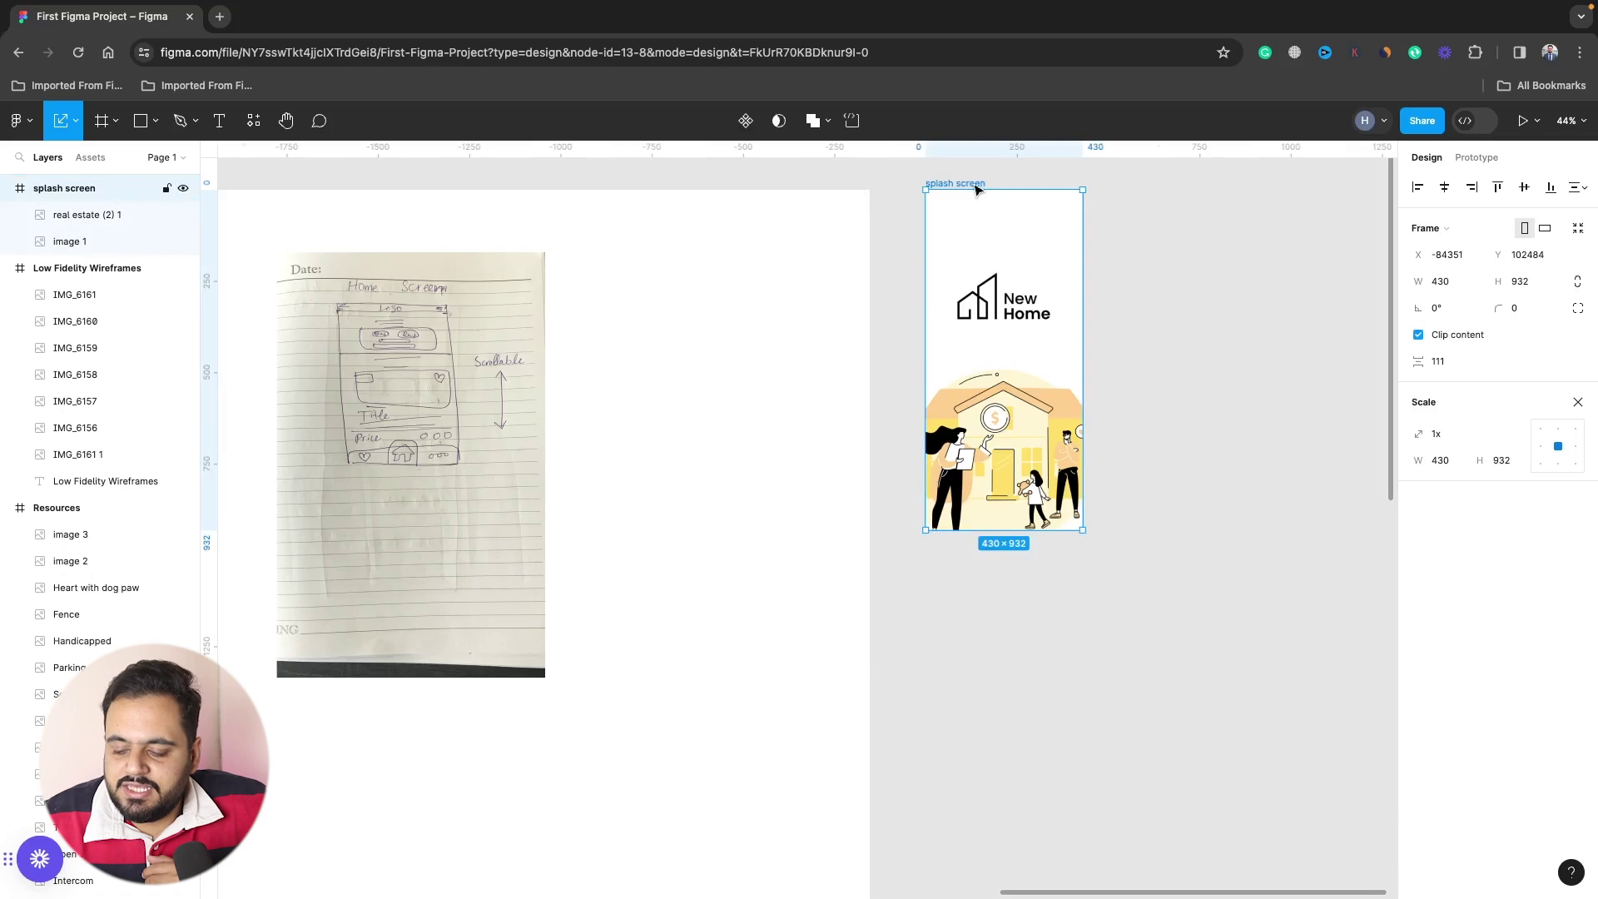
pyautogui.moveTo(977, 188); pyautogui.dragTo(1145, 187)
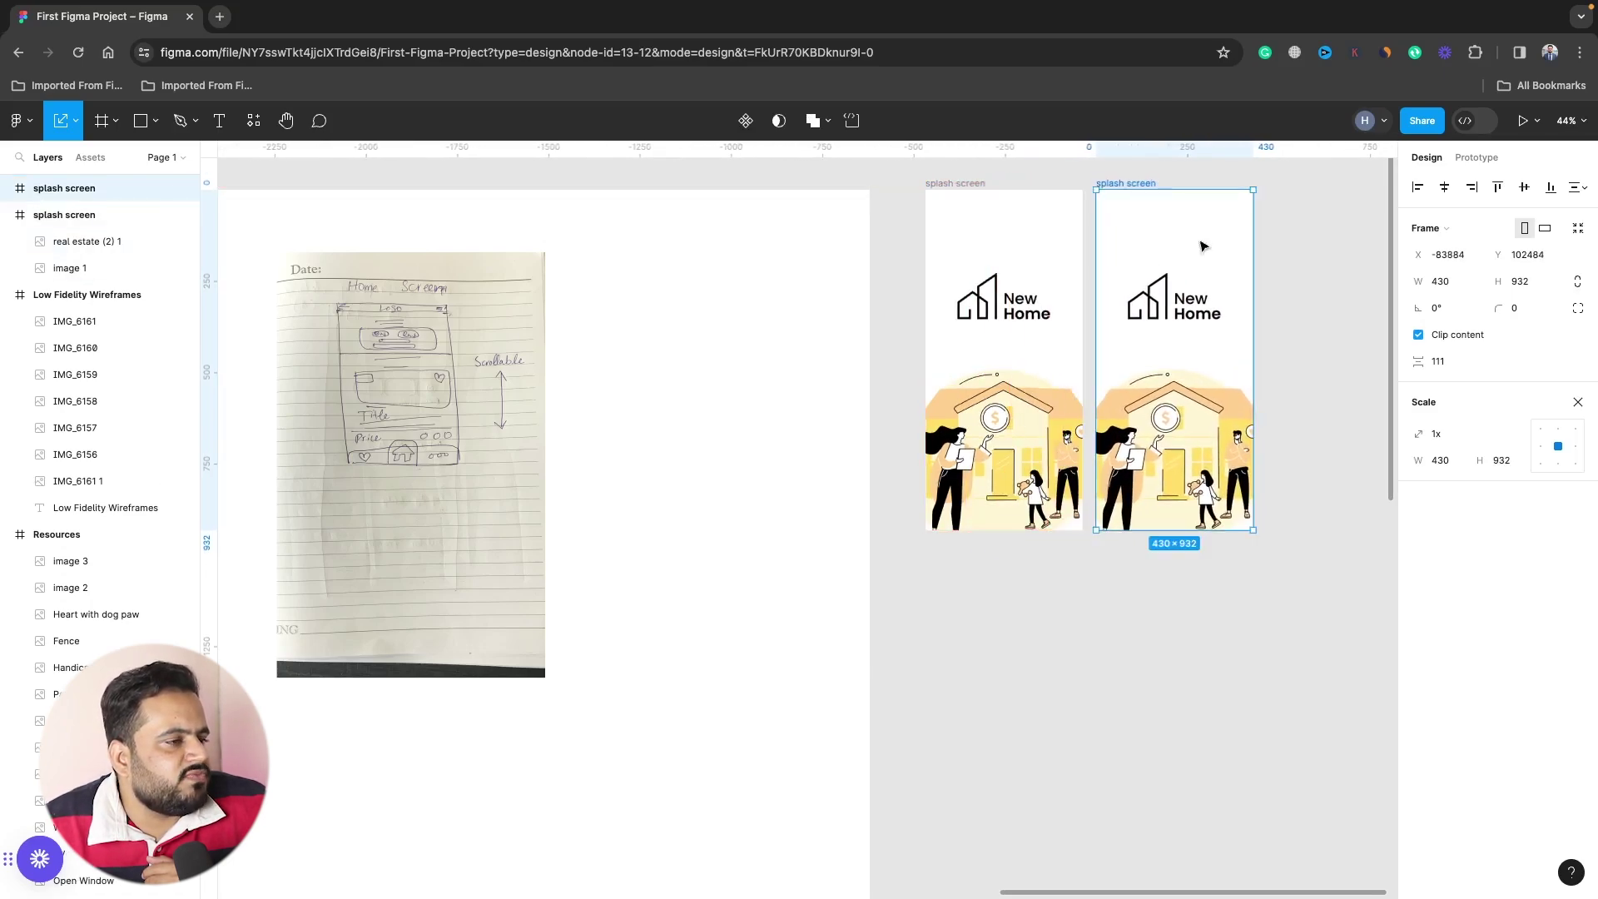
pyautogui.click(1239, 259)
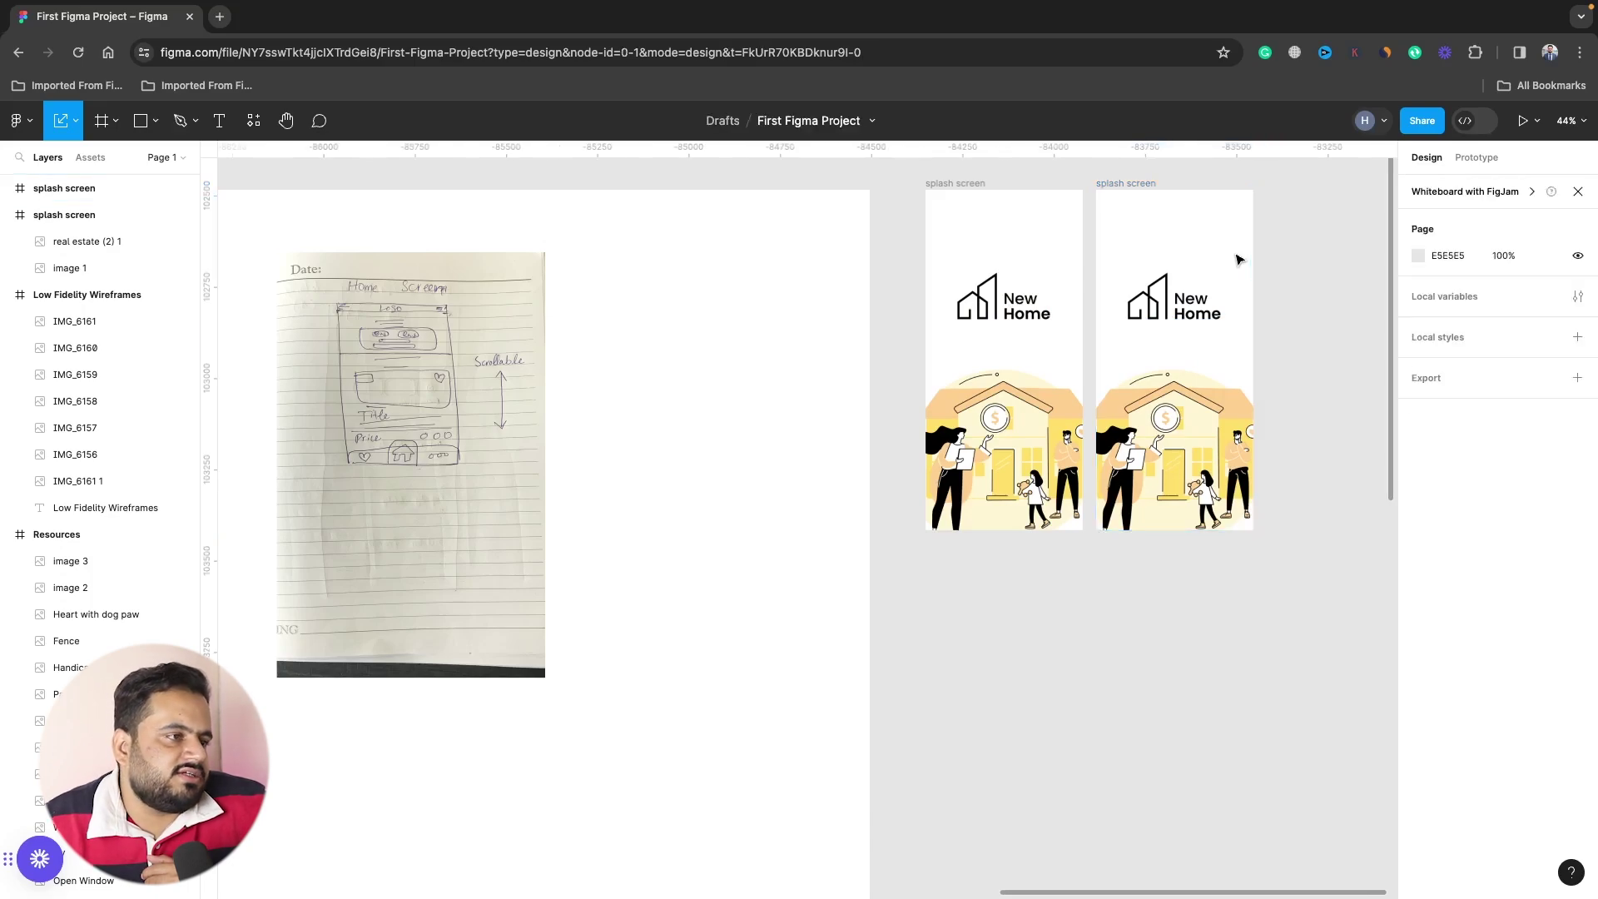
pyautogui.moveTo(1235, 253); pyautogui.dragTo(1177, 399)
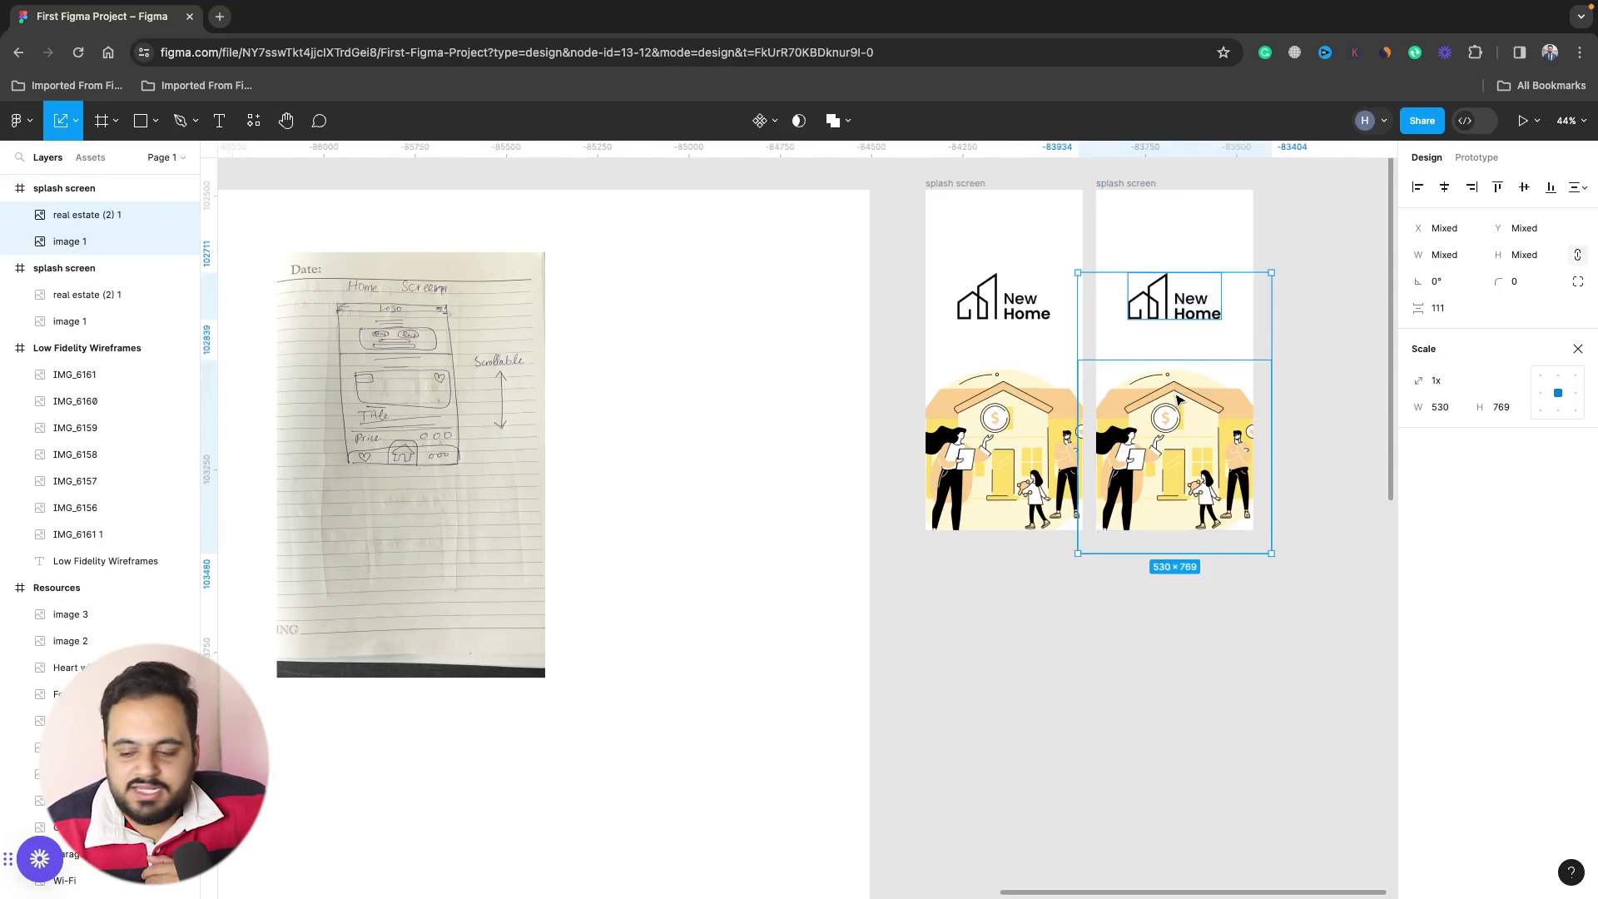
pyautogui.press('Delete')
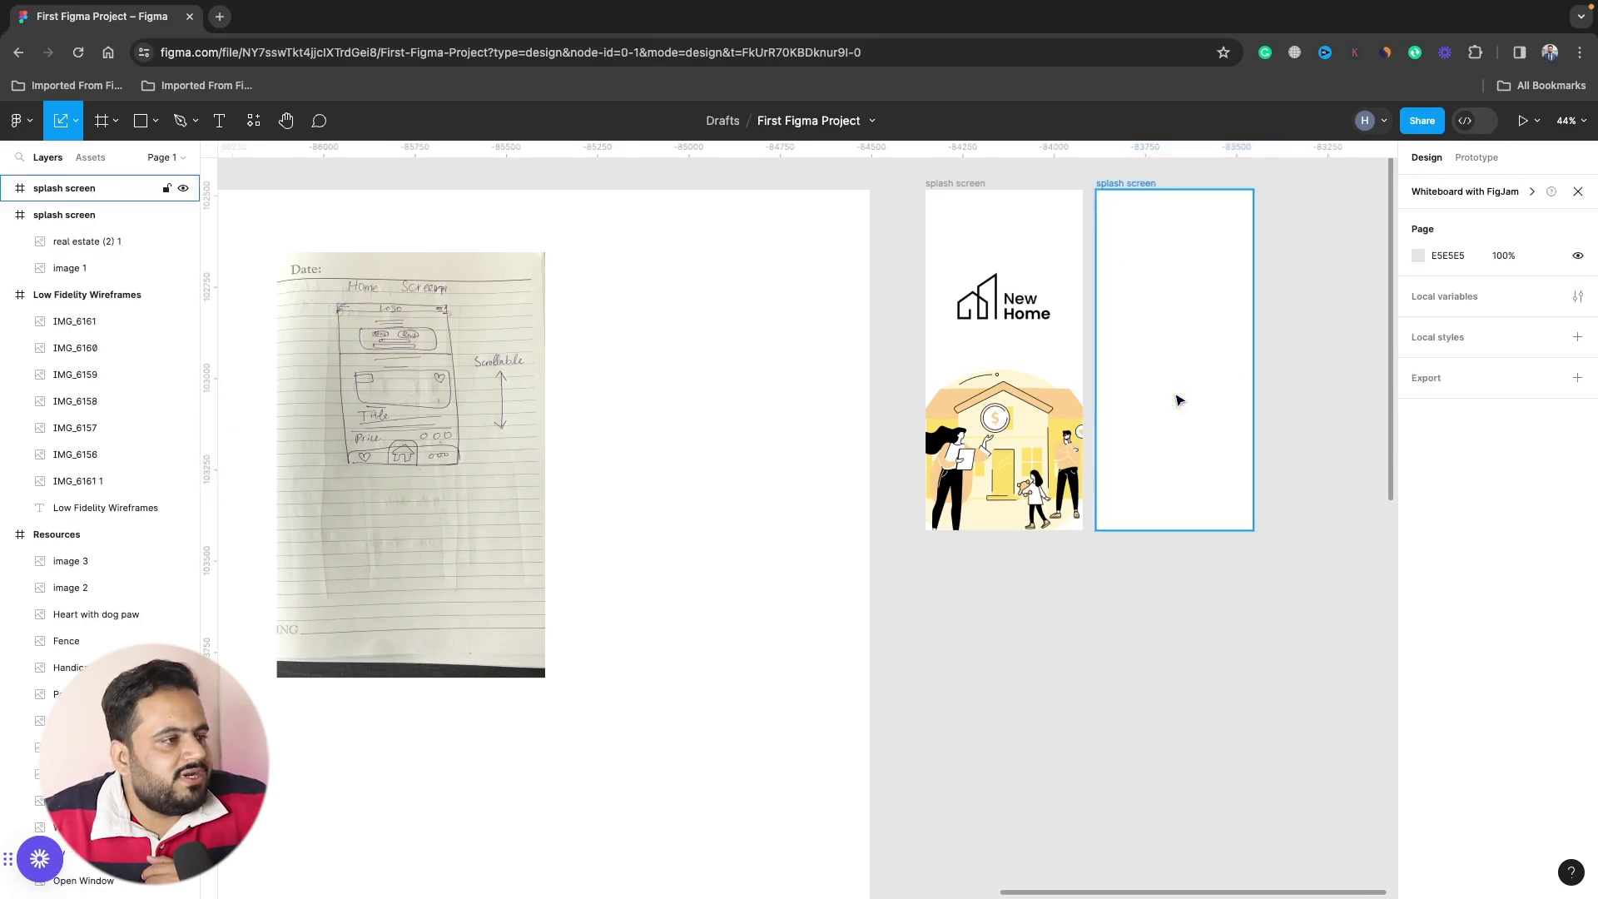
# Rename the duplicated frame to Login.
pyautogui.doubleClick(1130, 183)
pyautogui.write('Login')
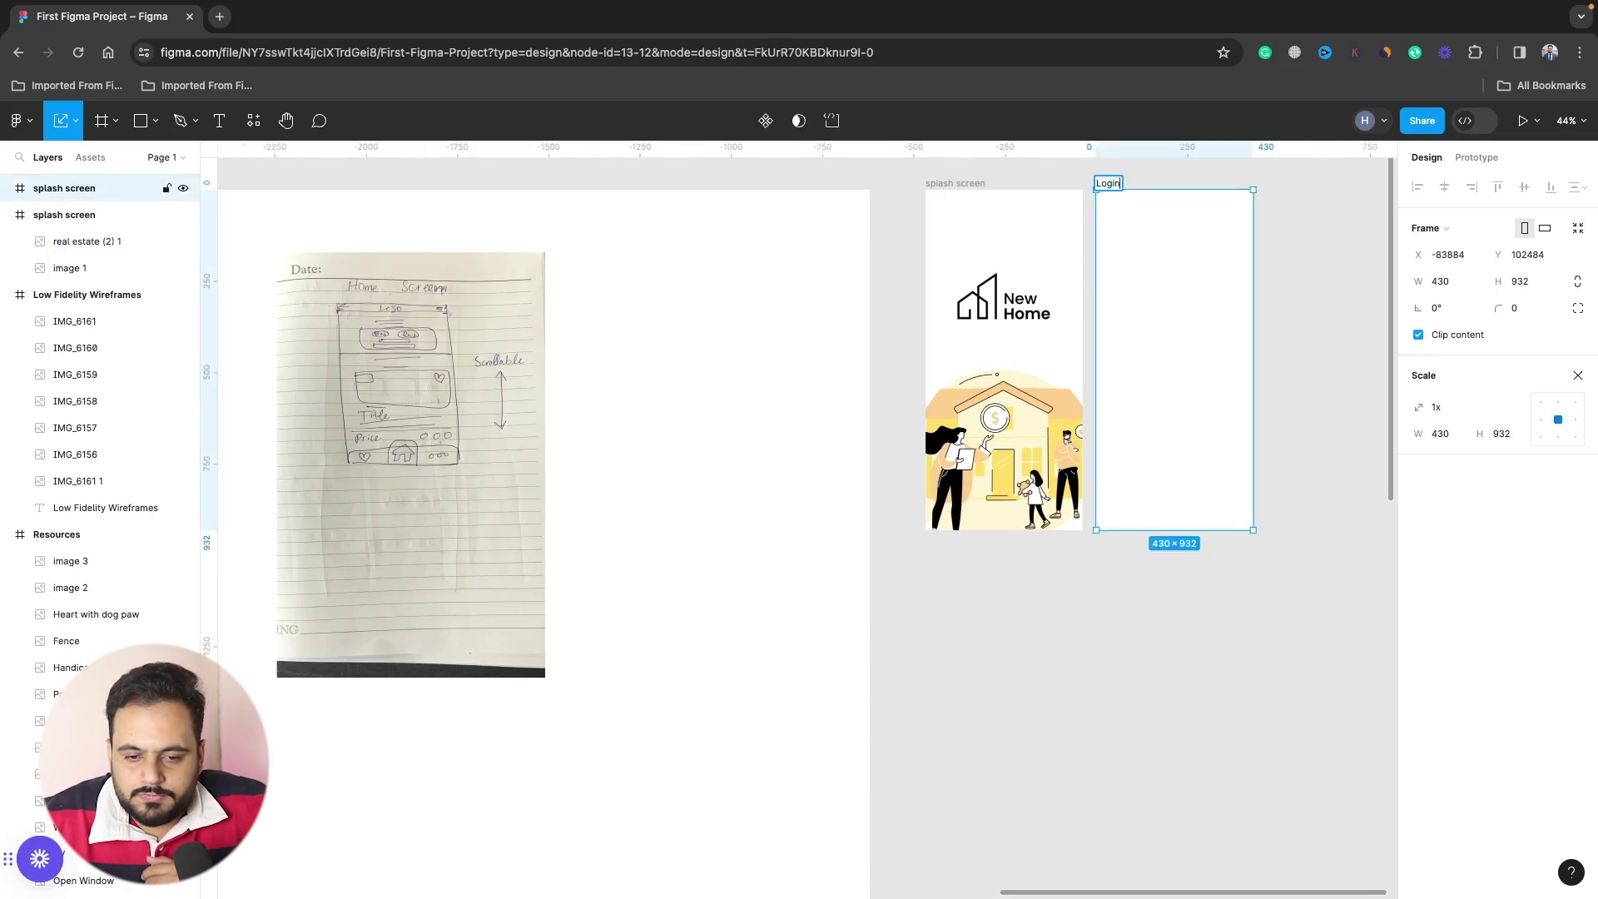
pyautogui.press('Return')
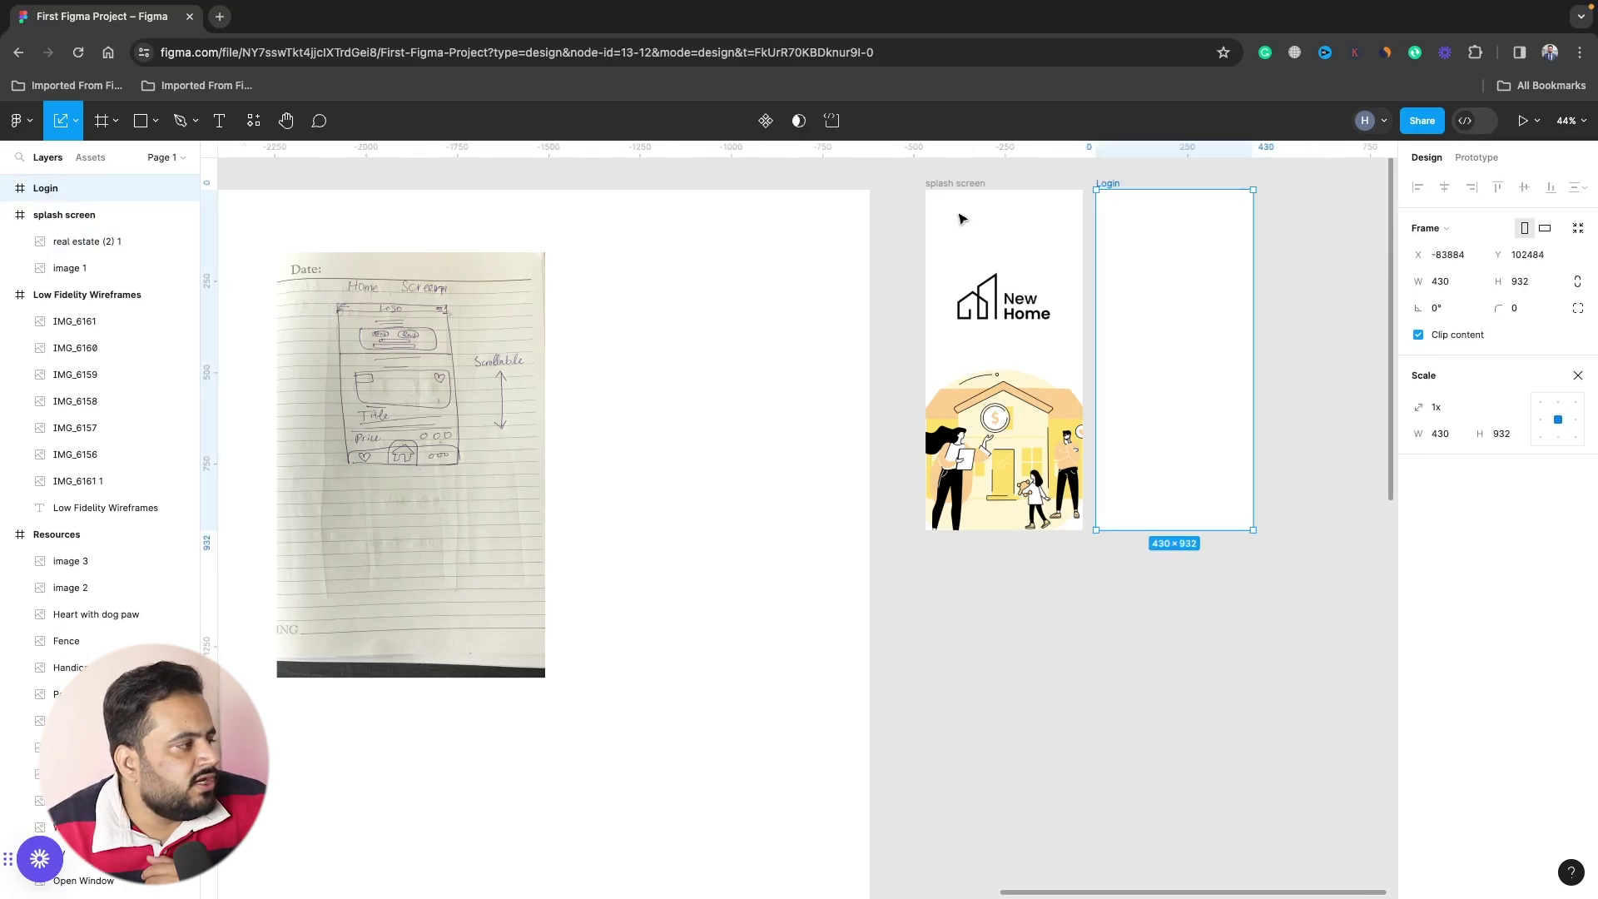
pyautogui.hscroll(-5, 891, 396)
pyautogui.hscroll(-3, 891, 397)
pyautogui.hscroll(-4, 896, 396)
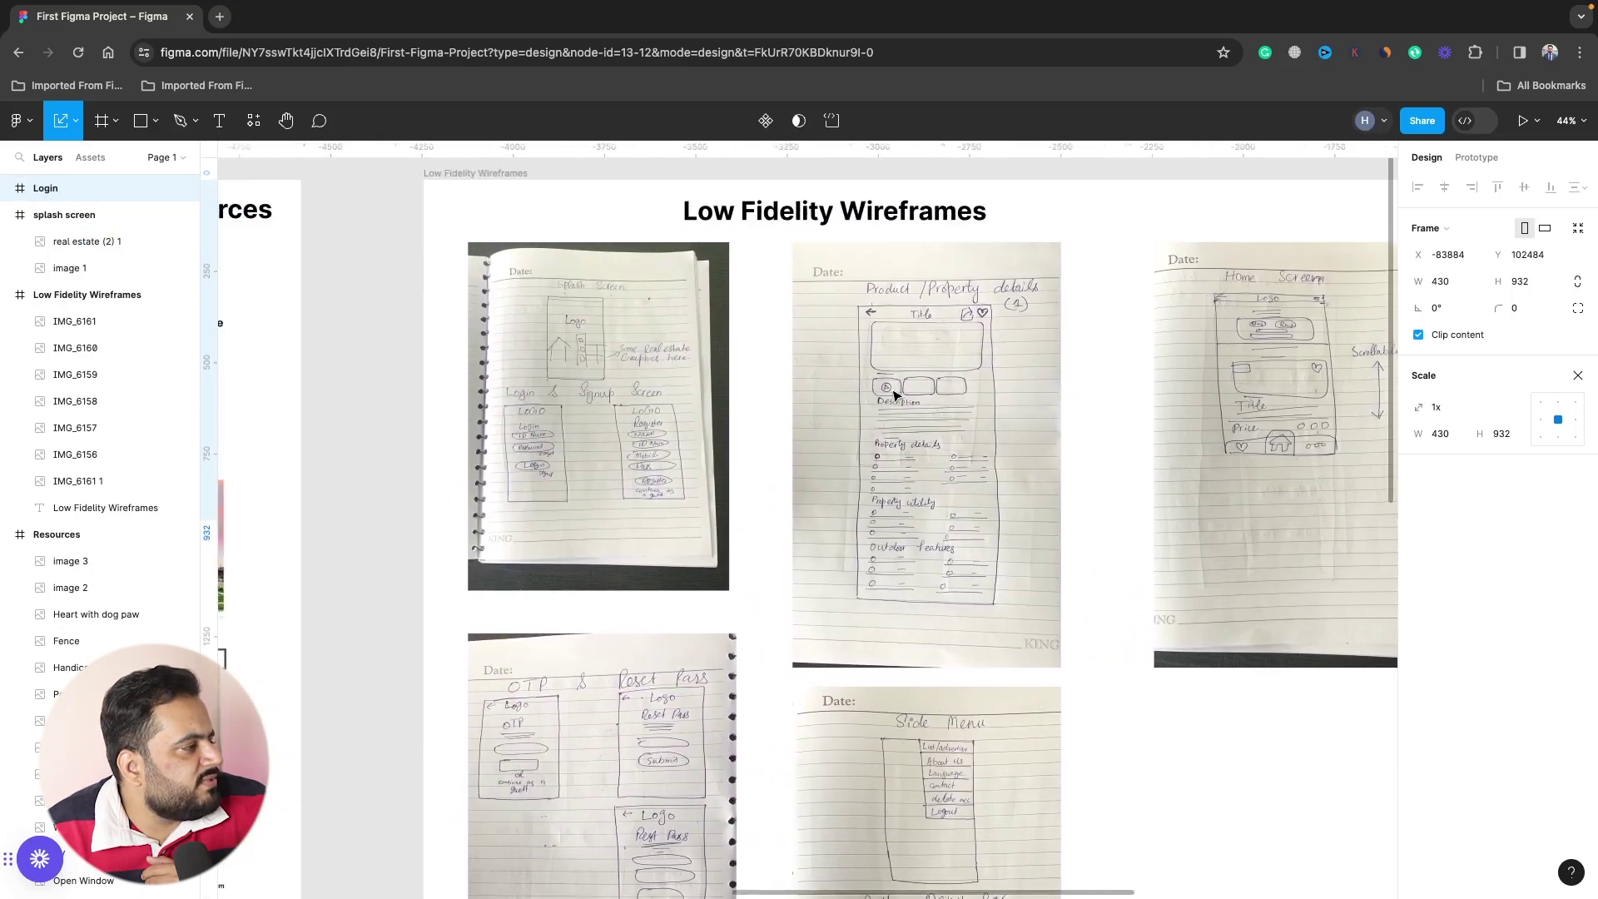
pyautogui.hscroll(-2, 895, 395)
pyautogui.scroll(2, 524, 418)
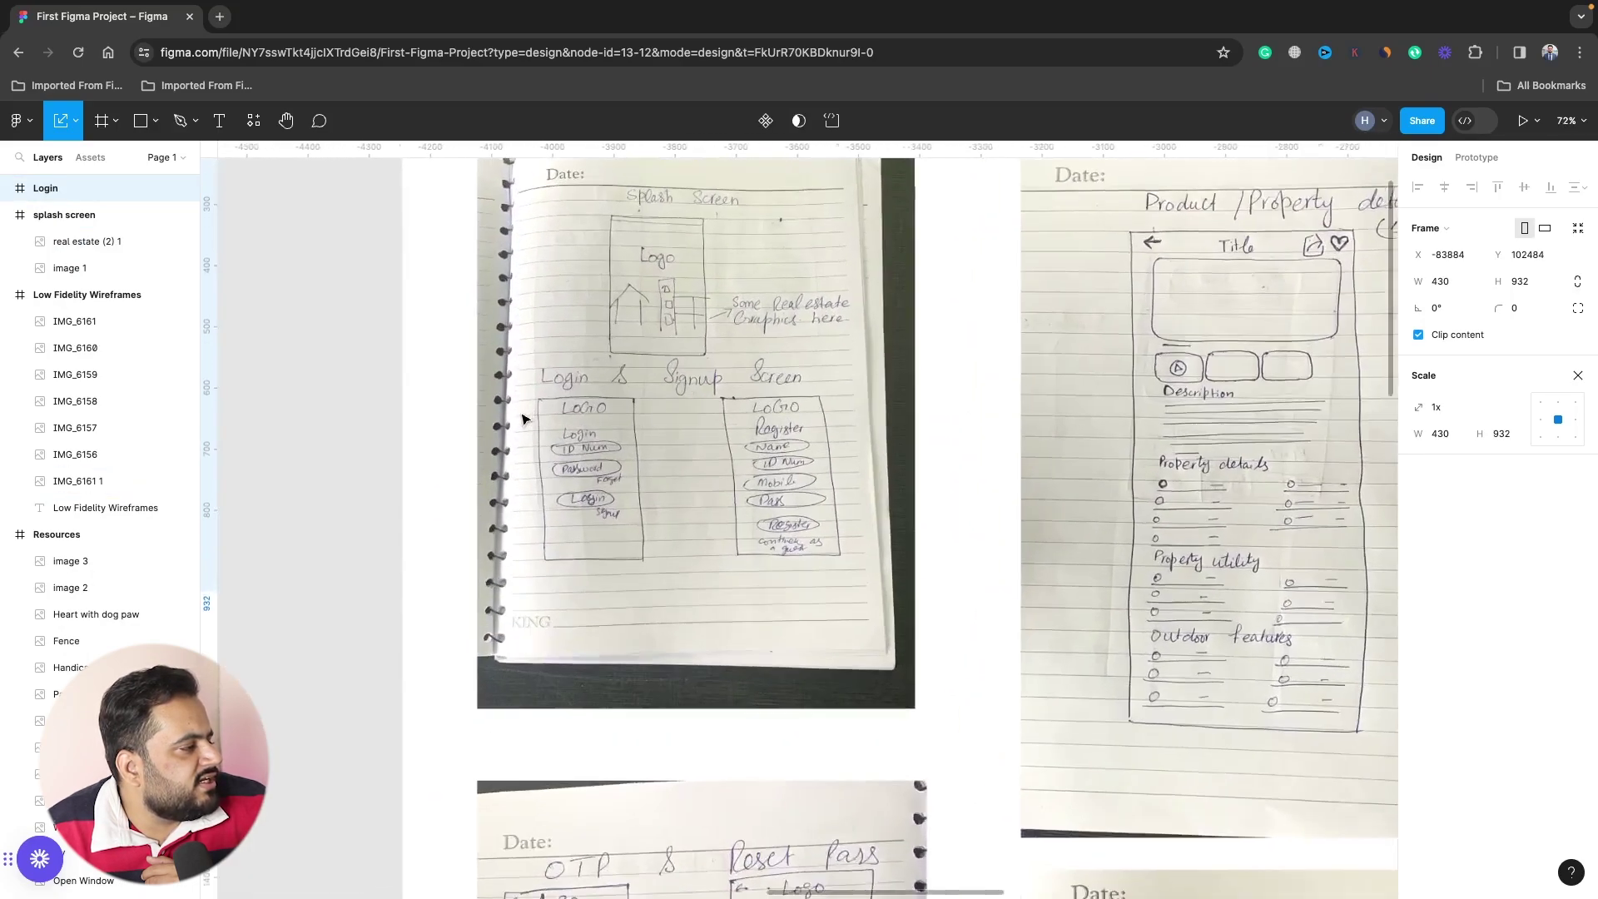
pyautogui.scroll(2, 524, 417)
pyautogui.scroll(1, 526, 418)
pyautogui.scroll(1, 532, 419)
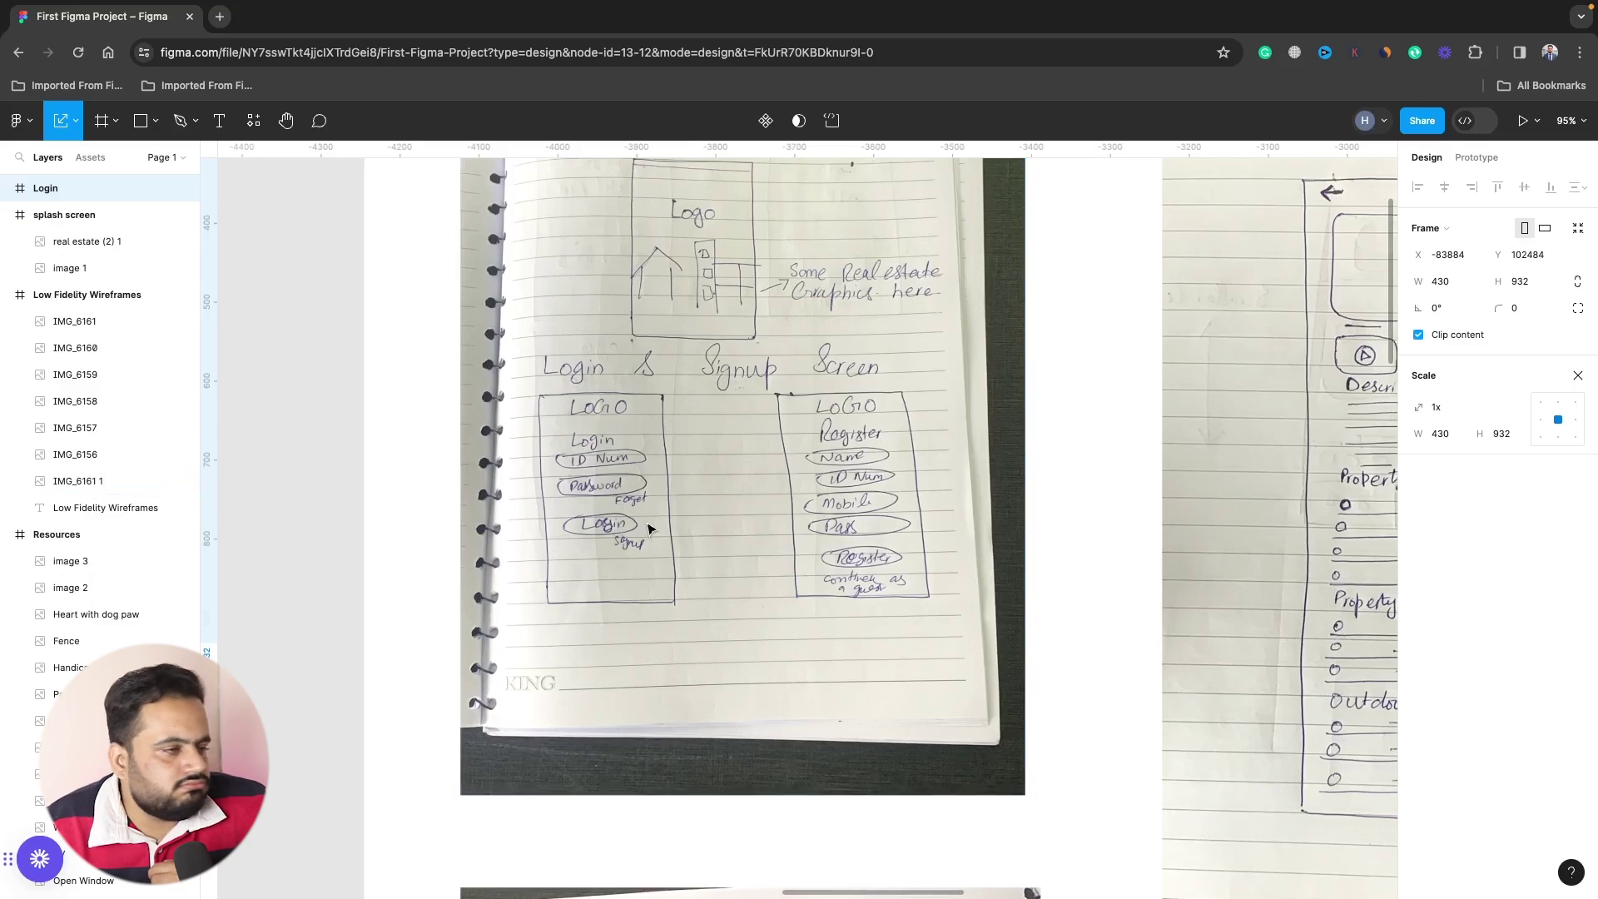
pyautogui.hscroll(5, 651, 528)
pyautogui.hscroll(5, 650, 529)
pyautogui.scroll(-5, 650, 529)
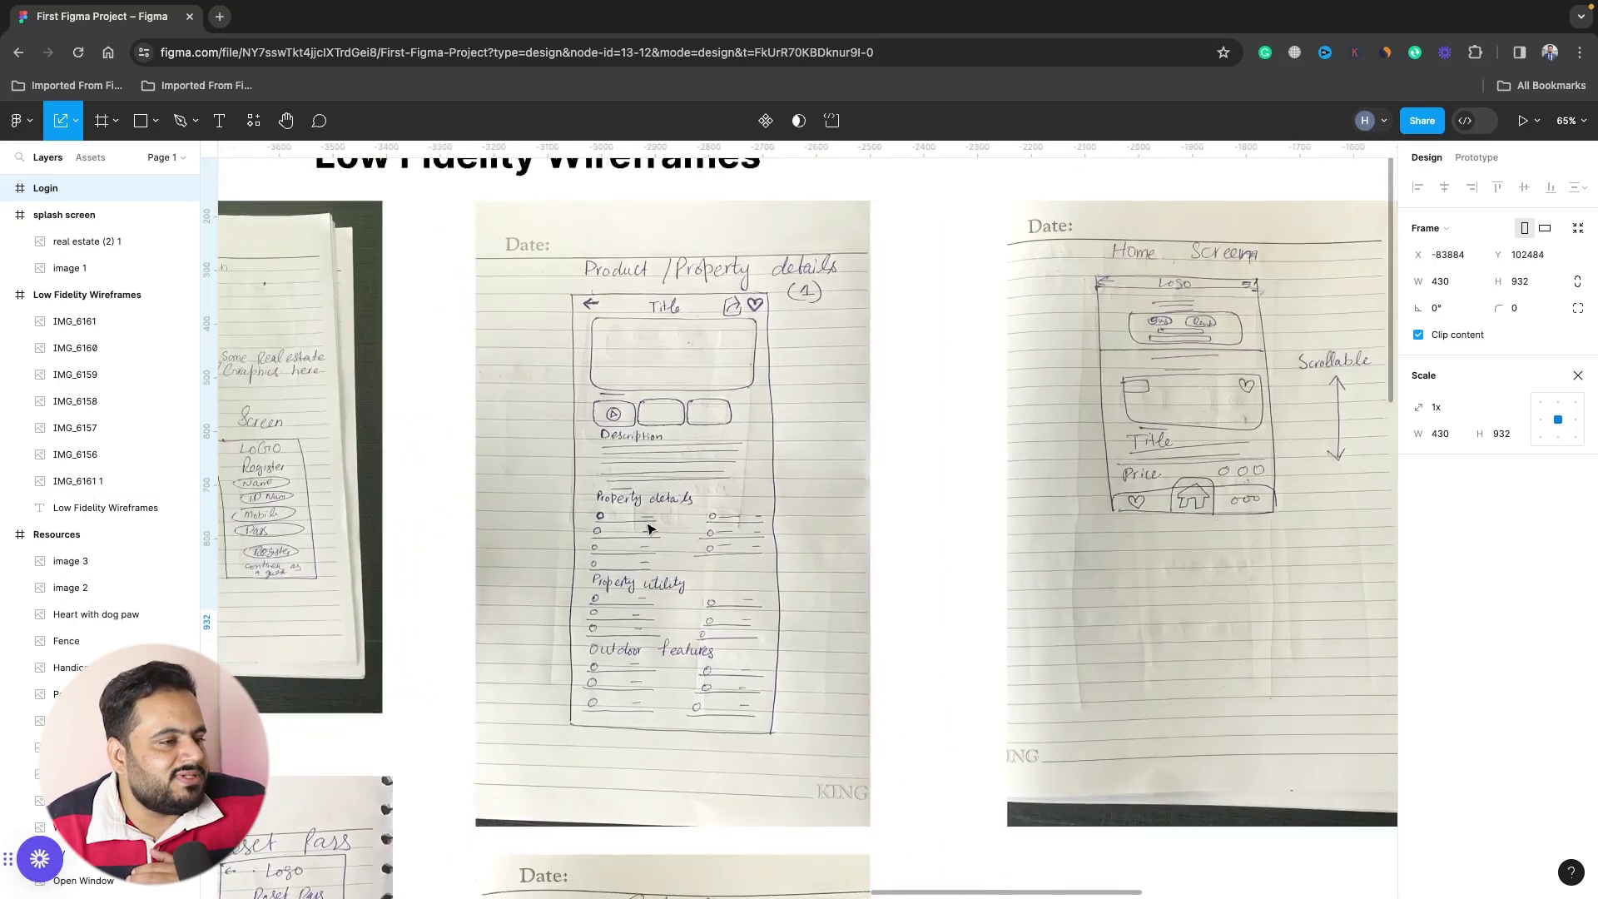
pyautogui.hscroll(5, 651, 529)
pyautogui.hscroll(5, 651, 529)
pyautogui.hscroll(5, 651, 529)
pyautogui.hscroll(1, 651, 528)
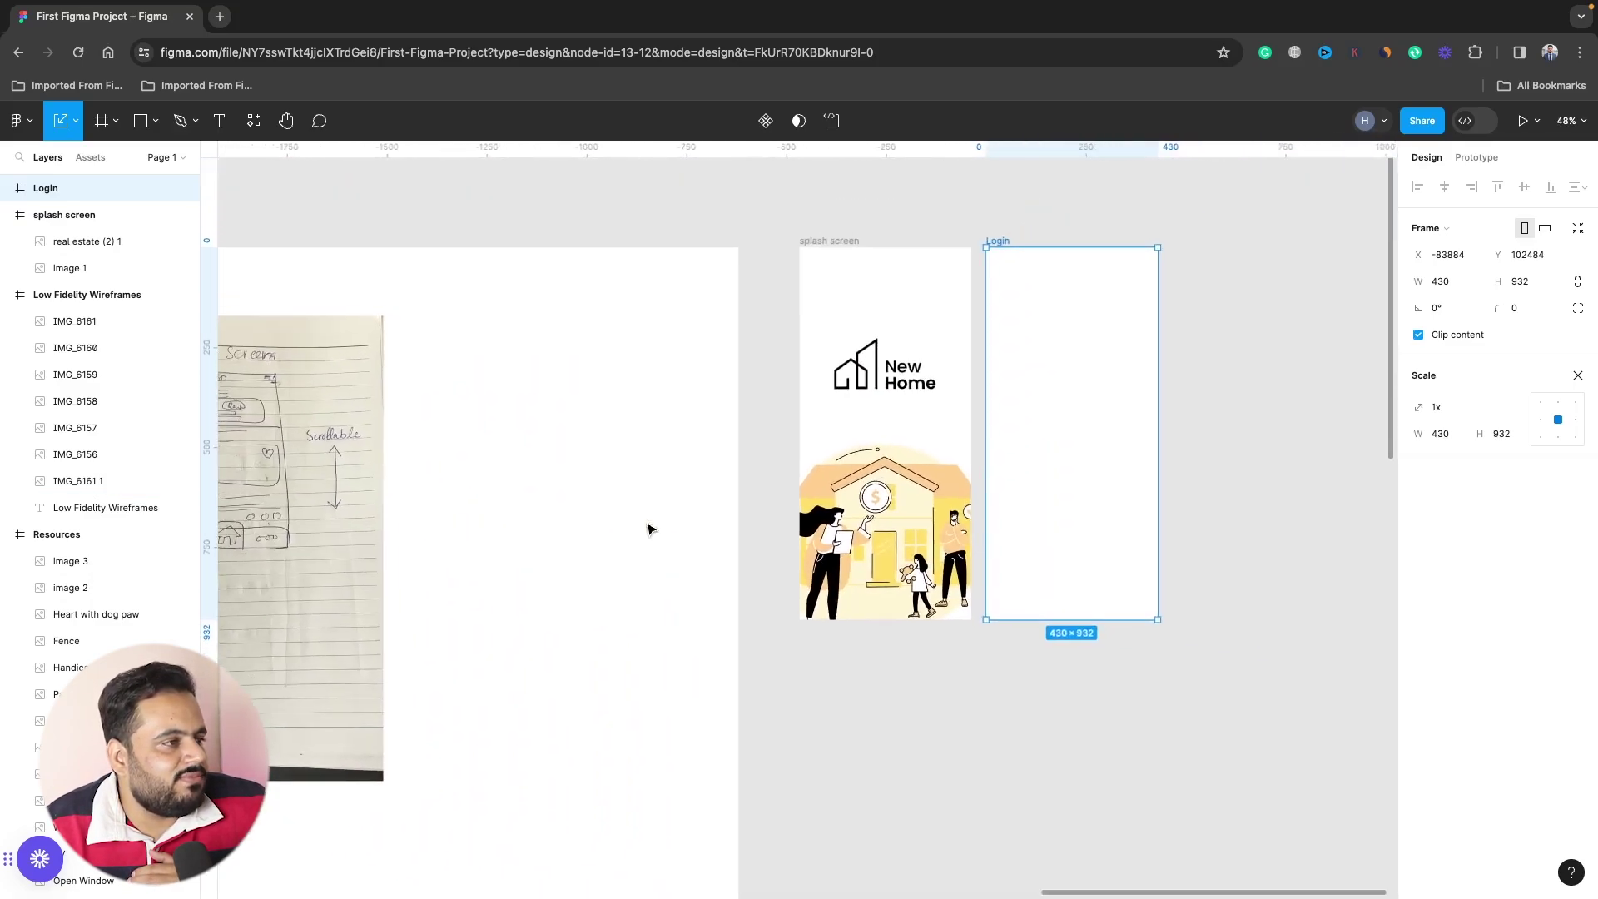
# Place an 84 × 42 New Home logo copy in Login, centred under a guide 30 px down.
pyautogui.click(902, 380)
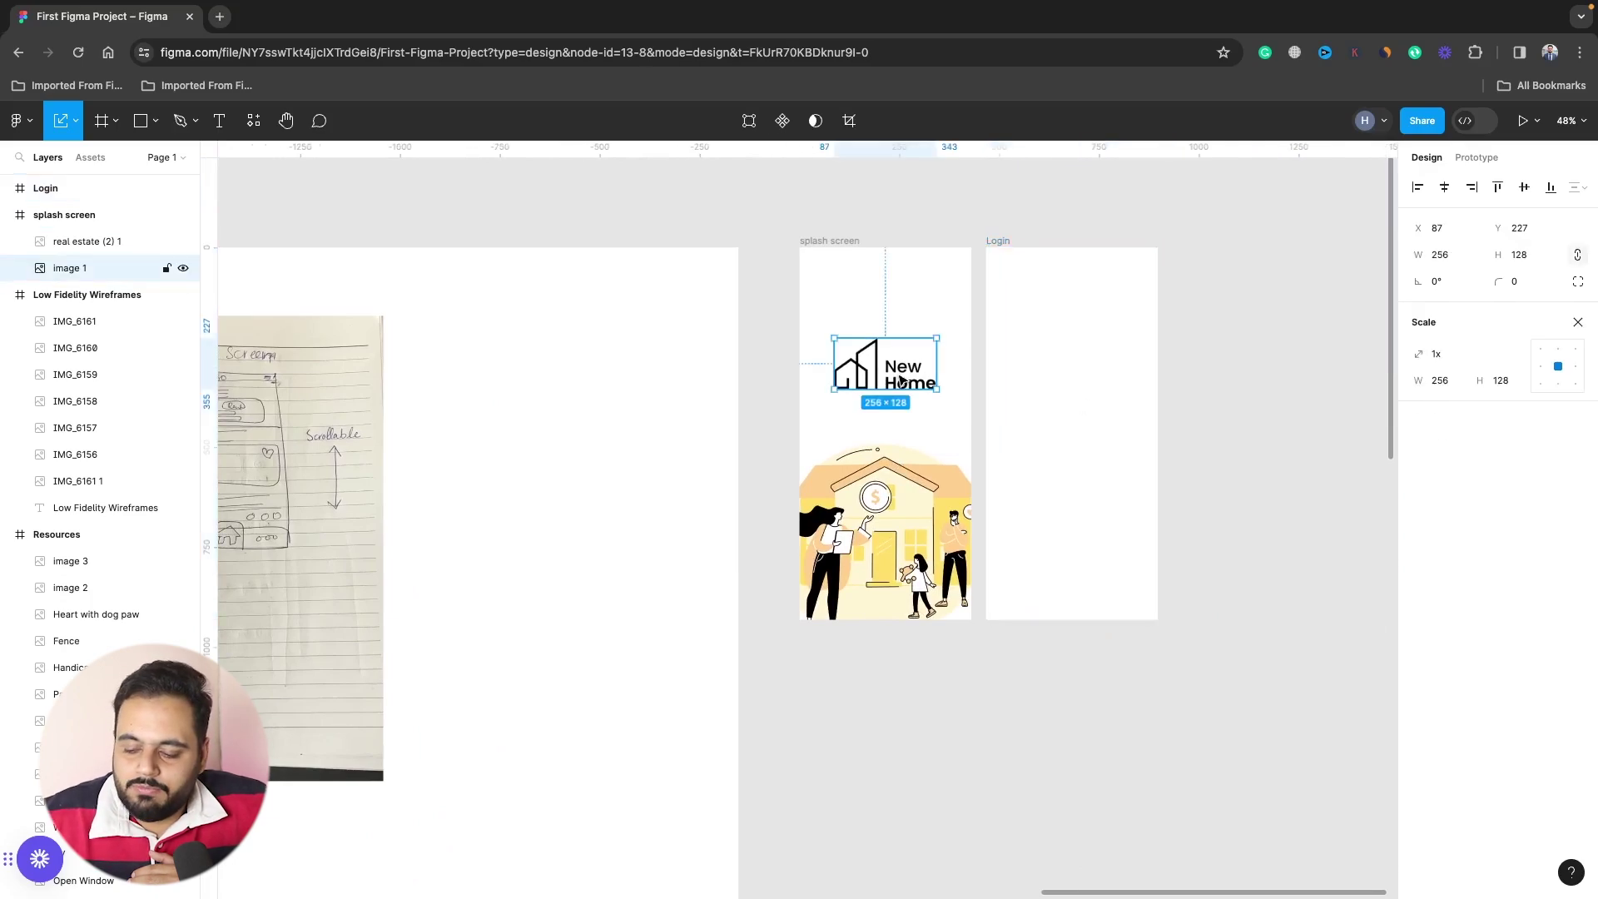
pyautogui.moveTo(901, 380)
pyautogui.mouseDown()
pyautogui.moveTo(1148, 239)
pyautogui.moveTo(1119, 327)
pyautogui.moveTo(1076, 302)
pyautogui.moveTo(1089, 274)
pyautogui.mouseUp()
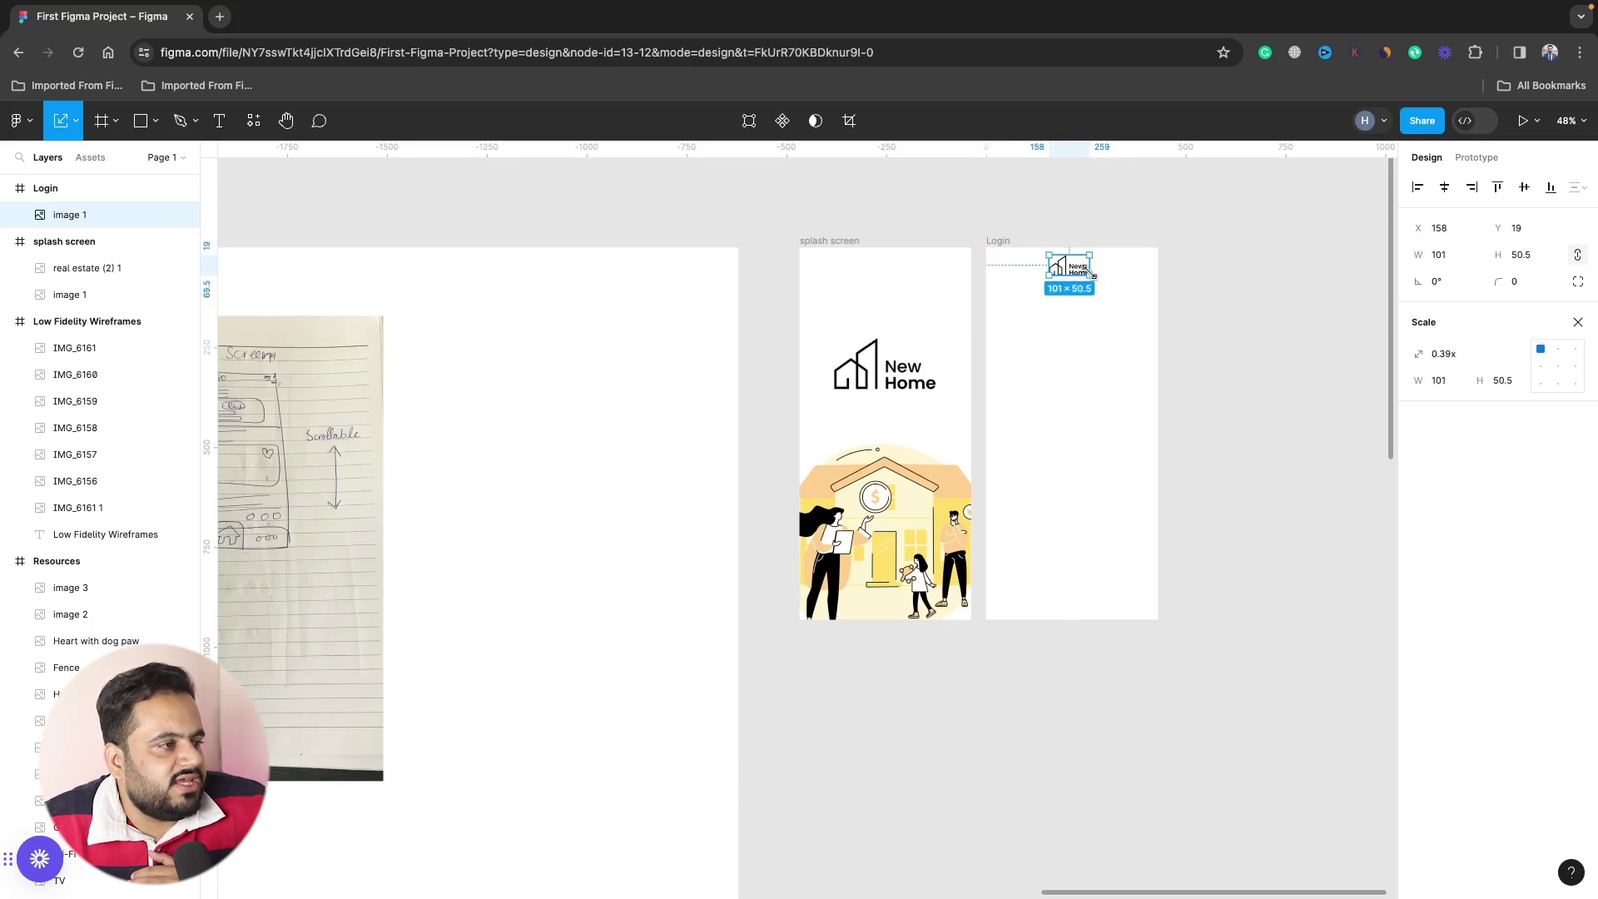
pyautogui.click(1103, 208)
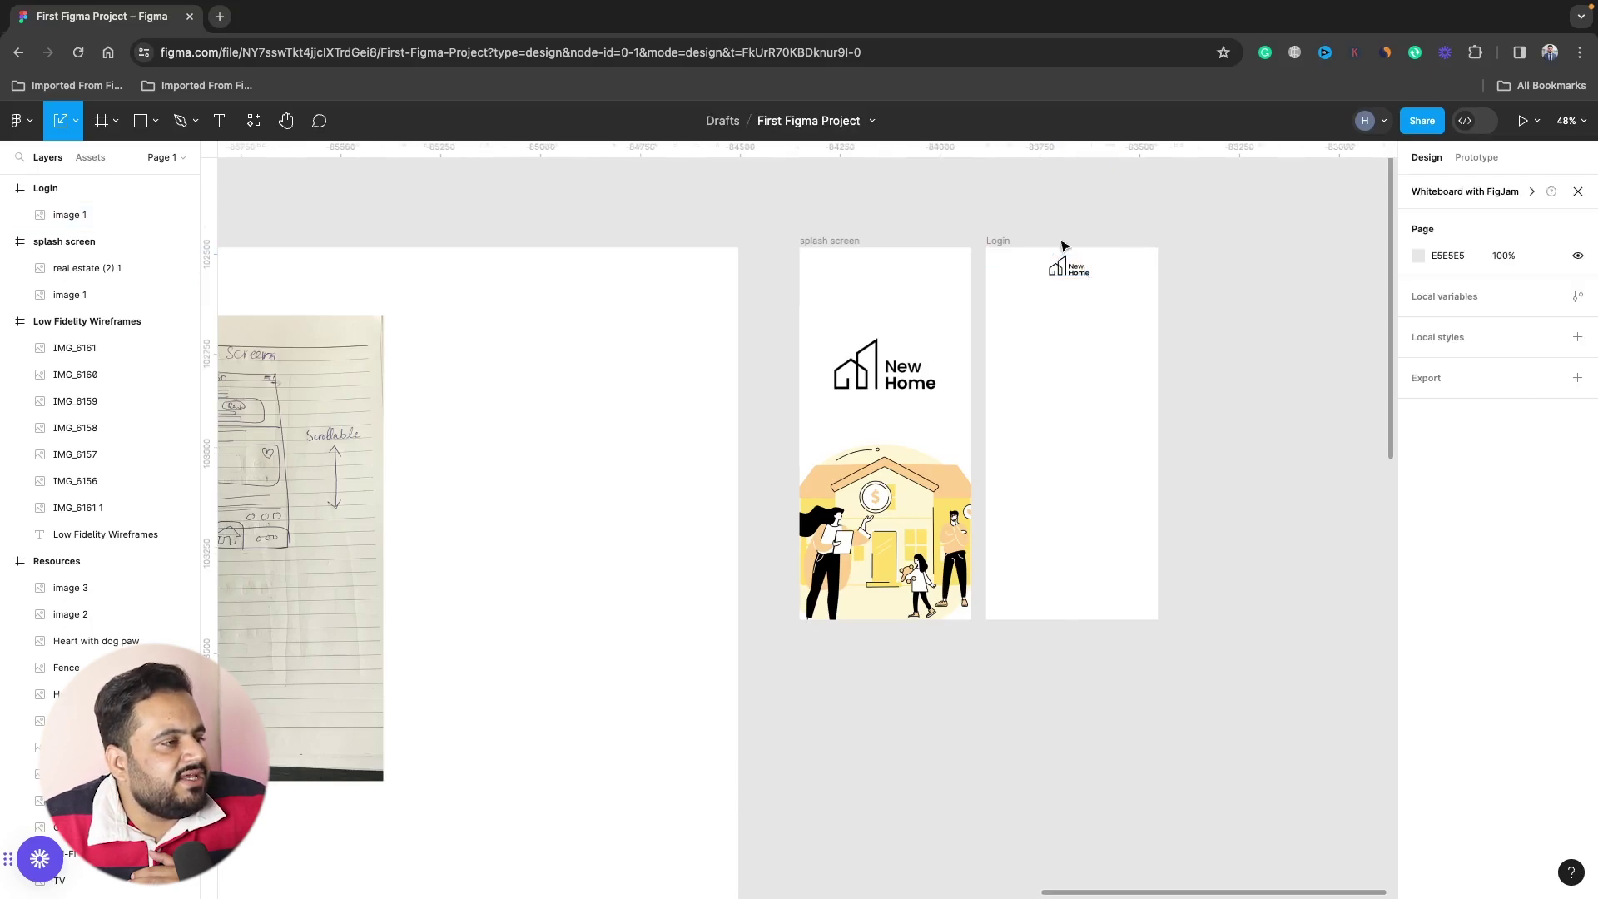
pyautogui.scroll(3, 1062, 246)
pyautogui.moveTo(1083, 286); pyautogui.dragTo(1088, 309)
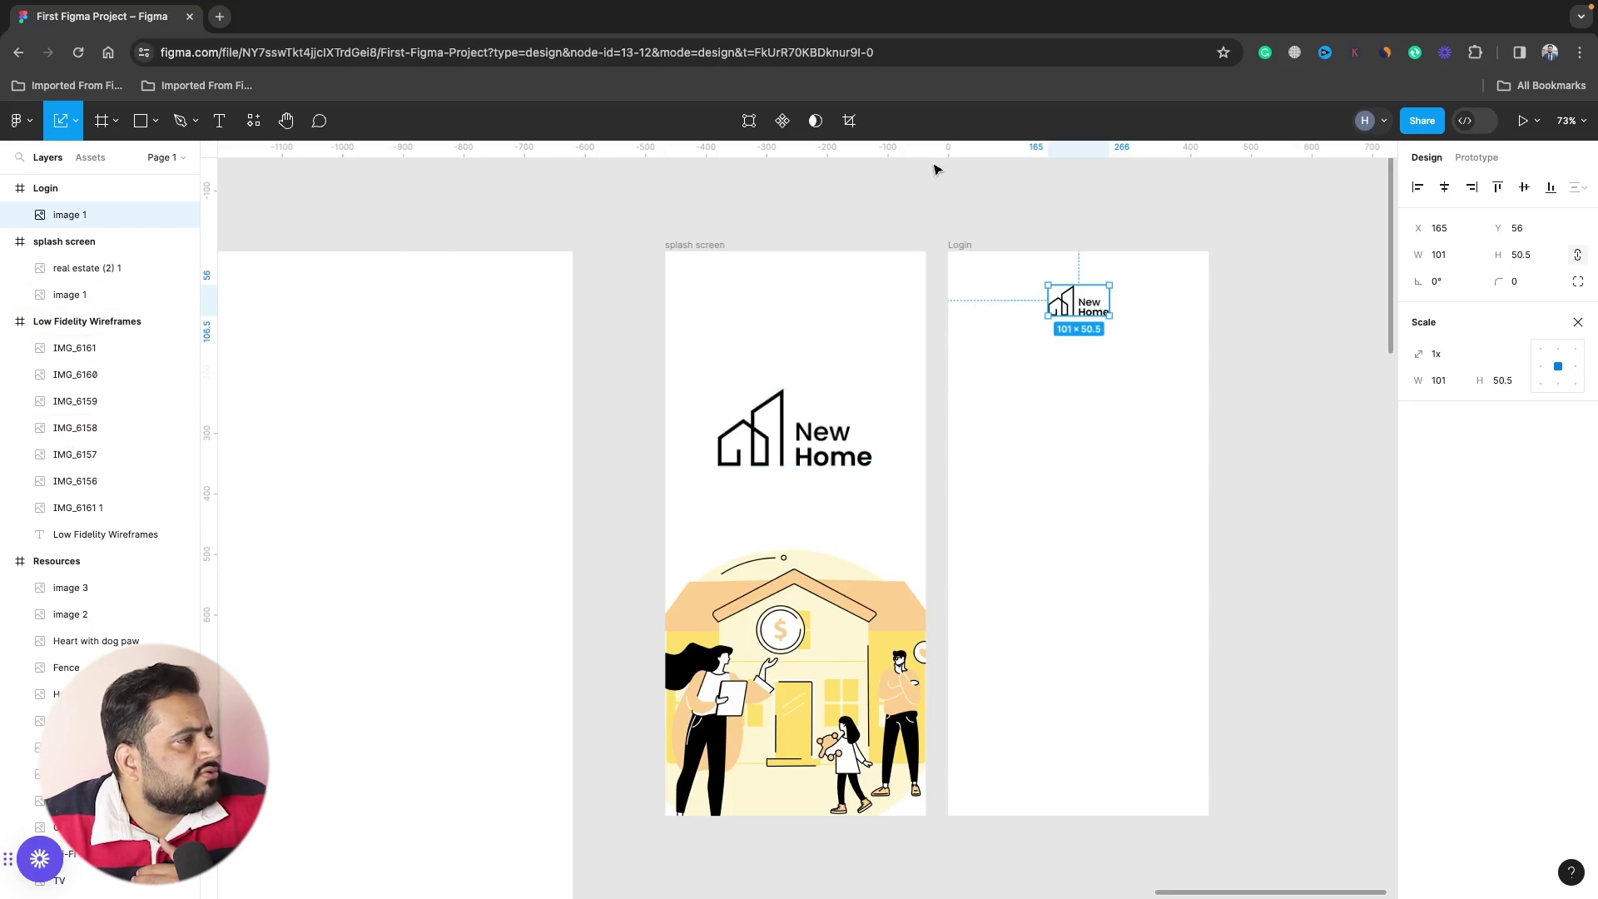
pyautogui.moveTo(963, 150); pyautogui.dragTo(963, 269)
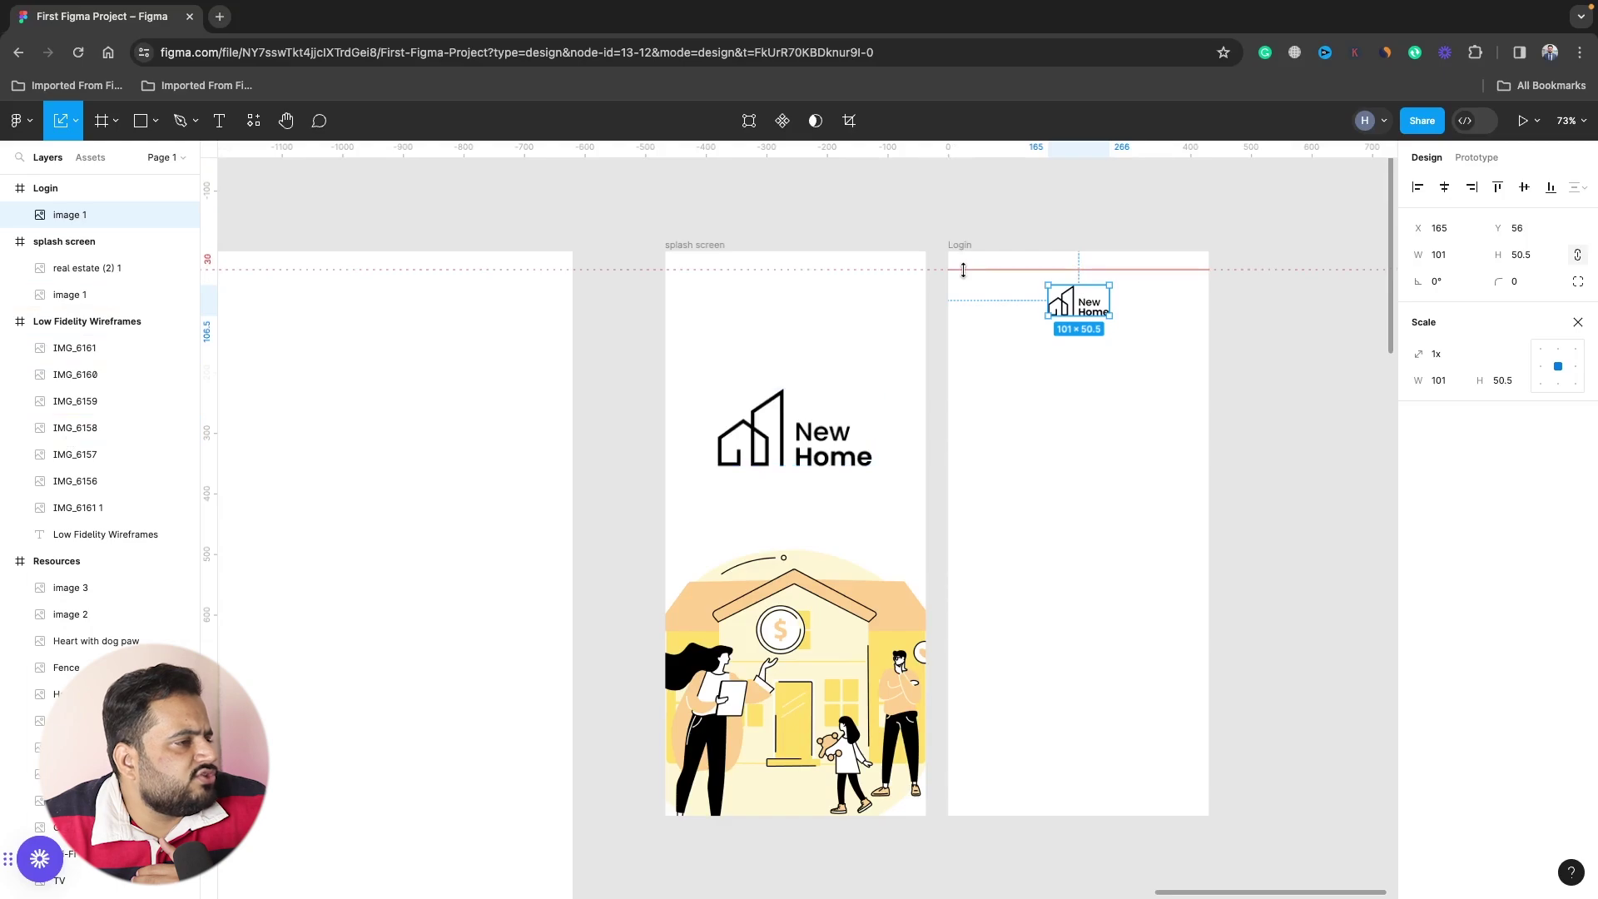
pyautogui.click(1177, 325)
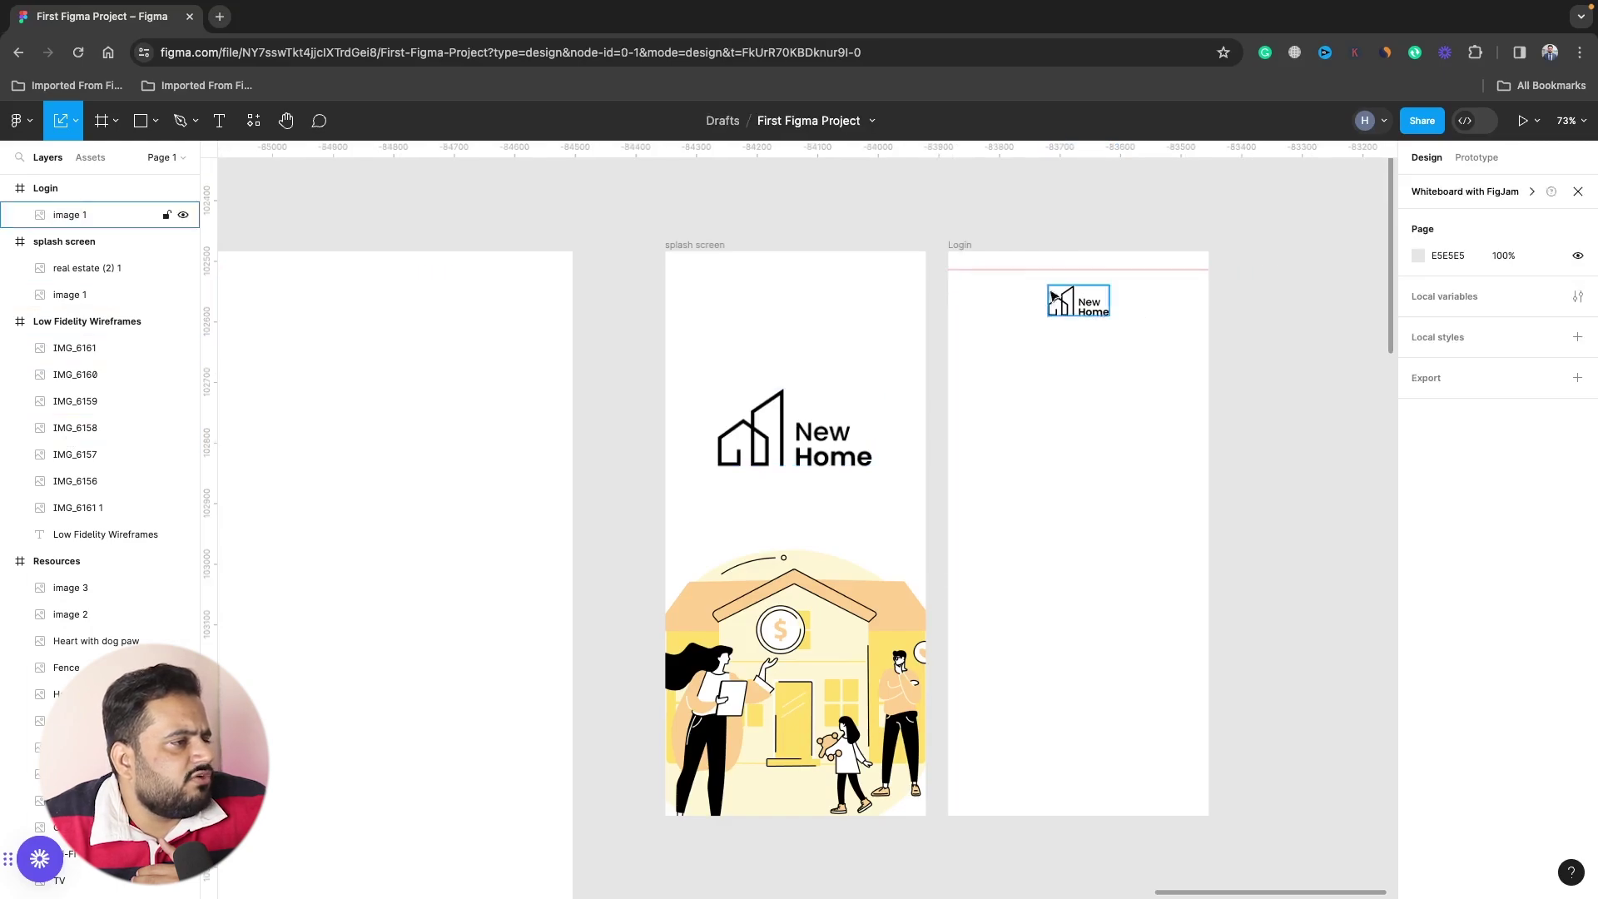
pyautogui.moveTo(1084, 313); pyautogui.dragTo(1079, 303)
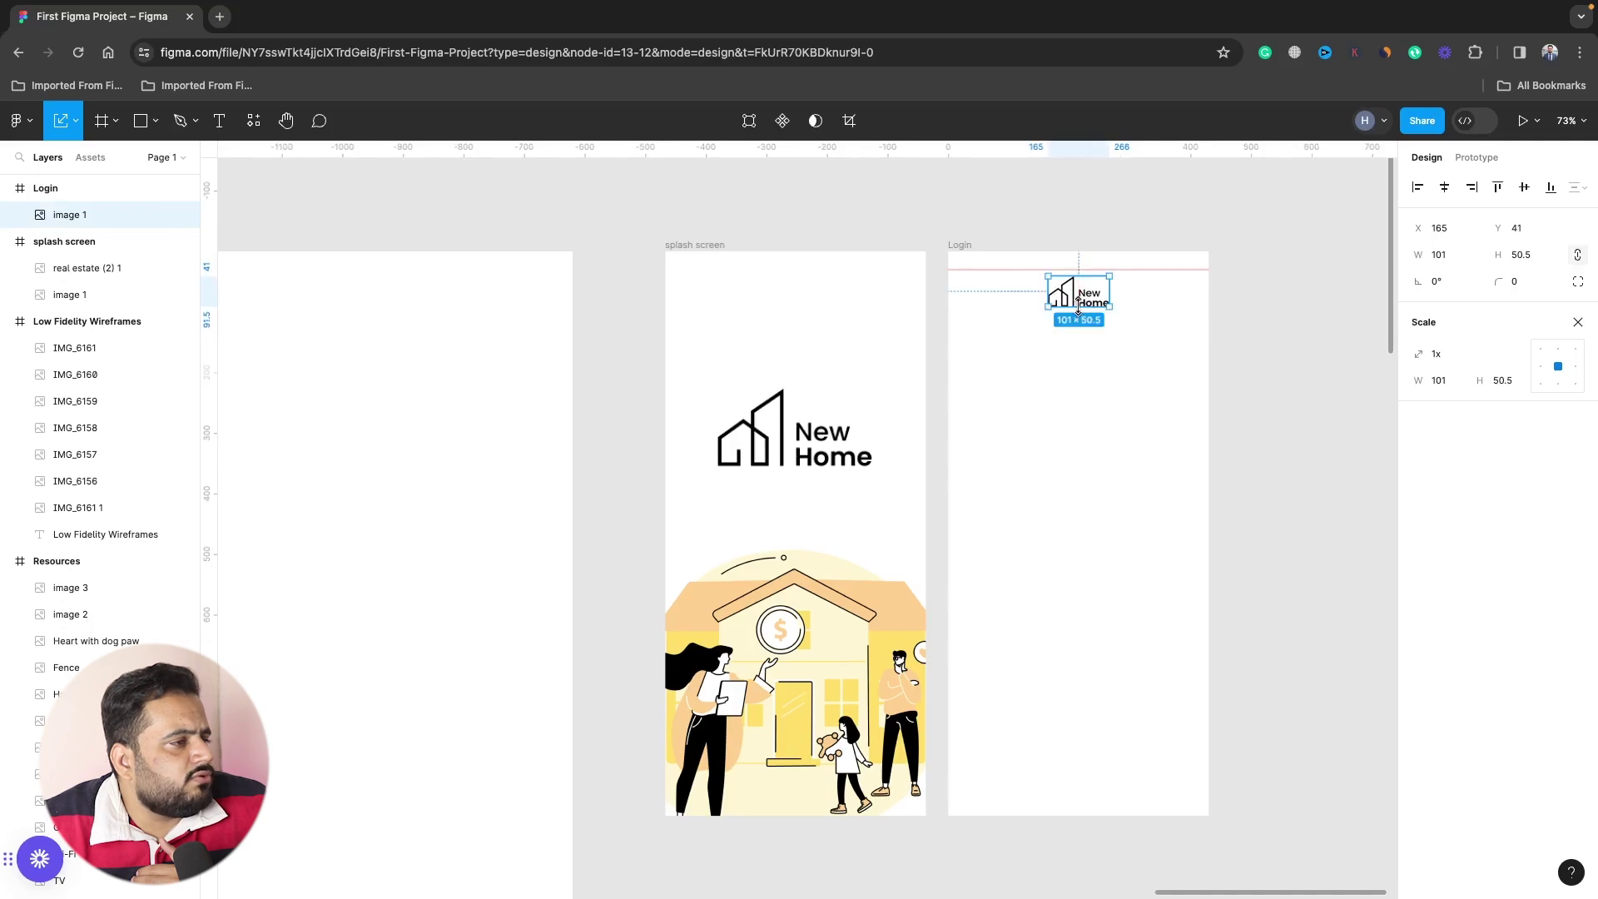
pyautogui.click(1162, 342)
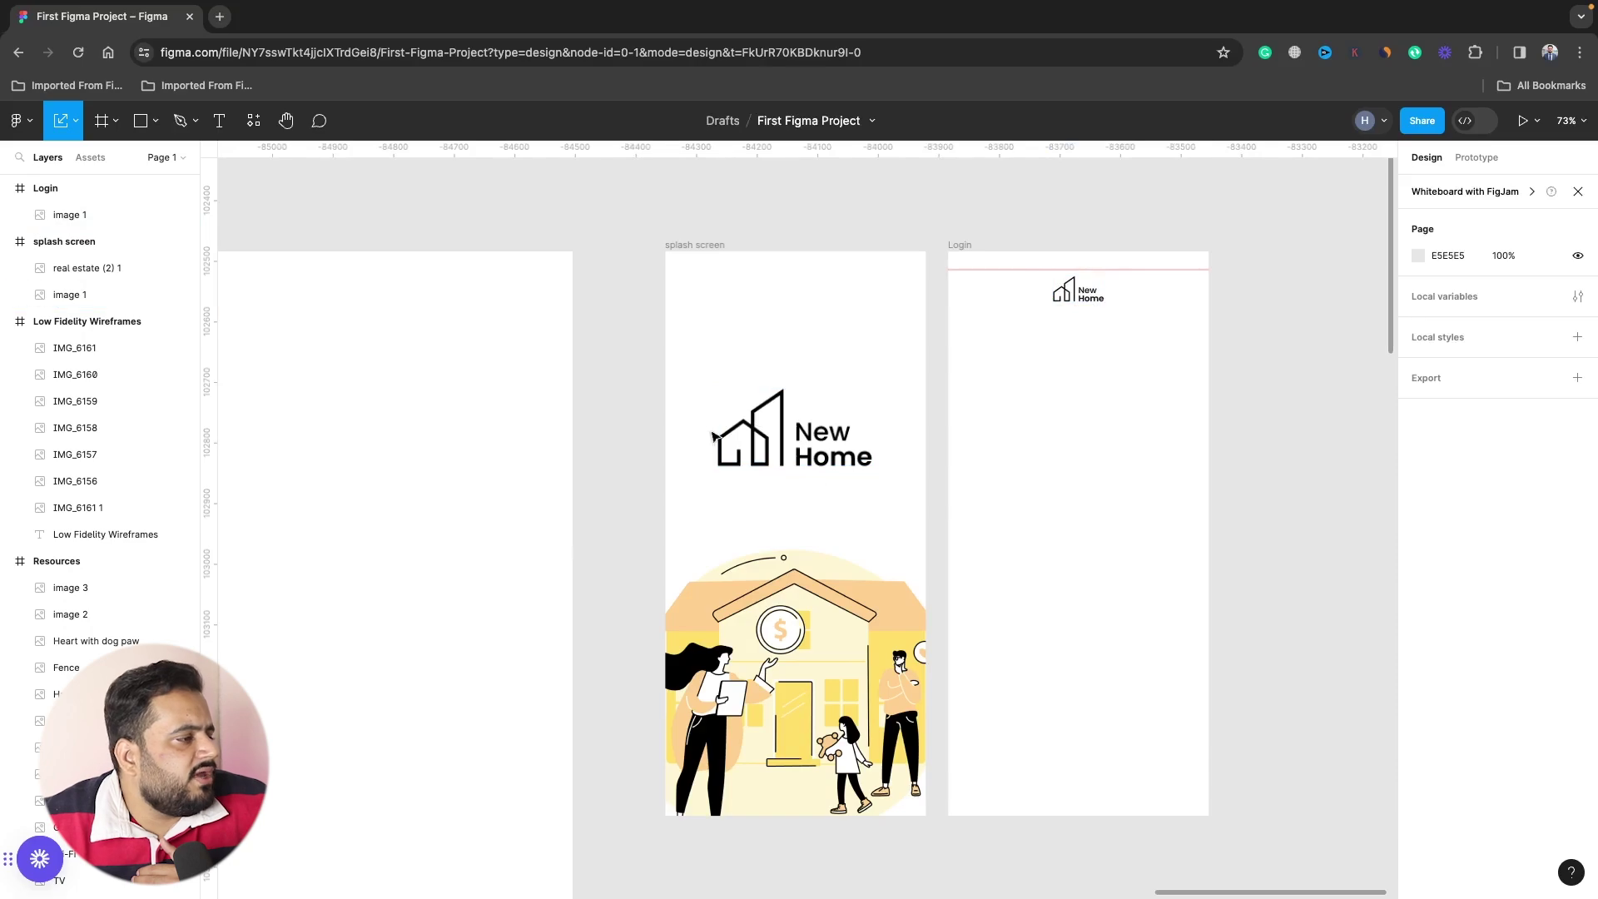
# Add a 'Login' text in the Login frame with Medium font weight.
pyautogui.click(219, 121)
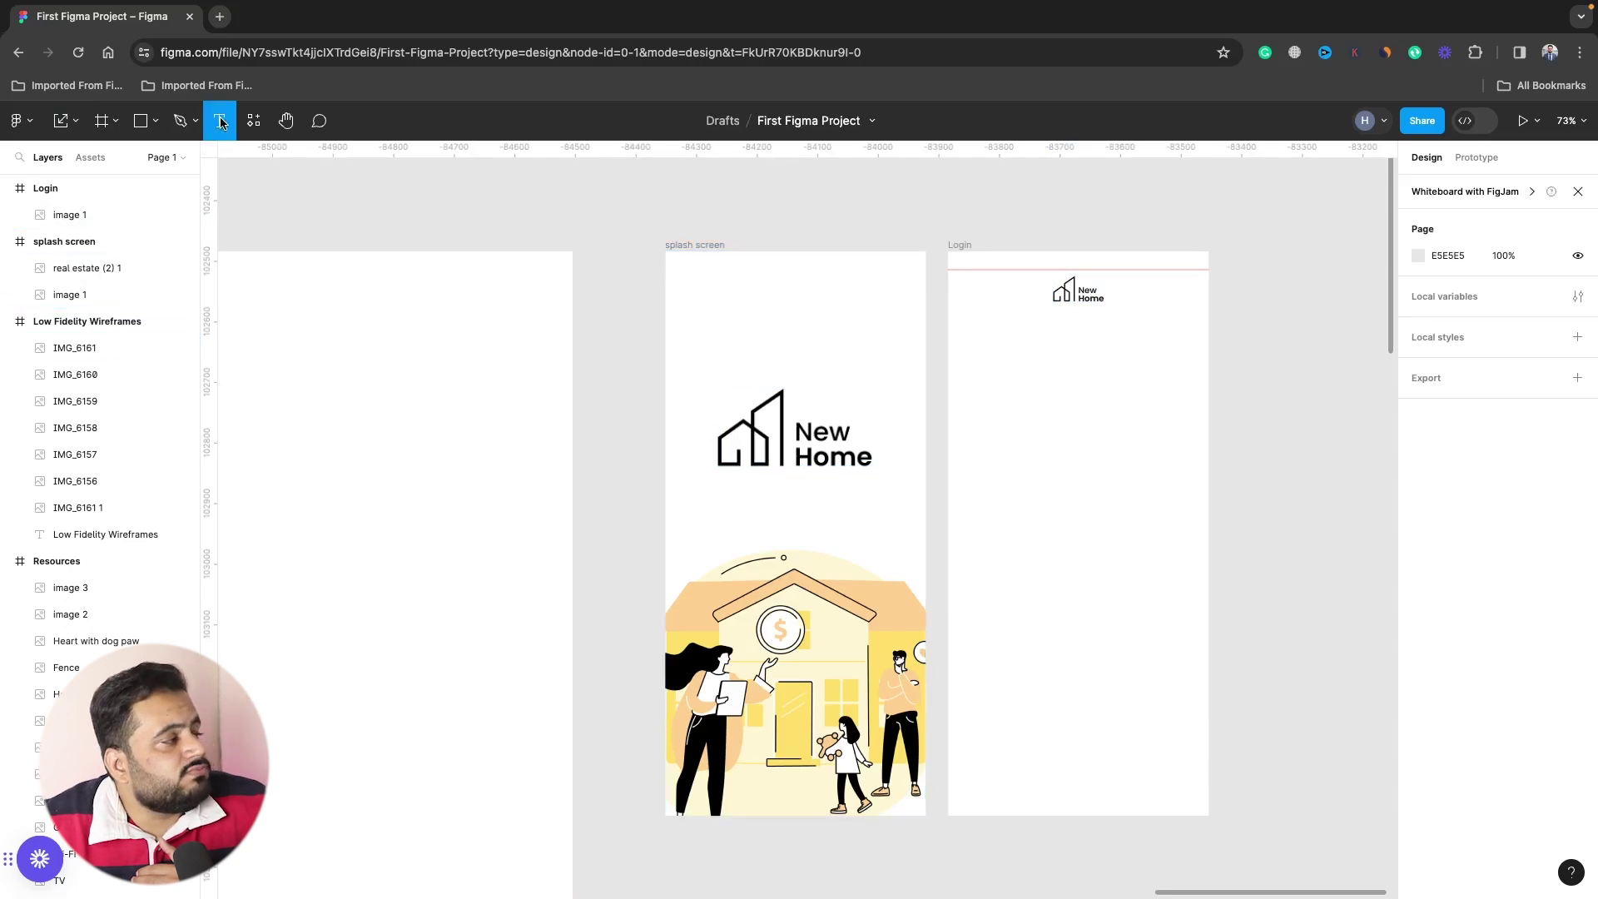
pyautogui.click(1067, 401)
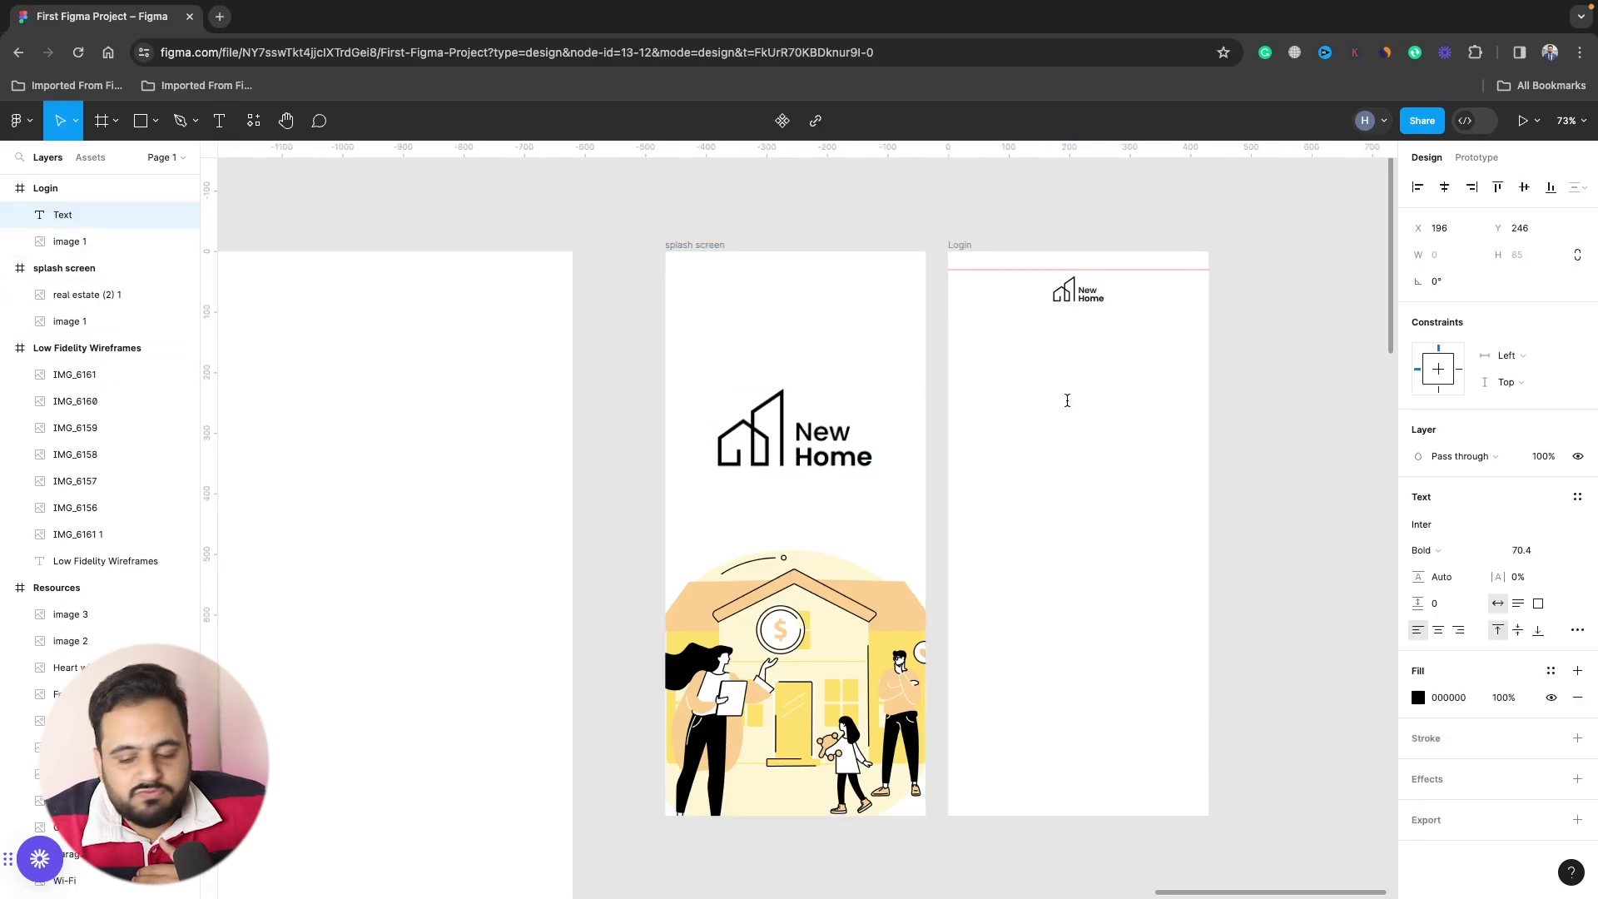
pyautogui.write('Login')
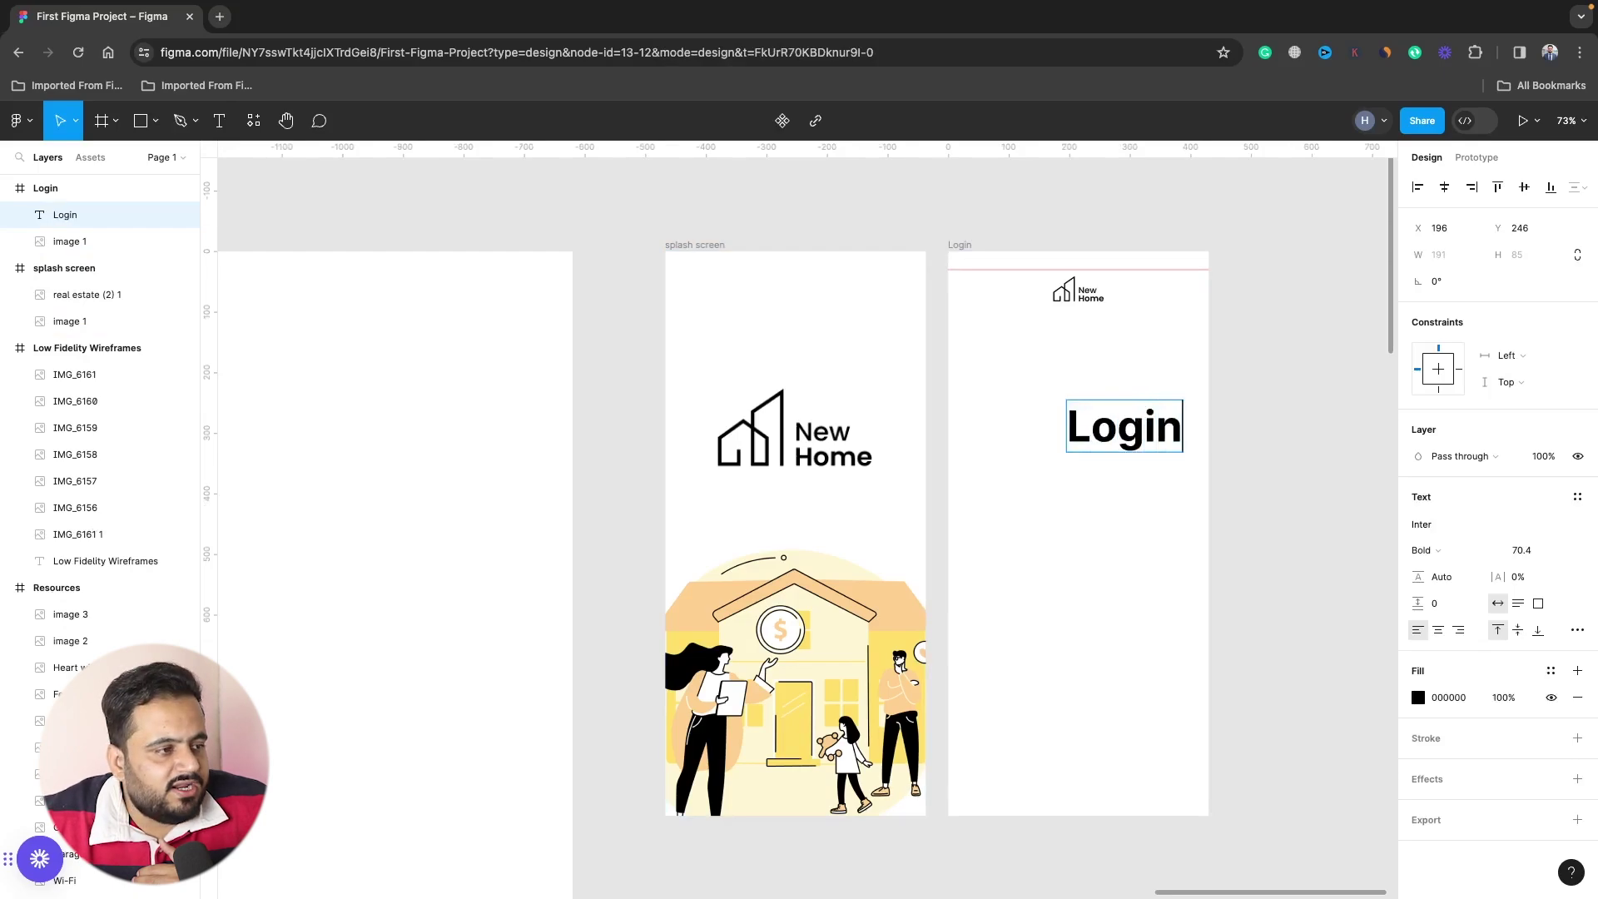
pyautogui.press('Escape')
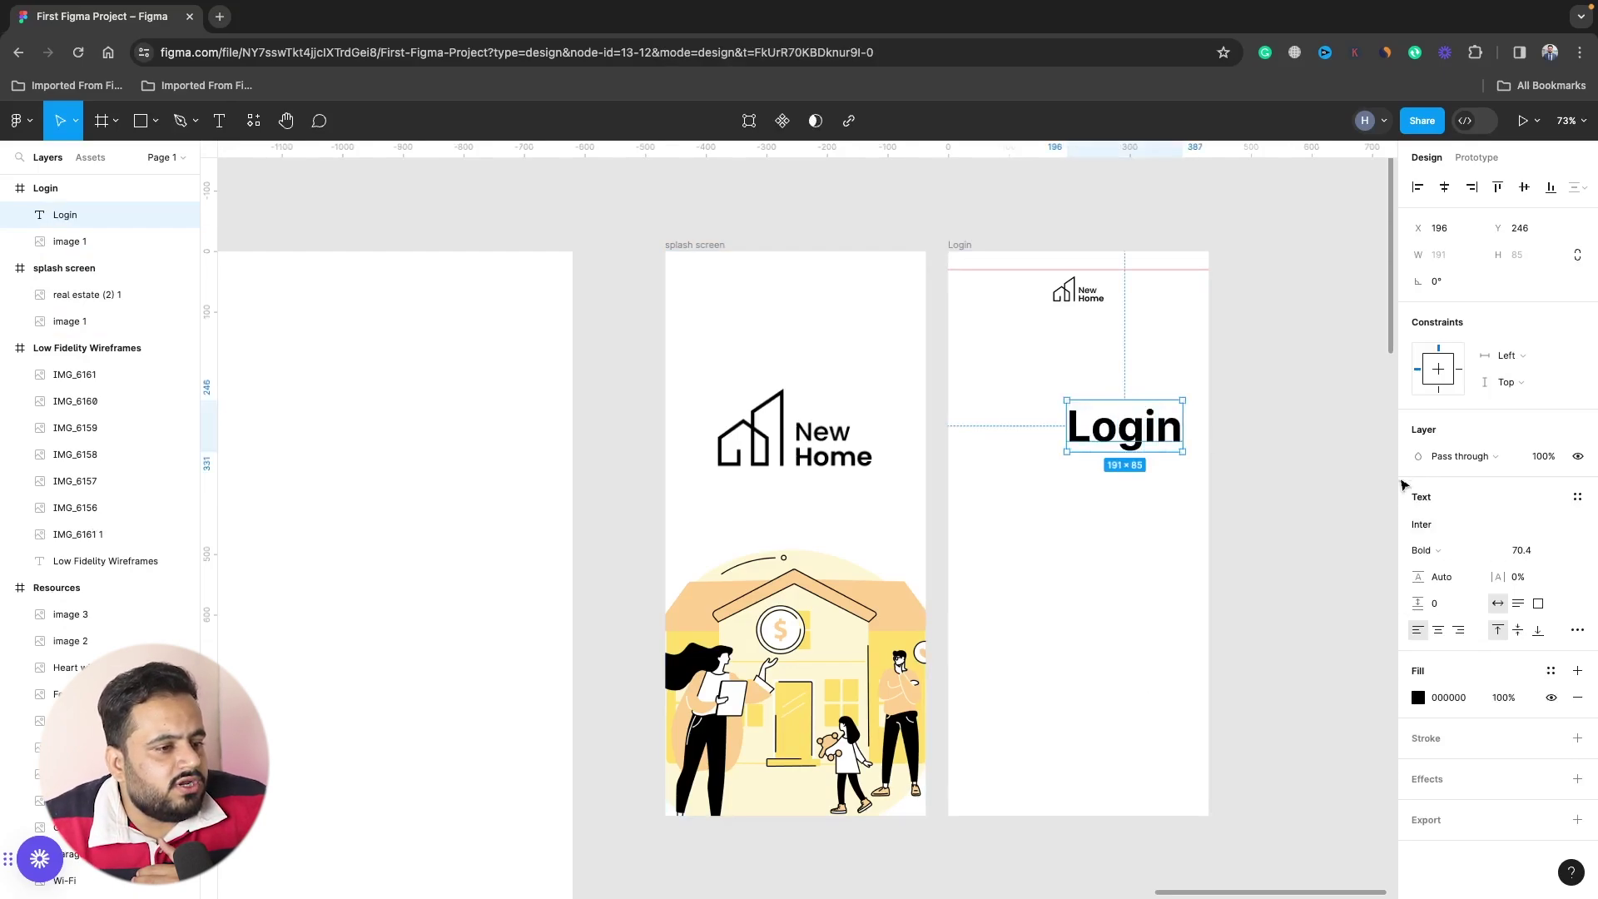
pyautogui.click(1444, 551)
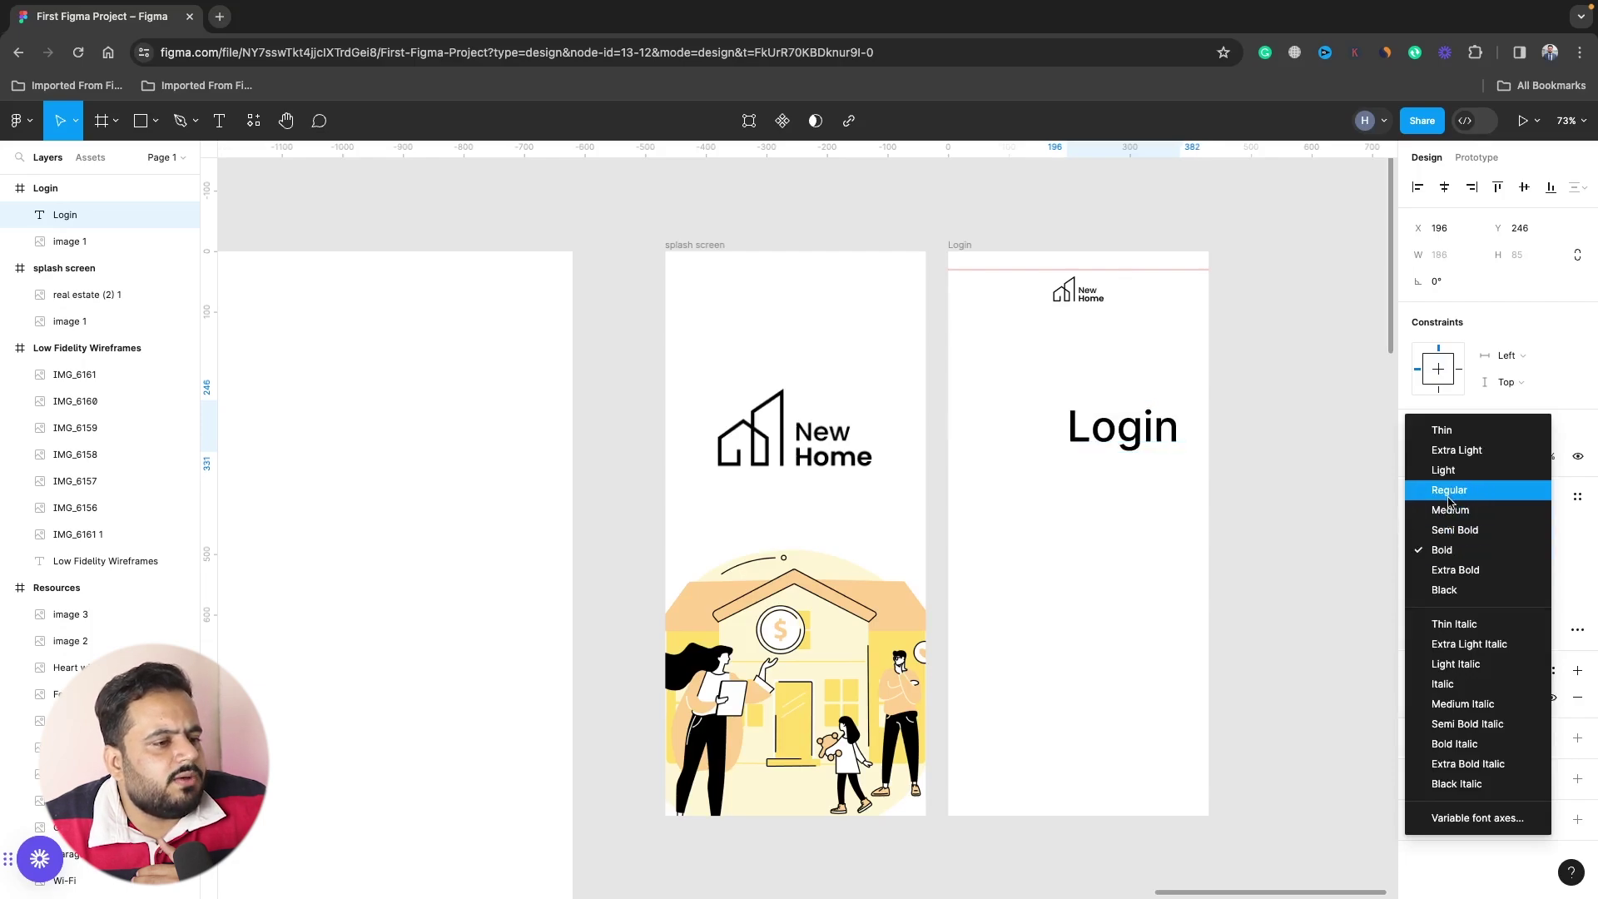
pyautogui.click(1448, 509)
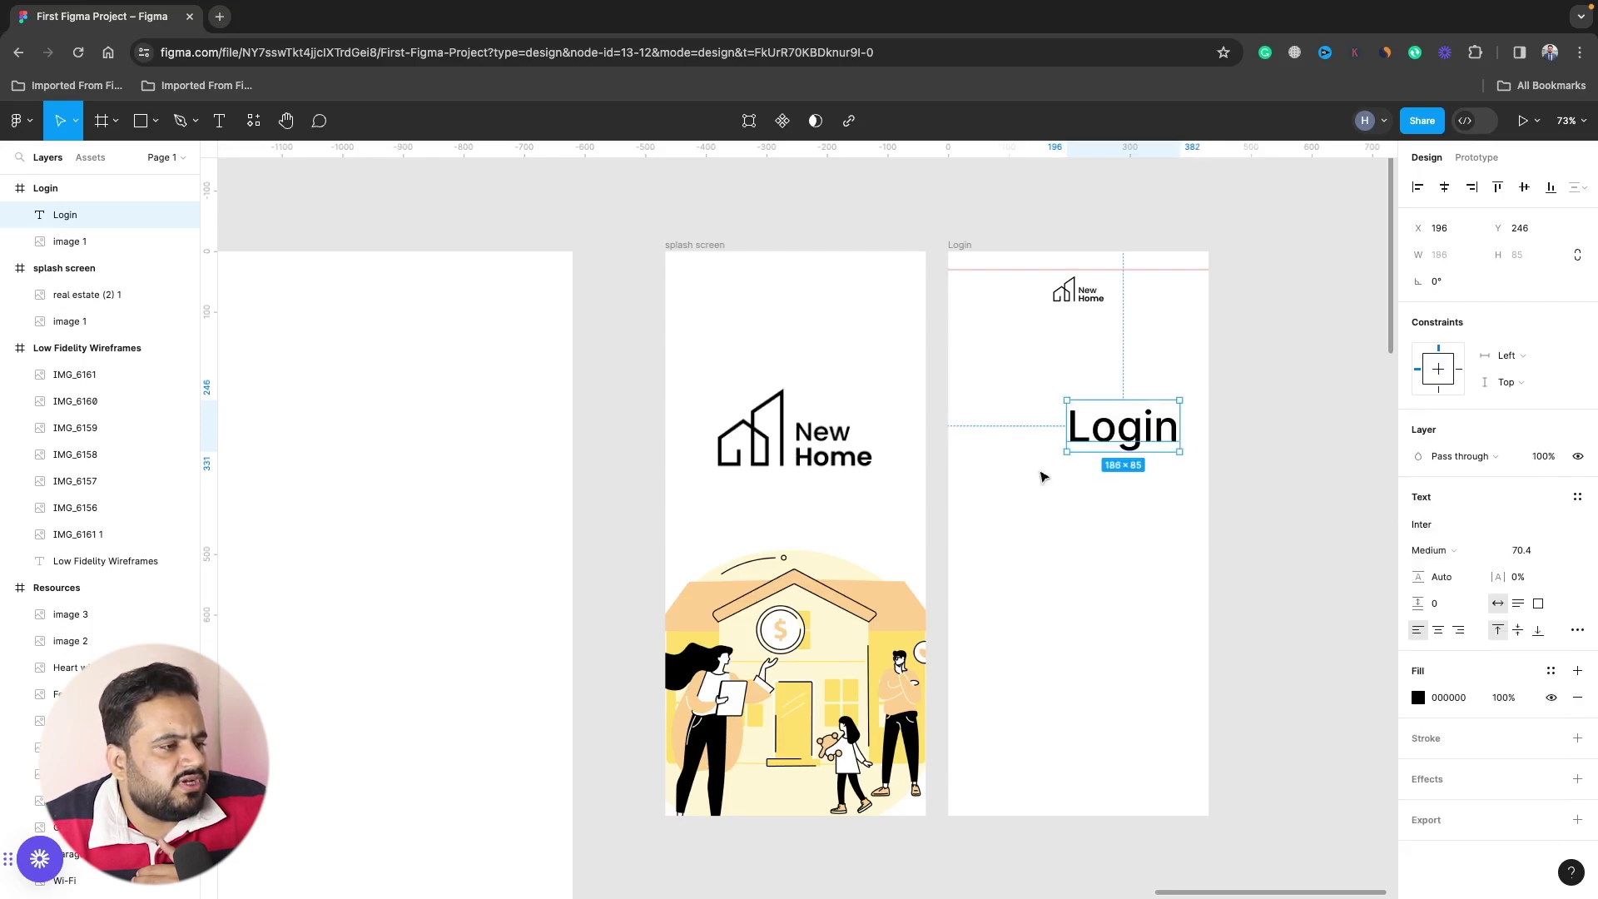
# Scale the Login heading down proportionally and centre it under the logo.
pyautogui.click(75, 121)
pyautogui.click(129, 186)
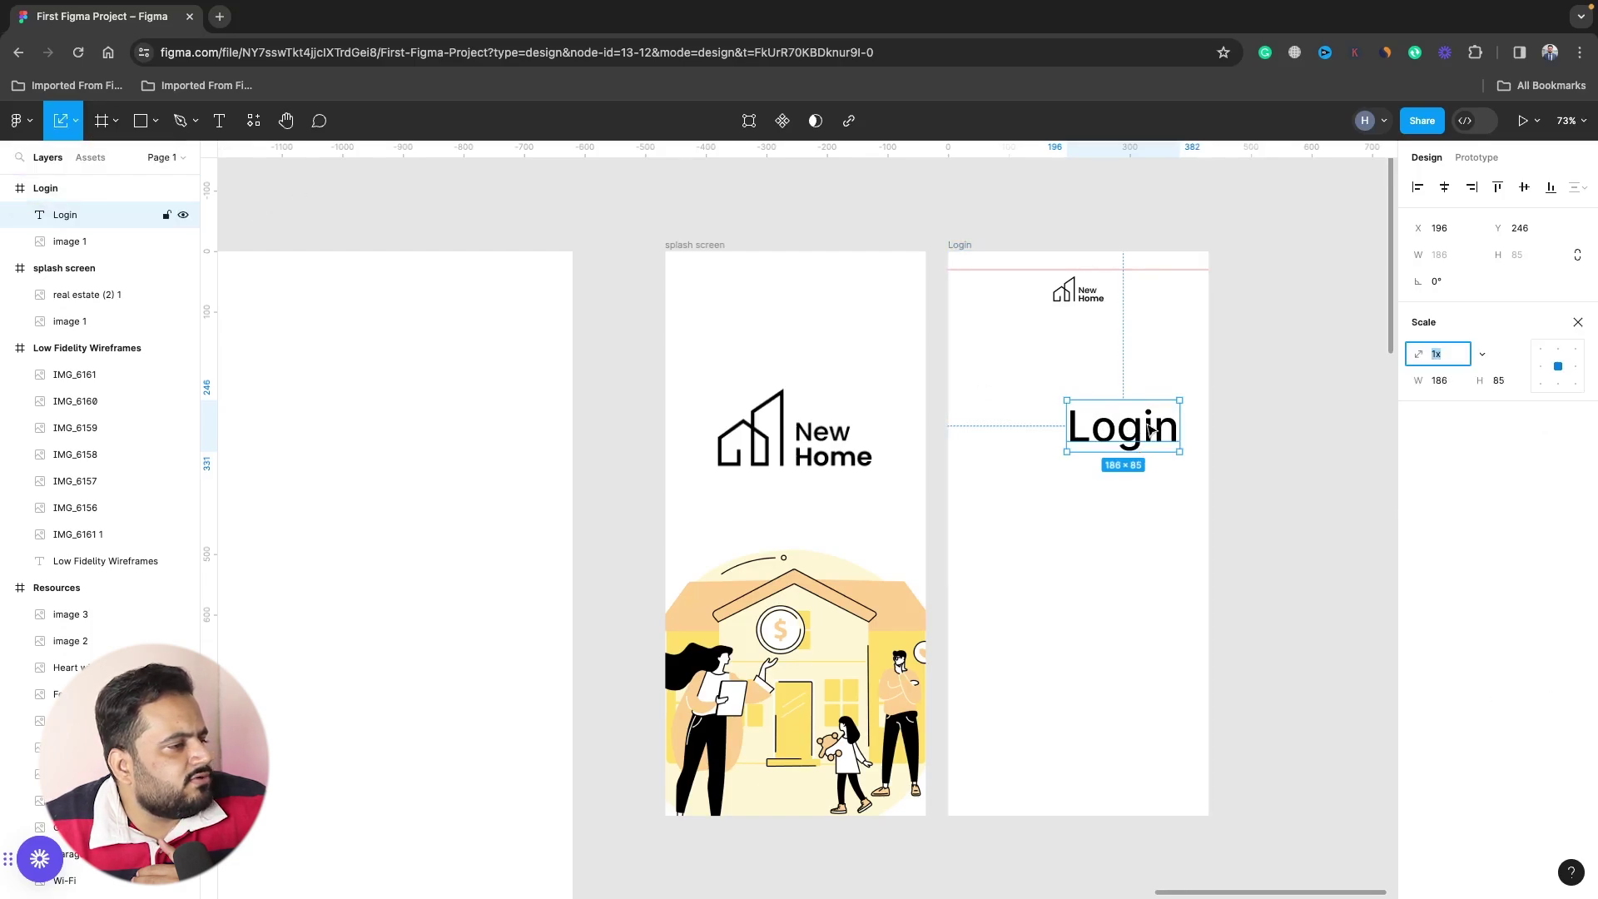
pyautogui.moveTo(1152, 431)
pyautogui.mouseDown()
pyautogui.moveTo(1094, 344)
pyautogui.moveTo(1106, 372)
pyautogui.moveTo(1073, 373)
pyautogui.mouseUp()
pyautogui.click(1185, 368)
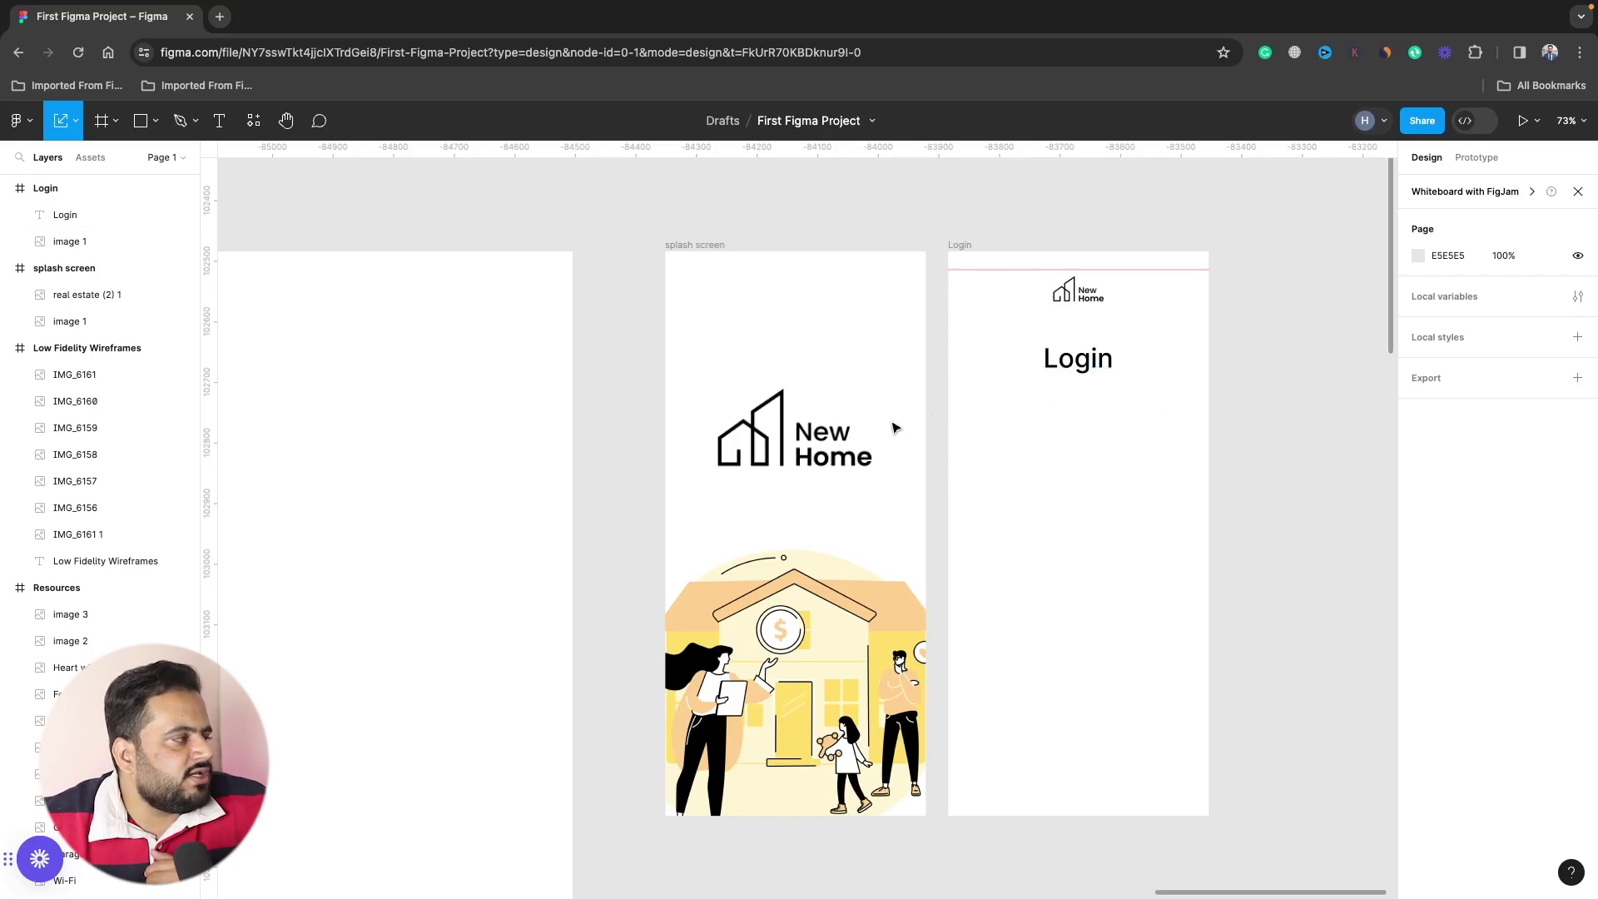
# Draw a wide 364 × 61 input rectangle below the Login heading.
pyautogui.click(154, 123)
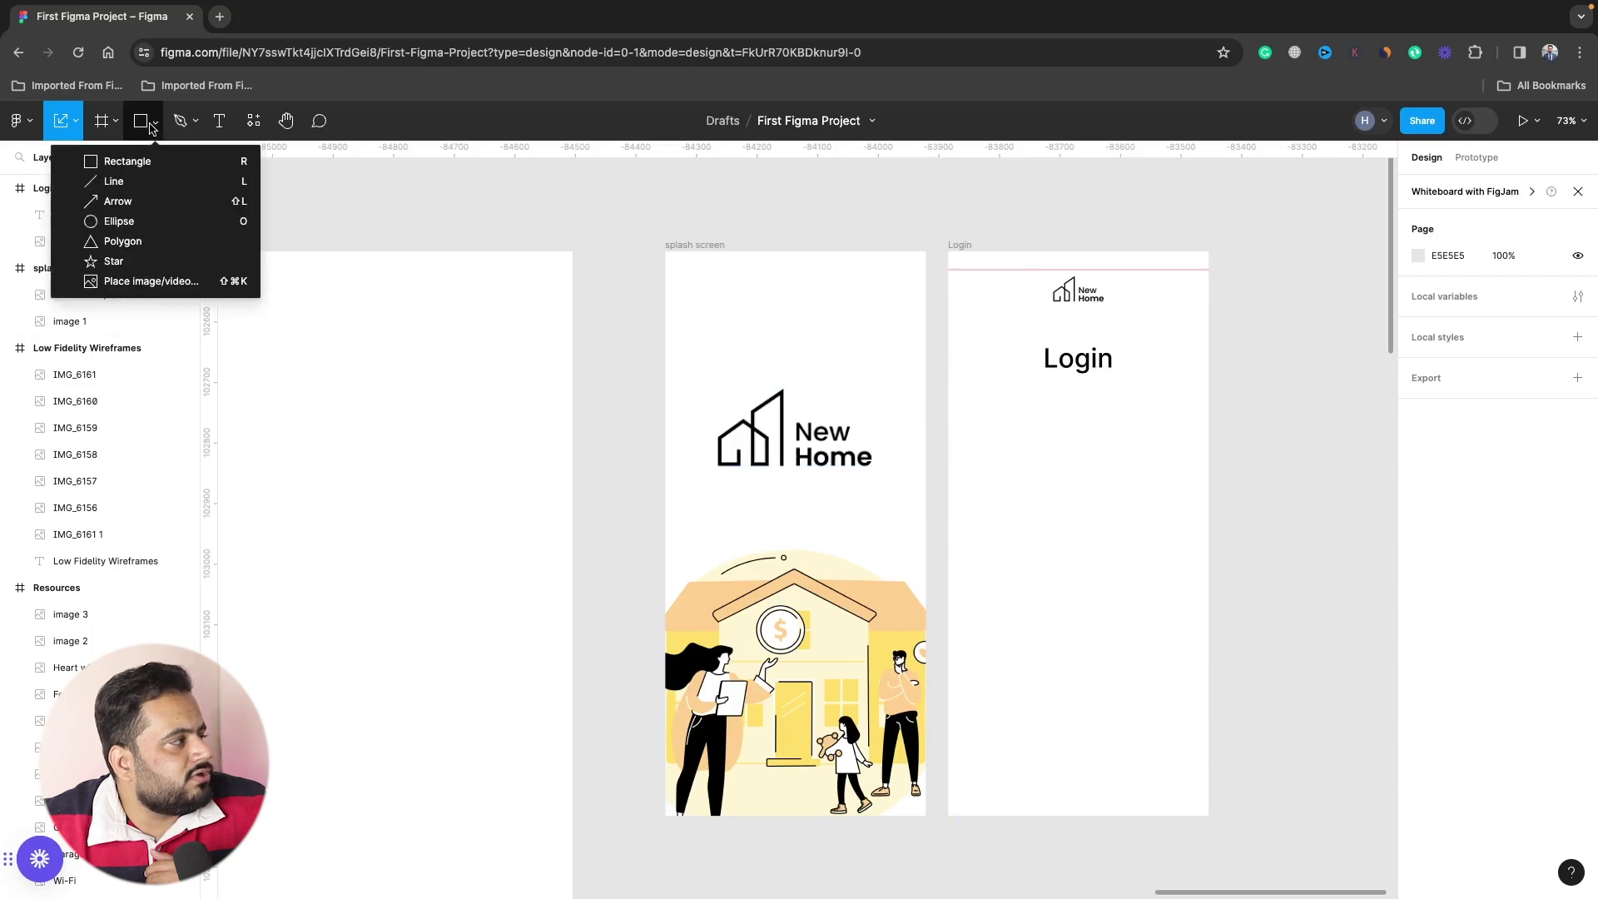
pyautogui.click(150, 160)
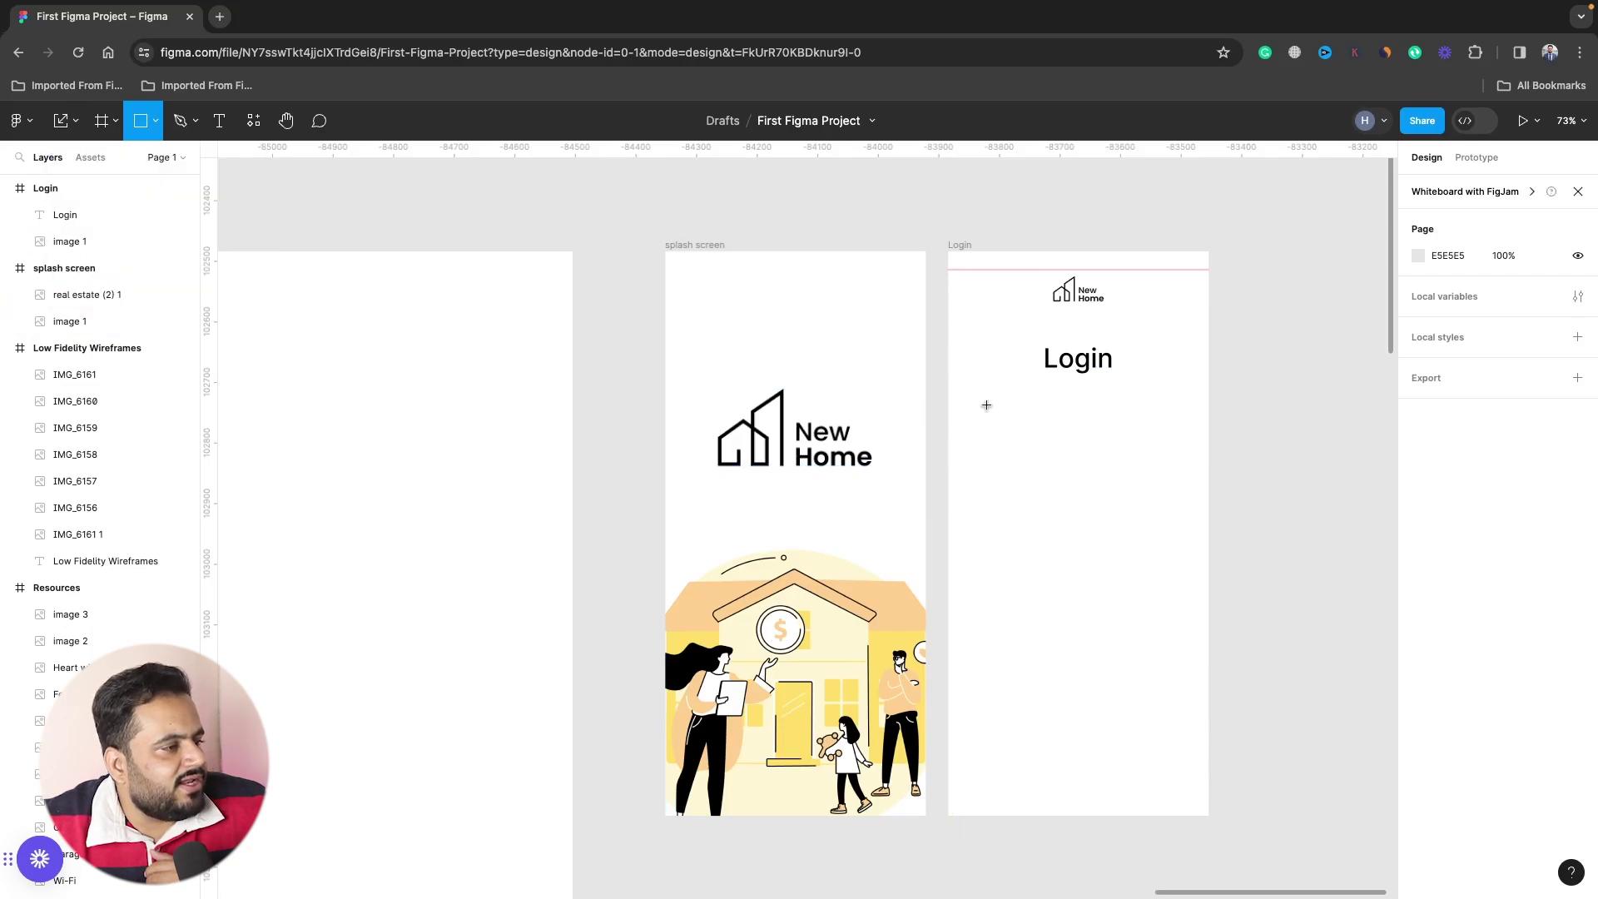
pyautogui.moveTo(975, 408)
pyautogui.mouseDown()
pyautogui.moveTo(1195, 448)
pyautogui.moveTo(1133, 421)
pyautogui.mouseUp()
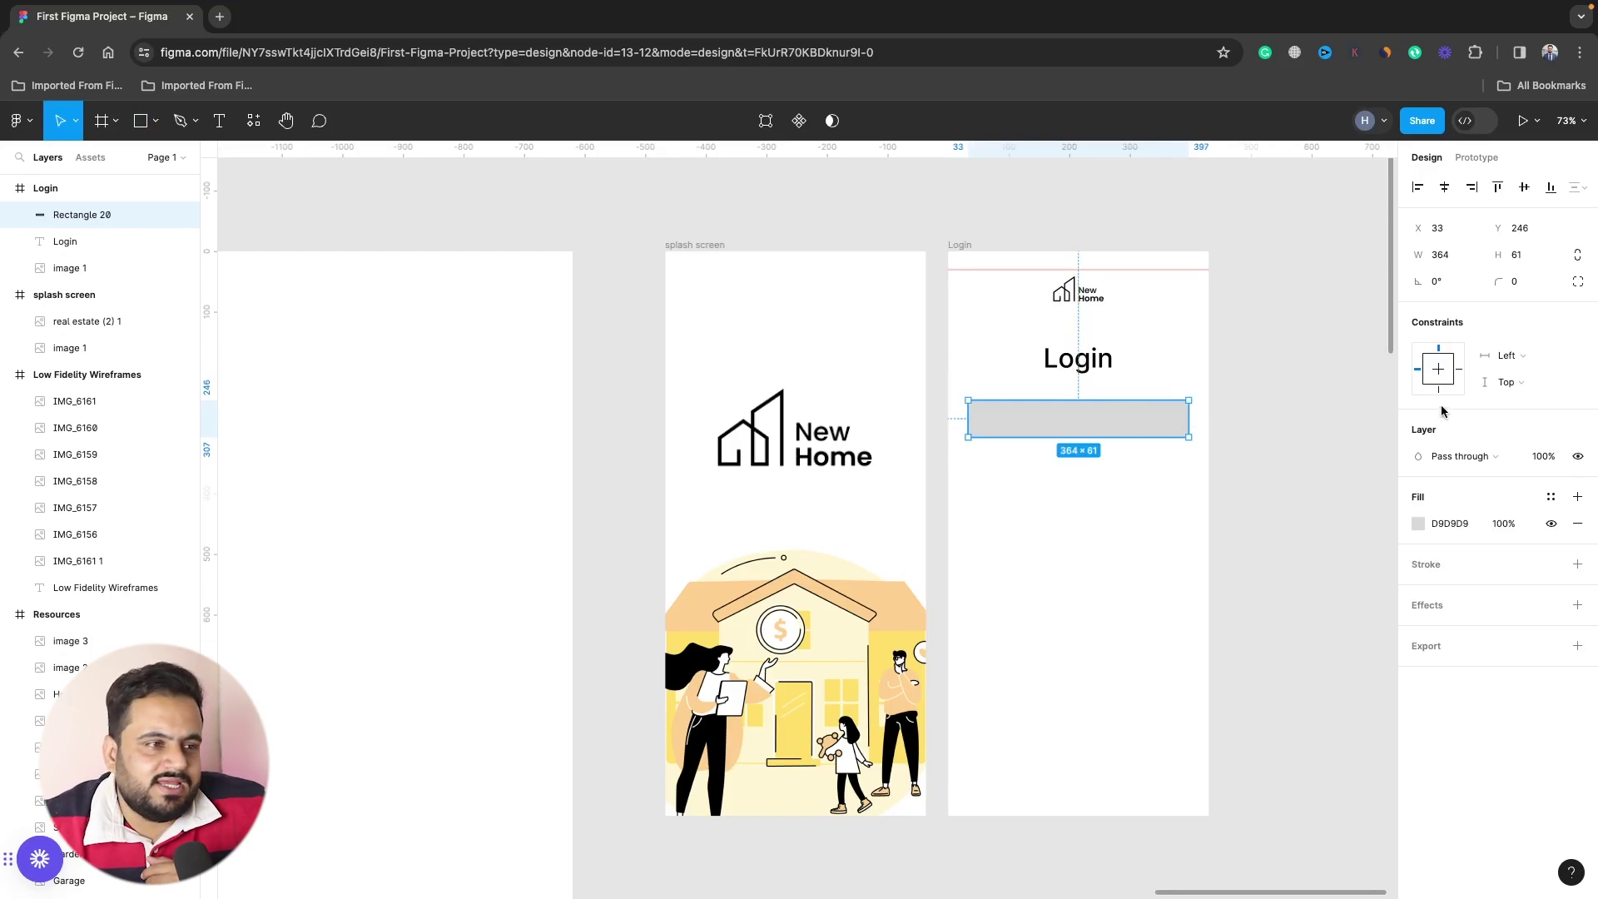
# Set the input rectangle's corner radius to 25.
pyautogui.click(1531, 284)
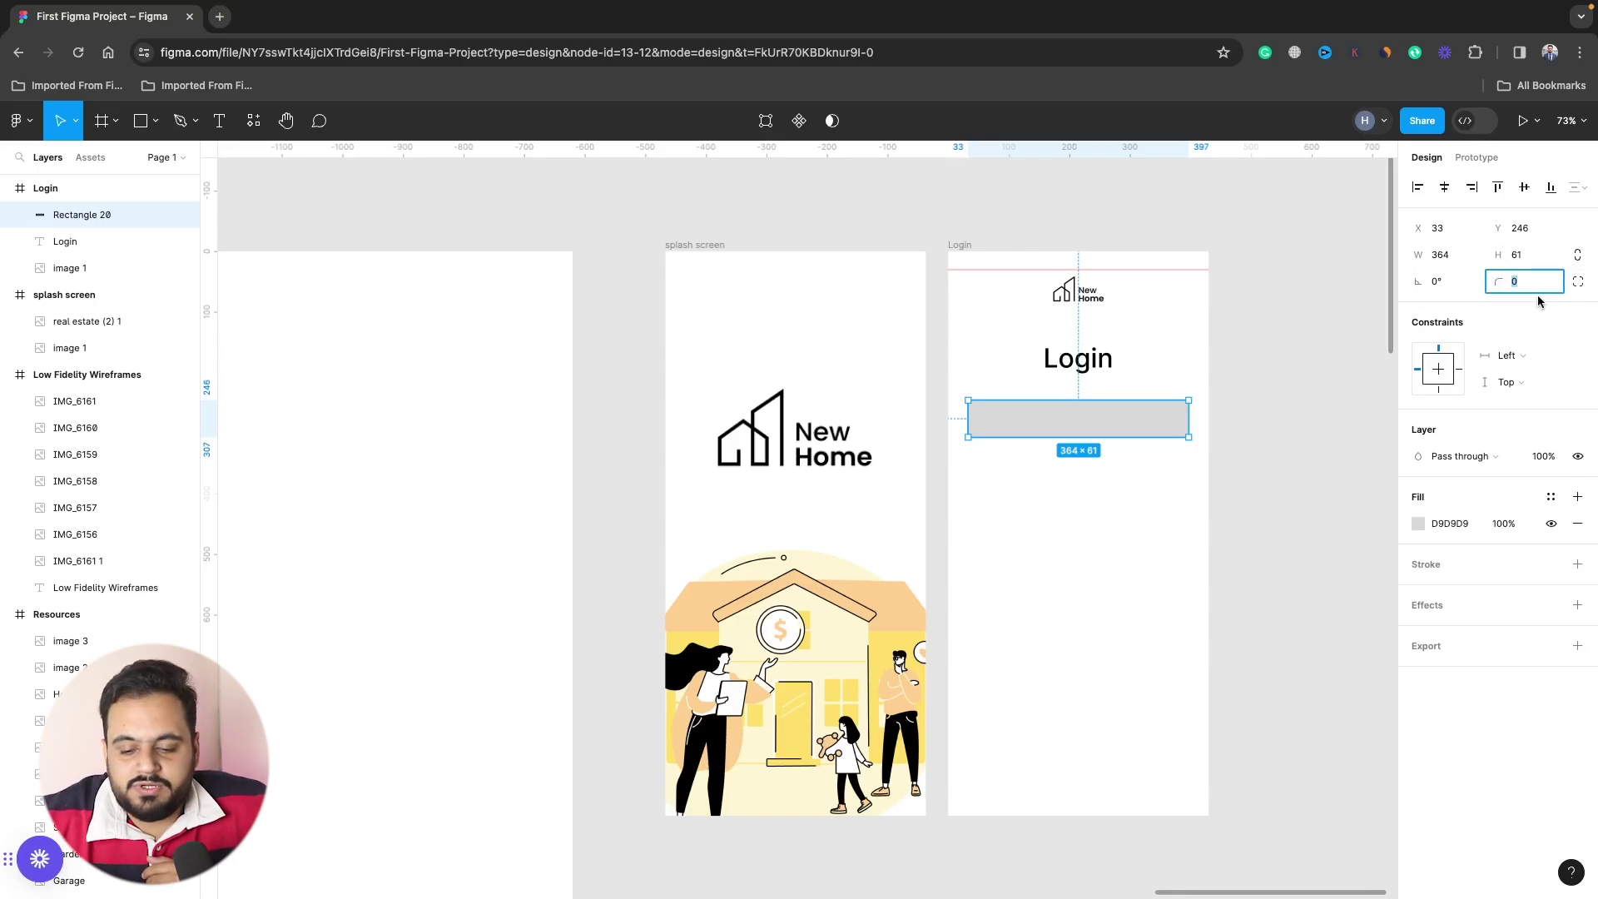
pyautogui.write('30')
pyautogui.press('Return')
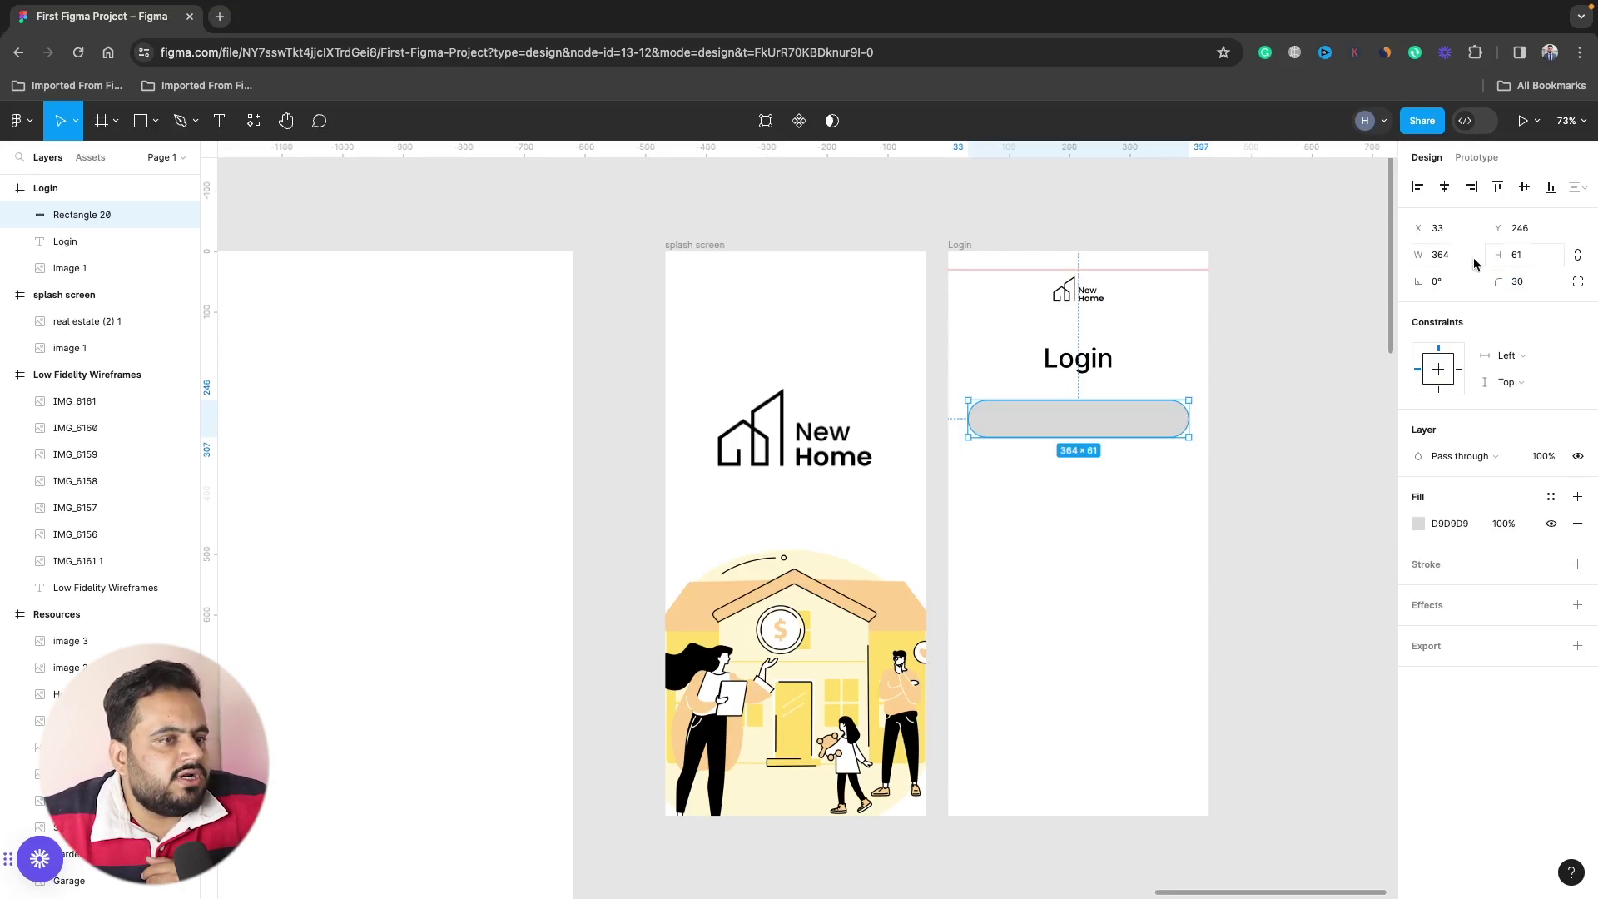
pyautogui.click(1529, 282)
pyautogui.write('25')
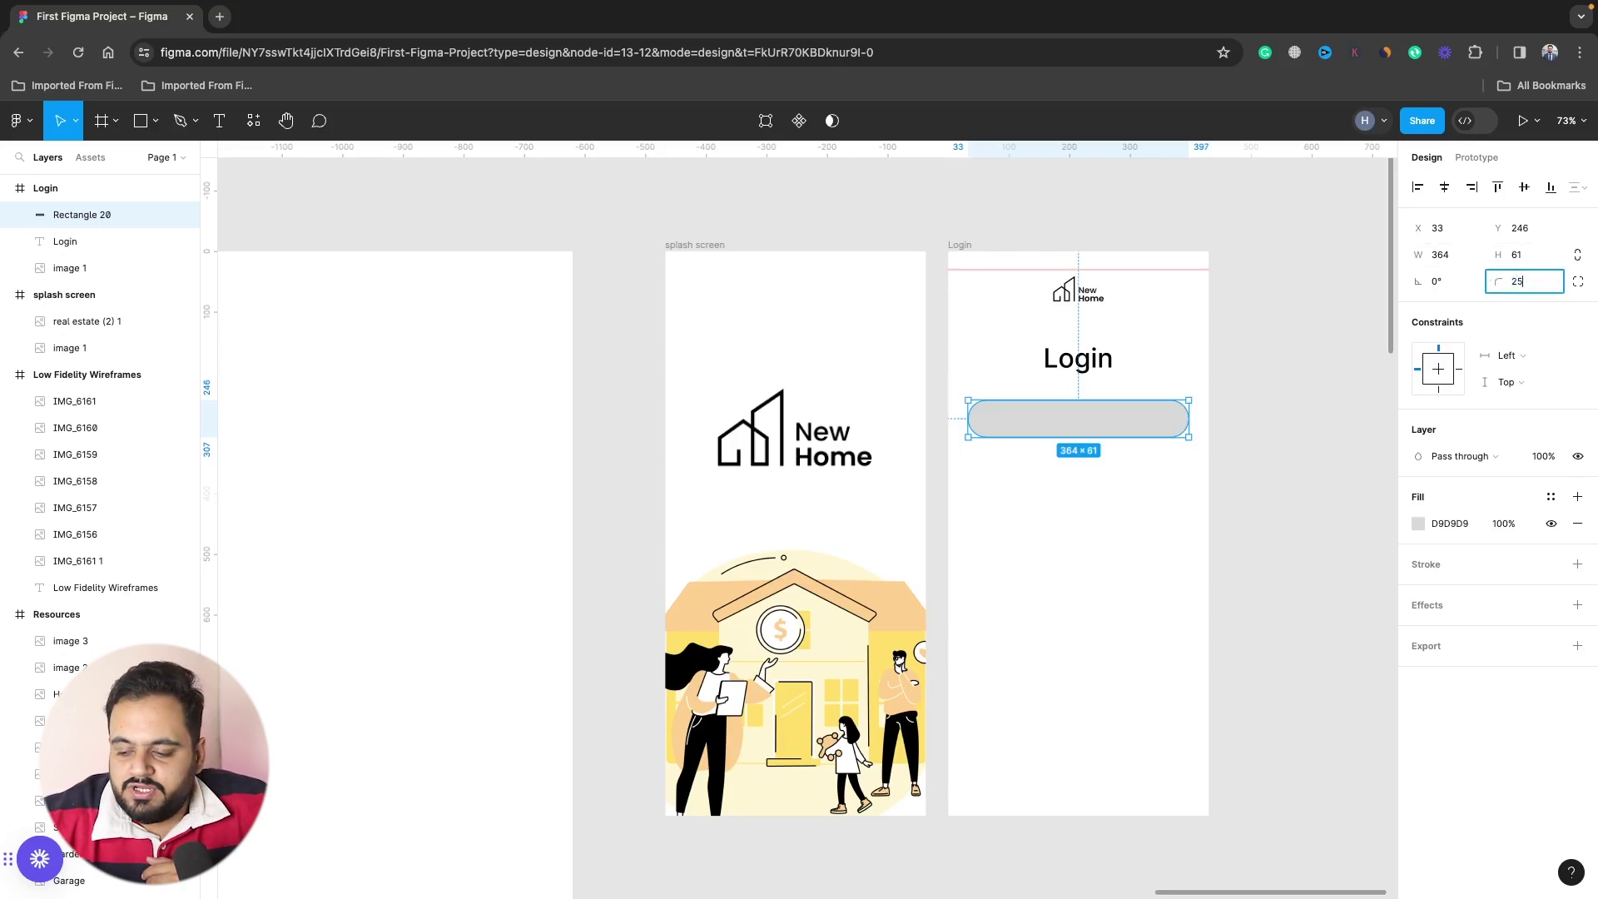
pyautogui.press('Return')
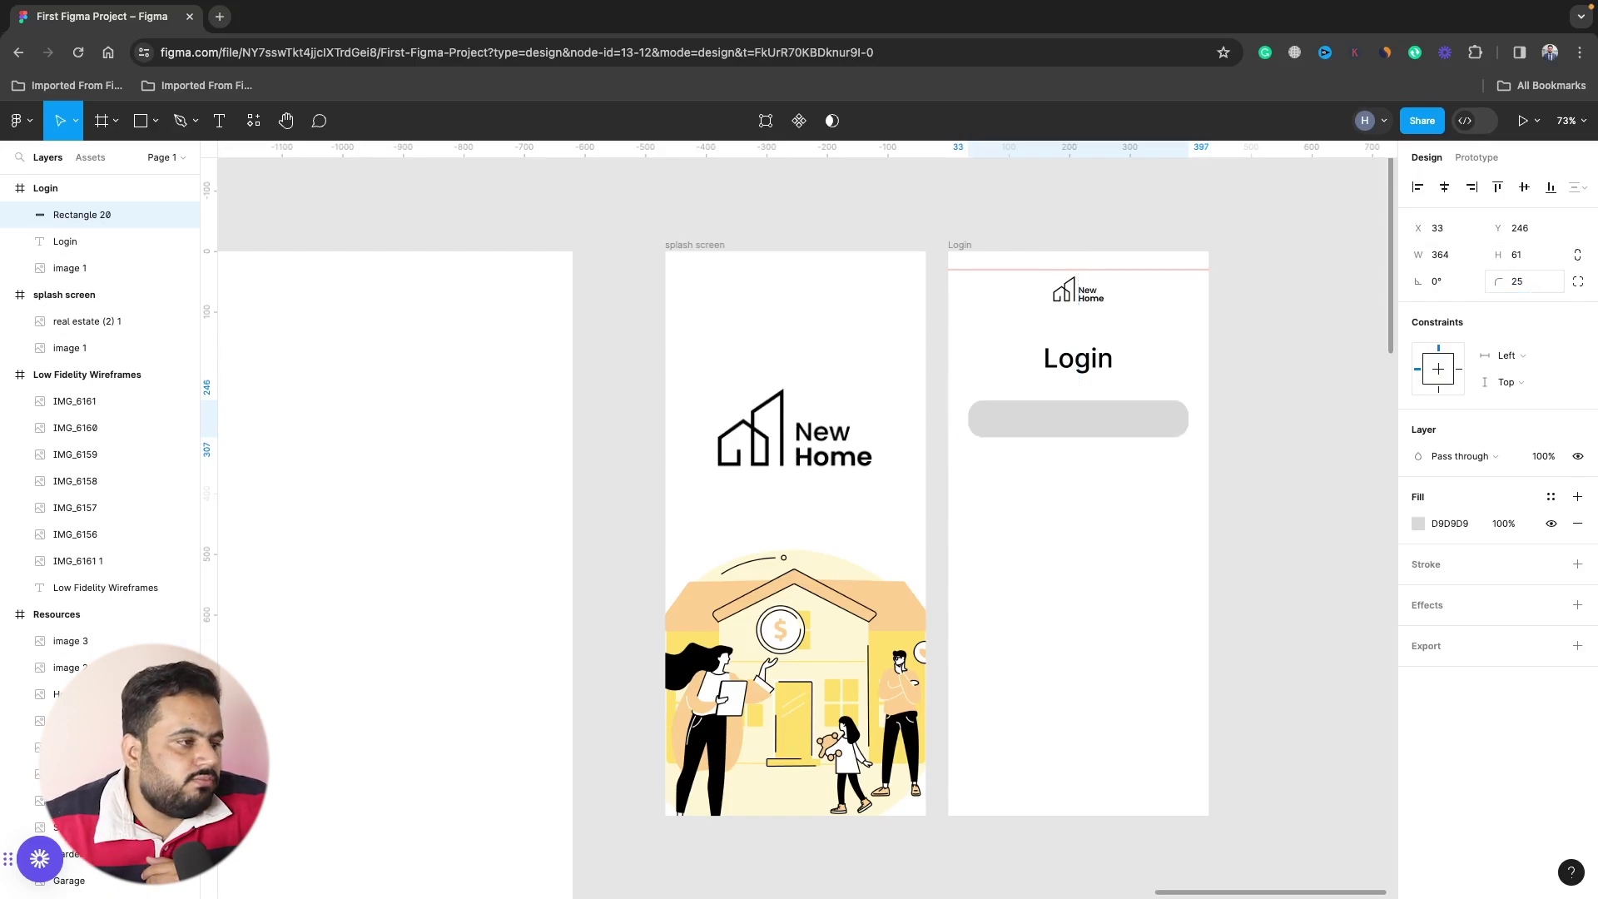
pyautogui.click(1142, 560)
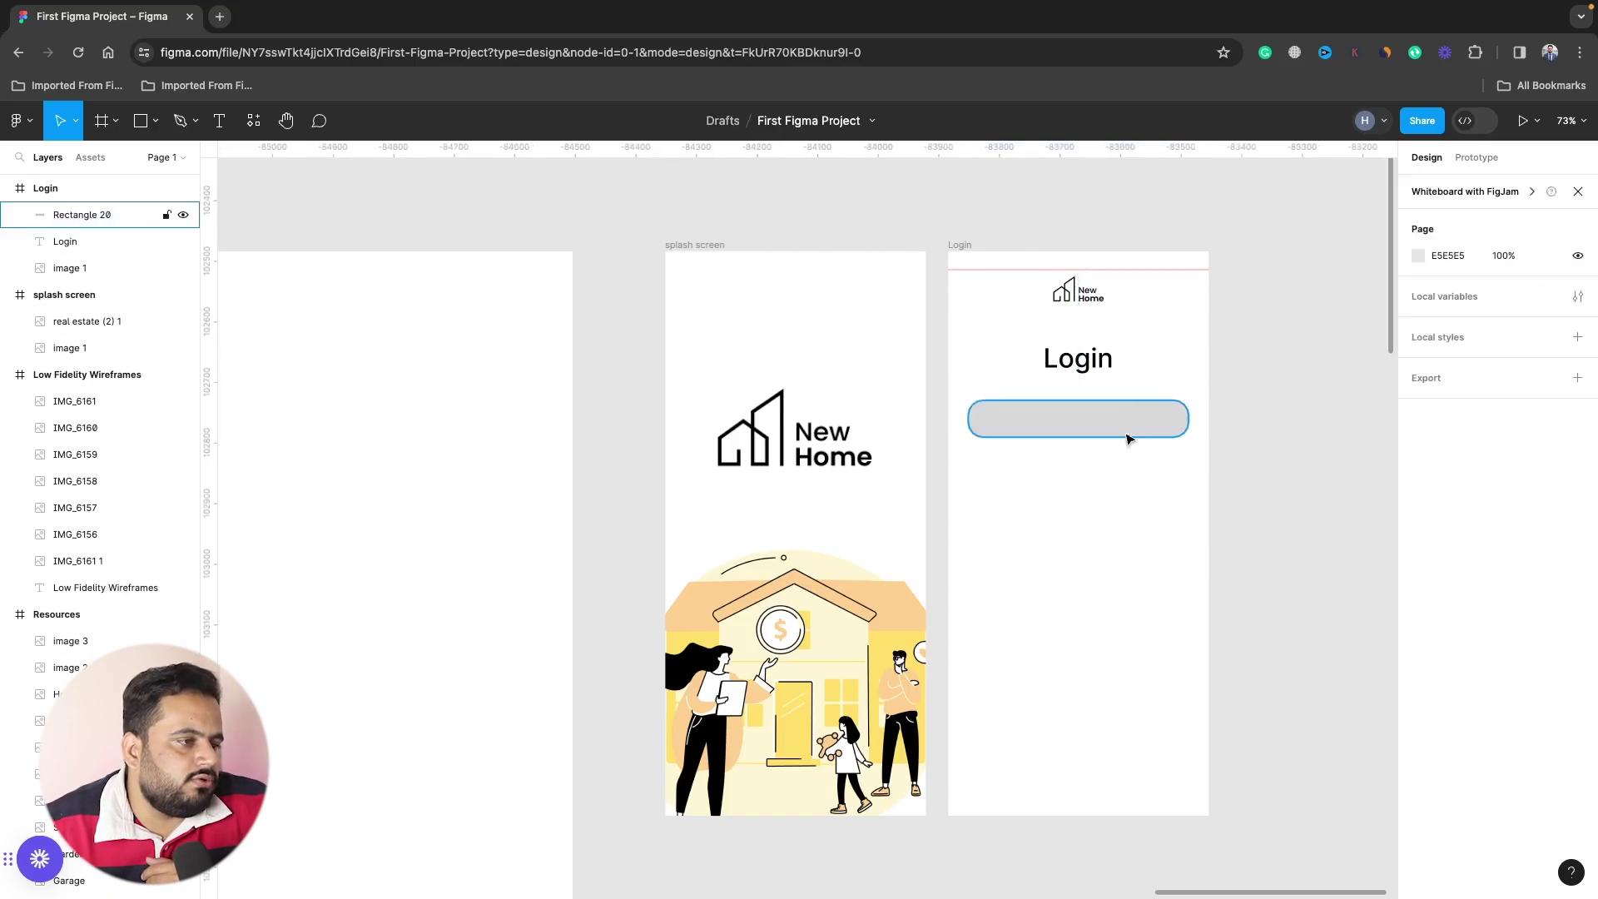
pyautogui.click(1176, 416)
# Fill the input box white (FFFFFF) and give it a pale grey outline.
pyautogui.click(1418, 523)
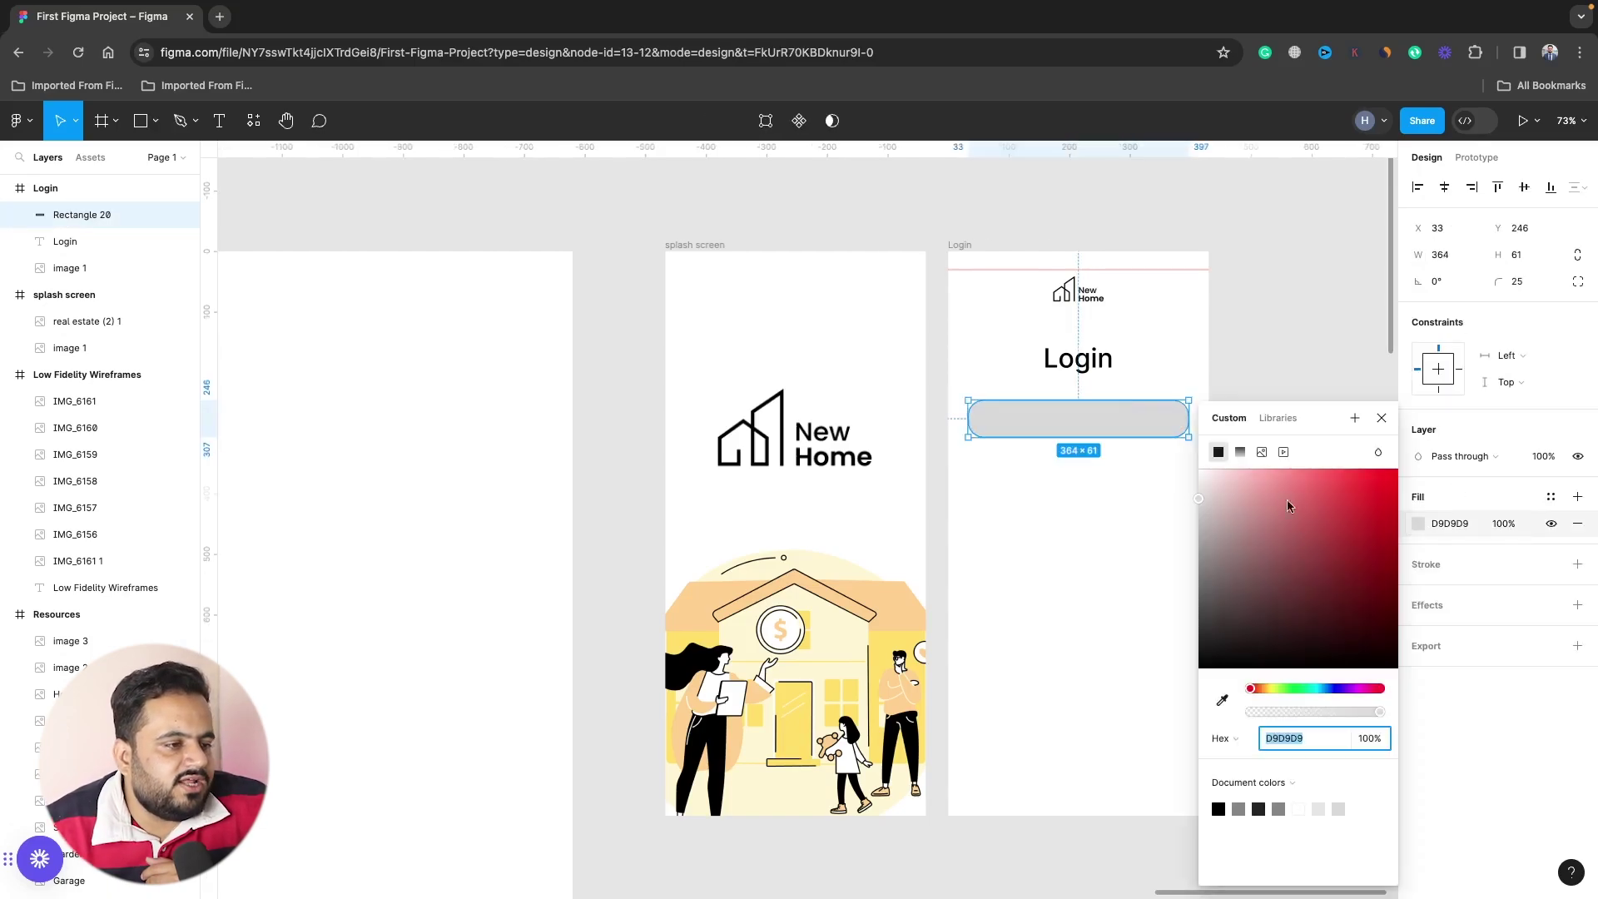
pyautogui.moveTo(1287, 506); pyautogui.dragTo(1135, 467)
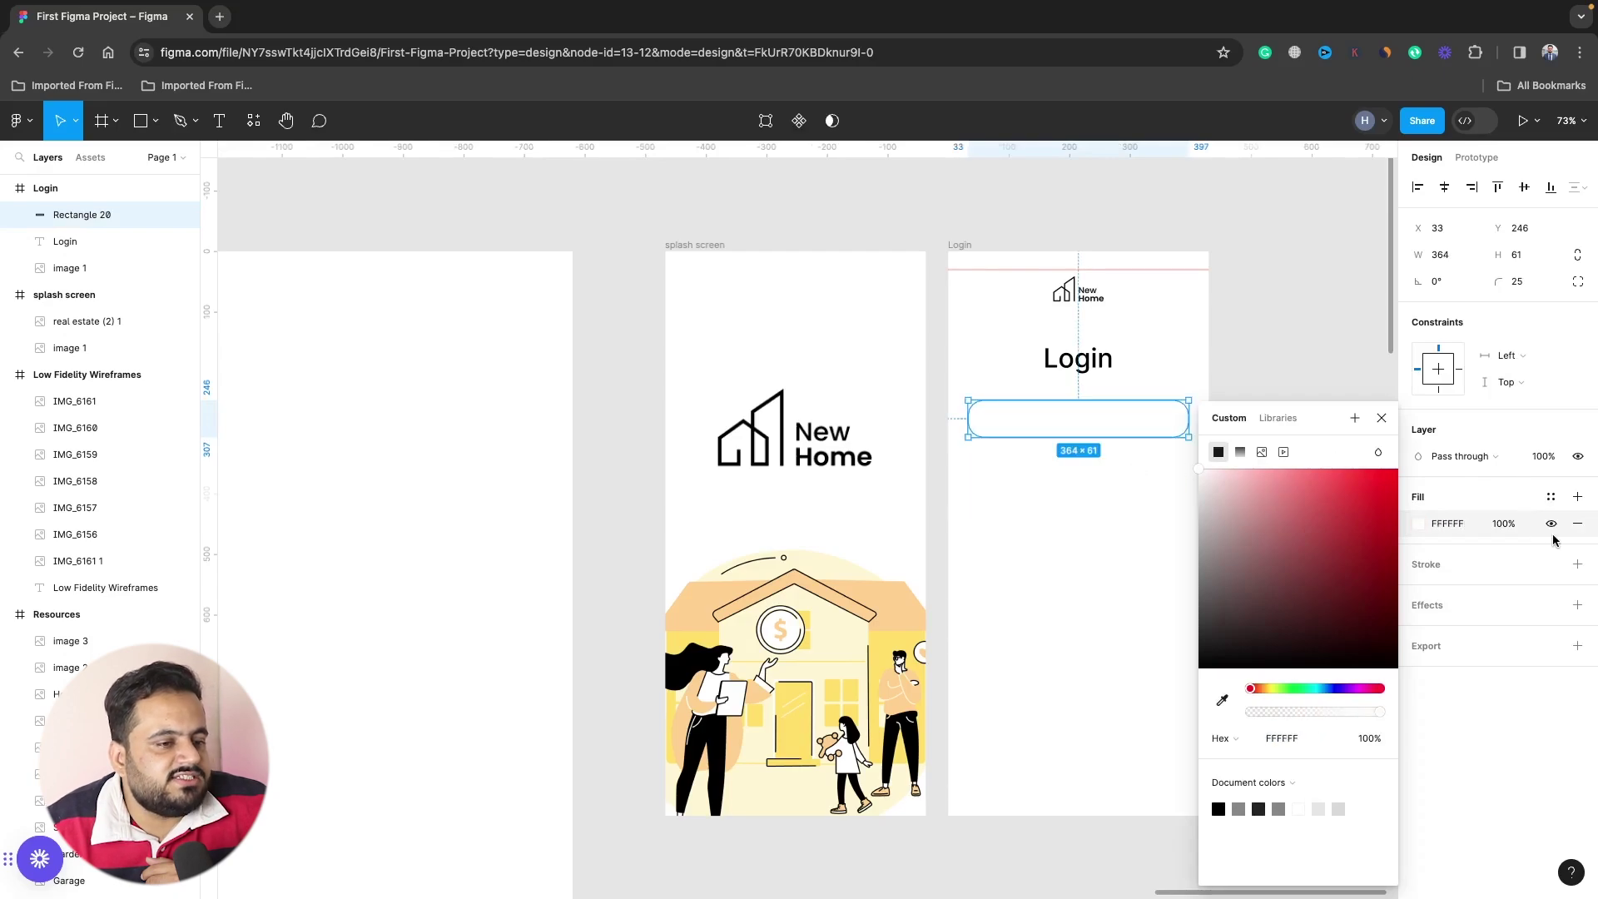
pyautogui.click(1577, 564)
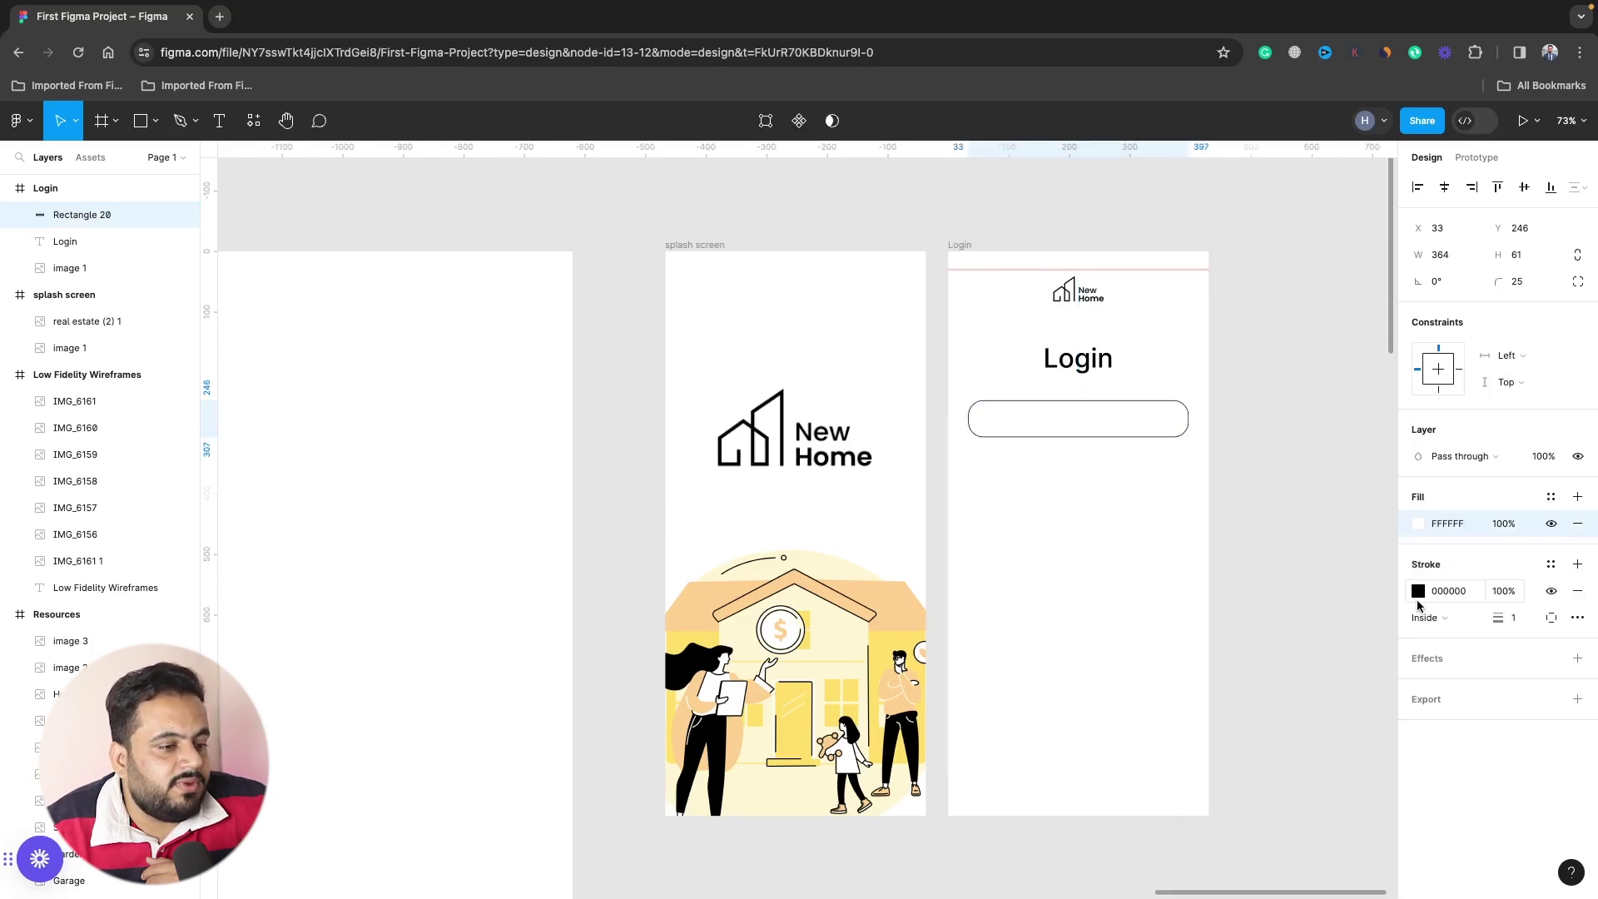
pyautogui.click(1419, 591)
pyautogui.moveTo(1214, 493); pyautogui.dragTo(1193, 511)
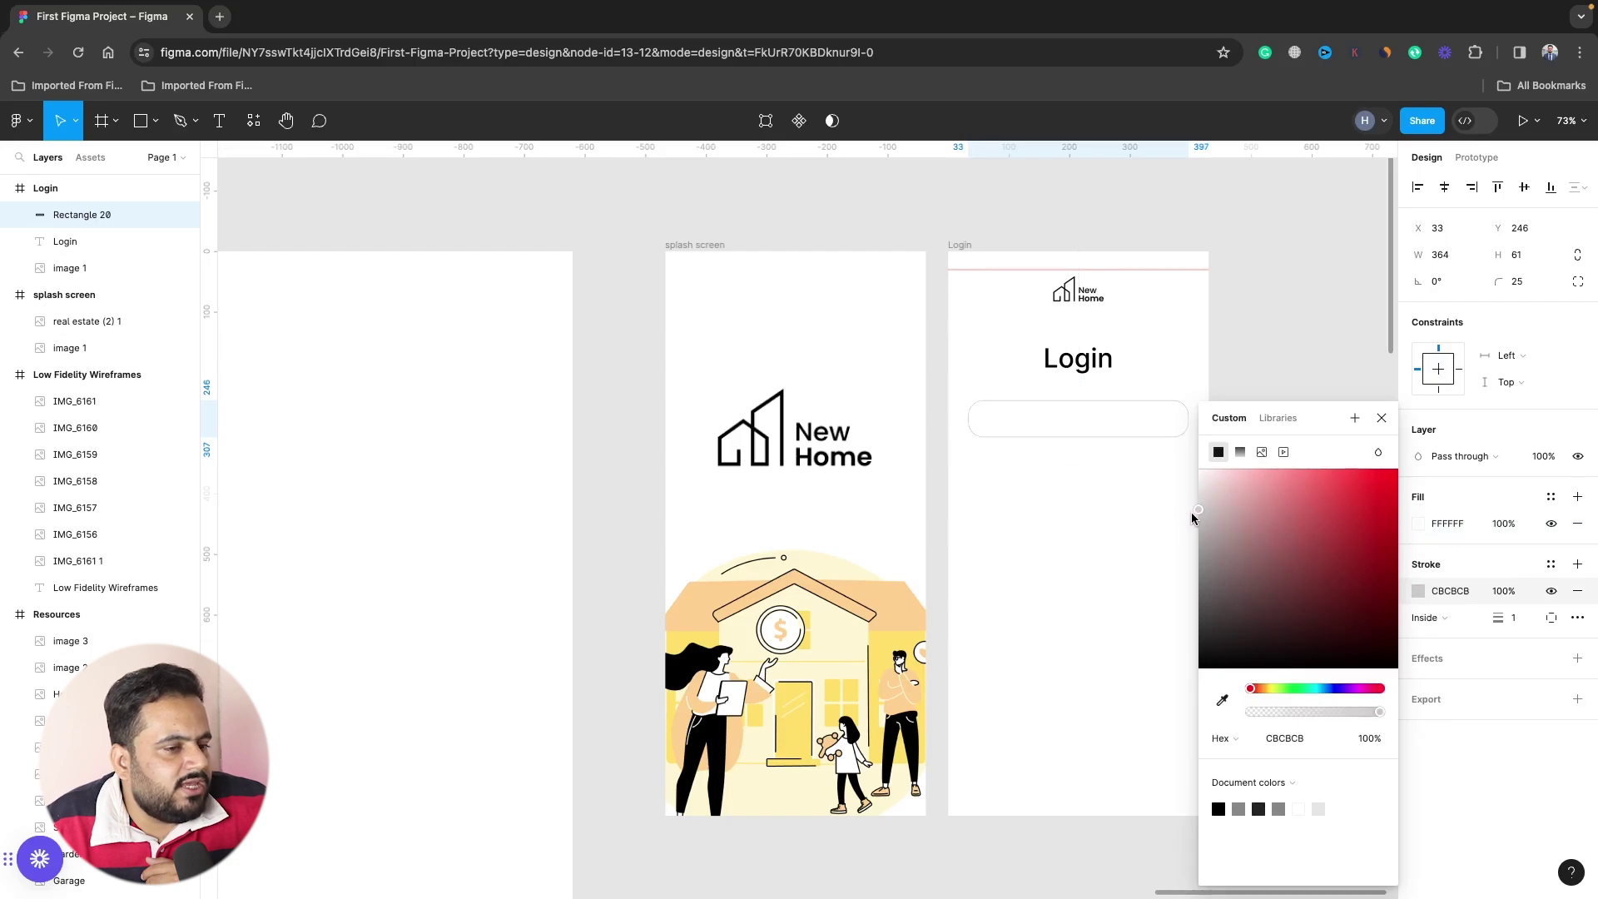
pyautogui.click(1066, 569)
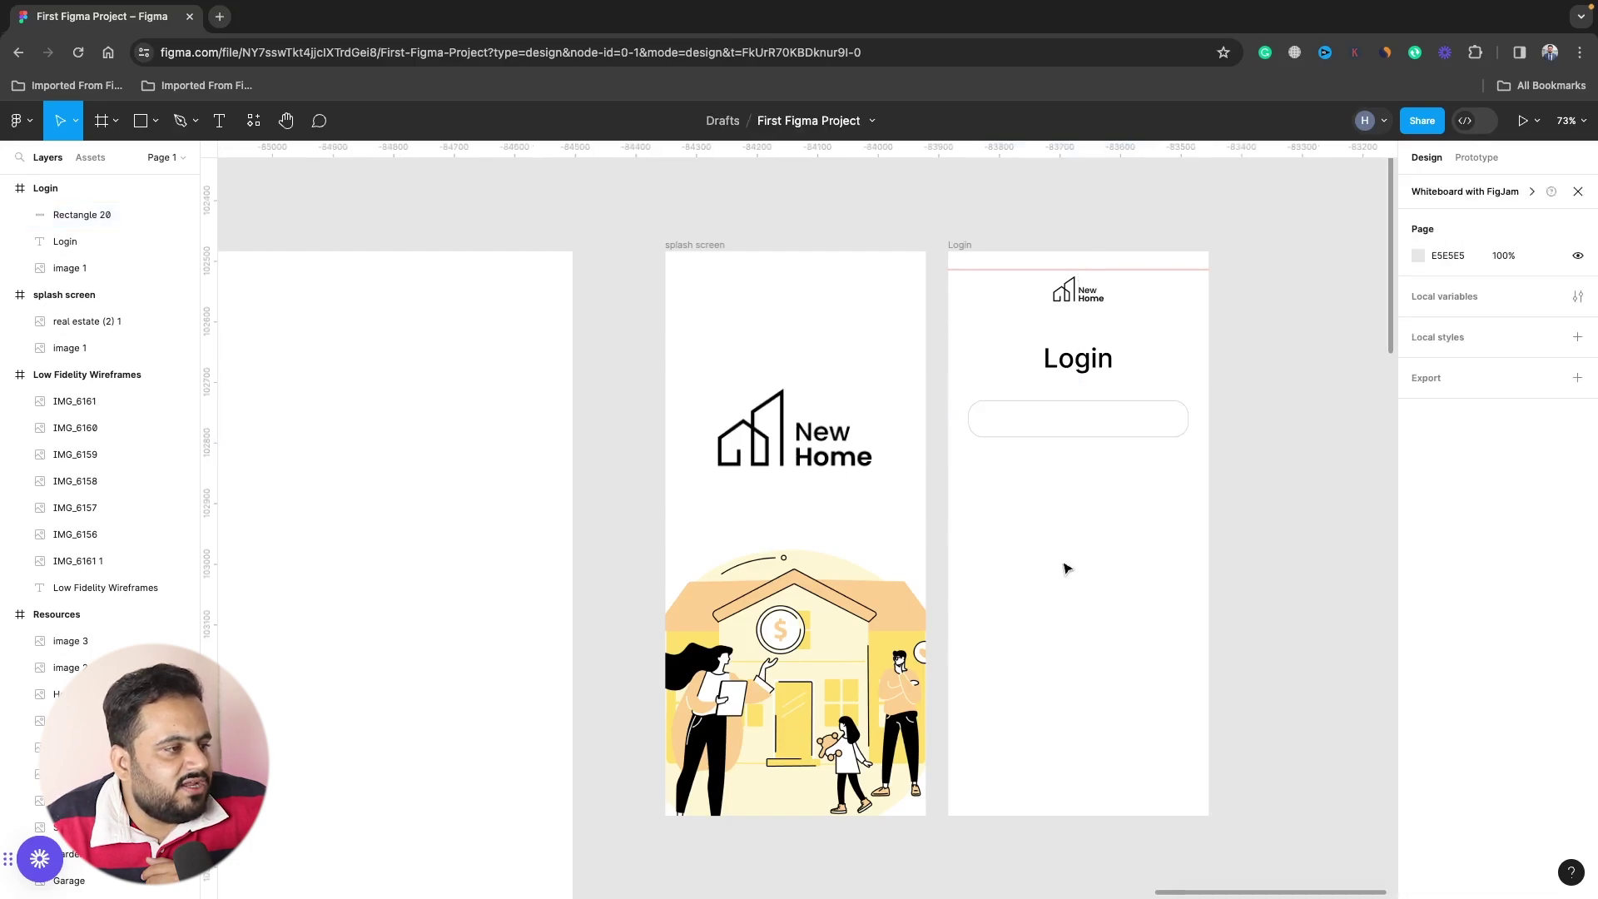
pyautogui.click(1138, 428)
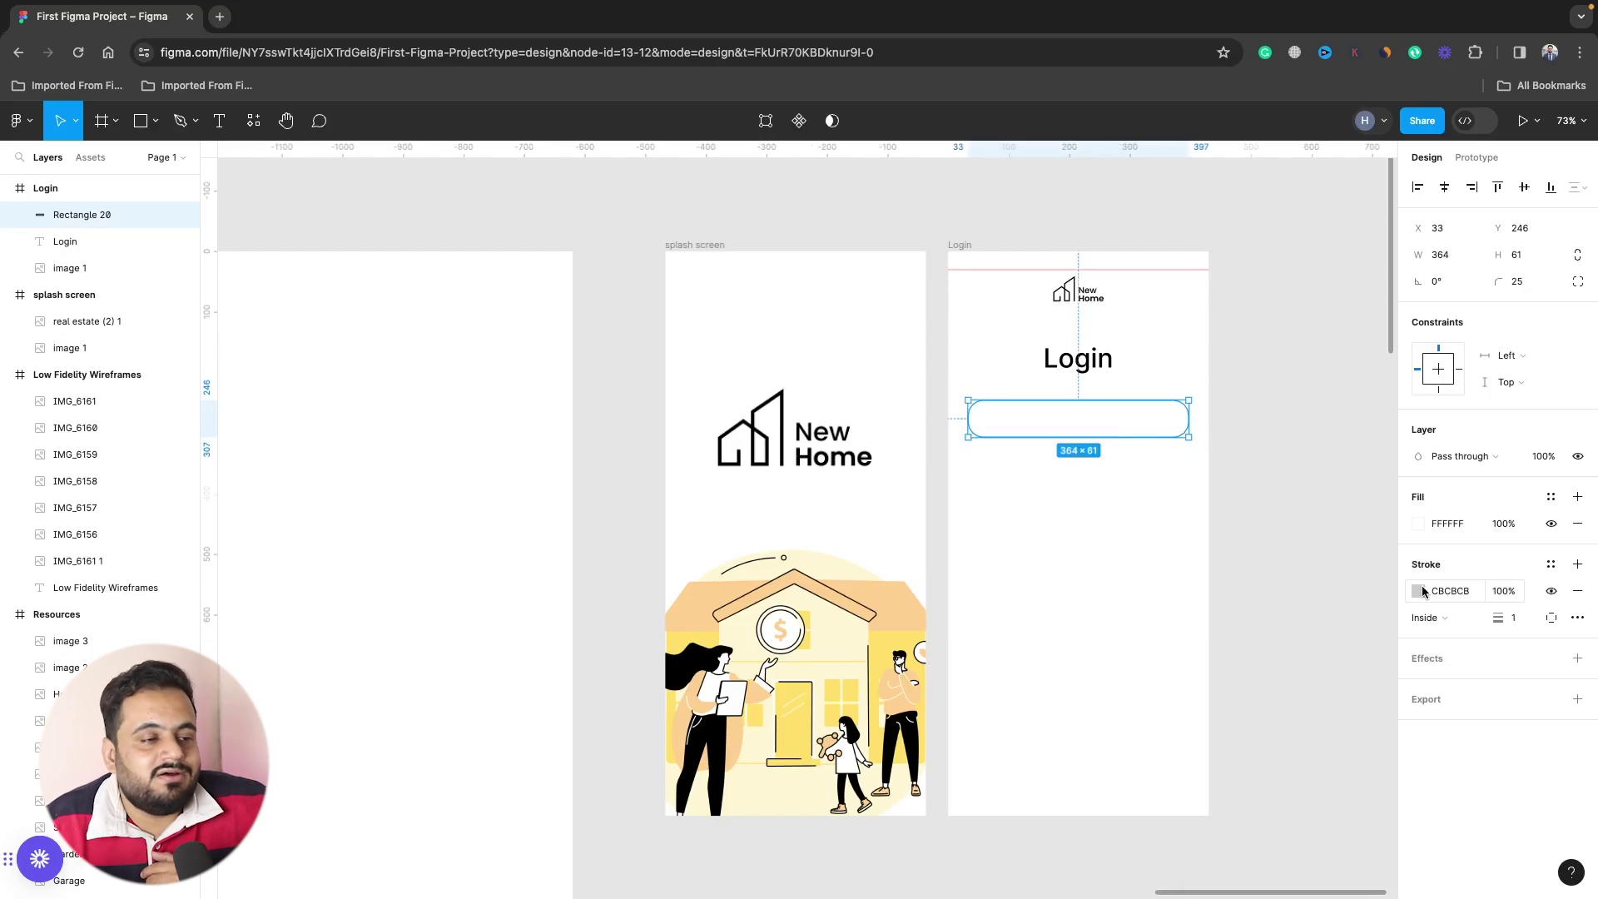
# Add a shadow effect, try Inner shadow, then remove the effect.
pyautogui.click(1577, 659)
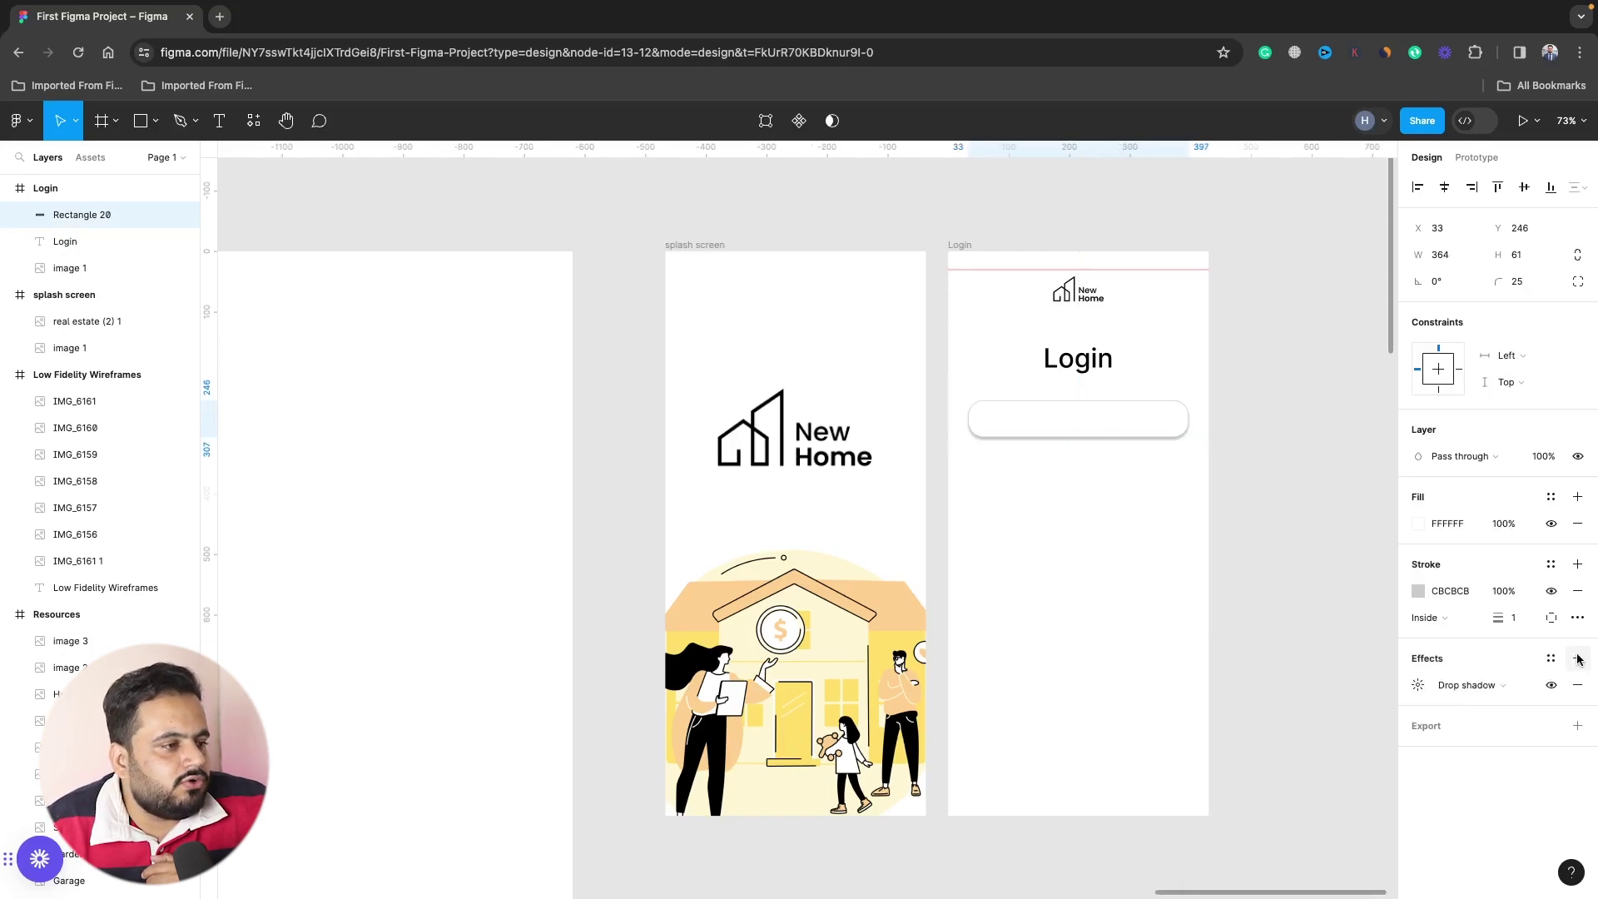
pyautogui.click(1475, 687)
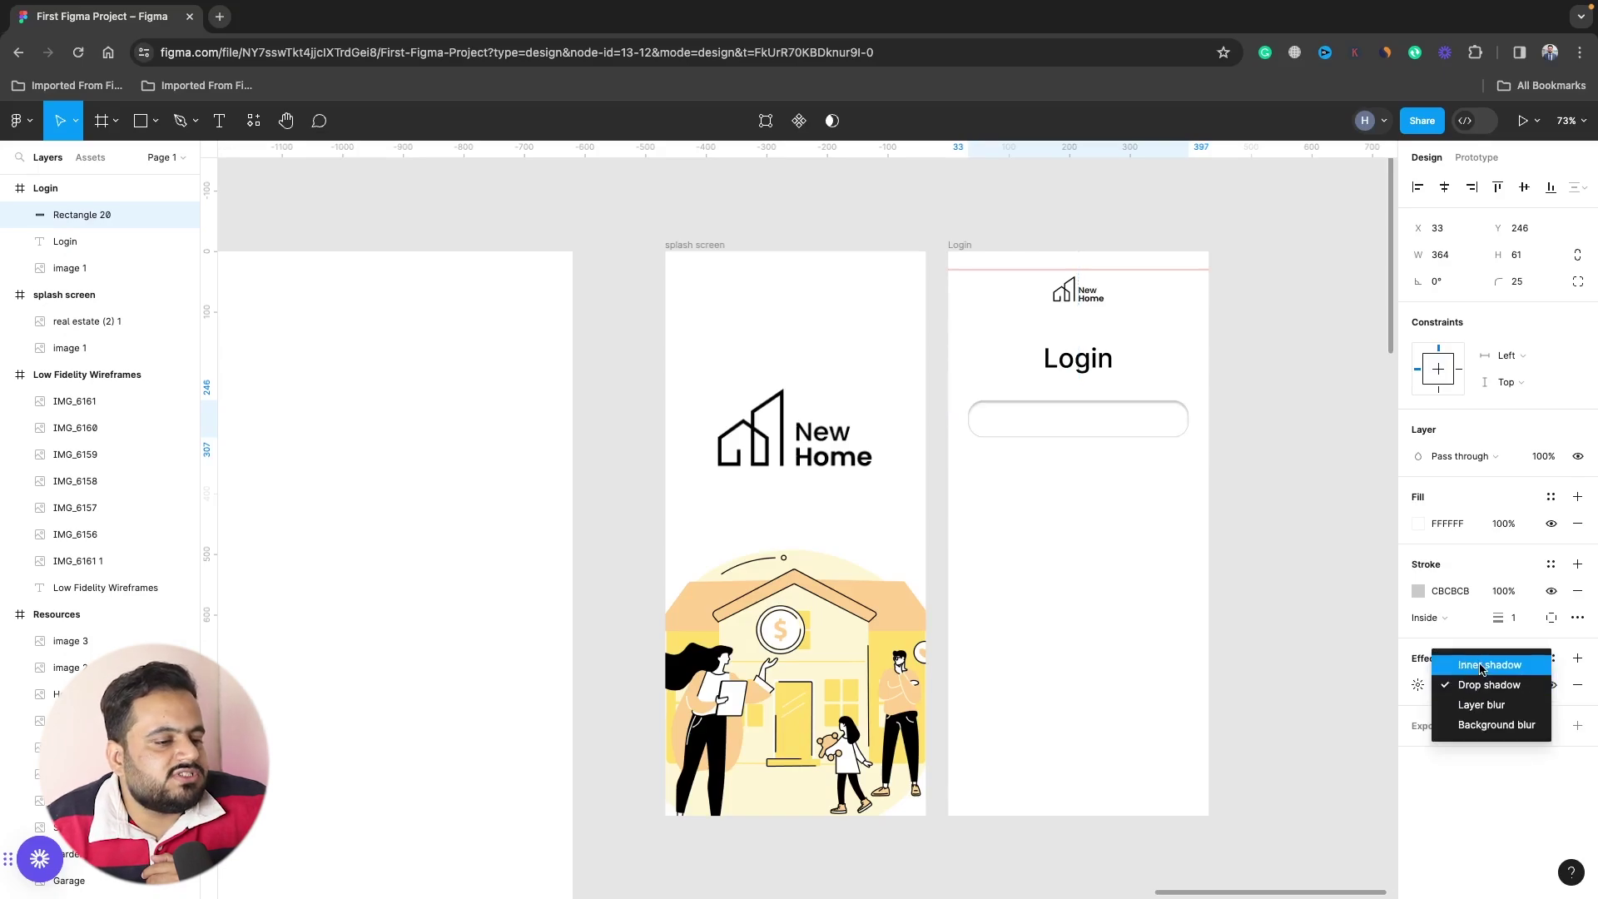
pyautogui.click(1480, 666)
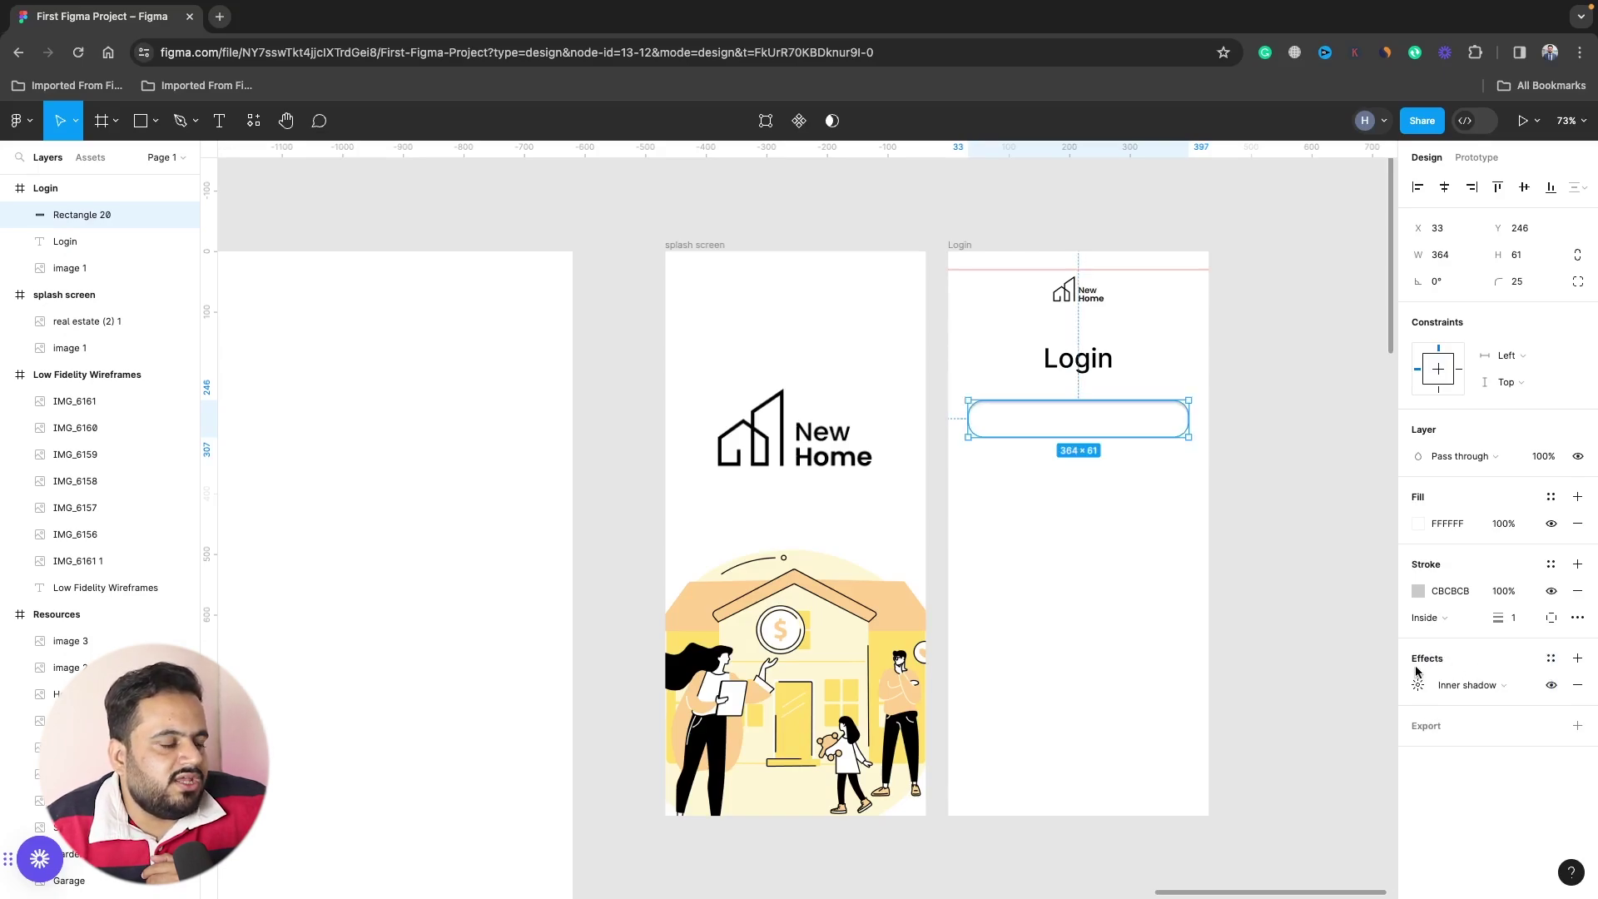
pyautogui.click(1586, 686)
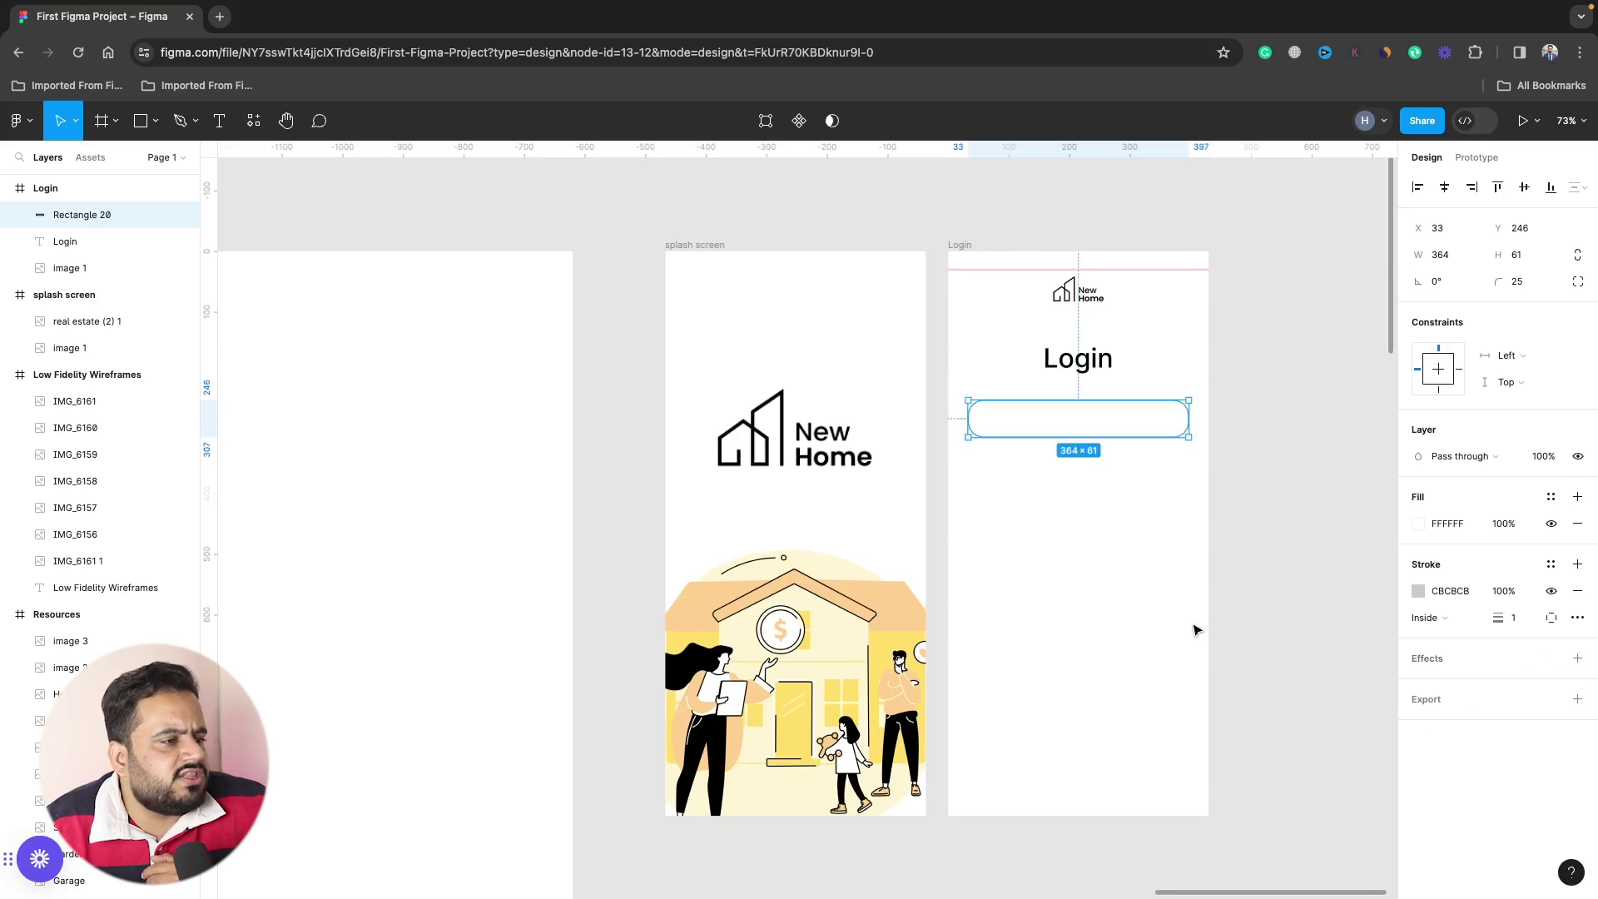
pyautogui.click(1198, 631)
pyautogui.click(1178, 420)
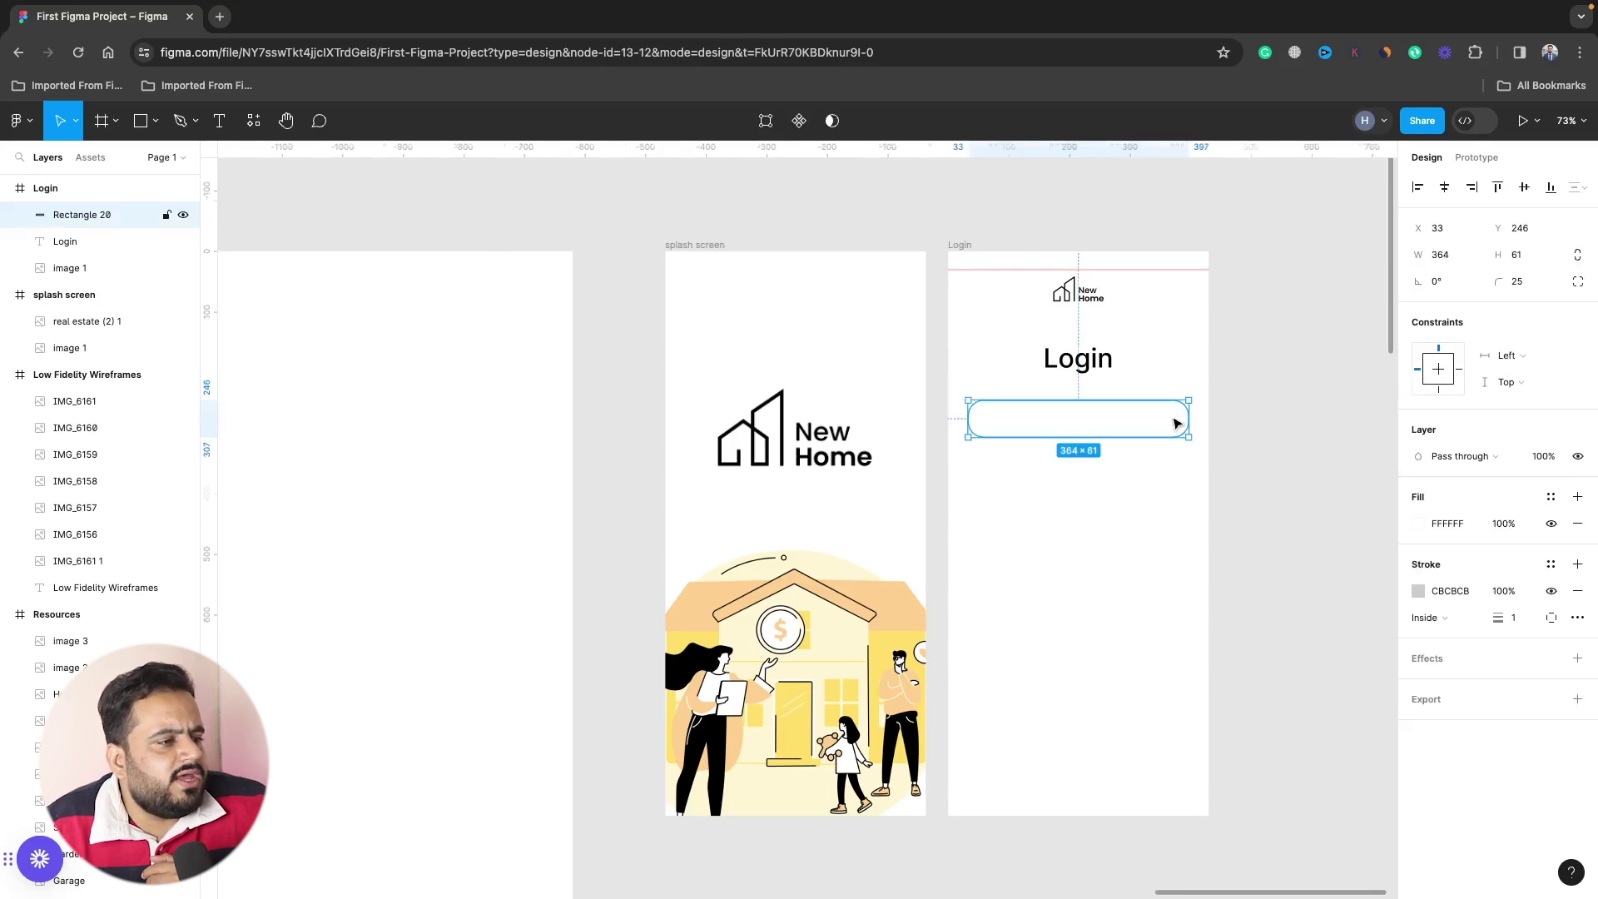
# Darken the box outline to mid grey A6A6A6.
pyautogui.click(1417, 591)
pyautogui.moveTo(1215, 529); pyautogui.dragTo(1168, 553)
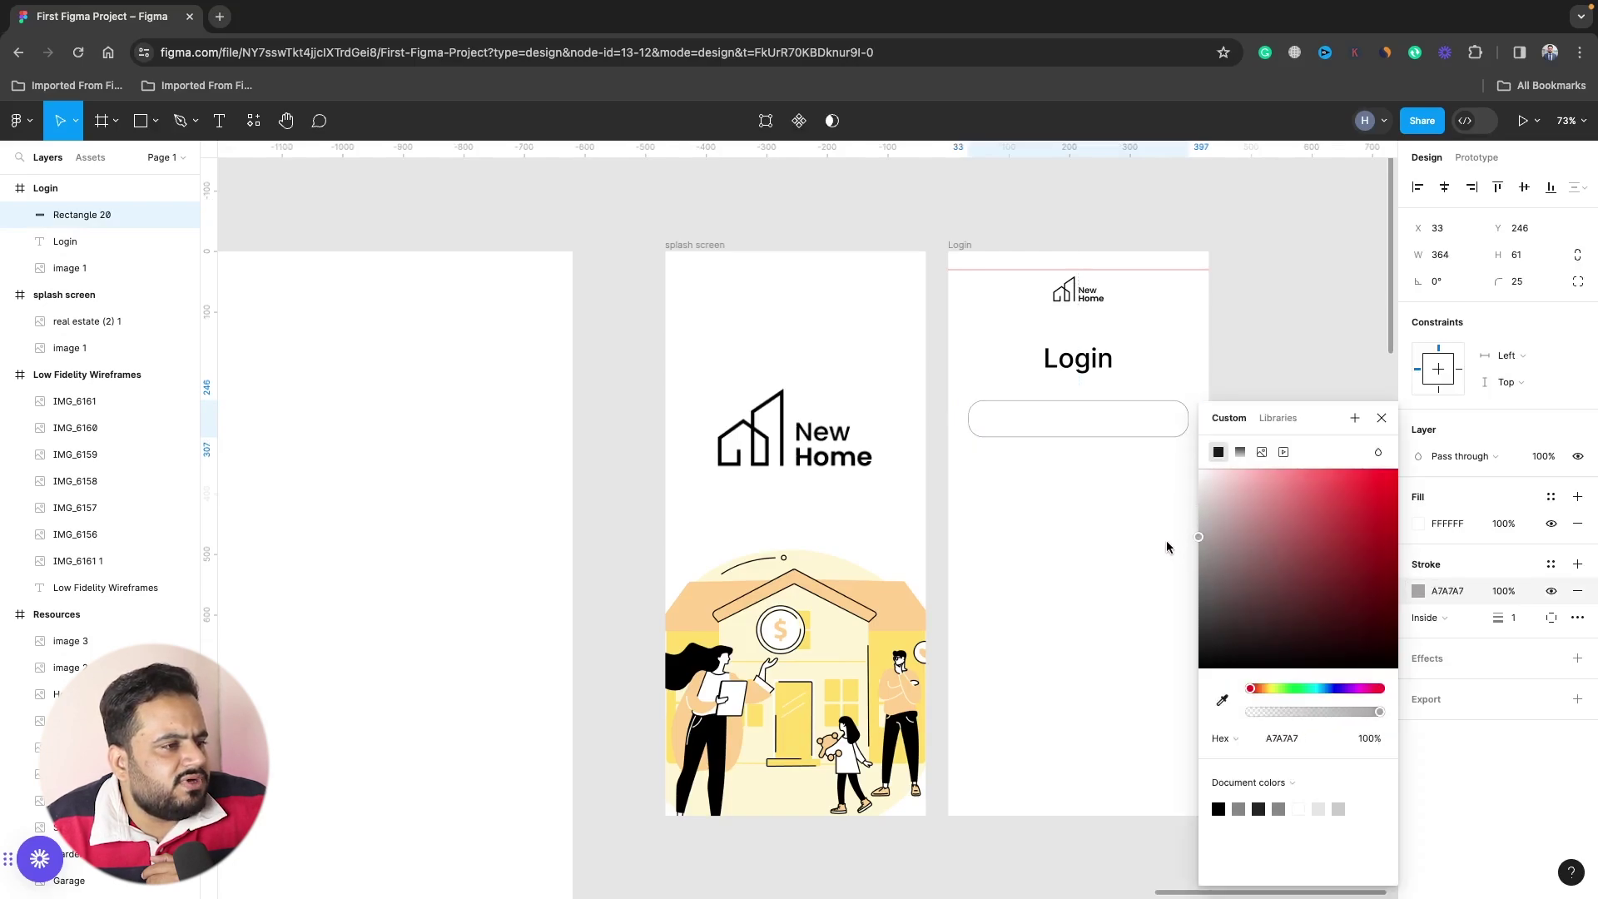
pyautogui.click(1086, 537)
pyautogui.click(1089, 429)
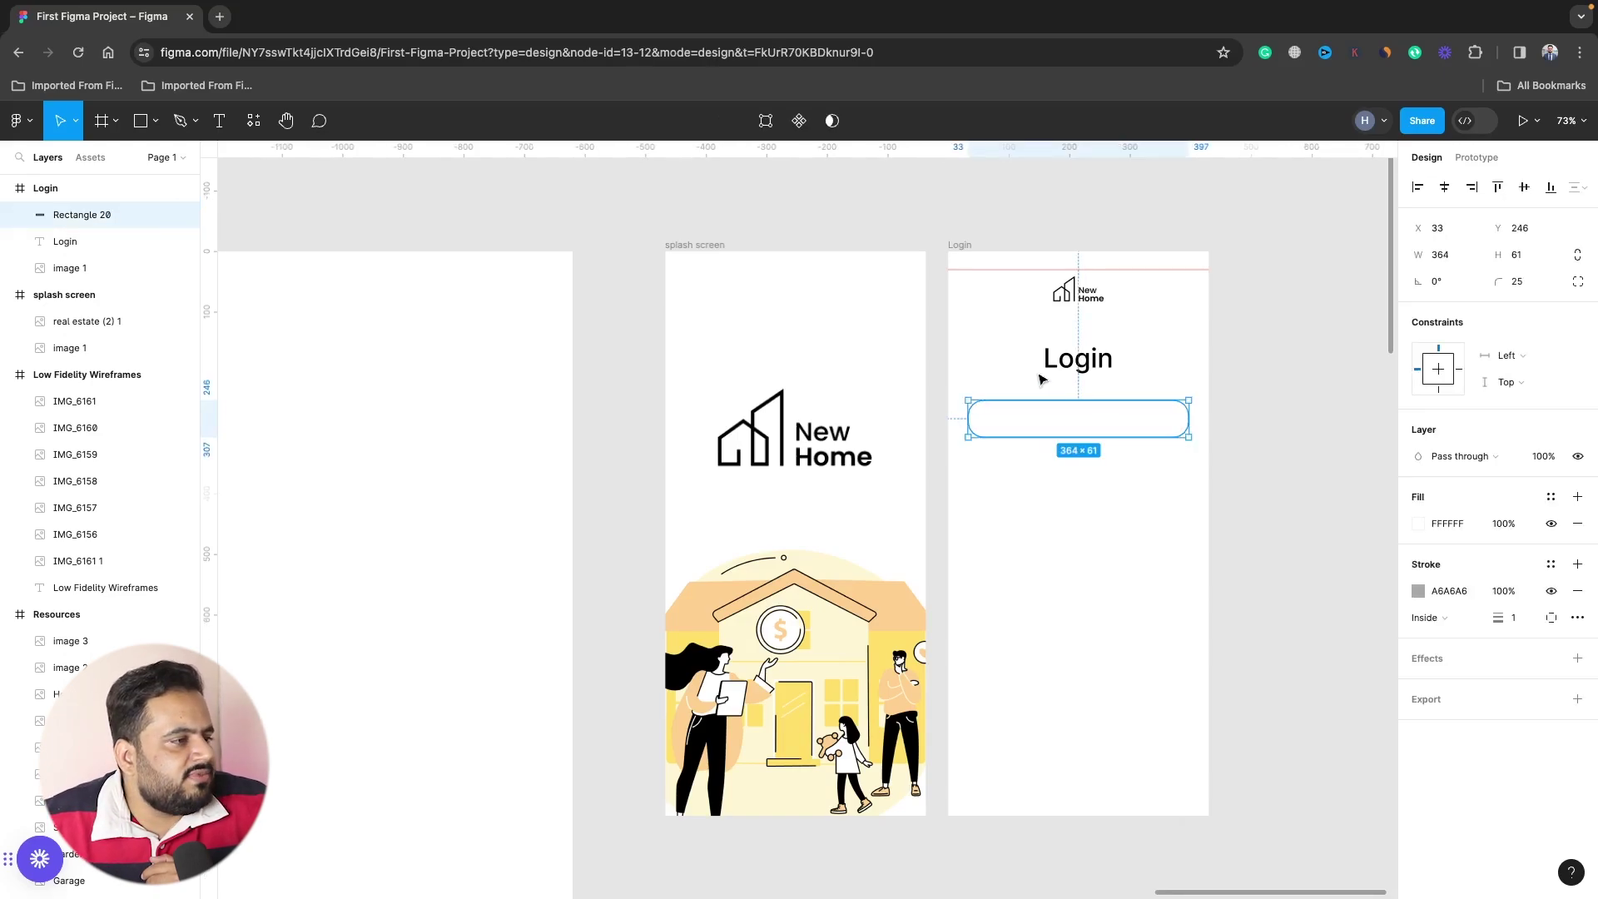
pyautogui.click(1064, 372)
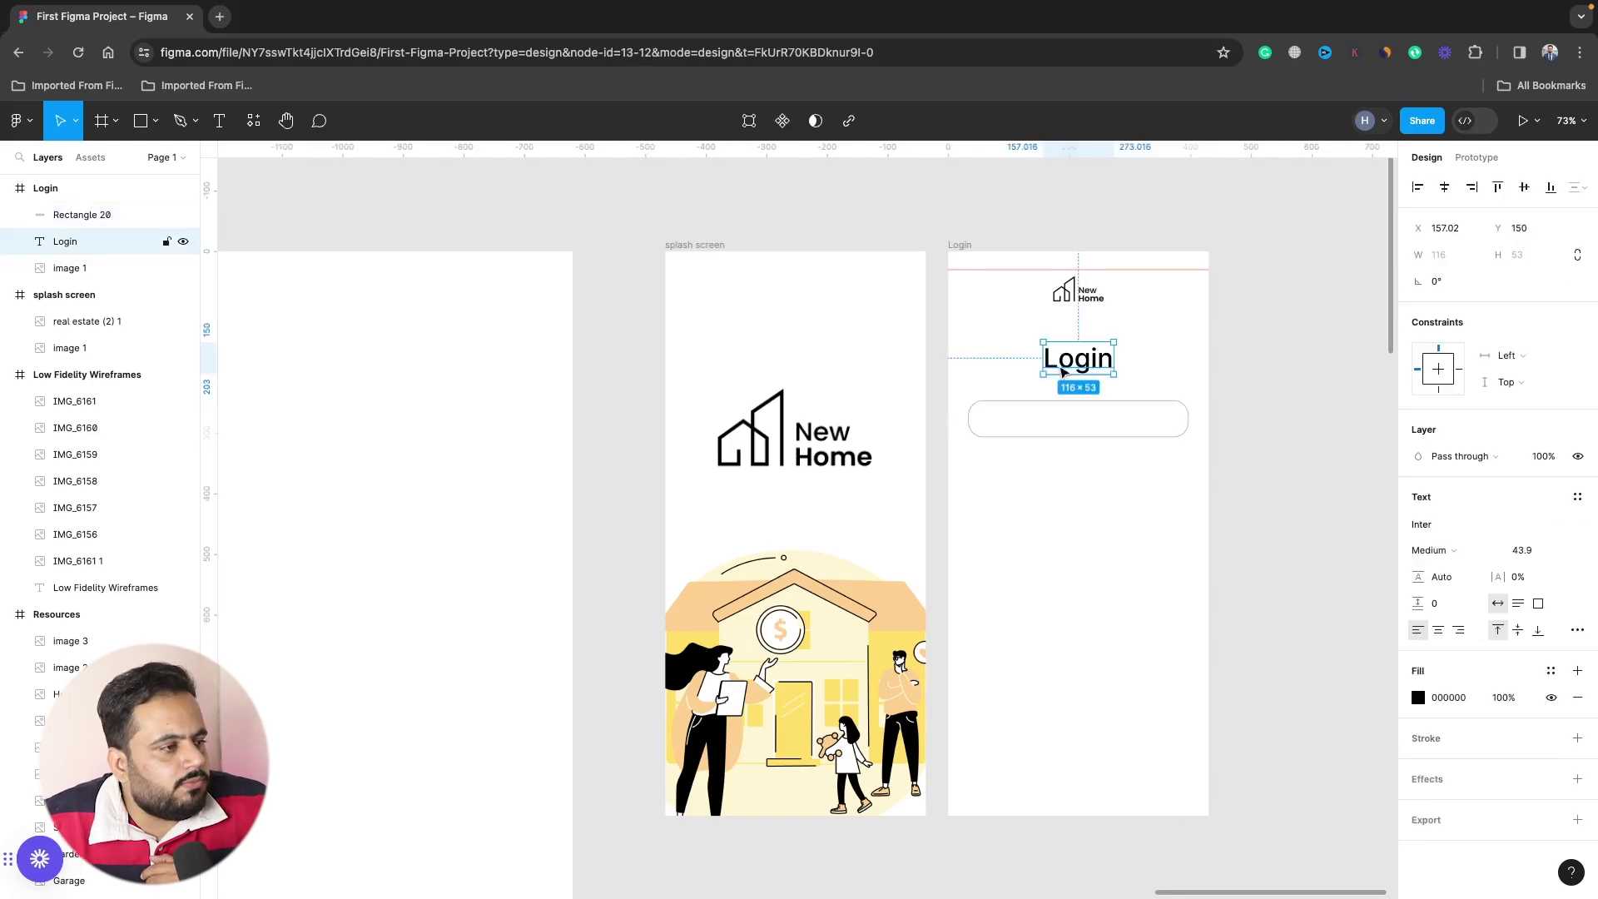
# Copy the Login text in front of the box and make it 'Enter Your ID' in Light weight.
pyautogui.moveTo(1075, 363); pyautogui.dragTo(1029, 427)
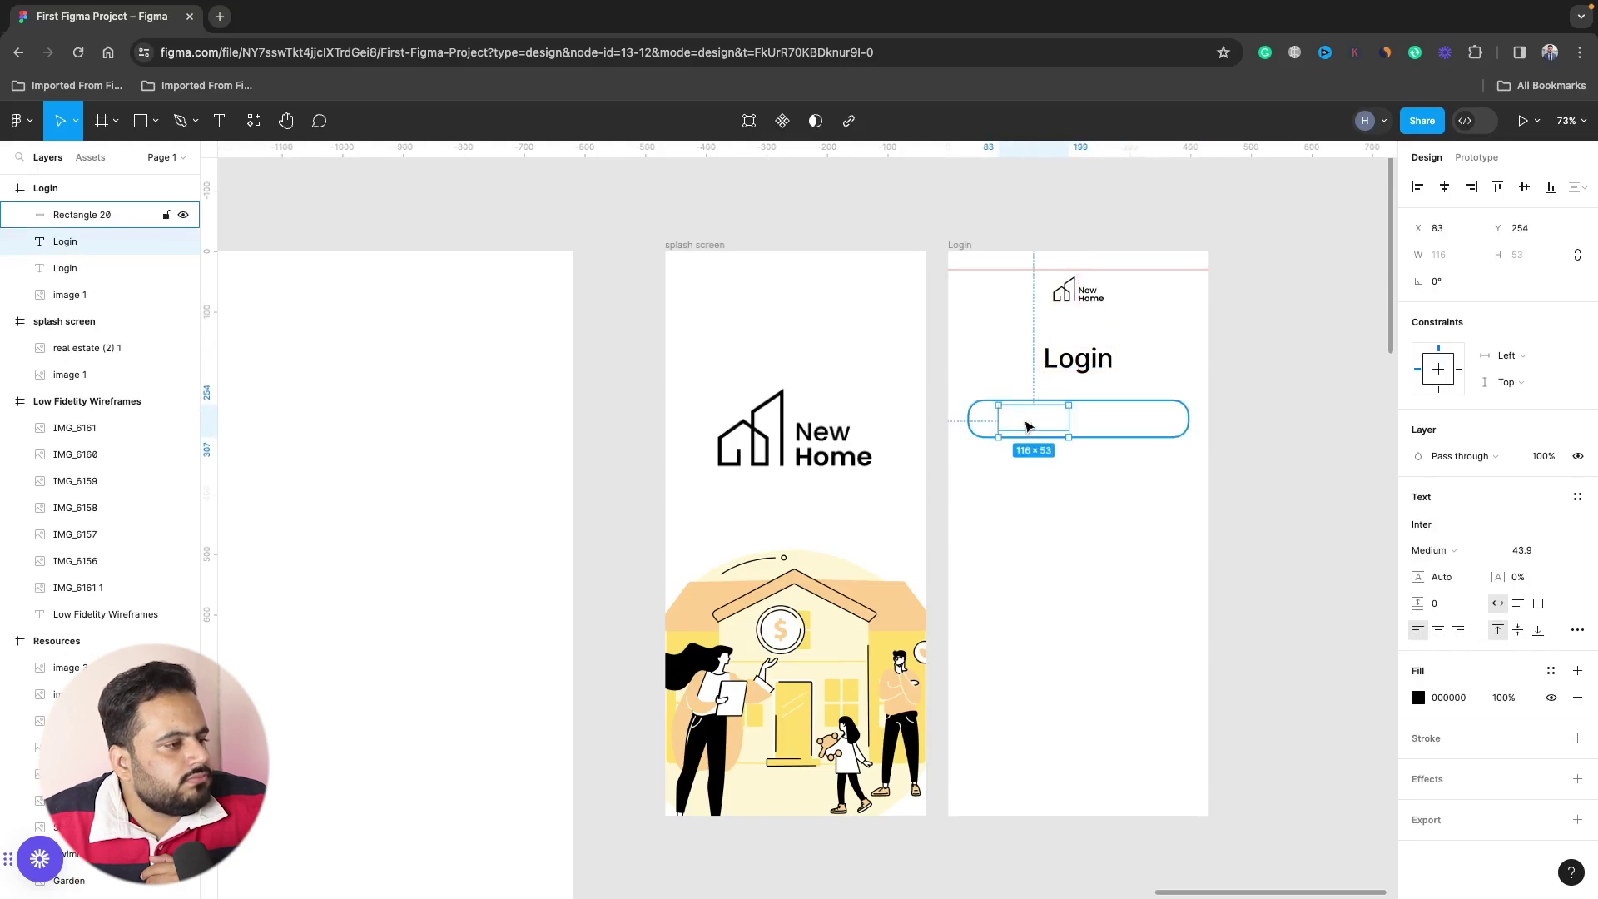
pyautogui.rightClick(1029, 427)
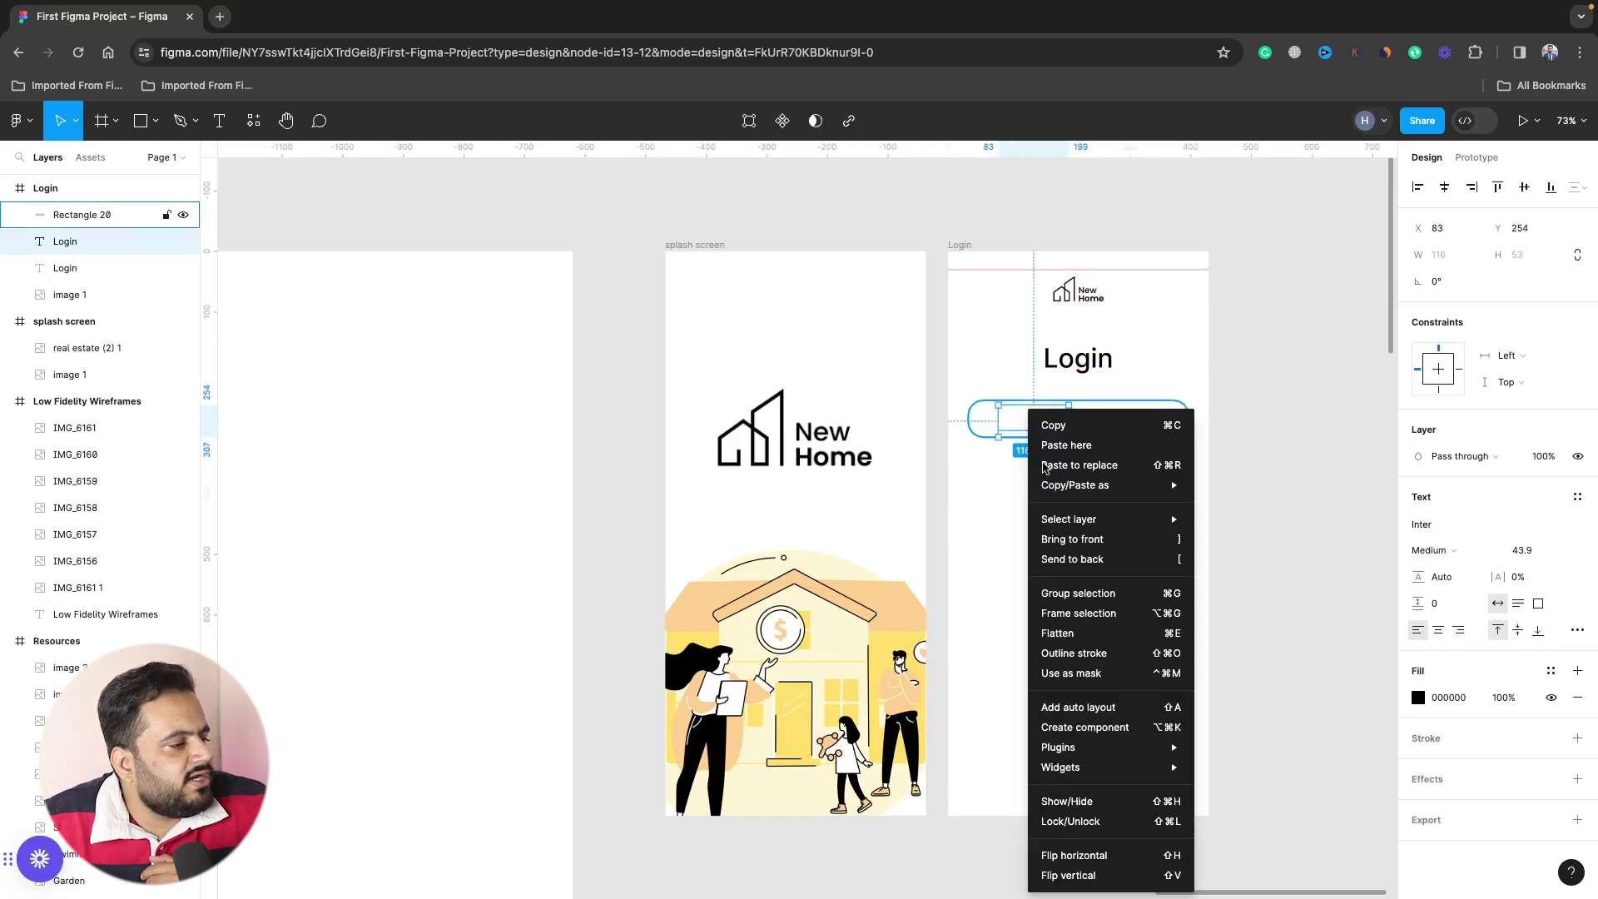
pyautogui.click(1095, 547)
pyautogui.doubleClick(1032, 423)
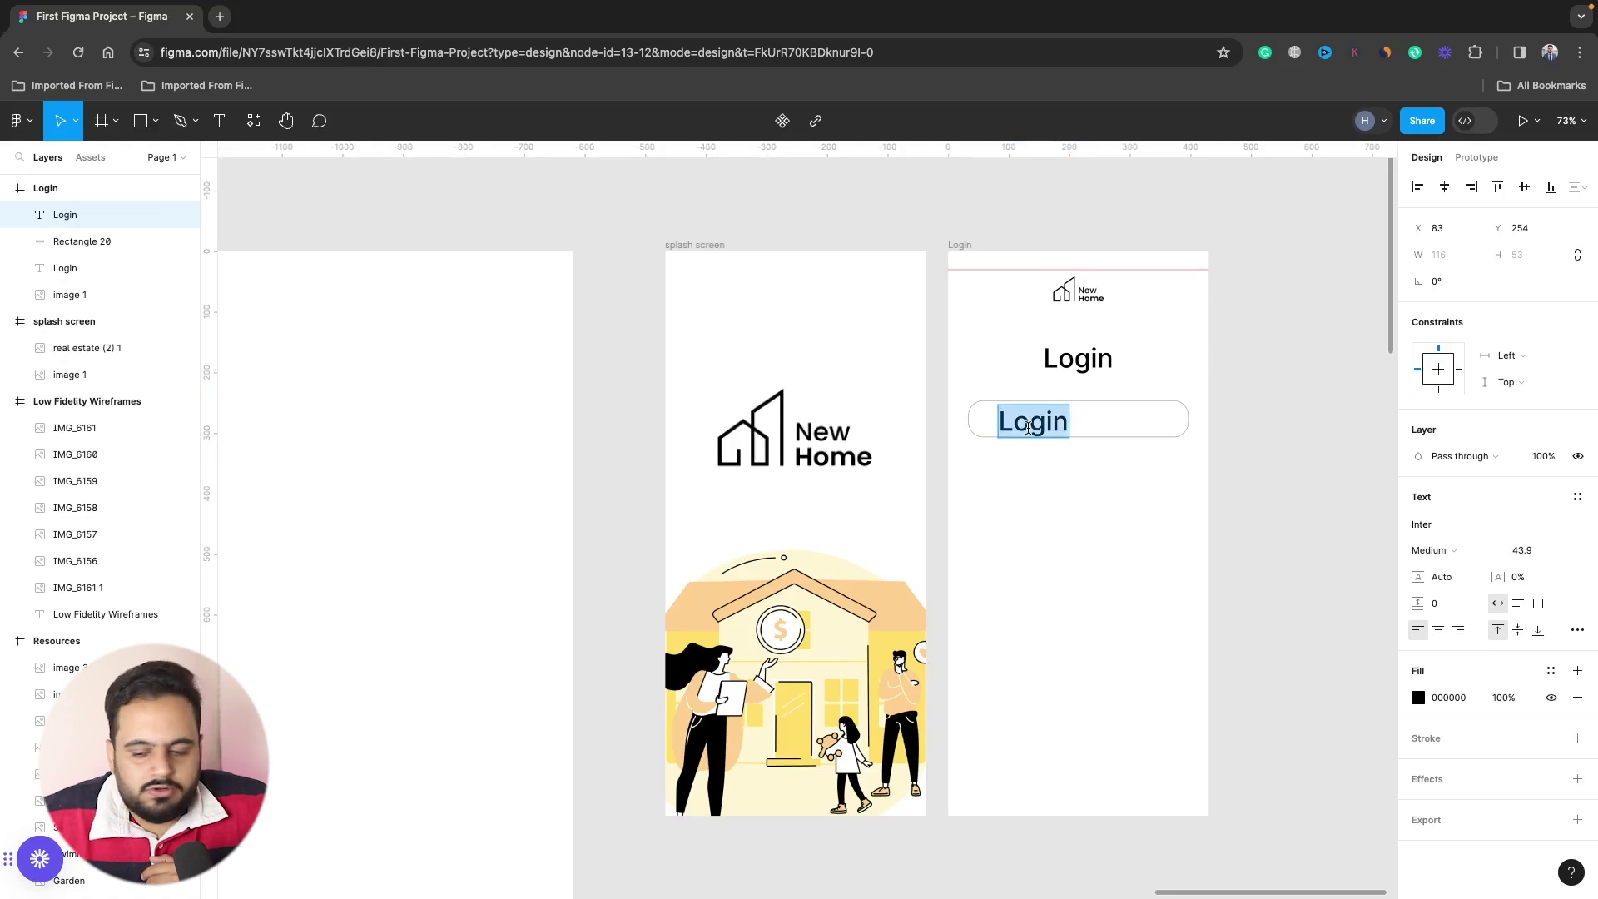
pyautogui.write('Ent')
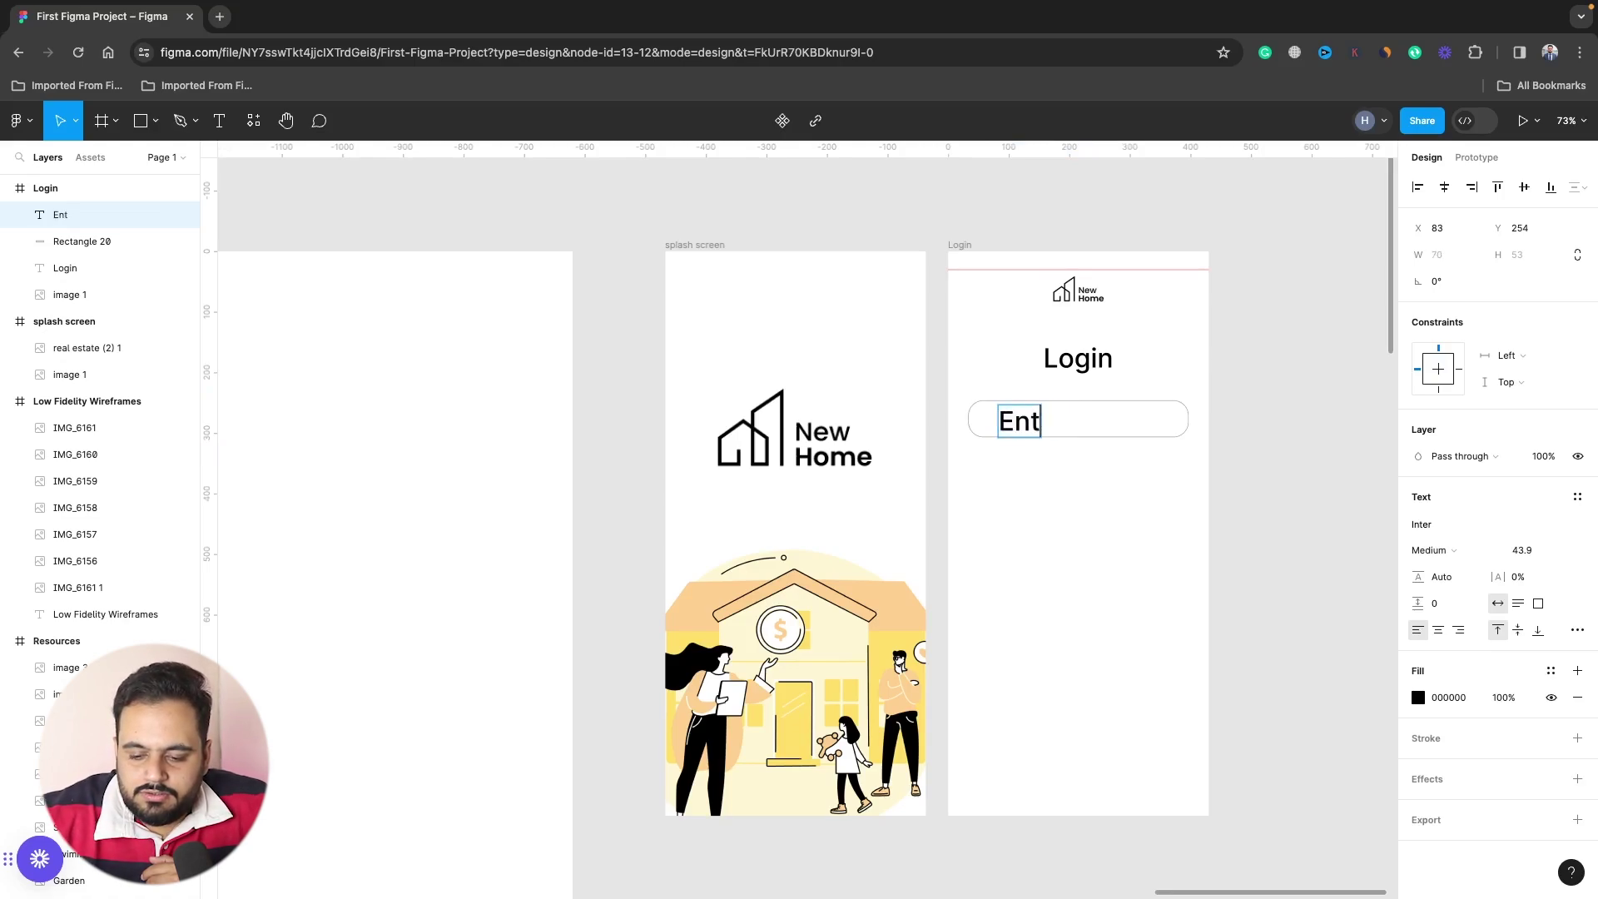
pyautogui.write('er You')
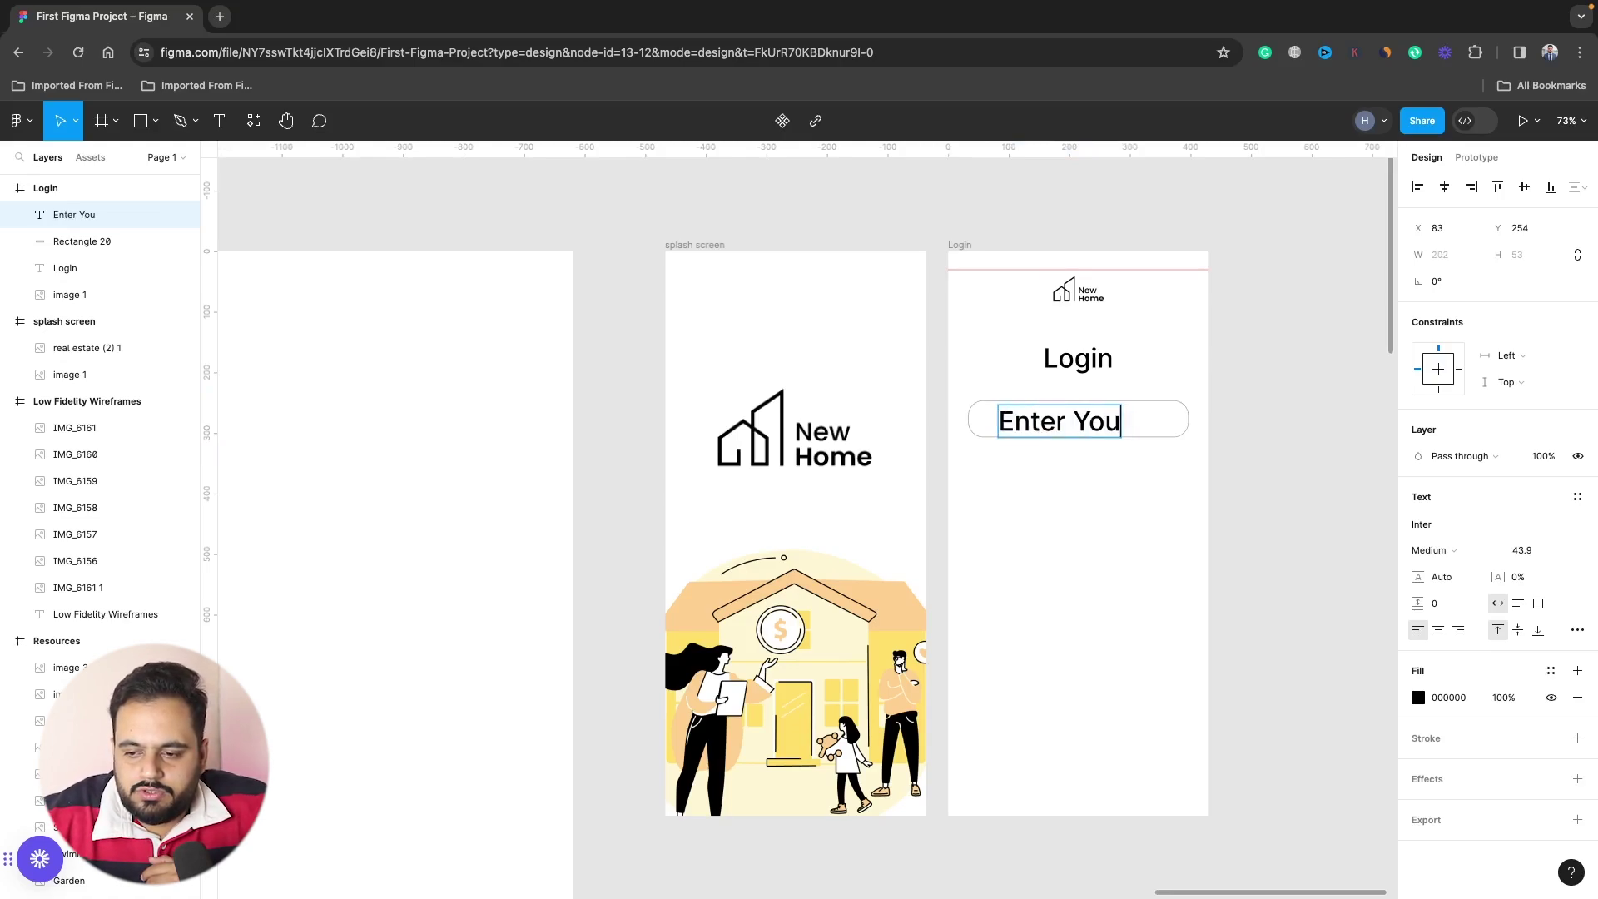
pyautogui.write('r I')
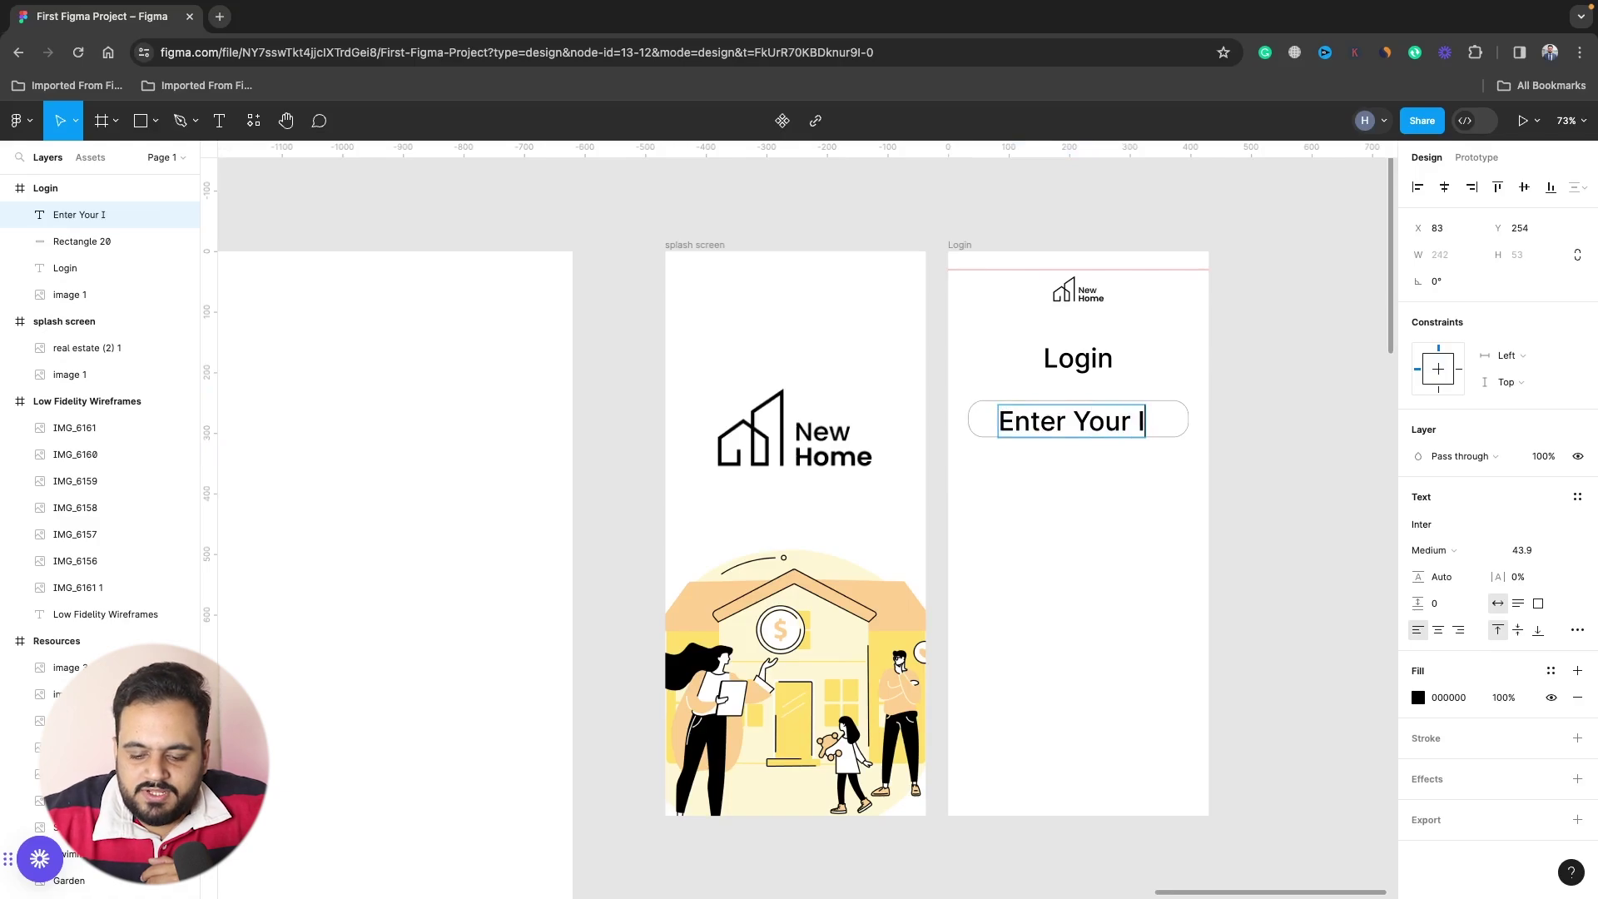
pyautogui.write('D')
pyautogui.press('Escape')
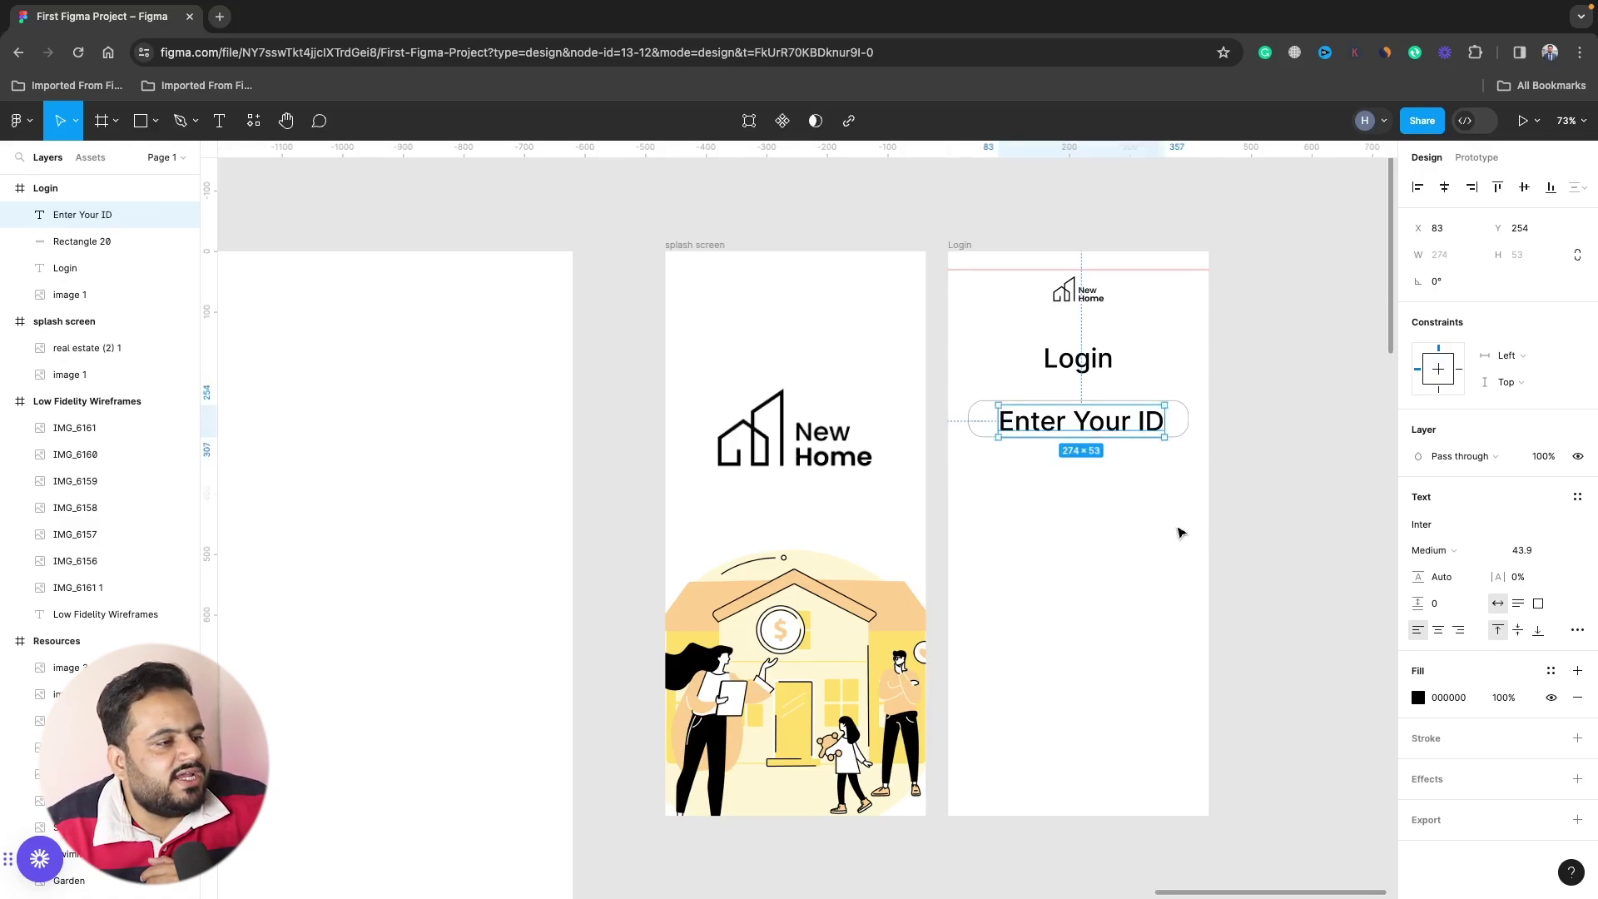
pyautogui.click(1488, 550)
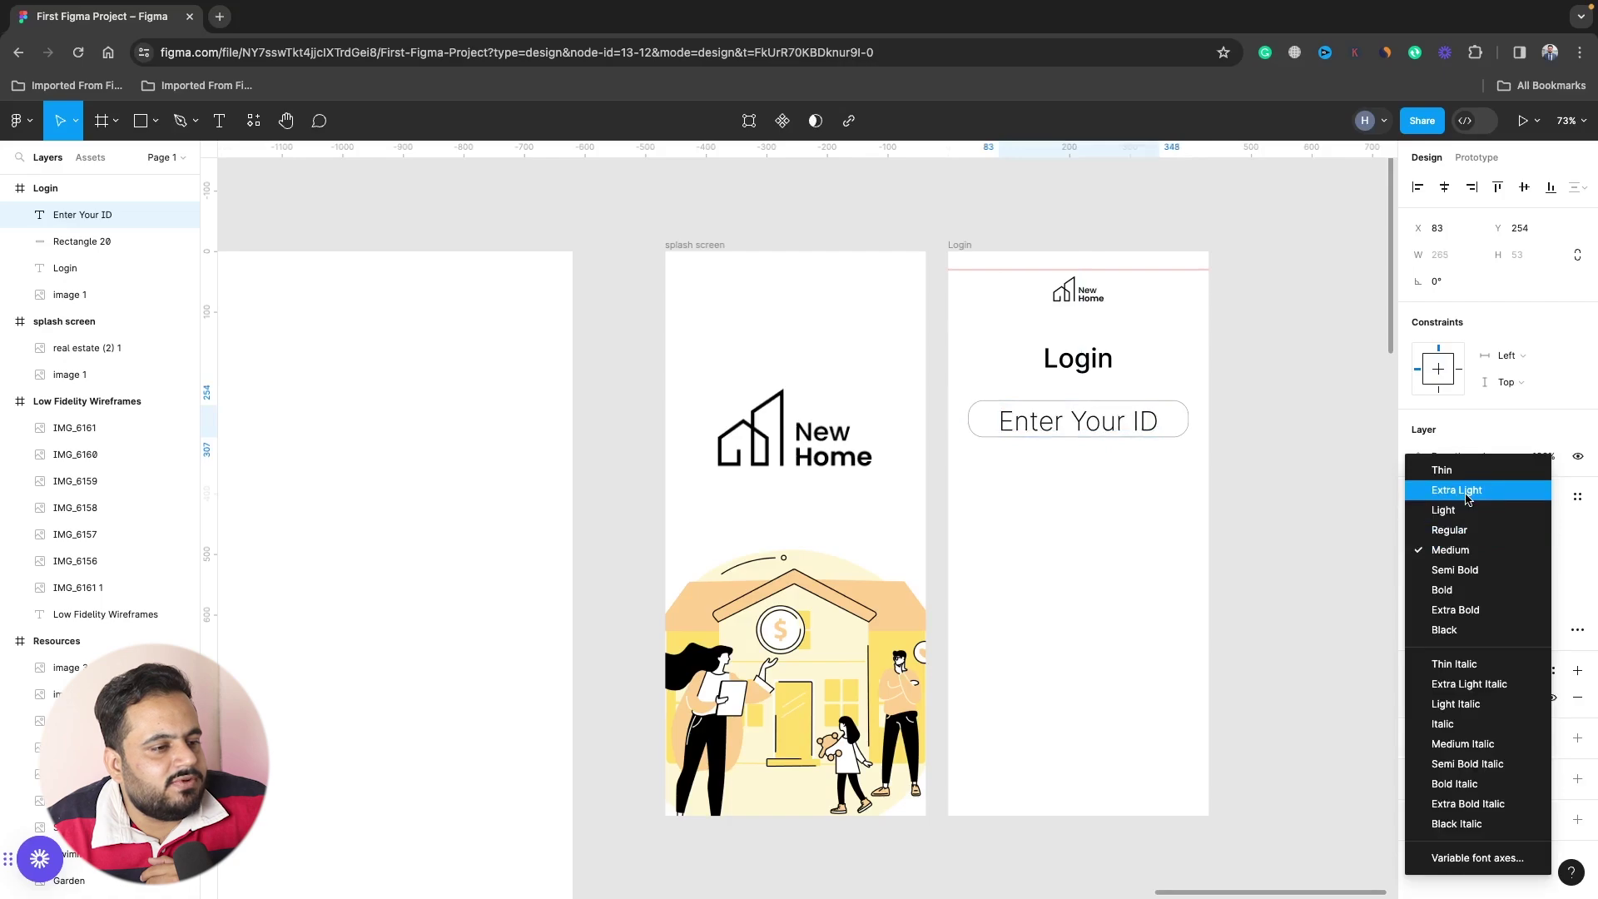
pyautogui.click(1464, 511)
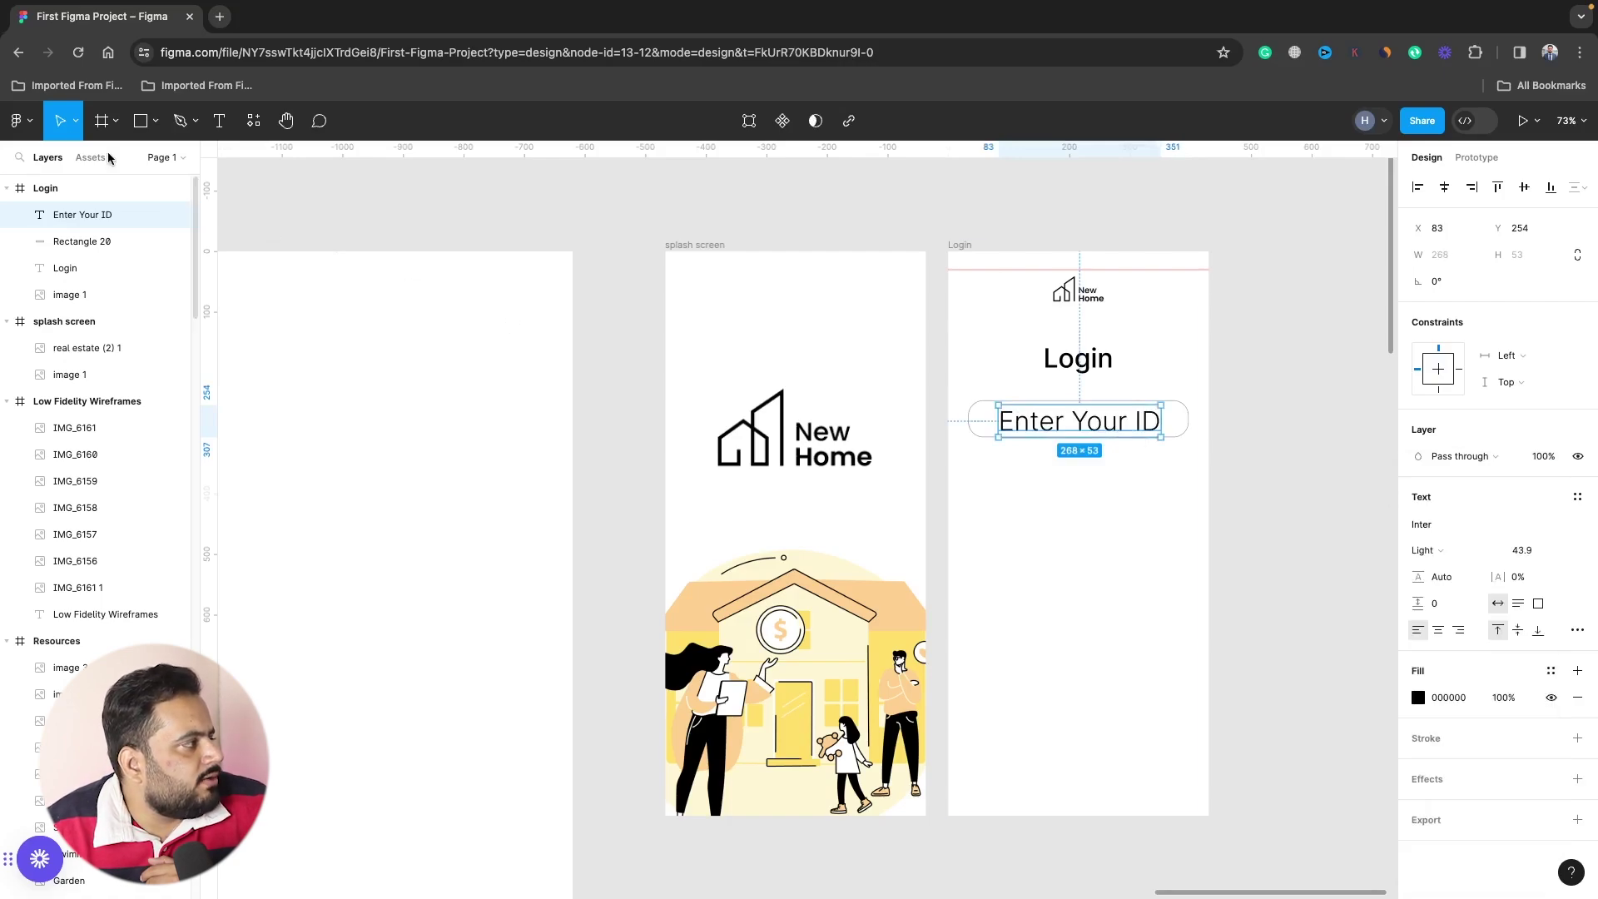
# Scale the placeholder down to 0.55x (147 × 29) to fit inside the box.
pyautogui.click(75, 121)
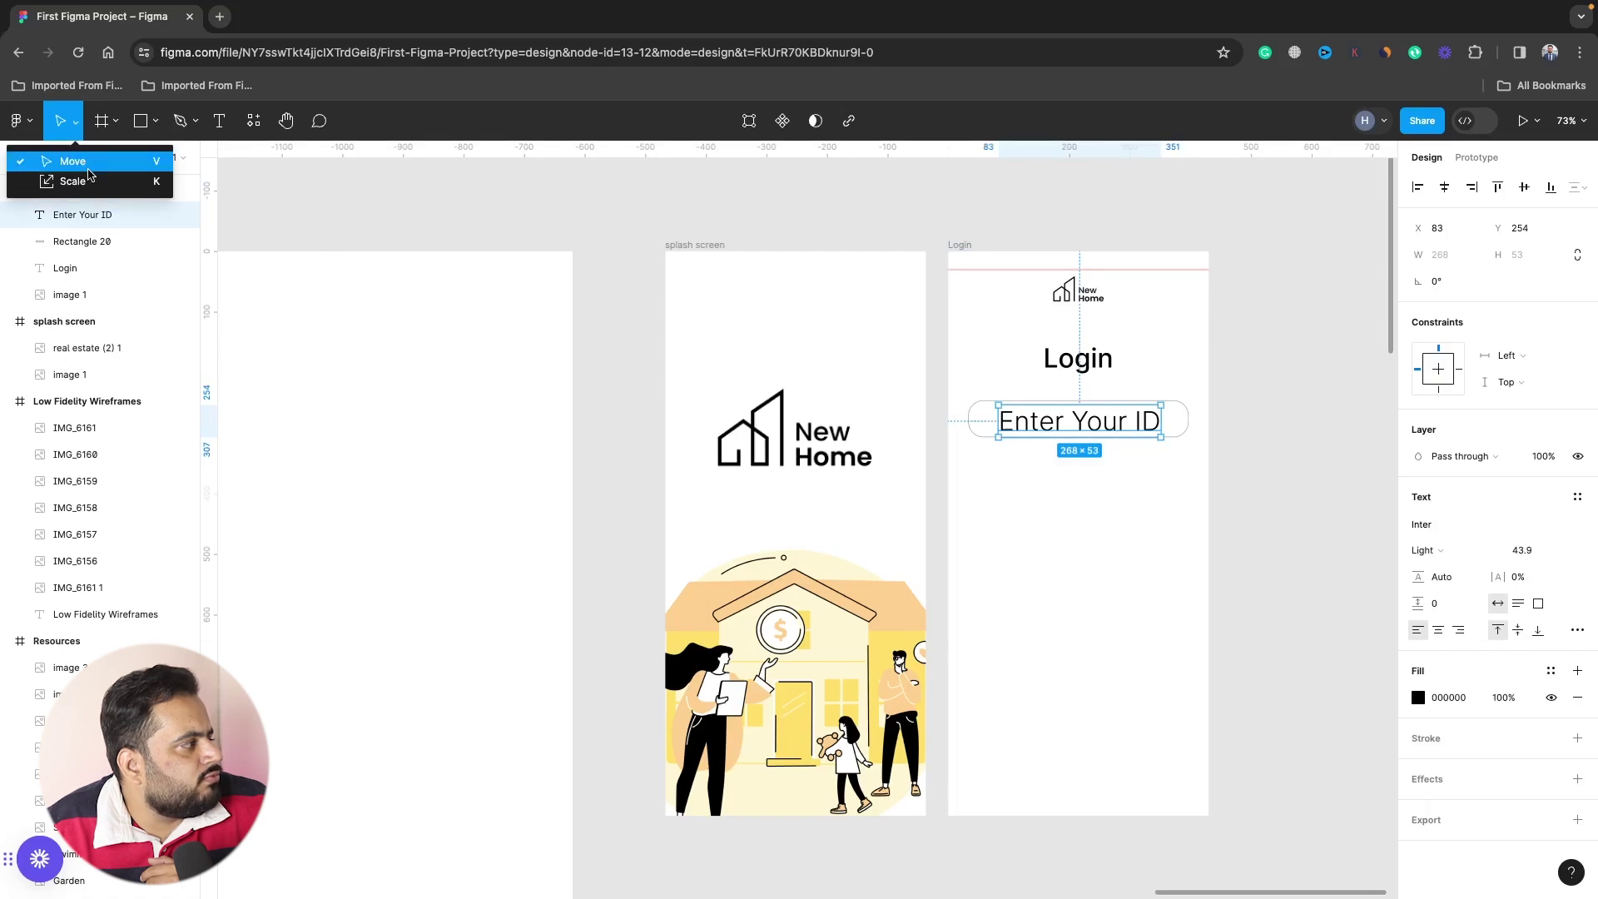
pyautogui.click(83, 176)
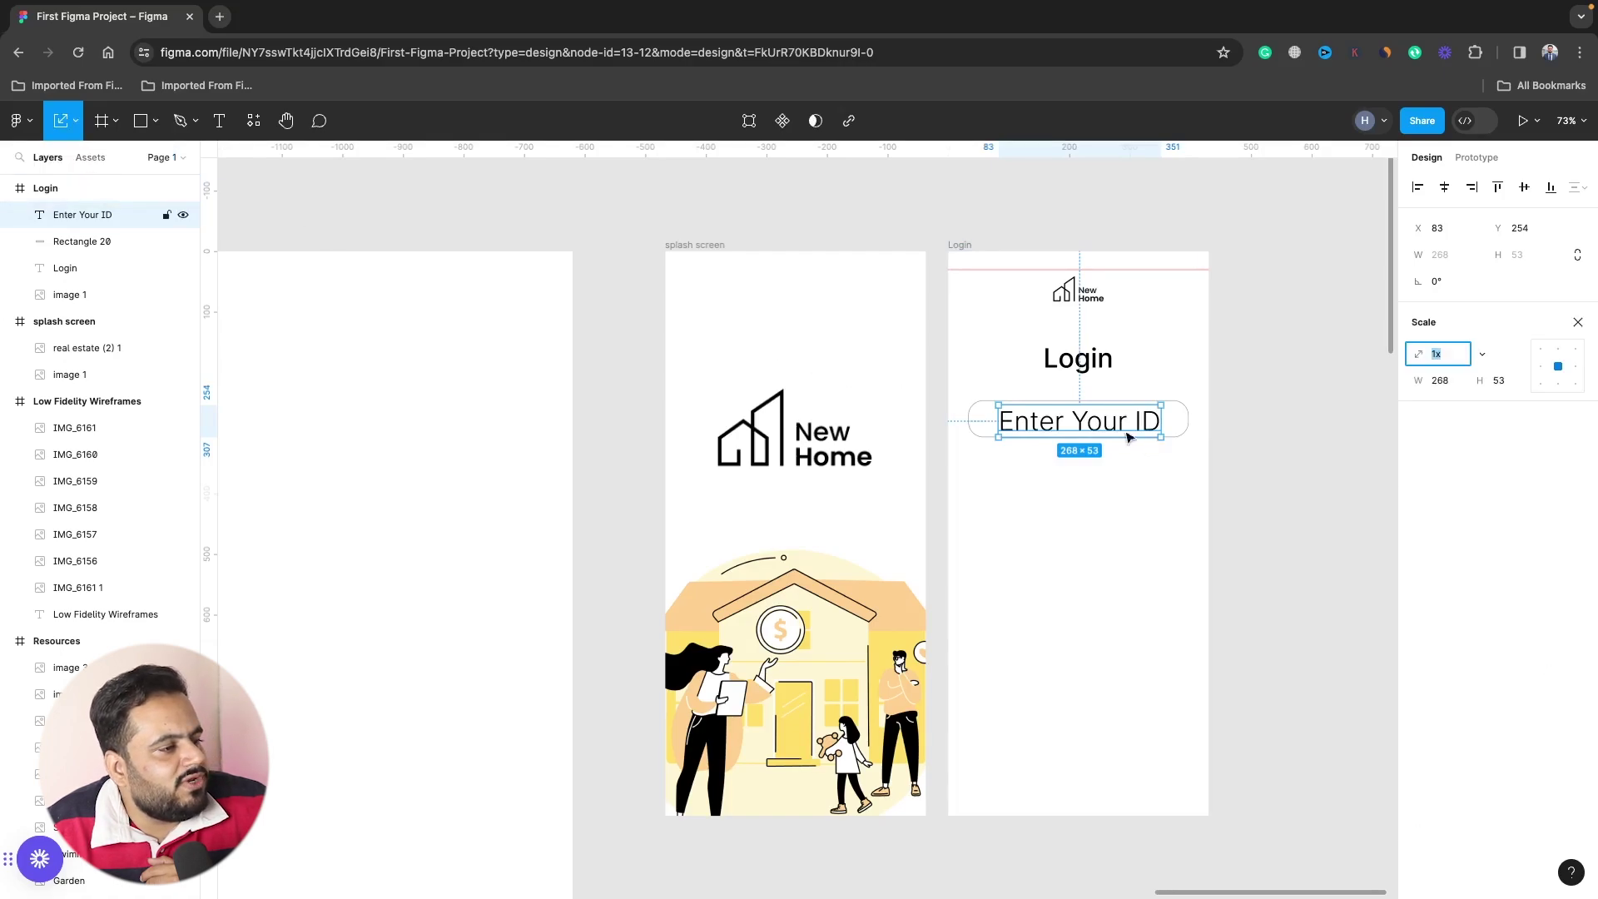
pyautogui.moveTo(1126, 437); pyautogui.dragTo(1062, 425)
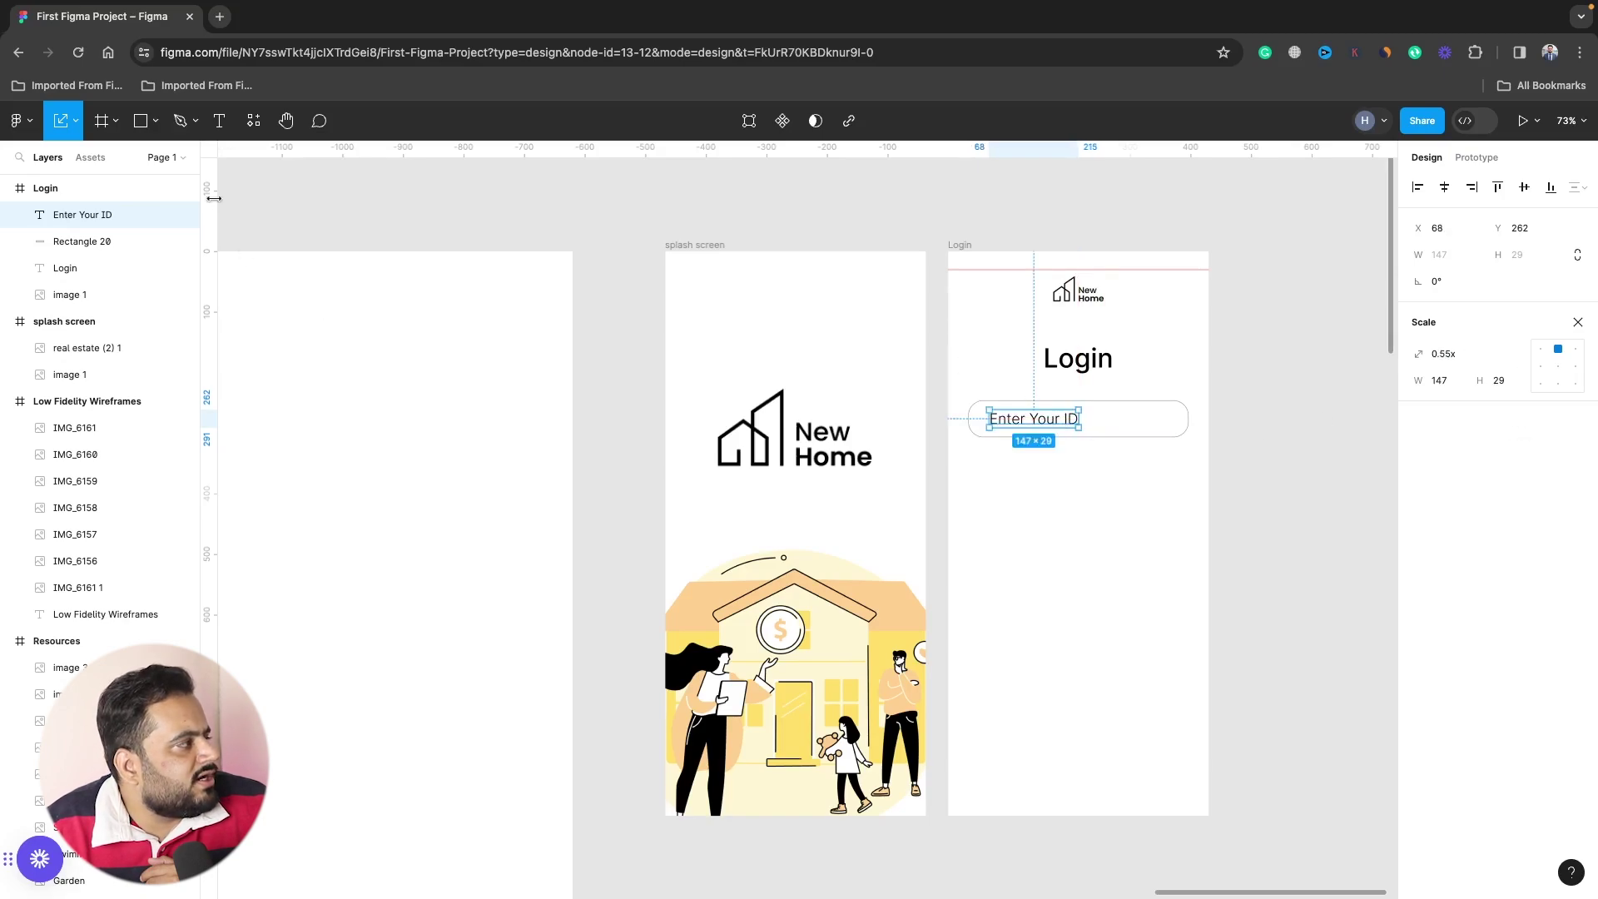
pyautogui.click(77, 124)
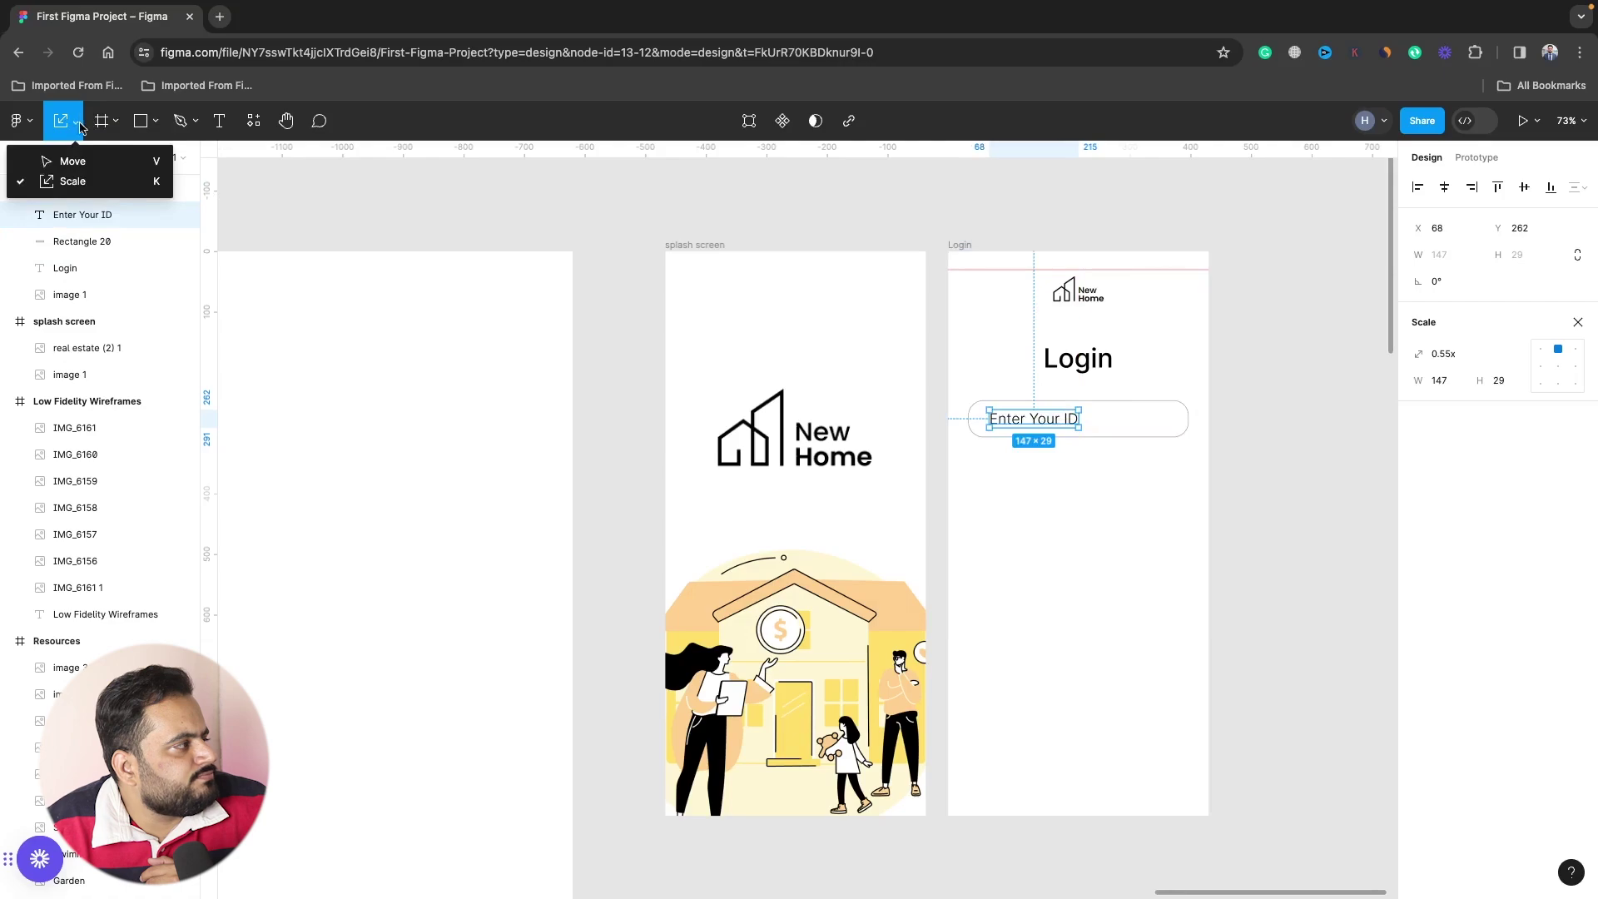
pyautogui.click(62, 157)
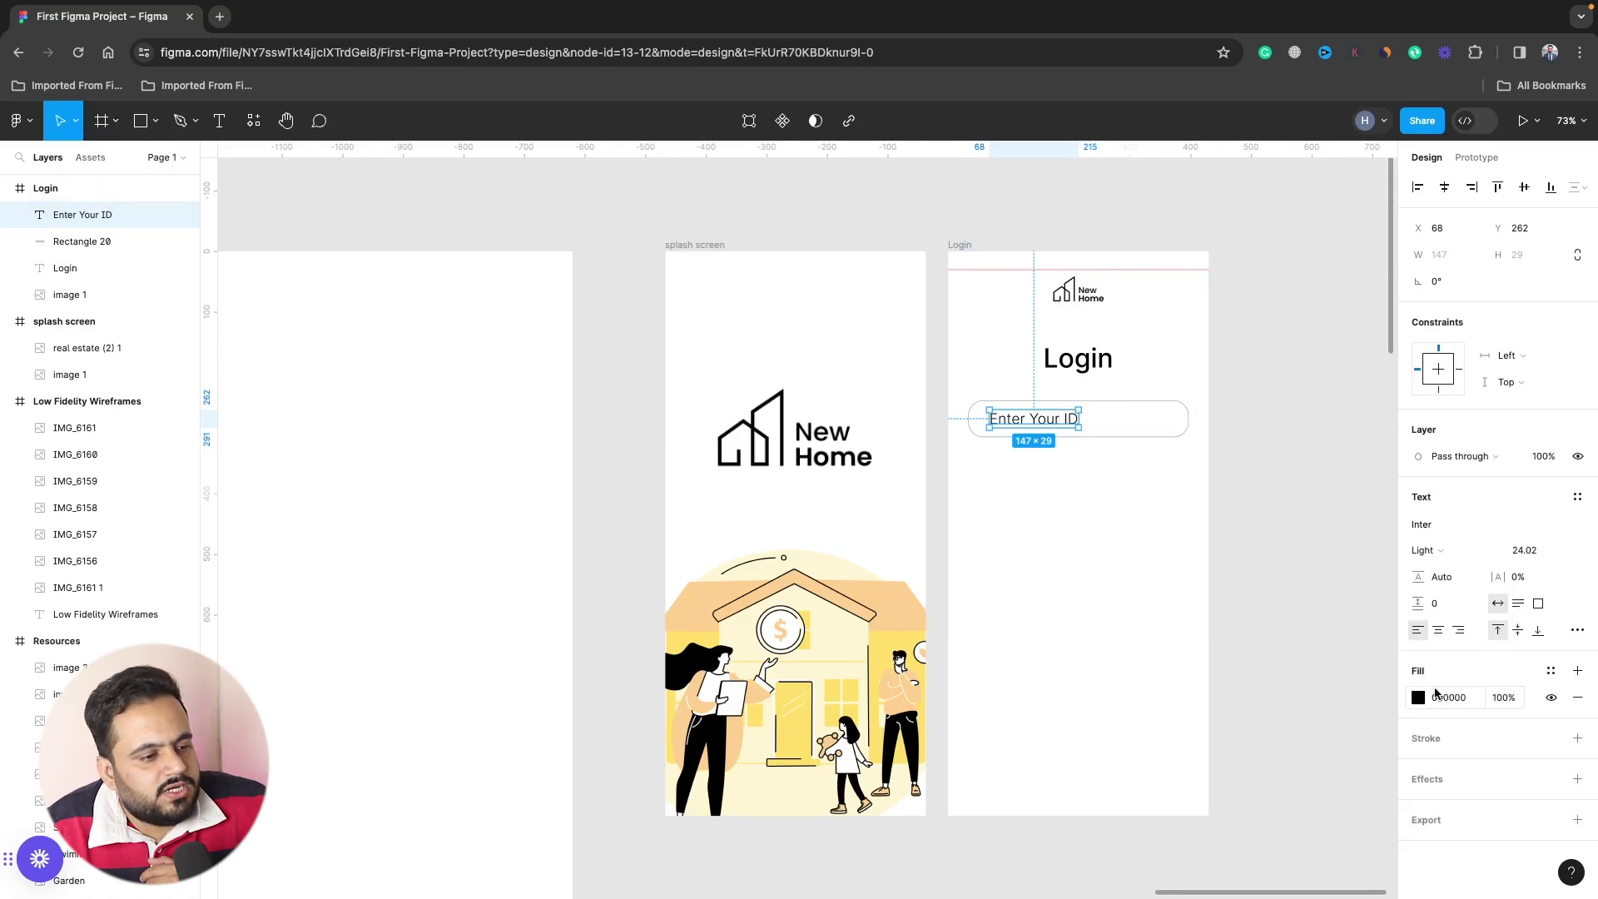
# Colour the Enter Your ID text mid grey 838383.
pyautogui.click(1417, 698)
pyautogui.click(1222, 700)
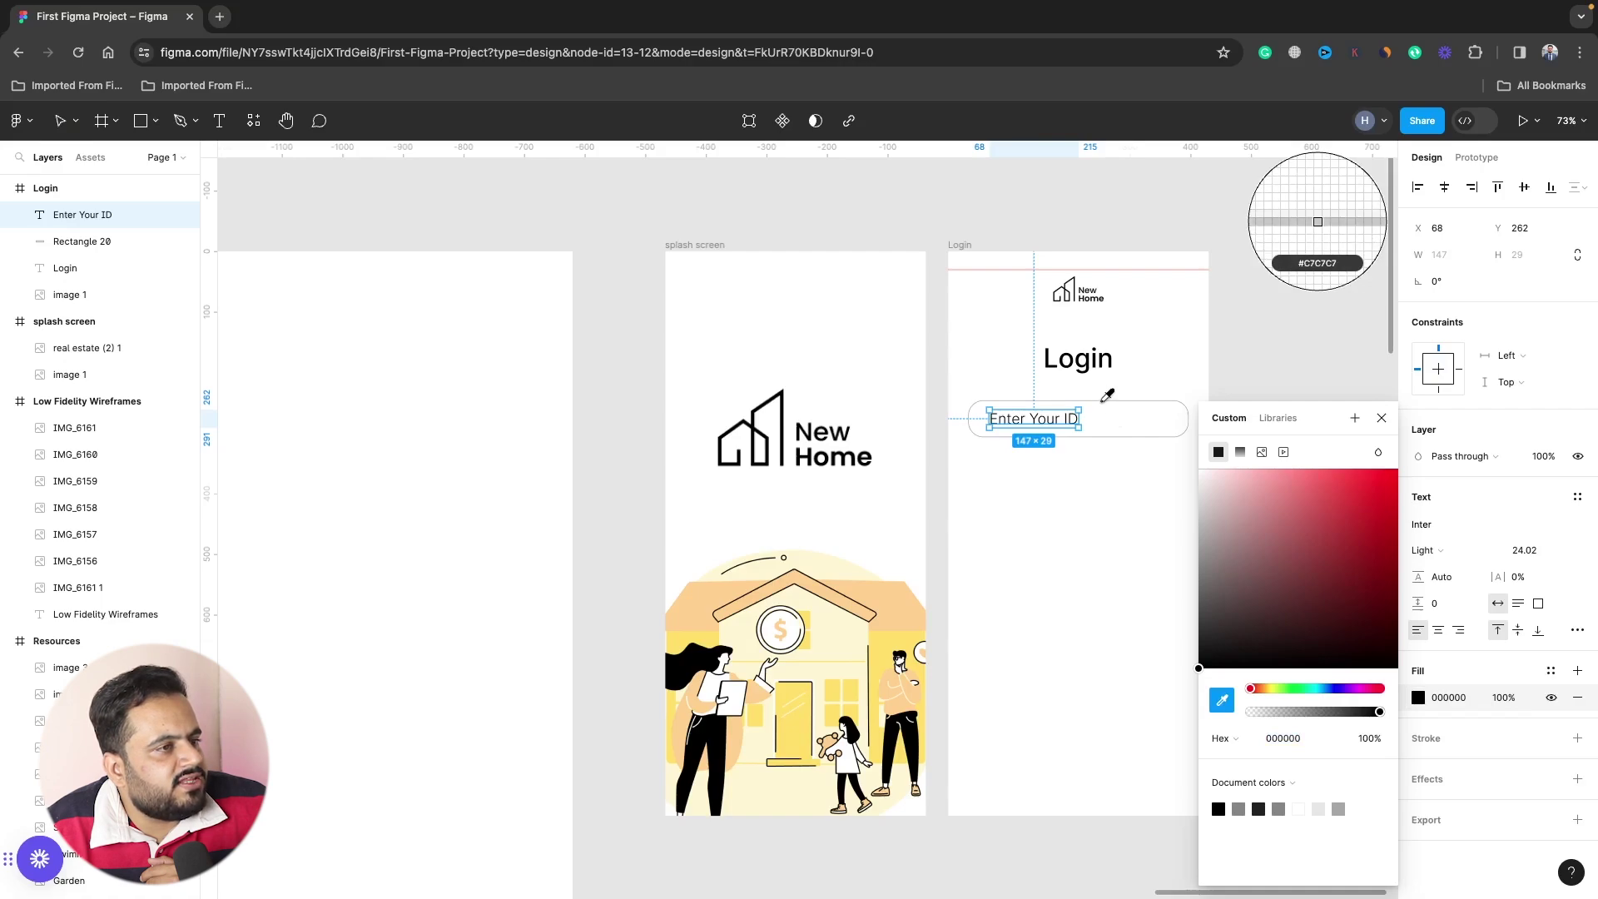
pyautogui.click(1107, 396)
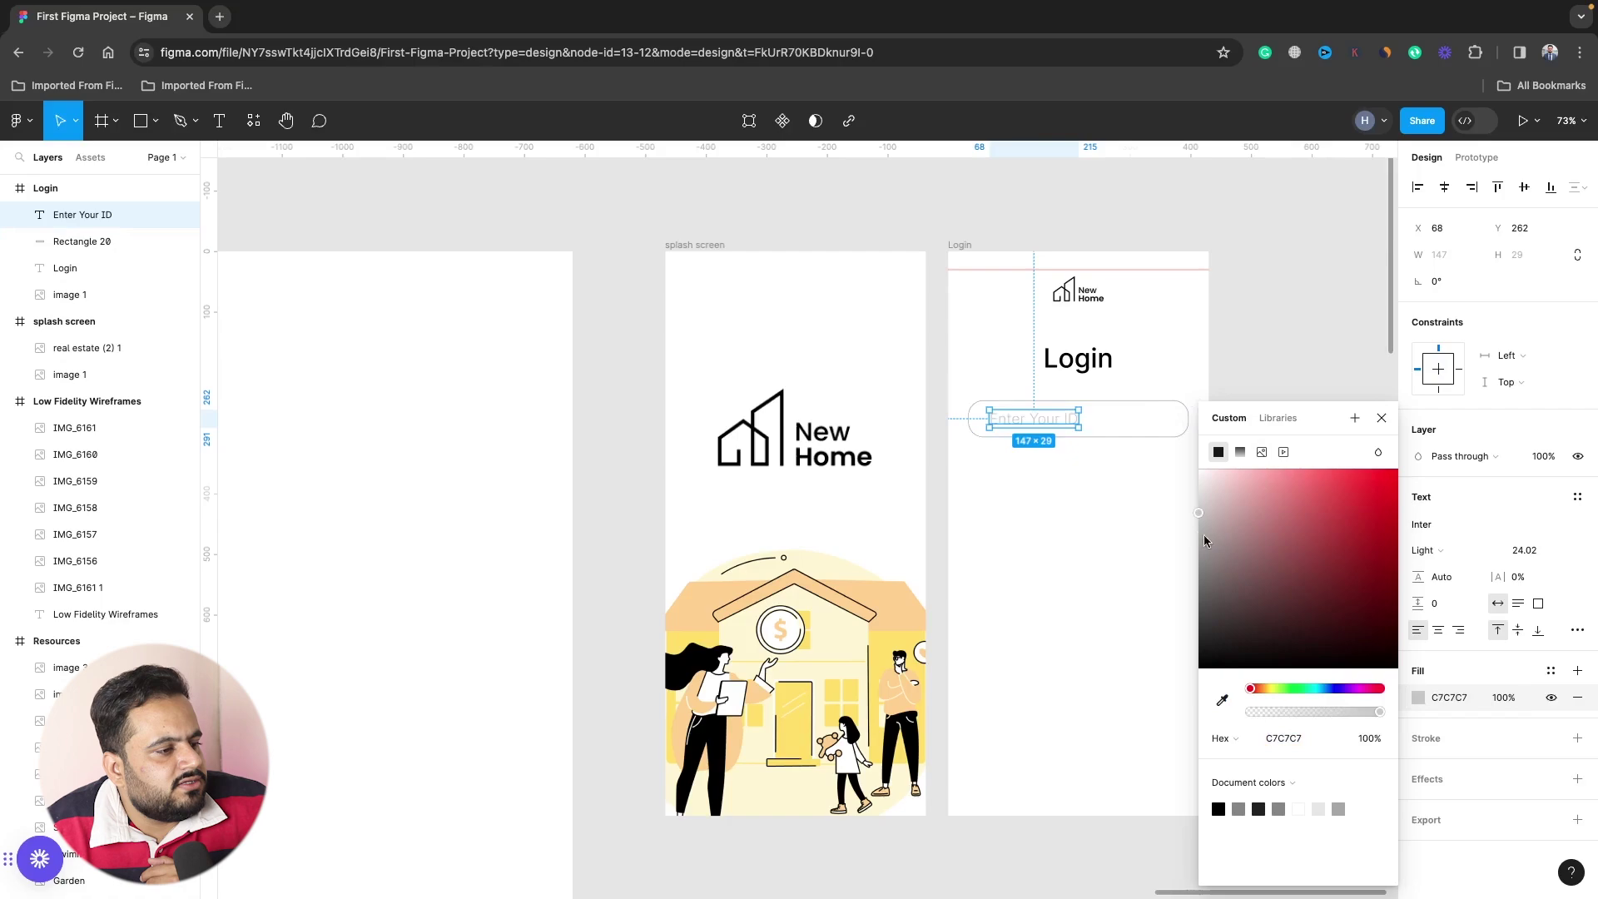
pyautogui.moveTo(1201, 528)
pyautogui.mouseDown()
pyautogui.moveTo(1197, 596)
pyautogui.moveTo(1193, 574)
pyautogui.mouseUp()
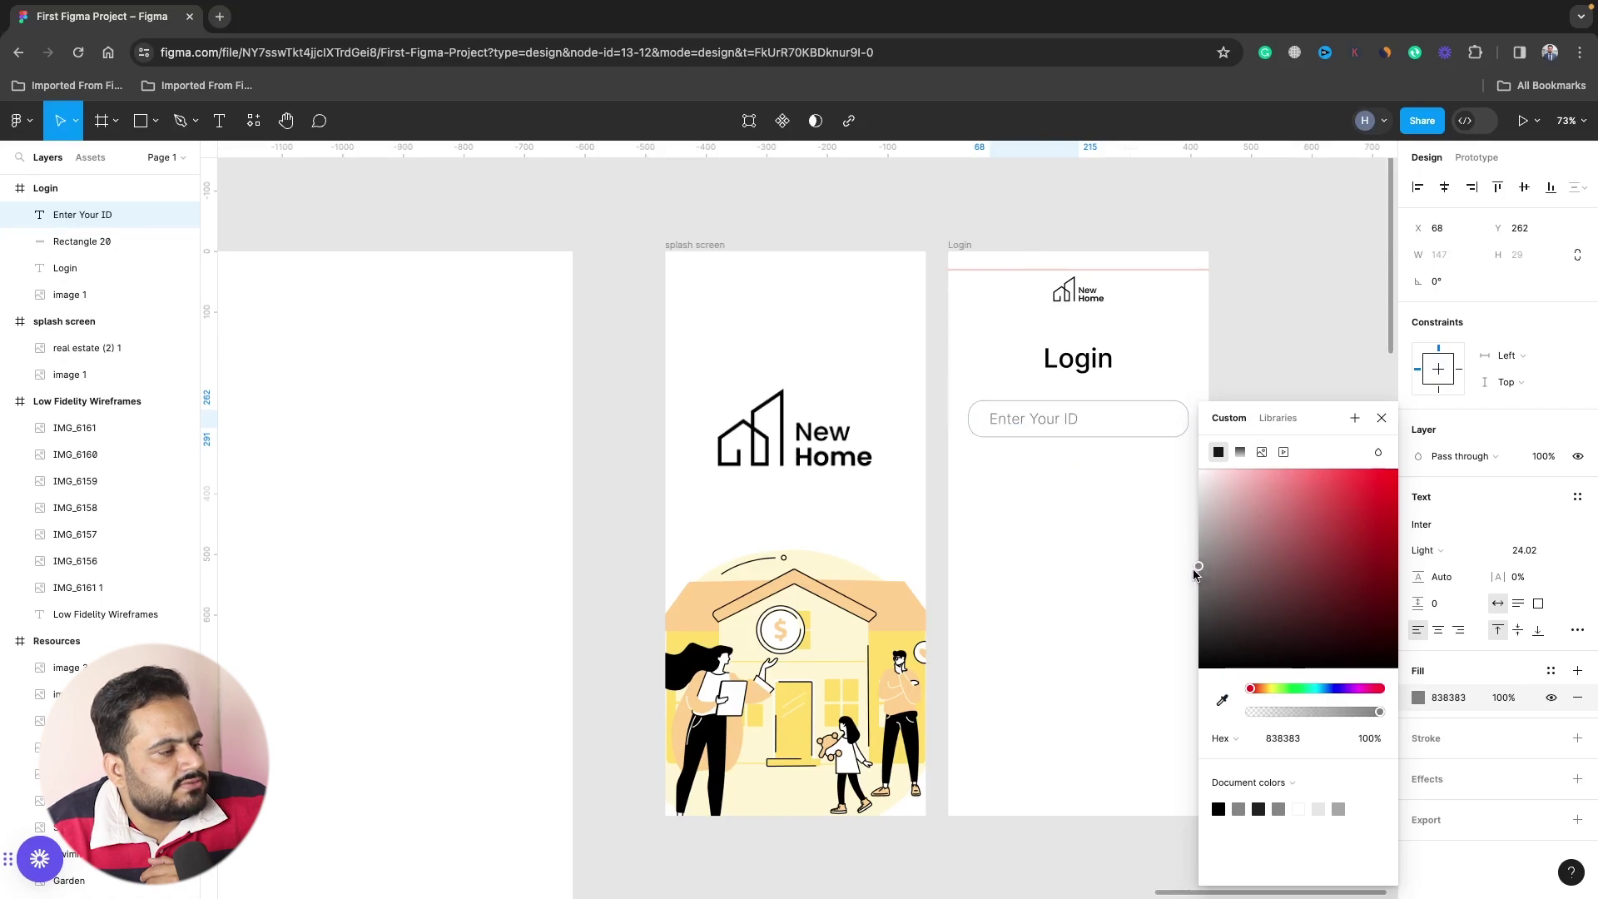
pyautogui.click(1052, 542)
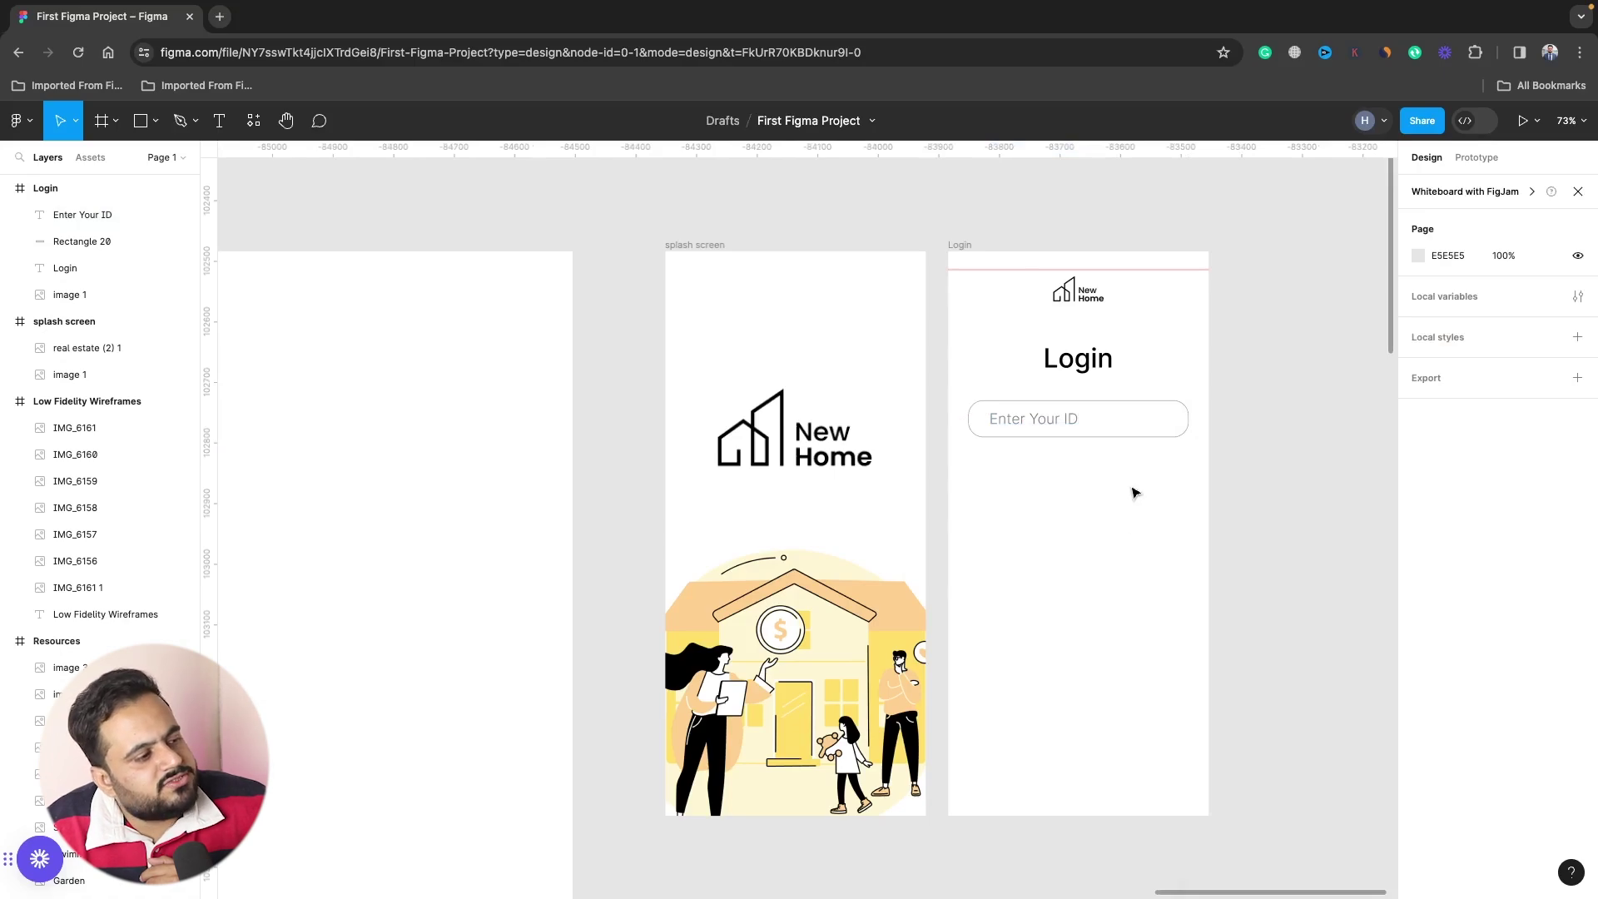
# Scale the ID text and box together to 0.79x (286 × 48) and nudge them lower.
pyautogui.moveTo(1135, 493); pyautogui.dragTo(1017, 393)
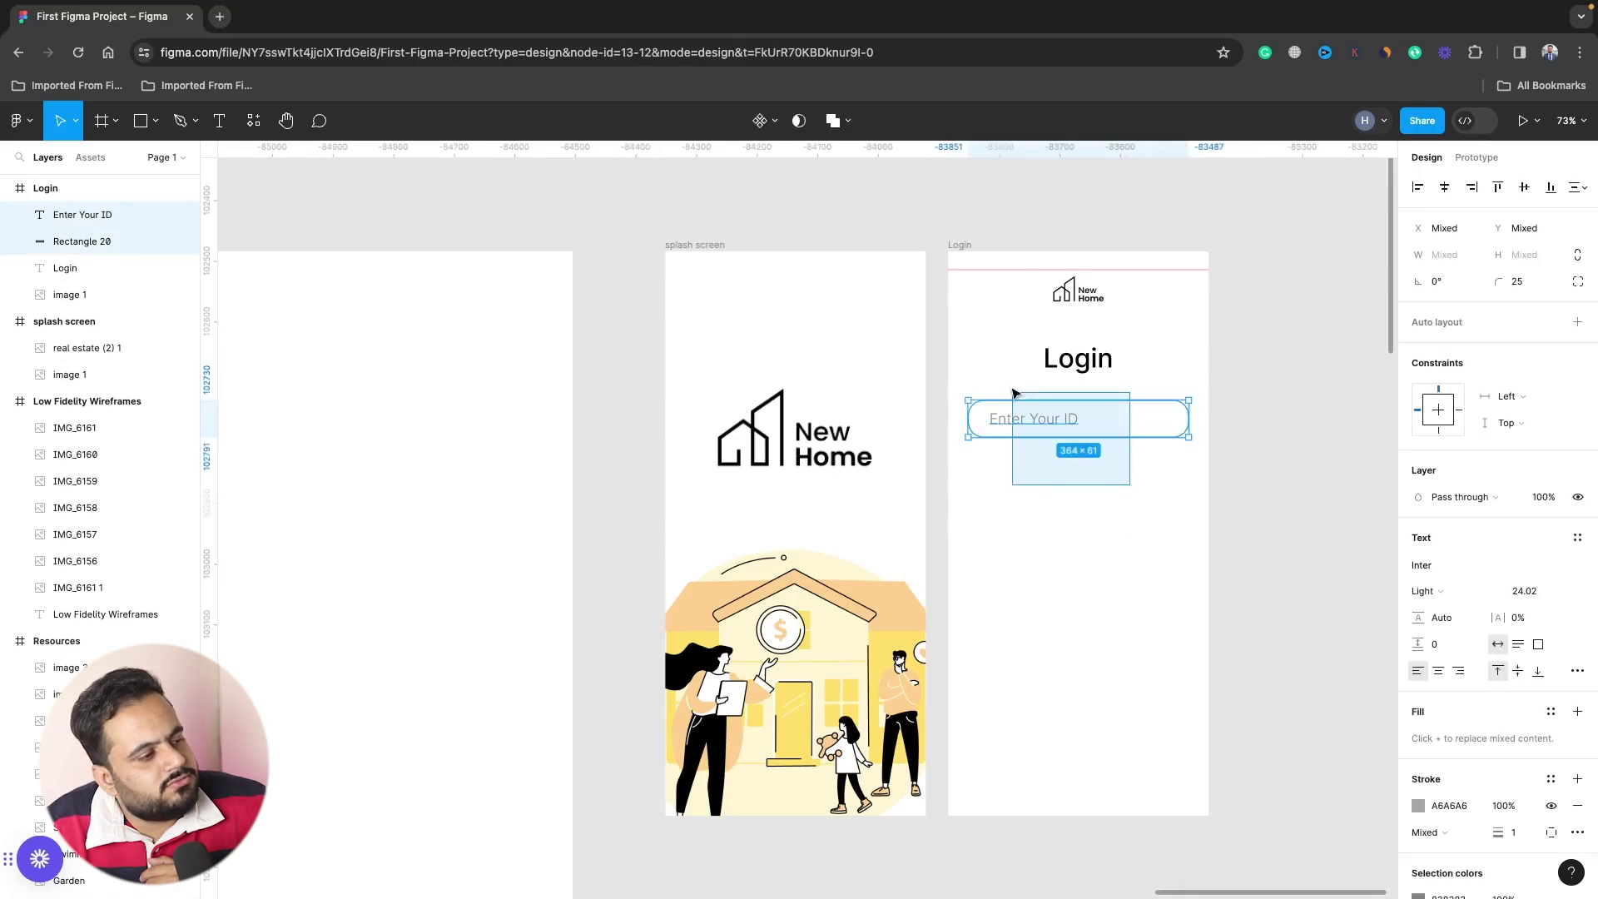
pyautogui.click(75, 121)
pyautogui.click(93, 173)
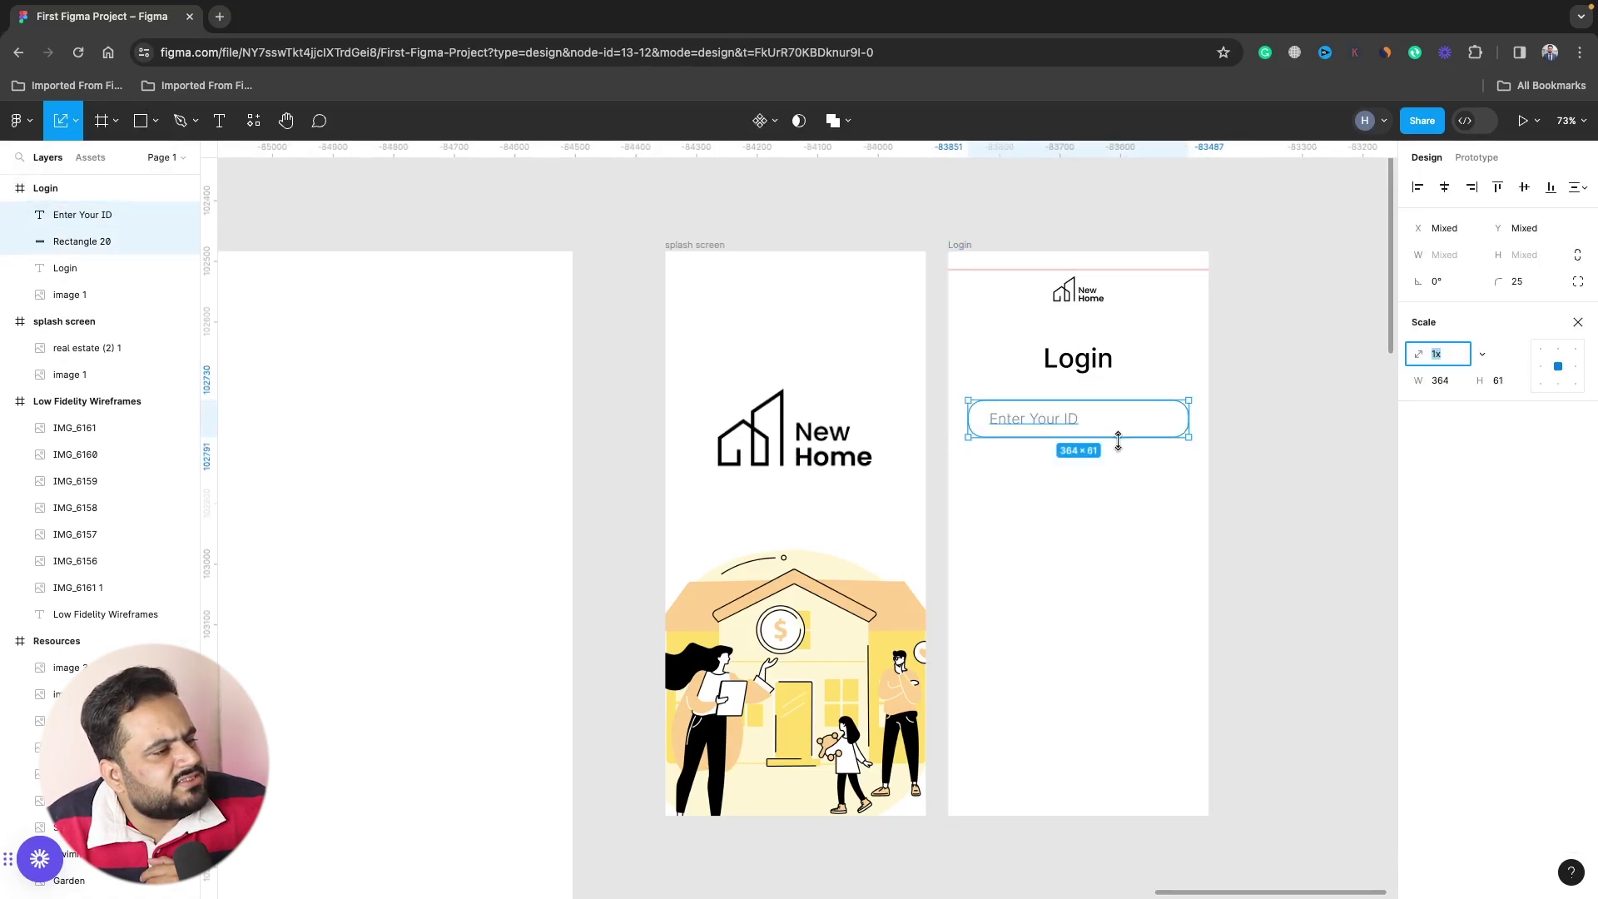
pyautogui.moveTo(1110, 439); pyautogui.dragTo(1109, 427)
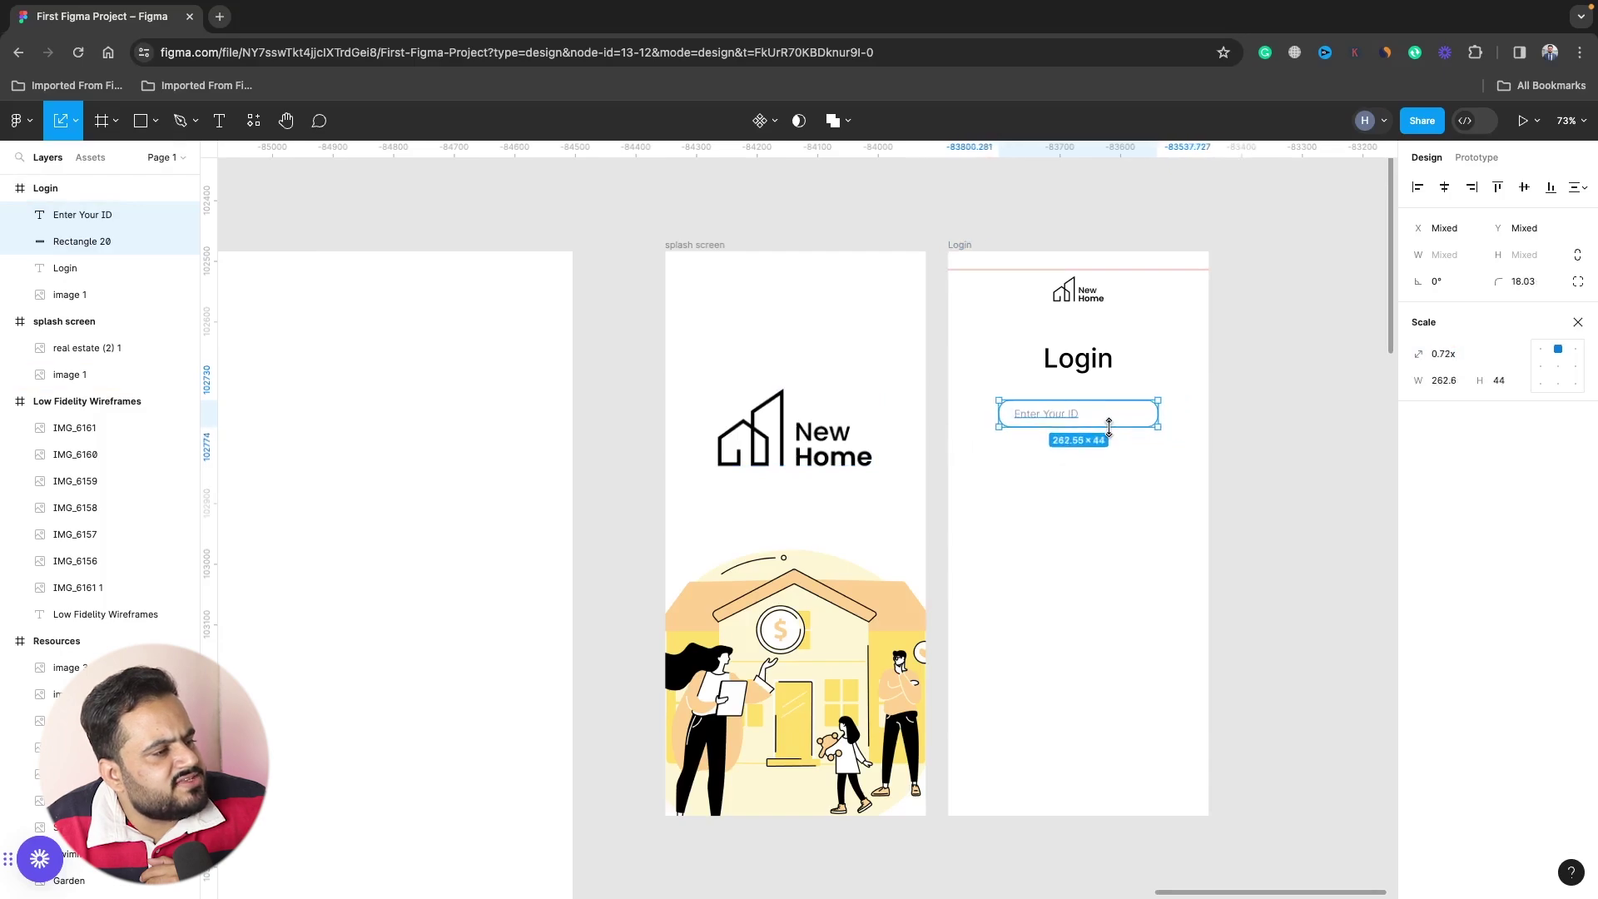
pyautogui.moveTo(1112, 422); pyautogui.dragTo(1113, 436)
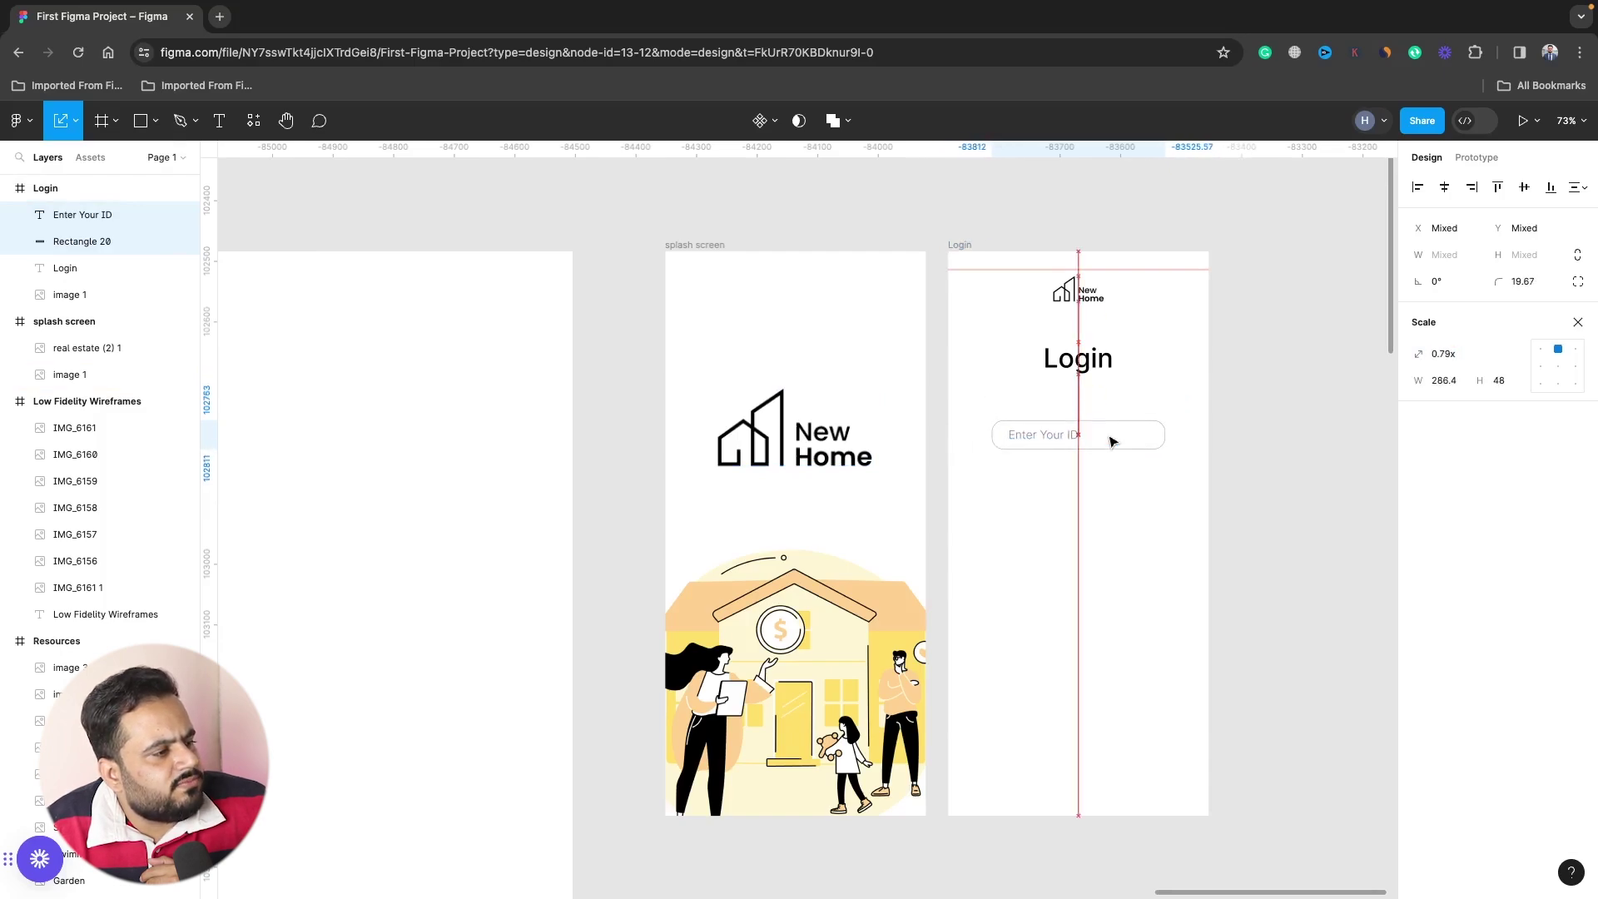
pyautogui.click(1110, 557)
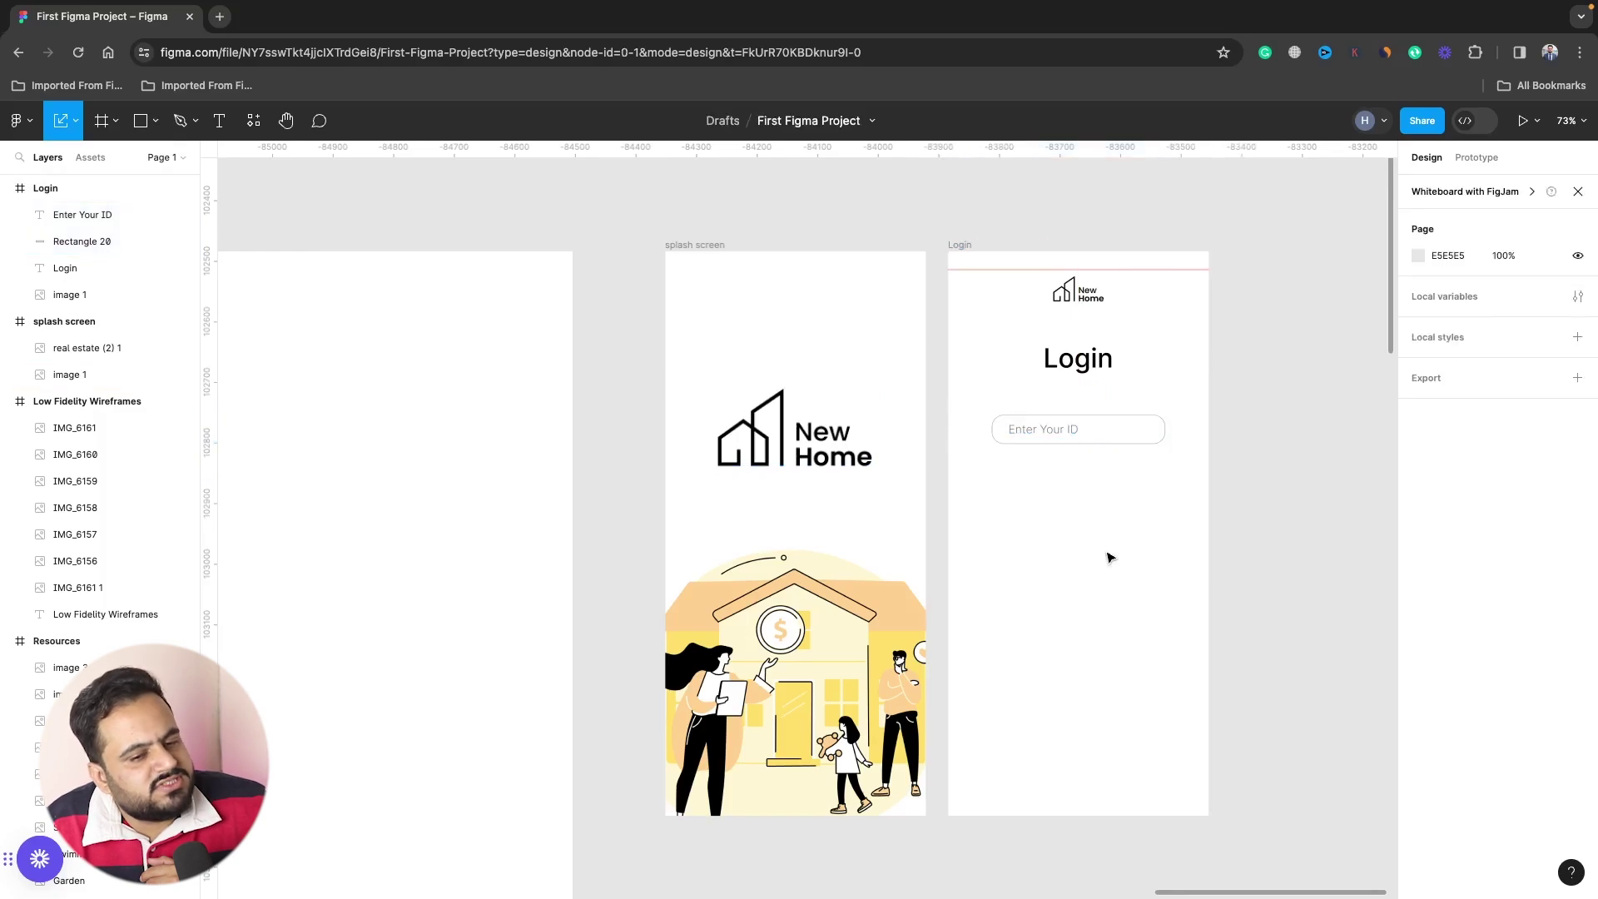
pyautogui.moveTo(1131, 504); pyautogui.dragTo(1016, 408)
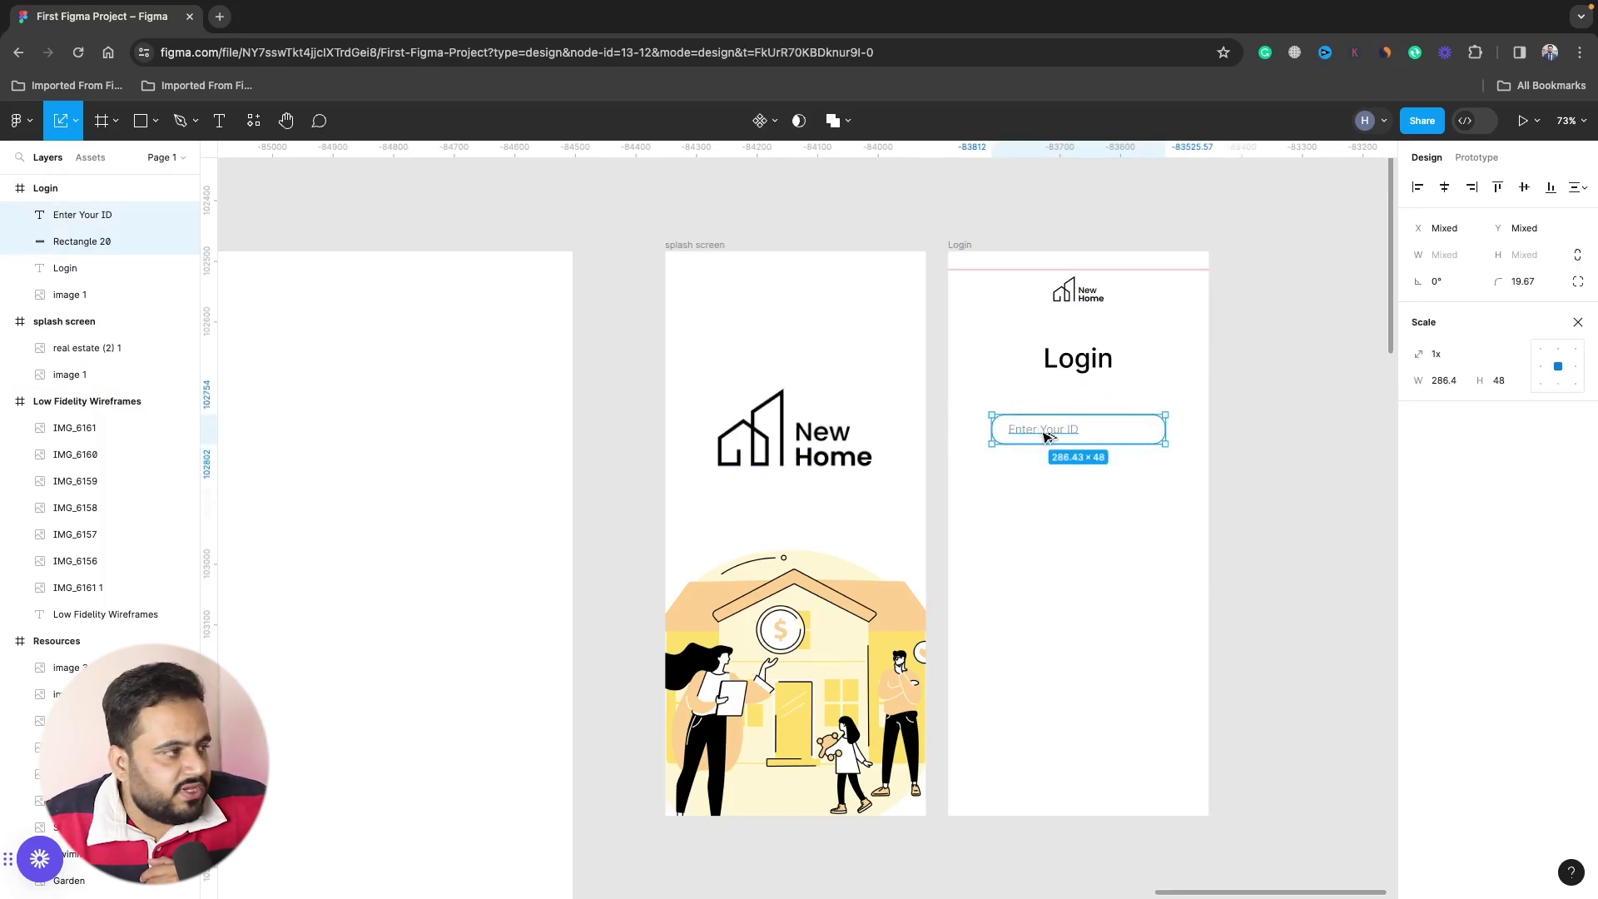
# Duplicate the ID field below it and change the copy's placeholder to 'Enter Your Password'.
pyautogui.moveTo(1046, 437); pyautogui.dragTo(1046, 477)
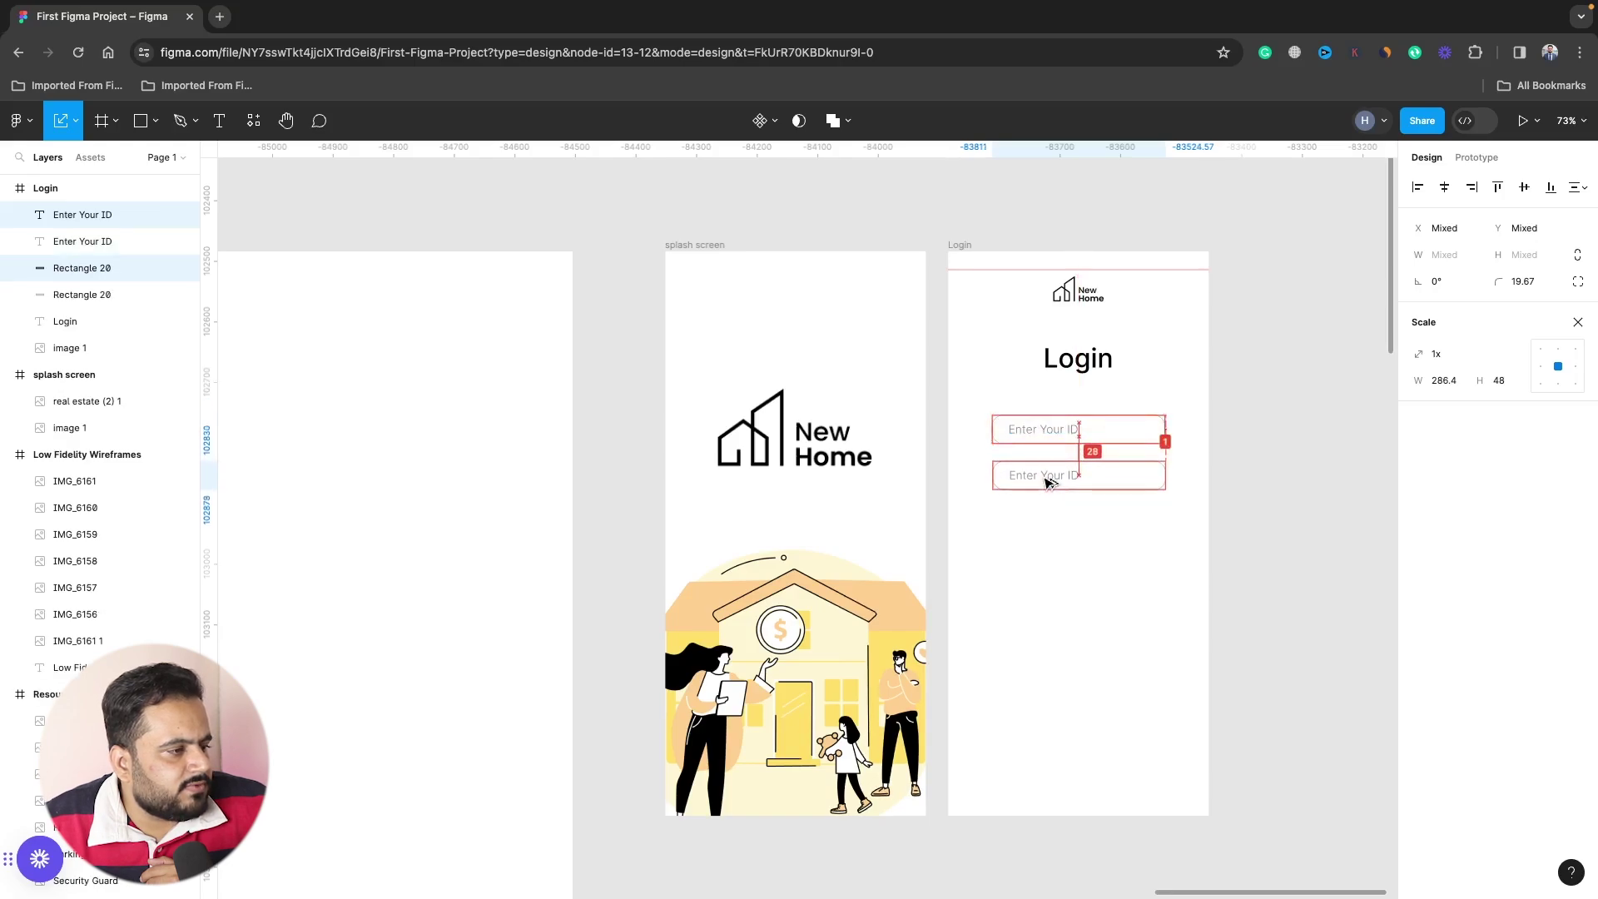
pyautogui.doubleClick(1021, 474)
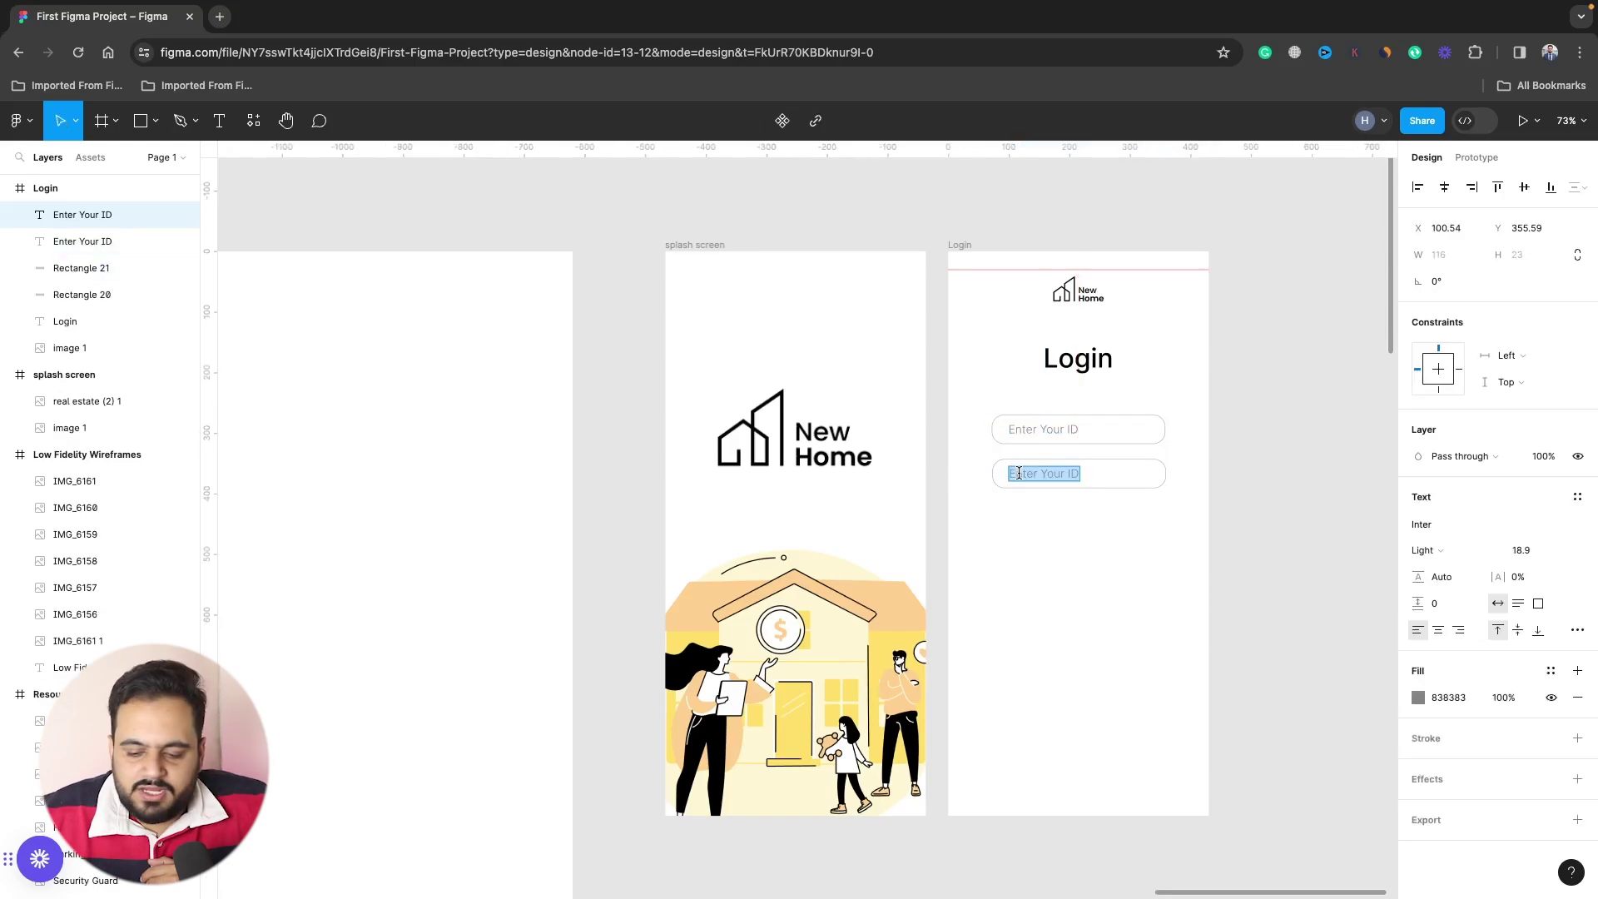
pyautogui.write('Ente')
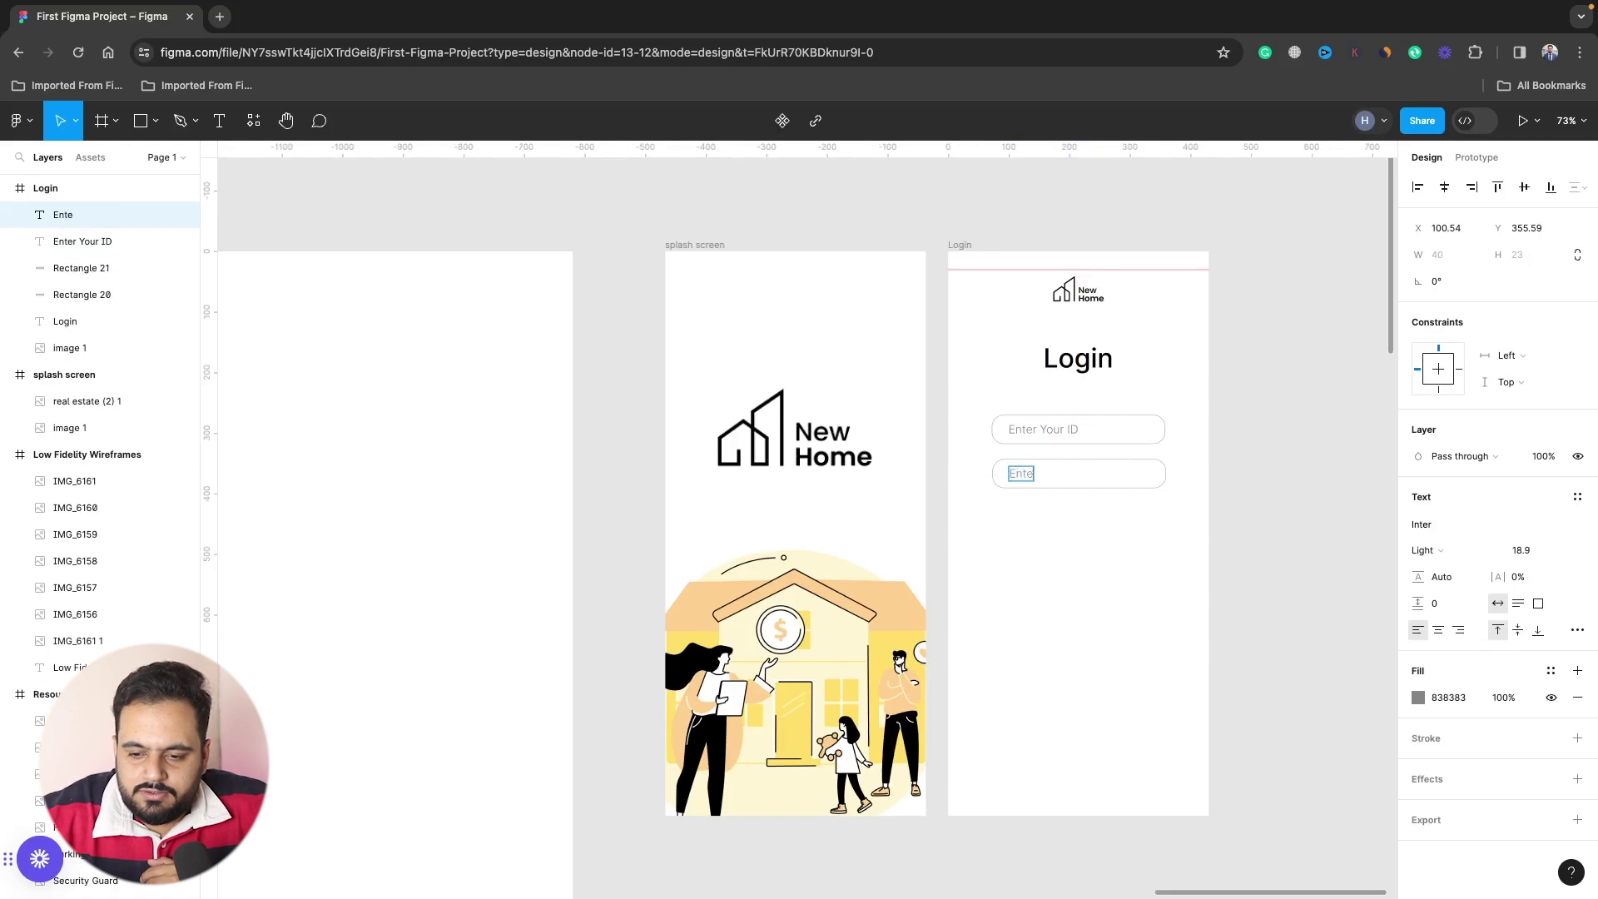
pyautogui.write('r Your')
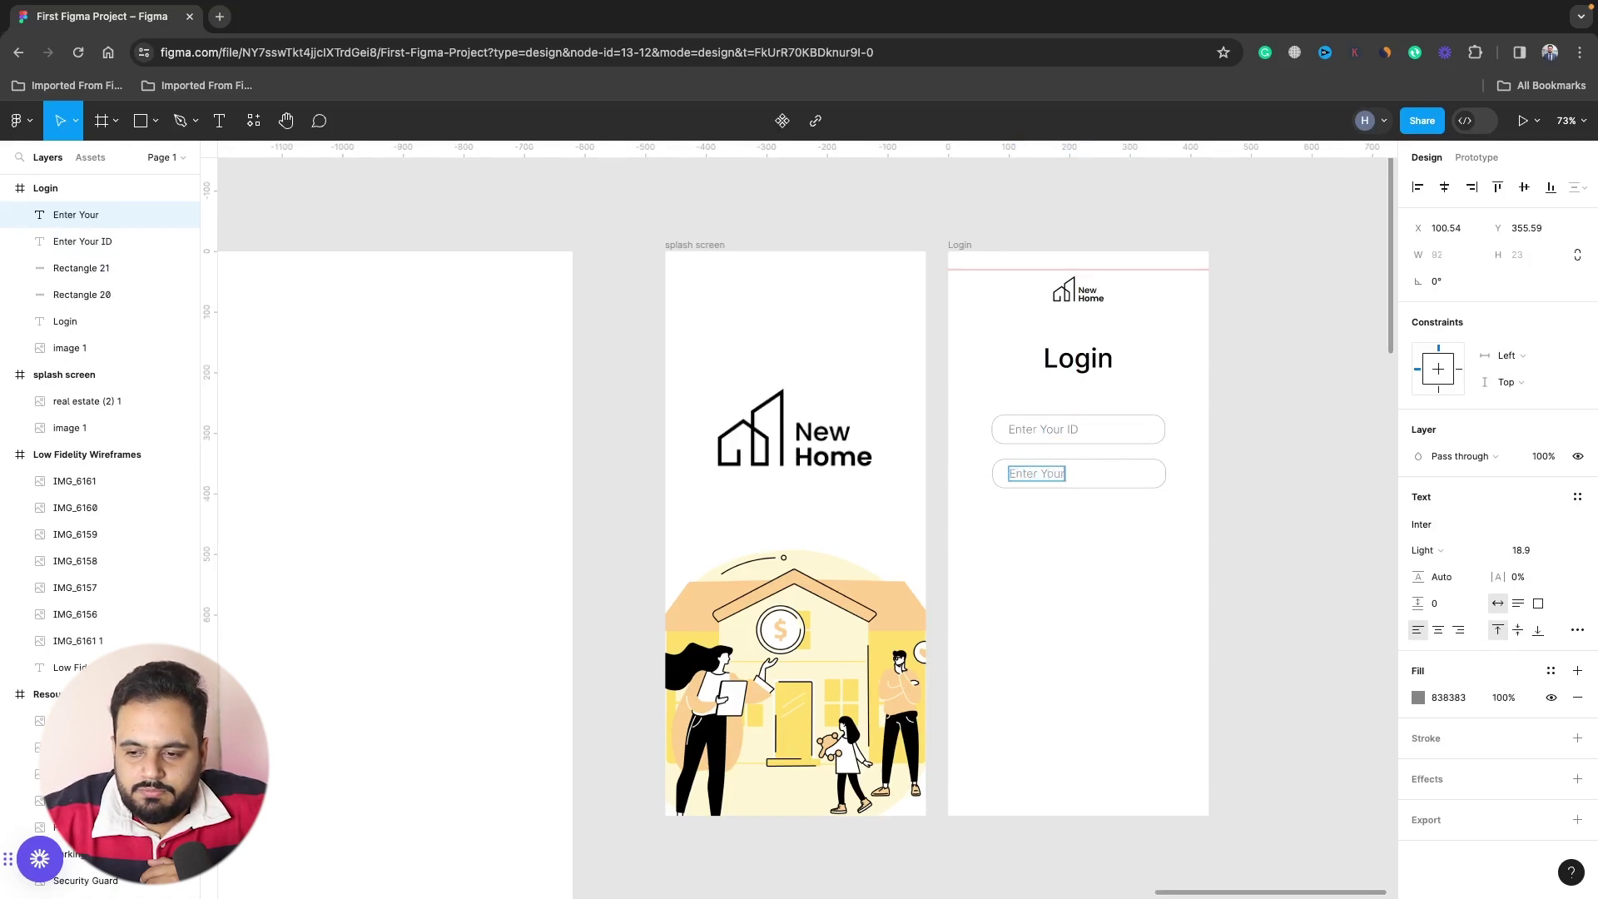
pyautogui.write(' Passw')
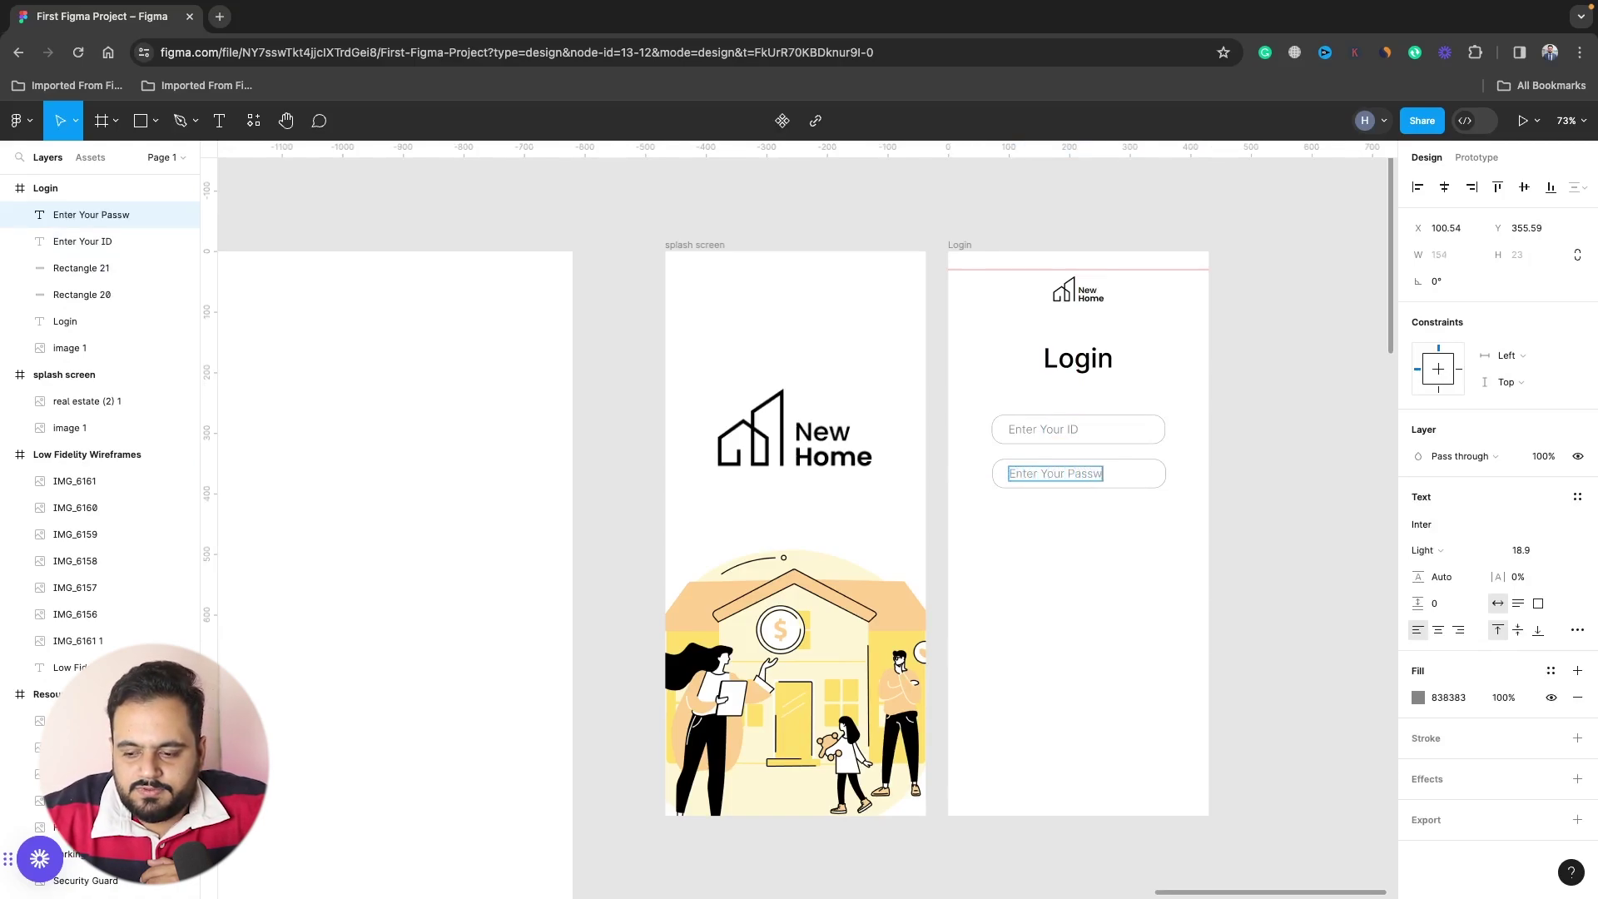
pyautogui.write('ord')
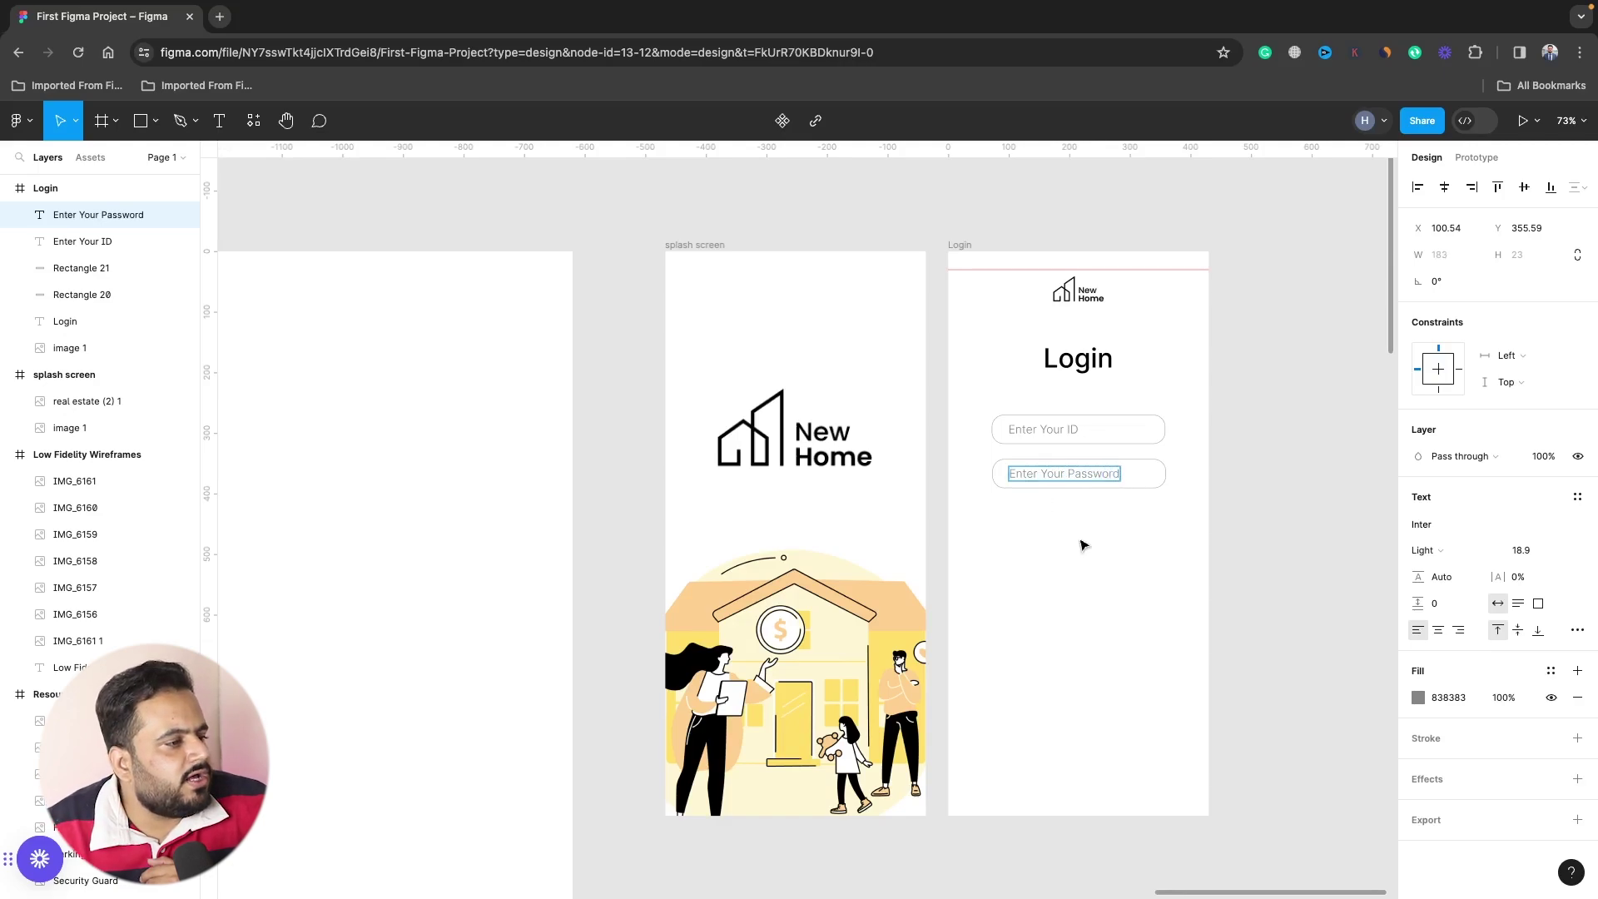
pyautogui.press('Escape')
pyautogui.press('Escape')
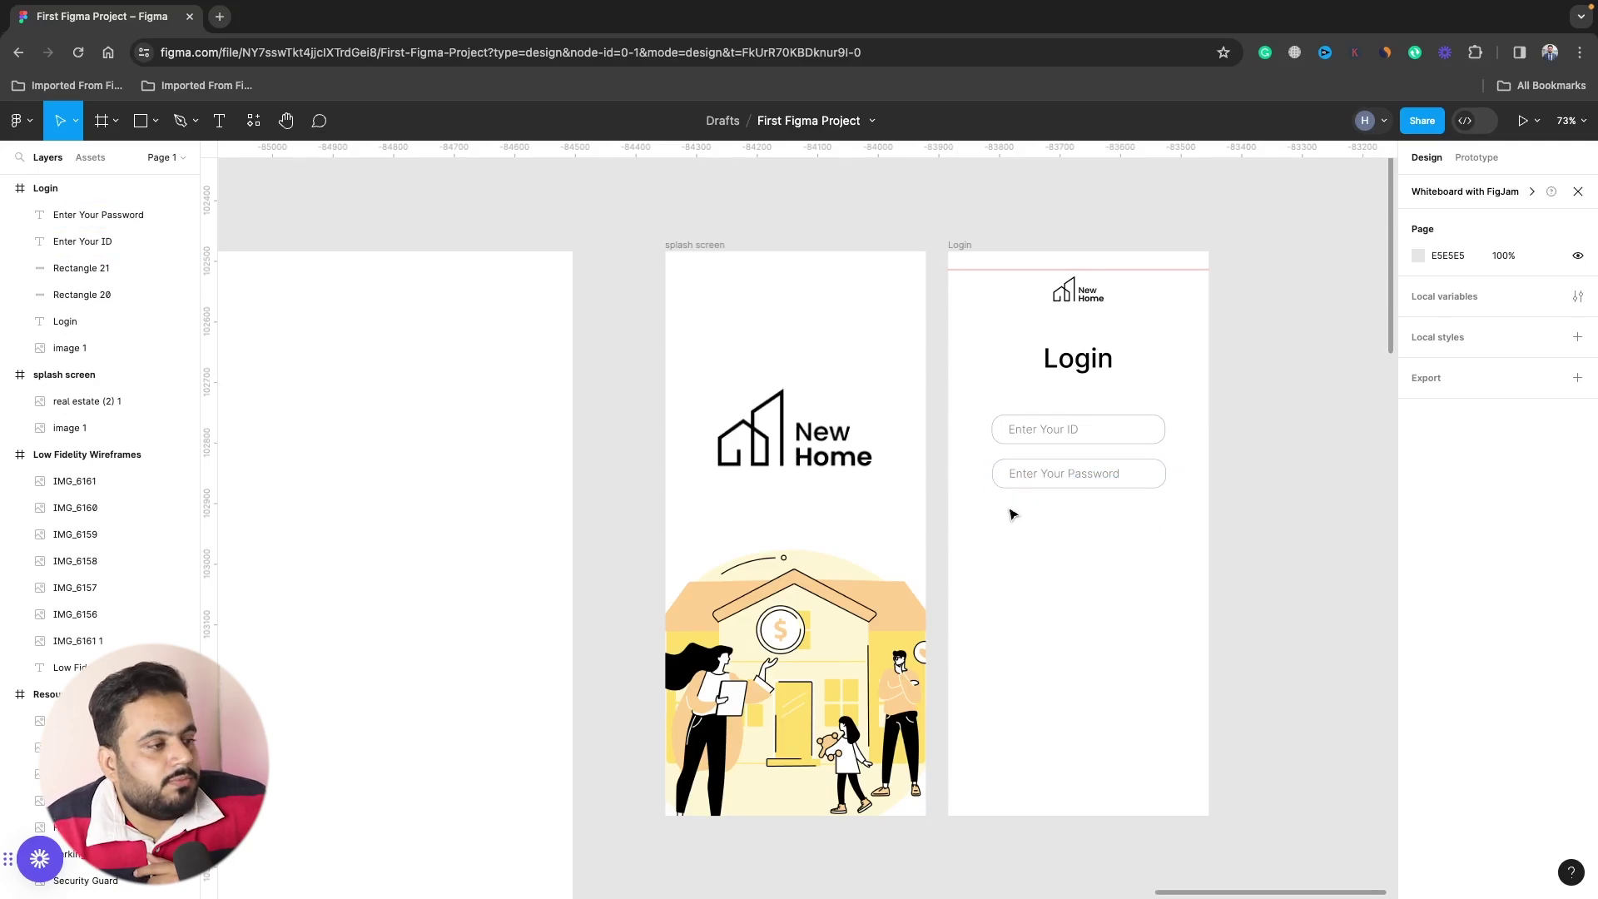
pyautogui.click(1071, 474)
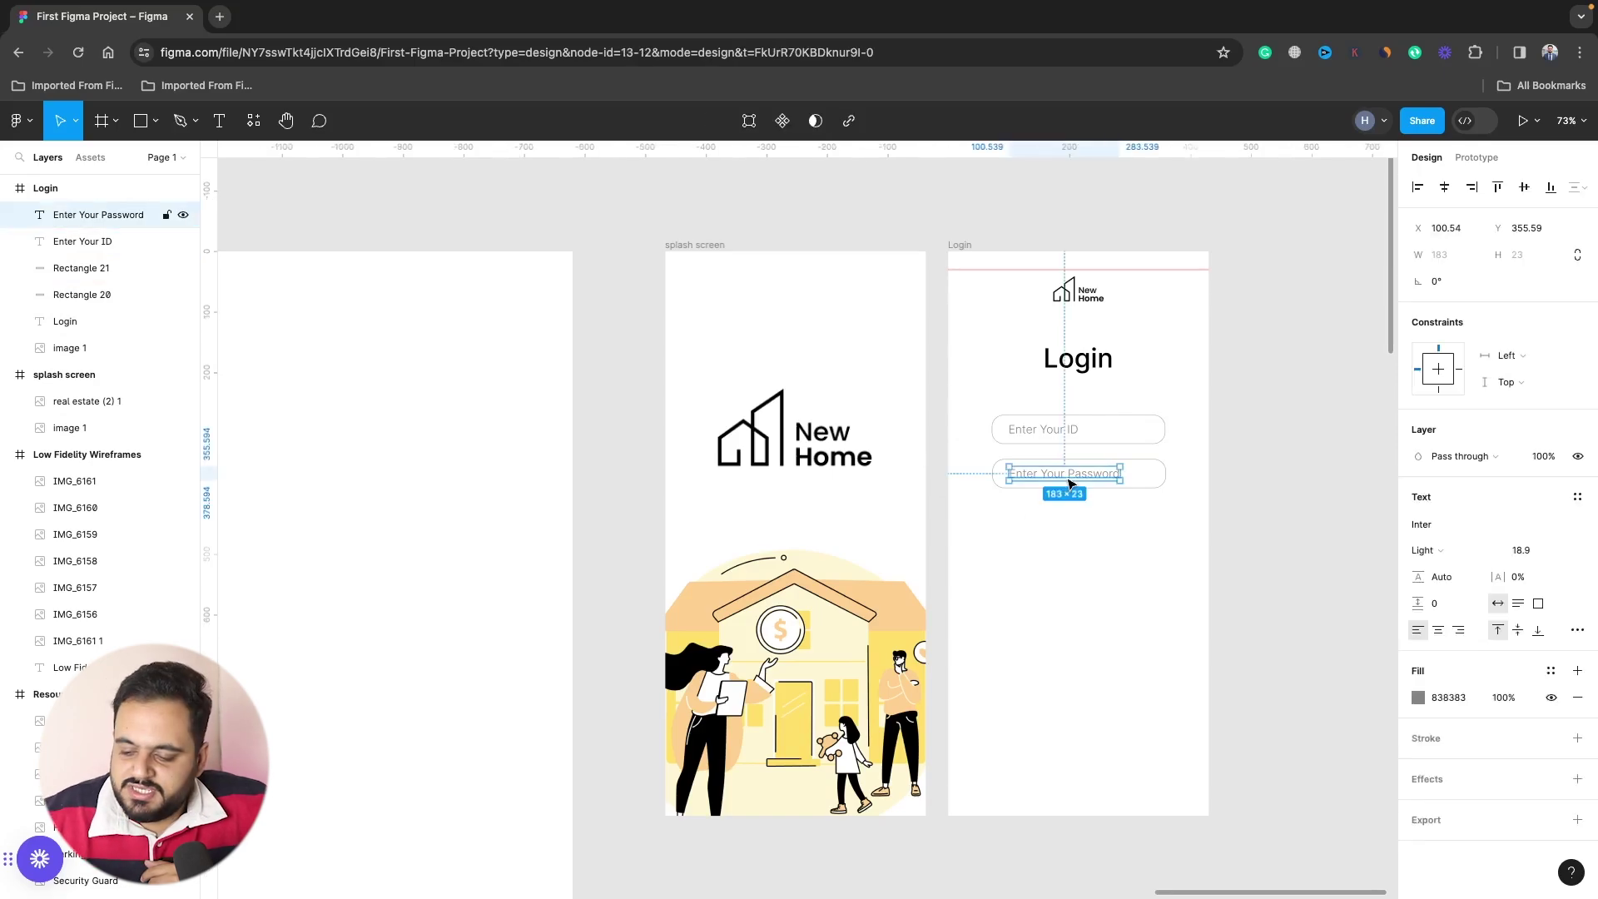
# Copy the password text as near-black 131313 'Forget Password' and move it under the password field.
pyautogui.moveTo(1071, 483); pyautogui.dragTo(1069, 535)
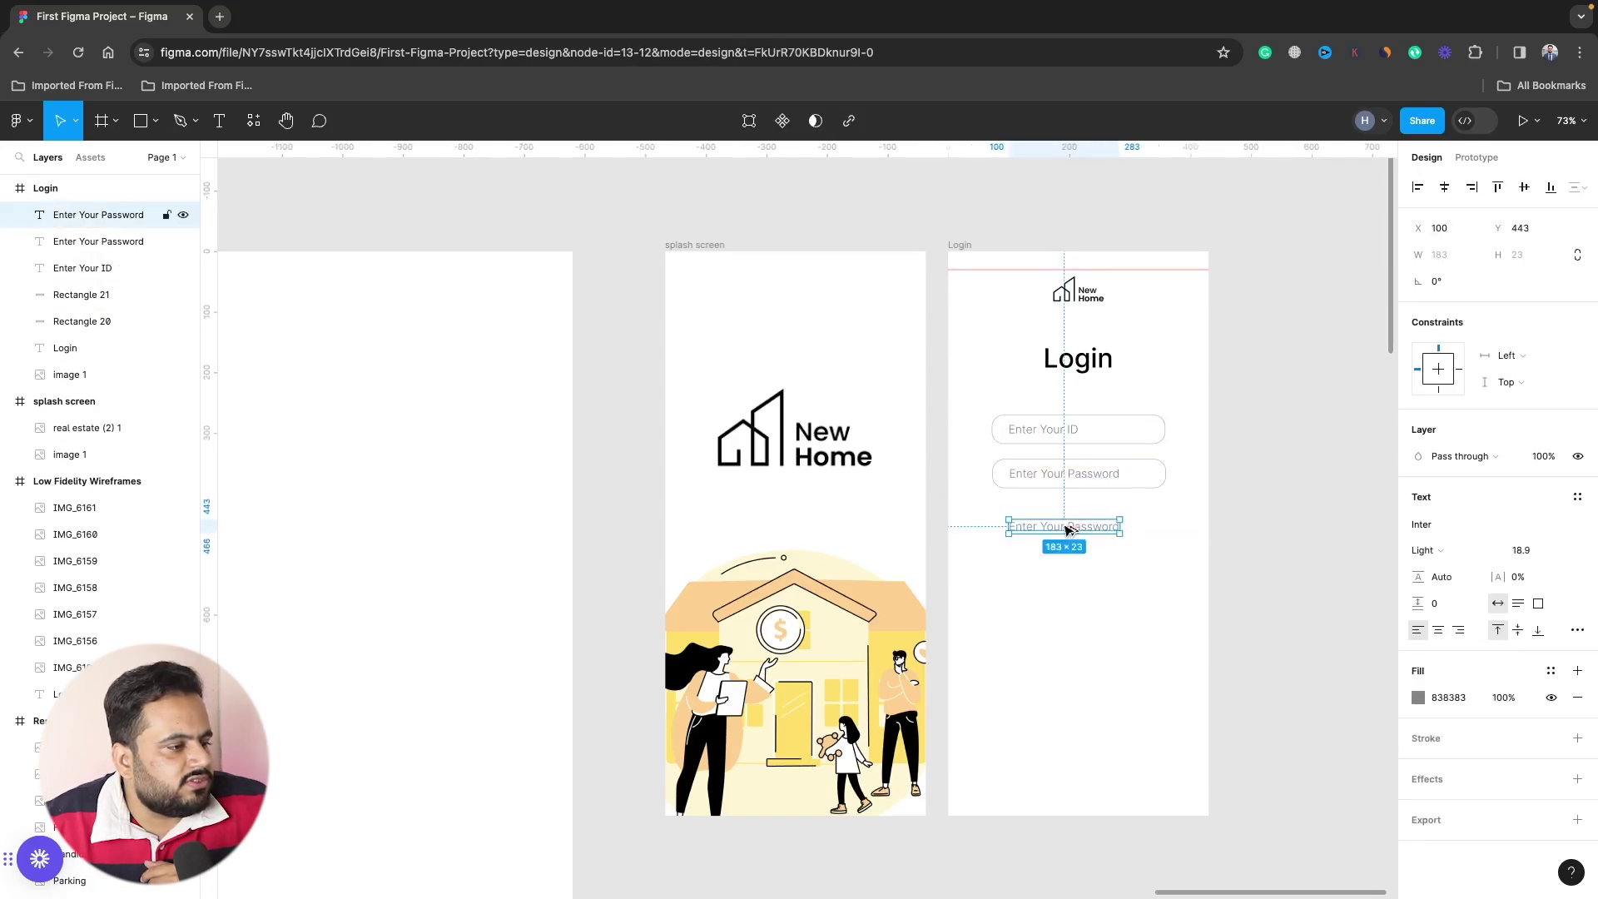
pyautogui.doubleClick(1063, 524)
pyautogui.write('Forge')
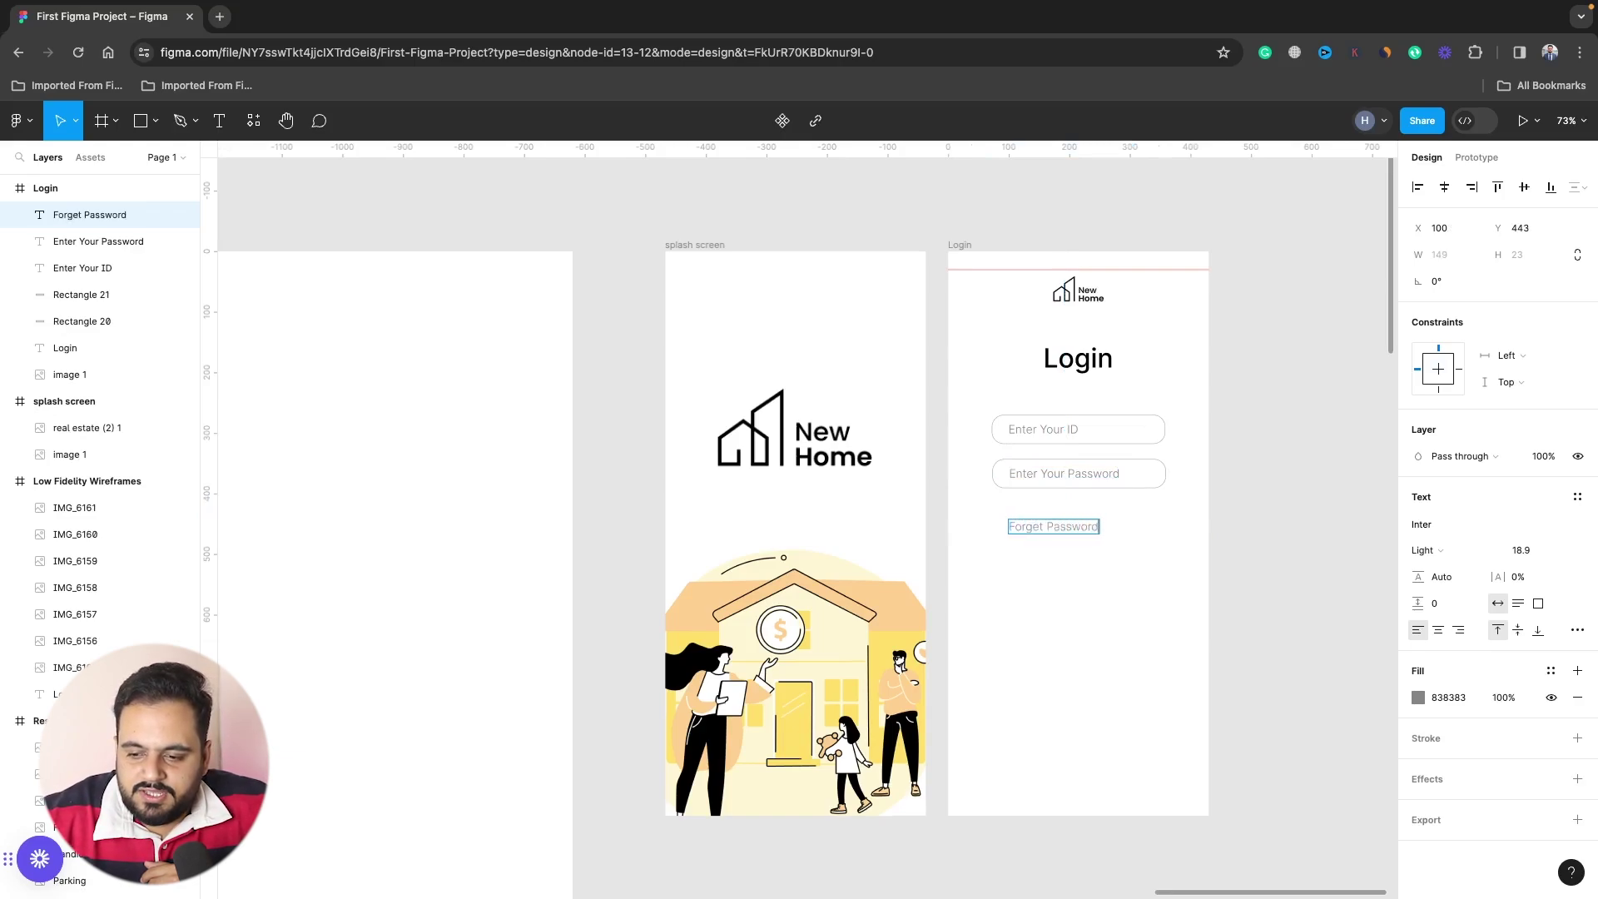
pyautogui.press('Escape')
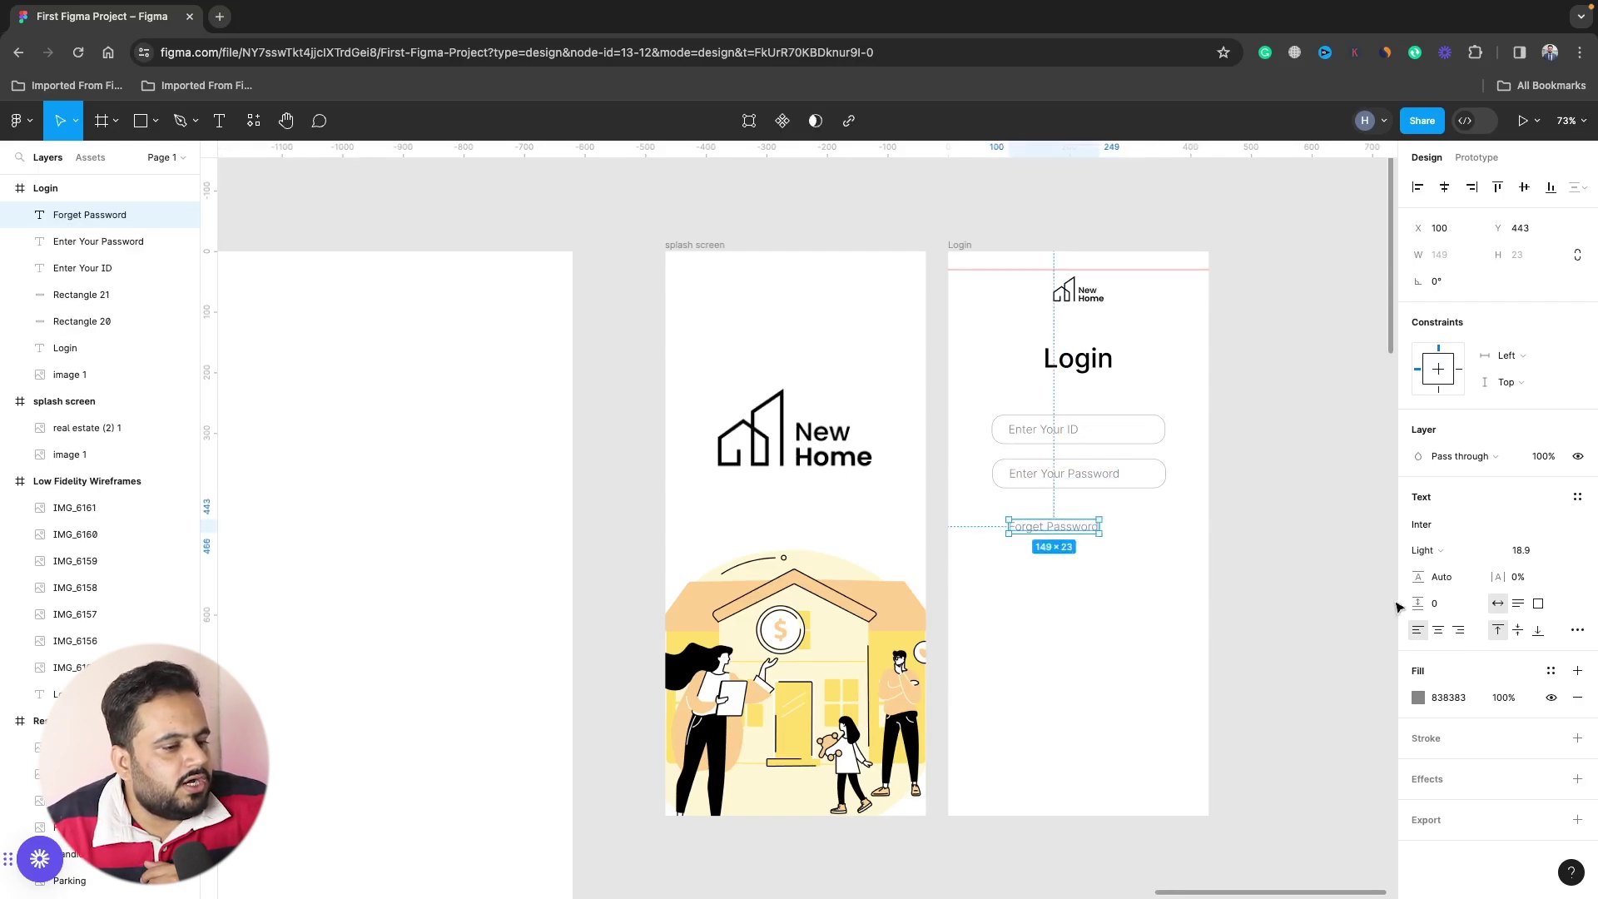
pyautogui.click(1419, 698)
pyautogui.moveTo(1211, 566); pyautogui.dragTo(1186, 652)
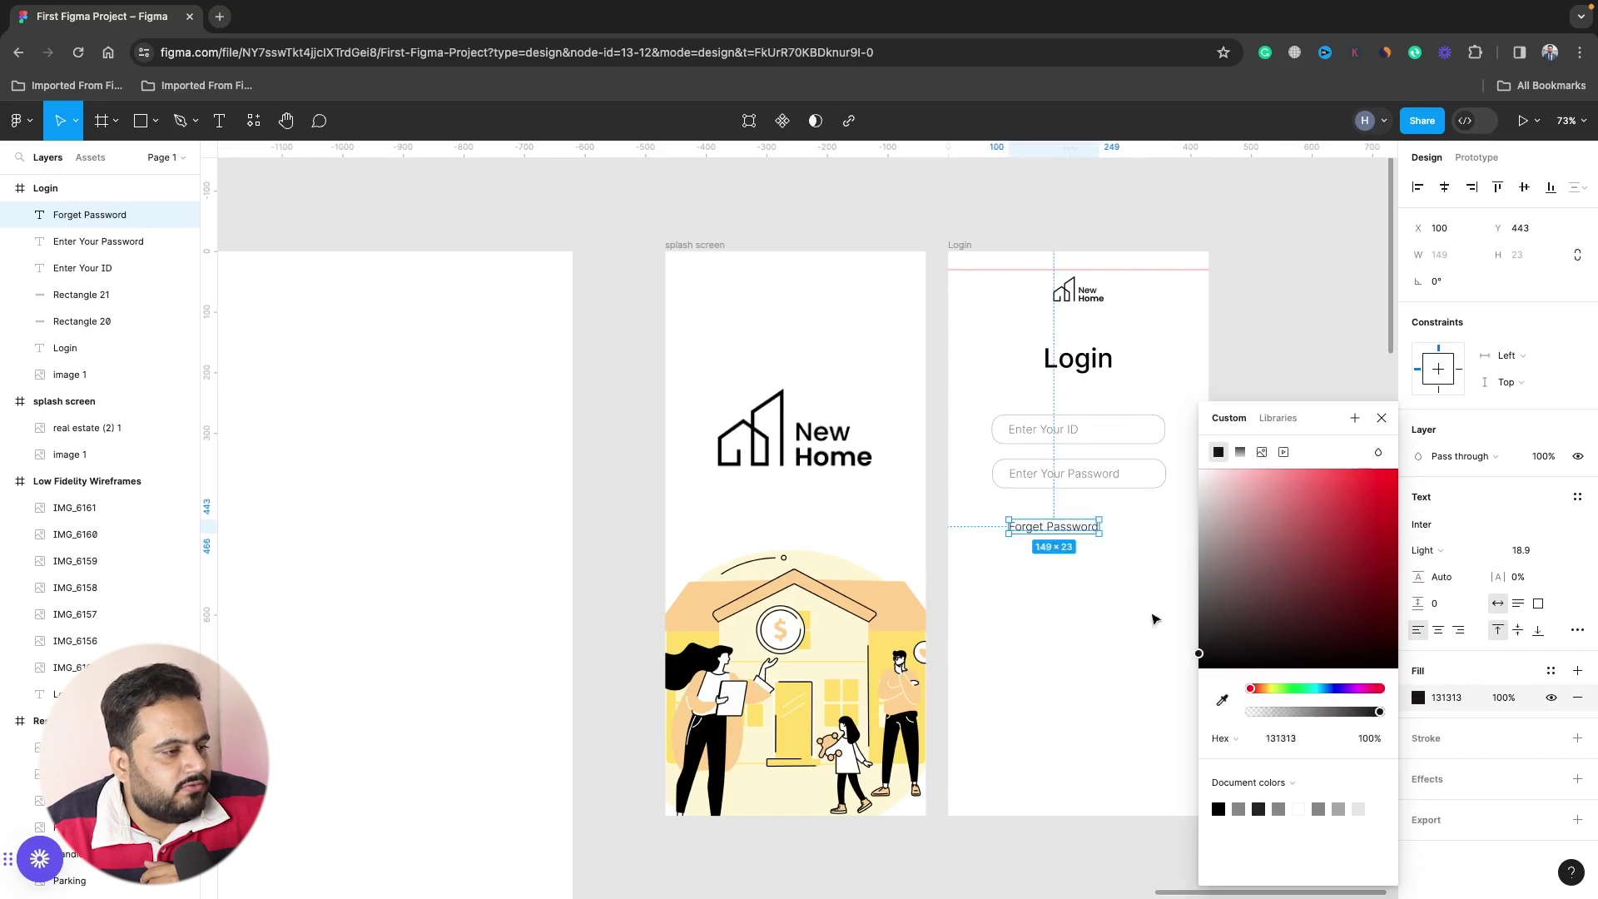
pyautogui.click(1124, 566)
pyautogui.scroll(3, 1100, 514)
pyautogui.scroll(3, 1101, 515)
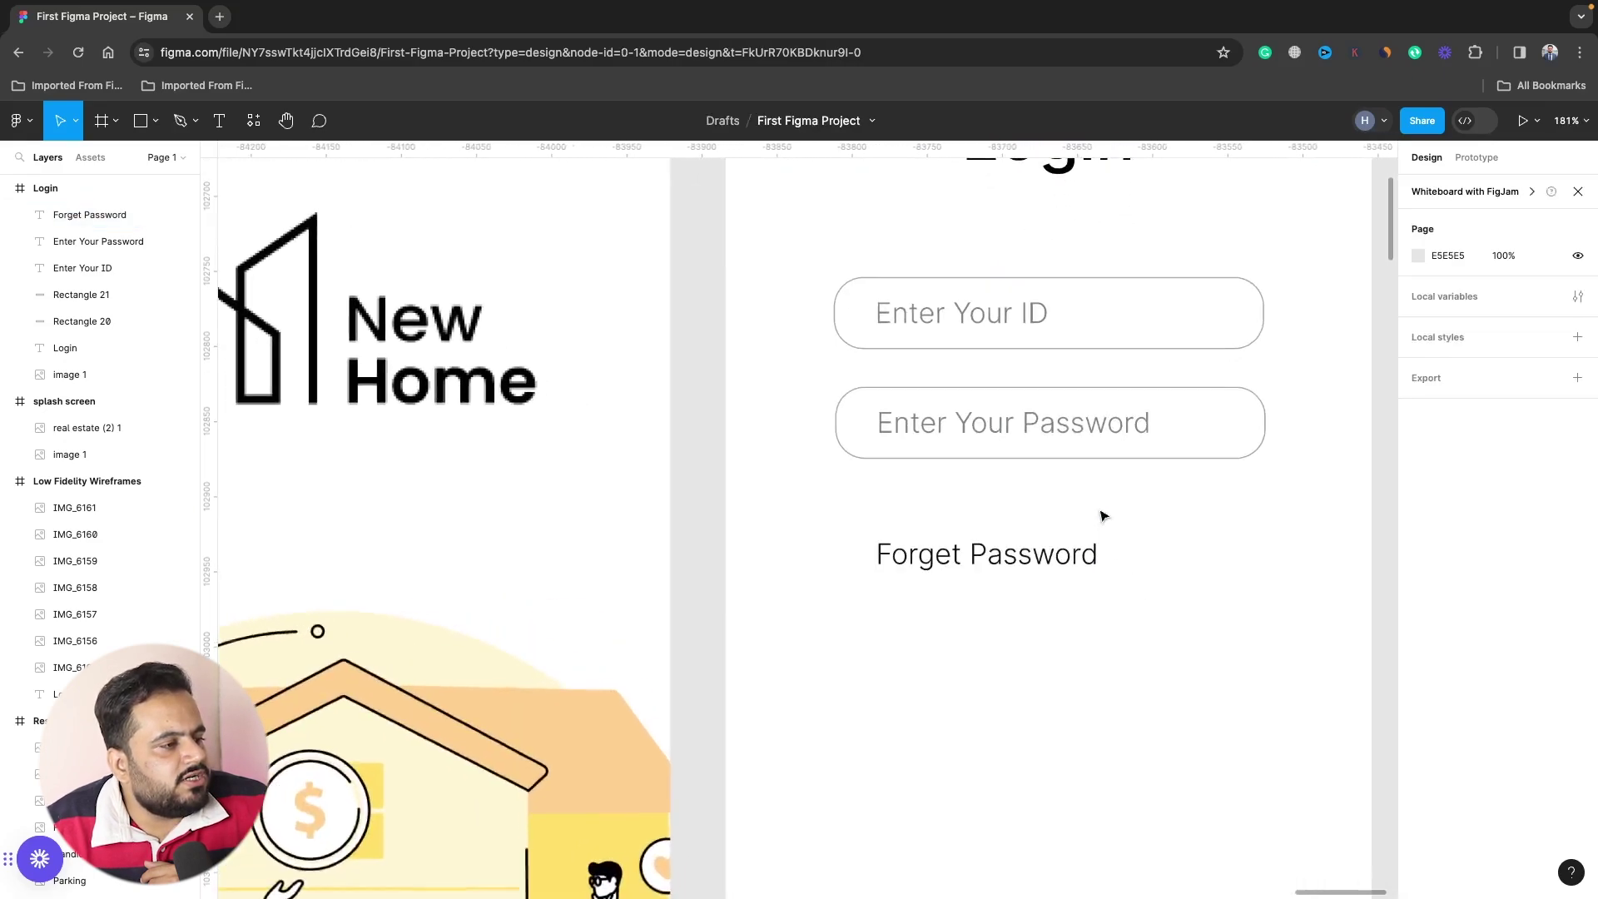
pyautogui.click(1082, 552)
pyautogui.moveTo(1082, 552); pyautogui.dragTo(1235, 505)
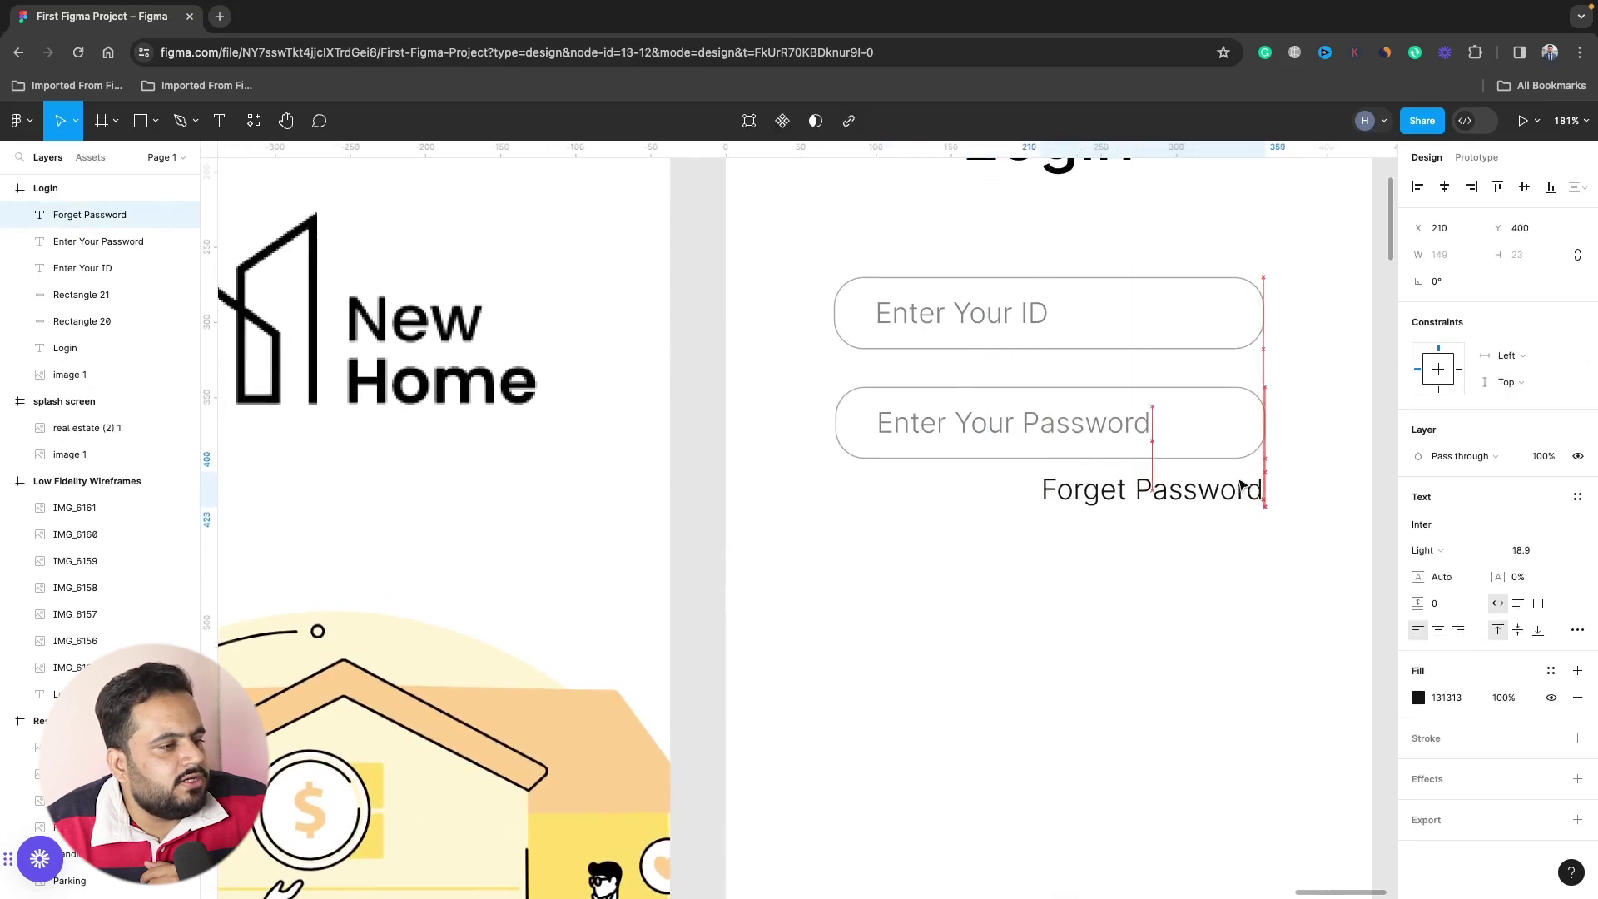
# Set Forget Password to 10 pt, underline it, and align it with the field's right end.
pyautogui.click(1522, 550)
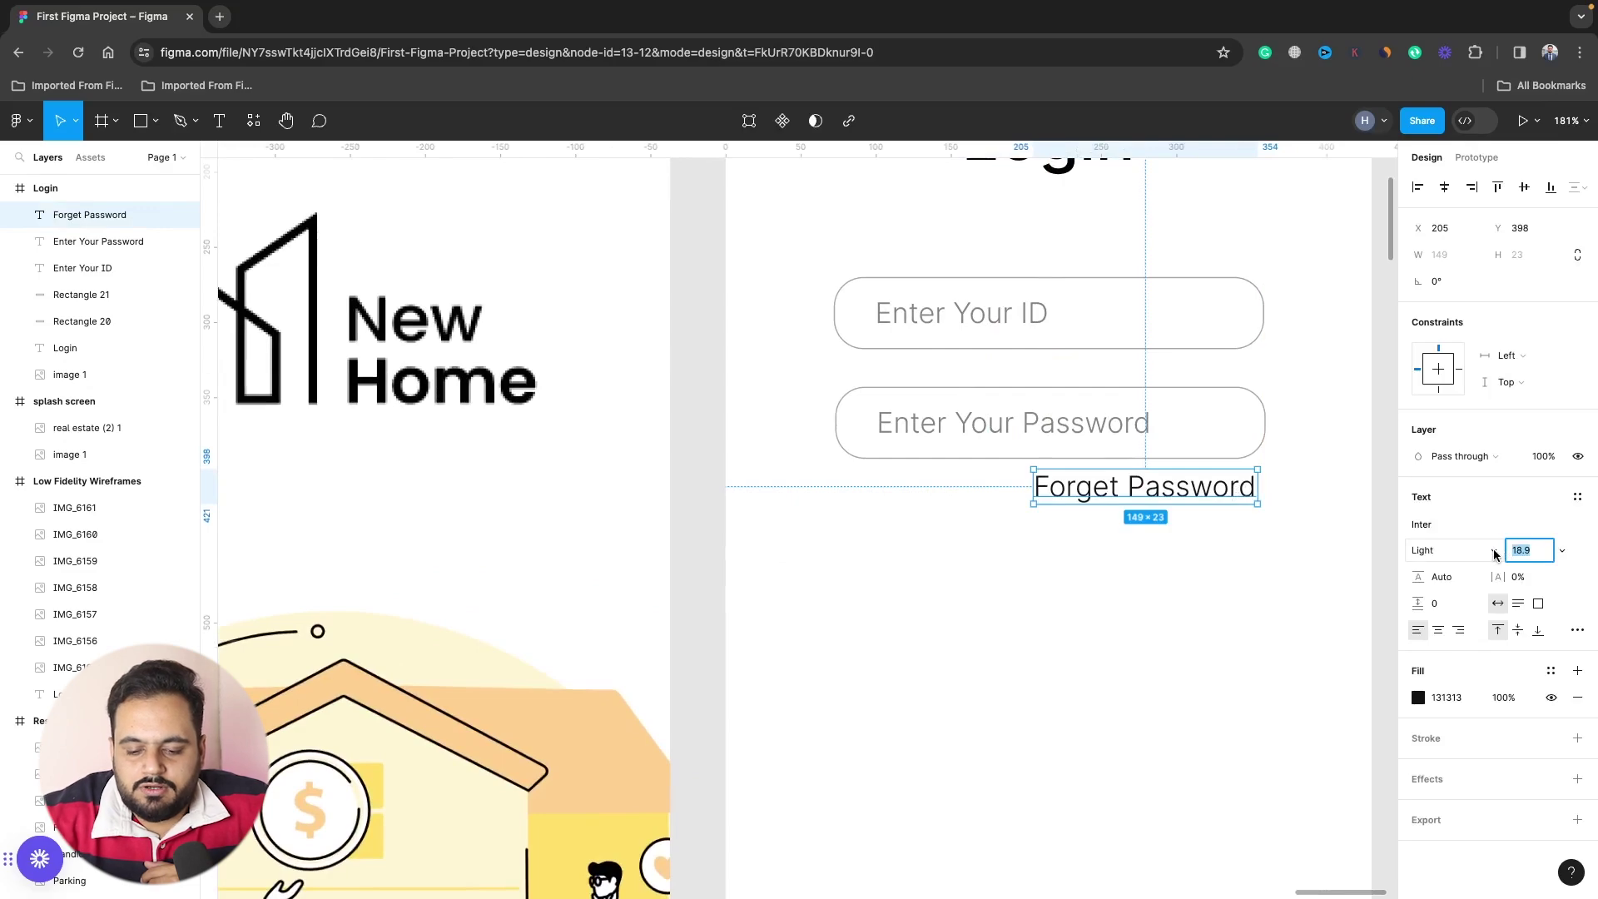
pyautogui.write('10')
pyautogui.press('Return')
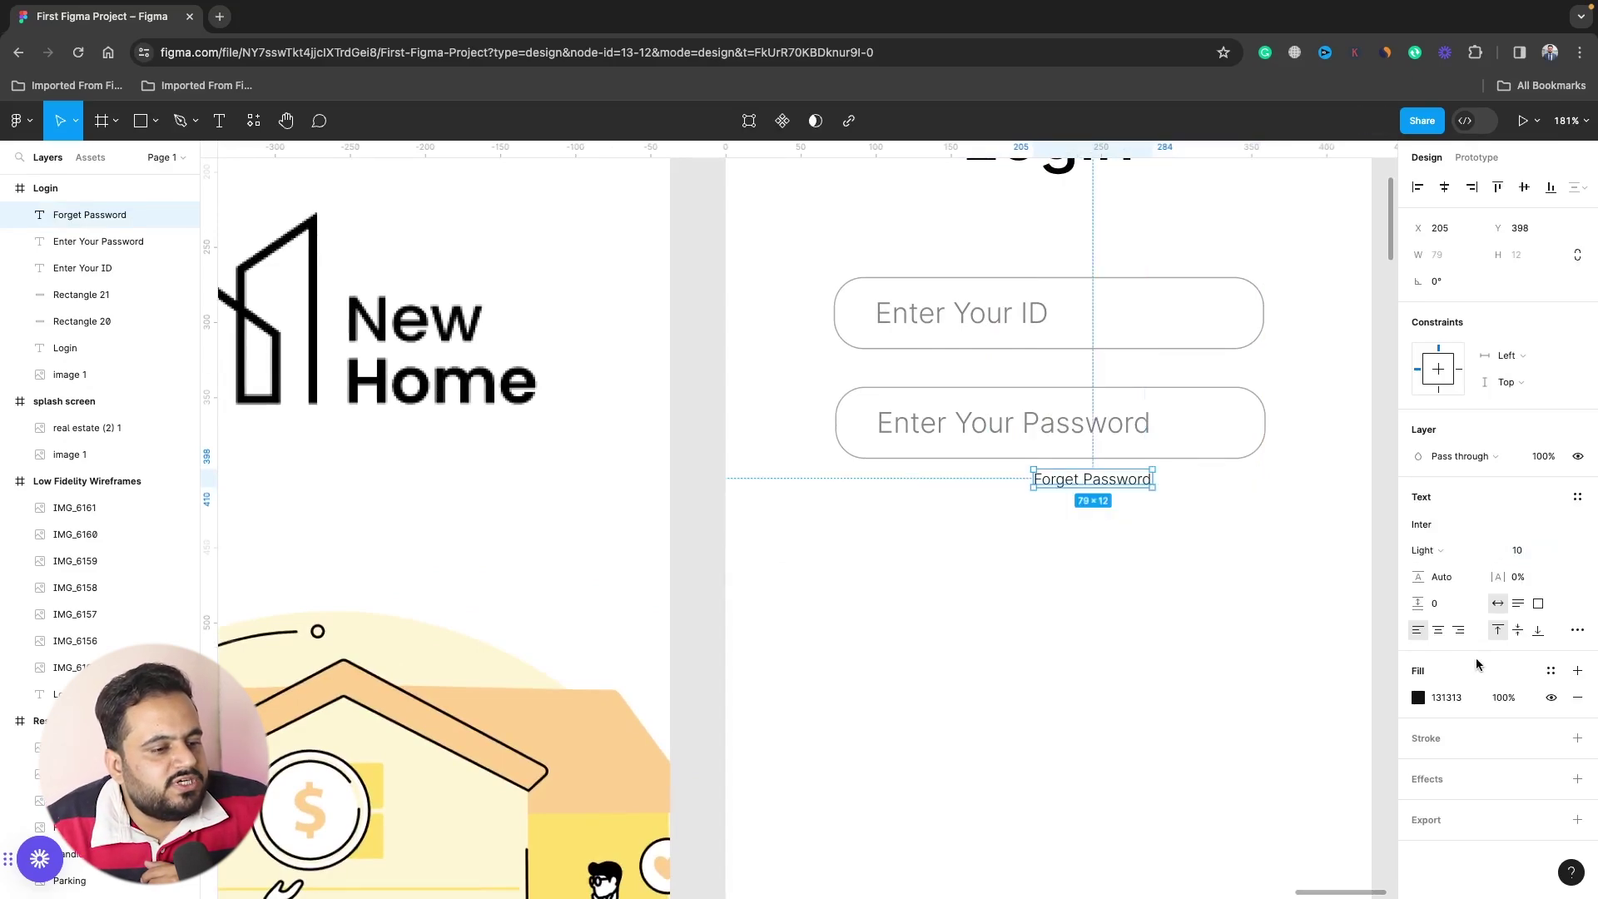
pyautogui.click(1577, 631)
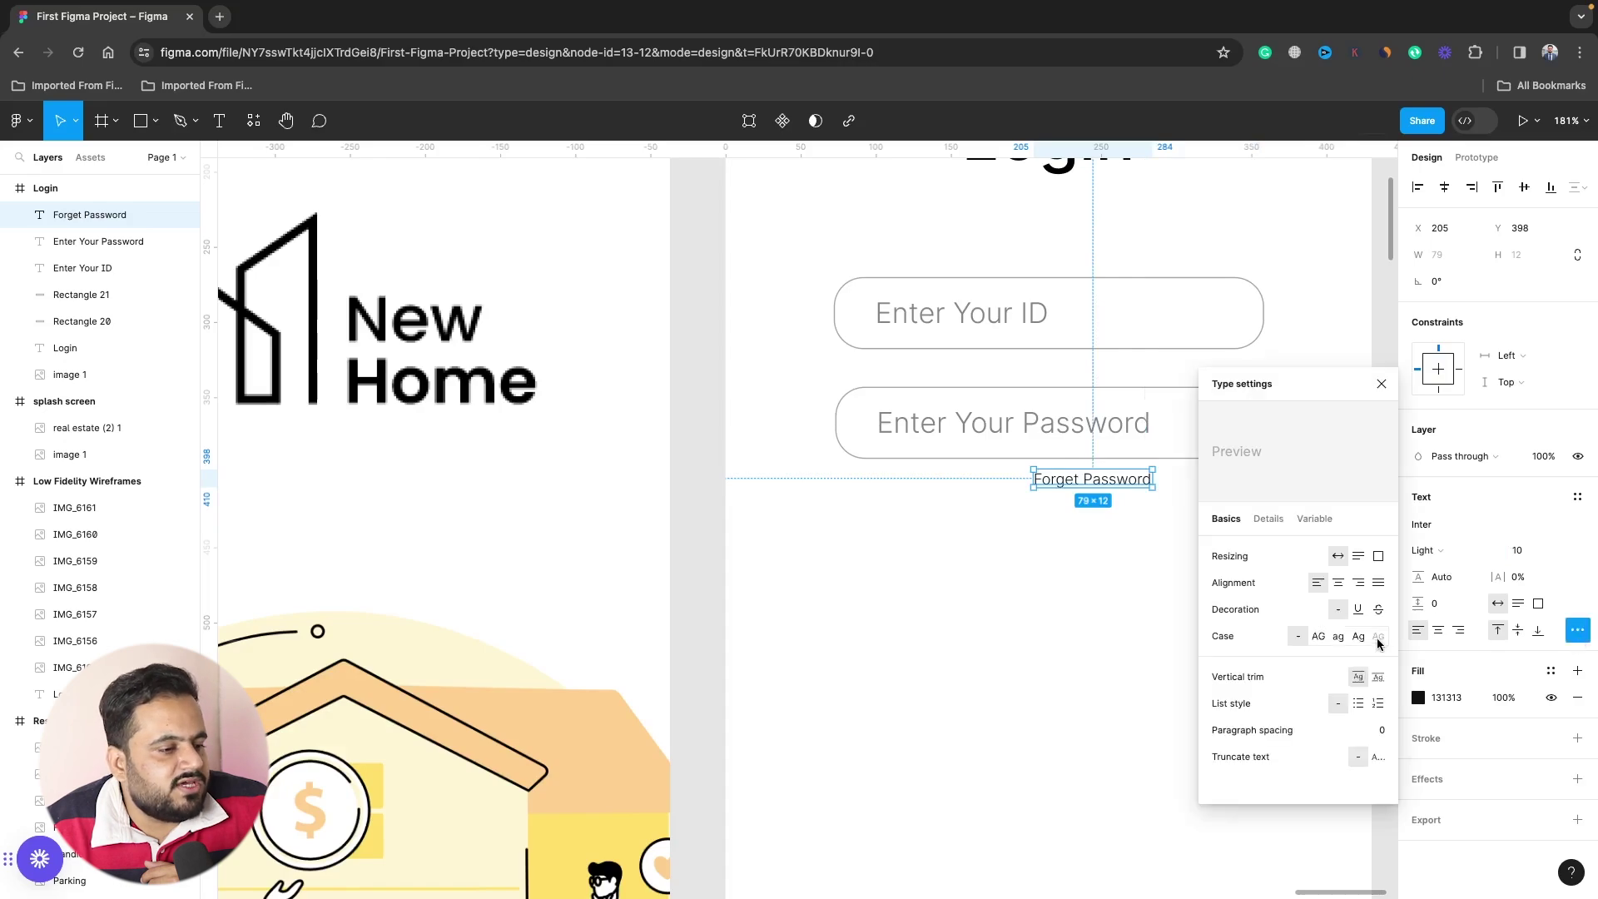
pyautogui.click(1357, 609)
pyautogui.click(1107, 565)
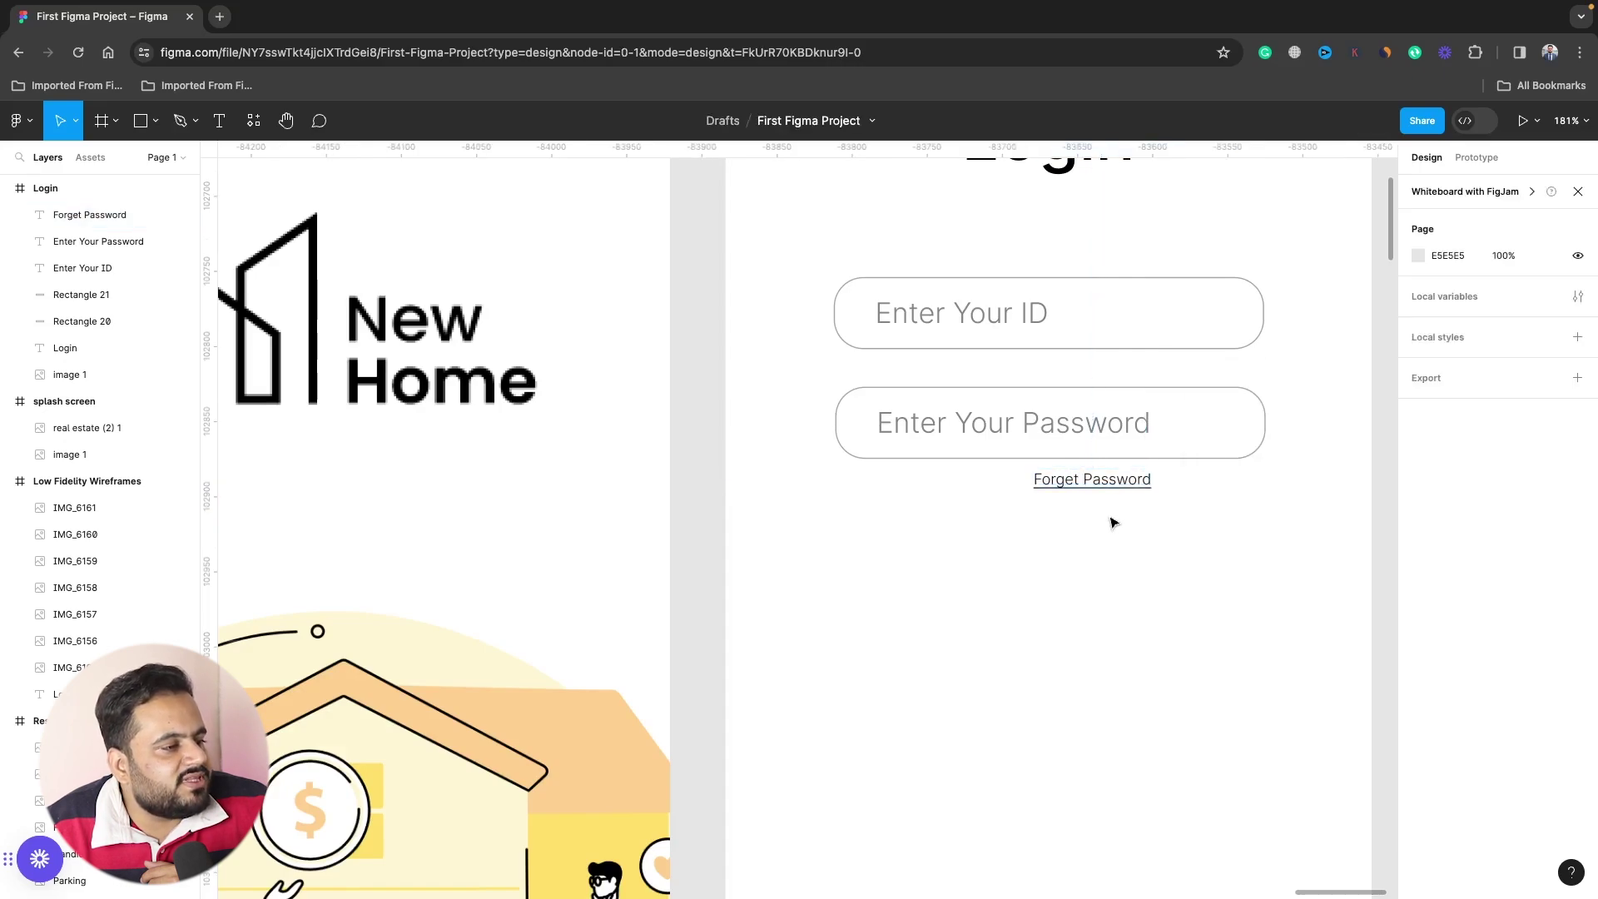
pyautogui.click(1095, 481)
pyautogui.moveTo(1113, 486); pyautogui.dragTo(1215, 491)
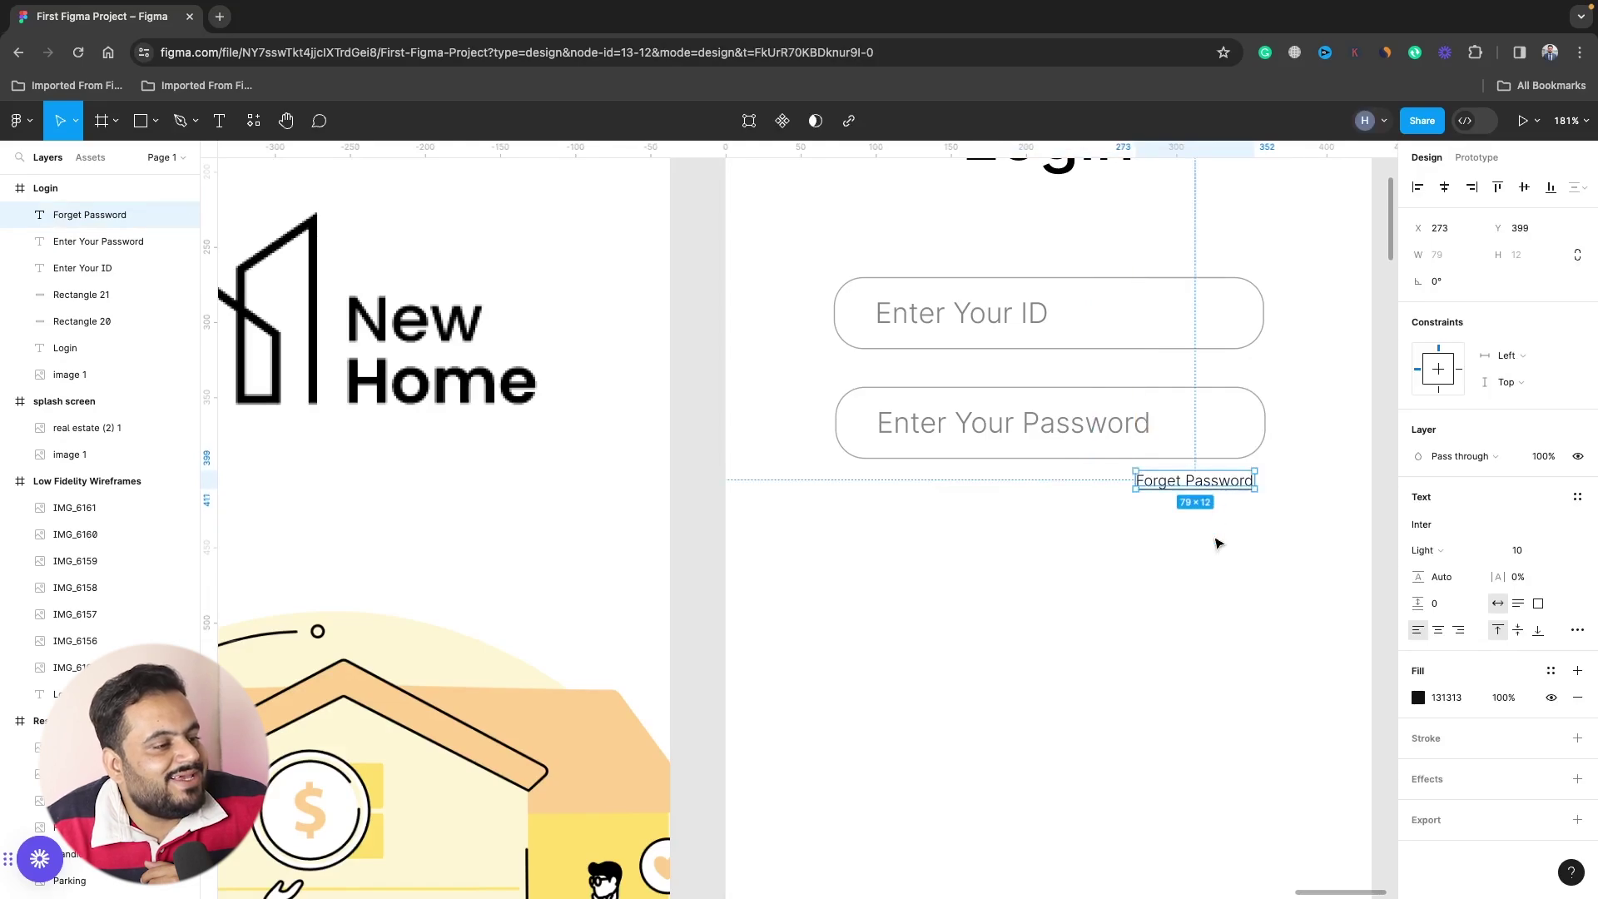
pyautogui.click(1218, 543)
pyautogui.scroll(-5, 1218, 543)
pyautogui.scroll(-2, 1218, 542)
pyautogui.scroll(2, 1218, 543)
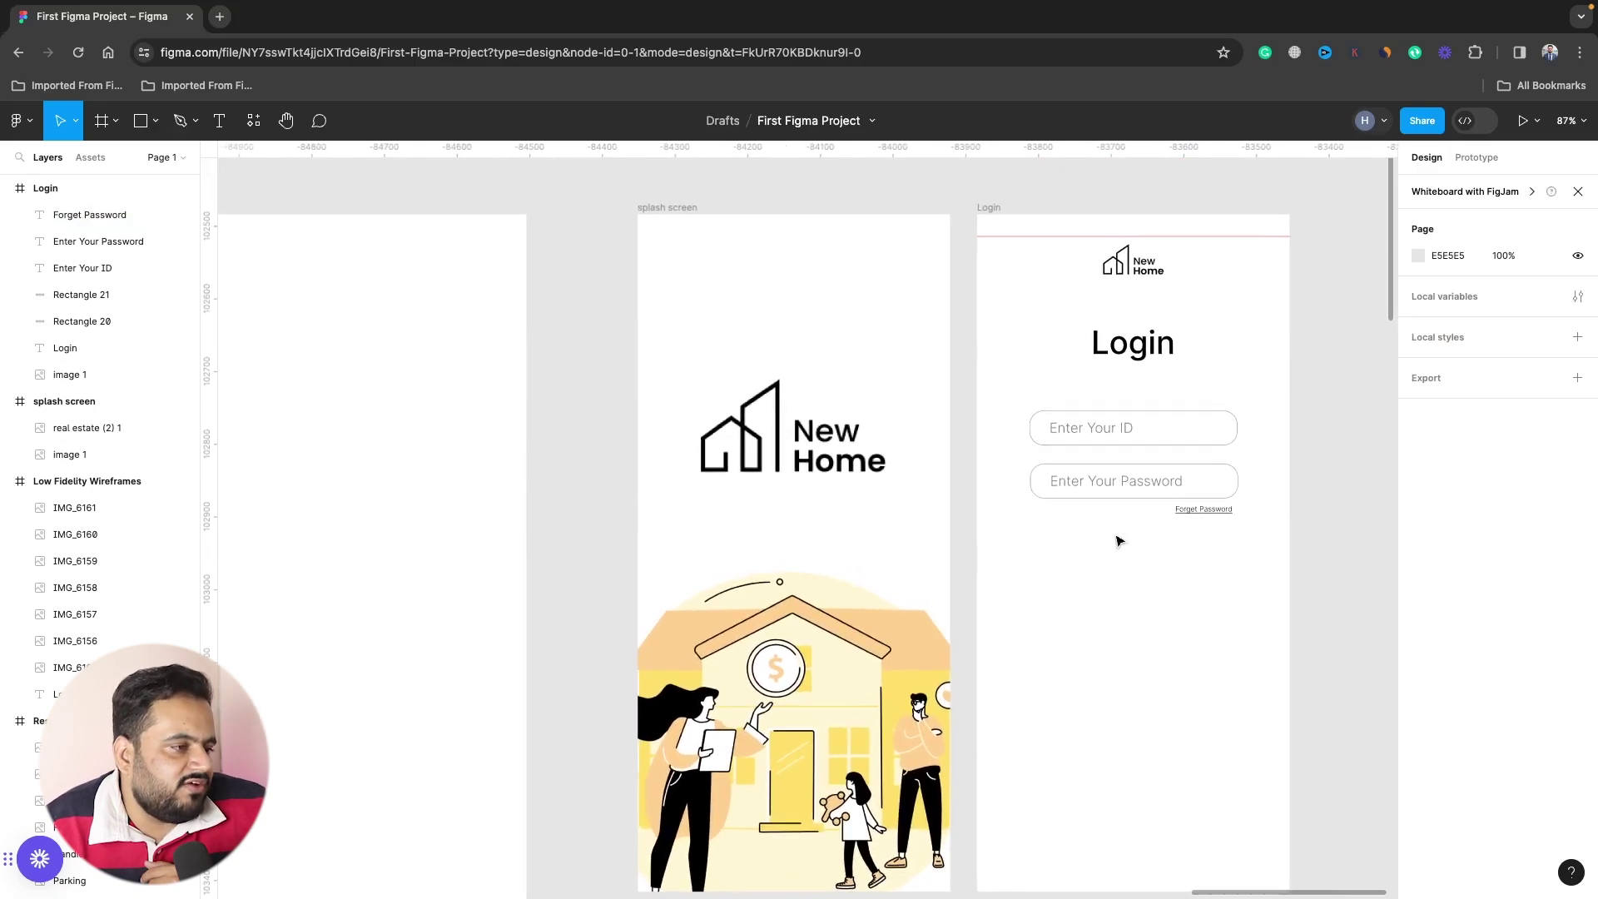
# Duplicate the ID field's rounded box below the Forget Password link.
pyautogui.click(155, 121)
pyautogui.click(156, 157)
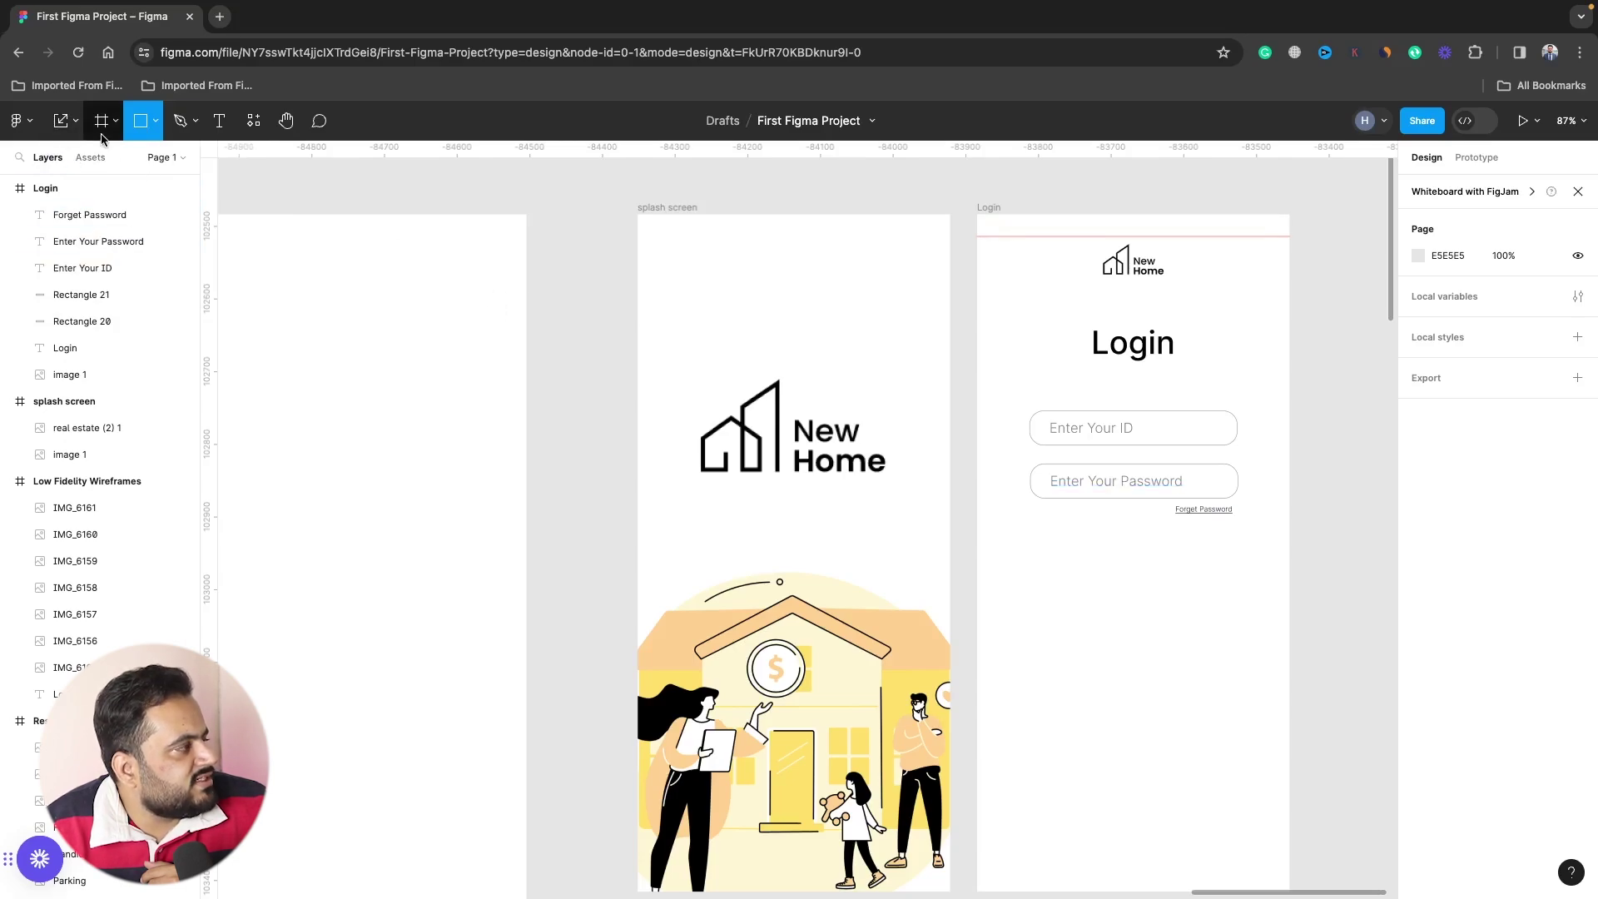
pyautogui.click(74, 125)
pyautogui.click(73, 161)
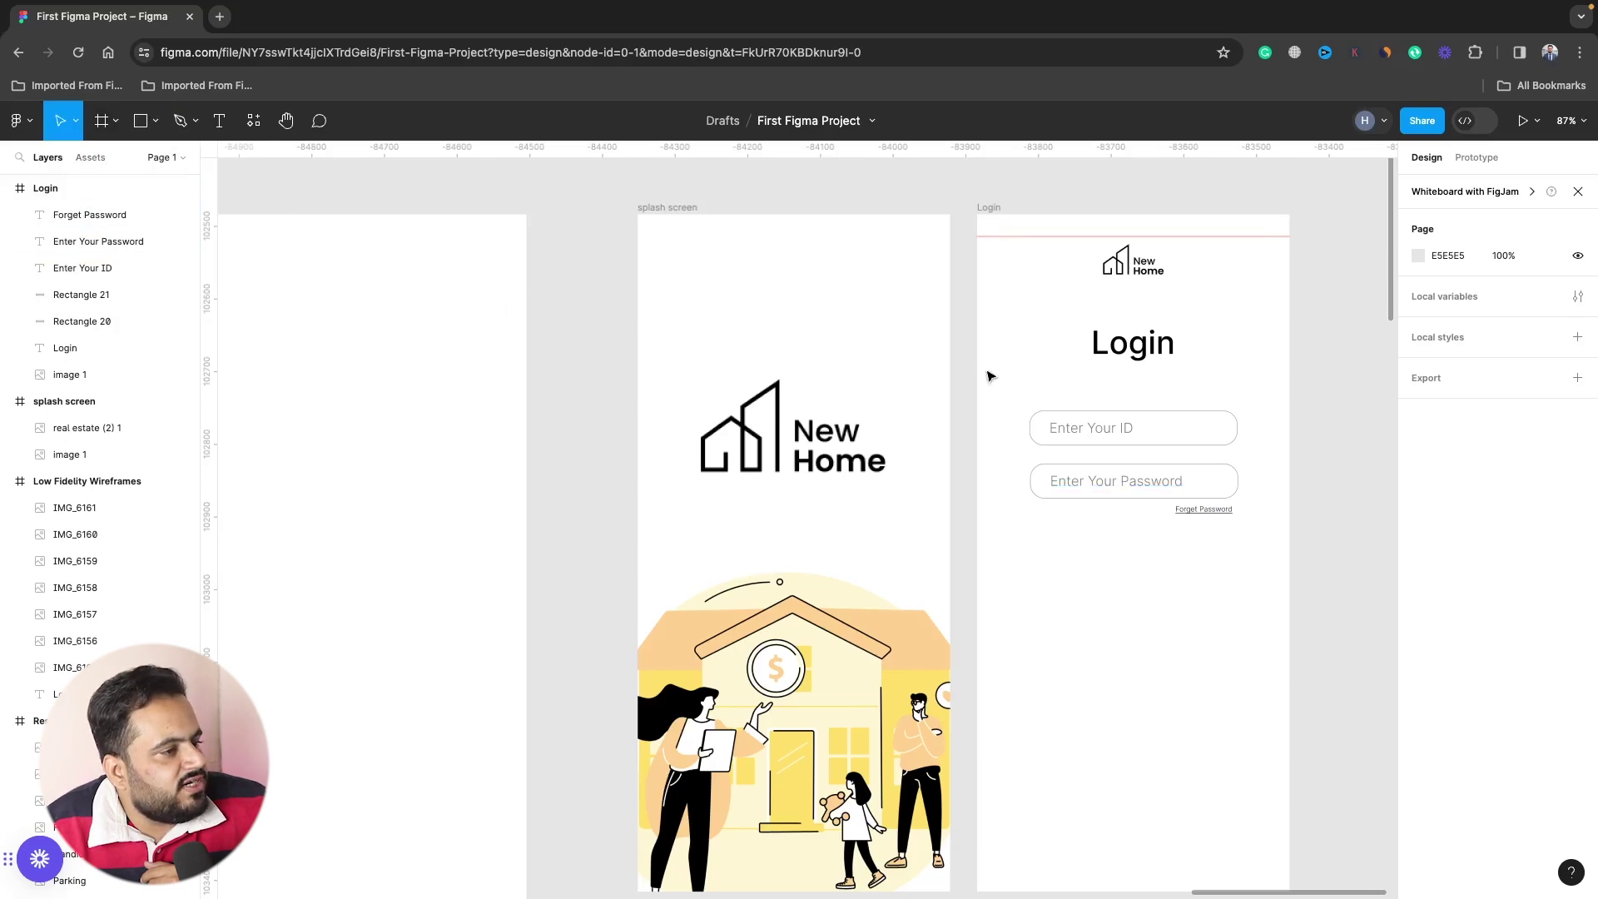
pyautogui.click(1201, 429)
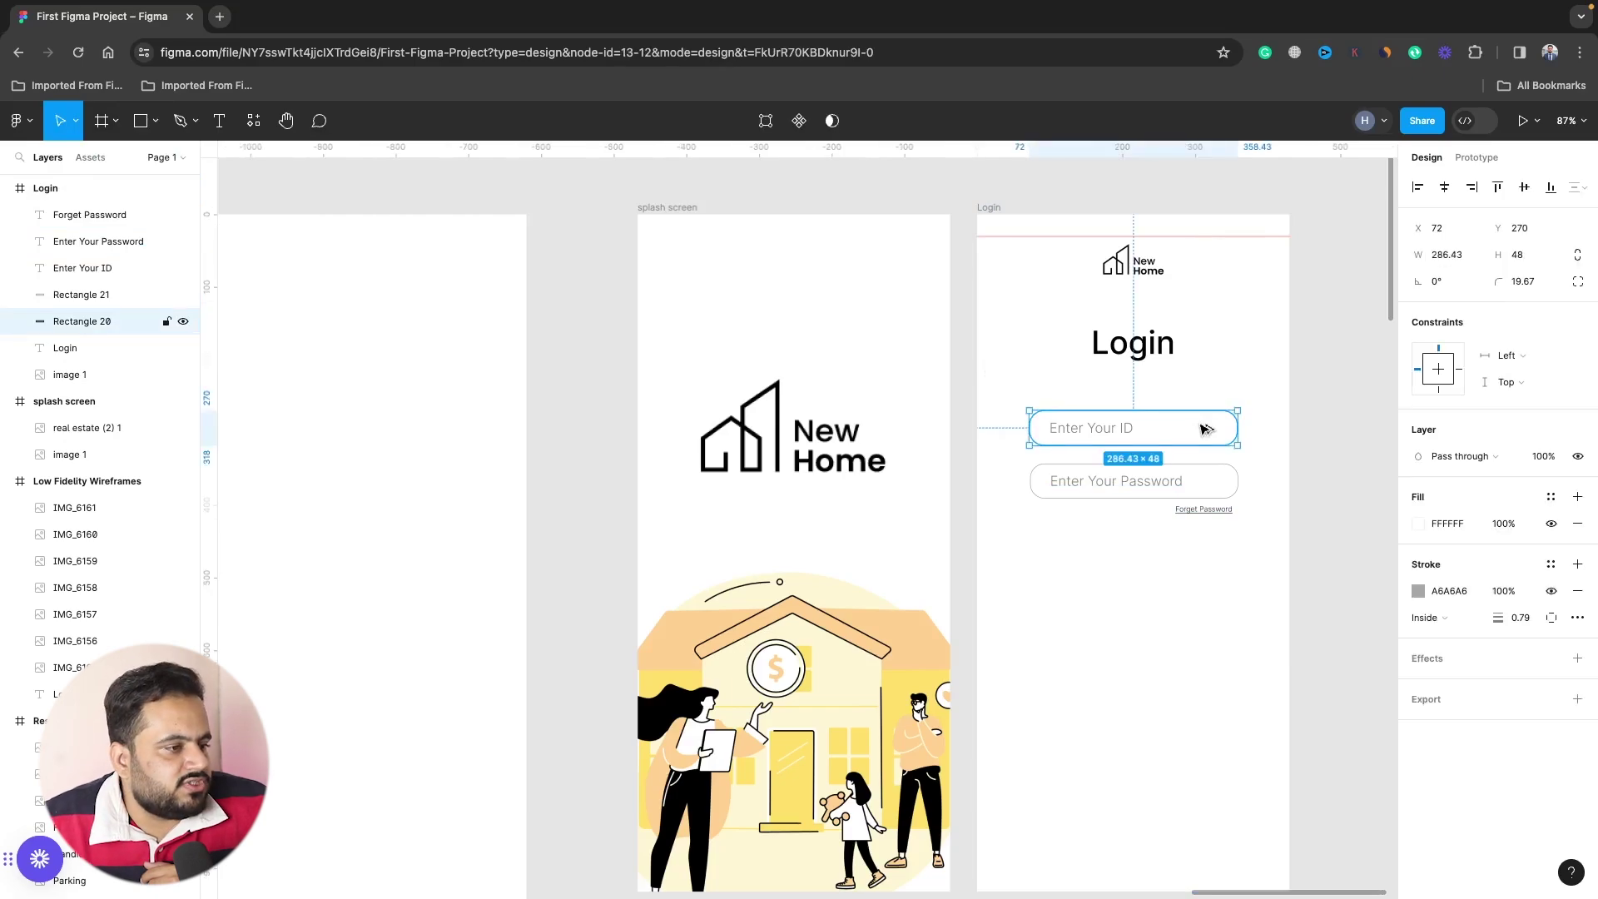
pyautogui.moveTo(1205, 429)
pyautogui.mouseDown()
pyautogui.moveTo(1204, 559)
pyautogui.moveTo(1133, 568)
pyautogui.mouseUp()
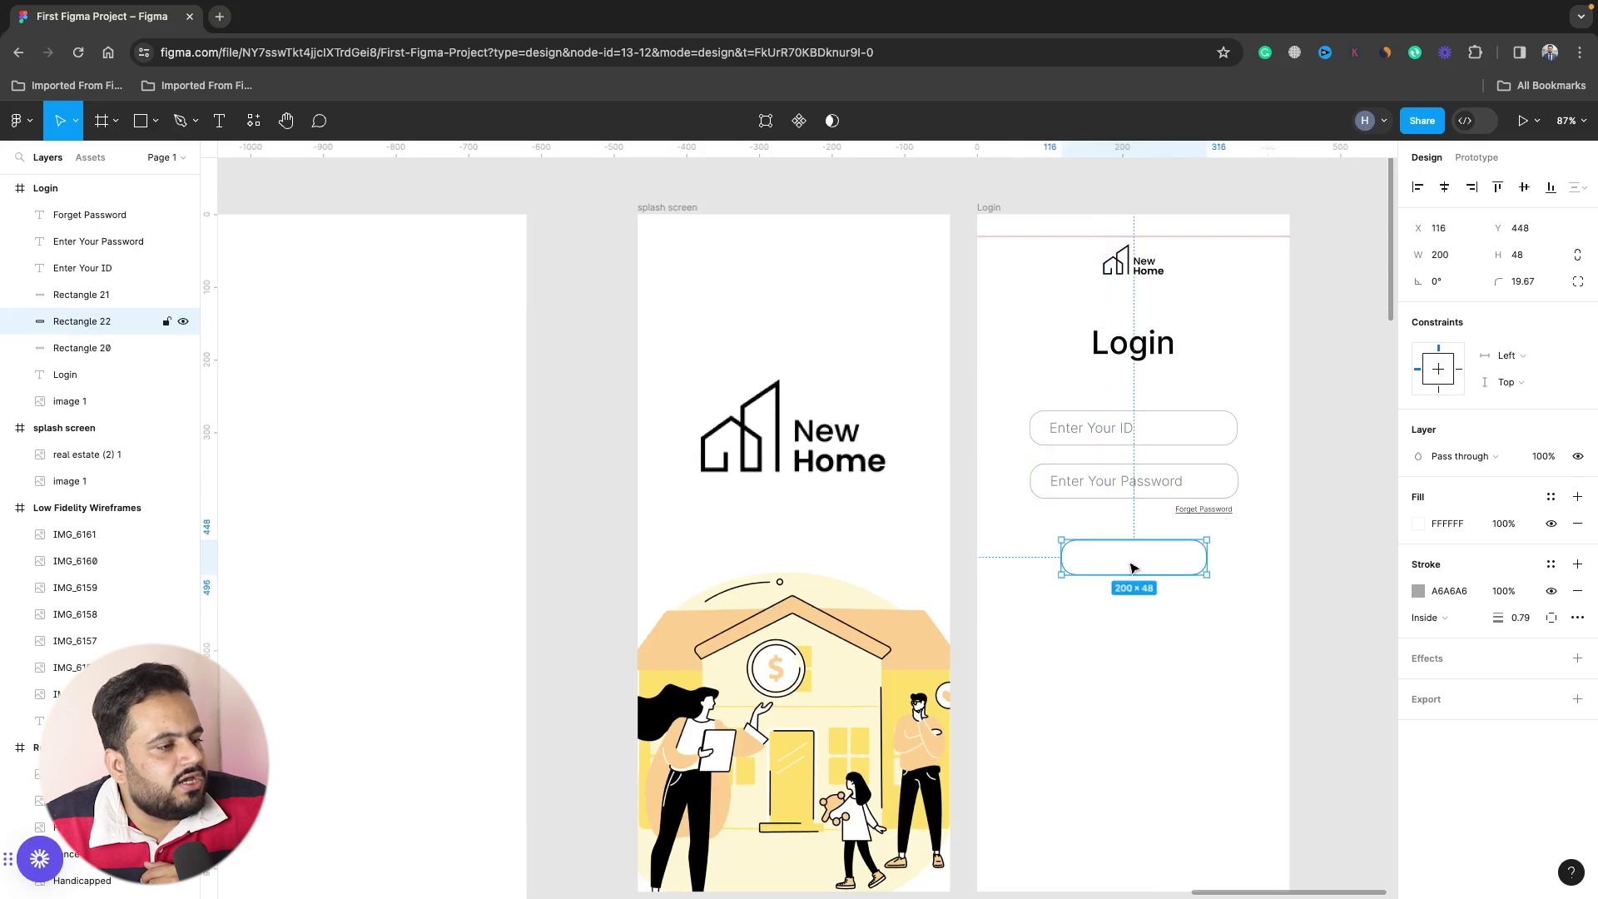
# Remove the outline from the copied button rectangle.
pyautogui.click(1222, 631)
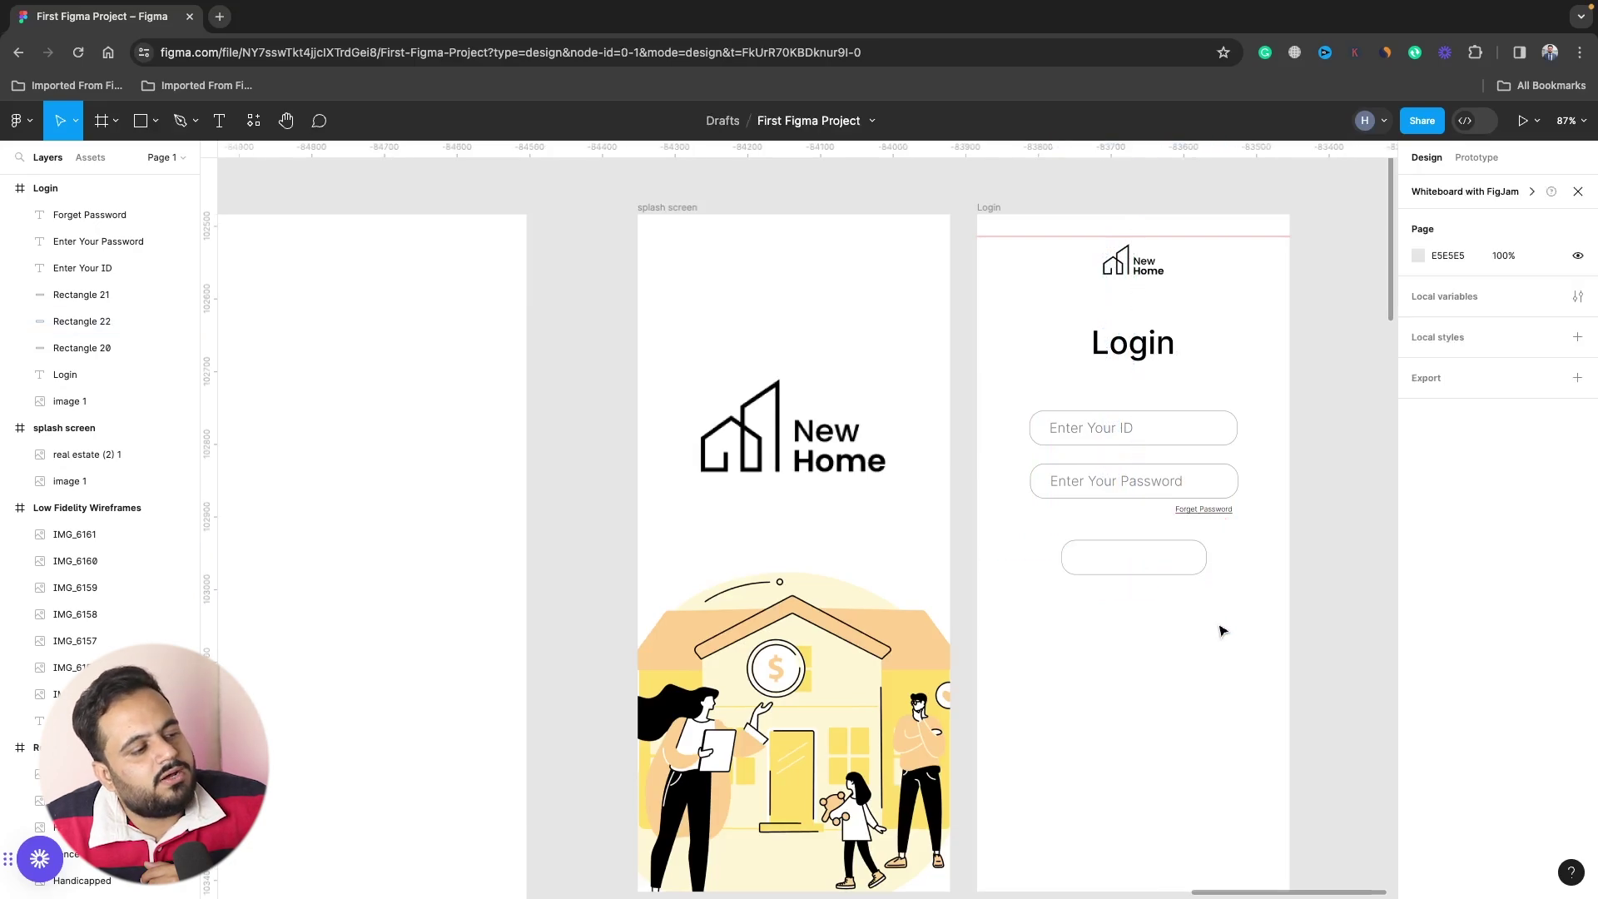
pyautogui.click(1172, 560)
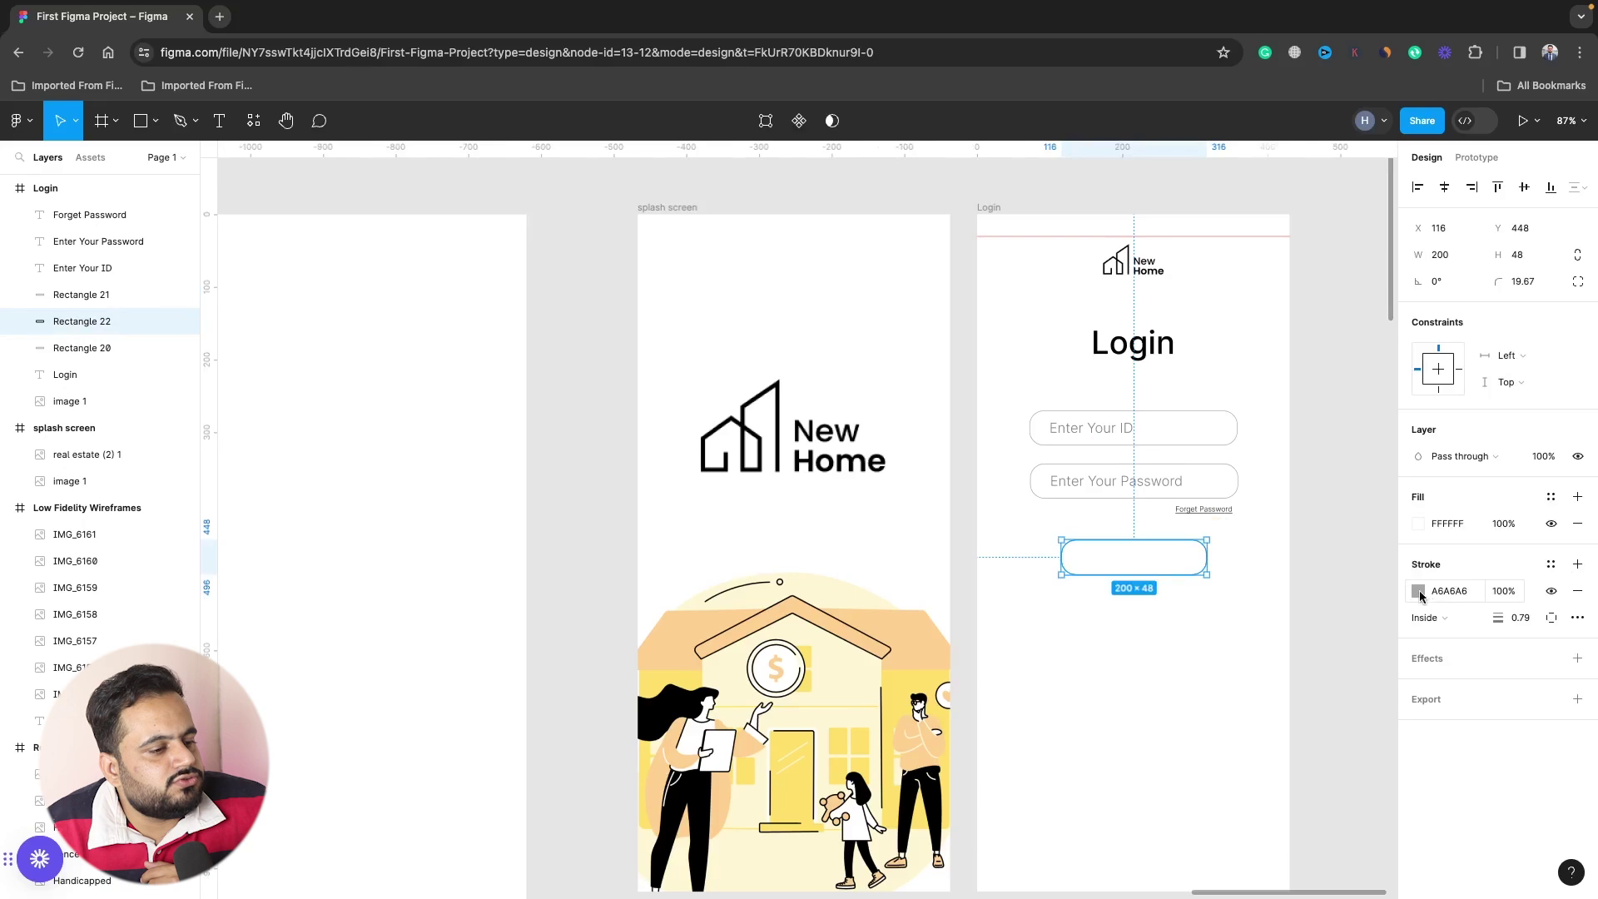
pyautogui.click(1418, 592)
pyautogui.click(1222, 700)
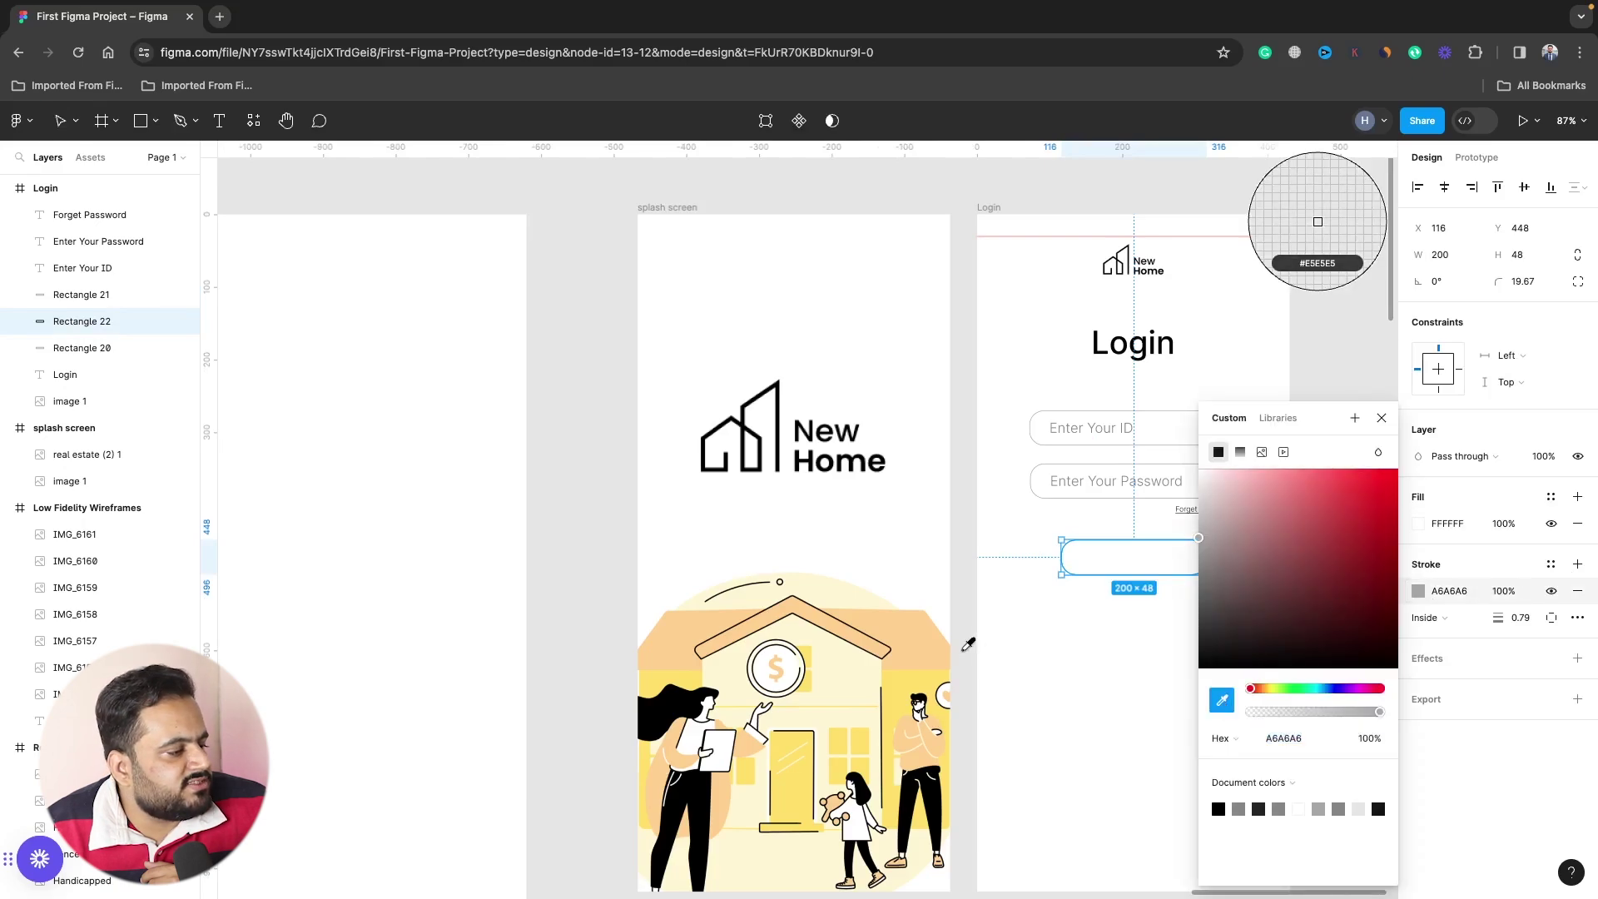
pyautogui.click(908, 682)
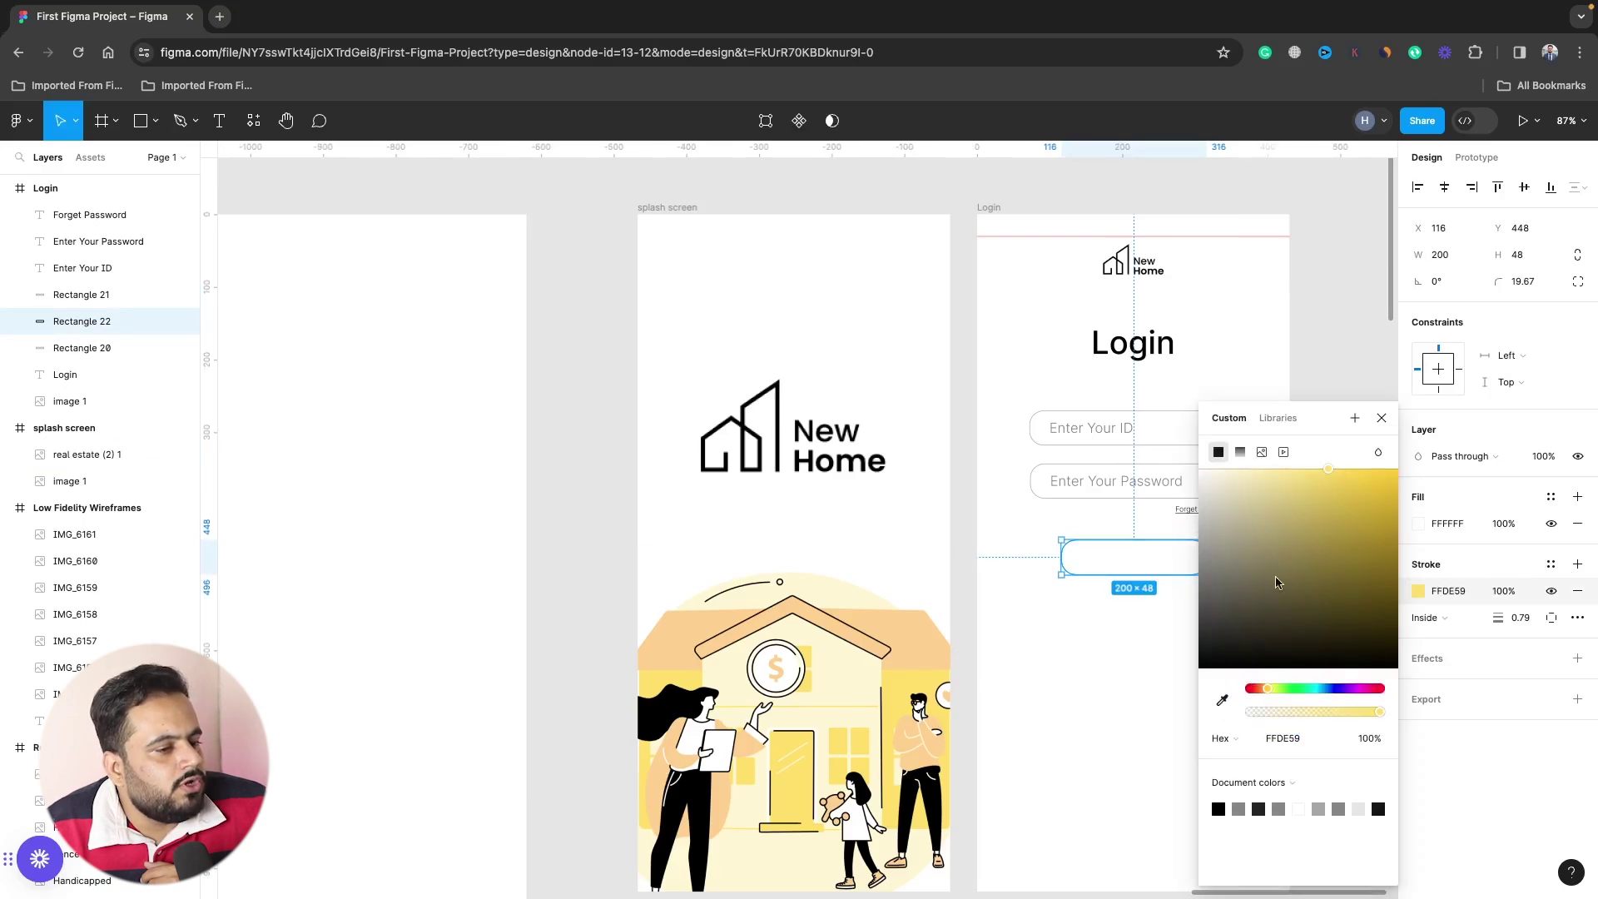
pyautogui.click(1578, 591)
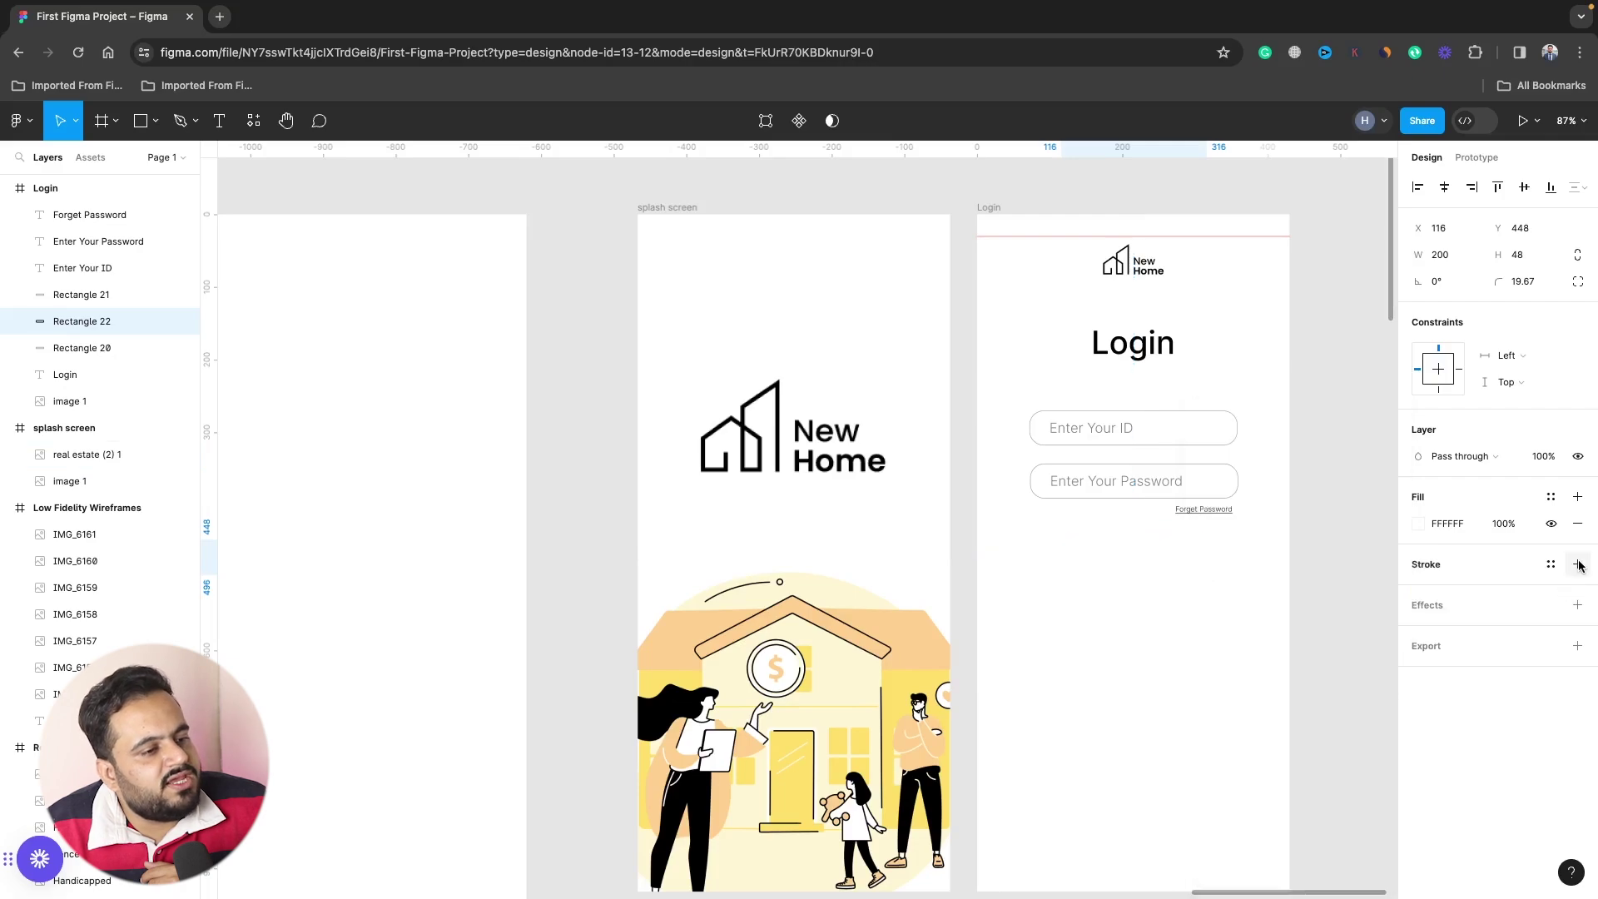
# Fill the button with the illustration's yellow, warmed to FFCC69.
pyautogui.click(1412, 524)
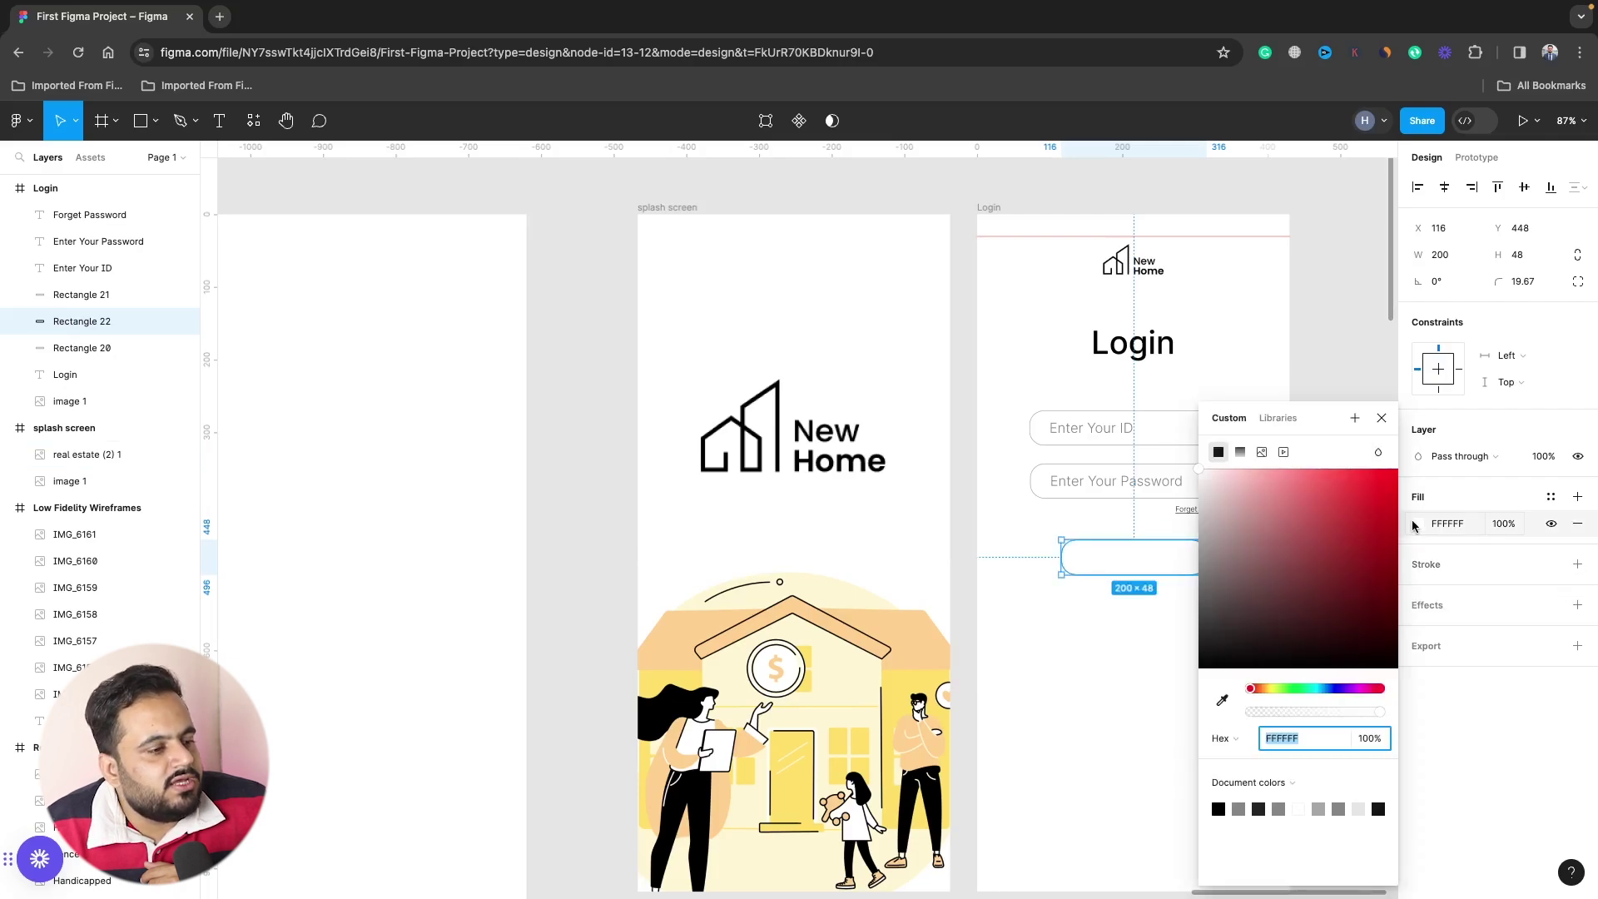
pyautogui.click(1222, 705)
pyautogui.click(928, 666)
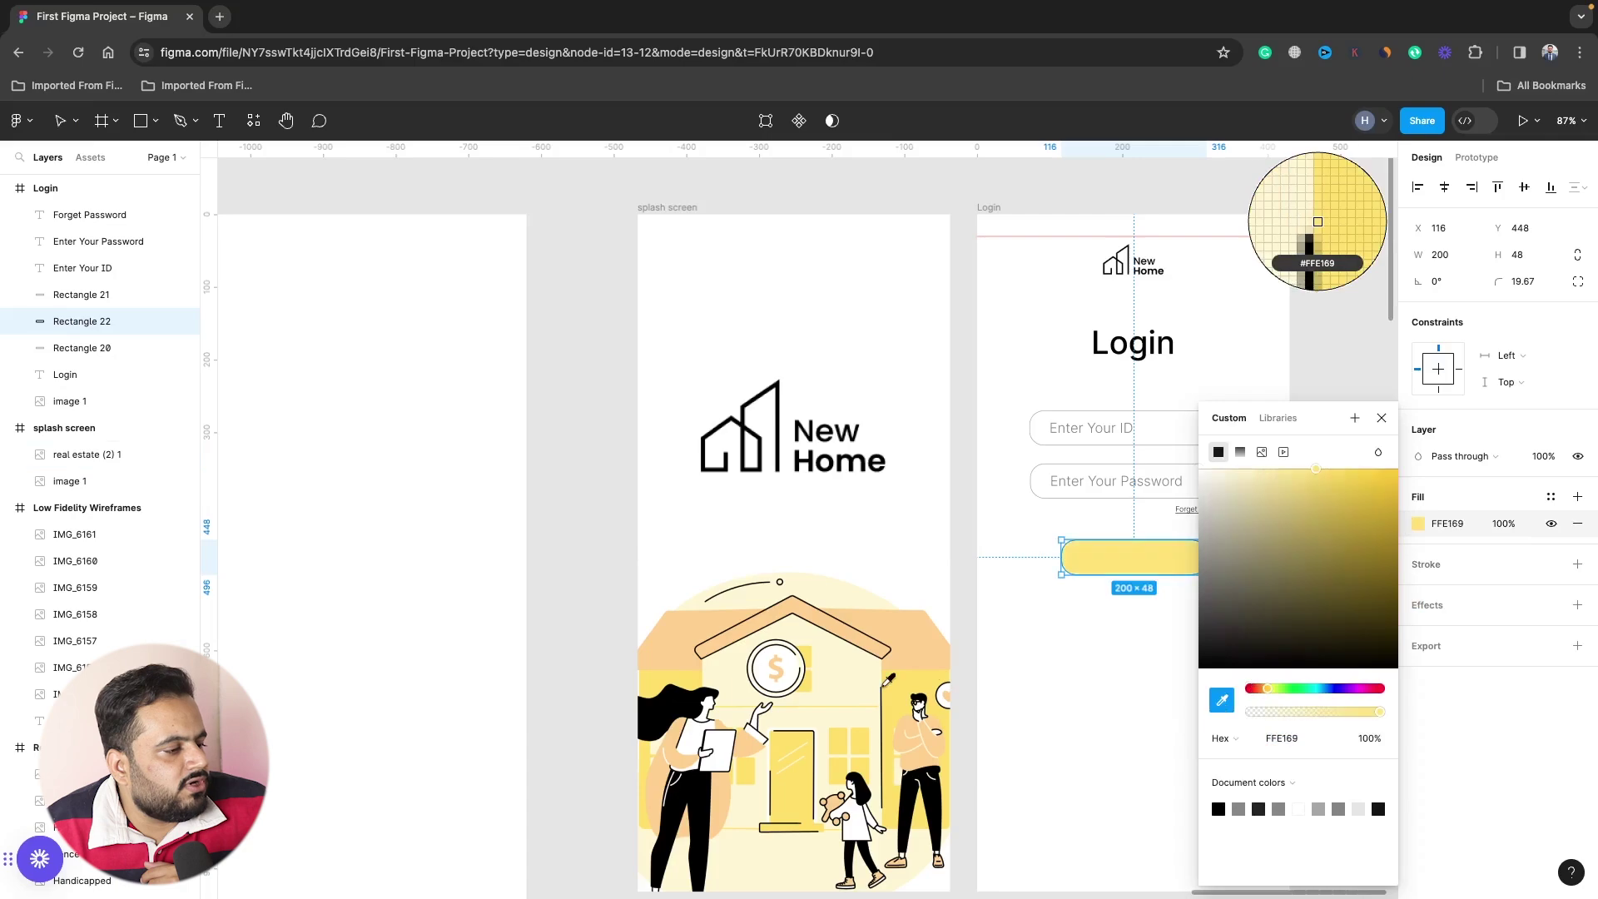
pyautogui.click(1074, 644)
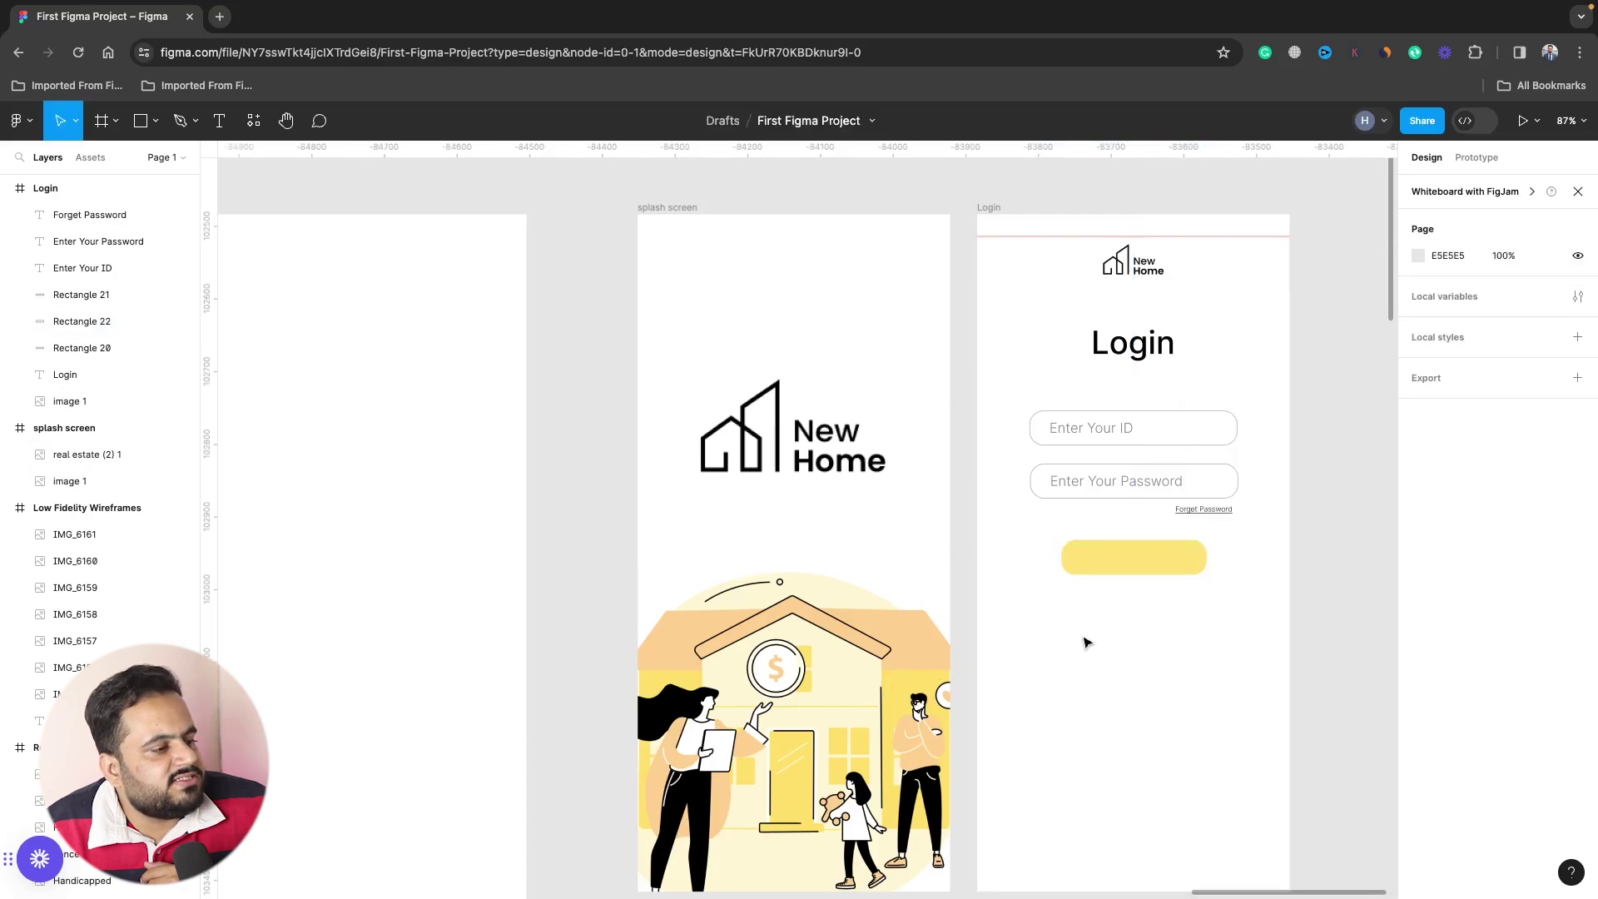
pyautogui.click(1153, 557)
pyautogui.click(1417, 524)
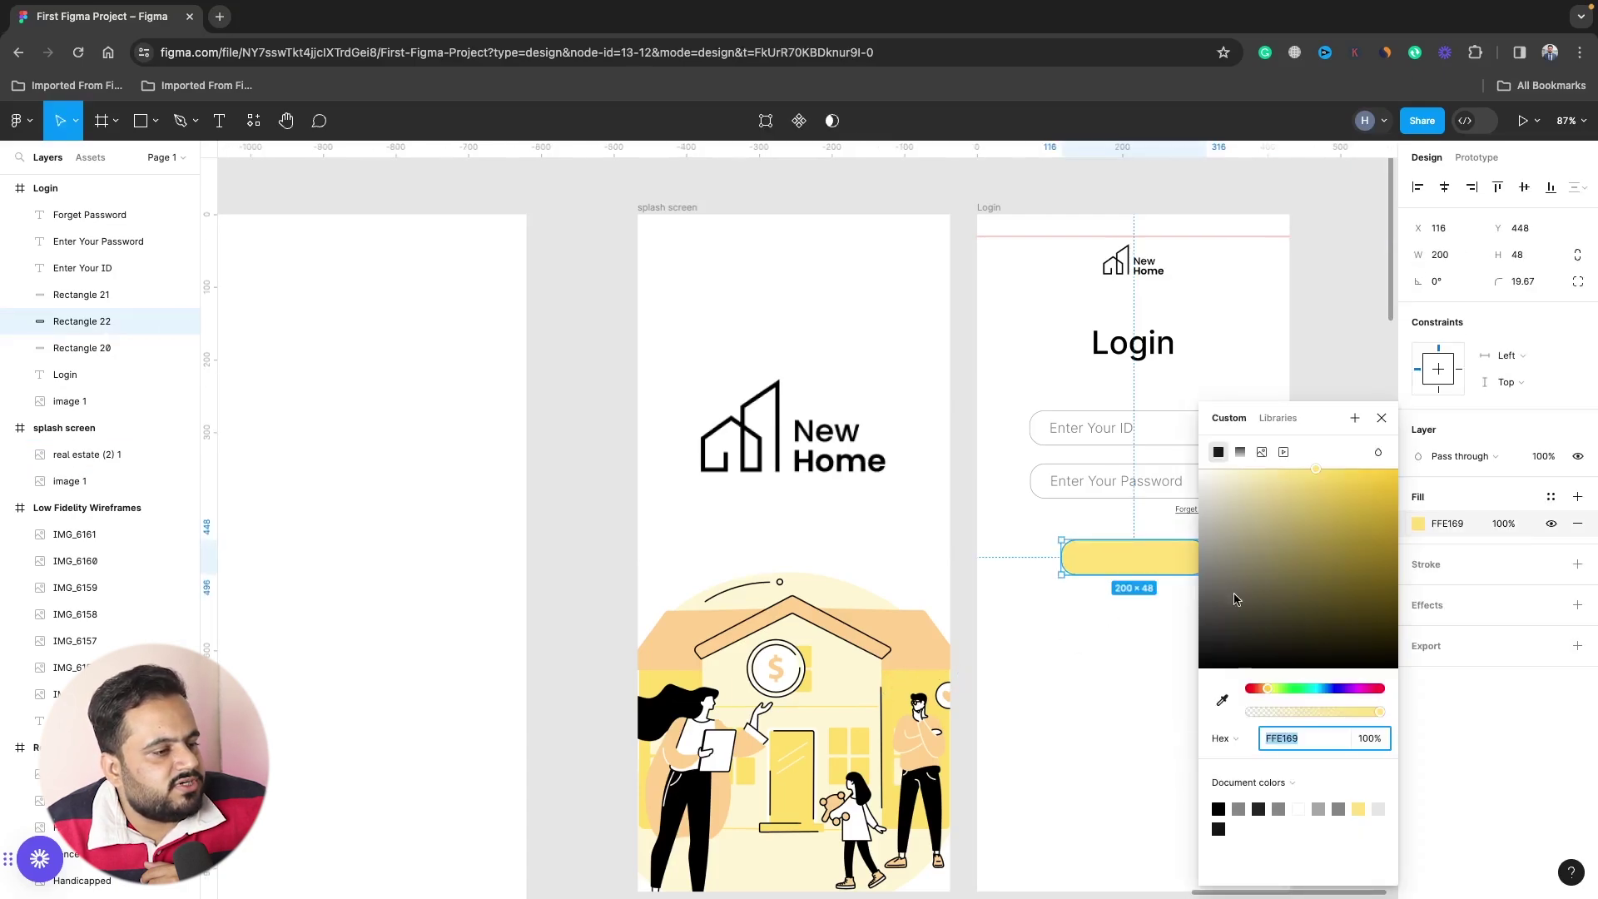
pyautogui.moveTo(1263, 689); pyautogui.dragTo(1266, 690)
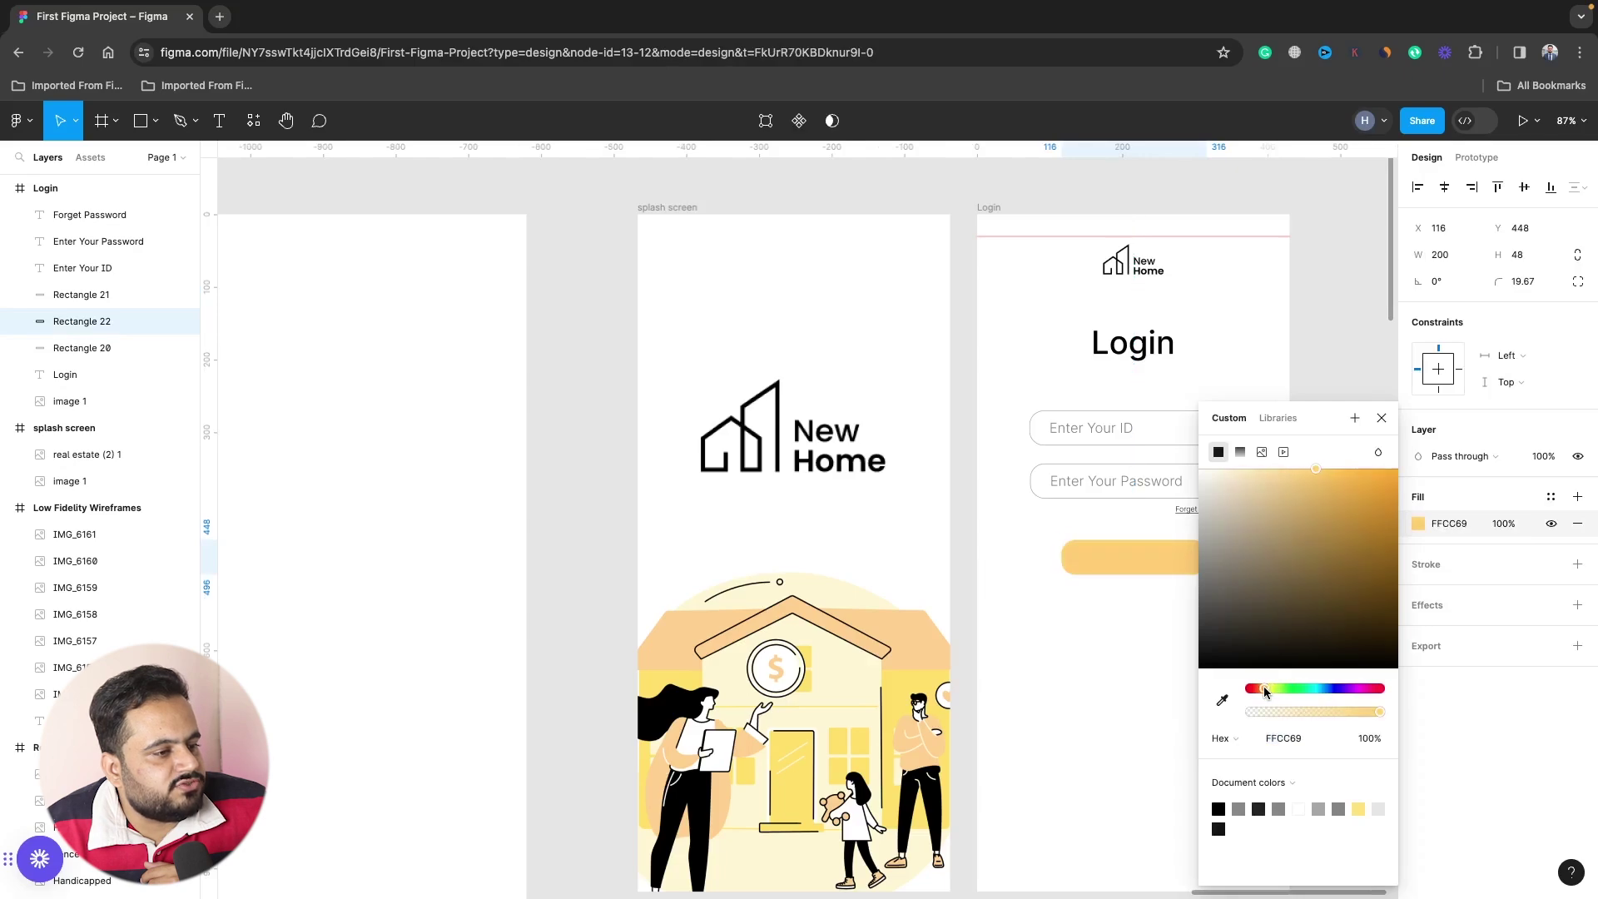
pyautogui.click(1152, 667)
pyautogui.click(1108, 481)
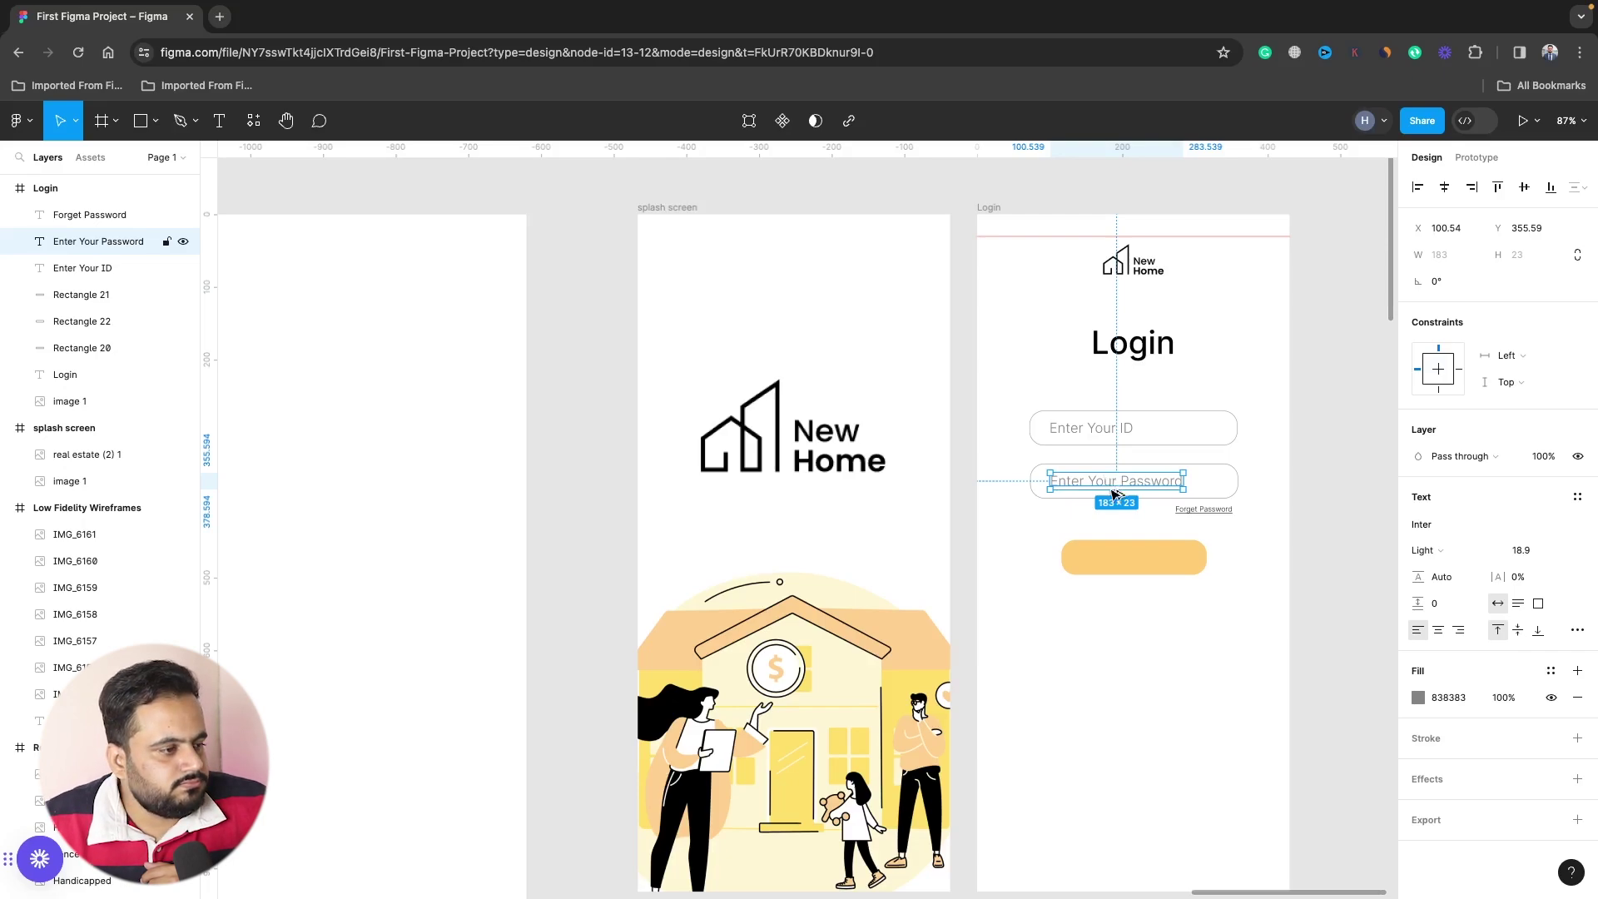
# Add a black, Medium-weight 'Login' label centred on the yellow button.
pyautogui.moveTo(1113, 493); pyautogui.dragTo(1146, 560)
pyautogui.doubleClick(1143, 549)
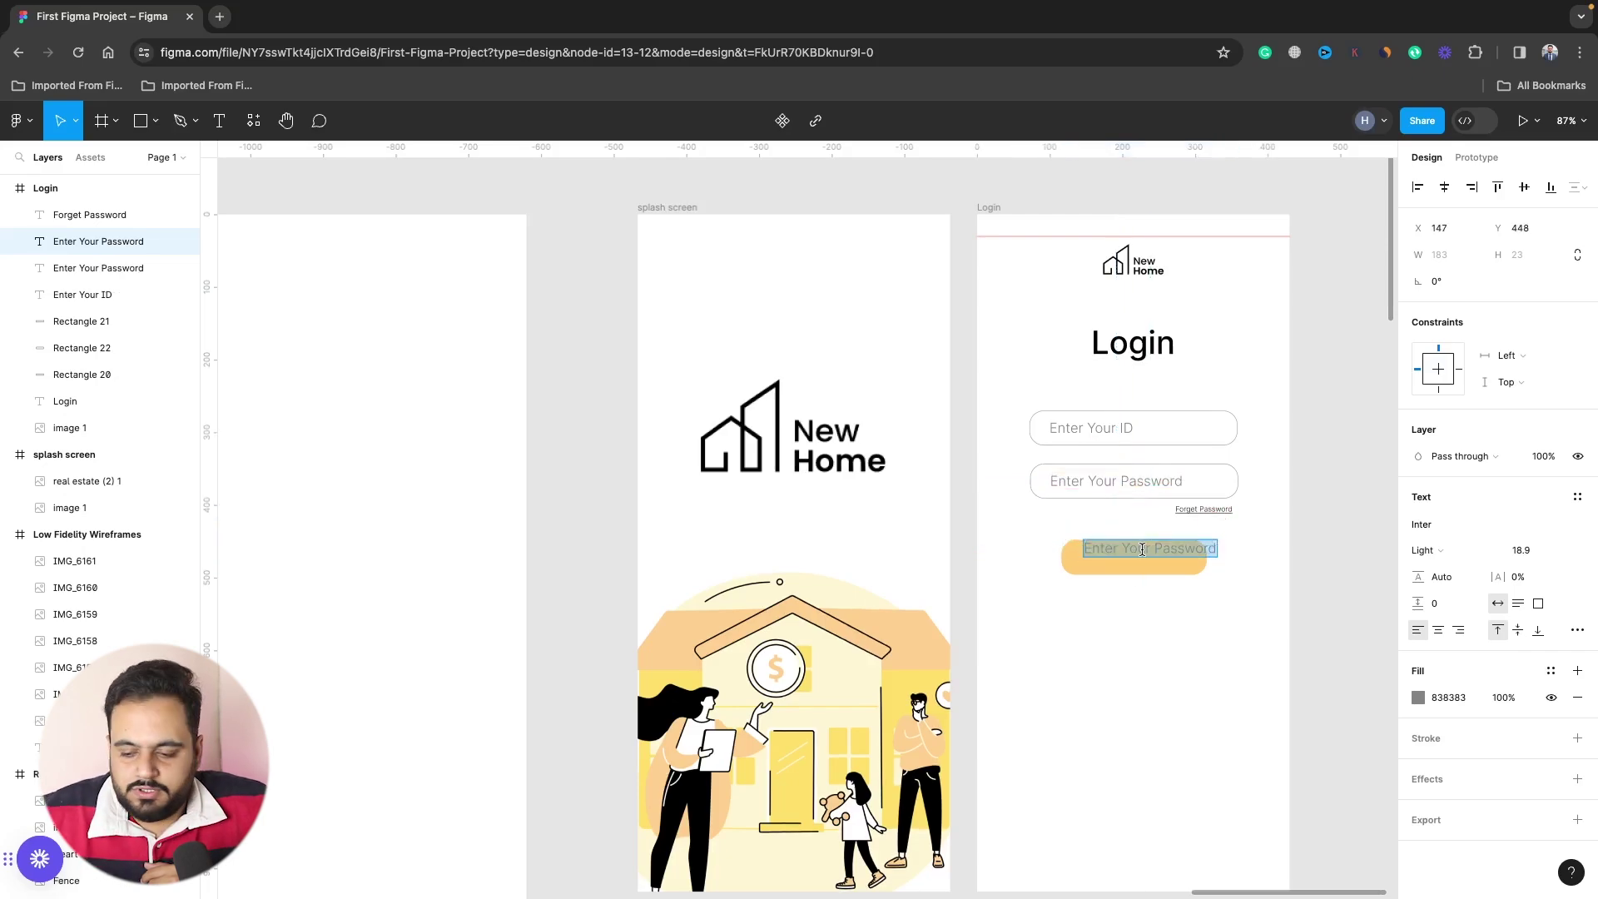
pyautogui.write('Login')
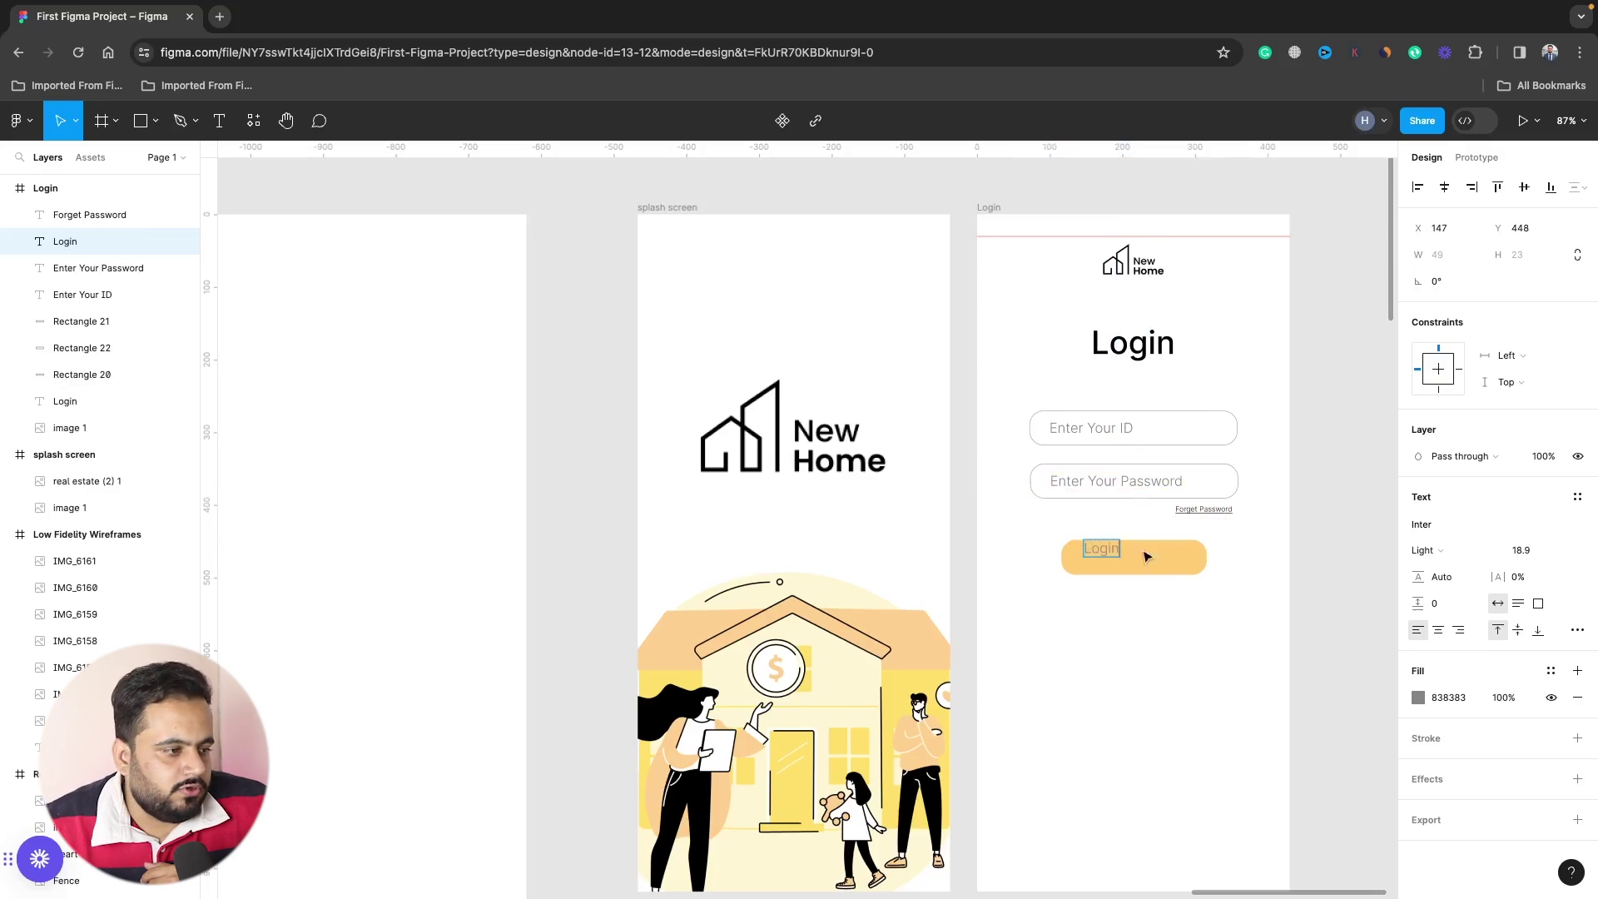
pyautogui.press('Escape')
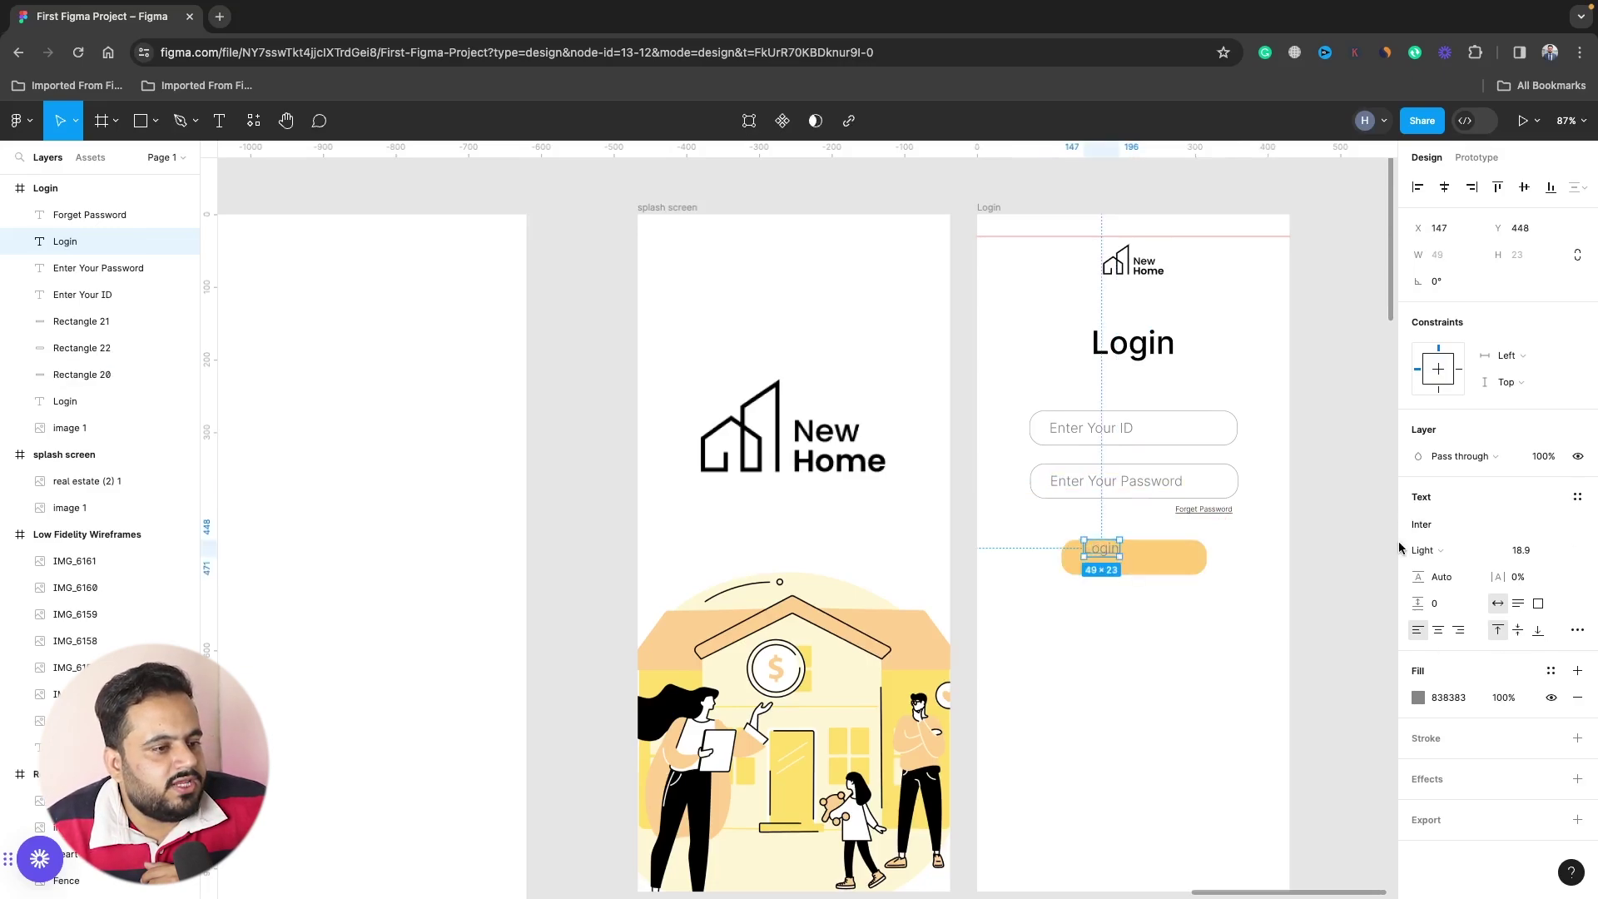
pyautogui.click(1436, 551)
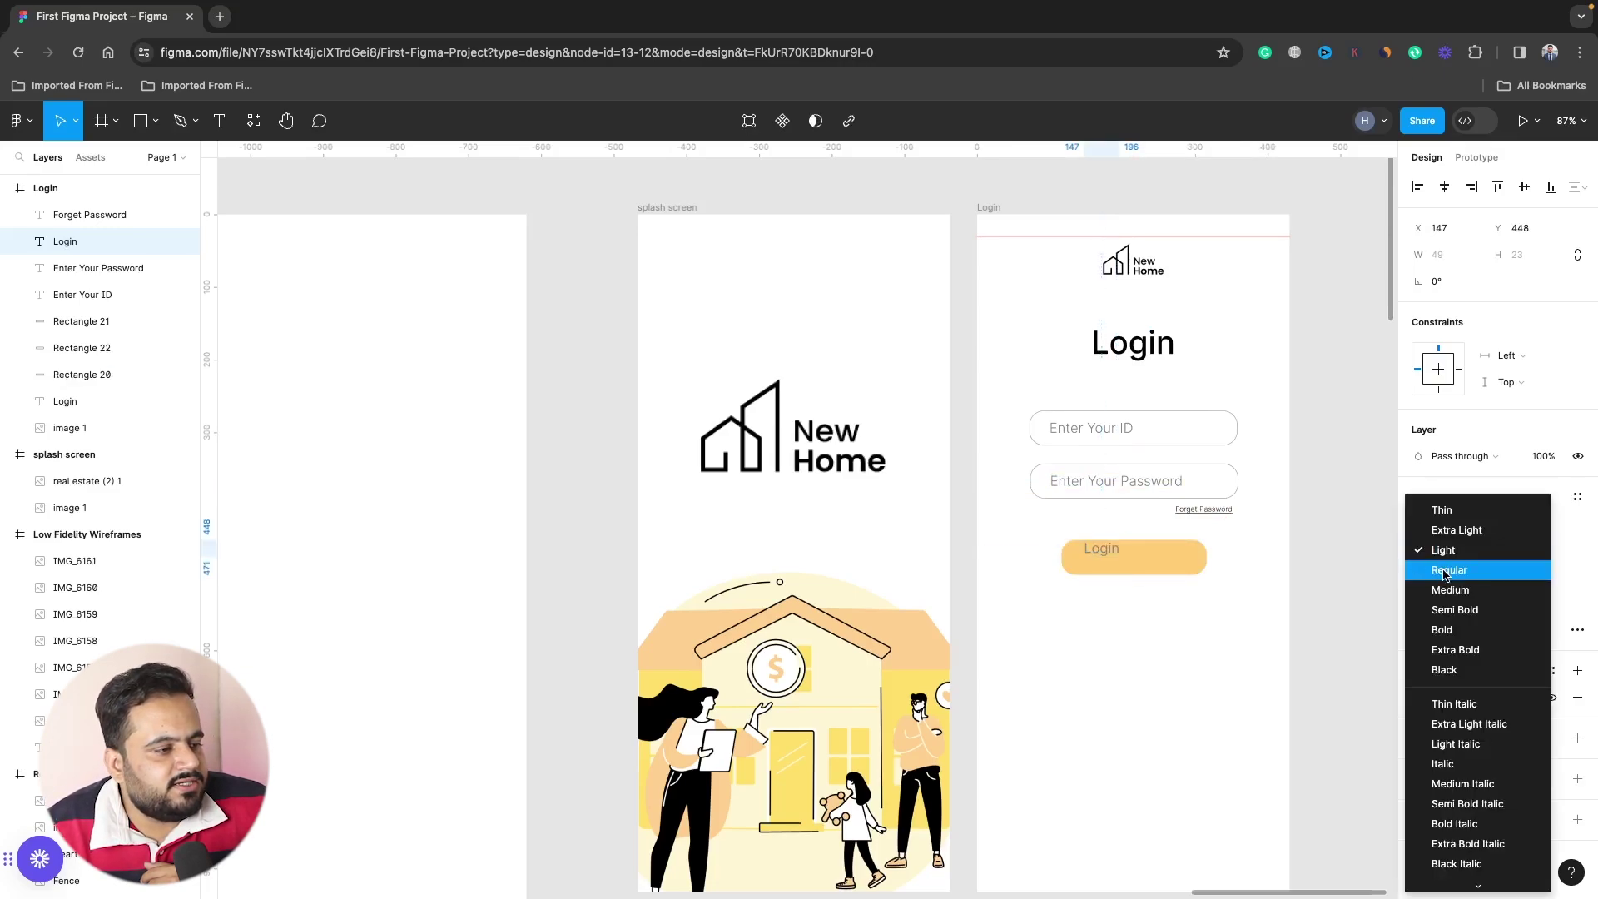
pyautogui.click(1449, 590)
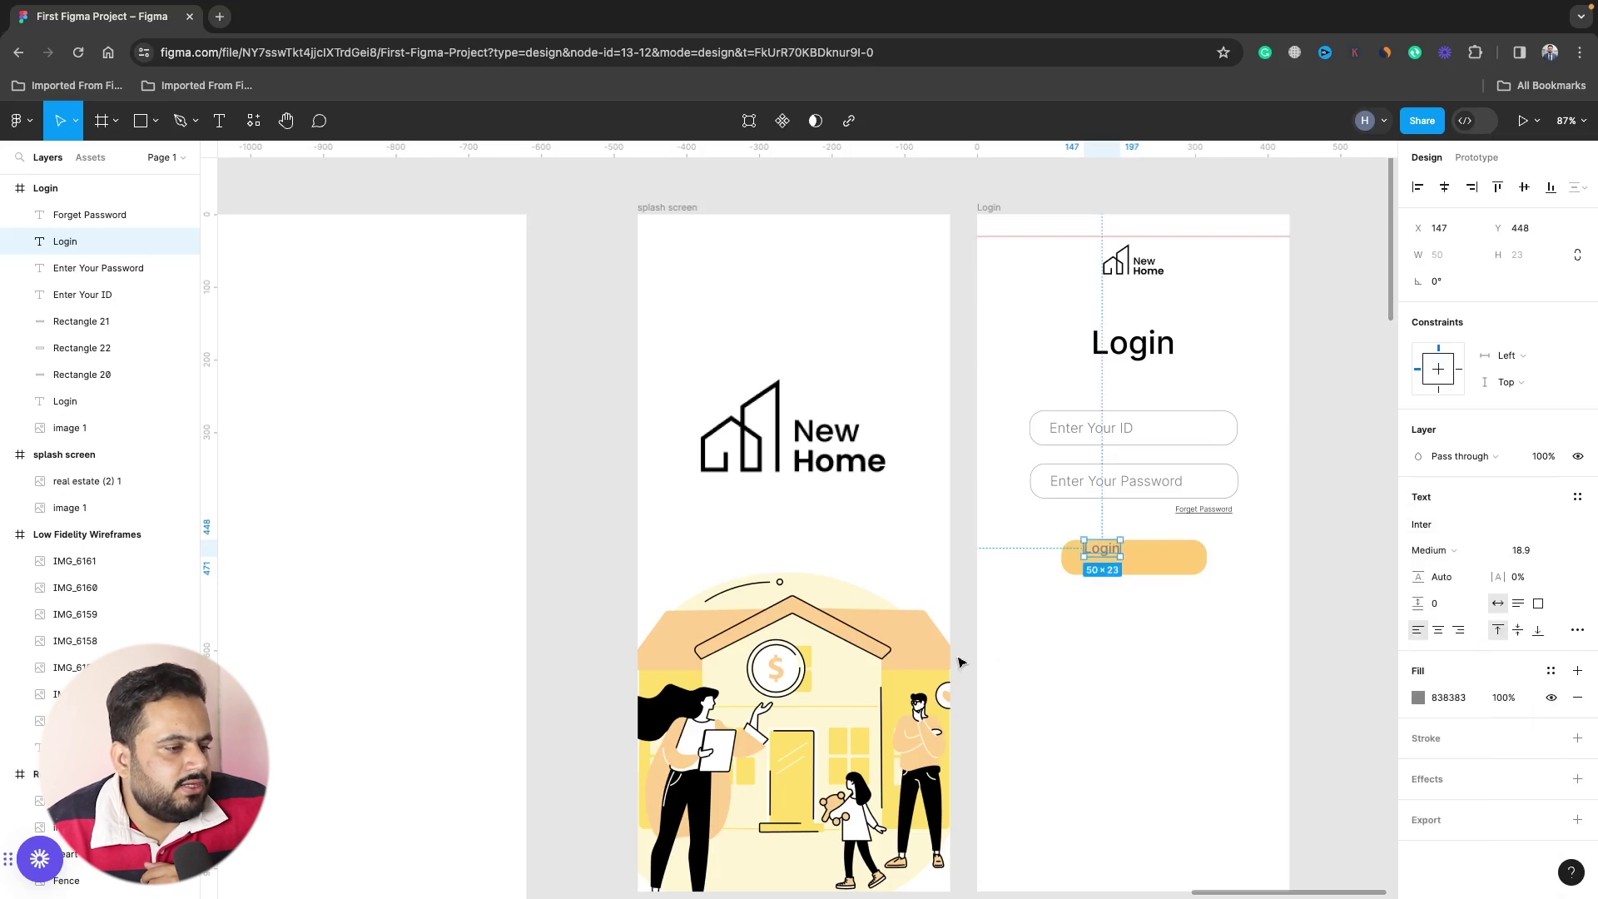
pyautogui.click(1419, 698)
pyautogui.moveTo(1245, 601); pyautogui.dragTo(1188, 661)
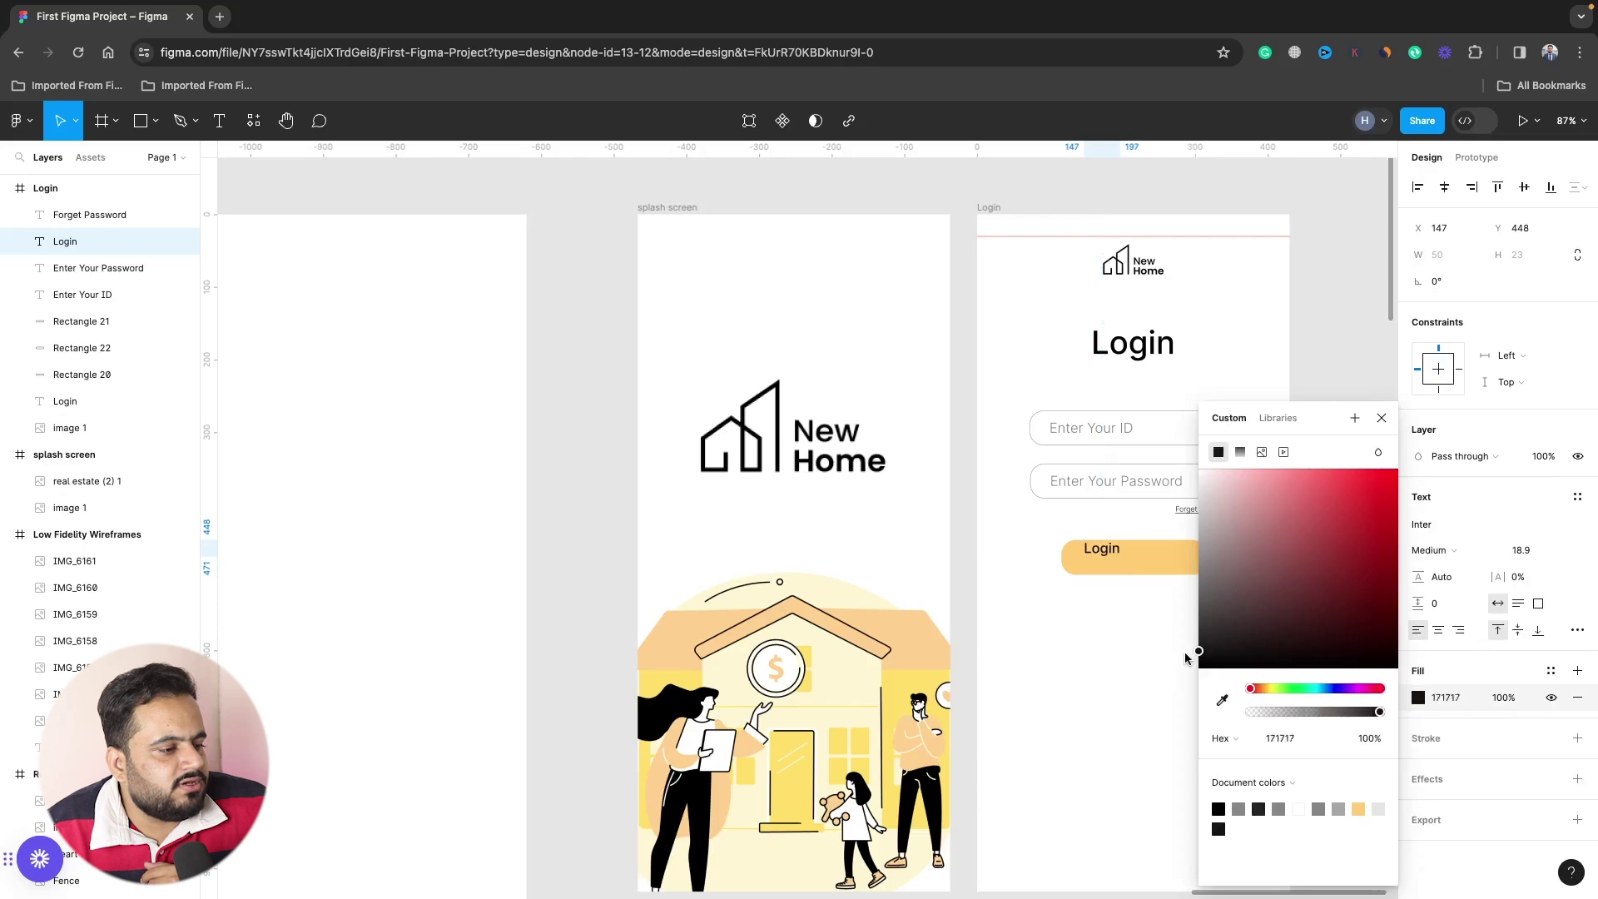
pyautogui.click(1080, 620)
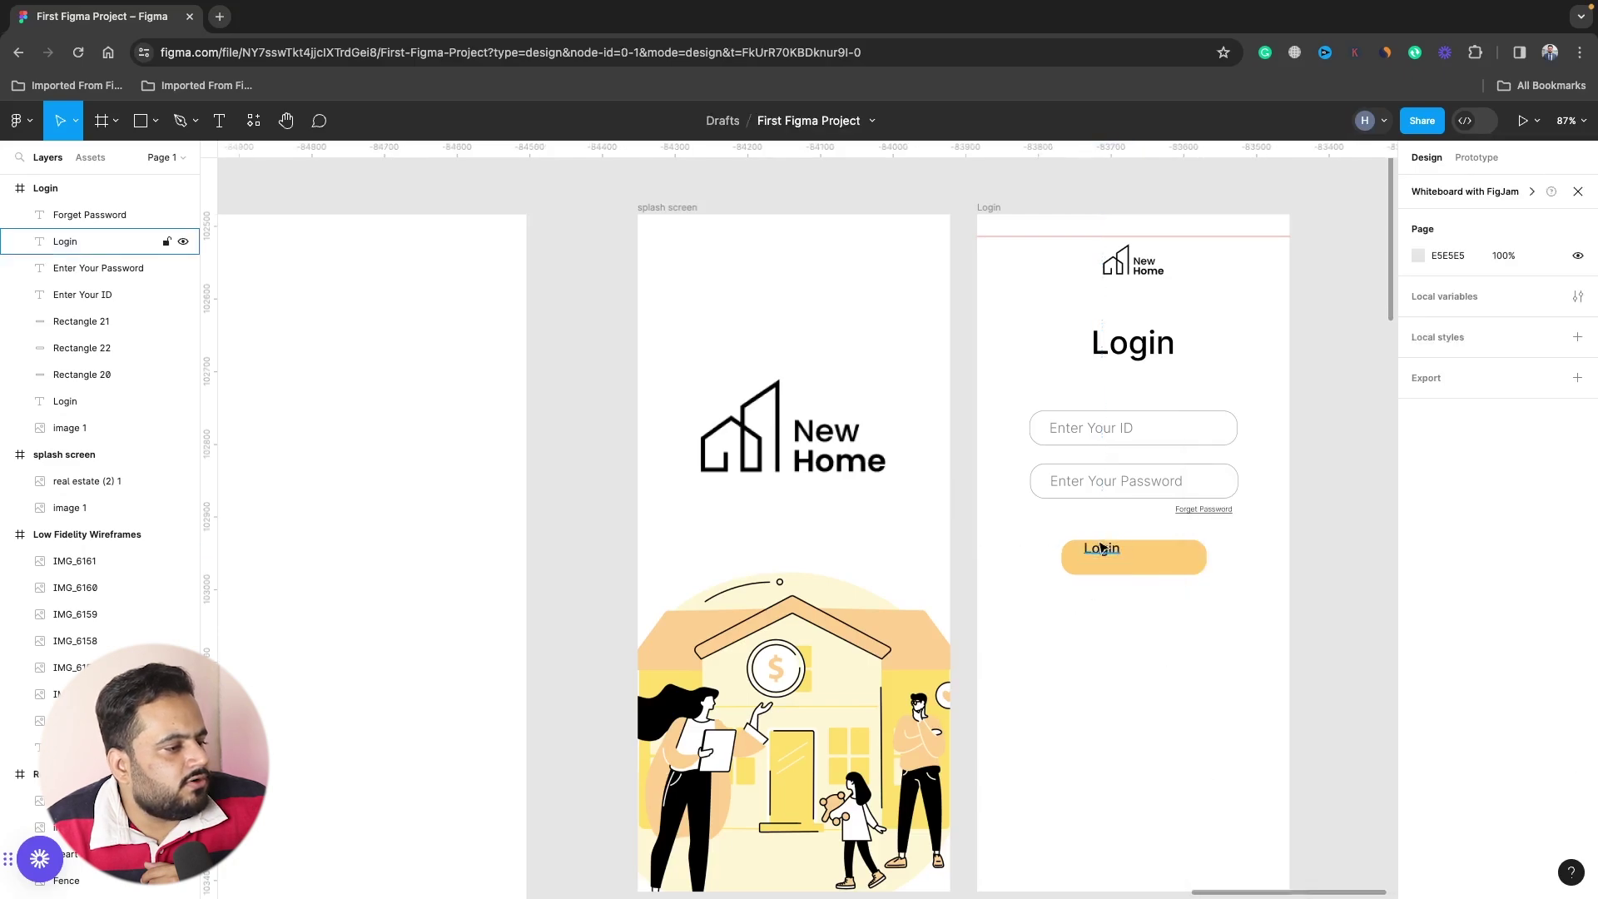
pyautogui.moveTo(1102, 550); pyautogui.dragTo(1134, 559)
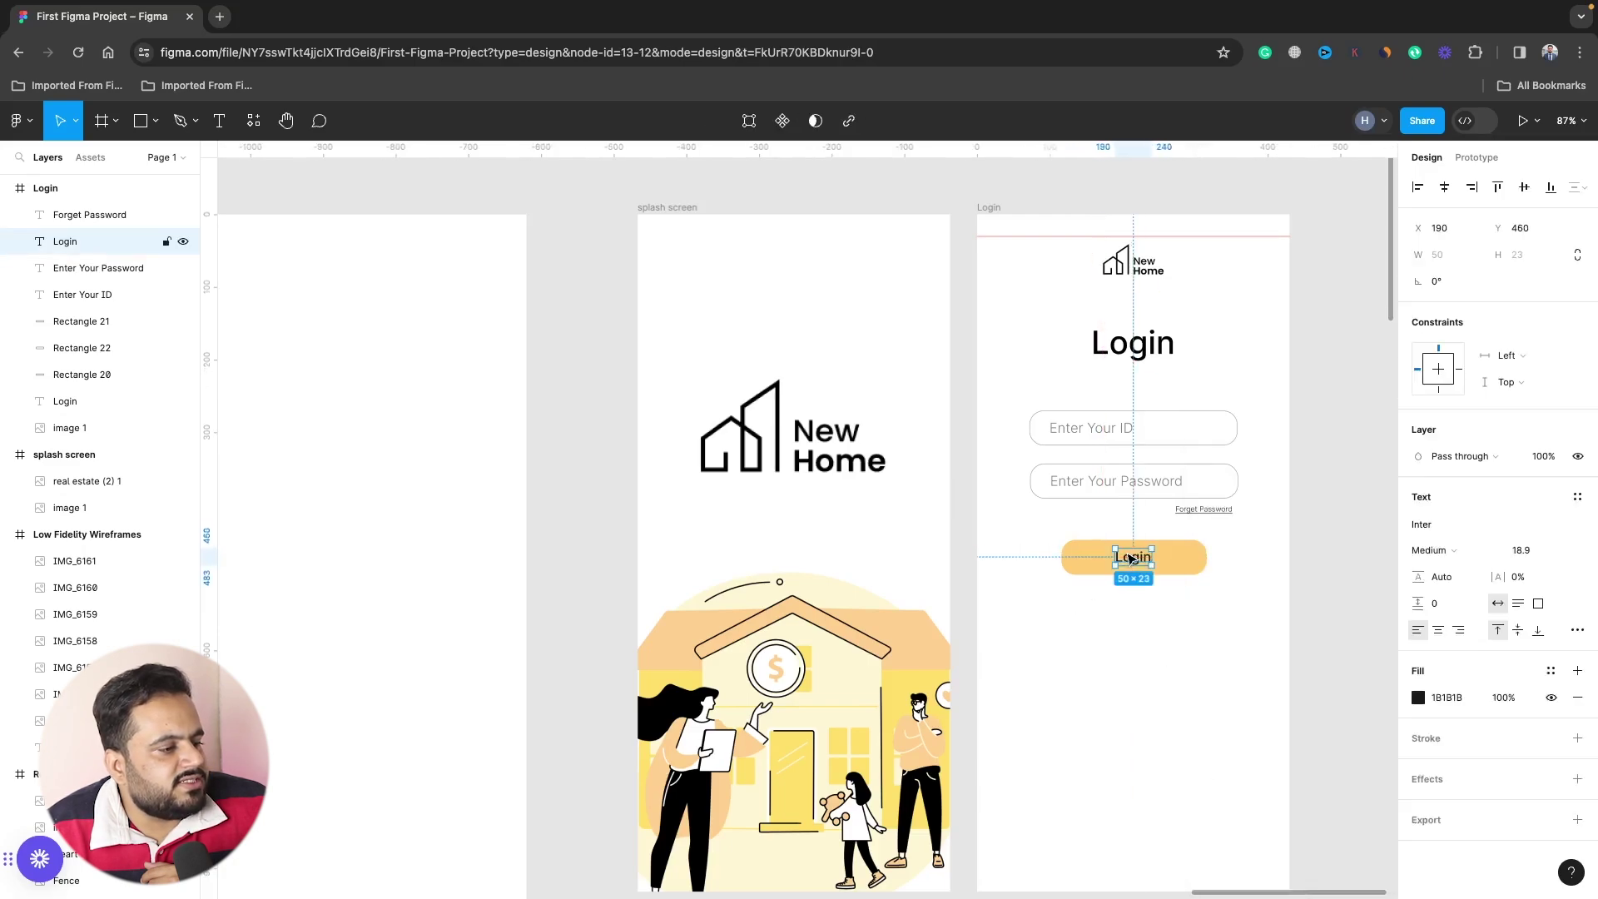
pyautogui.click(1196, 658)
# Select all the login form elements and move them slightly lower.
pyautogui.scroll(-3, 1196, 658)
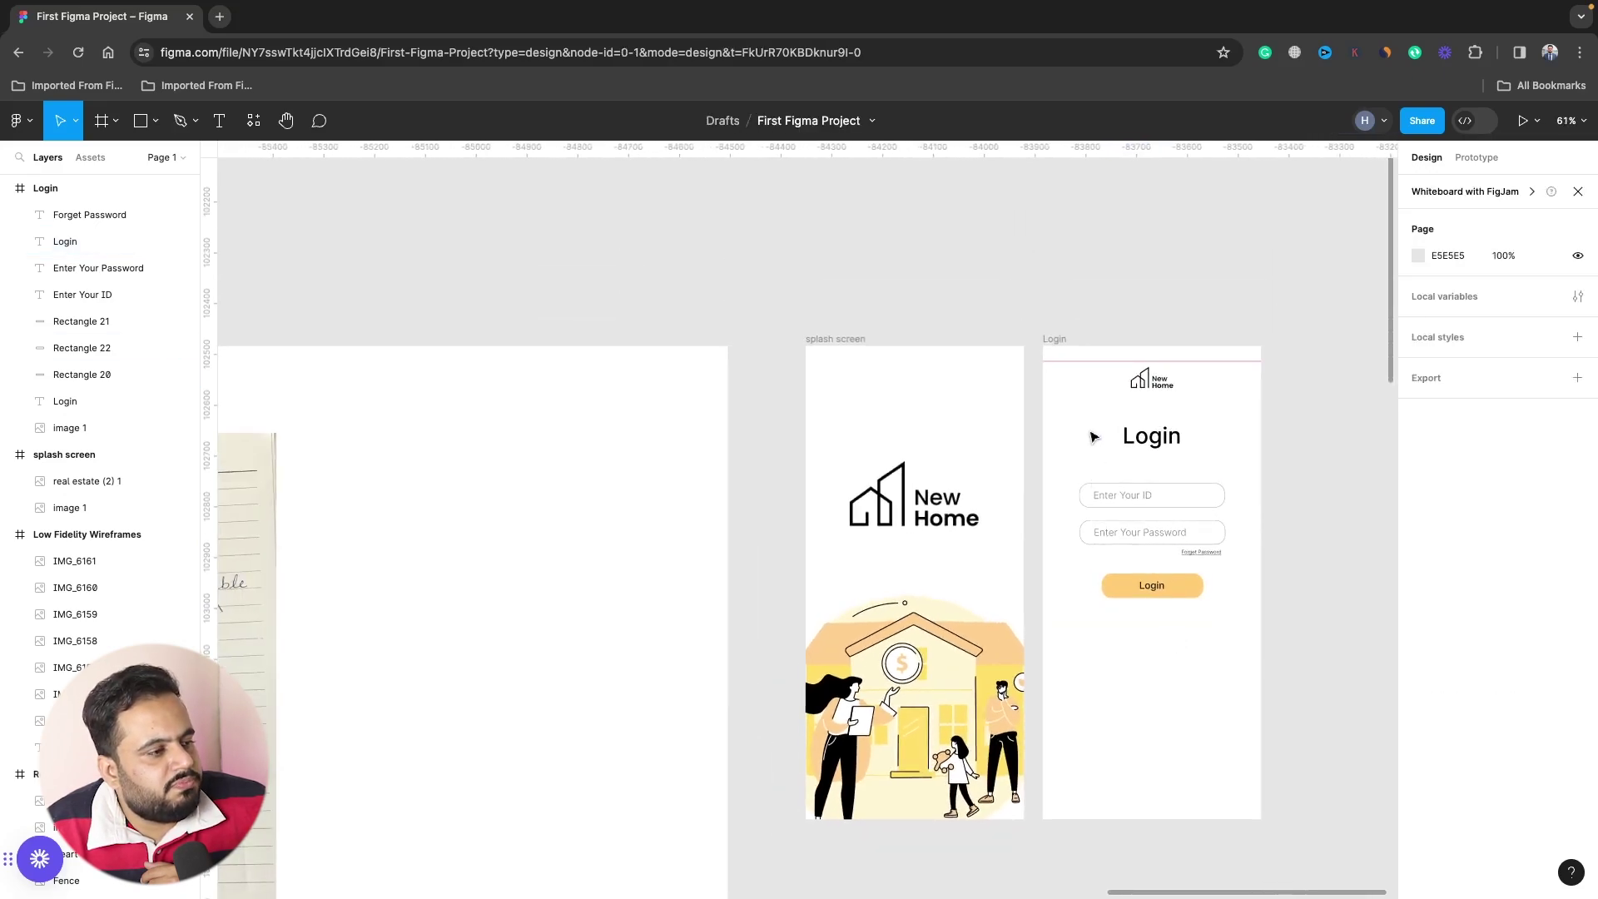
pyautogui.moveTo(1074, 423); pyautogui.dragTo(1257, 630)
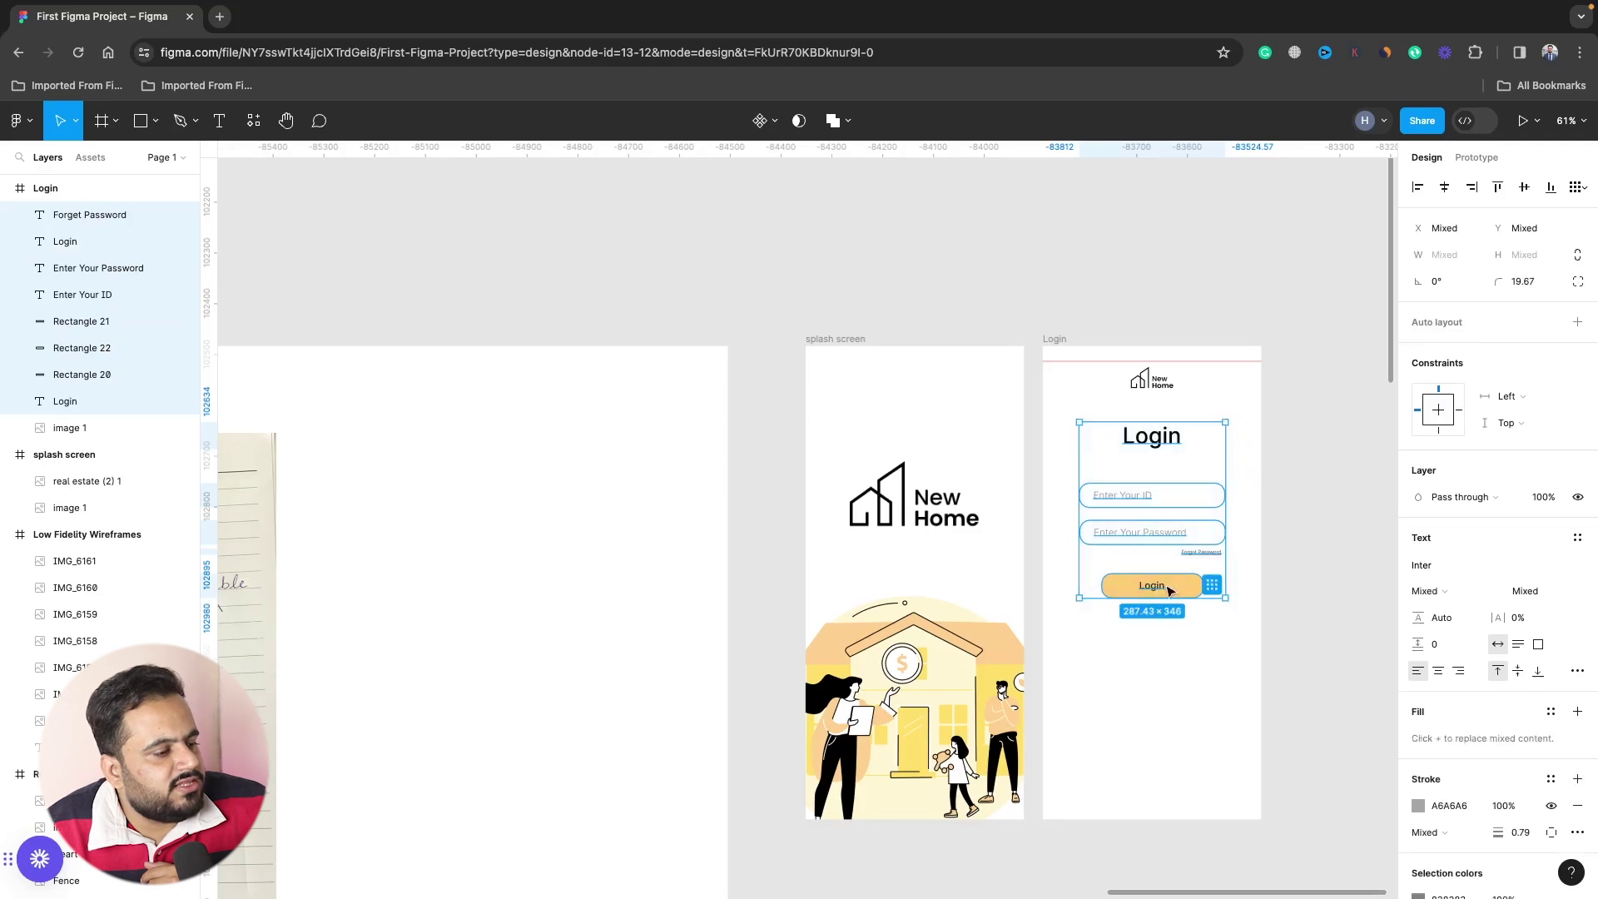
pyautogui.moveTo(1182, 591)
pyautogui.mouseDown()
pyautogui.moveTo(1185, 659)
pyautogui.moveTo(1184, 620)
pyautogui.mouseUp()
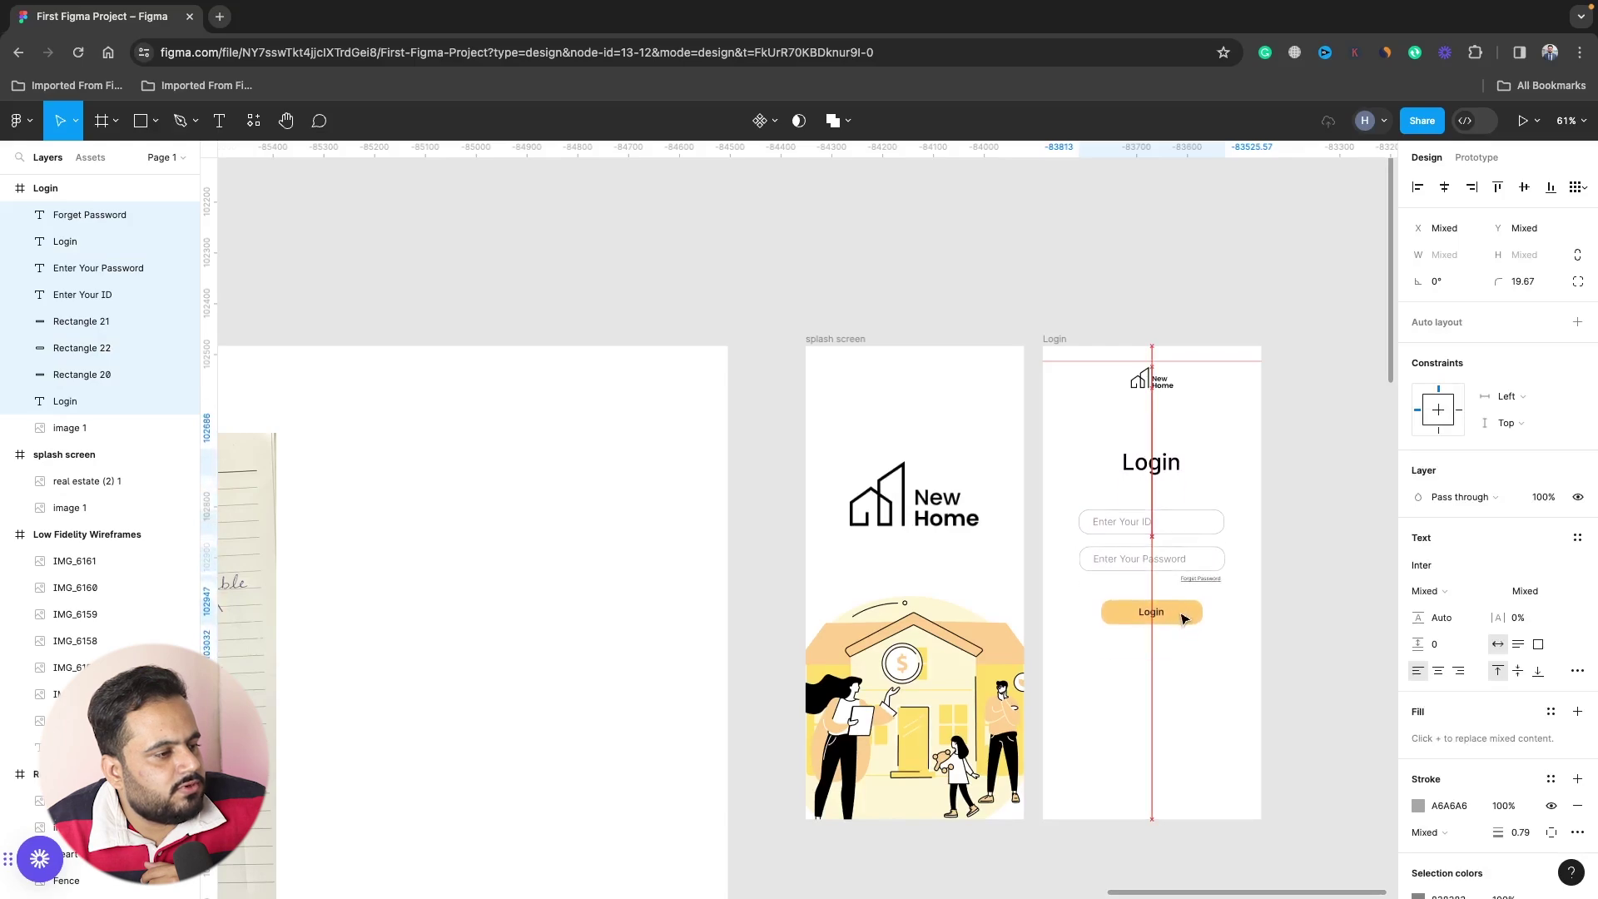
pyautogui.click(1184, 651)
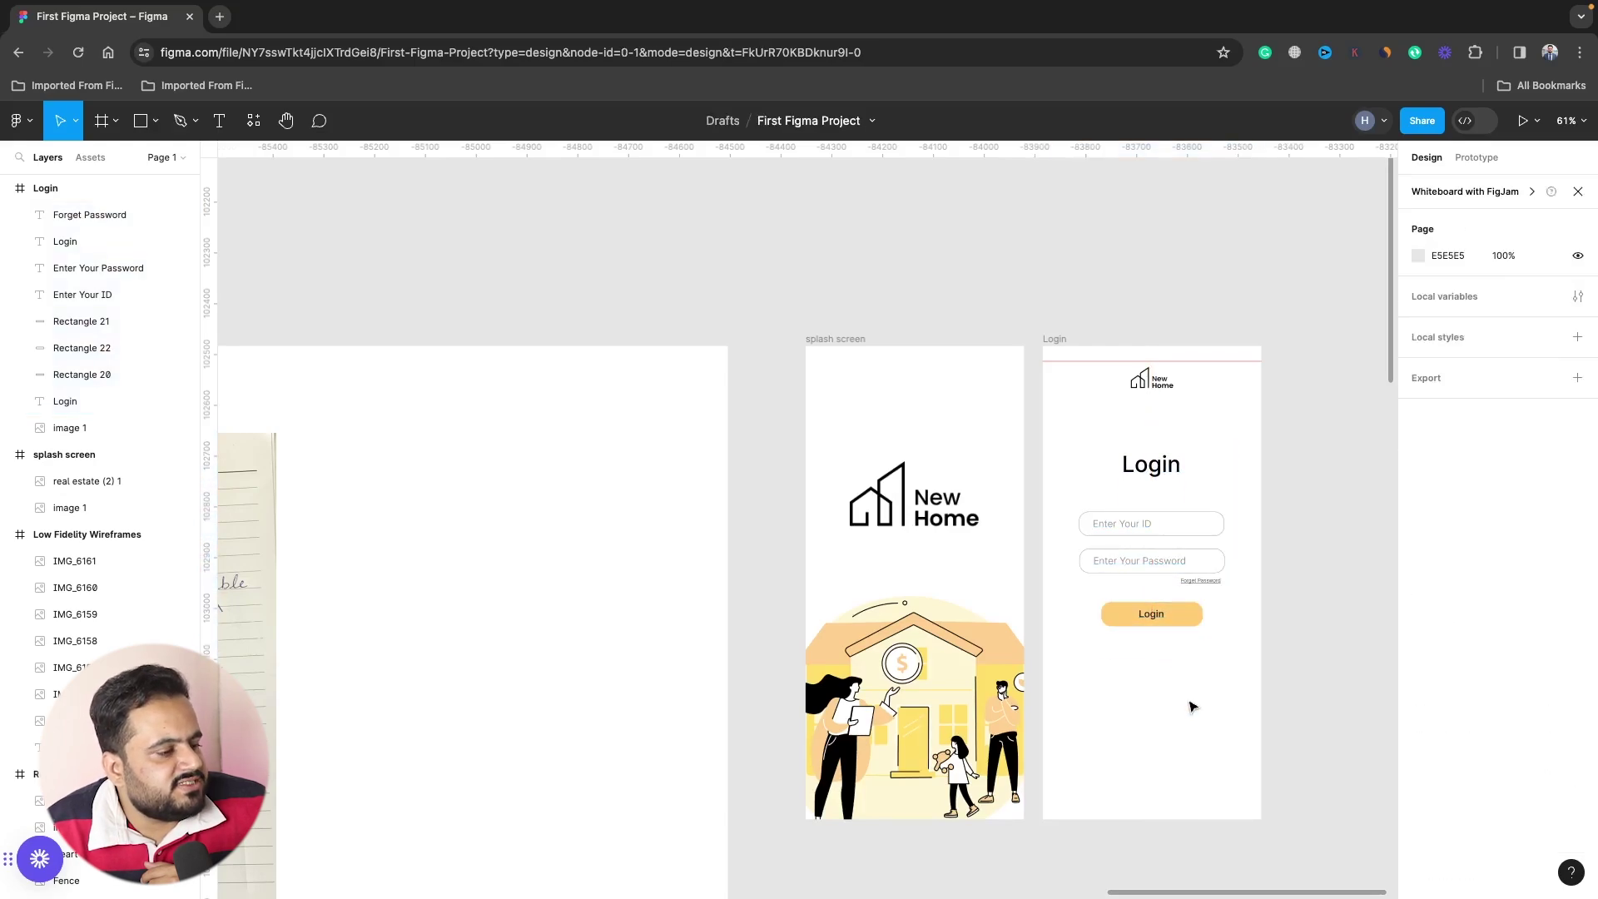
pyautogui.scroll(3, 1139, 649)
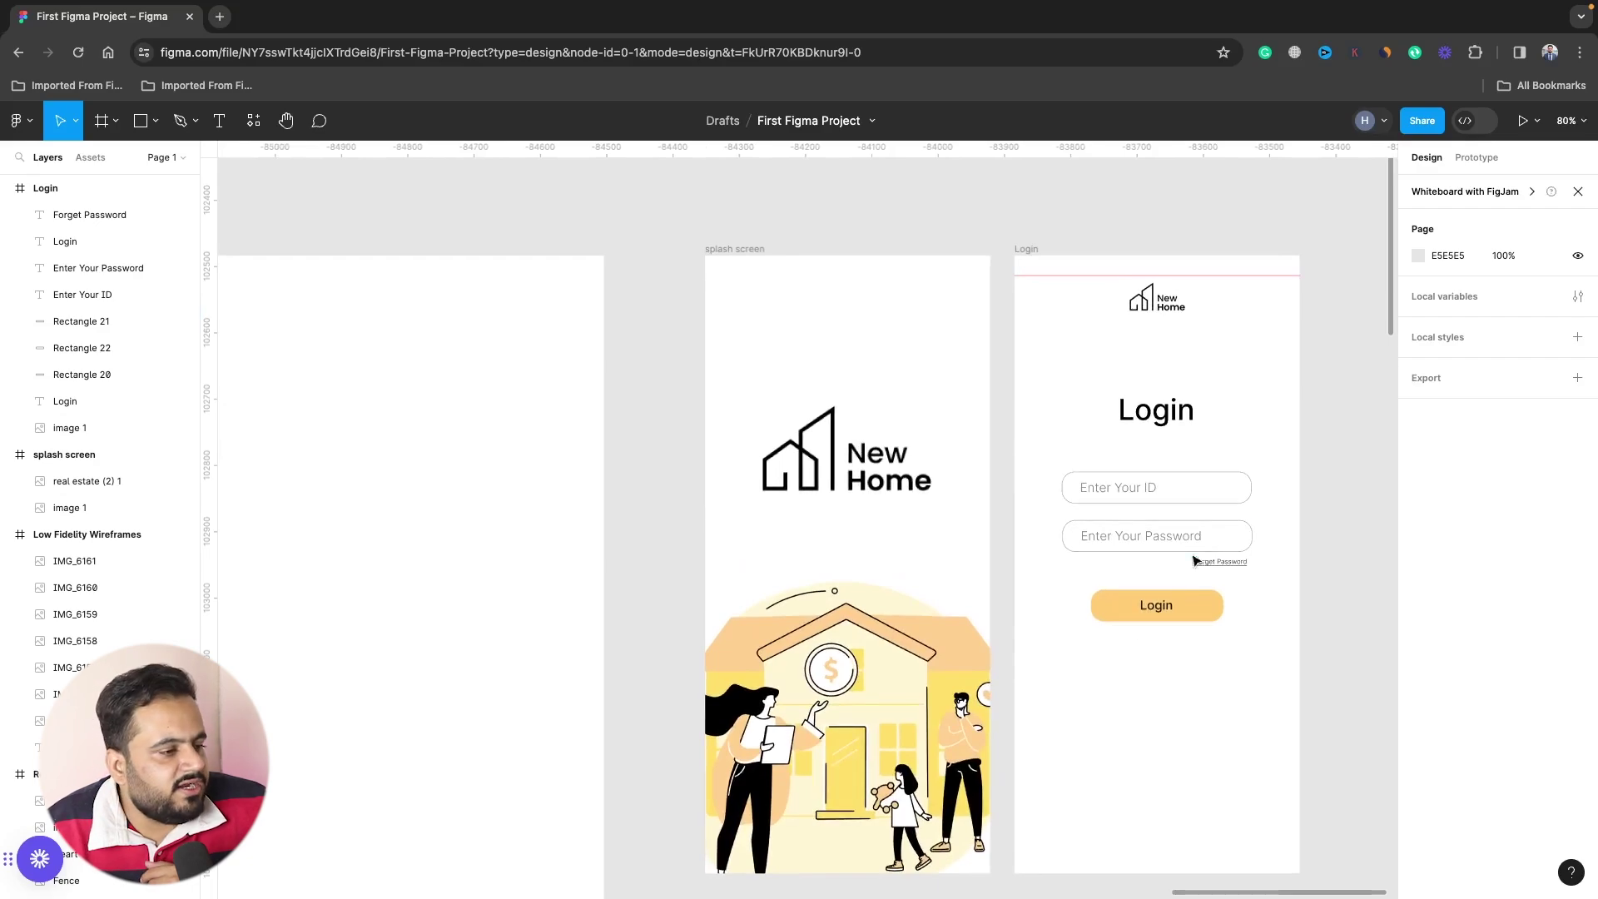
pyautogui.click(1216, 565)
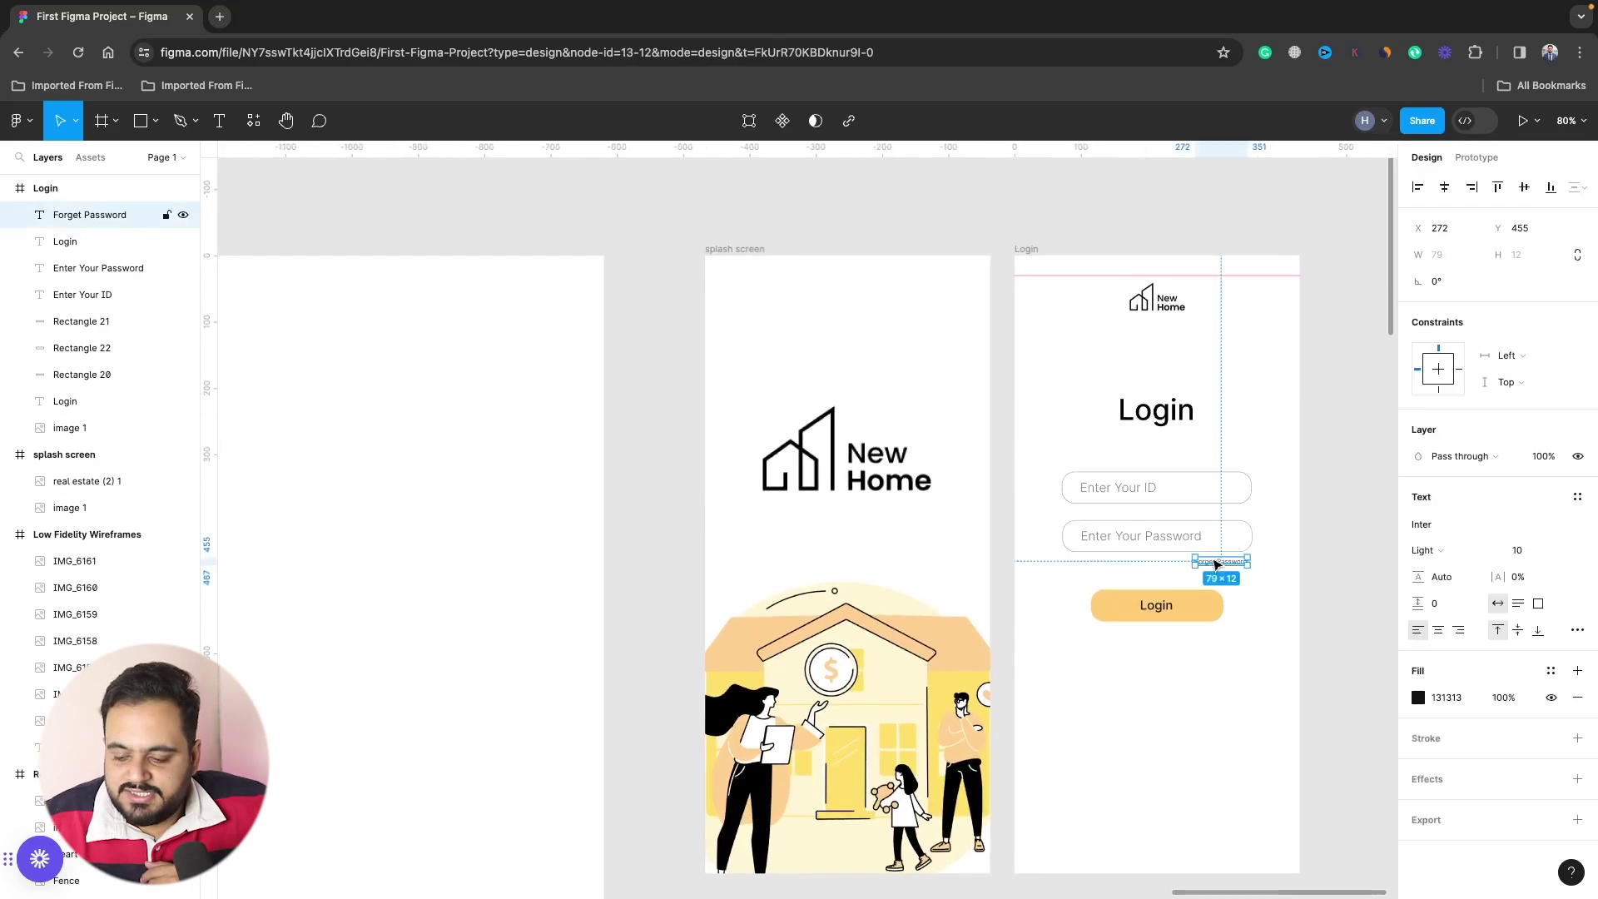
# Copy the Forget Password text below the Login button and reword it 'Don't have an account? Signup'.
pyautogui.moveTo(1216, 565); pyautogui.dragTo(1151, 679)
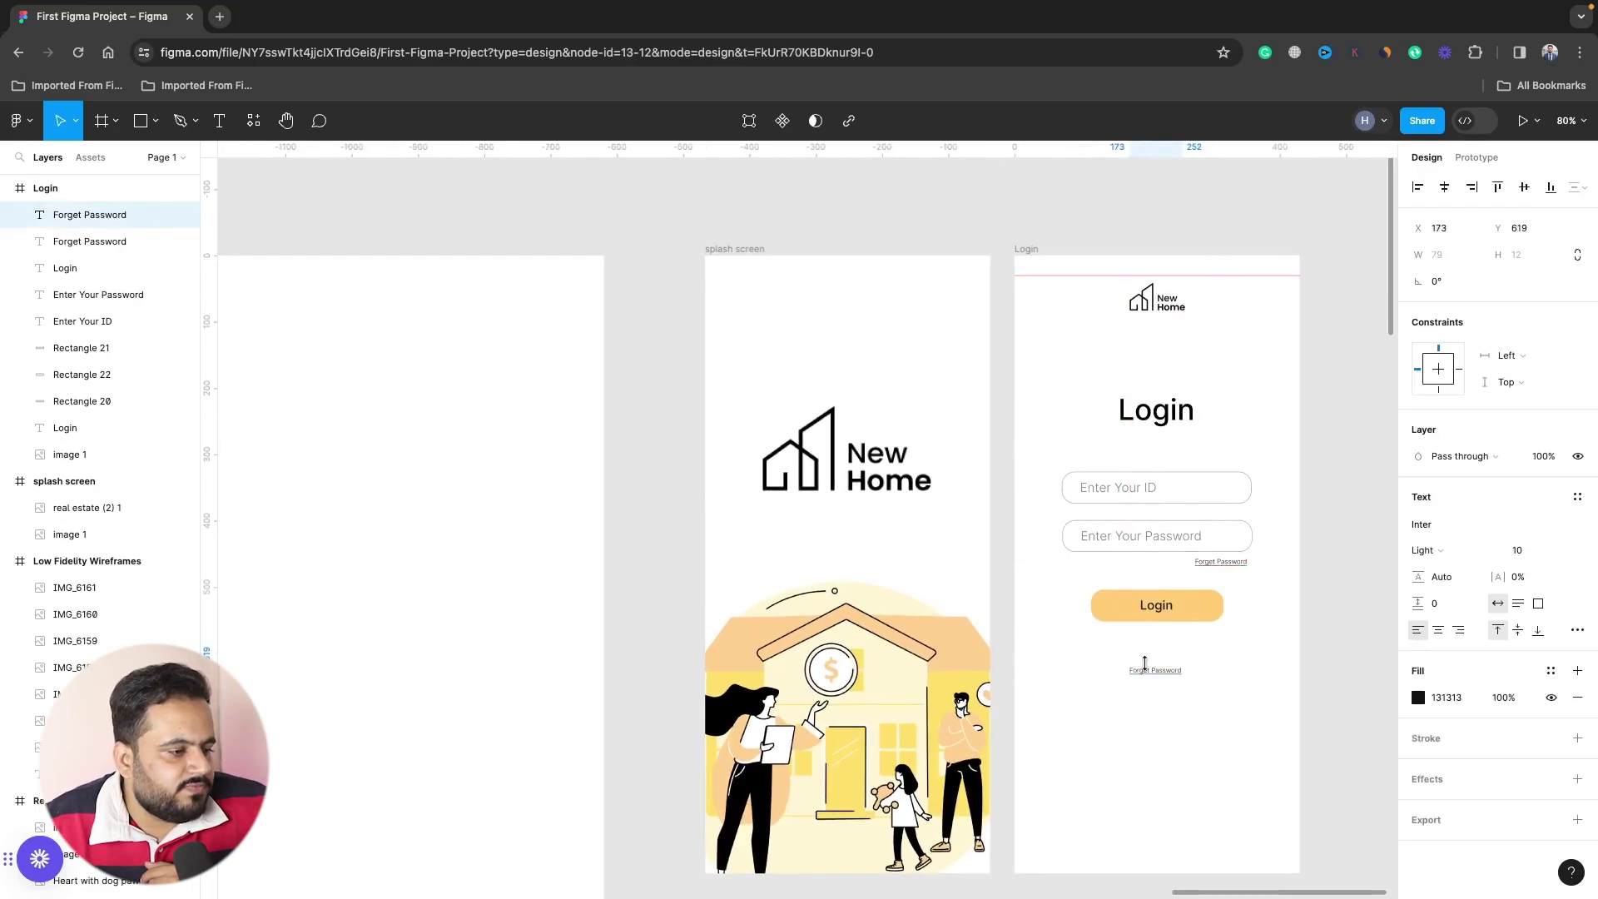
pyautogui.scroll(5, 1151, 681)
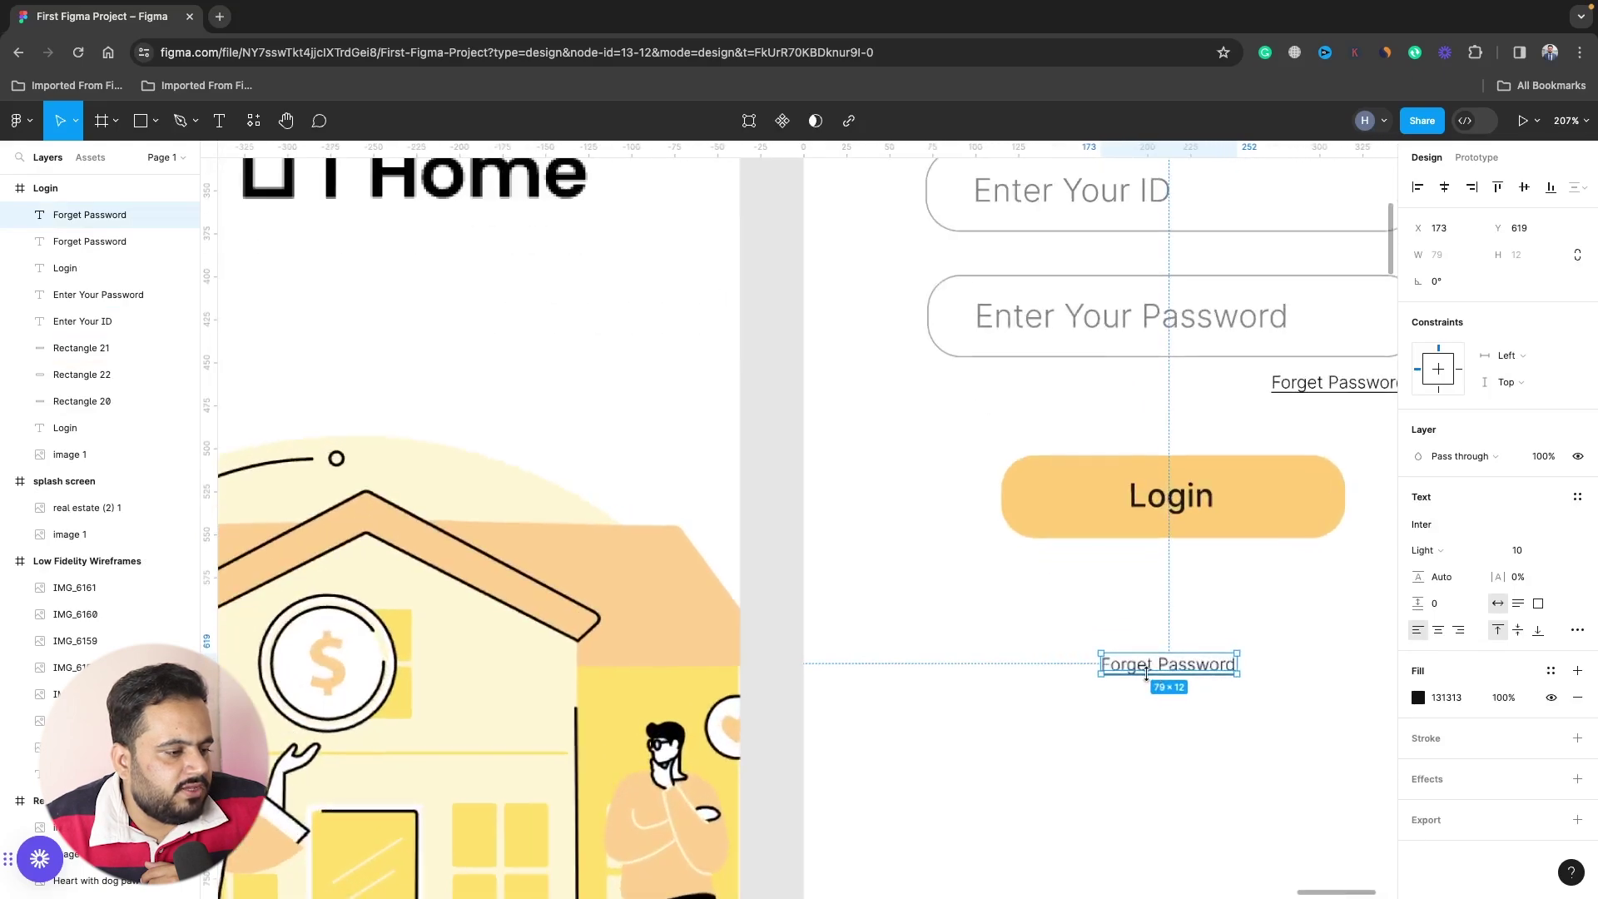
pyautogui.doubleClick(1165, 663)
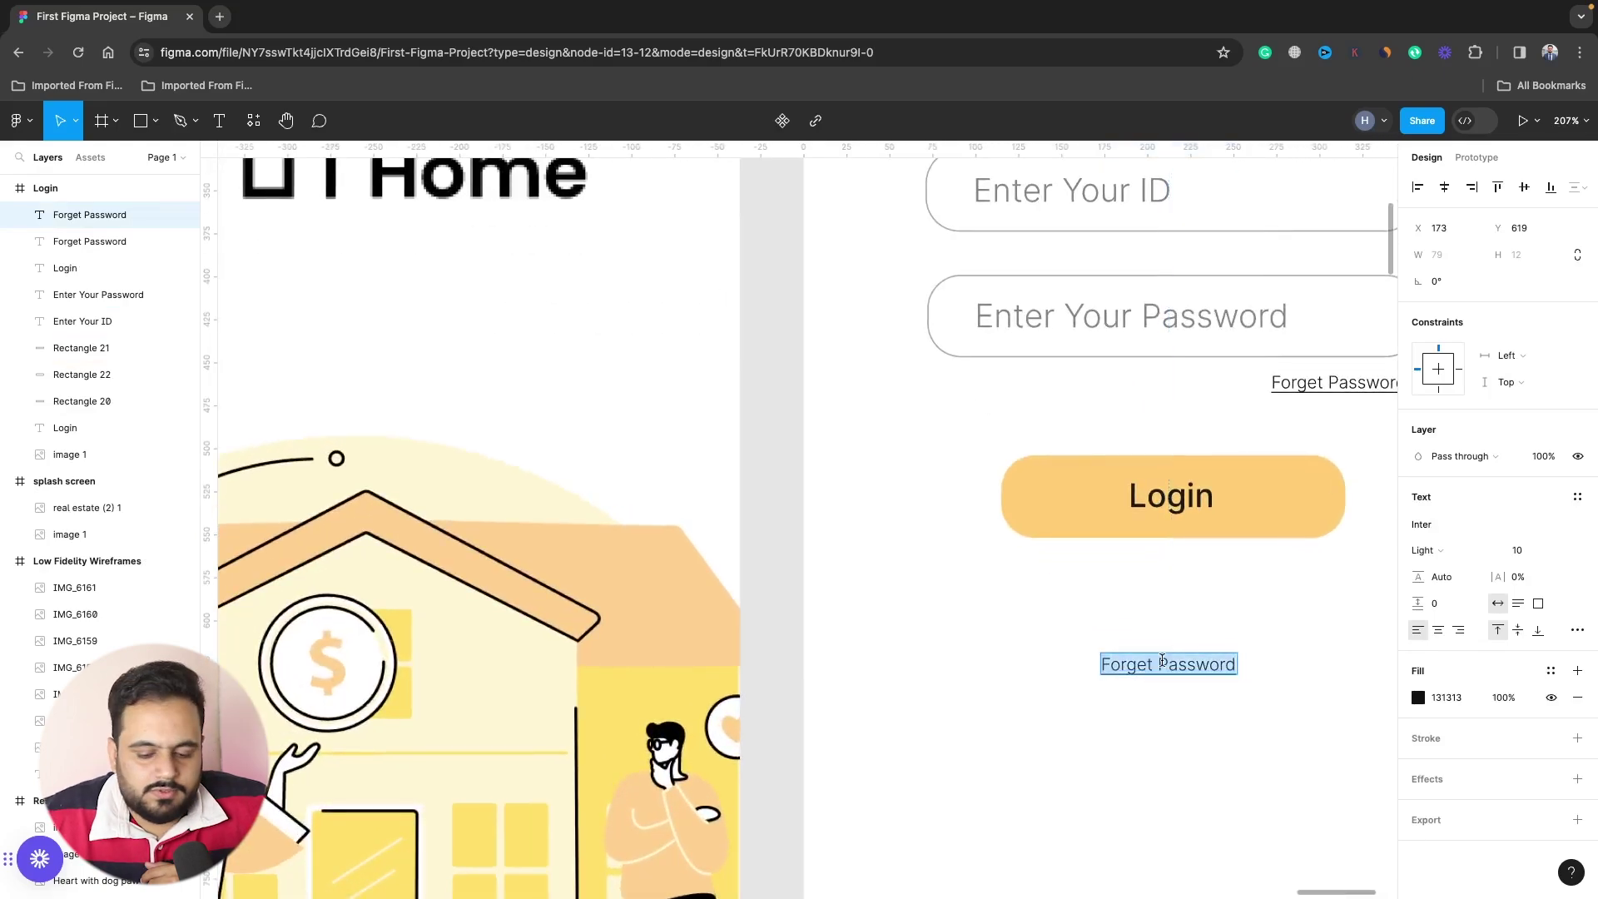
pyautogui.write("Don't have a")
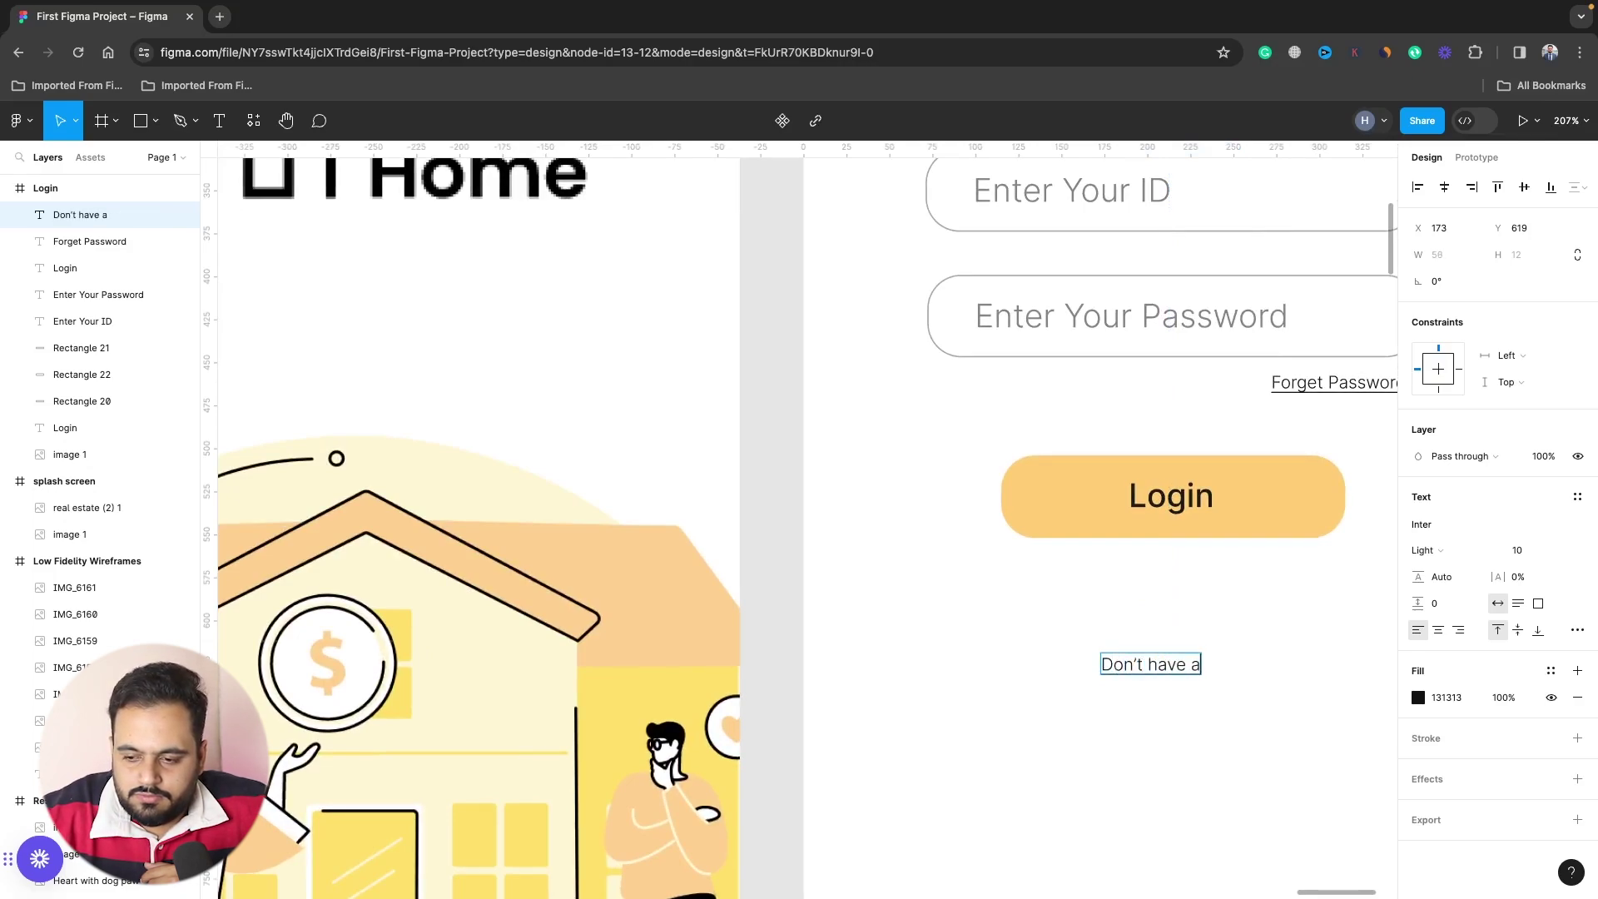
pyautogui.write('cc')
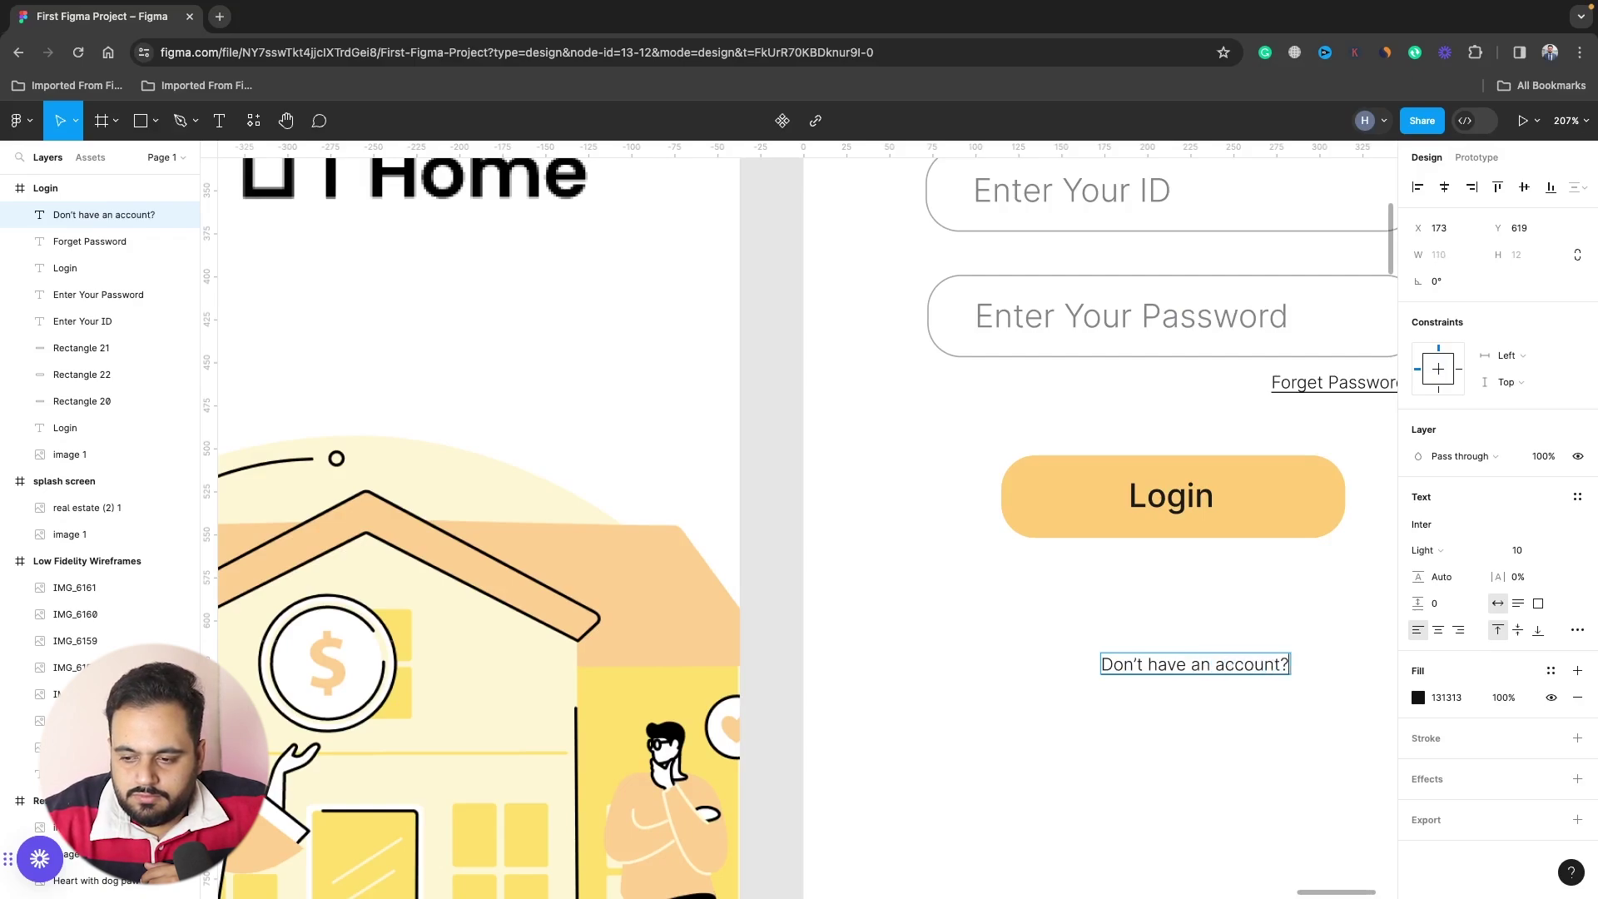
pyautogui.write(' Si')
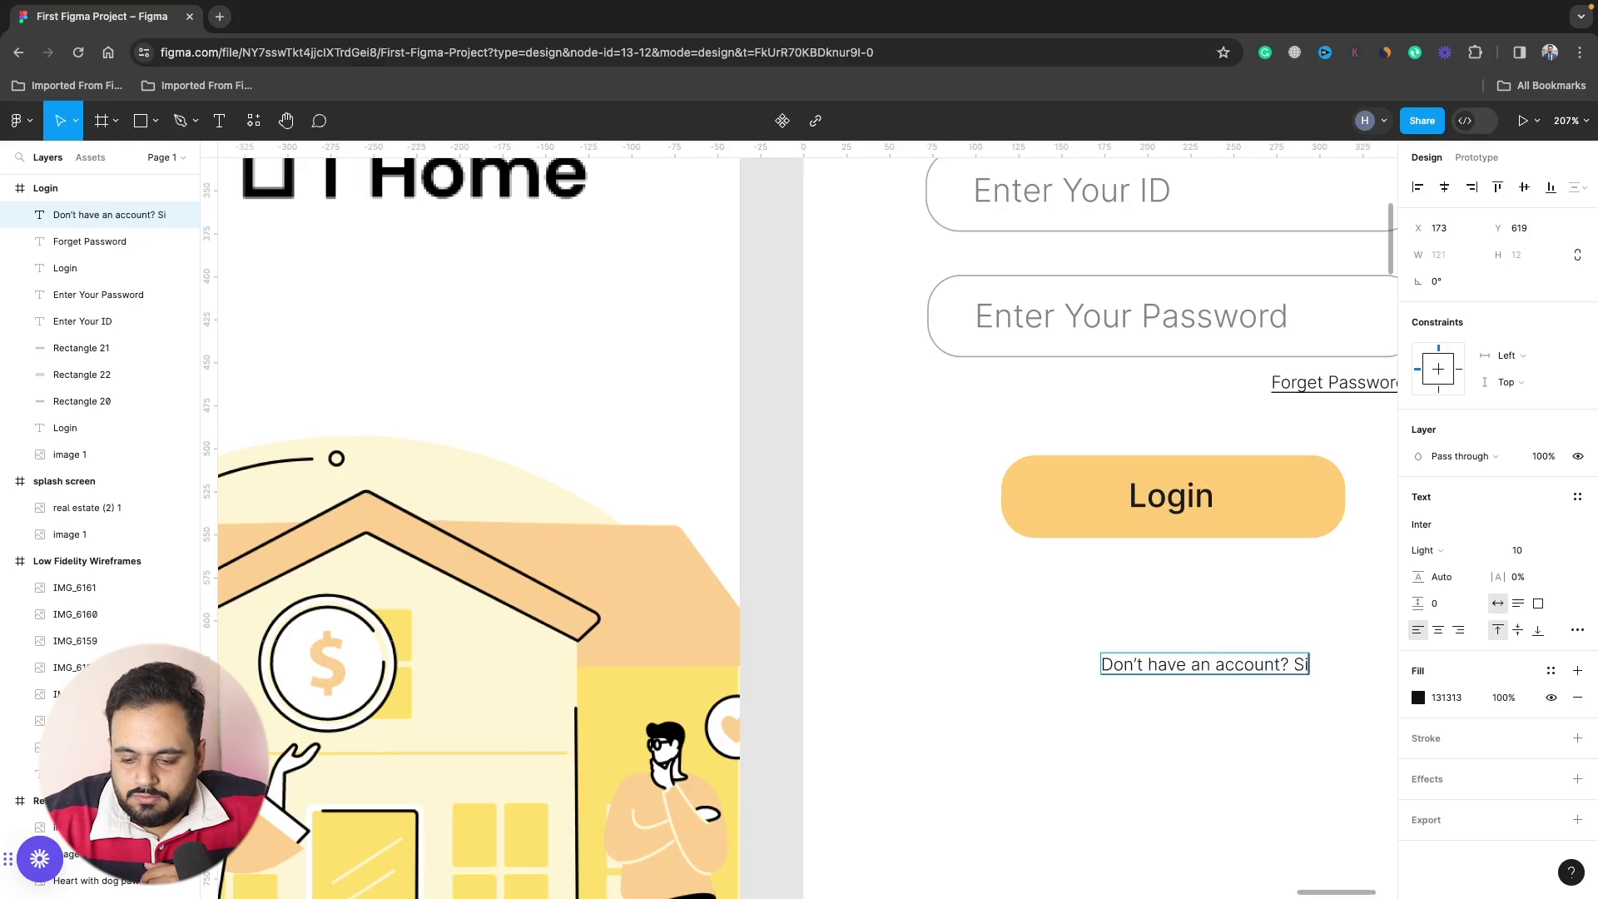
pyautogui.write('gnup')
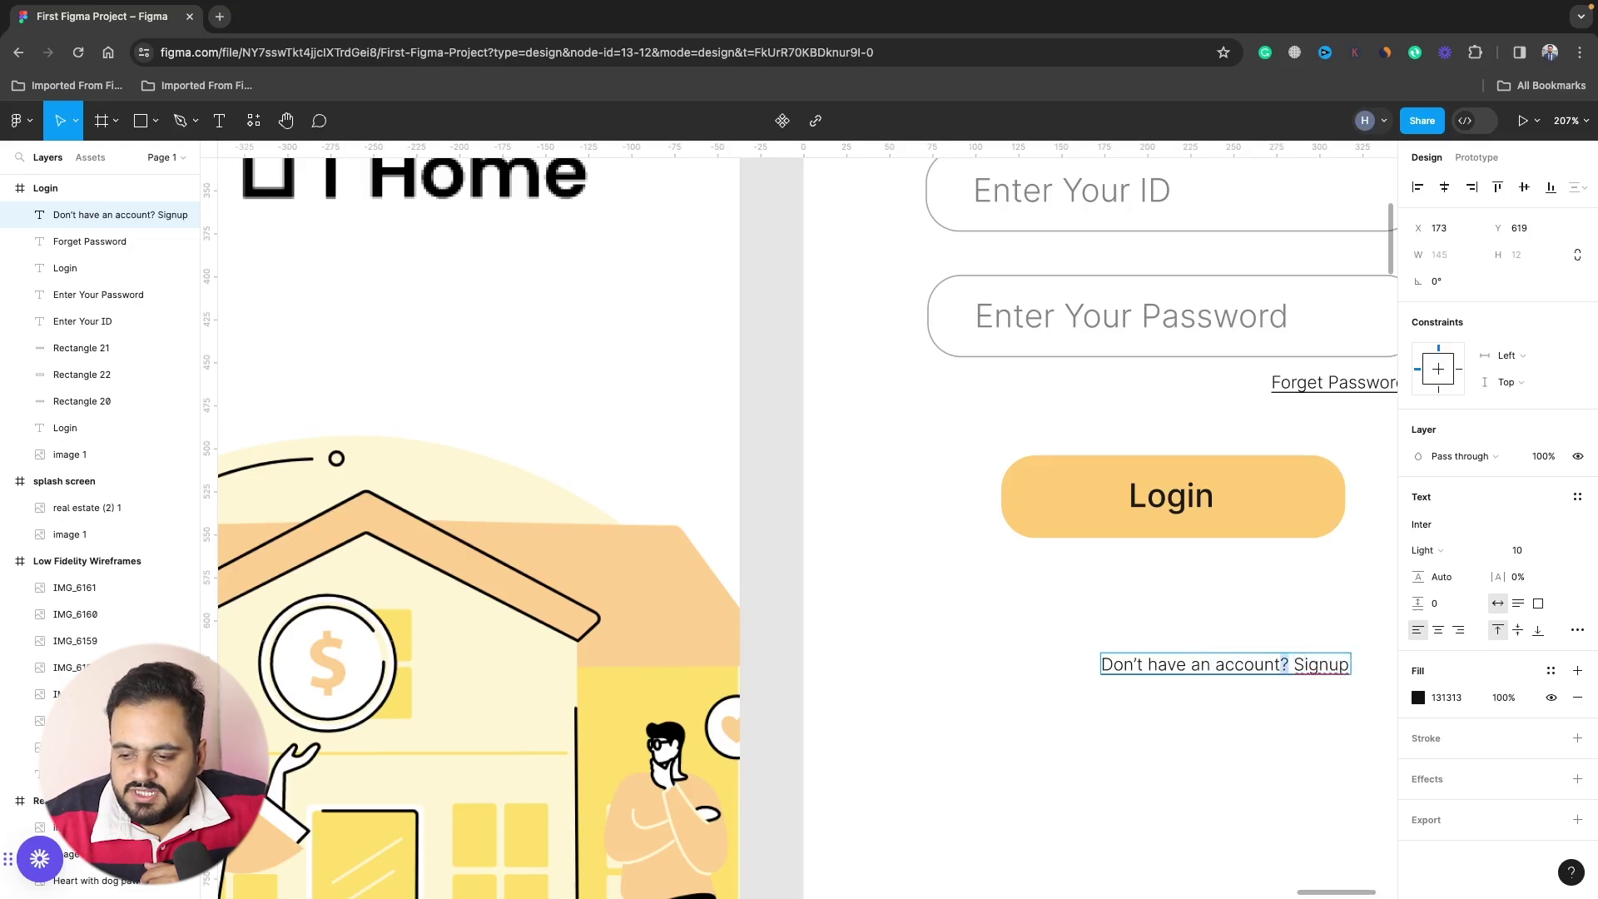
pyautogui.hotkey('shift', 'Left')
pyautogui.hotkey('shift', 'Left')
pyautogui.hotkey('shift', 'Left')
pyautogui.hotkey('shift', 'Left')
pyautogui.hotkey('shift', 'Left')
pyautogui.hotkey('shift', 'Left')
pyautogui.hotkey('shift', 'Left')
pyautogui.hotkey('shift', 'Left')
pyautogui.hotkey('shift', 'Left')
pyautogui.hotkey('shift', 'Left')
pyautogui.hotkey('shift', 'Left')
pyautogui.hotkey('shift', 'Left')
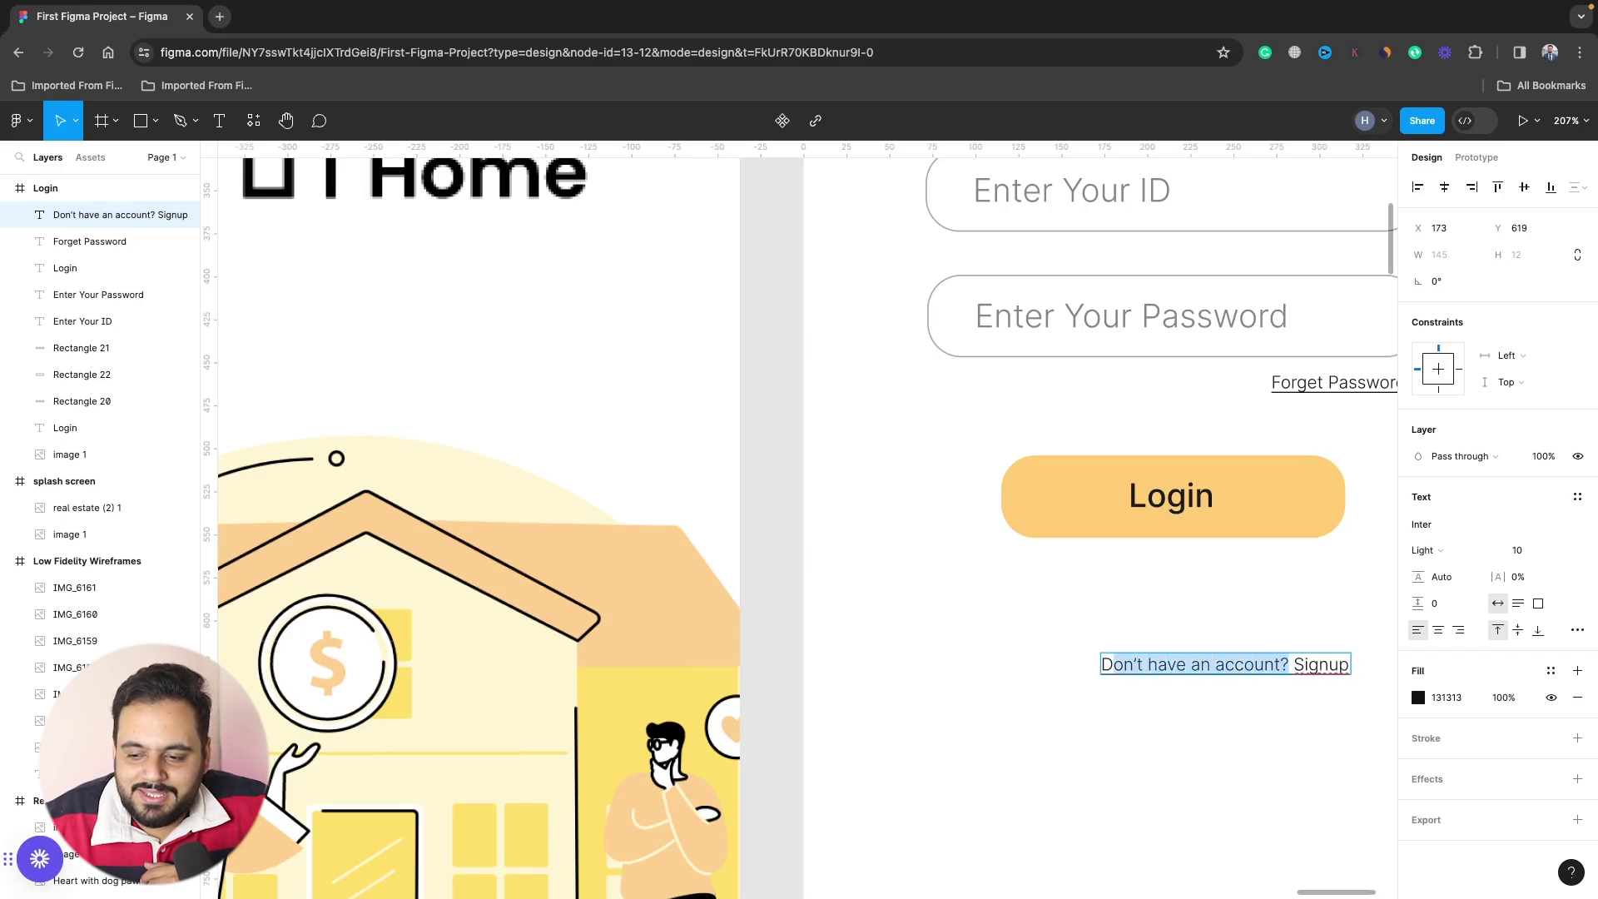
# Underline the signup prompt text via the type settings.
pyautogui.click(1577, 630)
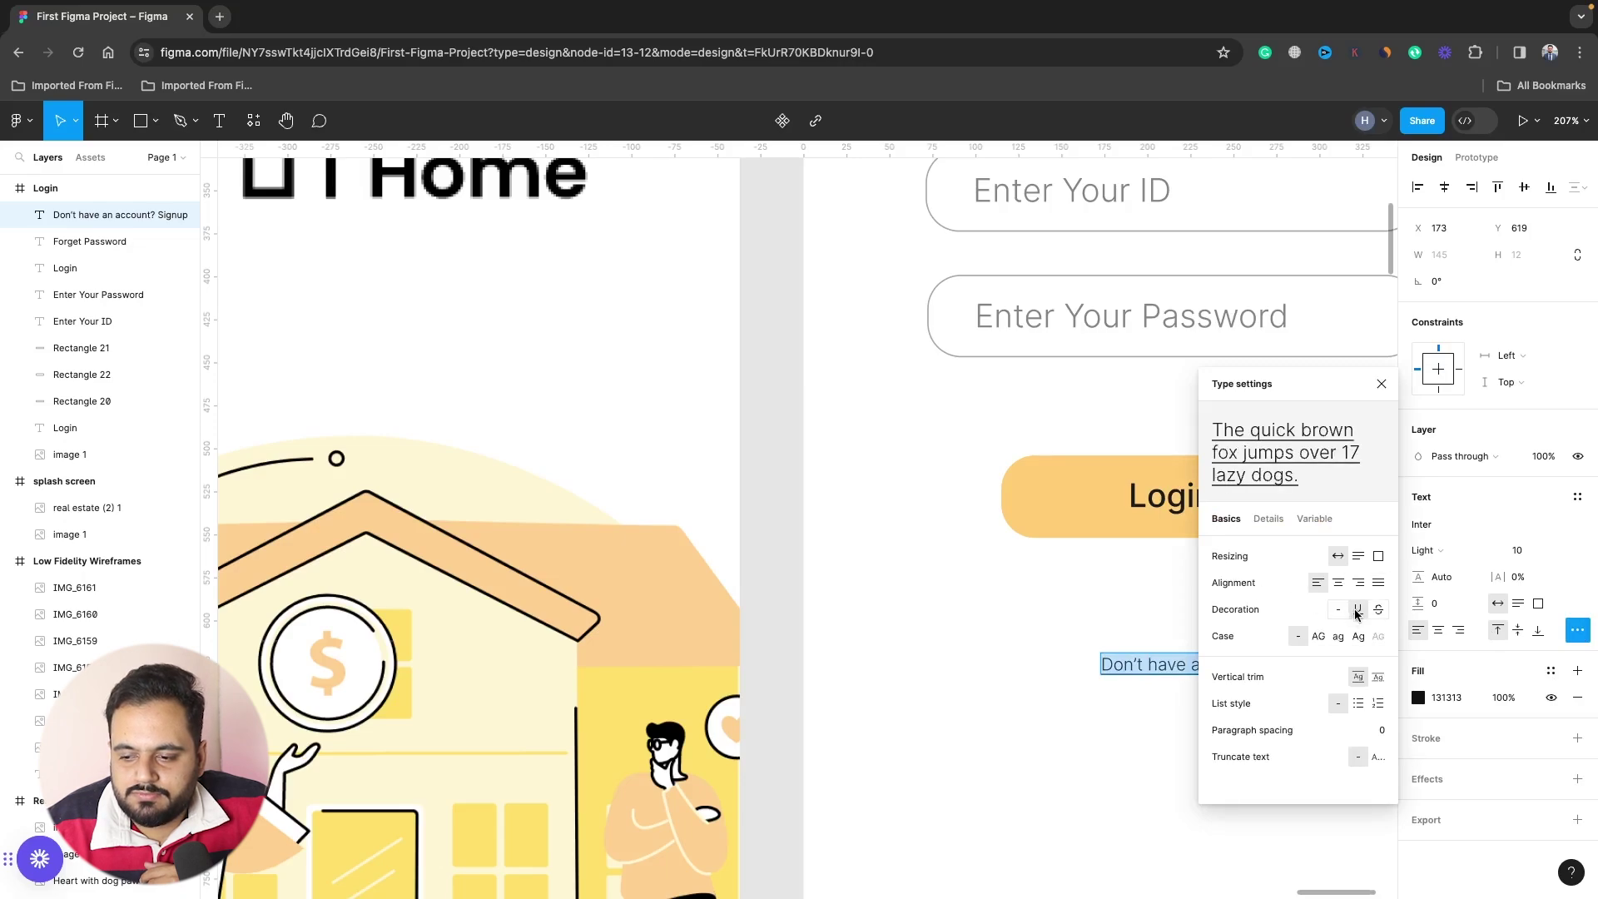
pyautogui.click(1357, 614)
pyautogui.press('Escape')
pyautogui.press('Escape')
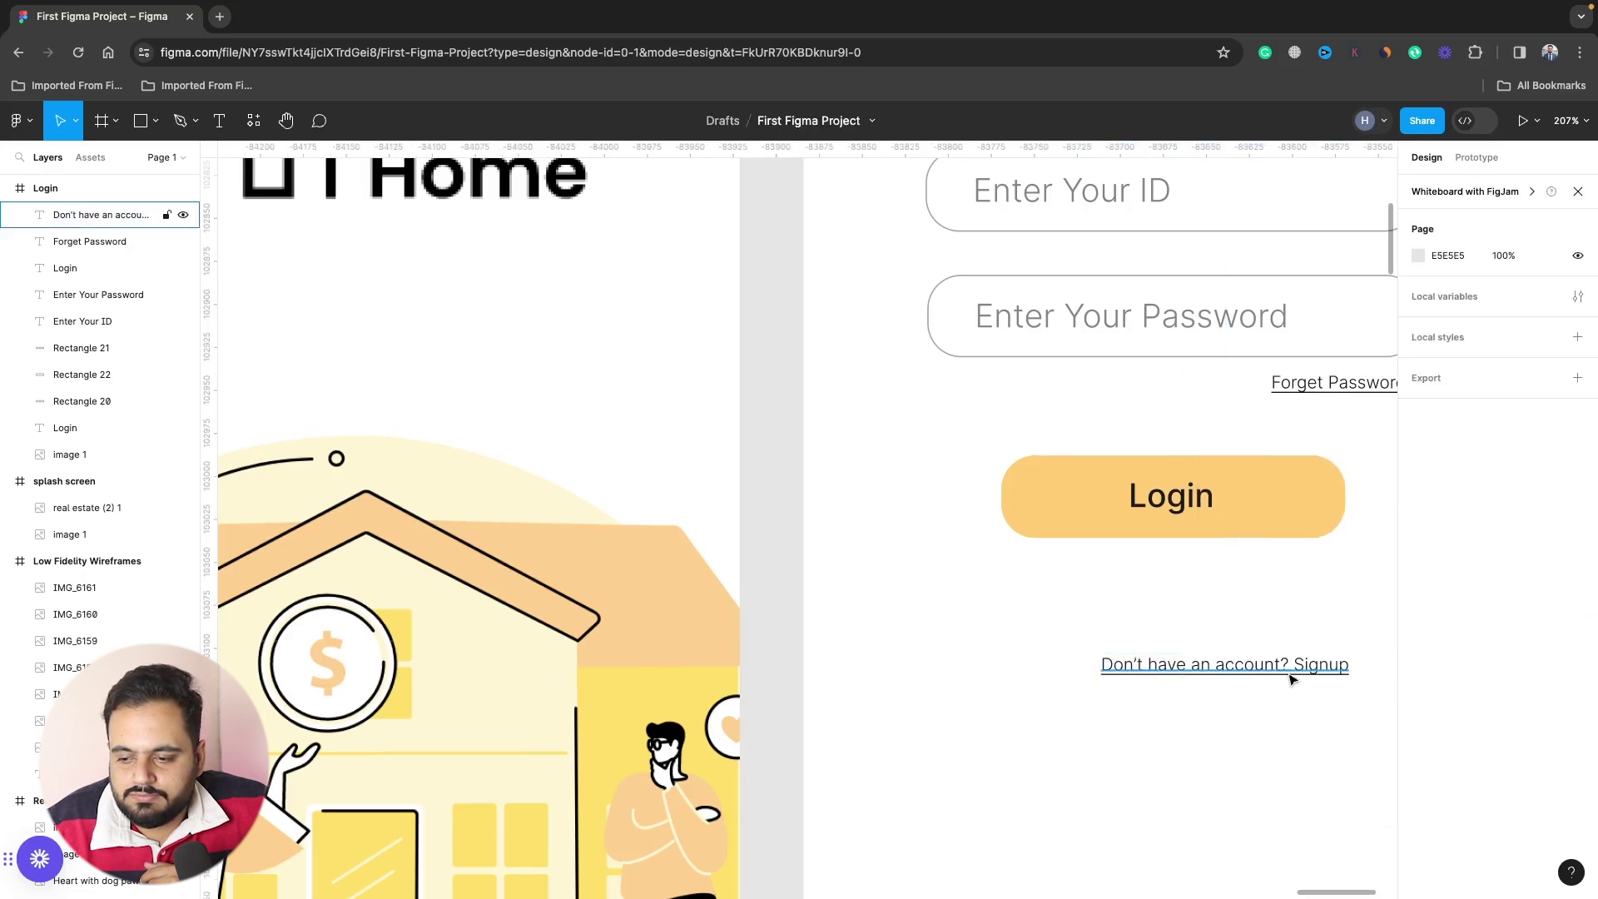
pyautogui.click(1291, 677)
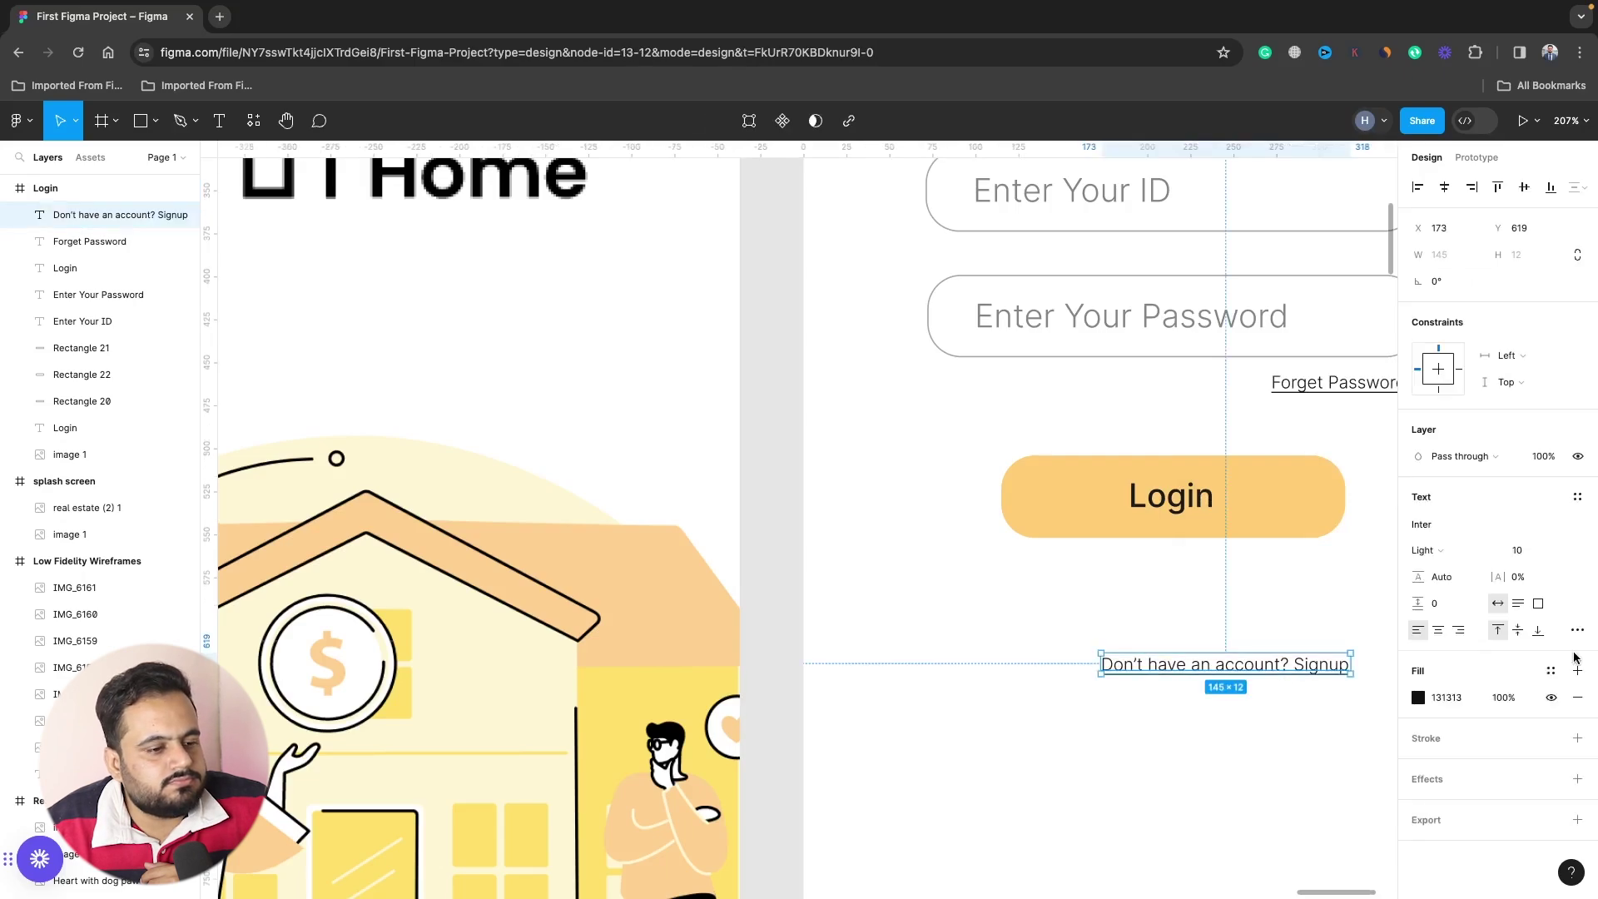
pyautogui.click(1577, 631)
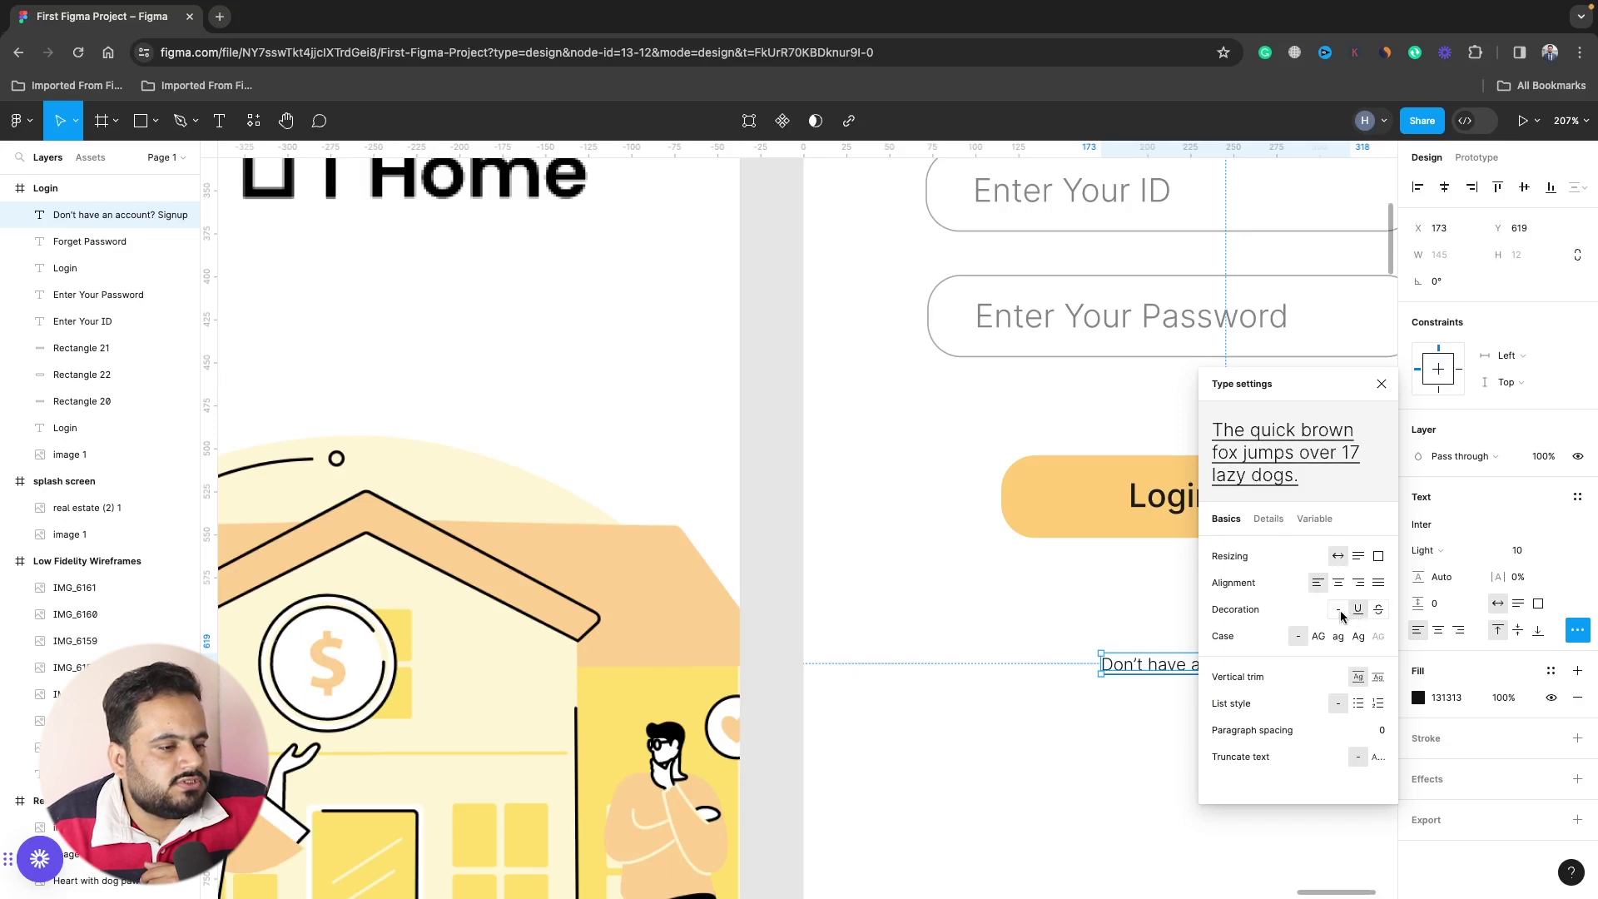
pyautogui.click(1128, 604)
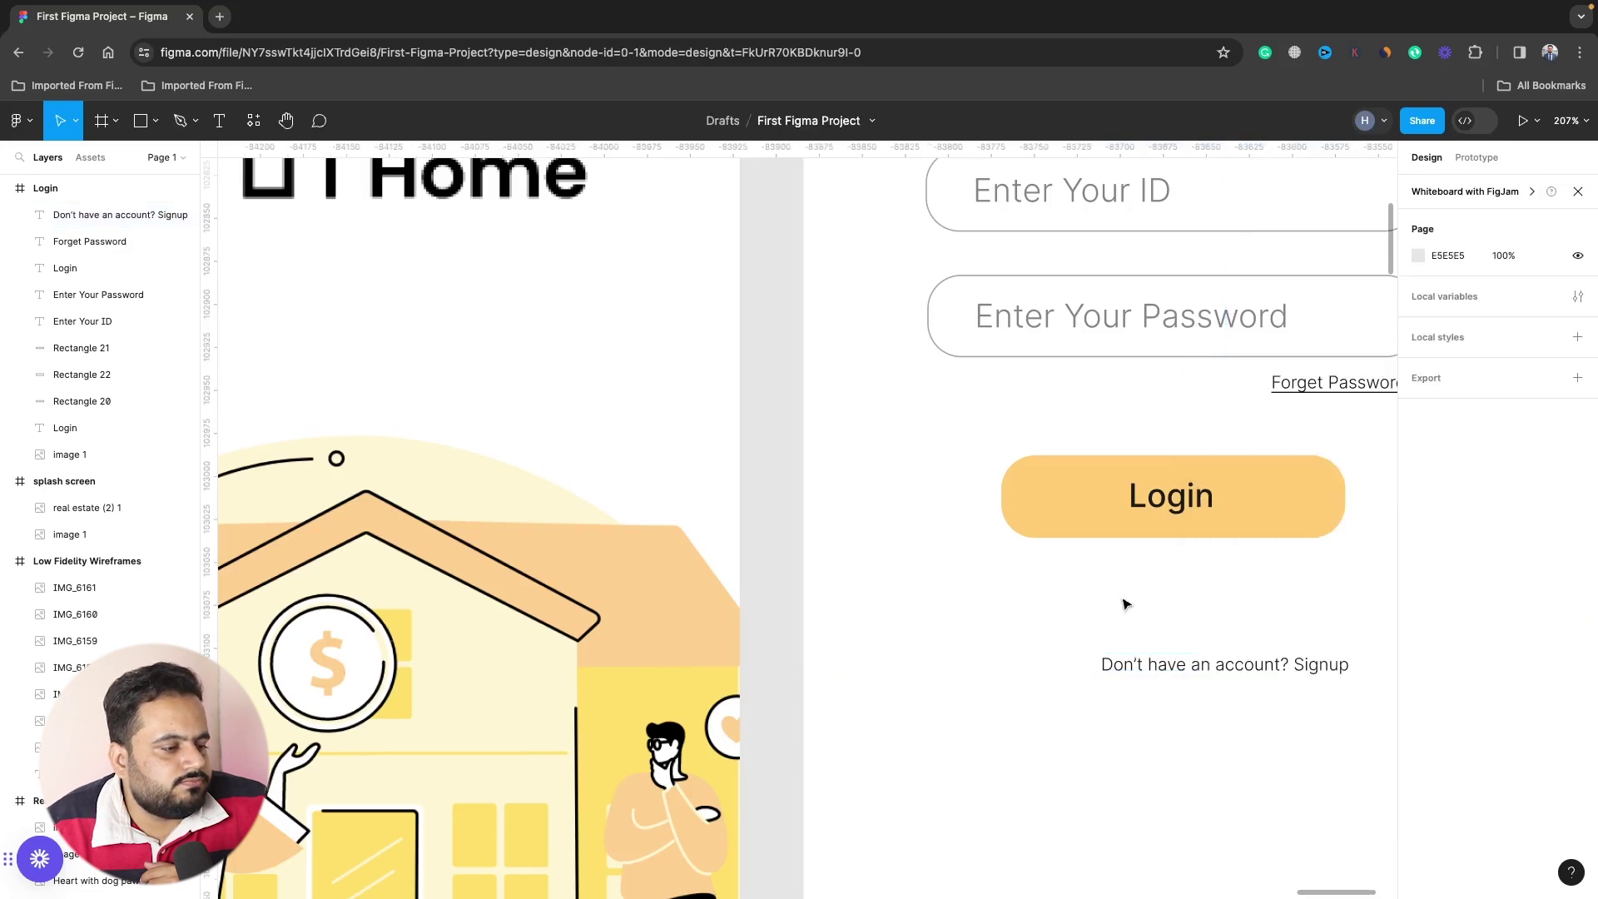
pyautogui.doubleClick(1293, 669)
pyautogui.click(1294, 664)
# Delete 'Signup' from the prompt, place it under the Login button, and select the button.
pyautogui.moveTo(1294, 664); pyautogui.dragTo(1353, 666)
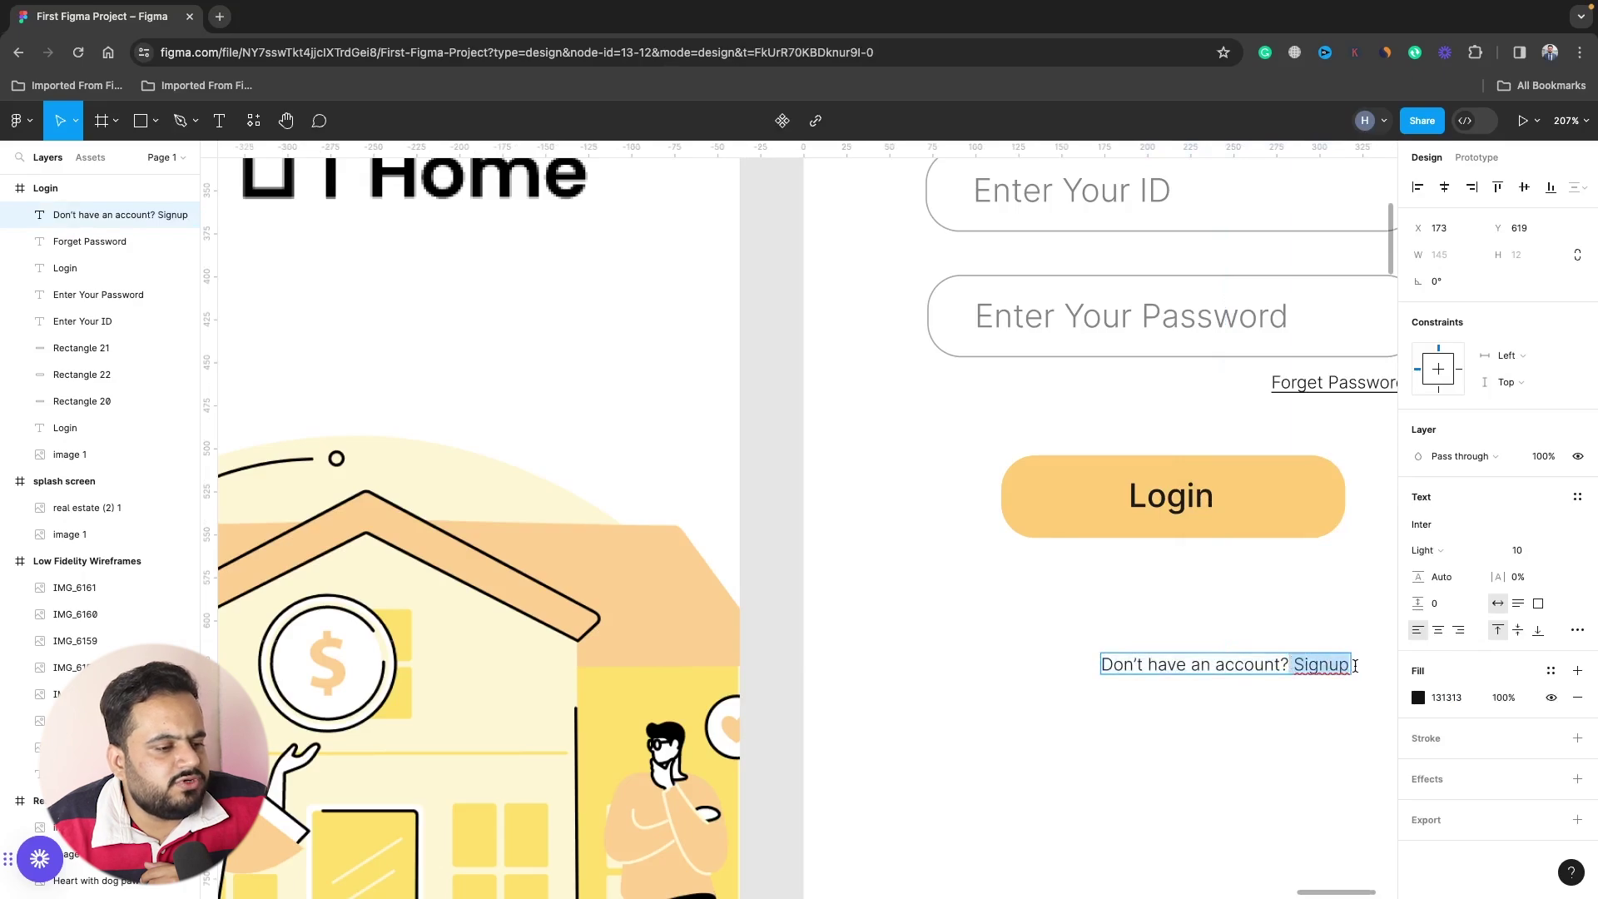
pyautogui.press('BackSpace')
pyautogui.press('Escape')
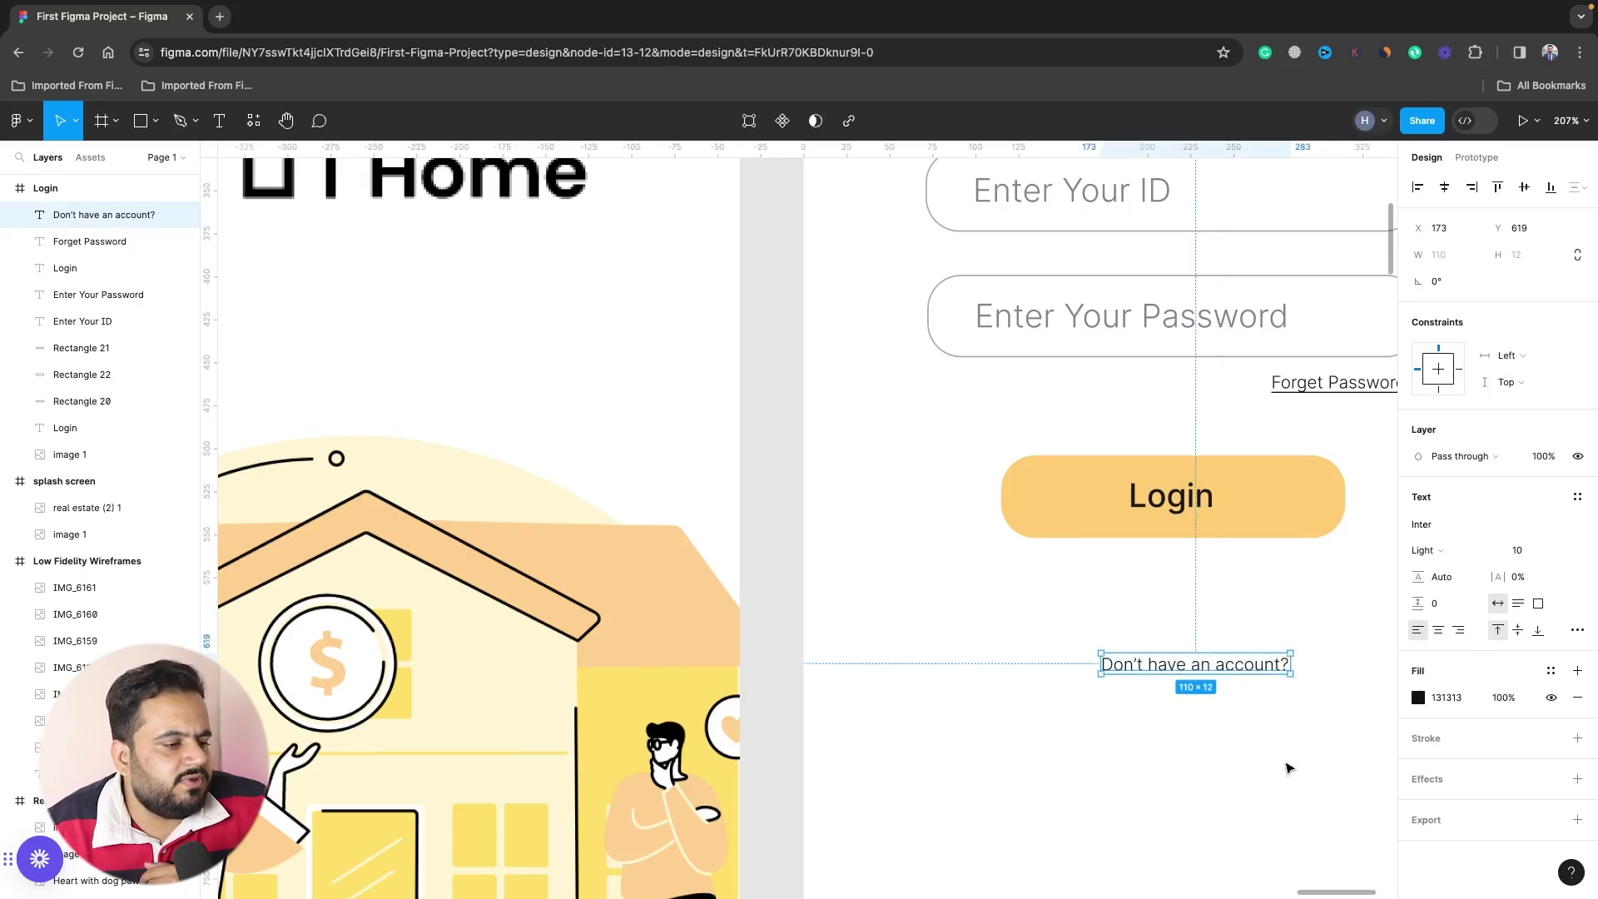
pyautogui.scroll(-5, 1287, 767)
pyautogui.scroll(-1, 1293, 766)
pyautogui.scroll(-1, 1293, 767)
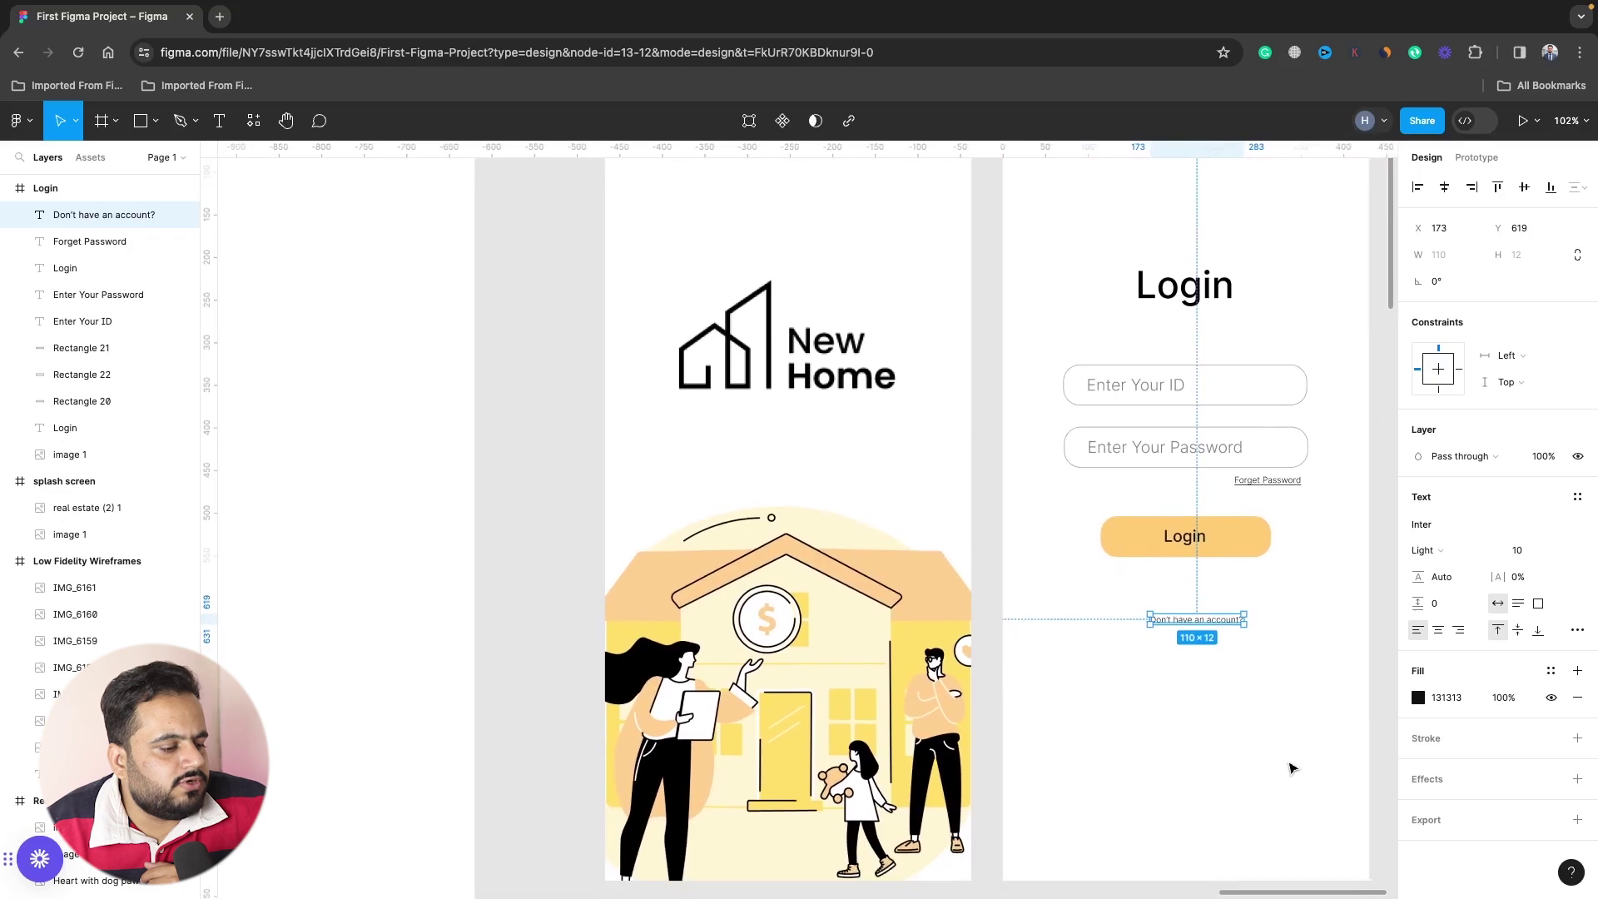
pyautogui.scroll(-1, 1293, 766)
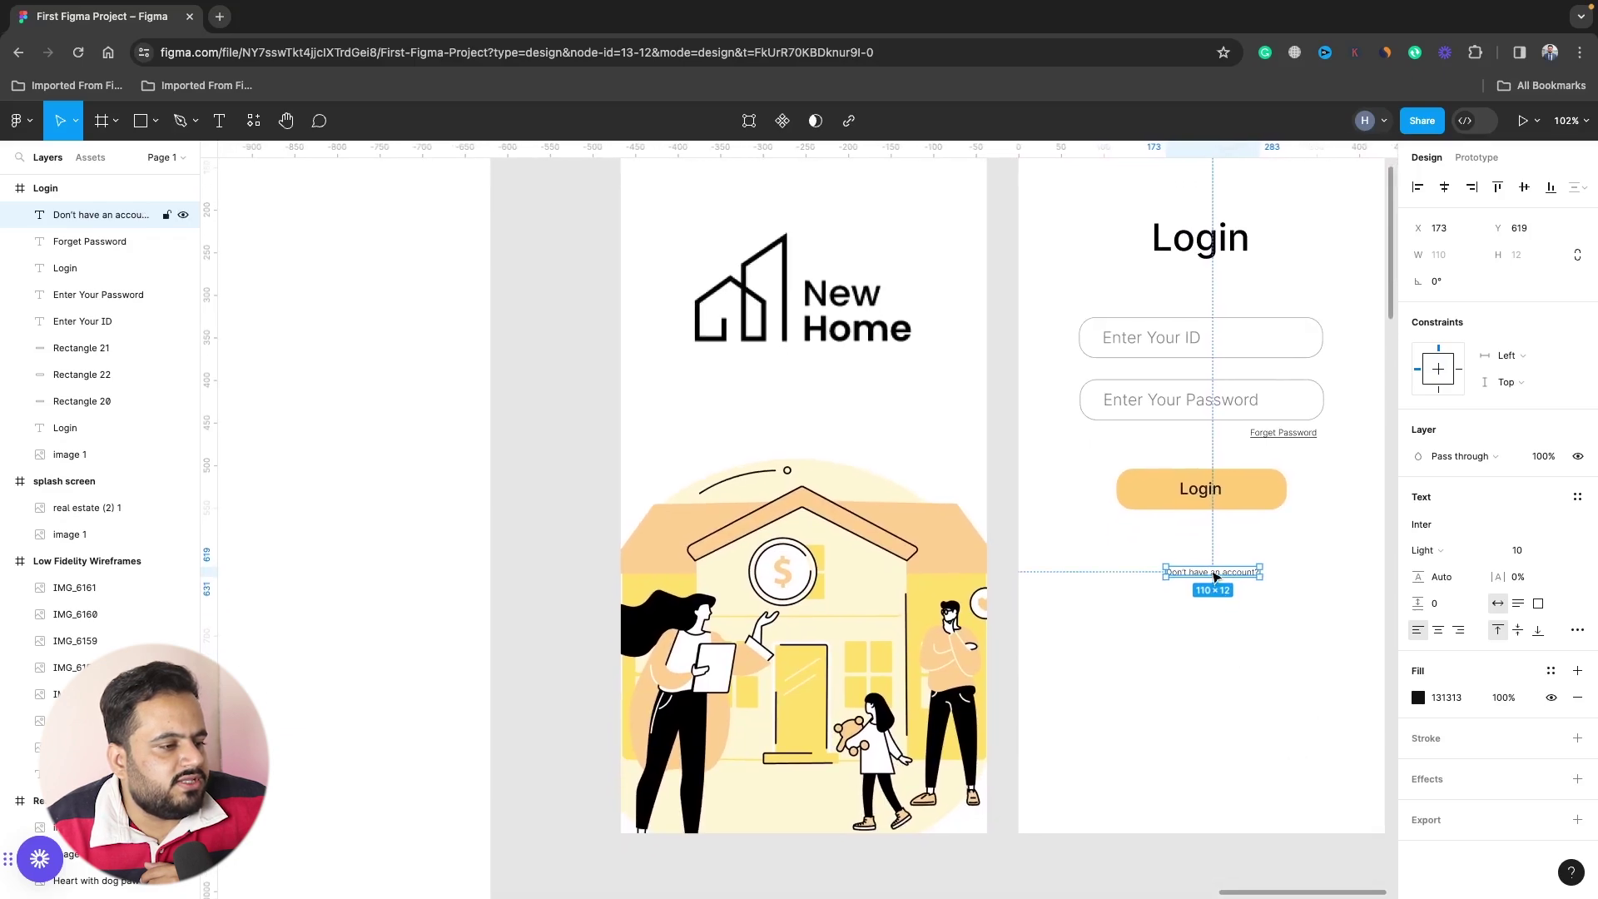
pyautogui.moveTo(1213, 574); pyautogui.dragTo(1204, 540)
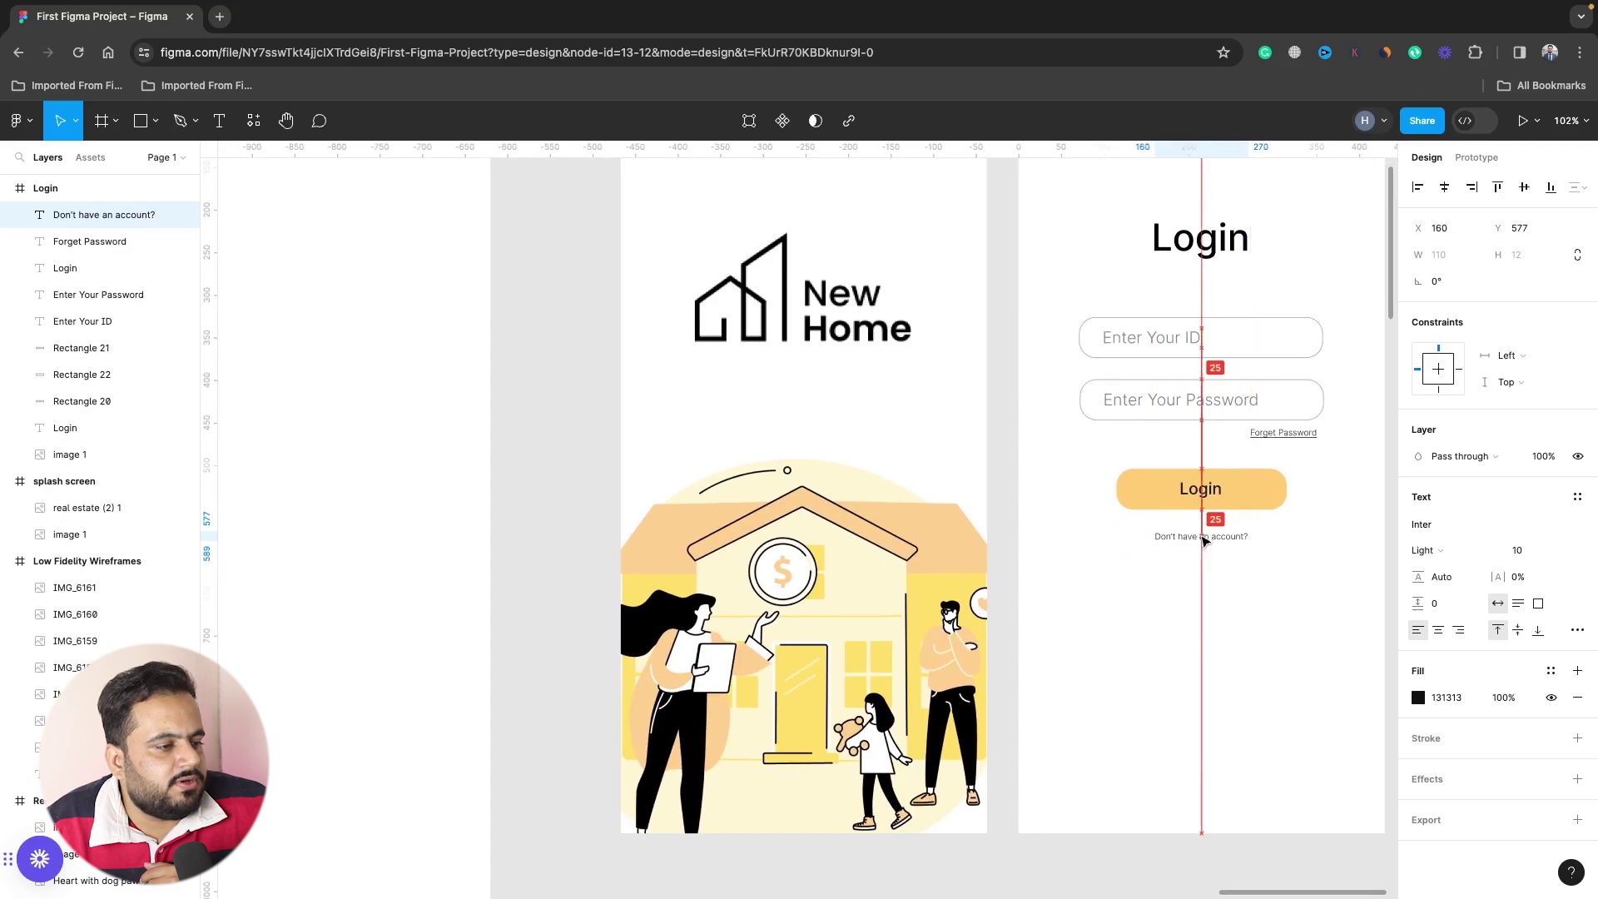
pyautogui.moveTo(1337, 514)
pyautogui.mouseDown()
pyautogui.moveTo(1187, 485)
pyautogui.moveTo(1200, 589)
pyautogui.mouseUp()
# Change the second button's label to 'Signup' and centre it on the button.
pyautogui.doubleClick(1201, 592)
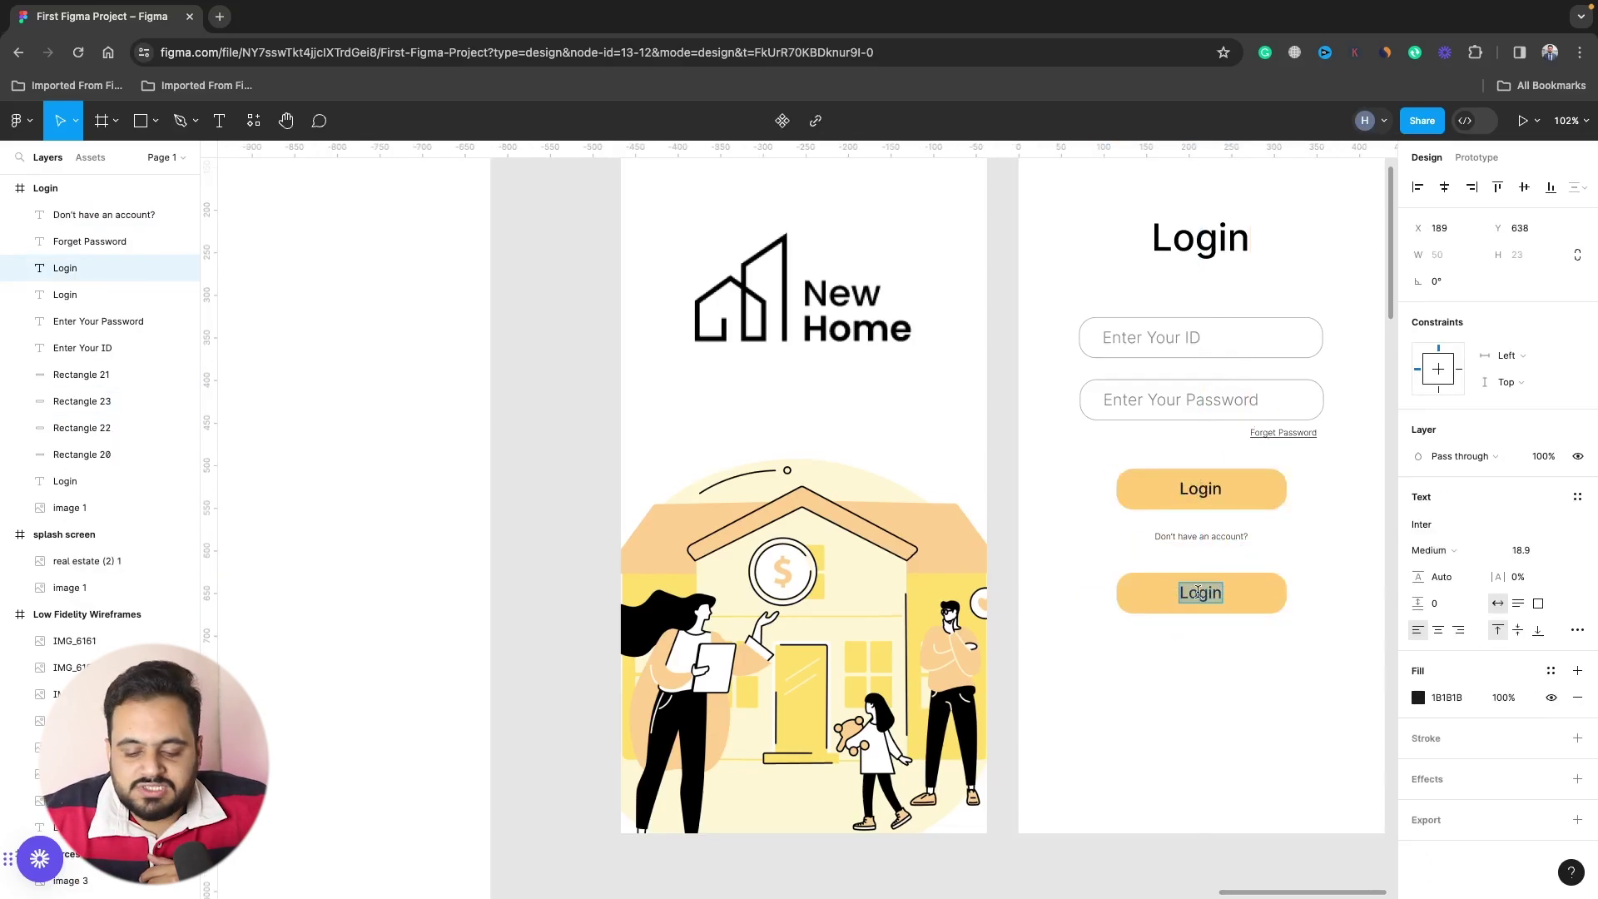
pyautogui.write('Signup')
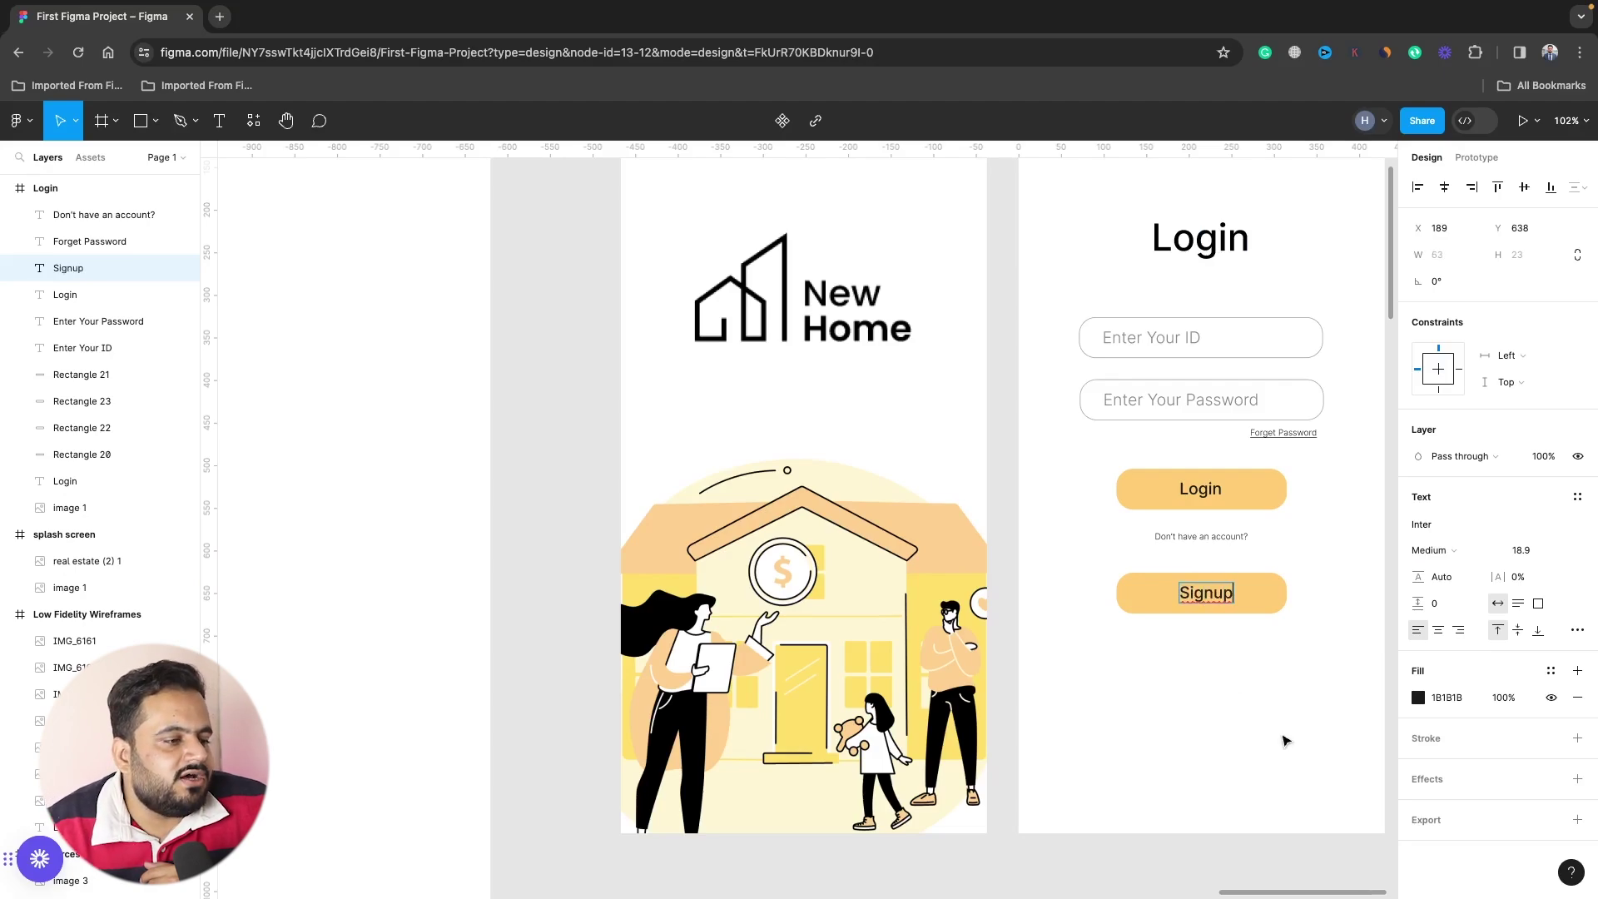
pyautogui.press('Escape')
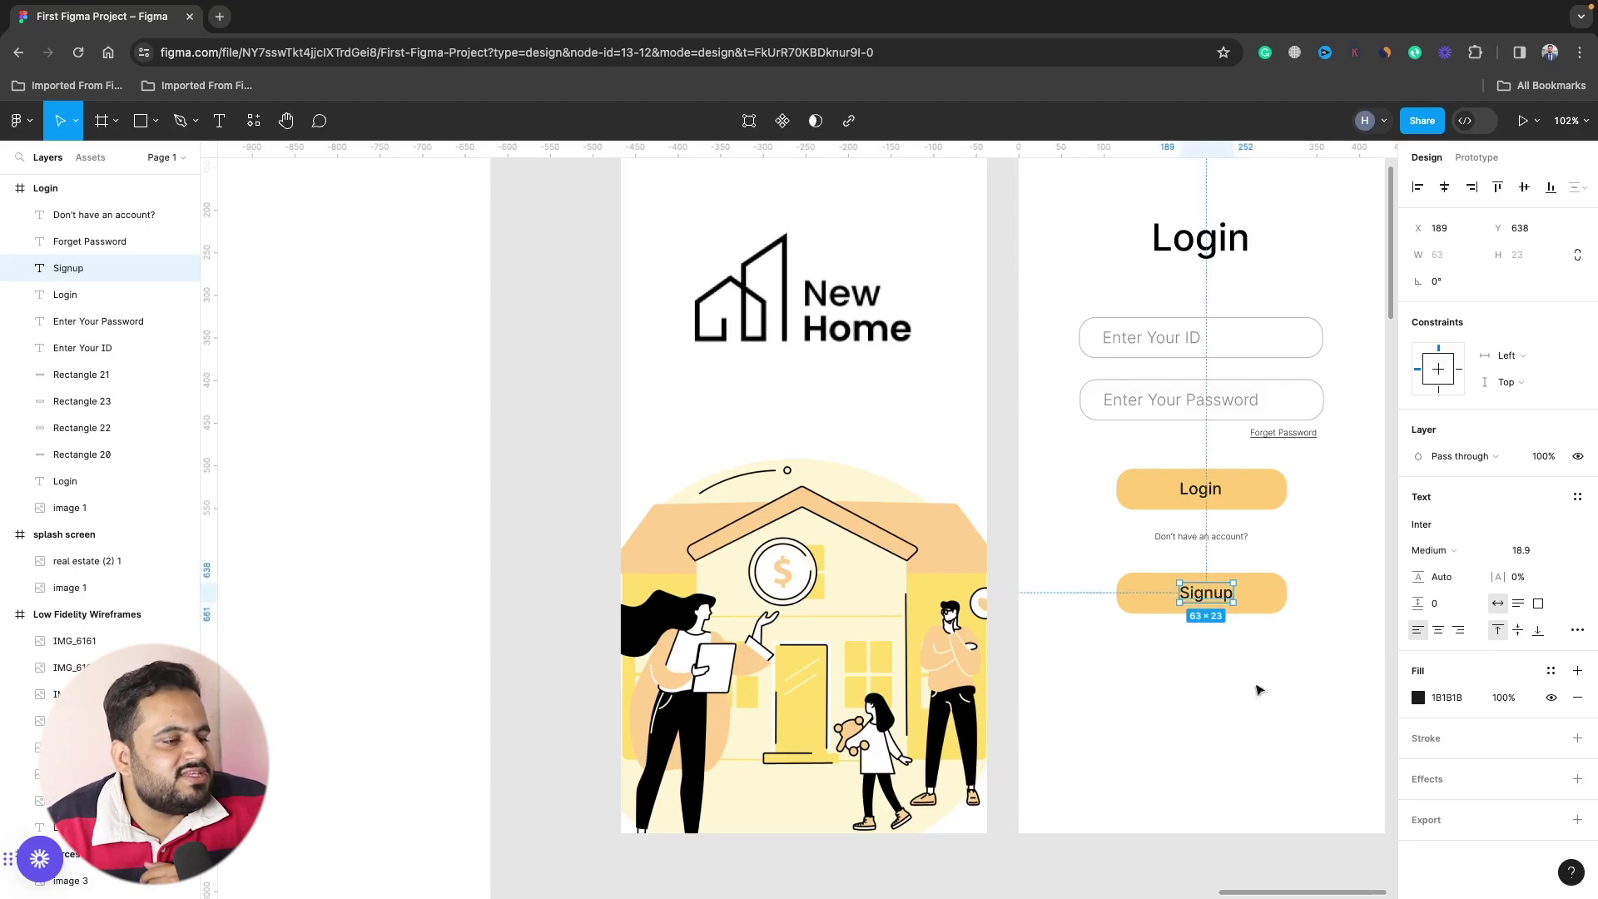
pyautogui.moveTo(1205, 598); pyautogui.dragTo(1202, 598)
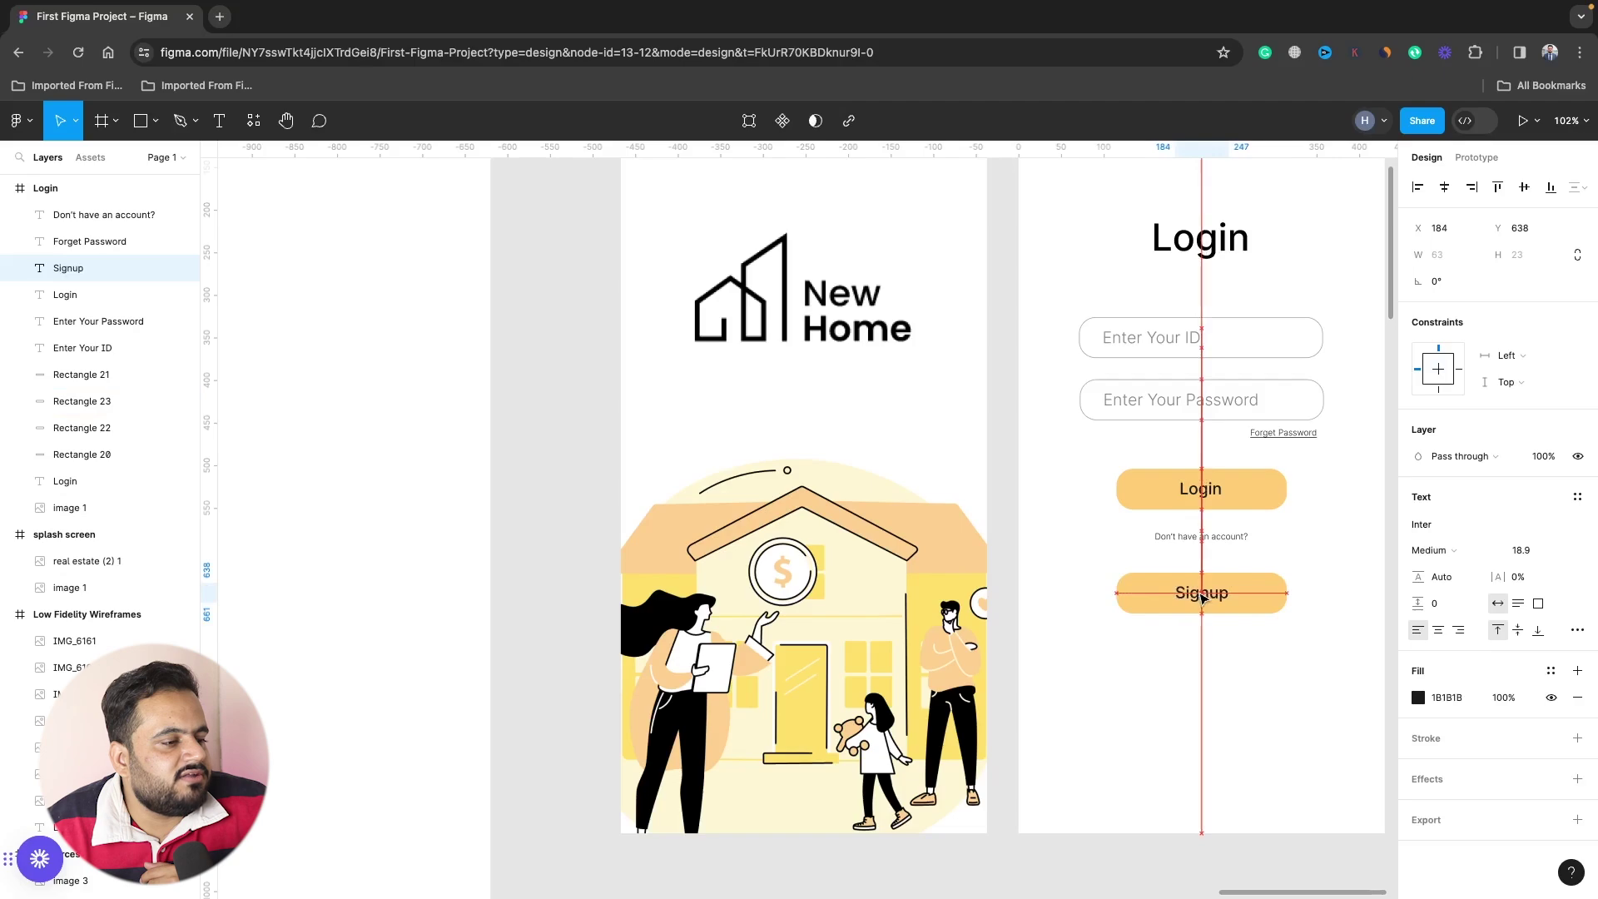
pyautogui.click(1217, 638)
pyautogui.scroll(-5, 1217, 637)
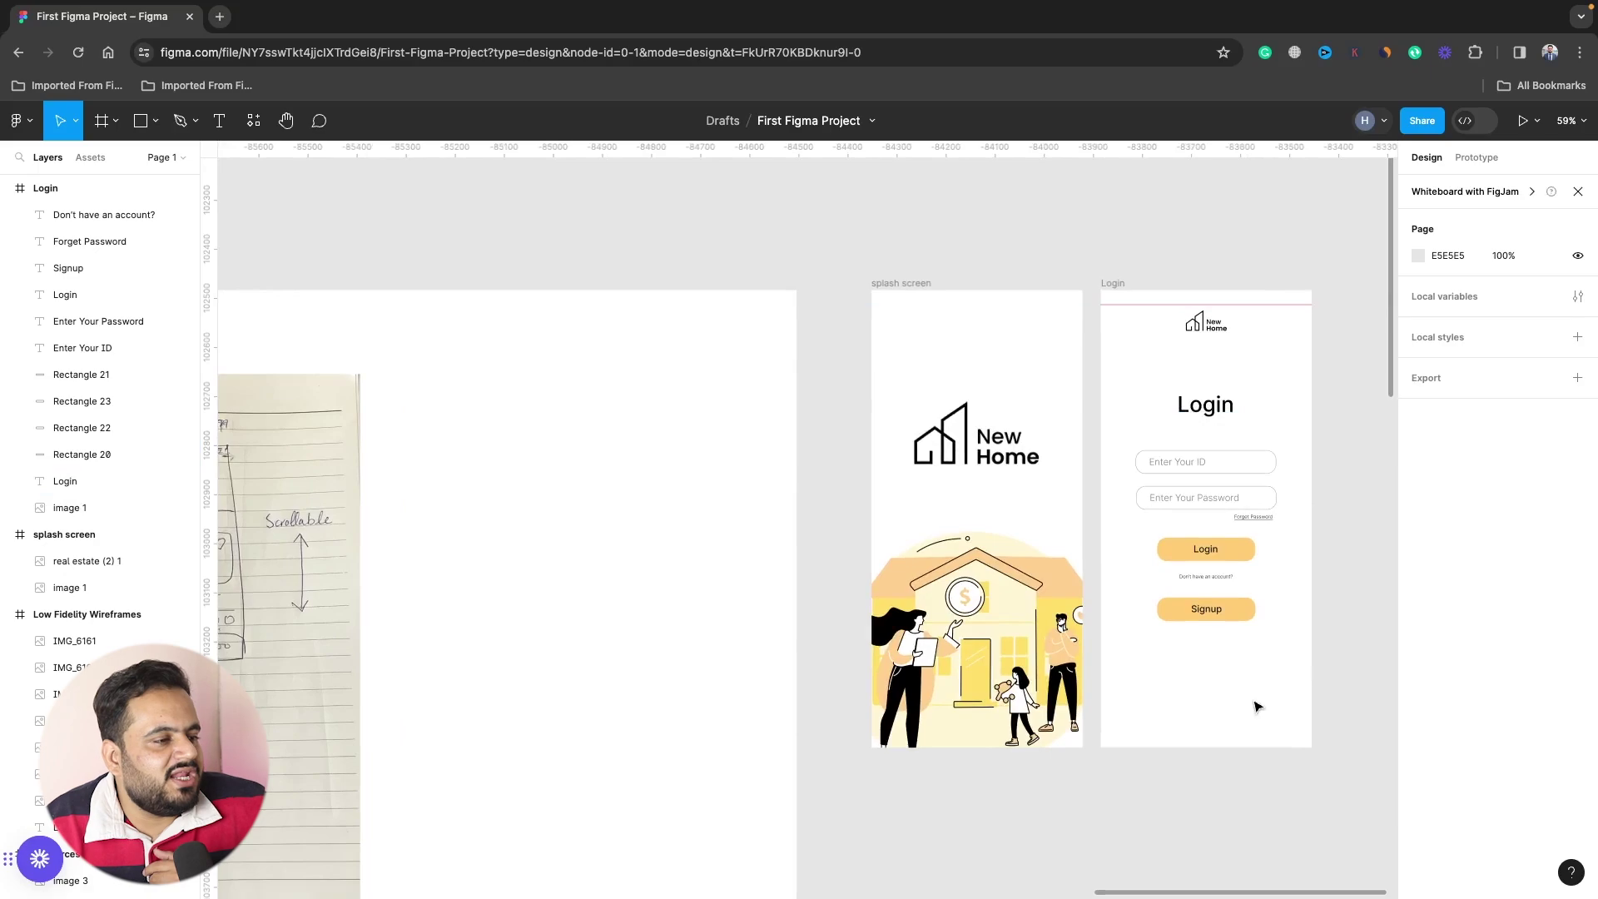
# Duplicate the Login frame beside itself and name the copy Signup.
pyautogui.click(1110, 284)
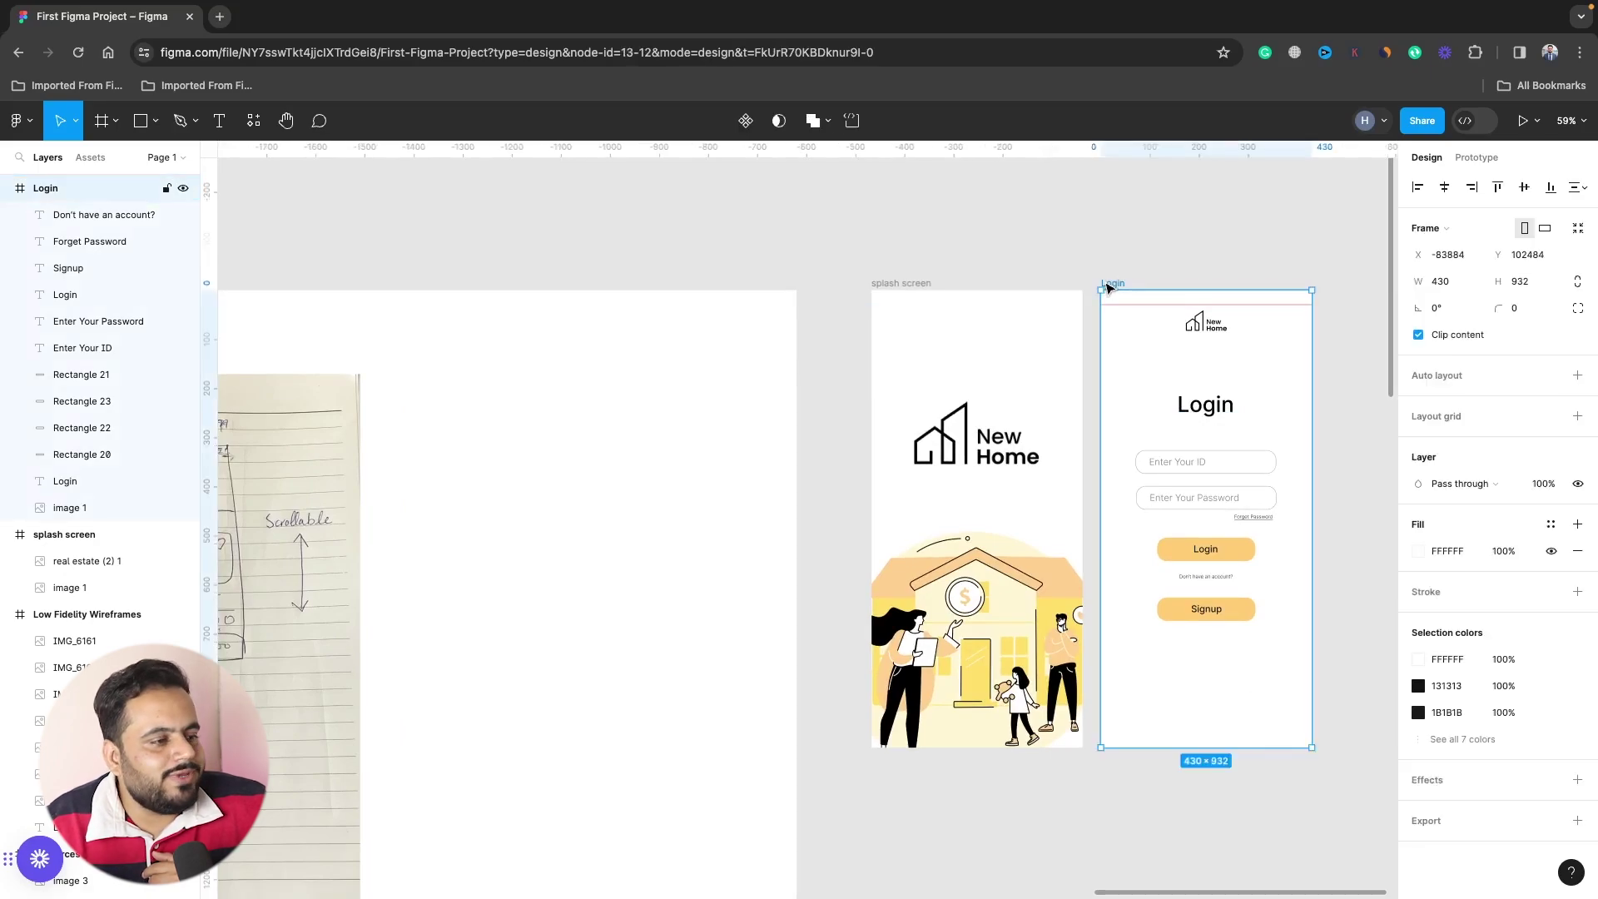
pyautogui.hscroll(2, 1108, 288)
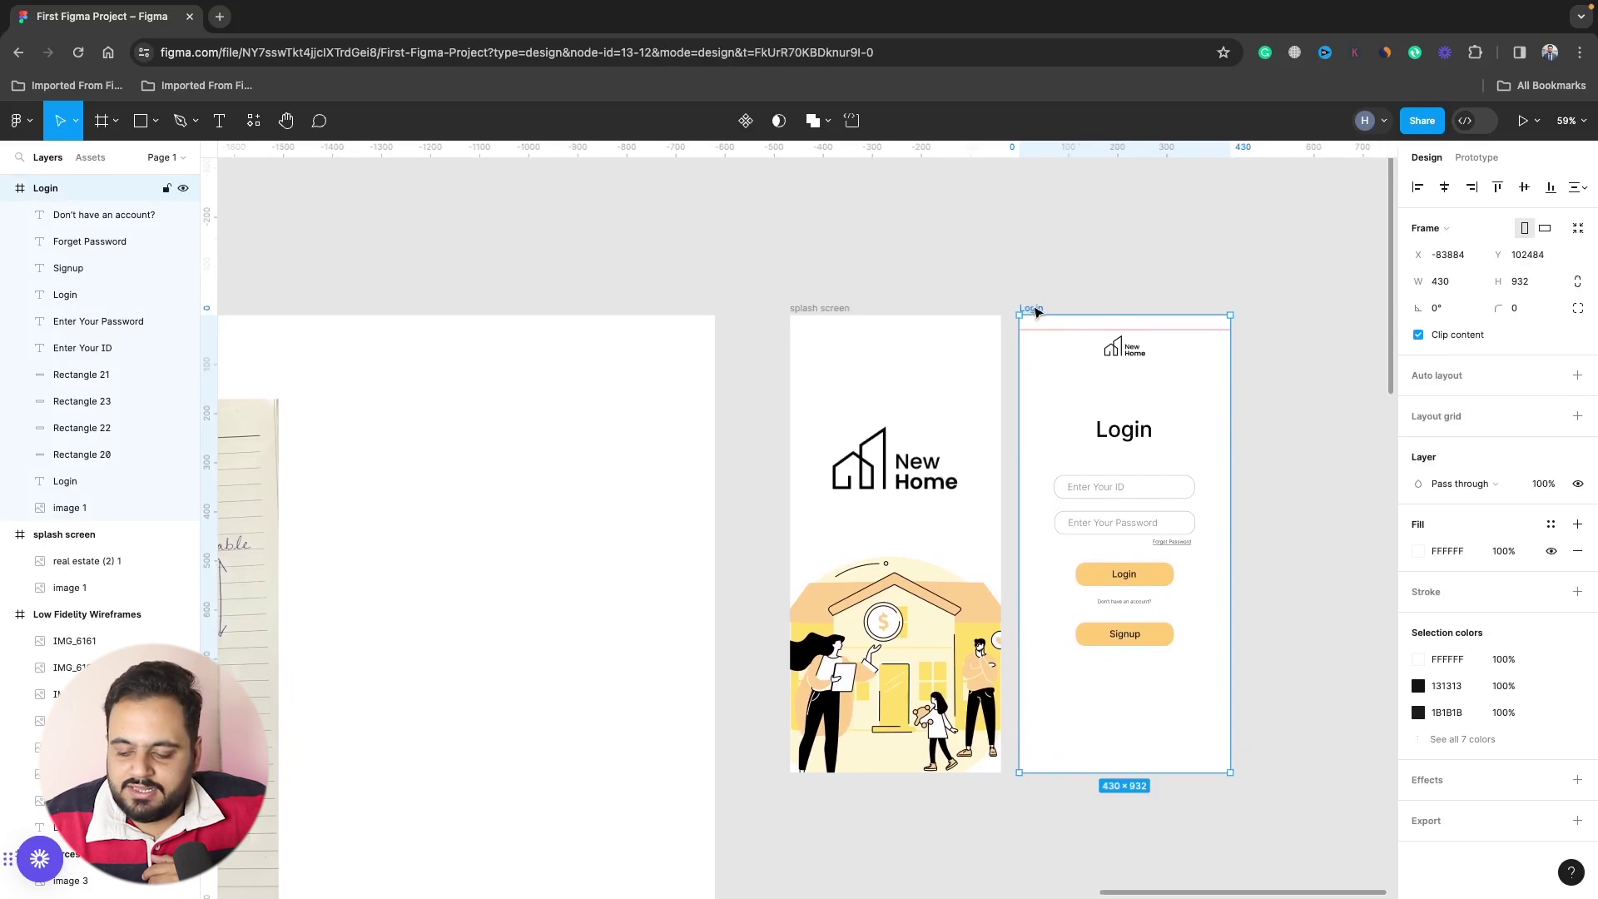
pyautogui.moveTo(1035, 312)
pyautogui.keyDown('alt'); pyautogui.mouseDown()
pyautogui.moveTo(1267, 317)
pyautogui.moveTo(1262, 301)
pyautogui.mouseUp(); pyautogui.keyUp('alt')
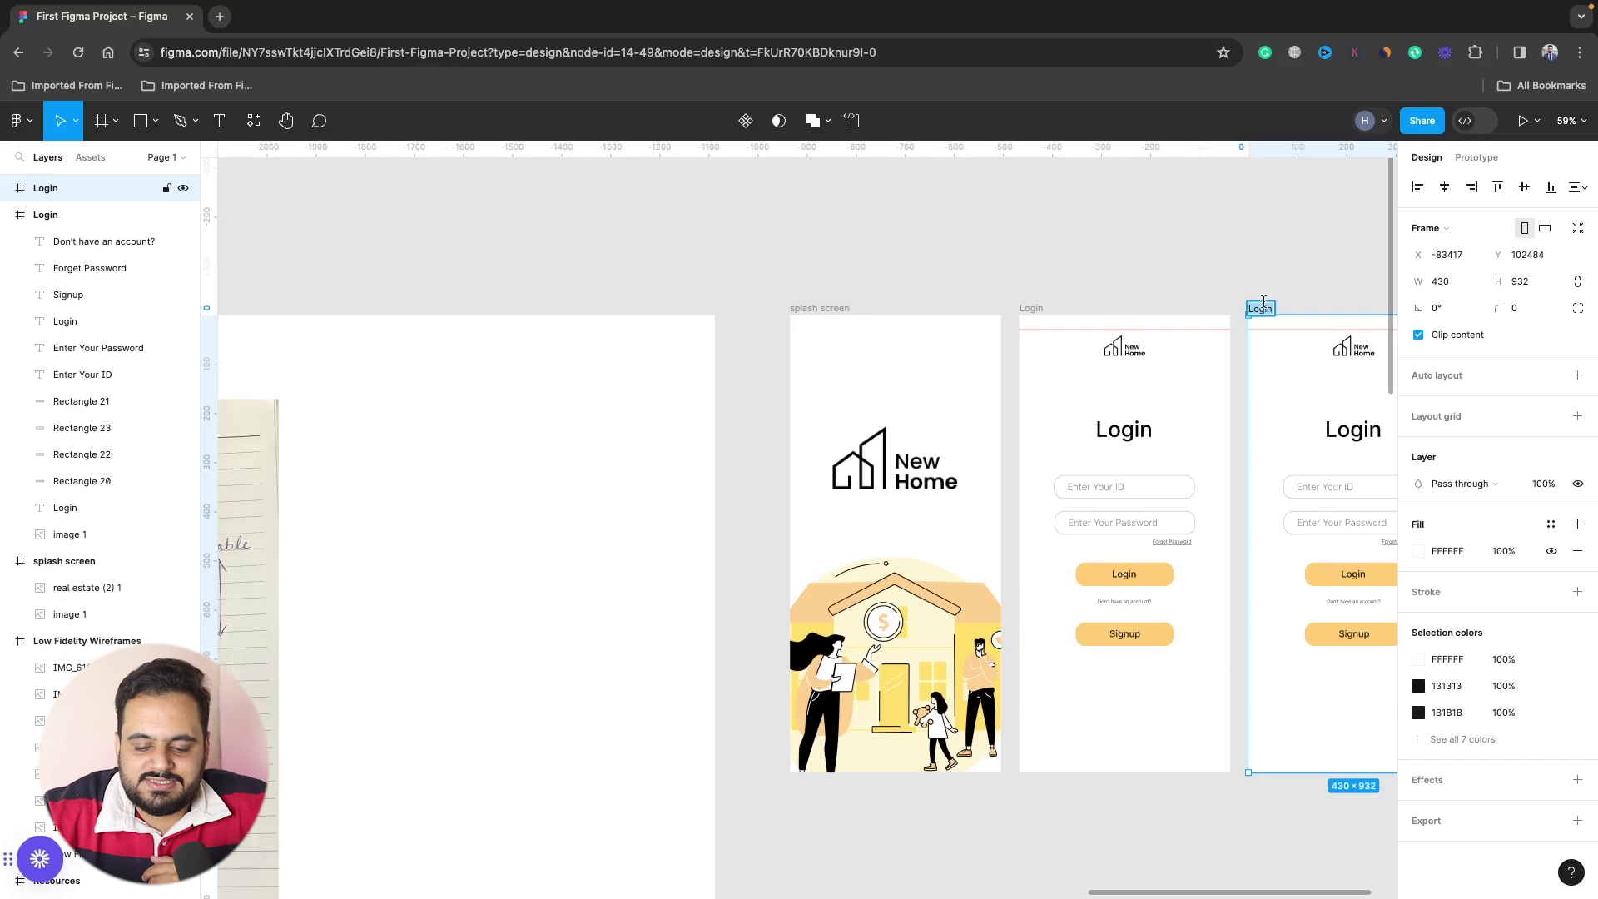
pyautogui.write('Signup')
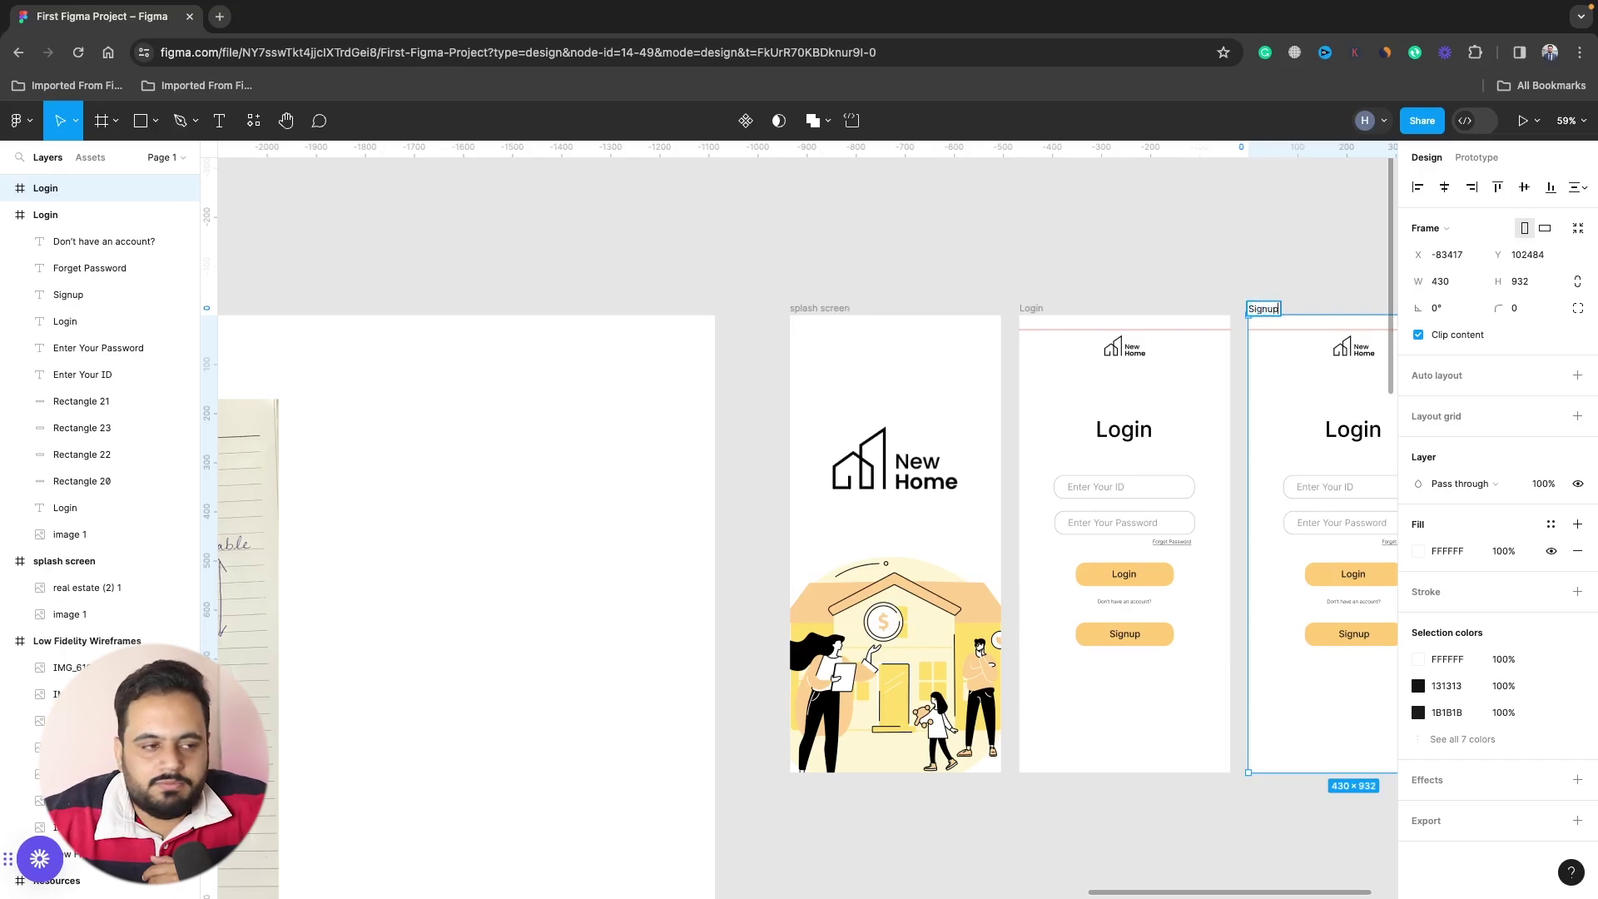
pyautogui.press('Return')
# Change the Signup frame's heading to 'Sign Up' and position it above the ID field.
pyautogui.hscroll(3, 1137, 222)
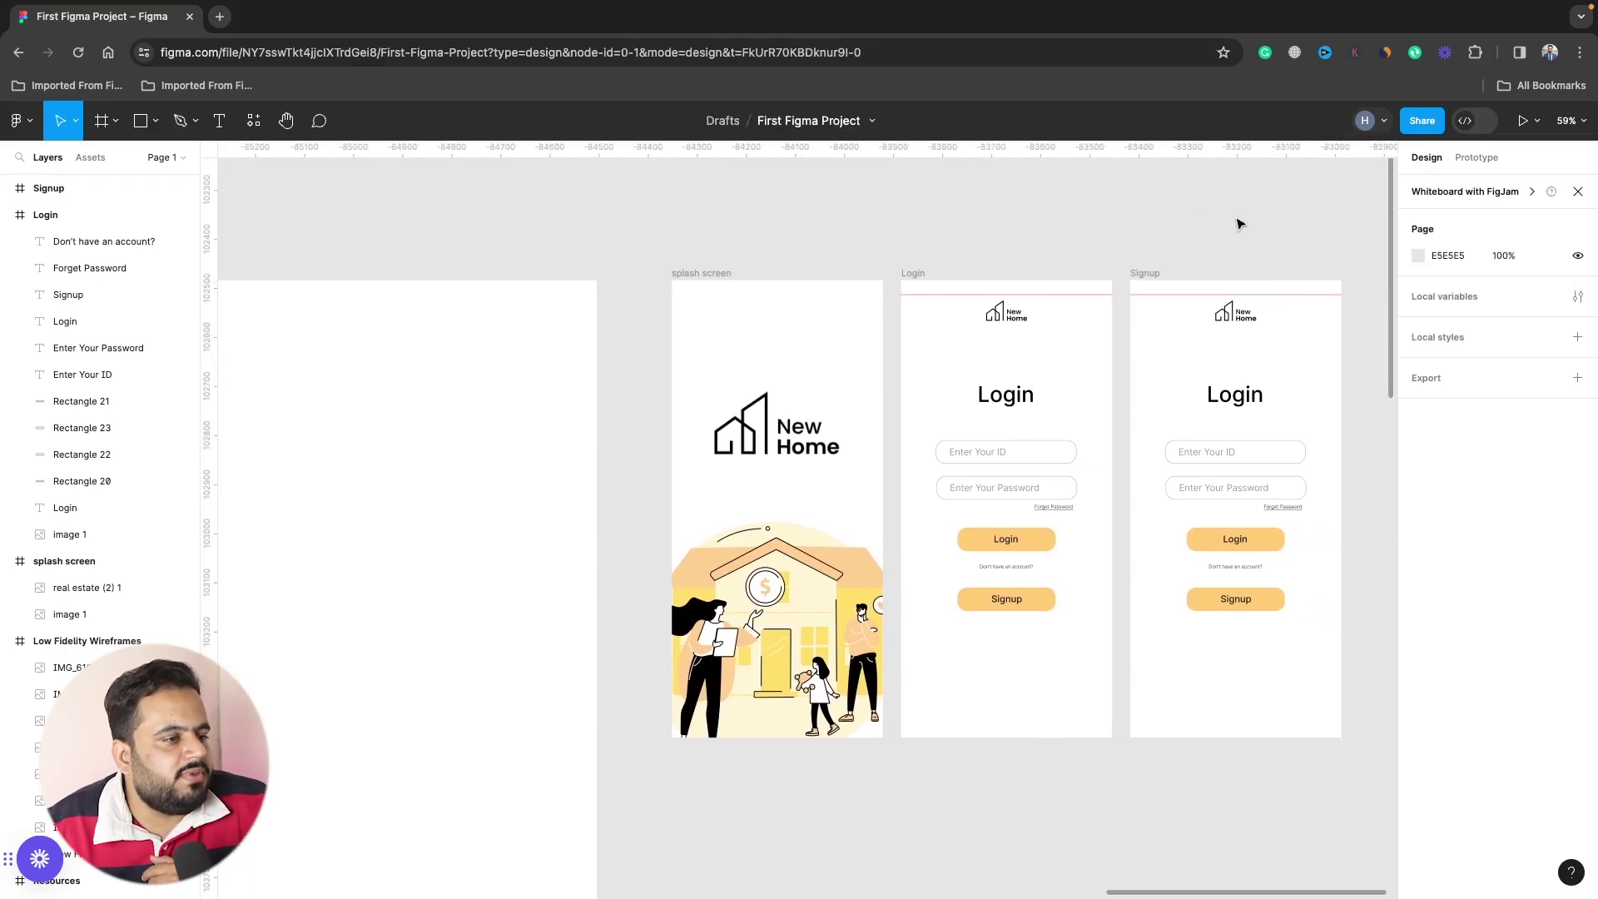
pyautogui.doubleClick(1231, 400)
pyautogui.write('S')
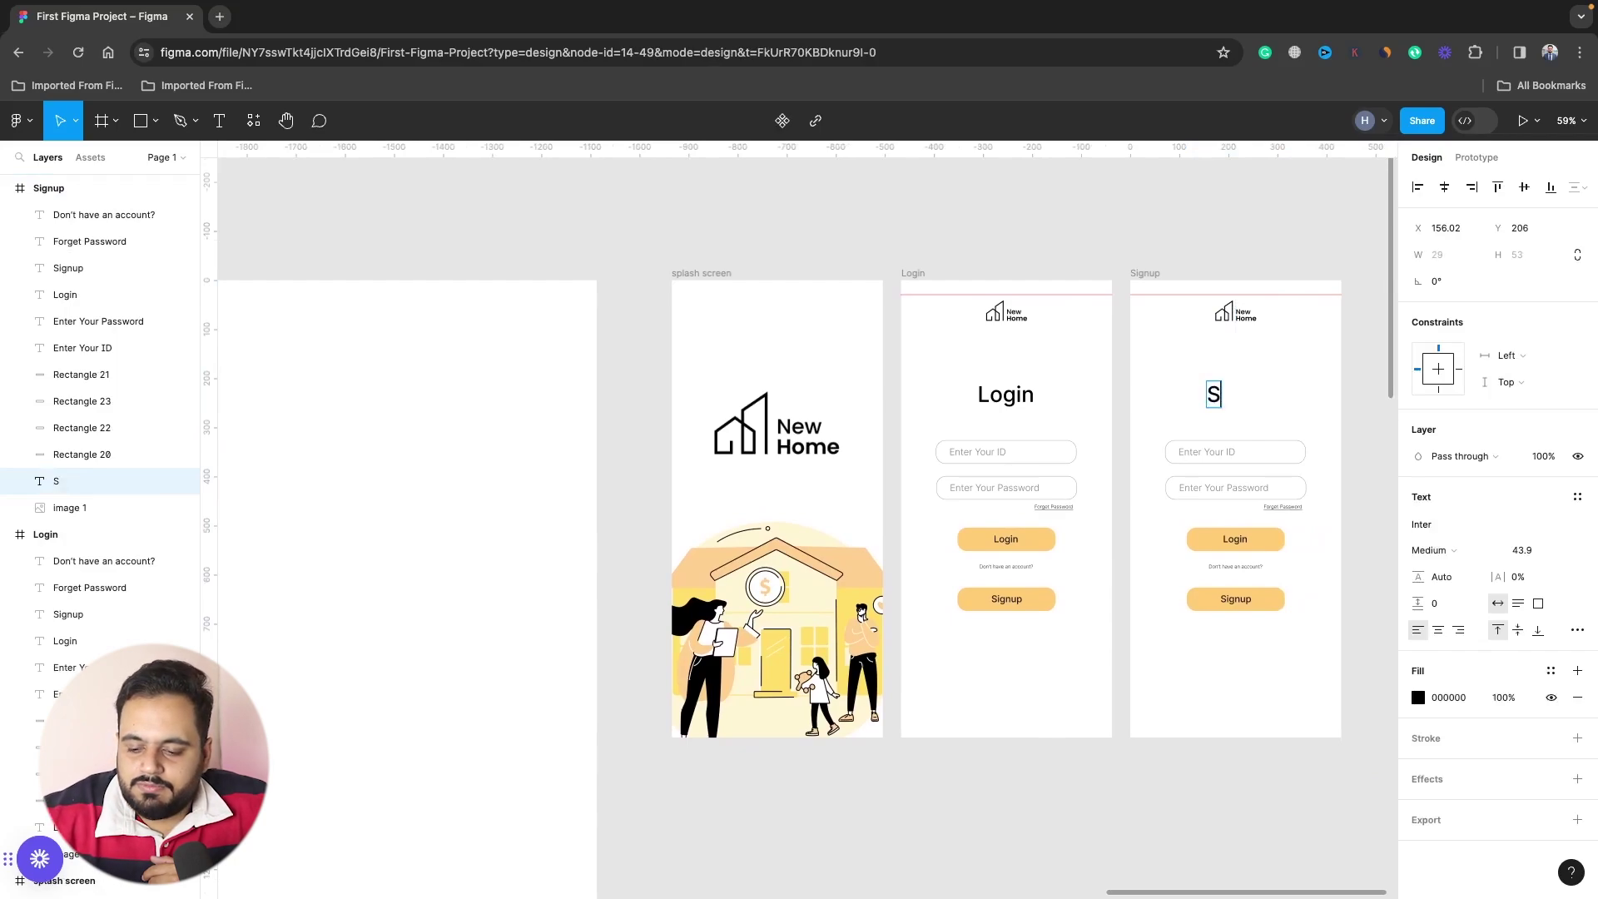
pyautogui.write('ignup')
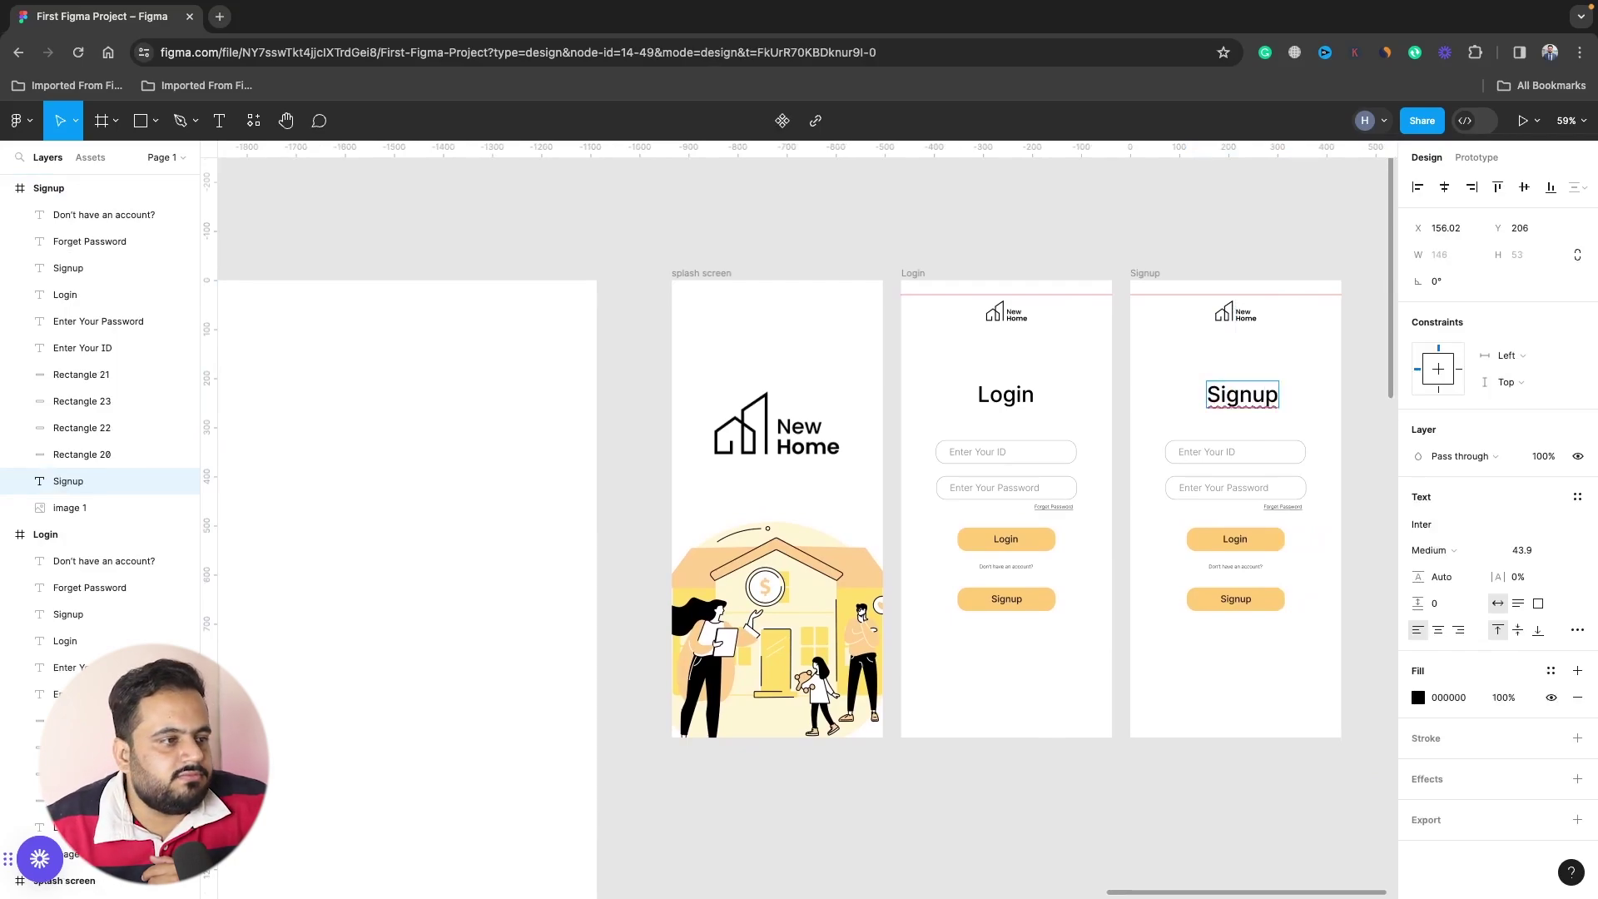
pyautogui.press('Escape')
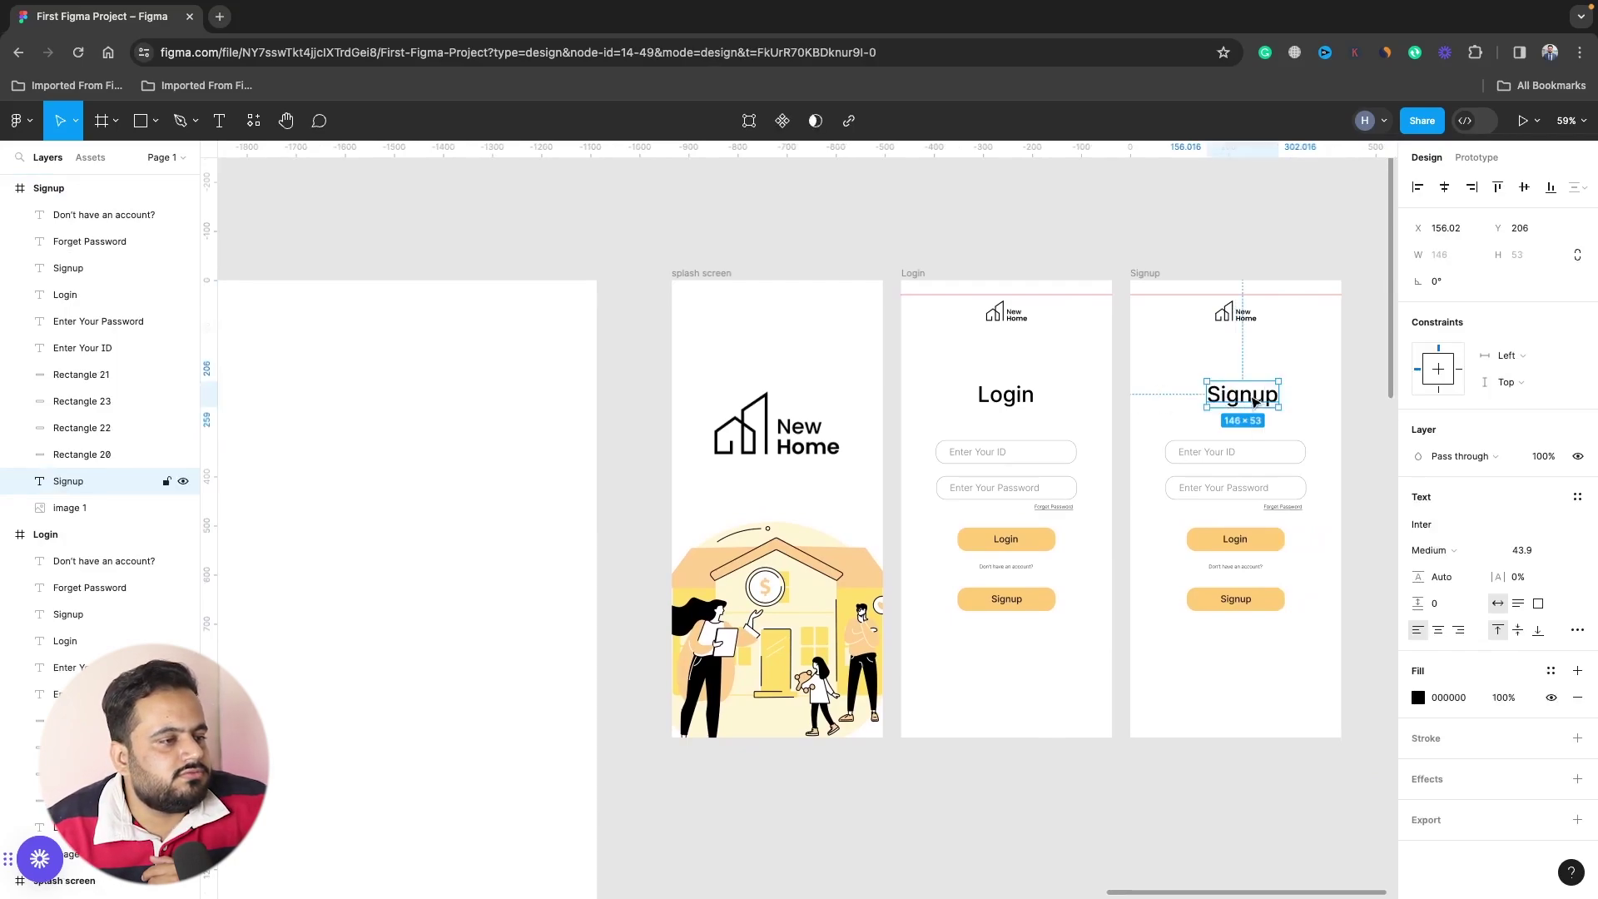
pyautogui.moveTo(1254, 401); pyautogui.dragTo(1248, 398)
pyautogui.doubleClick(1248, 395)
pyautogui.click(1248, 395)
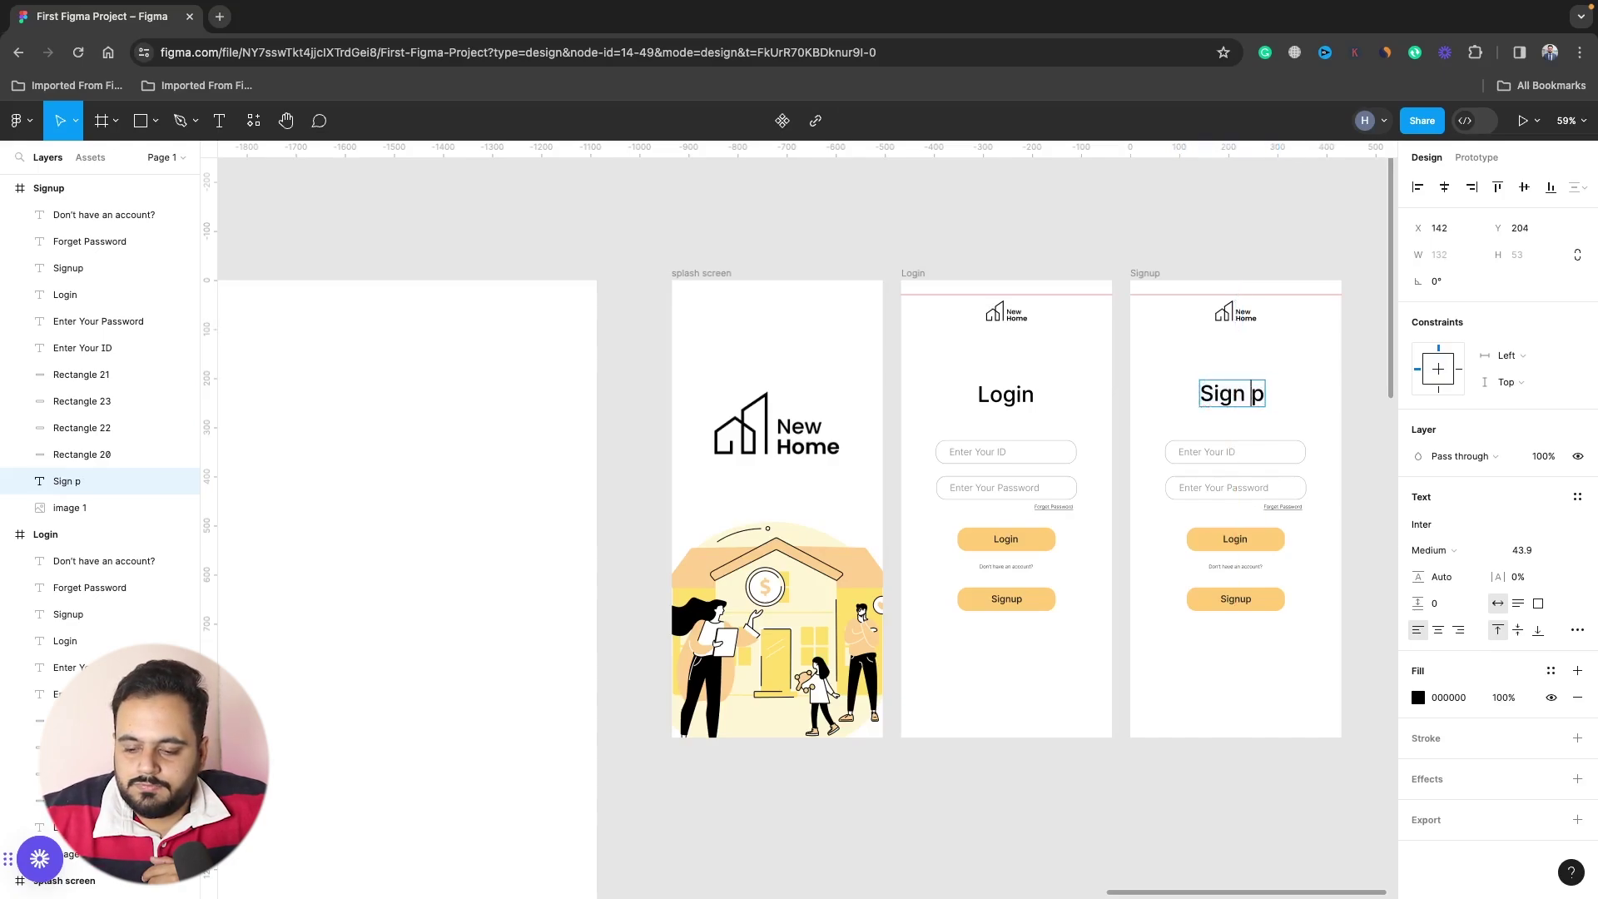
pyautogui.write('U')
pyautogui.press('Escape')
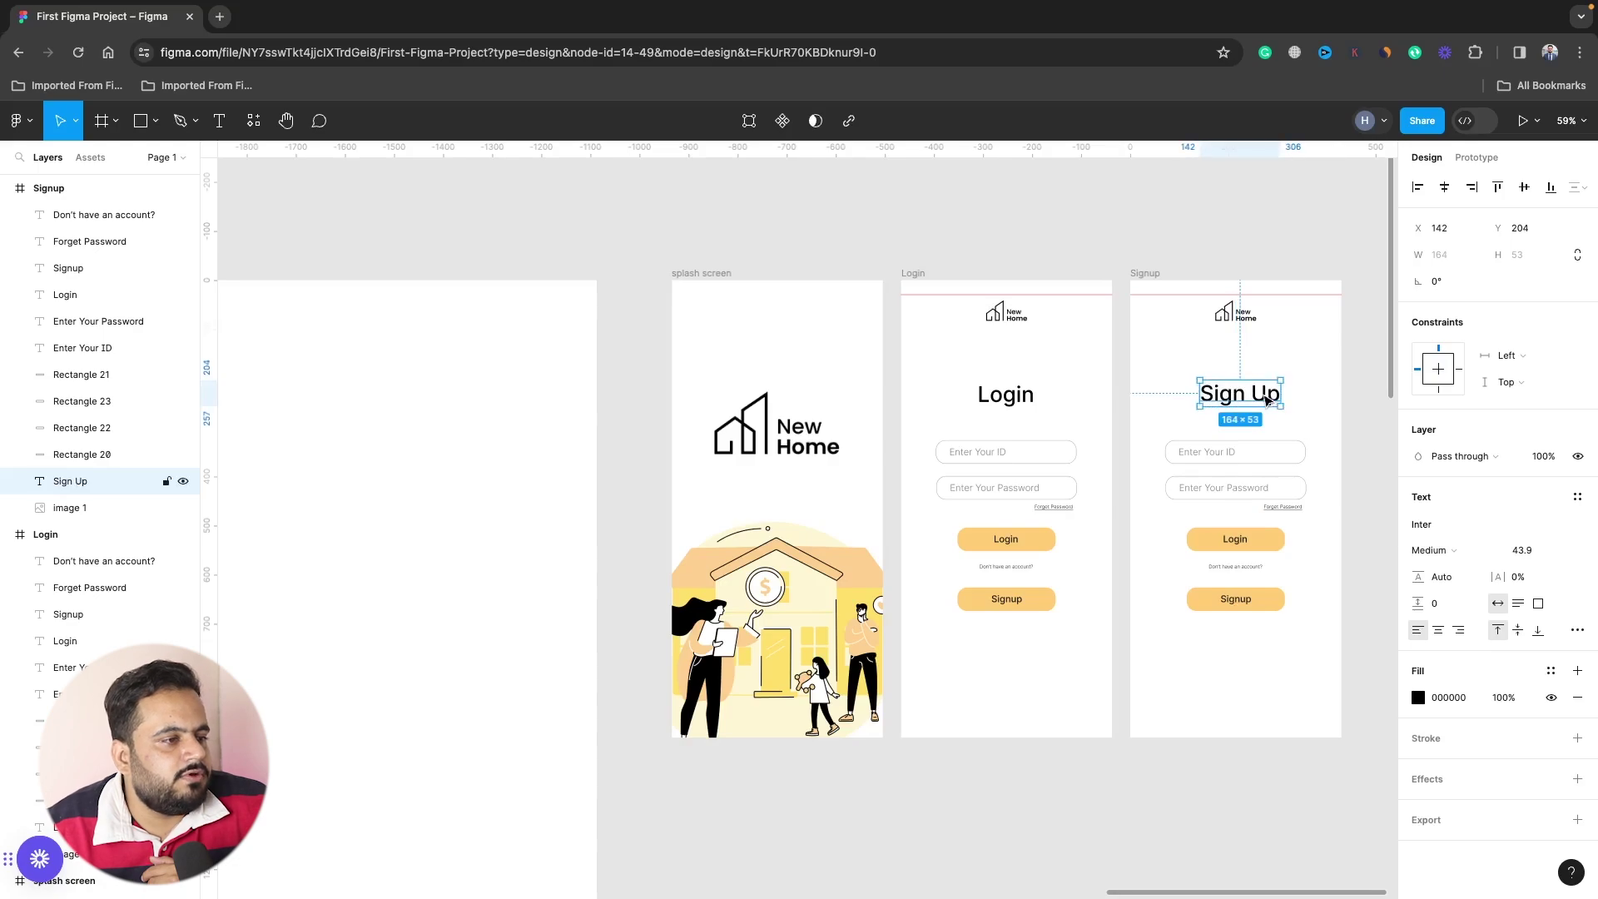
pyautogui.moveTo(1262, 401)
pyautogui.mouseDown()
pyautogui.moveTo(1254, 380)
pyautogui.moveTo(1263, 392)
pyautogui.mouseUp()
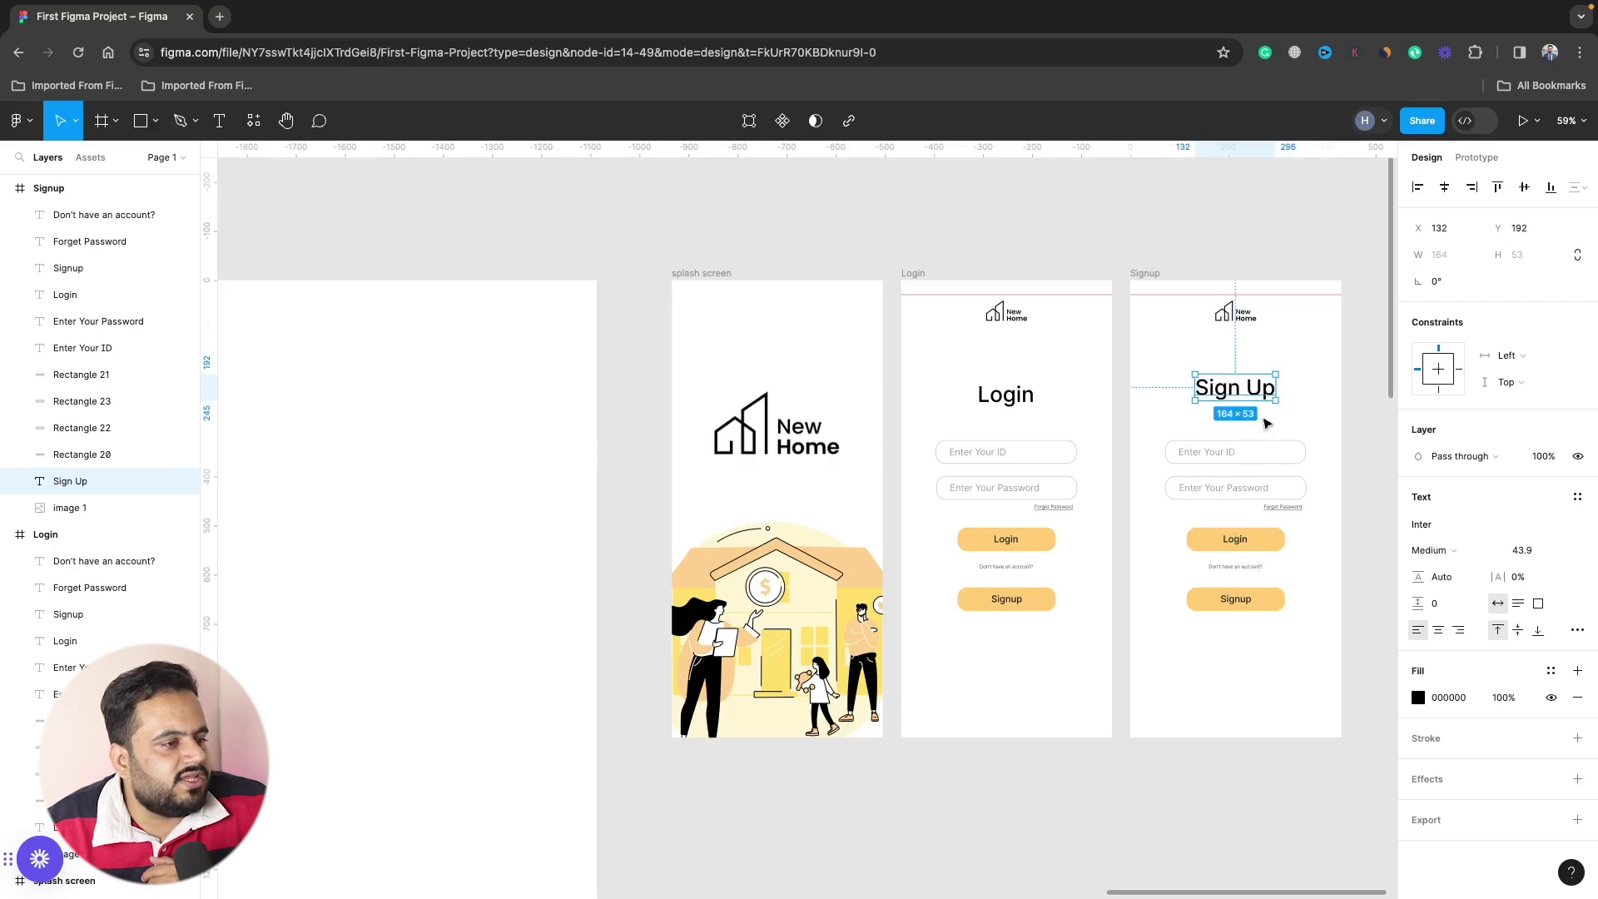
pyautogui.click(1266, 423)
pyautogui.click(1266, 391)
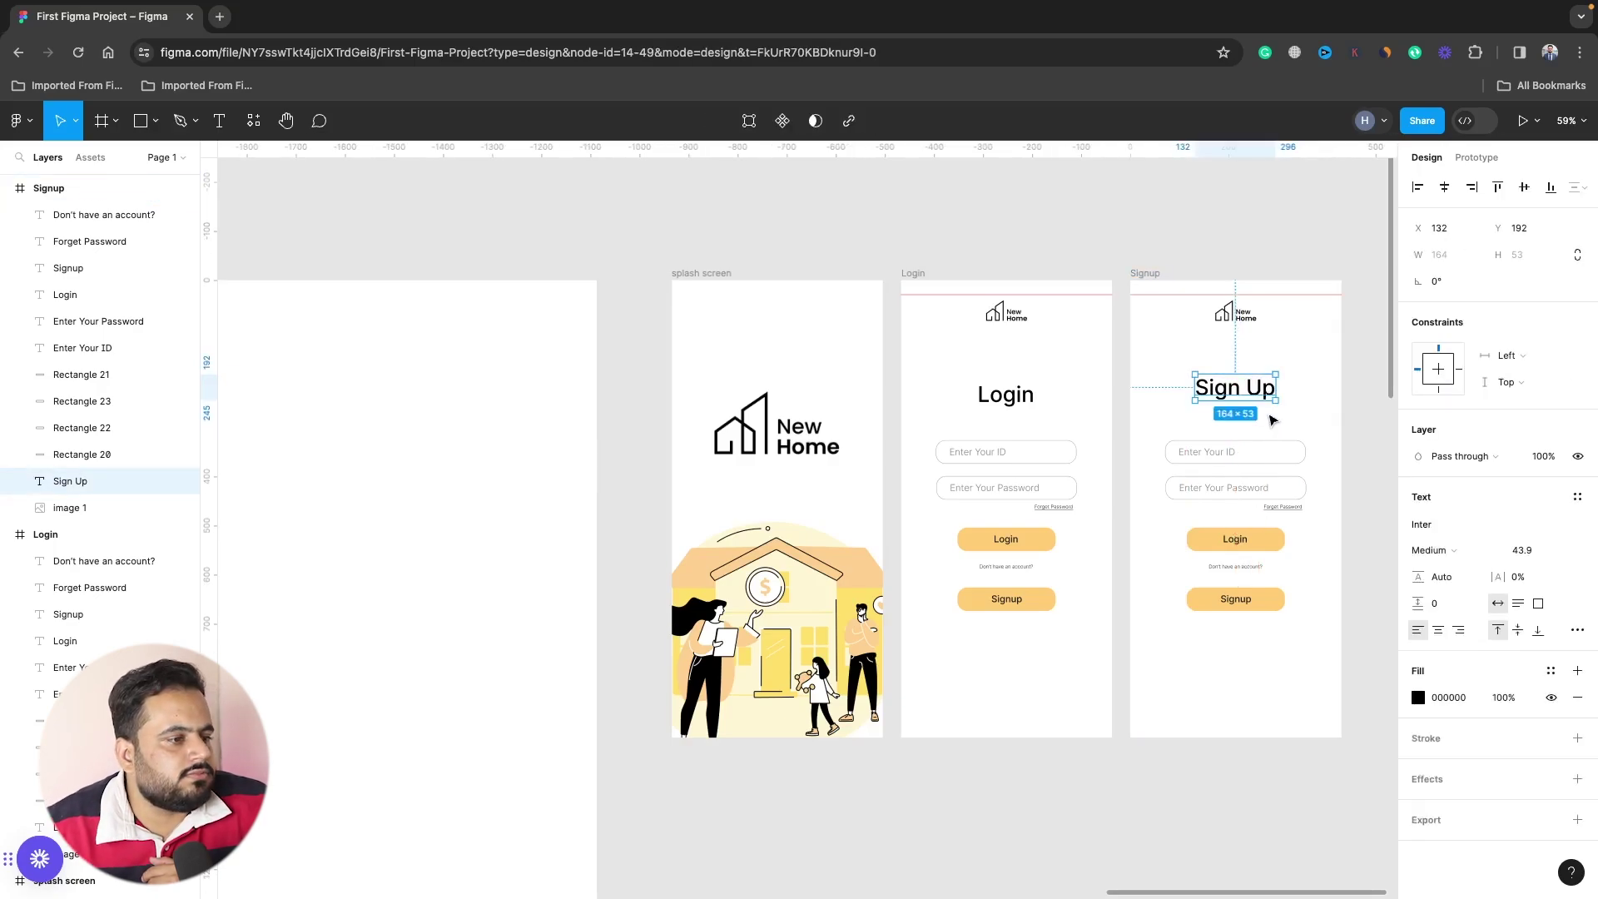
pyautogui.click(1271, 419)
pyautogui.hscroll(-15, 1271, 419)
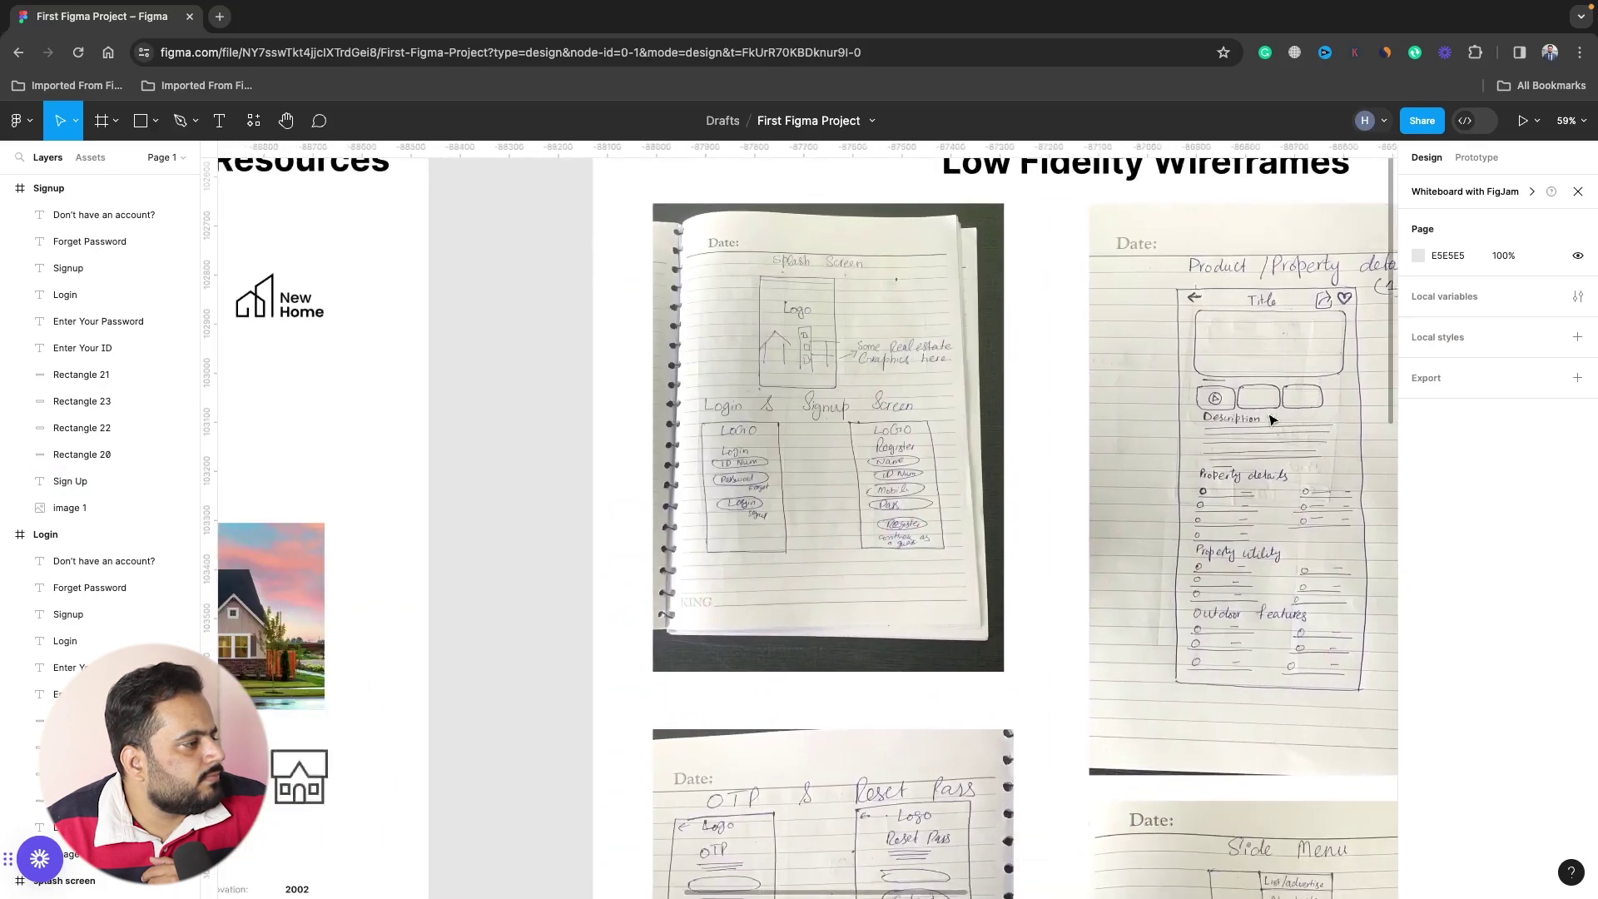
# Pan and zoom from the hand-drawn register sketch over to the New Home, Login and Sign Up frames.
pyautogui.hscroll(-10, 1271, 419)
pyautogui.scroll(5, 1271, 419)
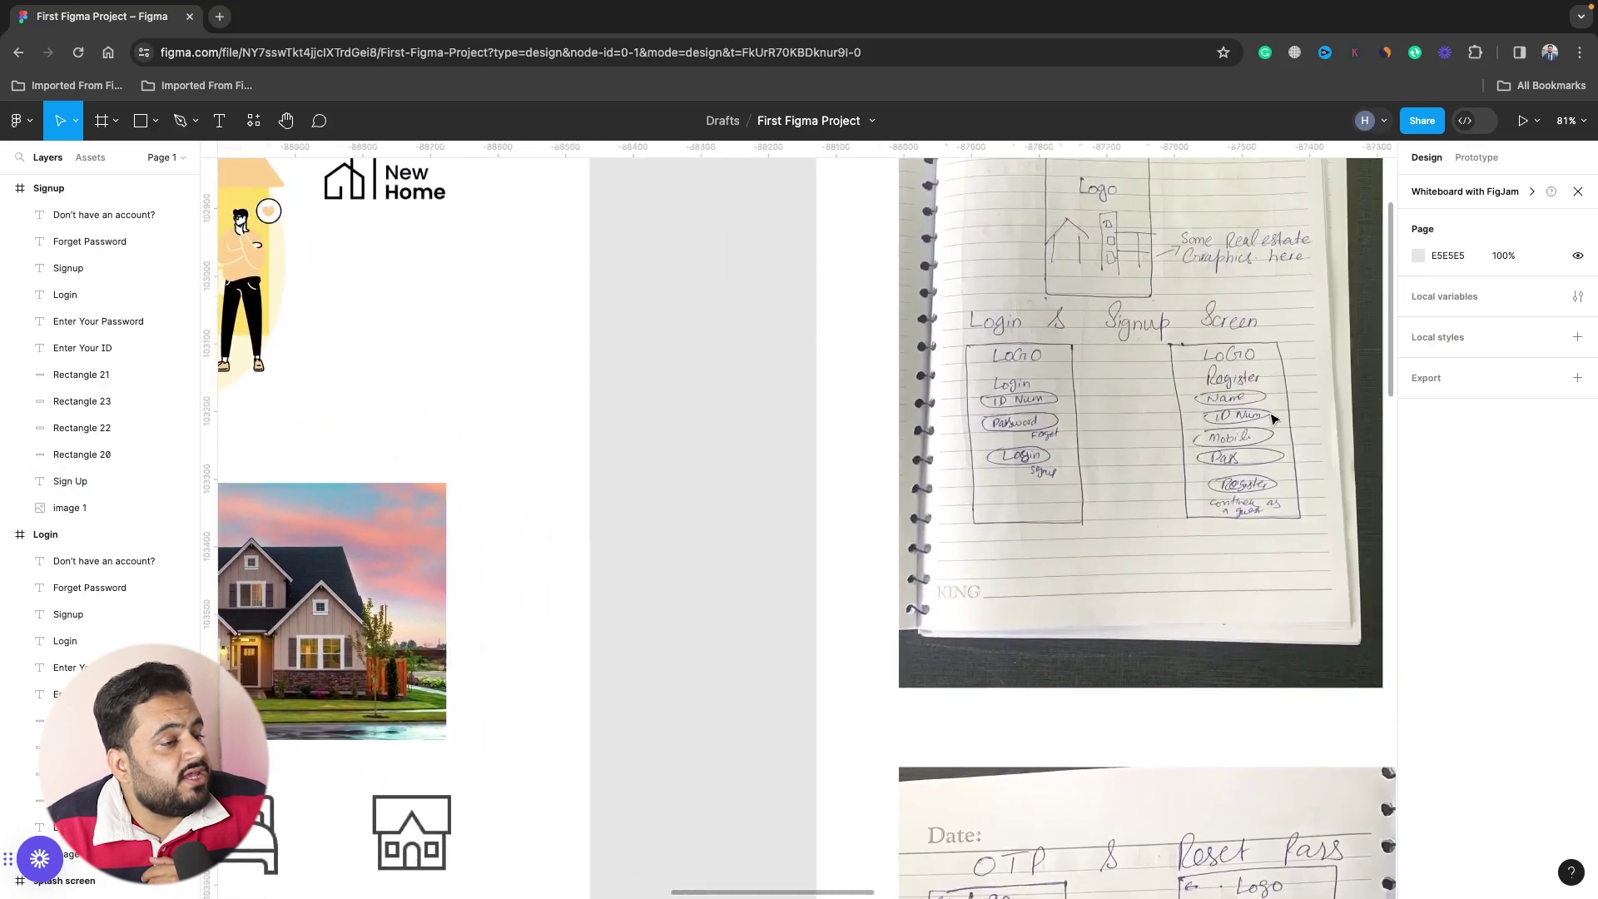
pyautogui.hscroll(1, 1271, 419)
pyautogui.scroll(2, 1271, 419)
pyautogui.scroll(2, 1271, 418)
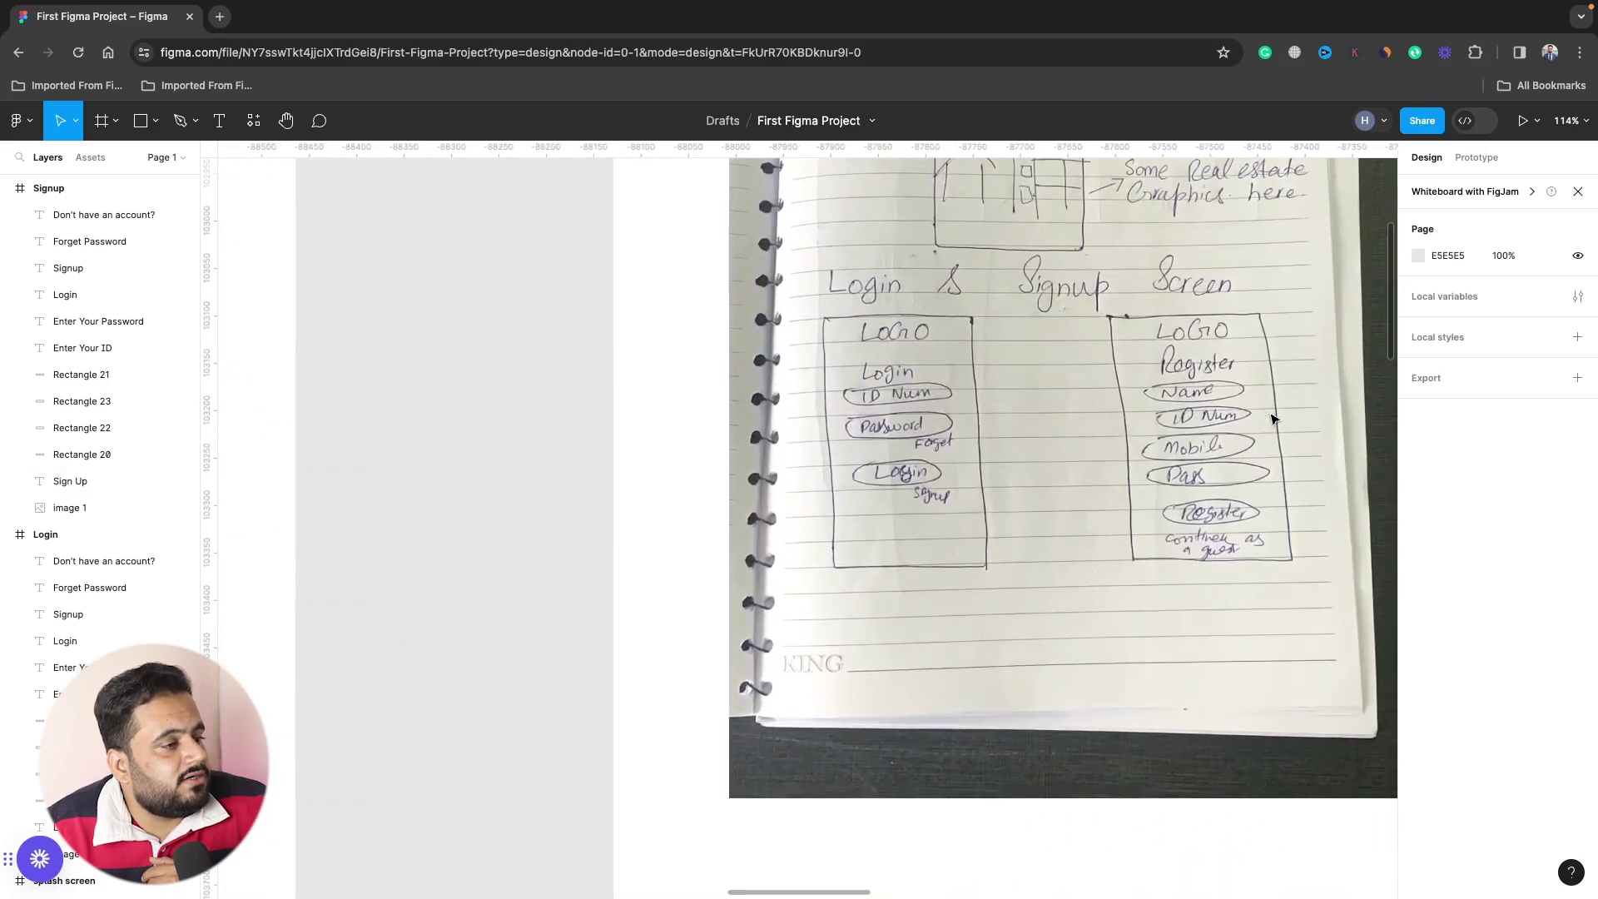
pyautogui.hscroll(1, 1271, 418)
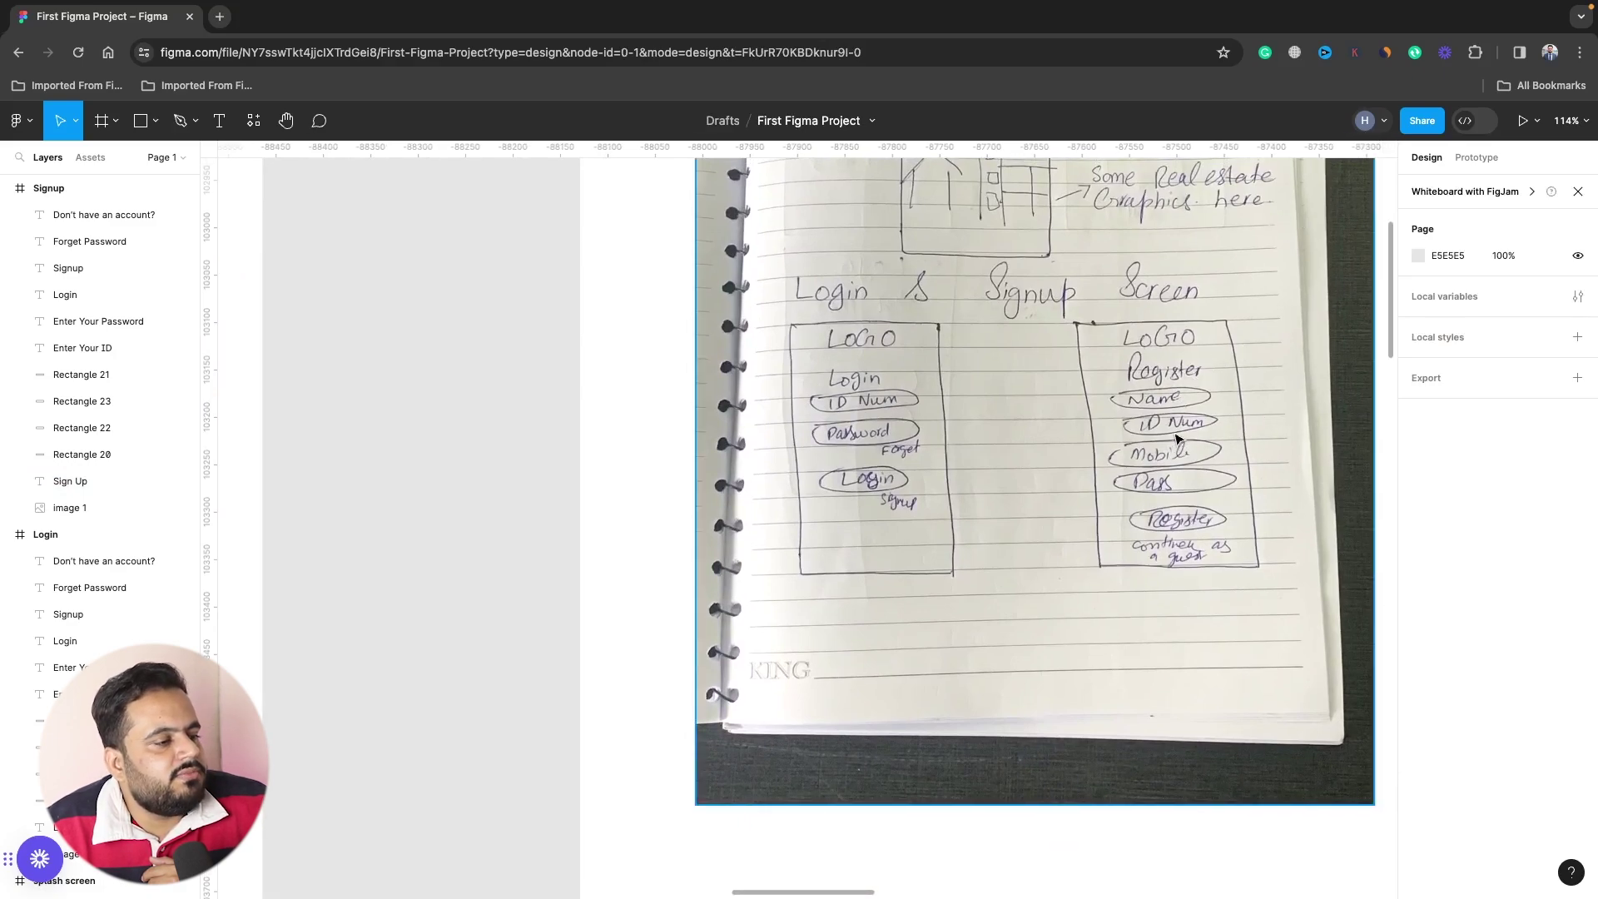
pyautogui.scroll(-2, 1174, 489)
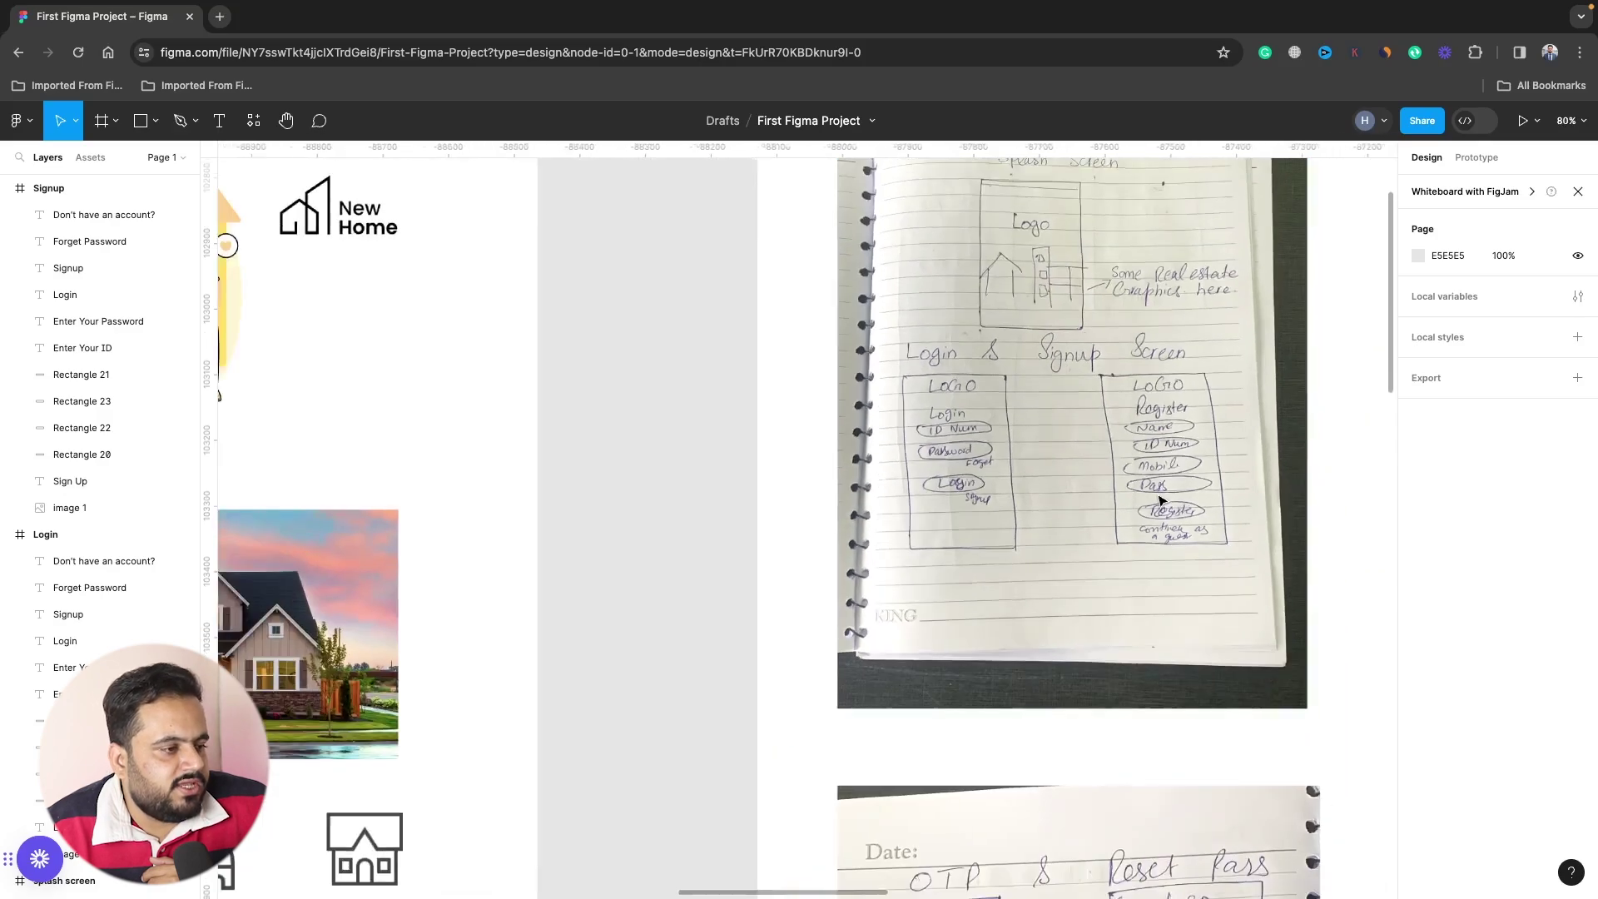
pyautogui.hscroll(5, 1165, 495)
pyautogui.hscroll(5, 1160, 499)
pyautogui.hscroll(5, 1159, 500)
pyautogui.hscroll(5, 1160, 499)
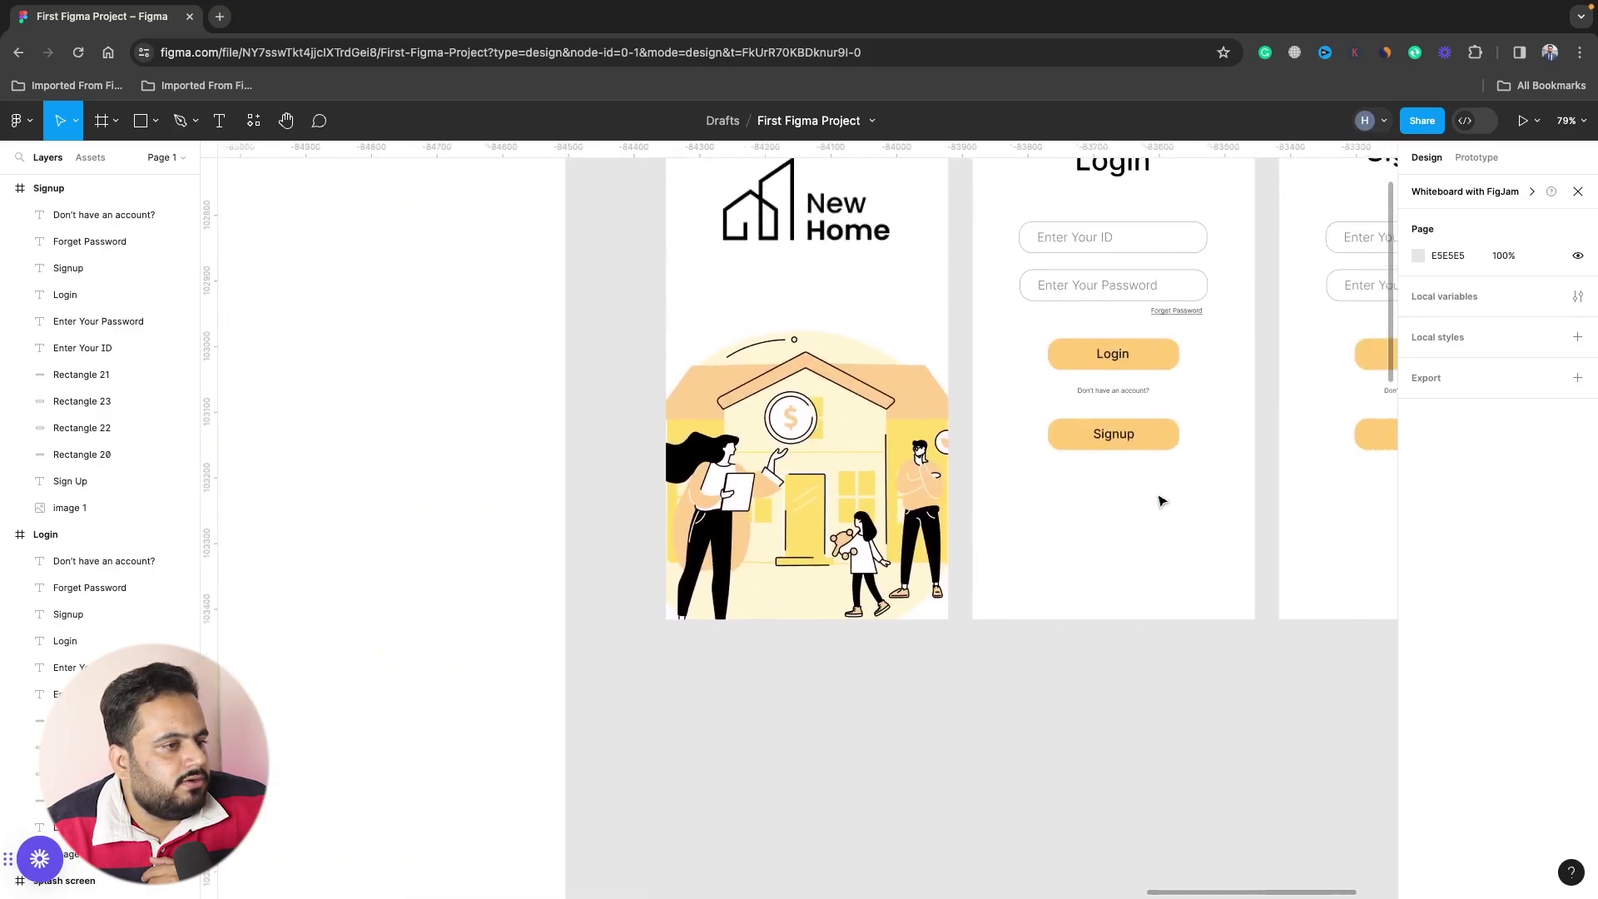
pyautogui.hscroll(4, 1163, 500)
pyautogui.hscroll(2, 1159, 500)
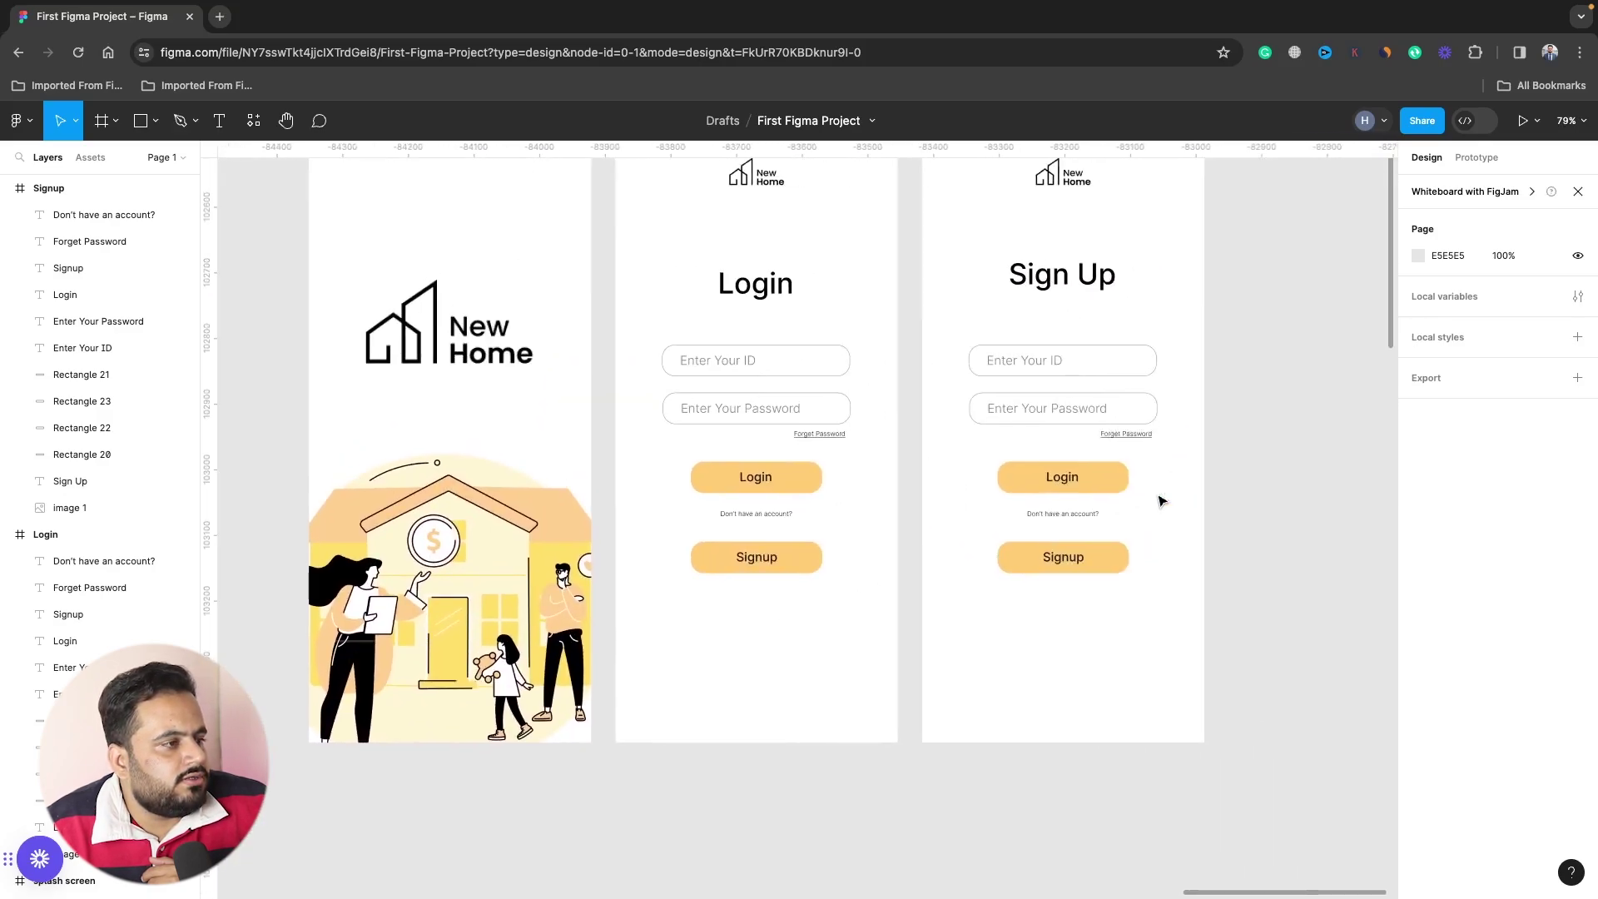
# Retitle the heading 'Register' and make the first field read 'Enter your full name'.
pyautogui.doubleClick(1065, 283)
pyautogui.write('Re')
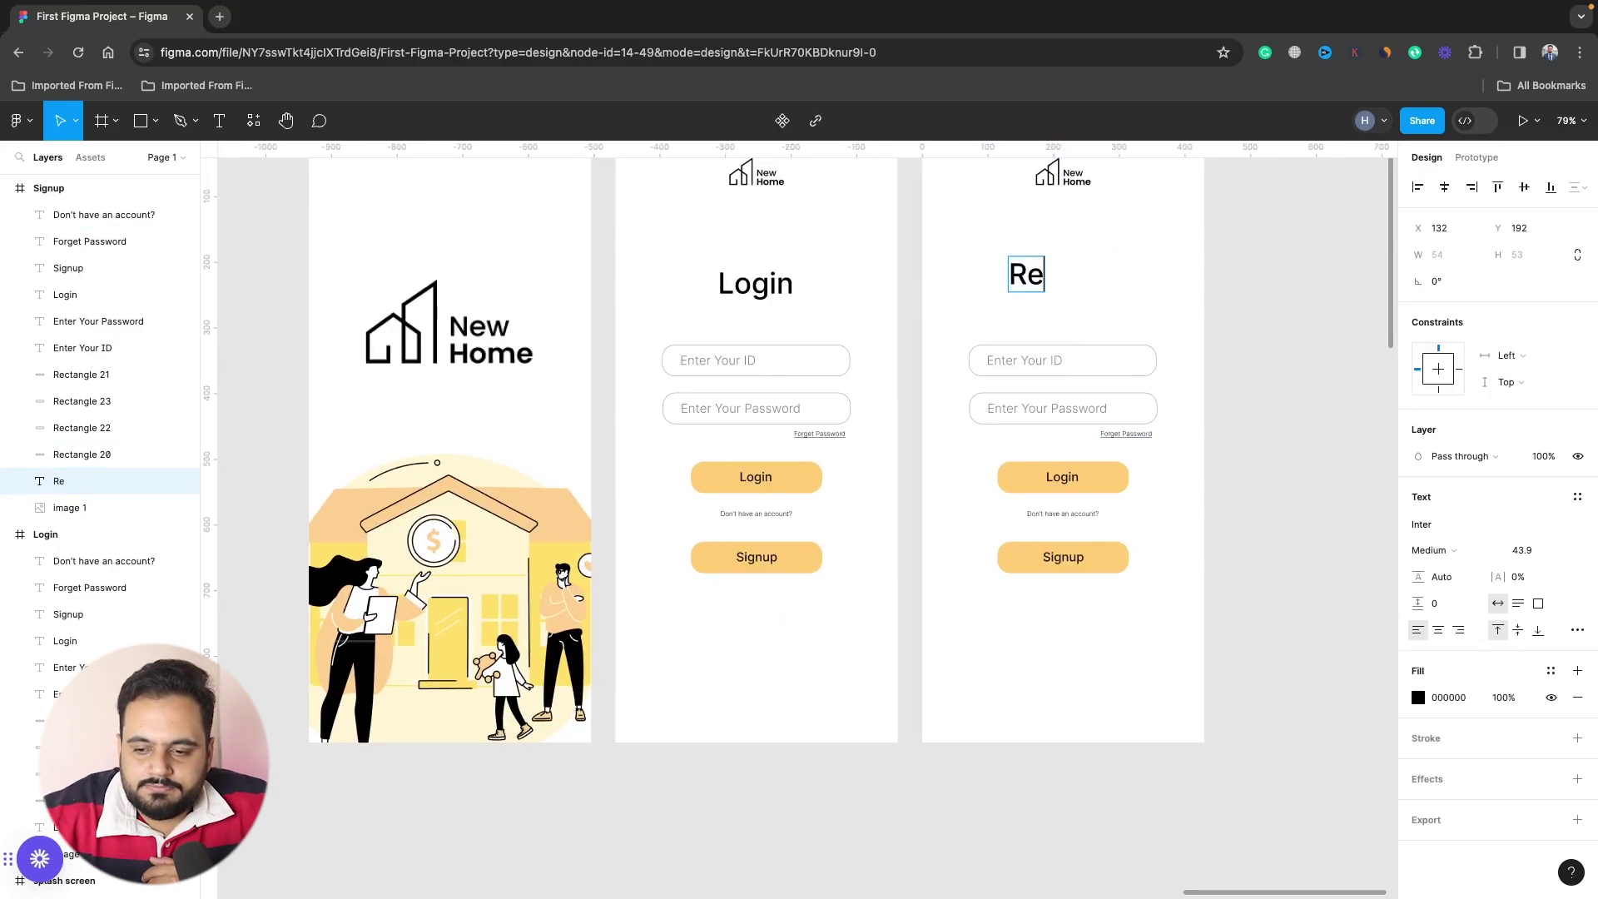
pyautogui.write('gist')
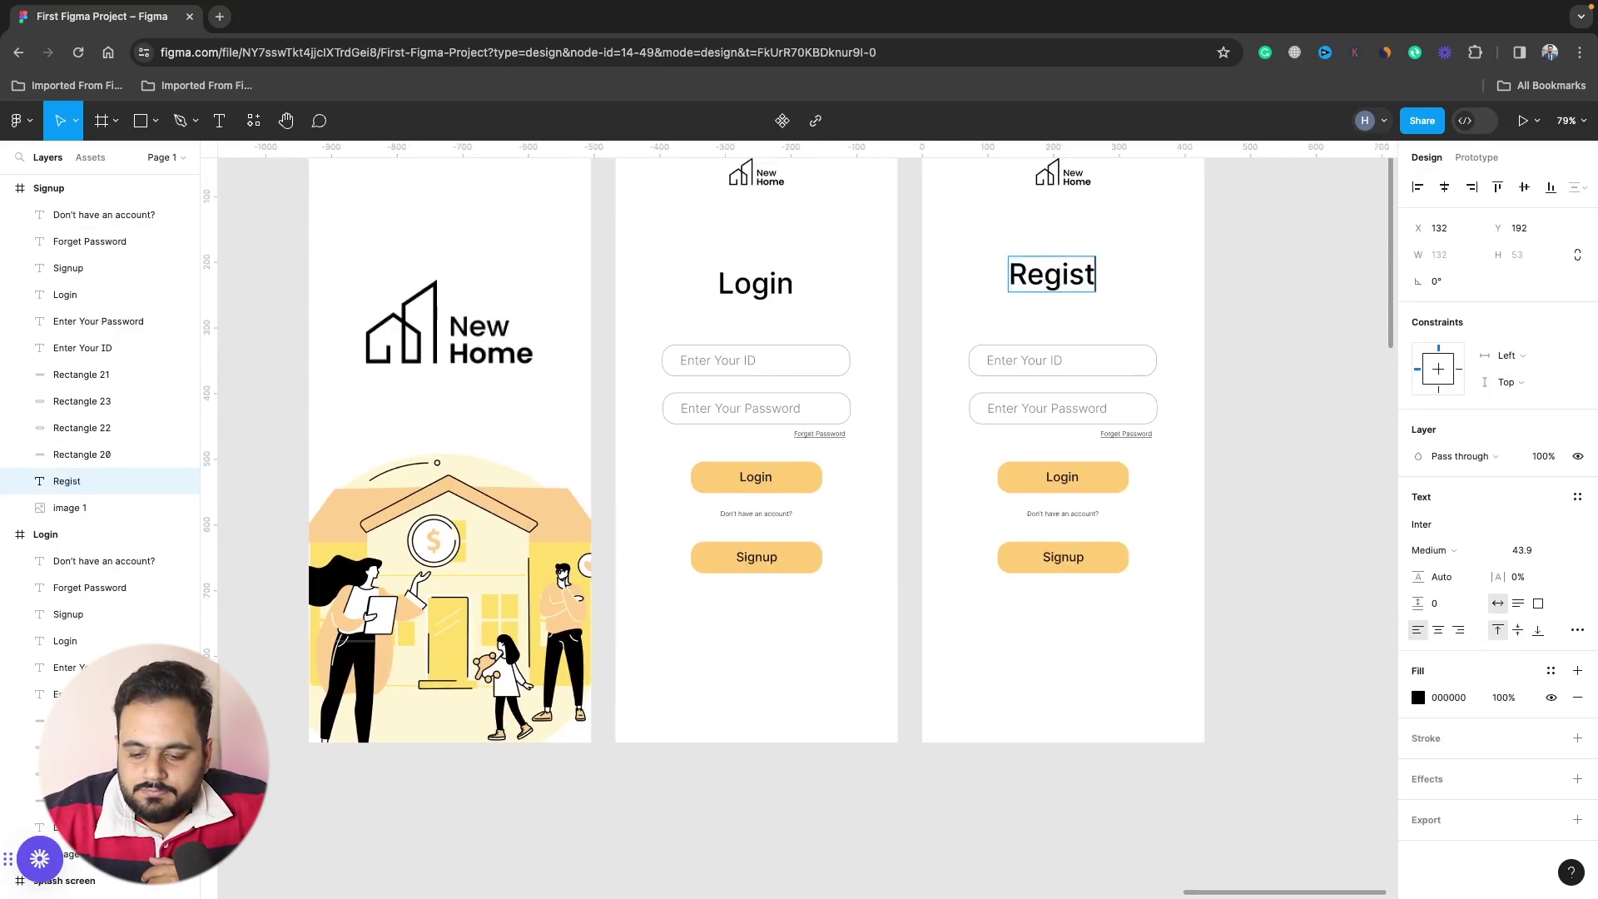
pyautogui.write('er')
pyautogui.press('Escape')
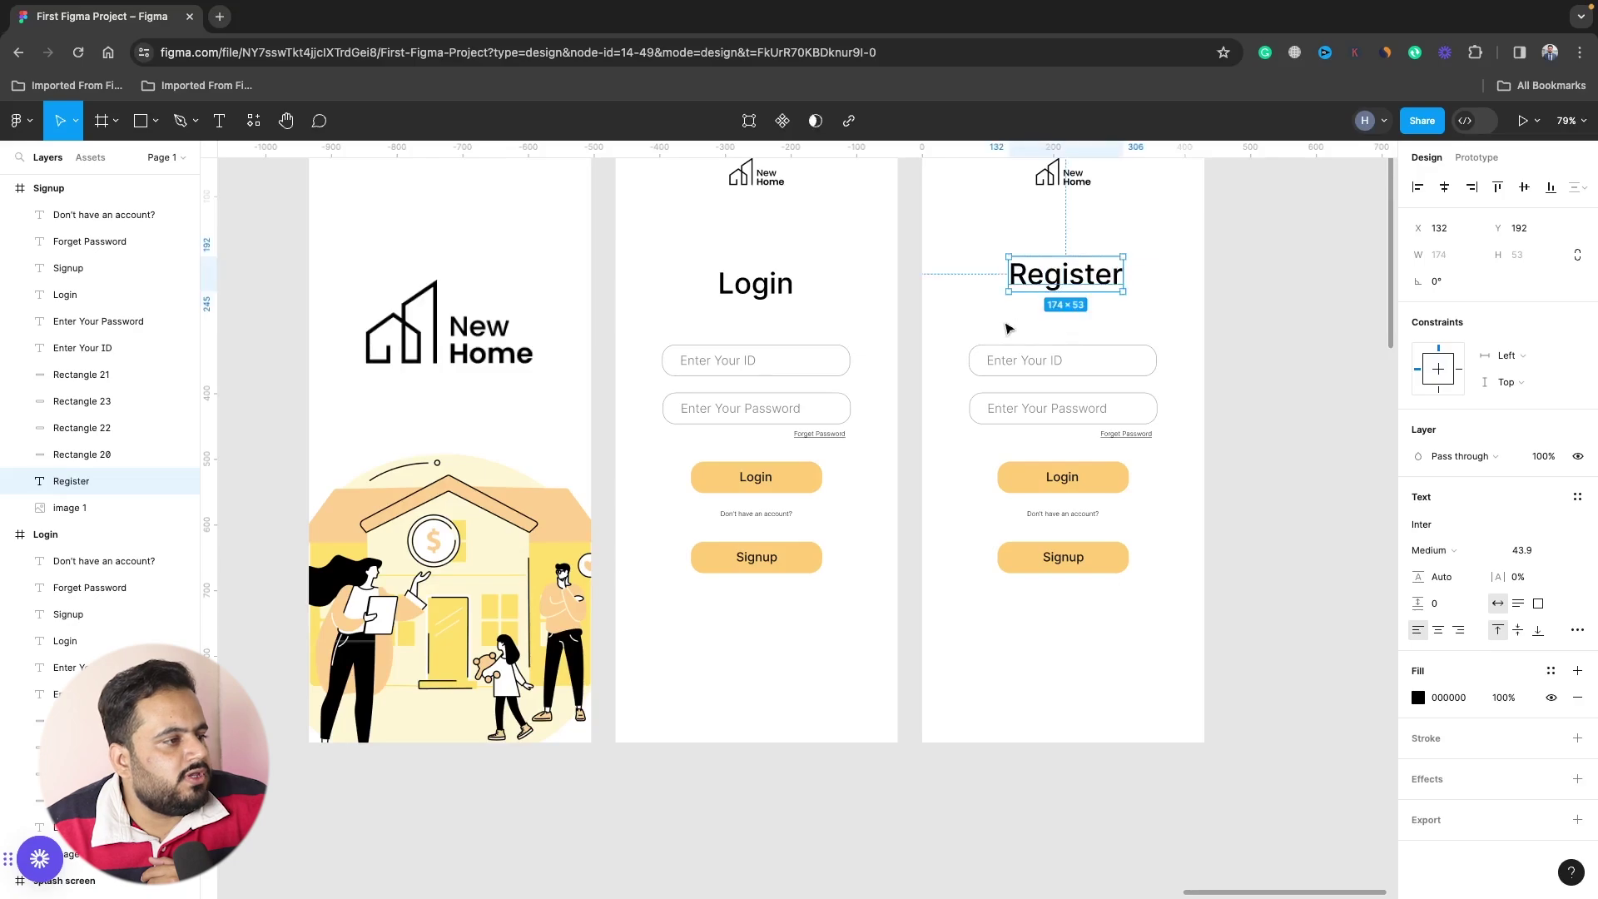
pyautogui.doubleClick(1018, 360)
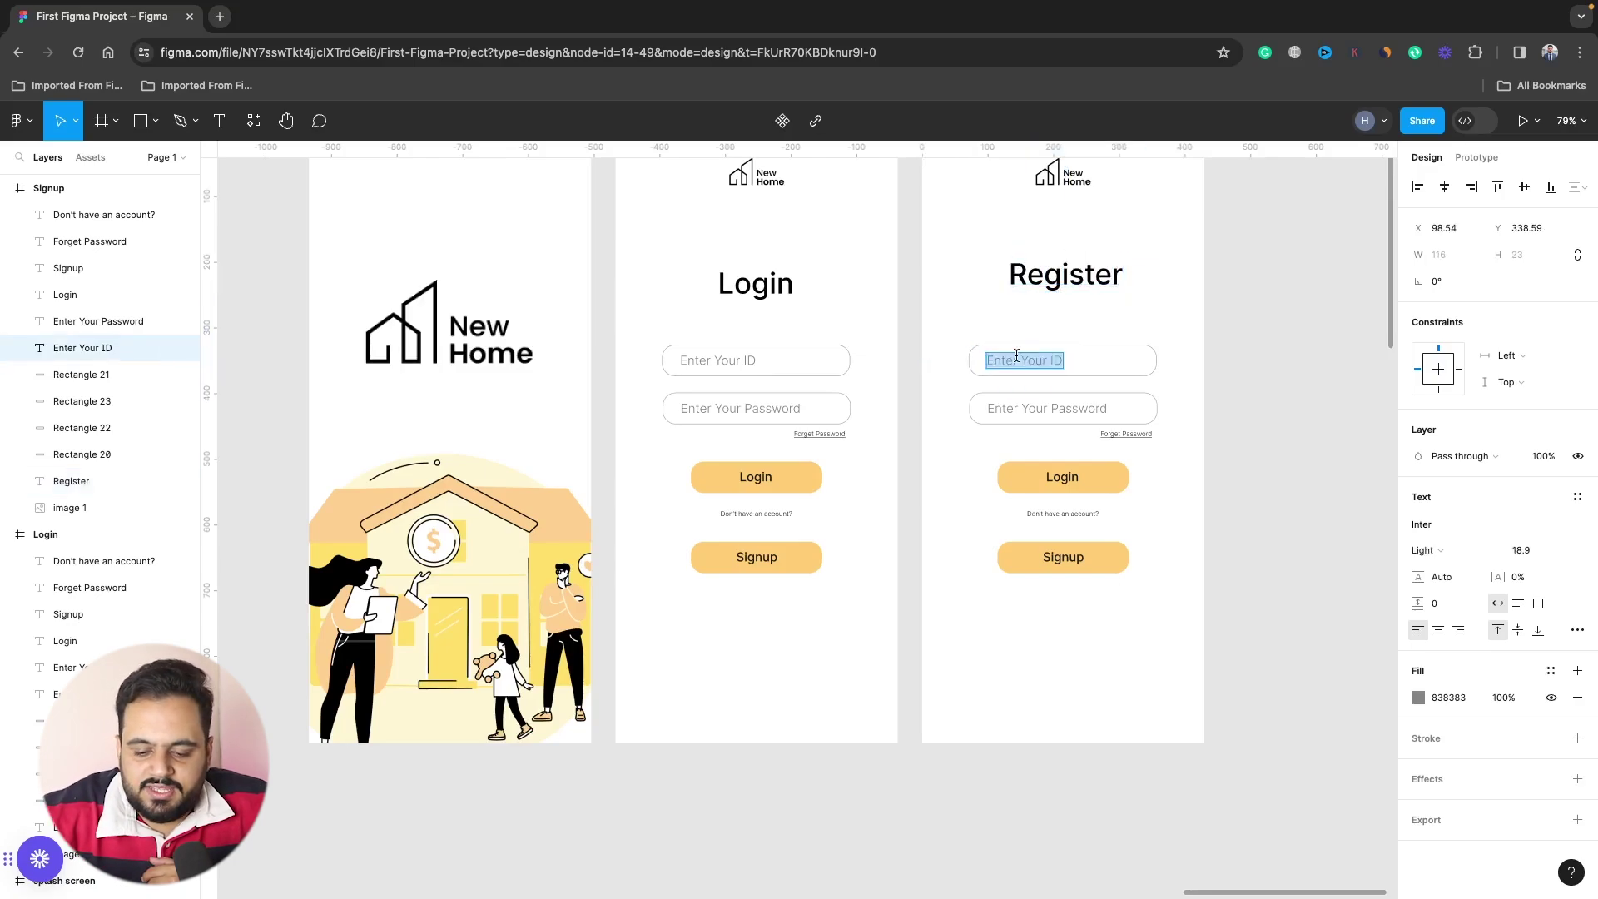
pyautogui.write('E')
pyautogui.write('ter y')
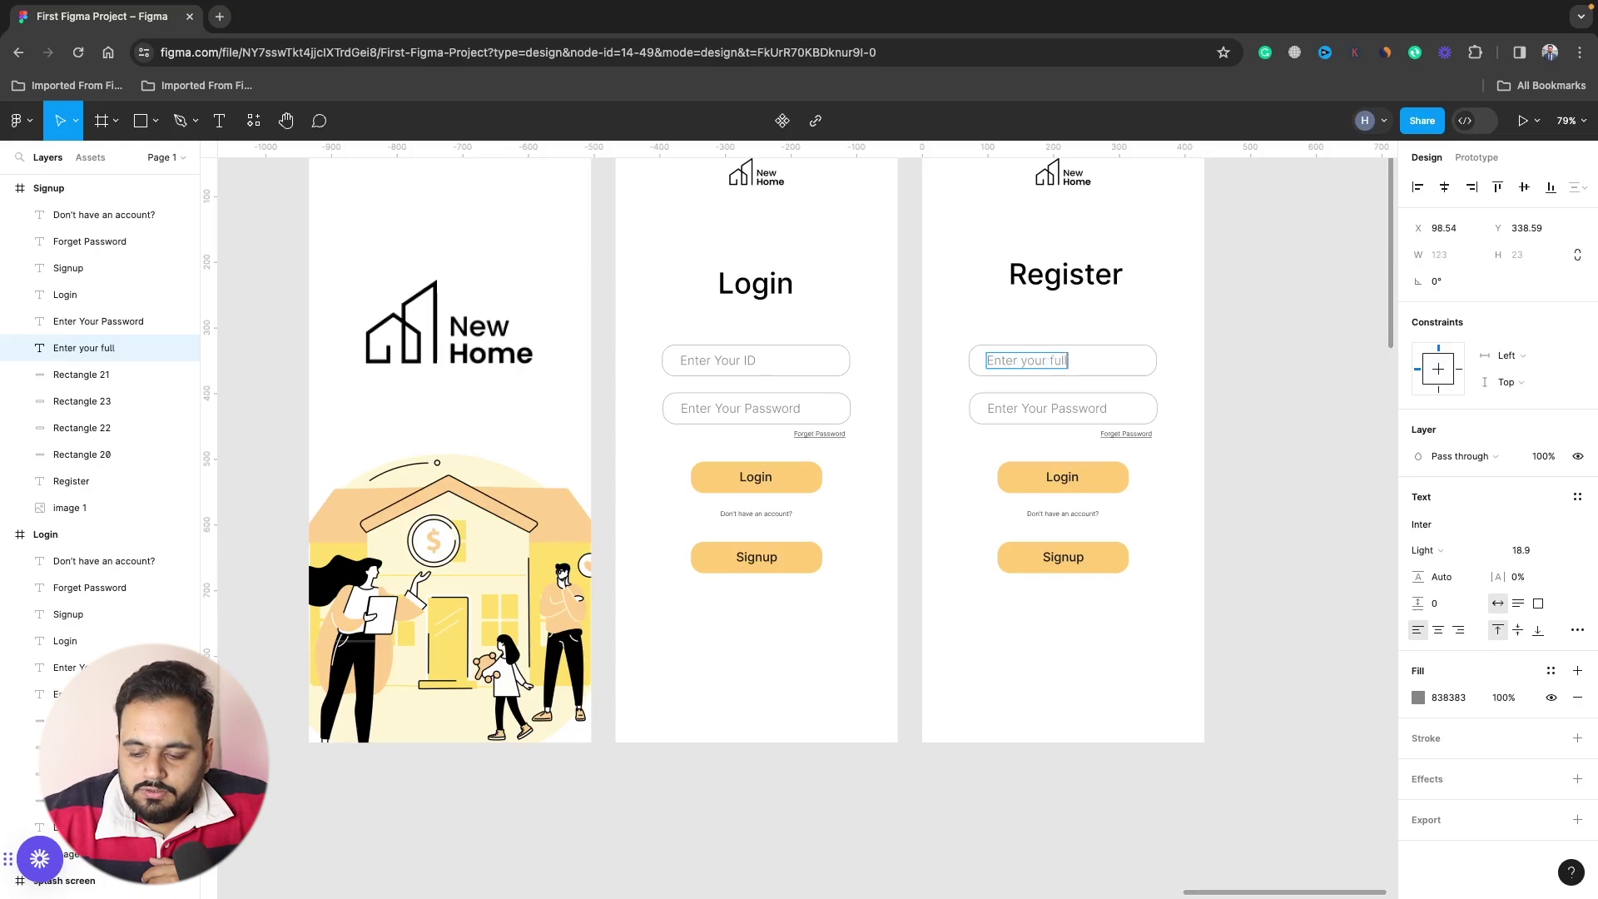
pyautogui.write('ame')
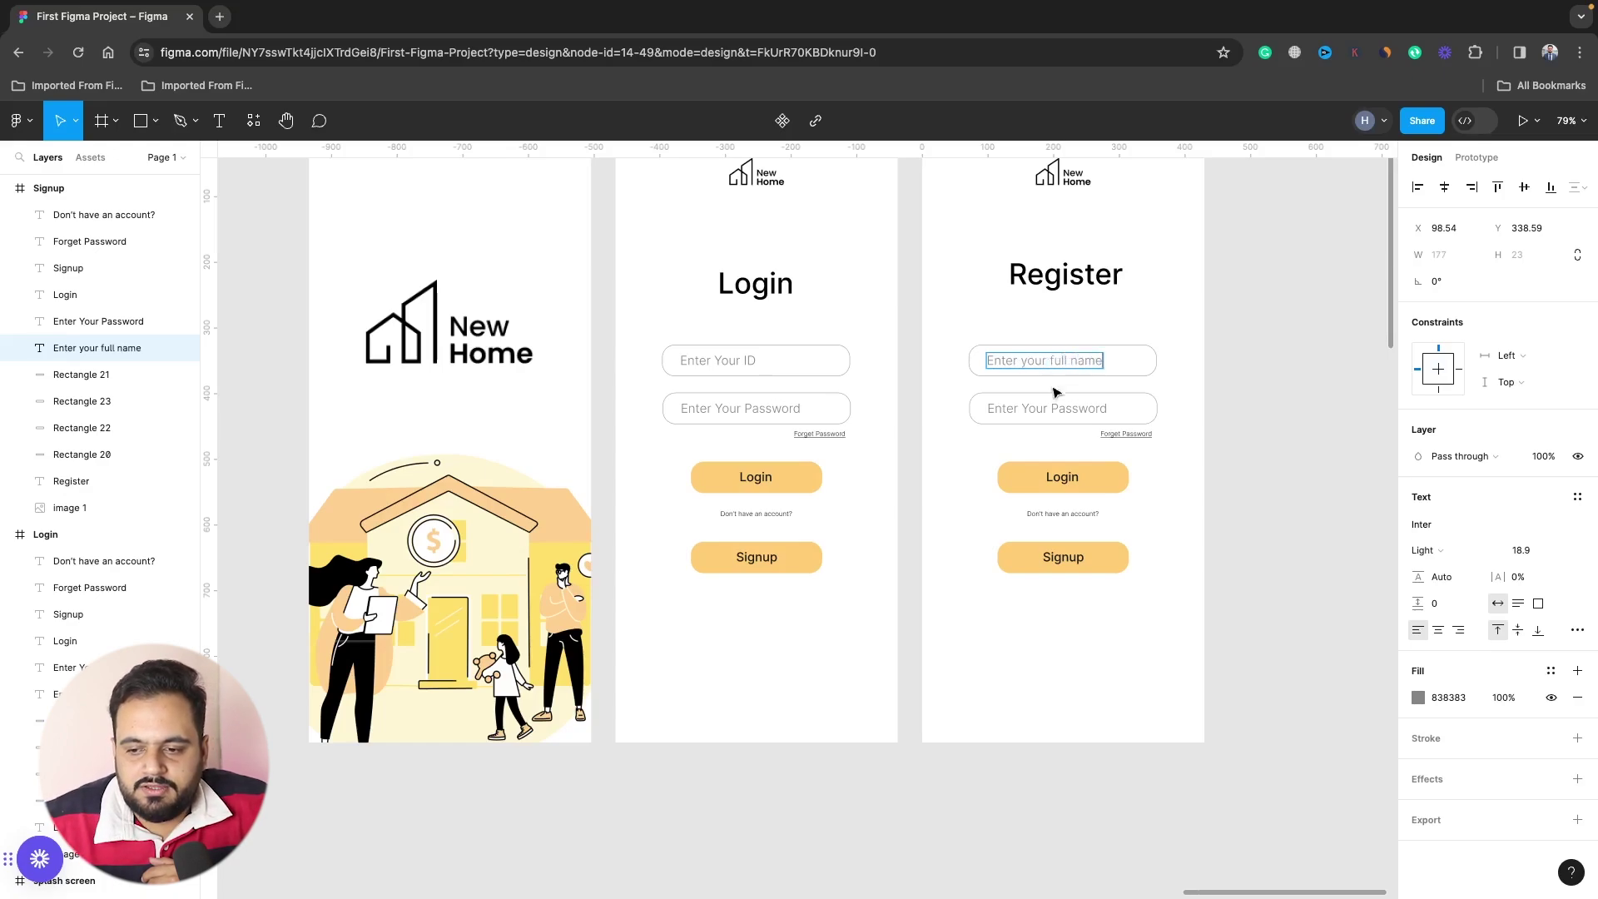
# Change the second field's placeholder to 'Choose an ID'.
pyautogui.doubleClick(1051, 408)
pyautogui.hotkey('ctrl', 'a')
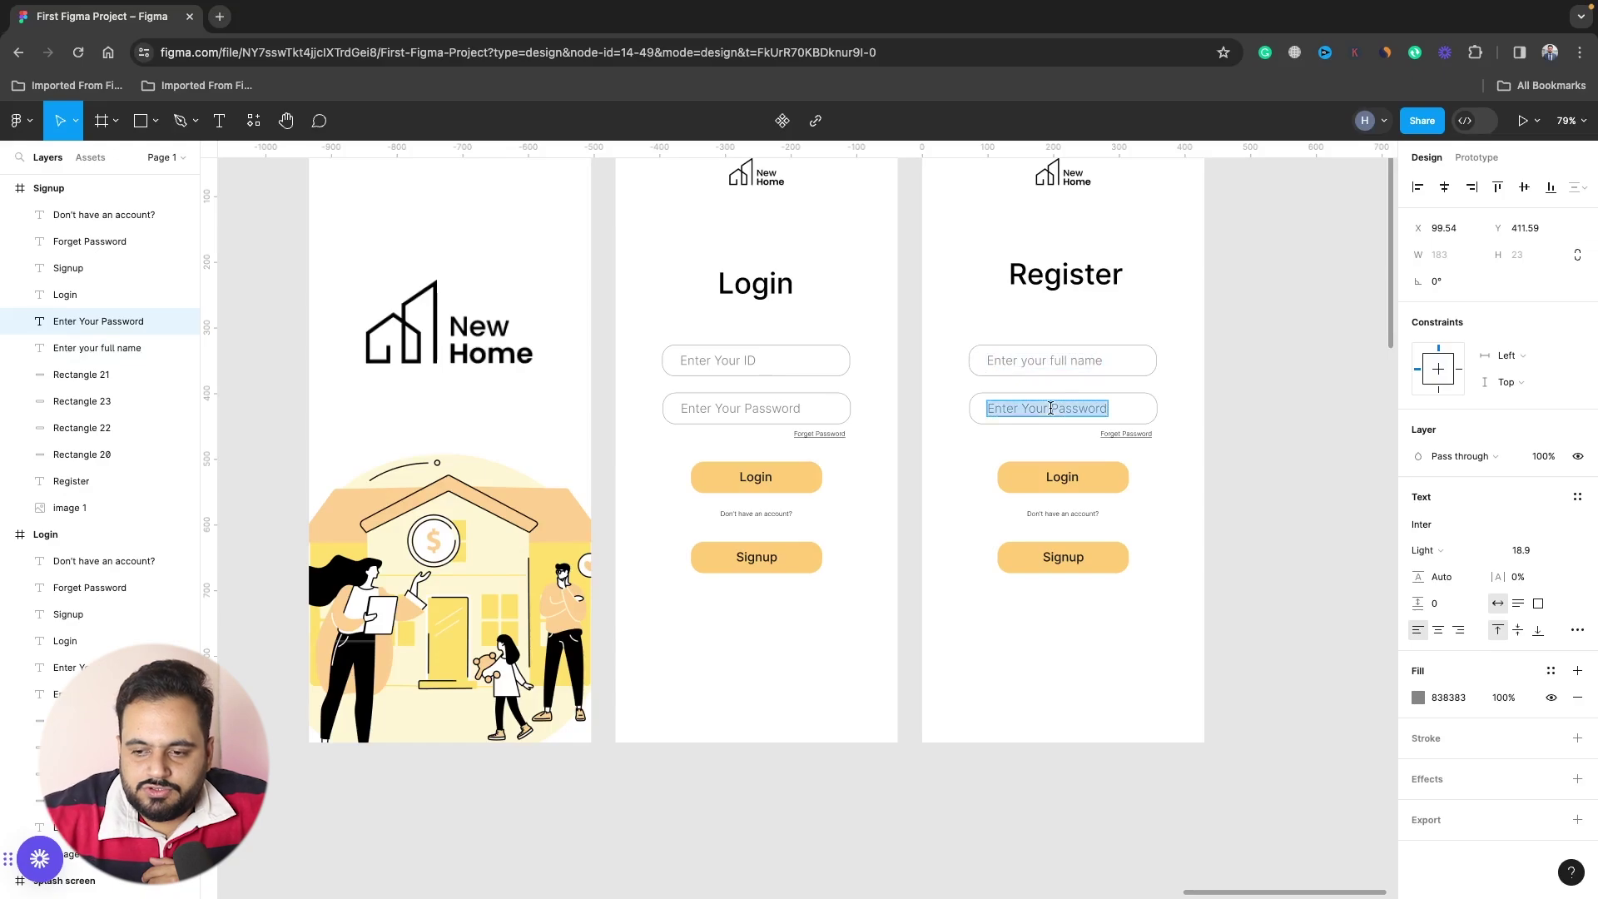
pyautogui.write('Cj')
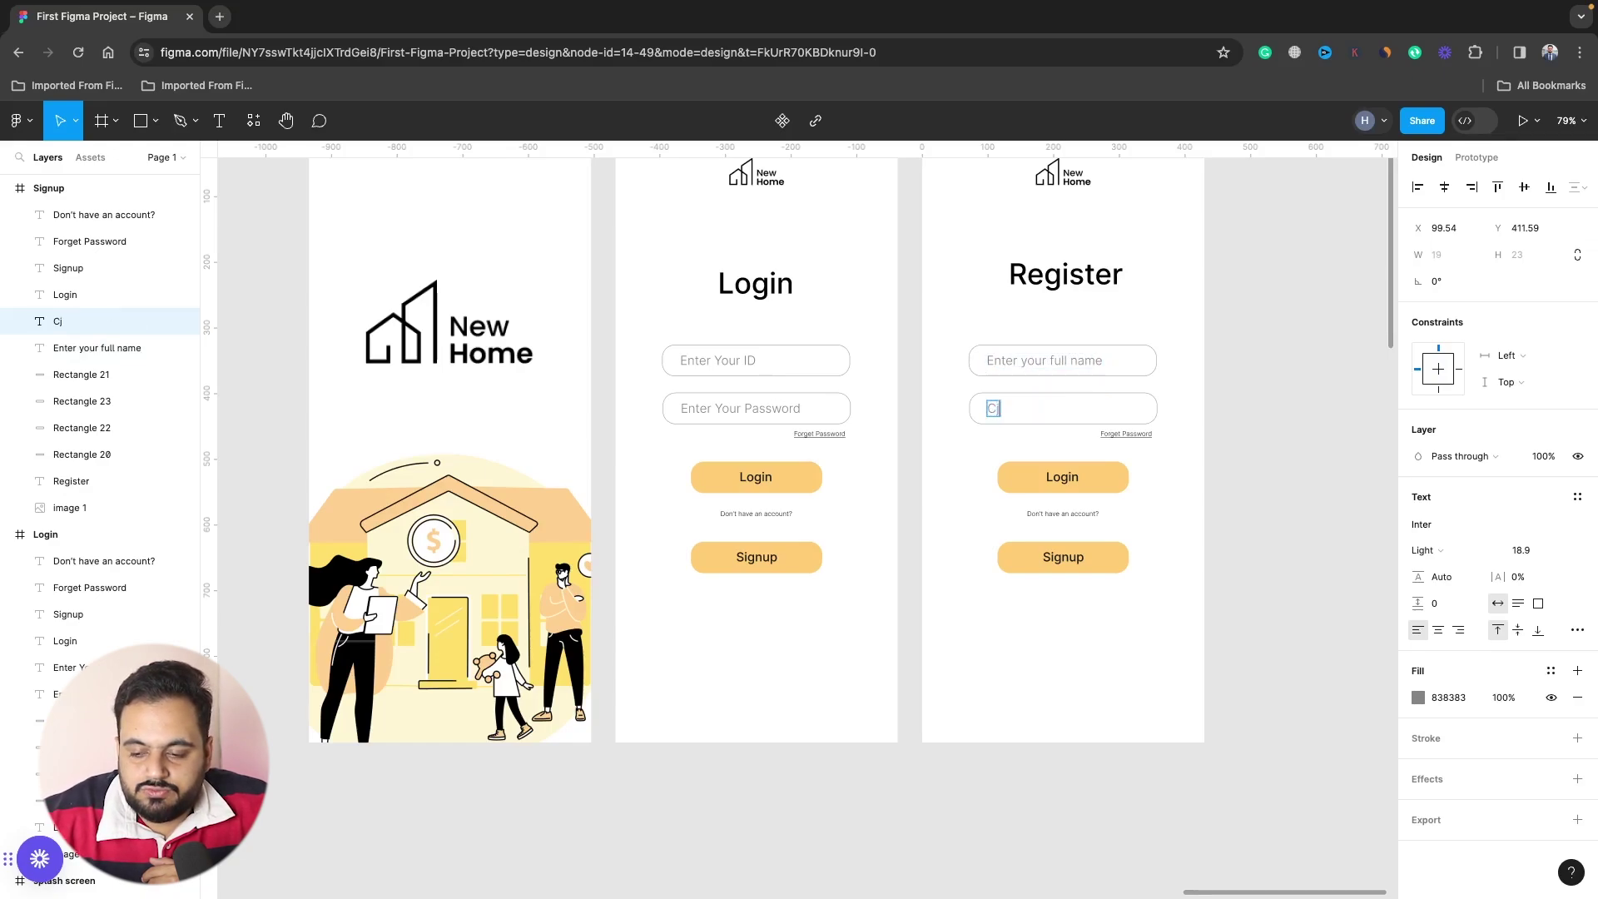
pyautogui.press('BackSpace')
pyautogui.press('BackSpace')
pyautogui.press('BackSpace')
pyautogui.write('h')
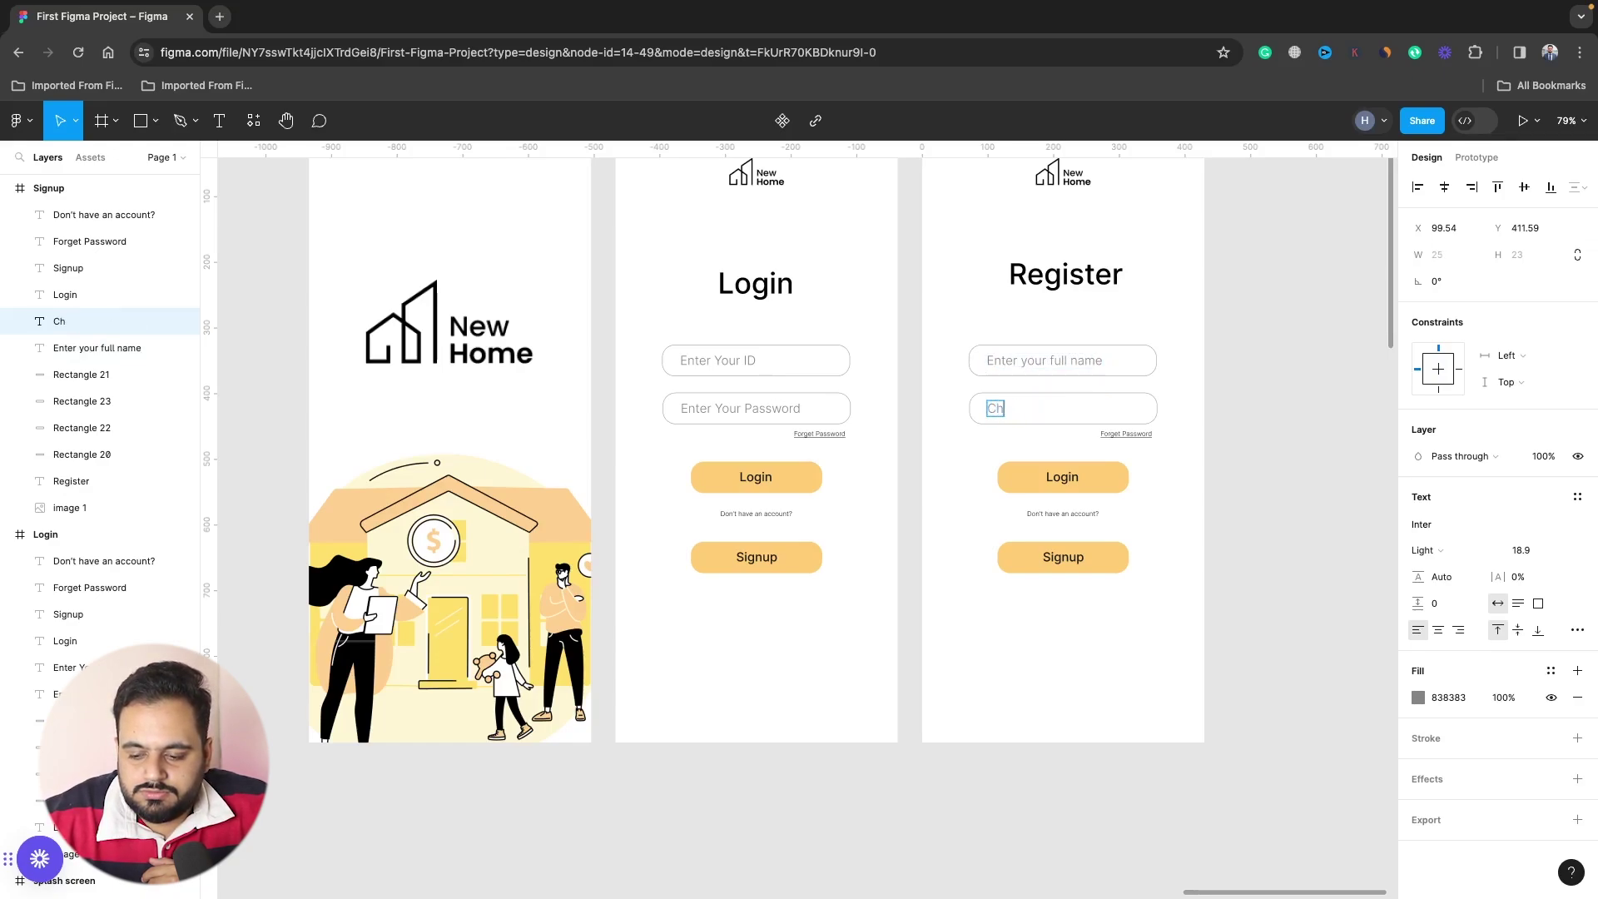
pyautogui.write('oose an')
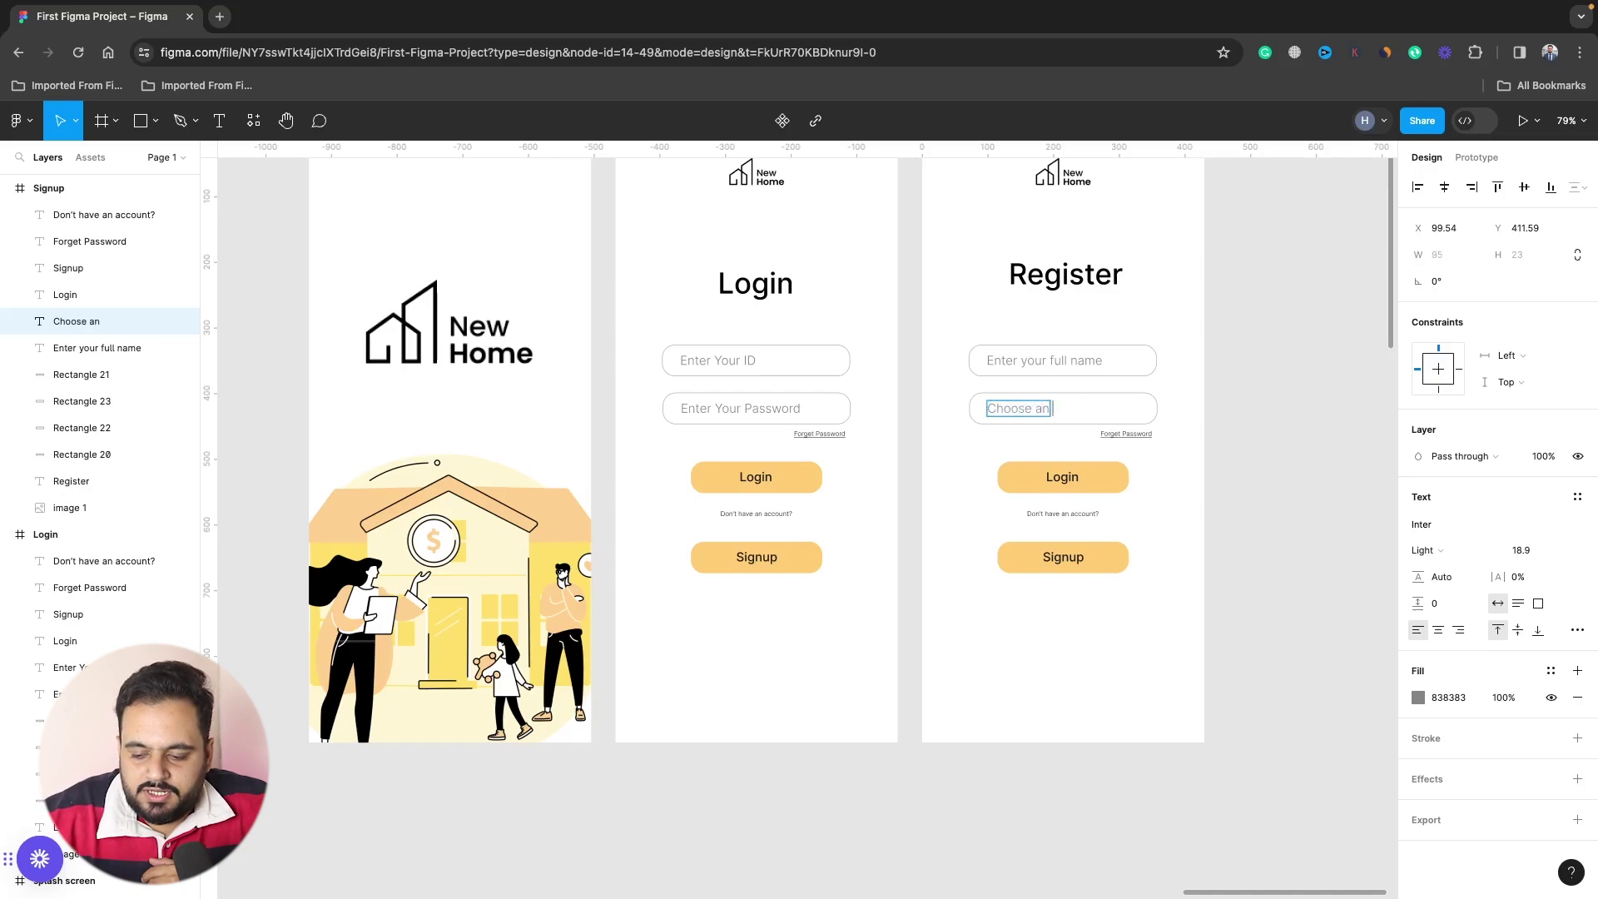
pyautogui.write(' ID')
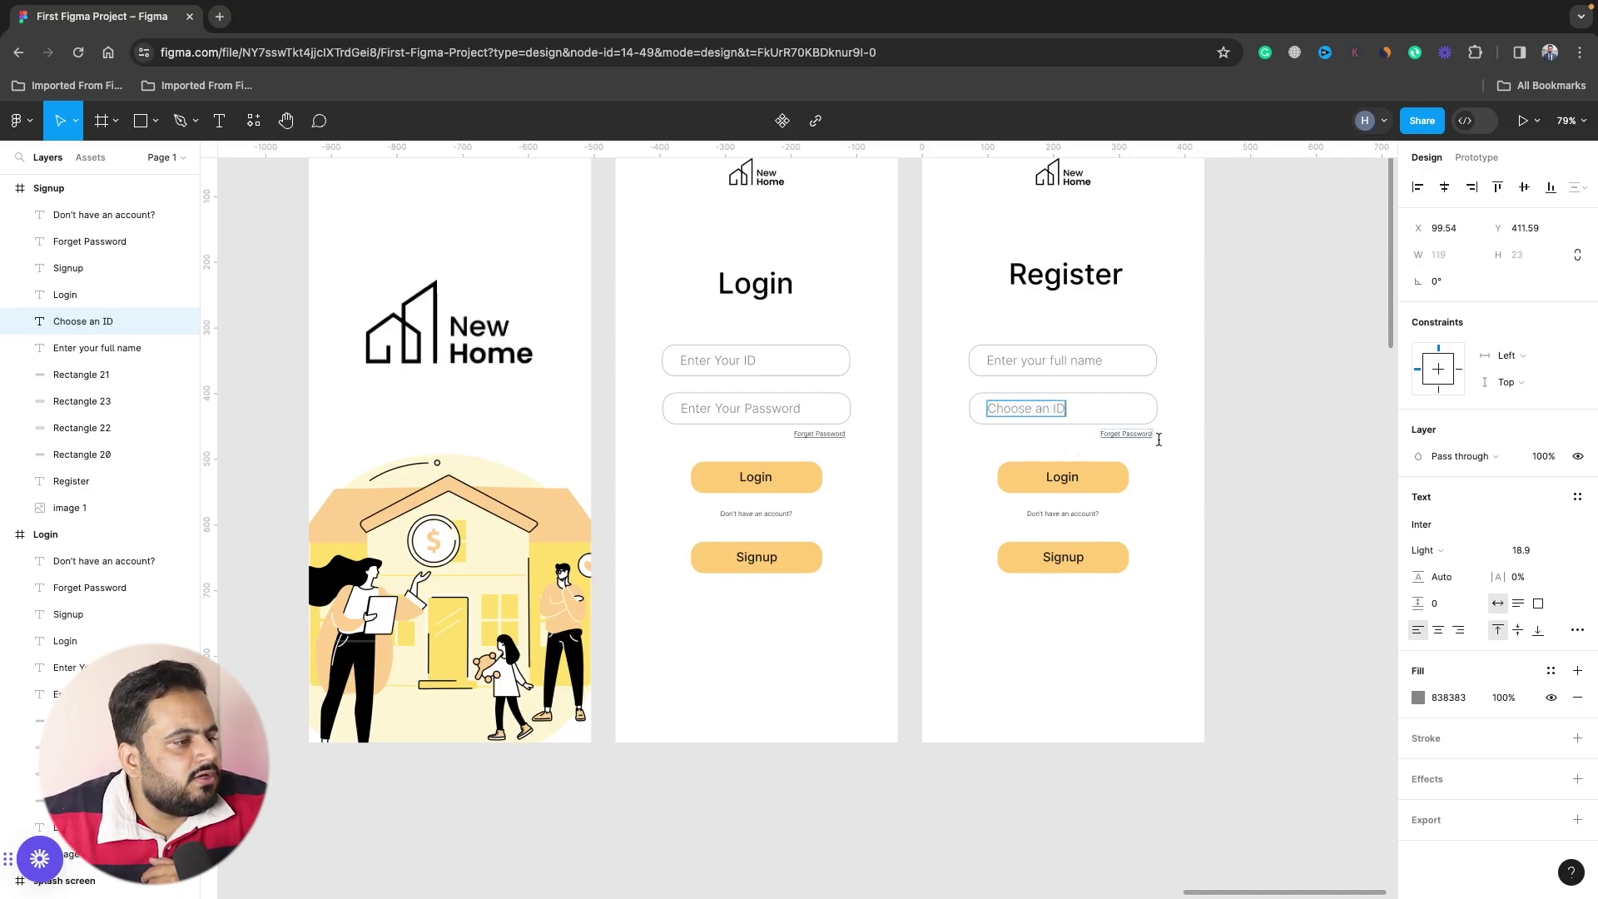
pyautogui.press('Escape')
# Delete the Forget Password link from the Register screen.
pyautogui.click(1138, 436)
pyautogui.press('Delete')
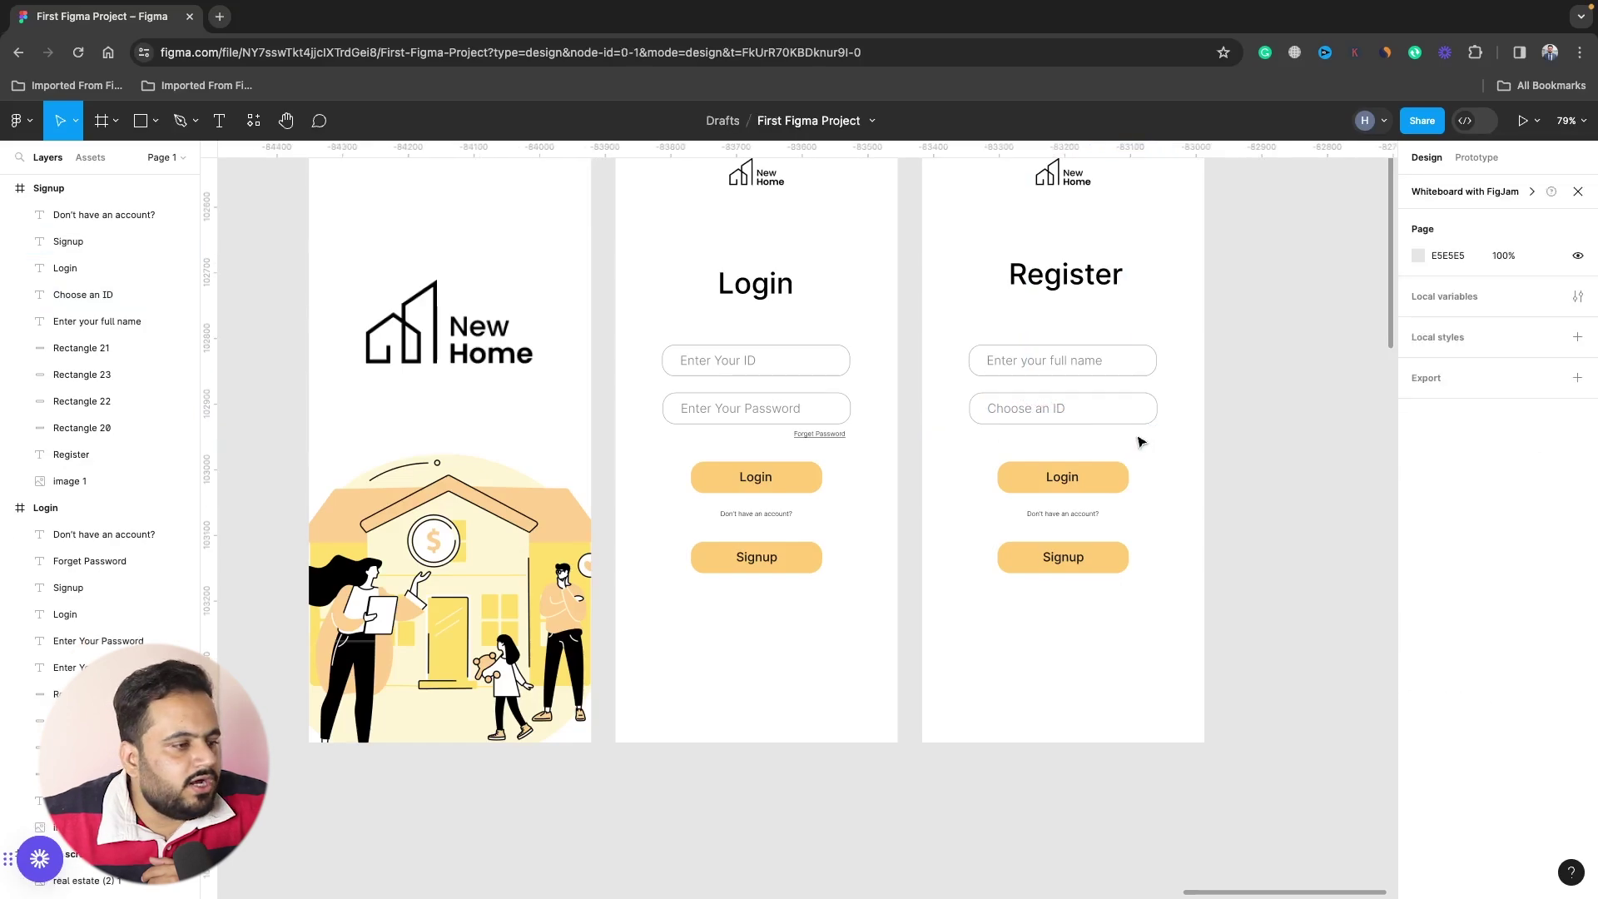
pyautogui.moveTo(1137, 646); pyautogui.dragTo(1007, 543)
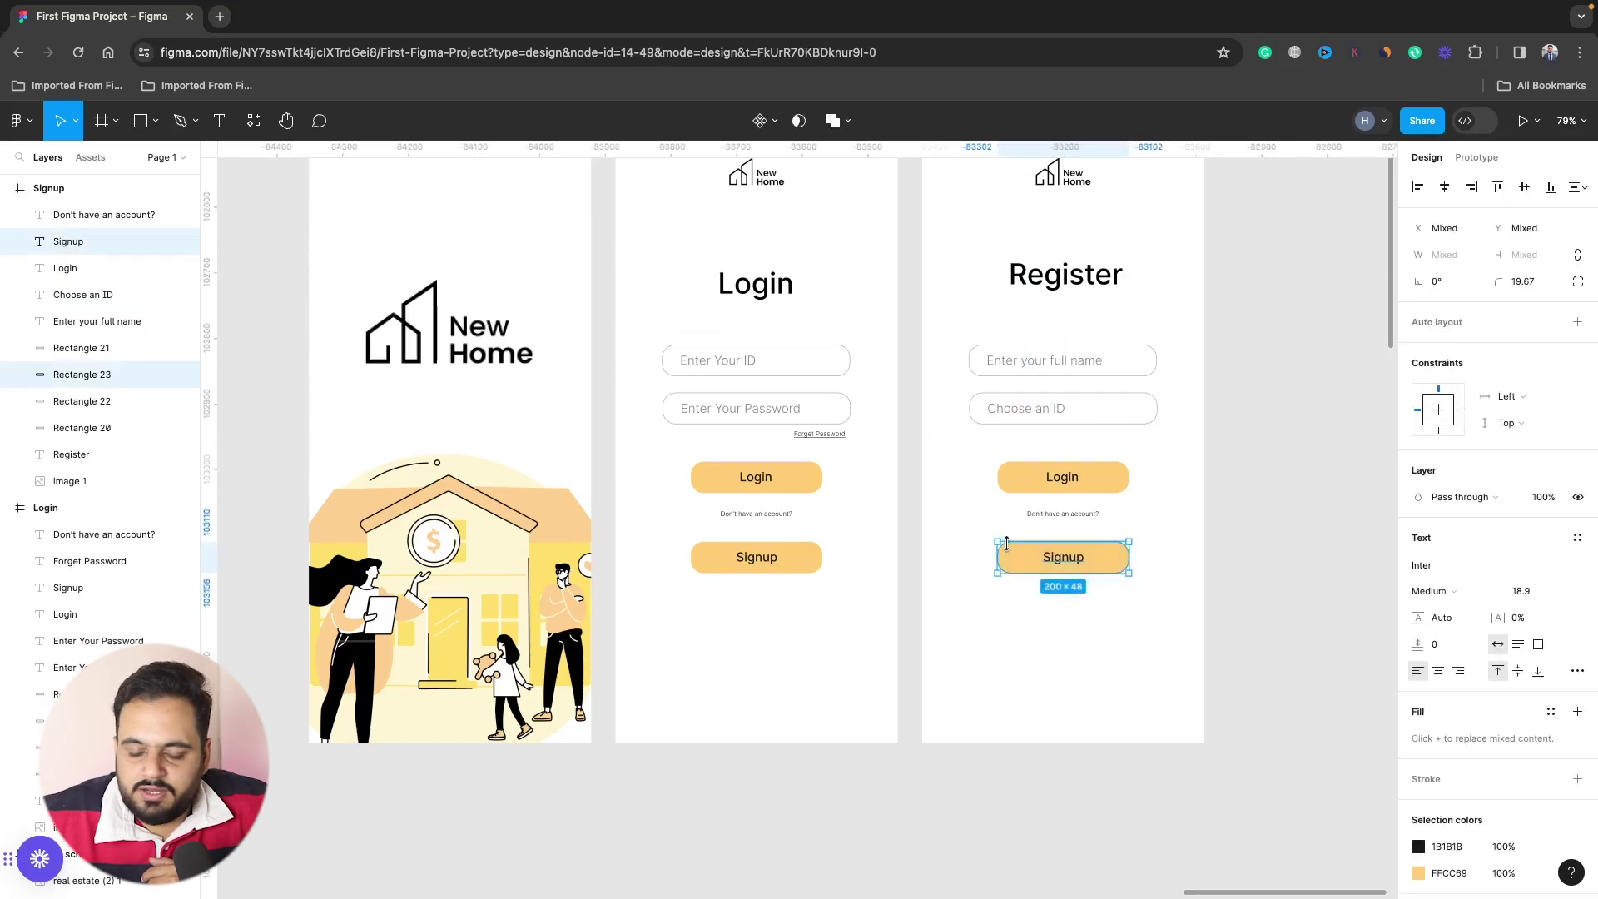
# Delete the Signup button and move the Login button with its 'Don't have an account?' prompt lower.
pyautogui.press('Delete')
pyautogui.click(1090, 513)
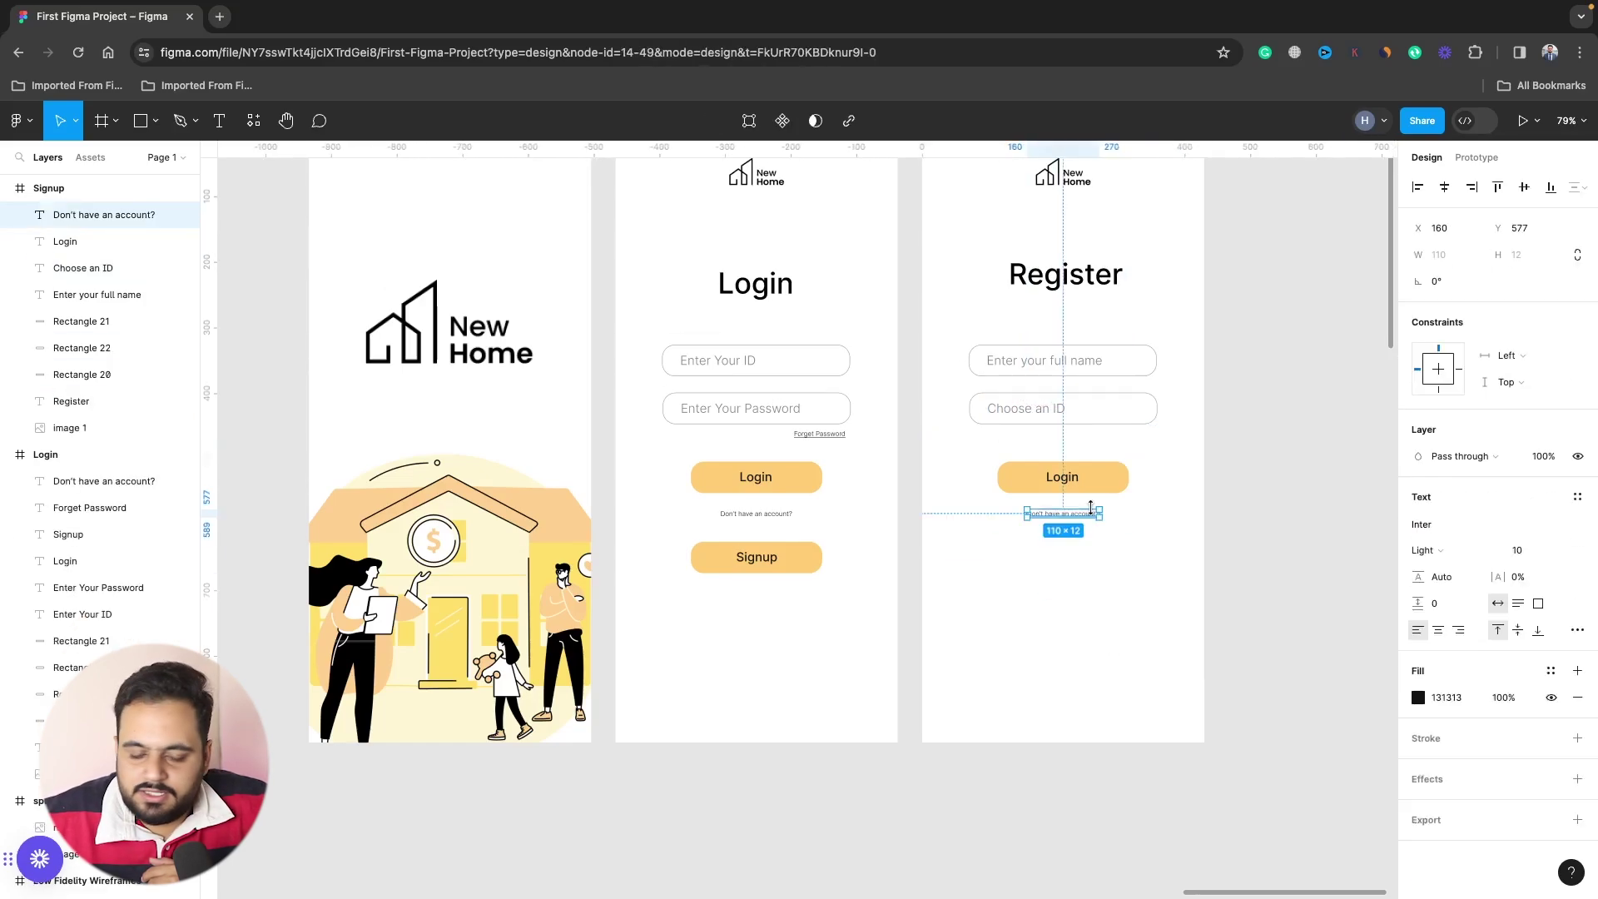
pyautogui.keyDown('shift'); pyautogui.click(1047, 479); pyautogui.keyUp('shift')
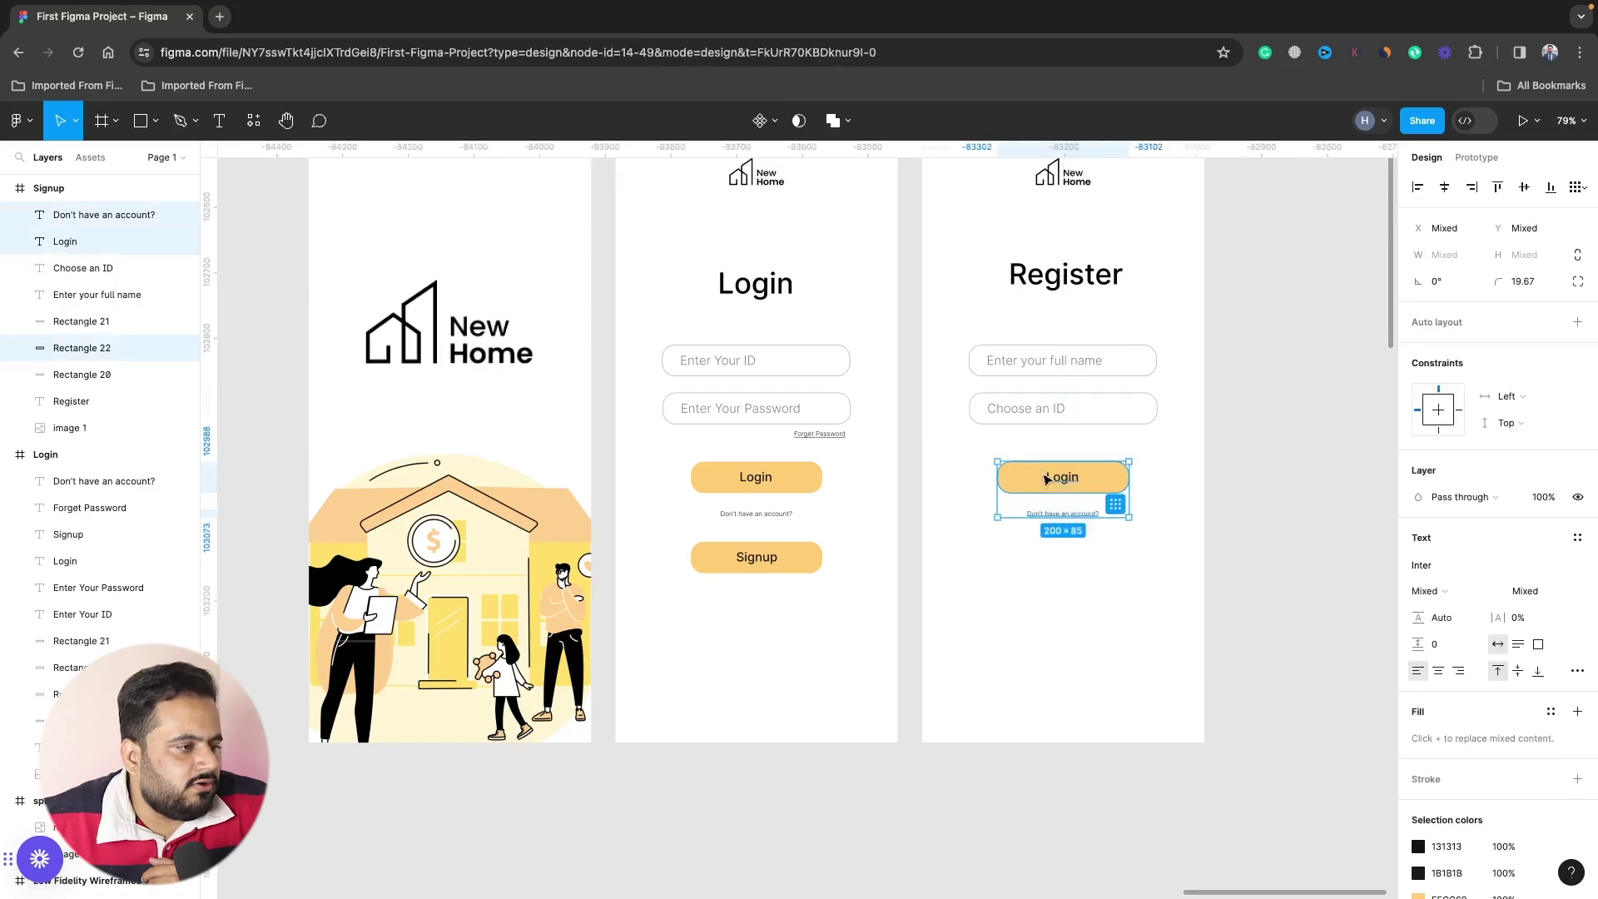
pyautogui.moveTo(1062, 486); pyautogui.dragTo(1065, 567)
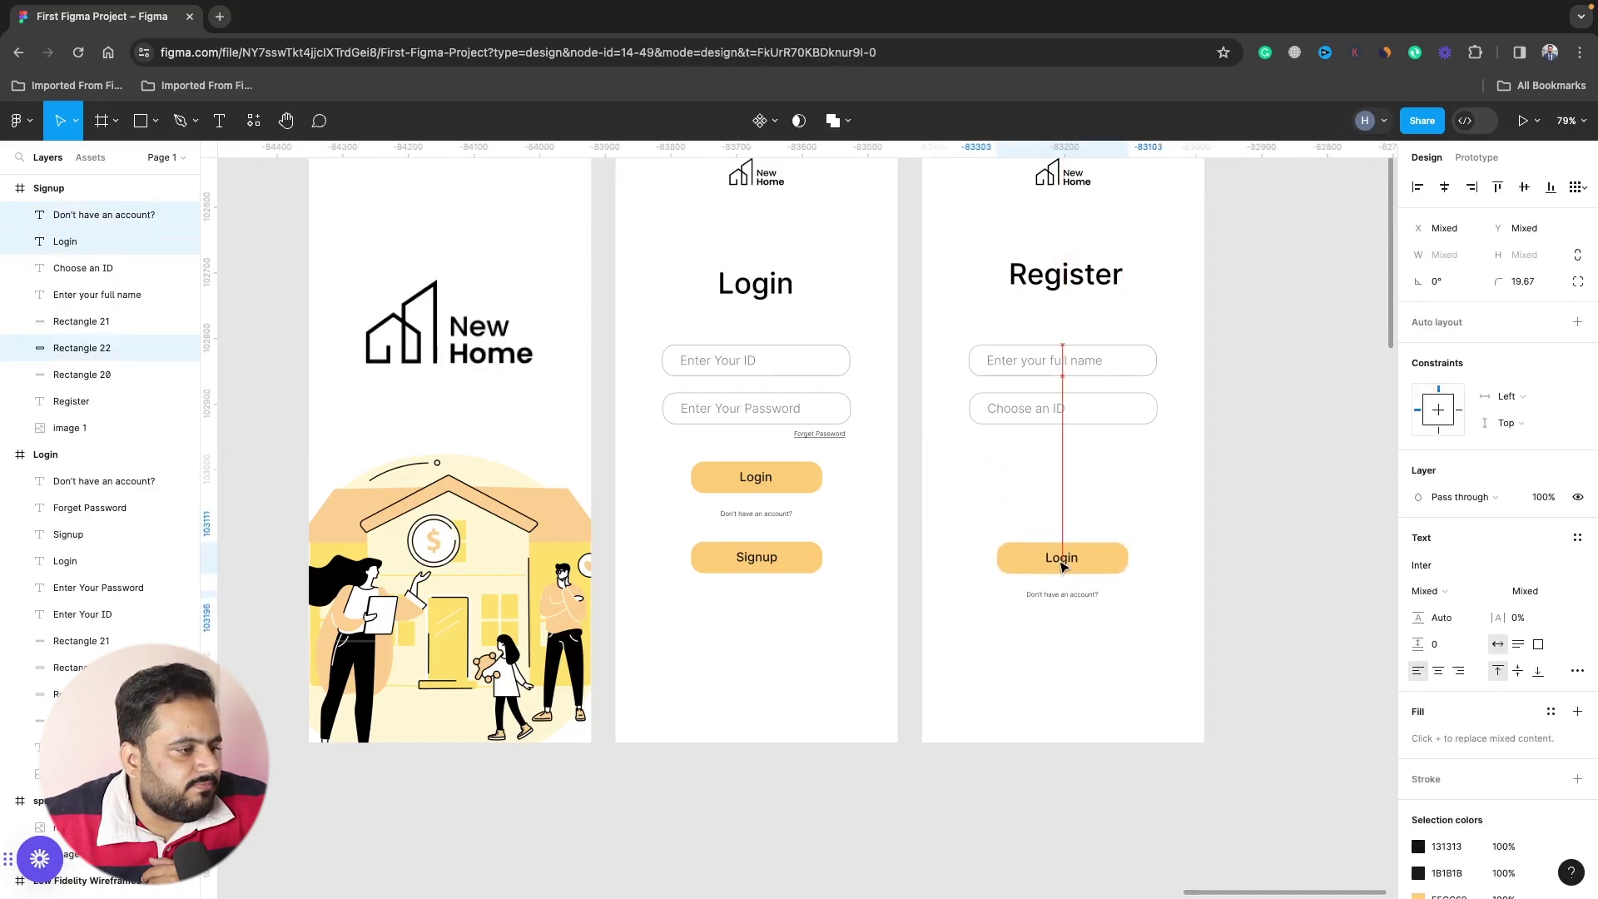
pyautogui.click(1098, 455)
pyautogui.click(1010, 410)
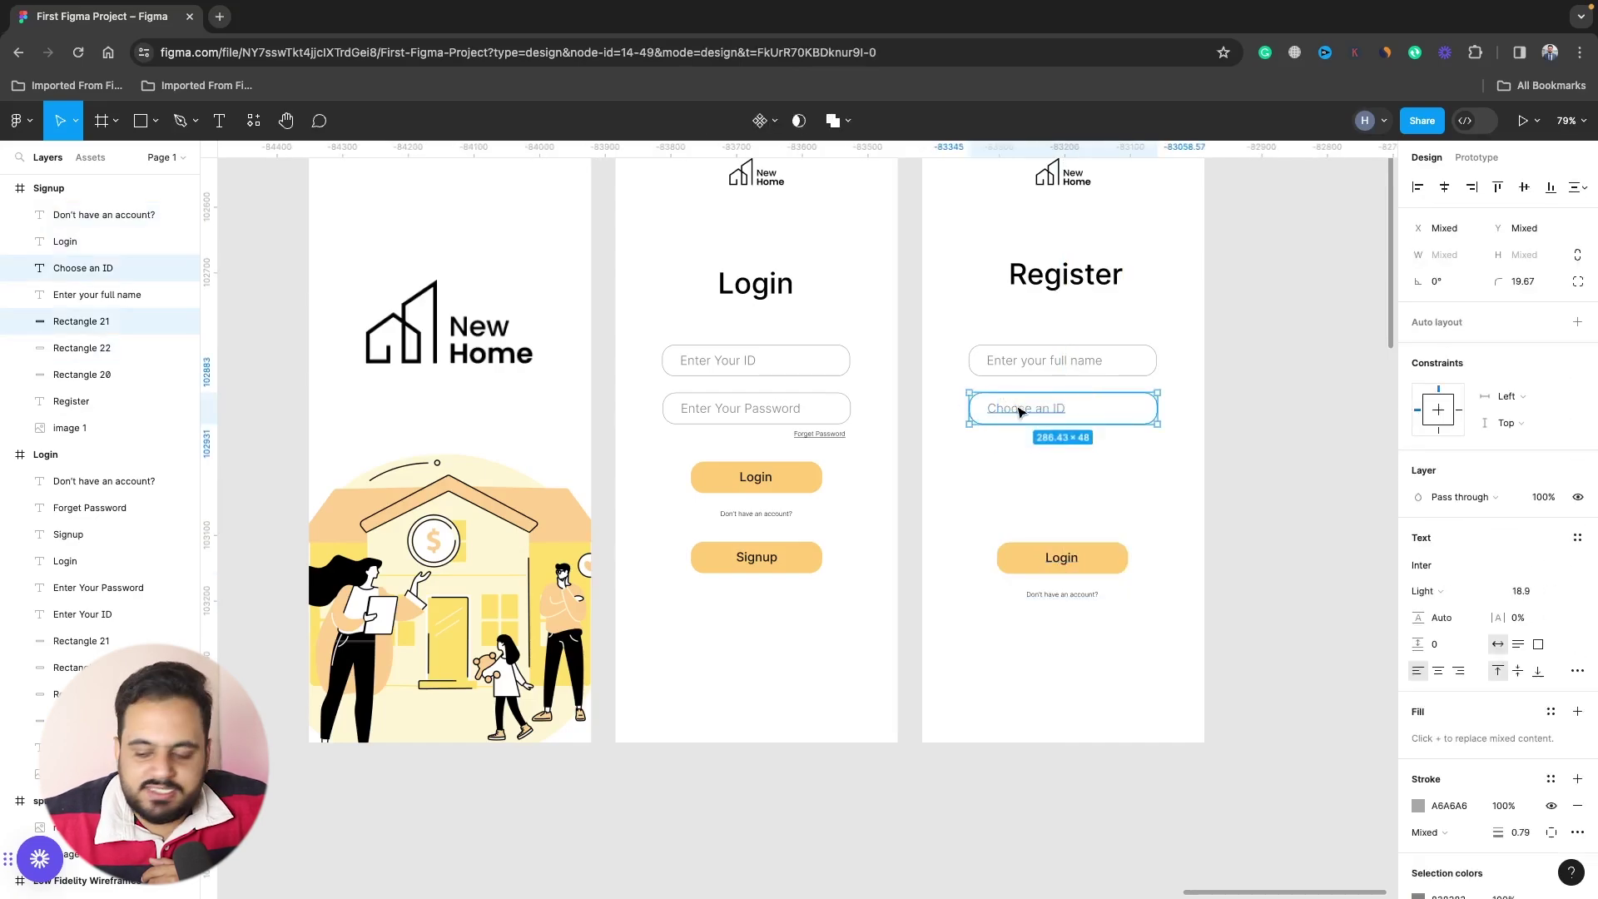
# Duplicate the Choose an ID field below it, relabelled 'Enter your mobile #'.
pyautogui.moveTo(1022, 411); pyautogui.dragTo(1019, 461)
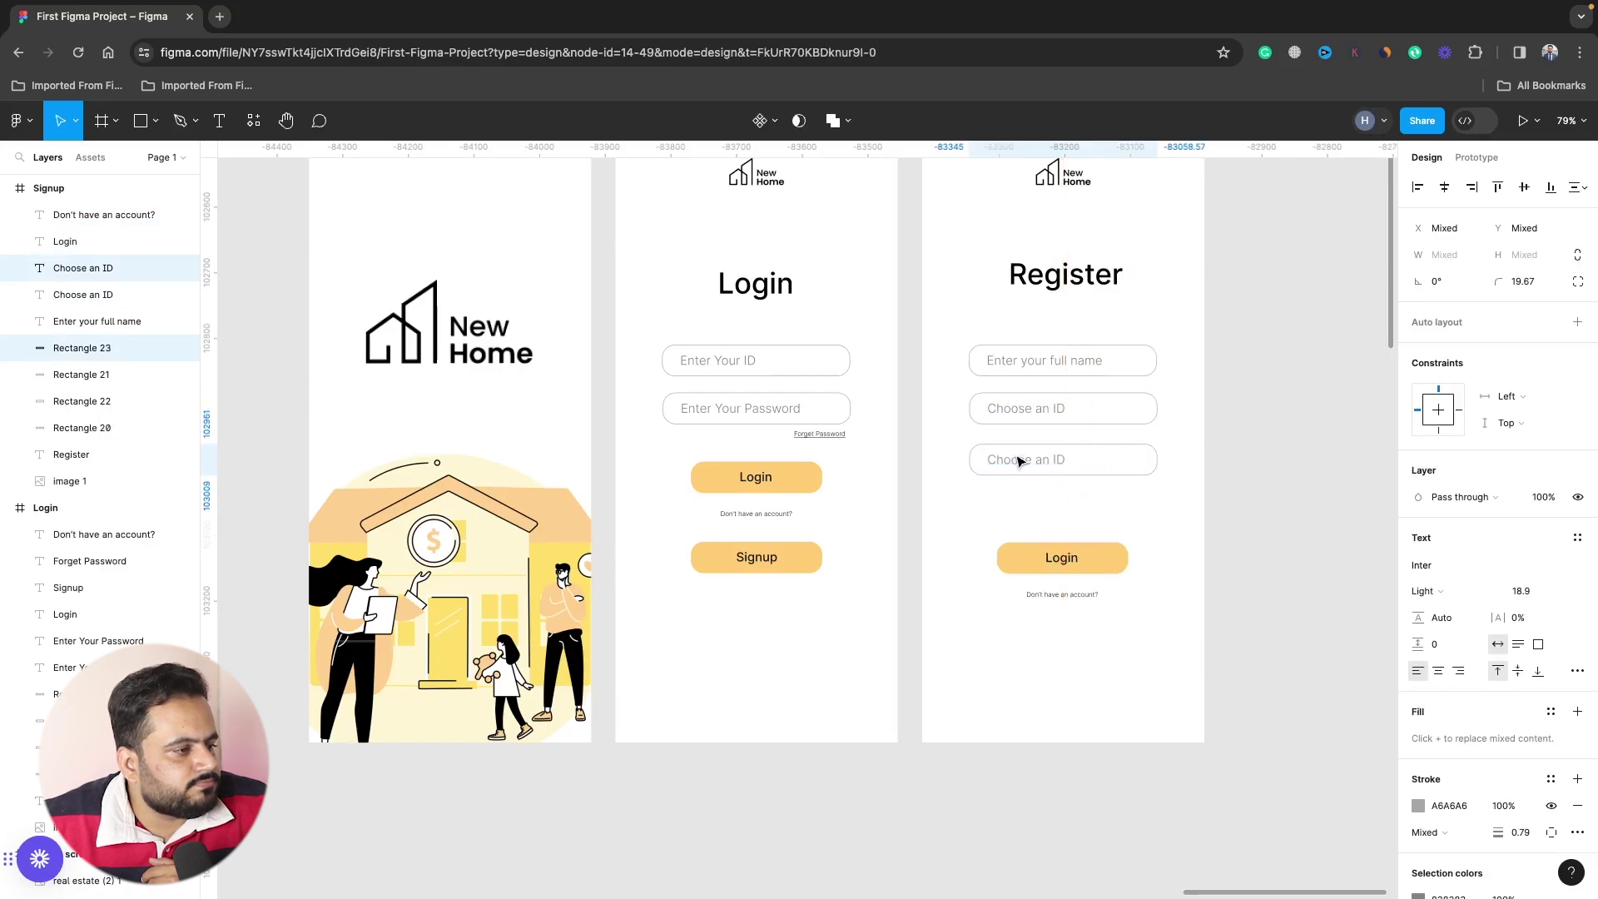
pyautogui.doubleClick(1019, 460)
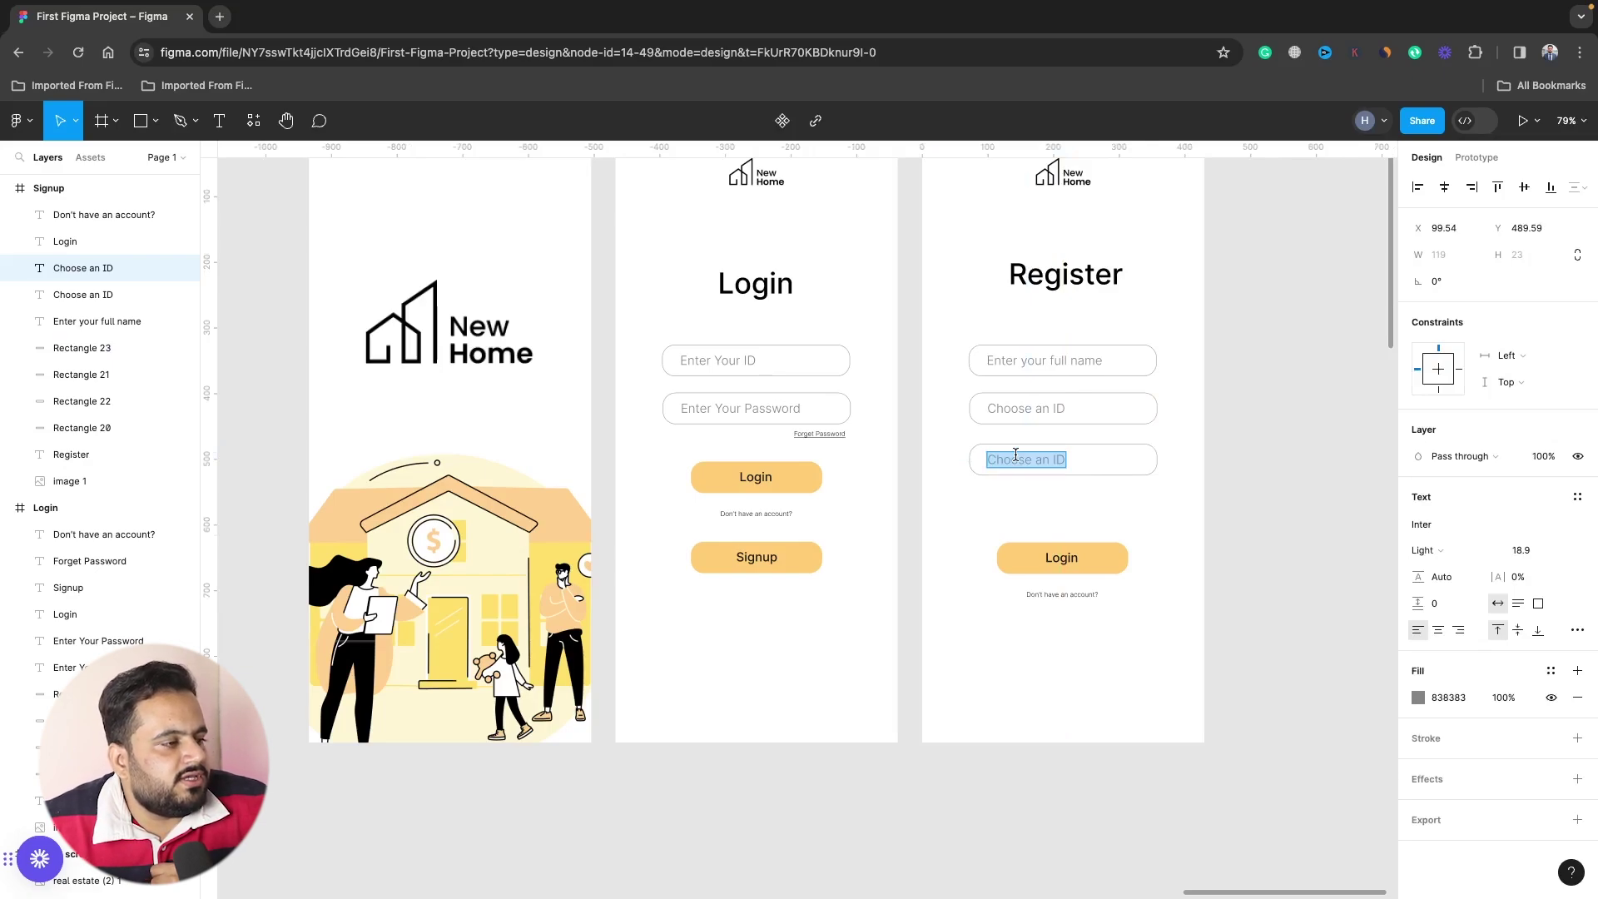
pyautogui.write('E')
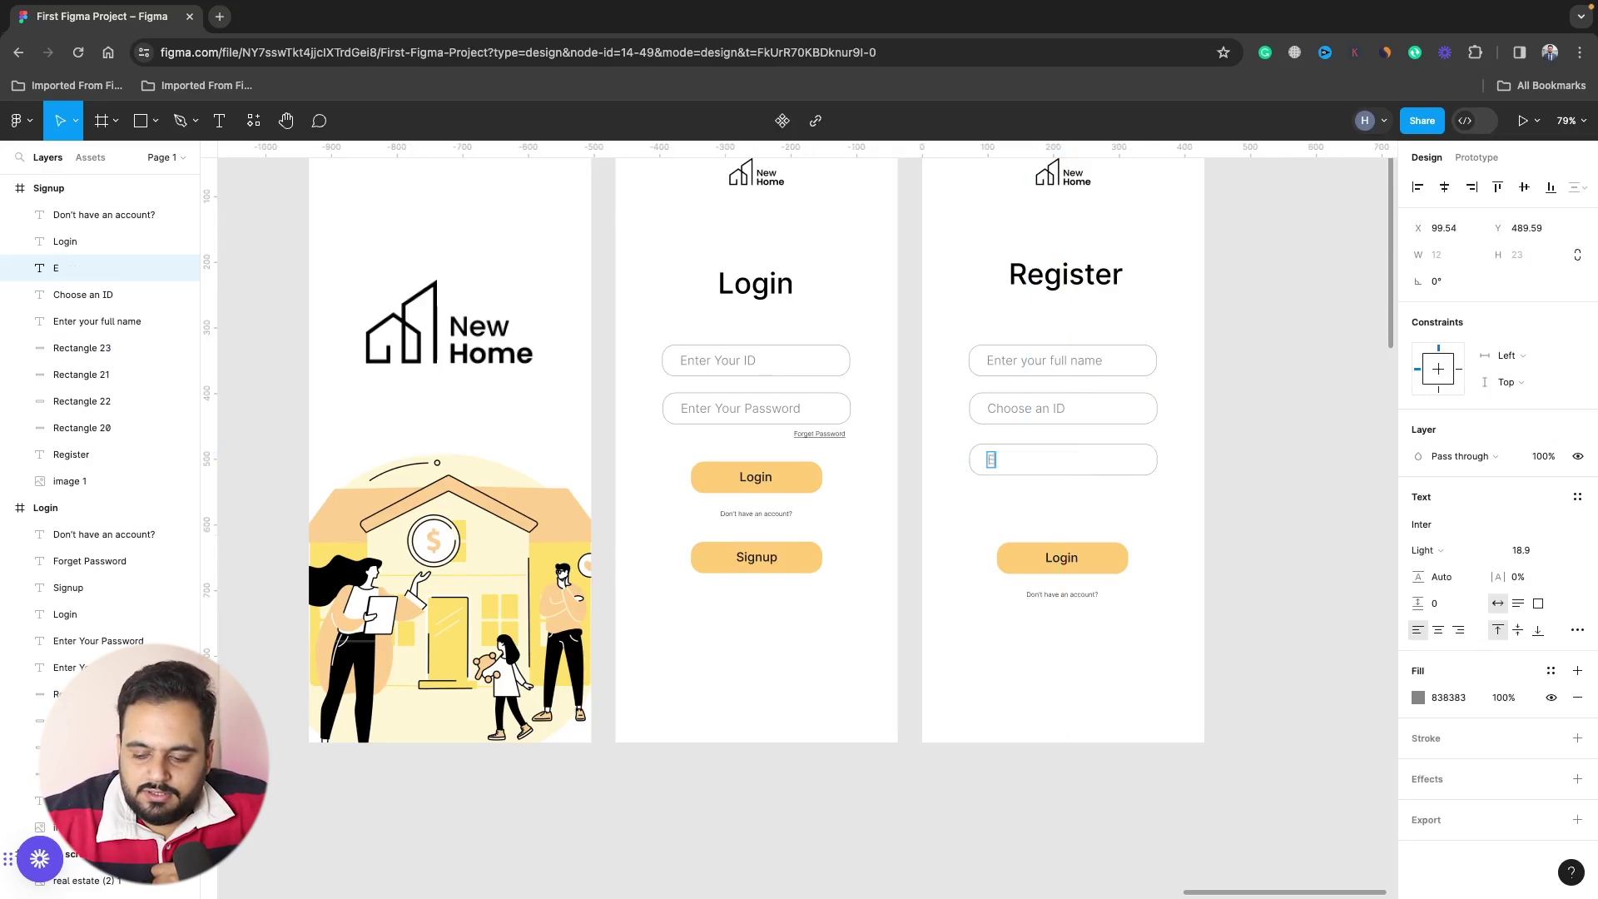
pyautogui.write('nter your')
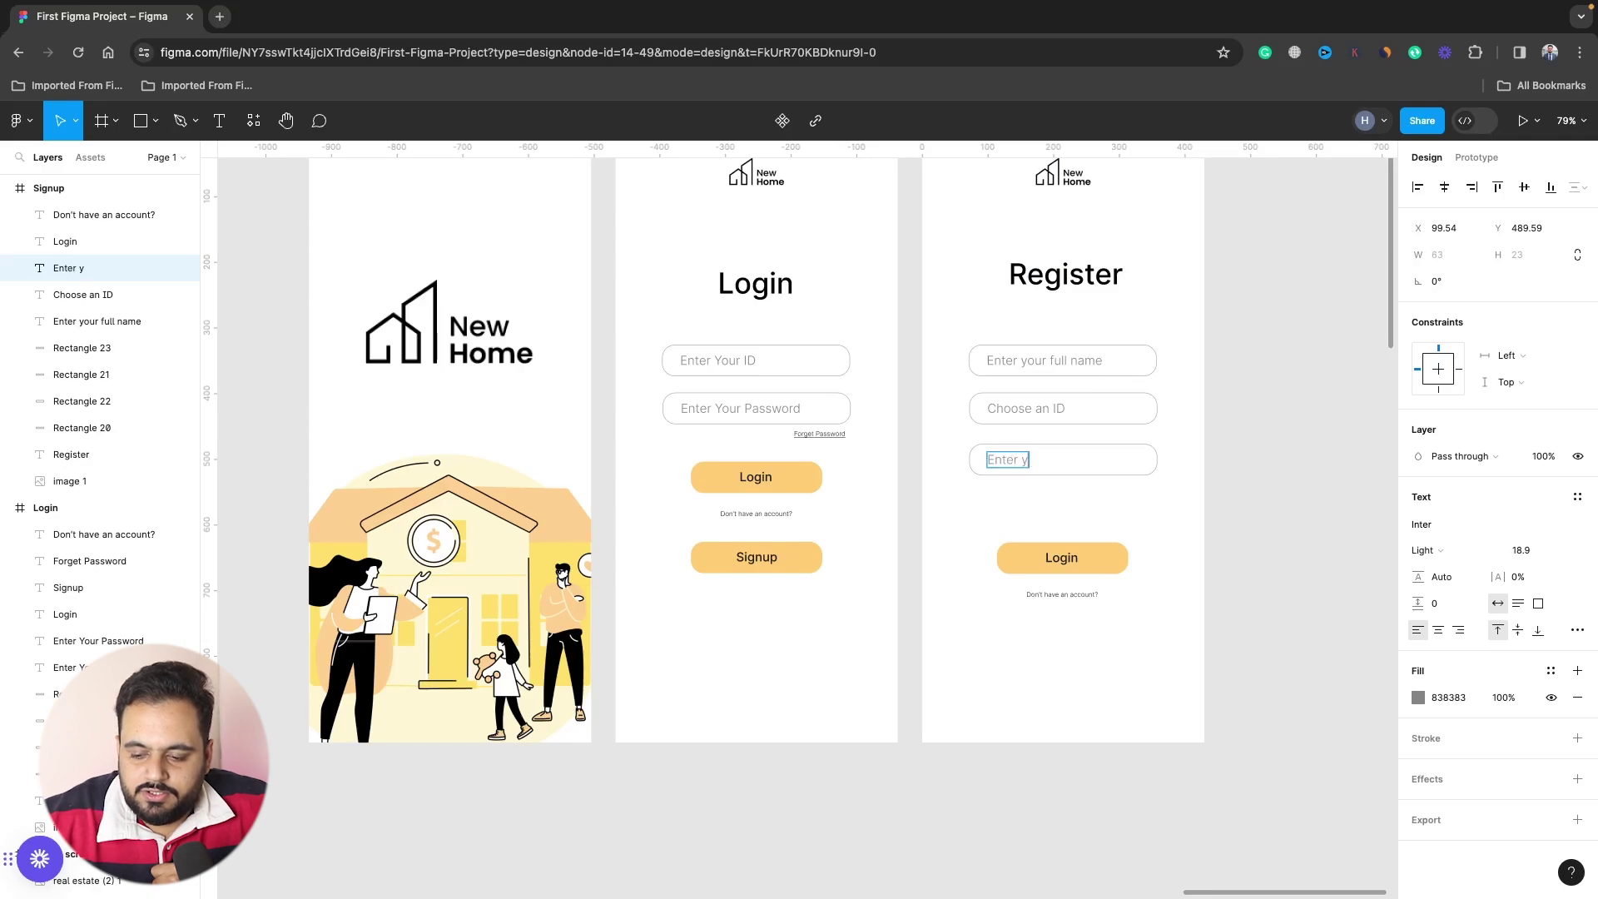
pyautogui.write(' mobi')
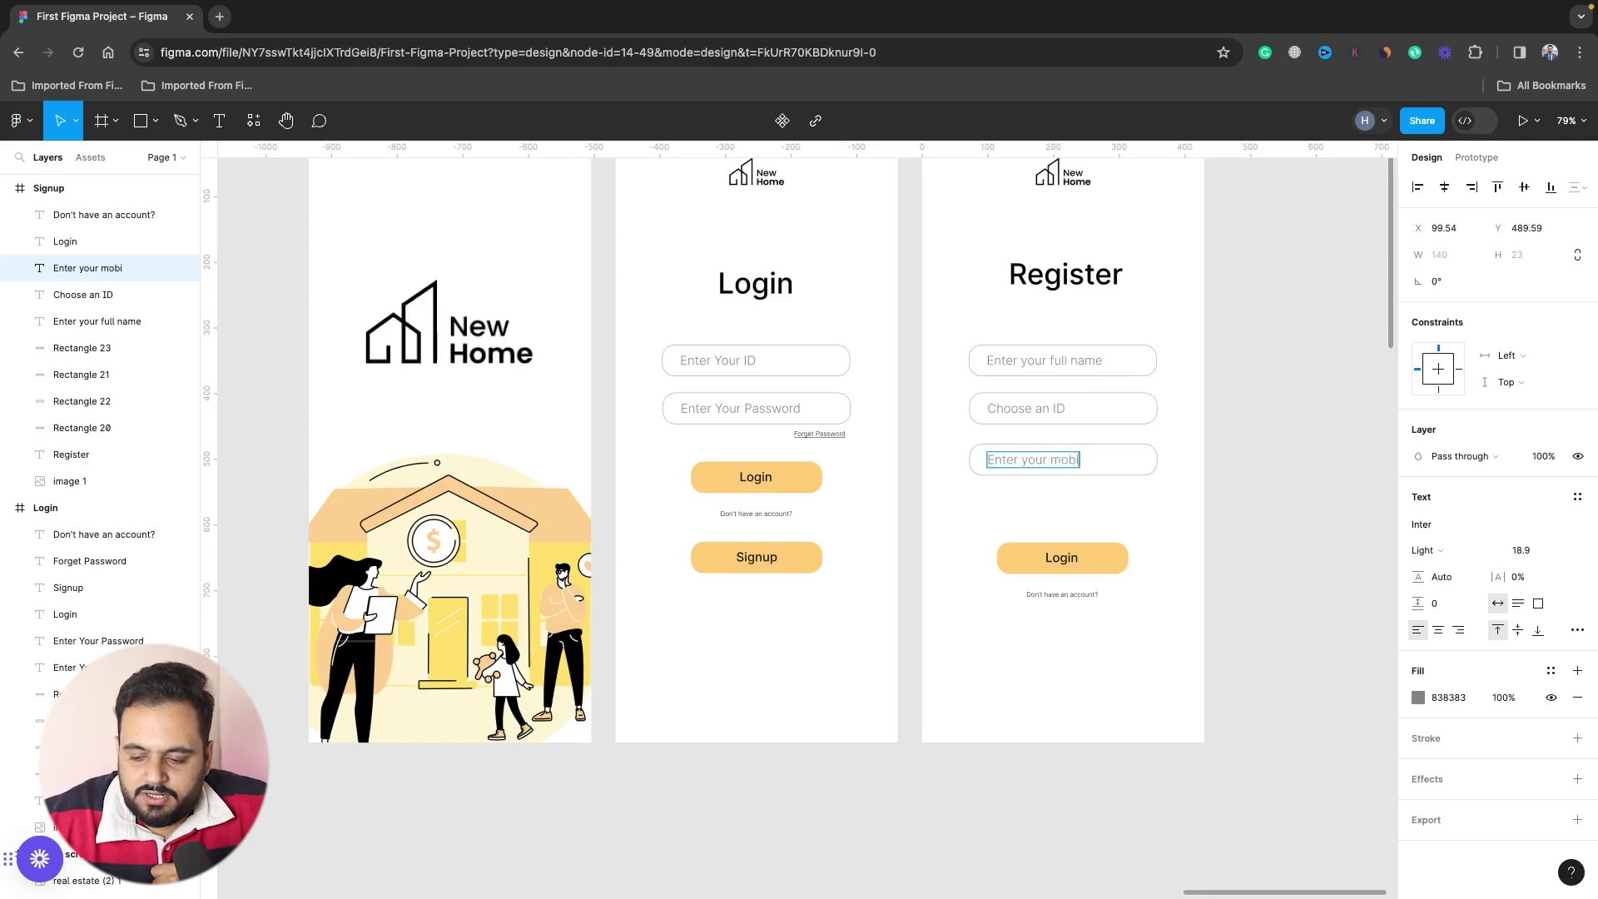
pyautogui.write('le')
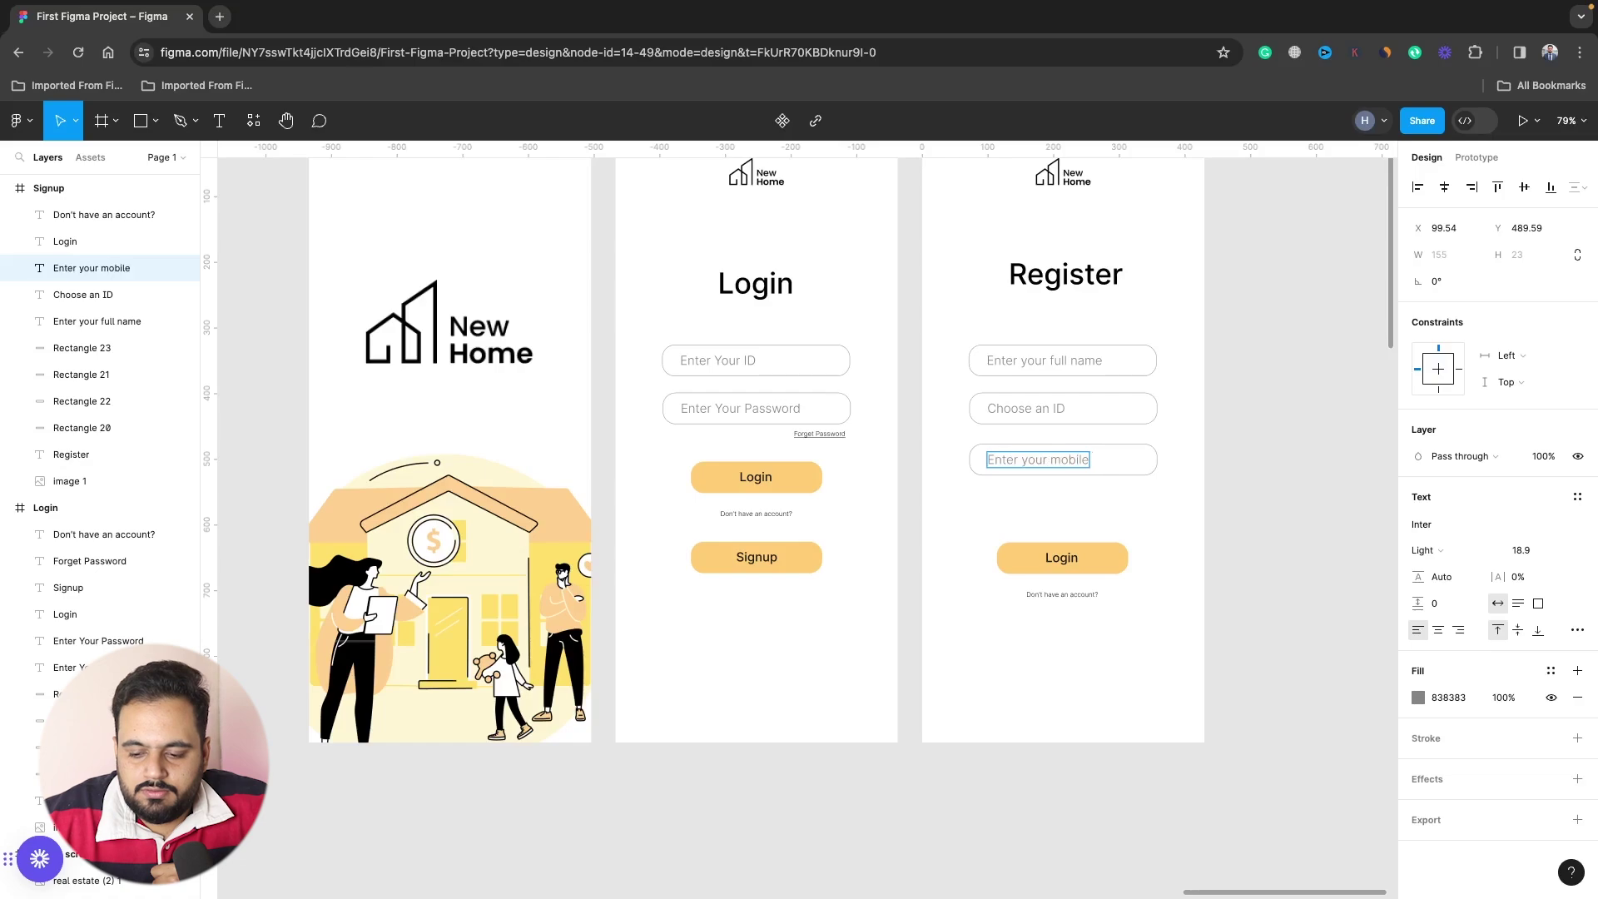
pyautogui.write(' #')
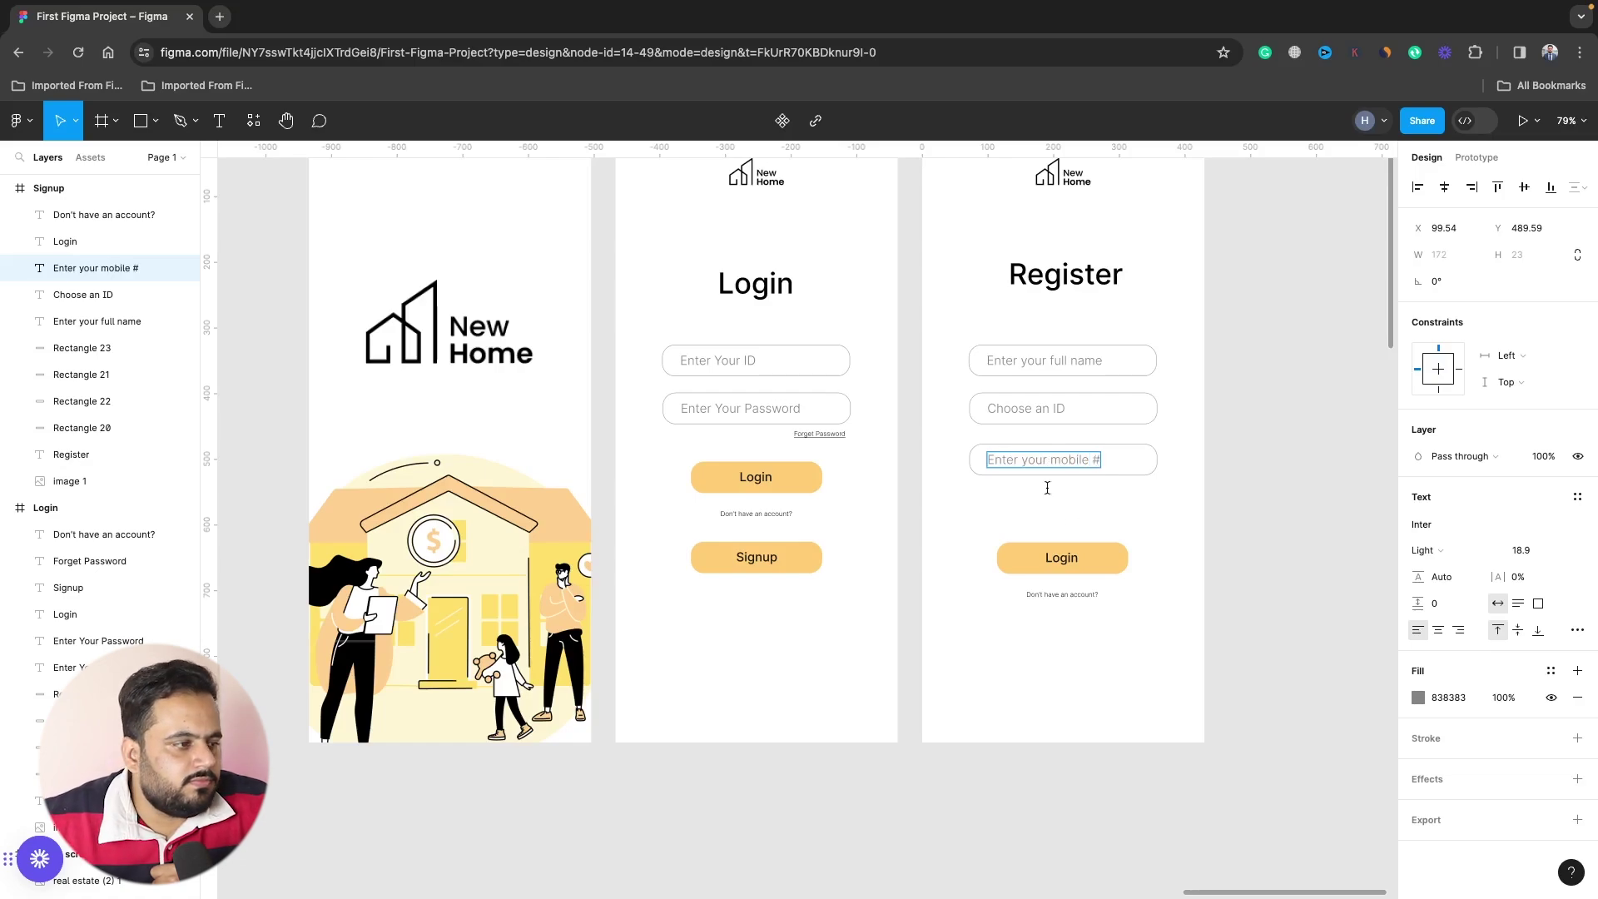
pyautogui.press('Escape')
# Set the fourth field's placeholder, under the mobile field, to 'Enter Your password'.
pyautogui.click(1111, 498)
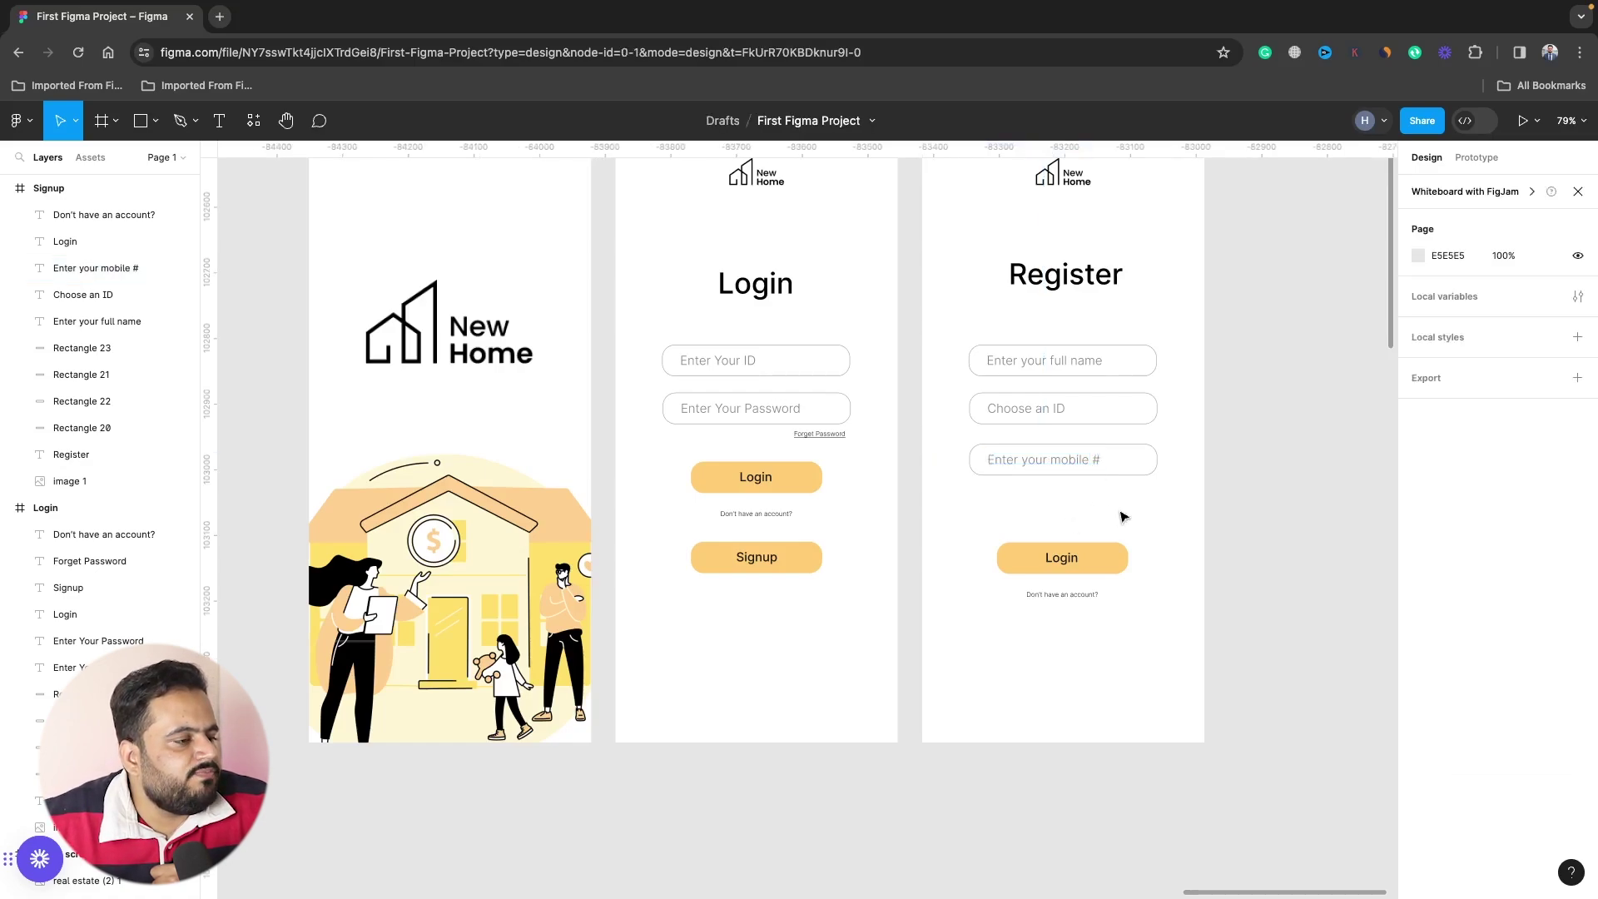
pyautogui.moveTo(1120, 493)
pyautogui.mouseDown()
pyautogui.moveTo(1011, 463)
pyautogui.moveTo(1022, 516)
pyautogui.mouseUp()
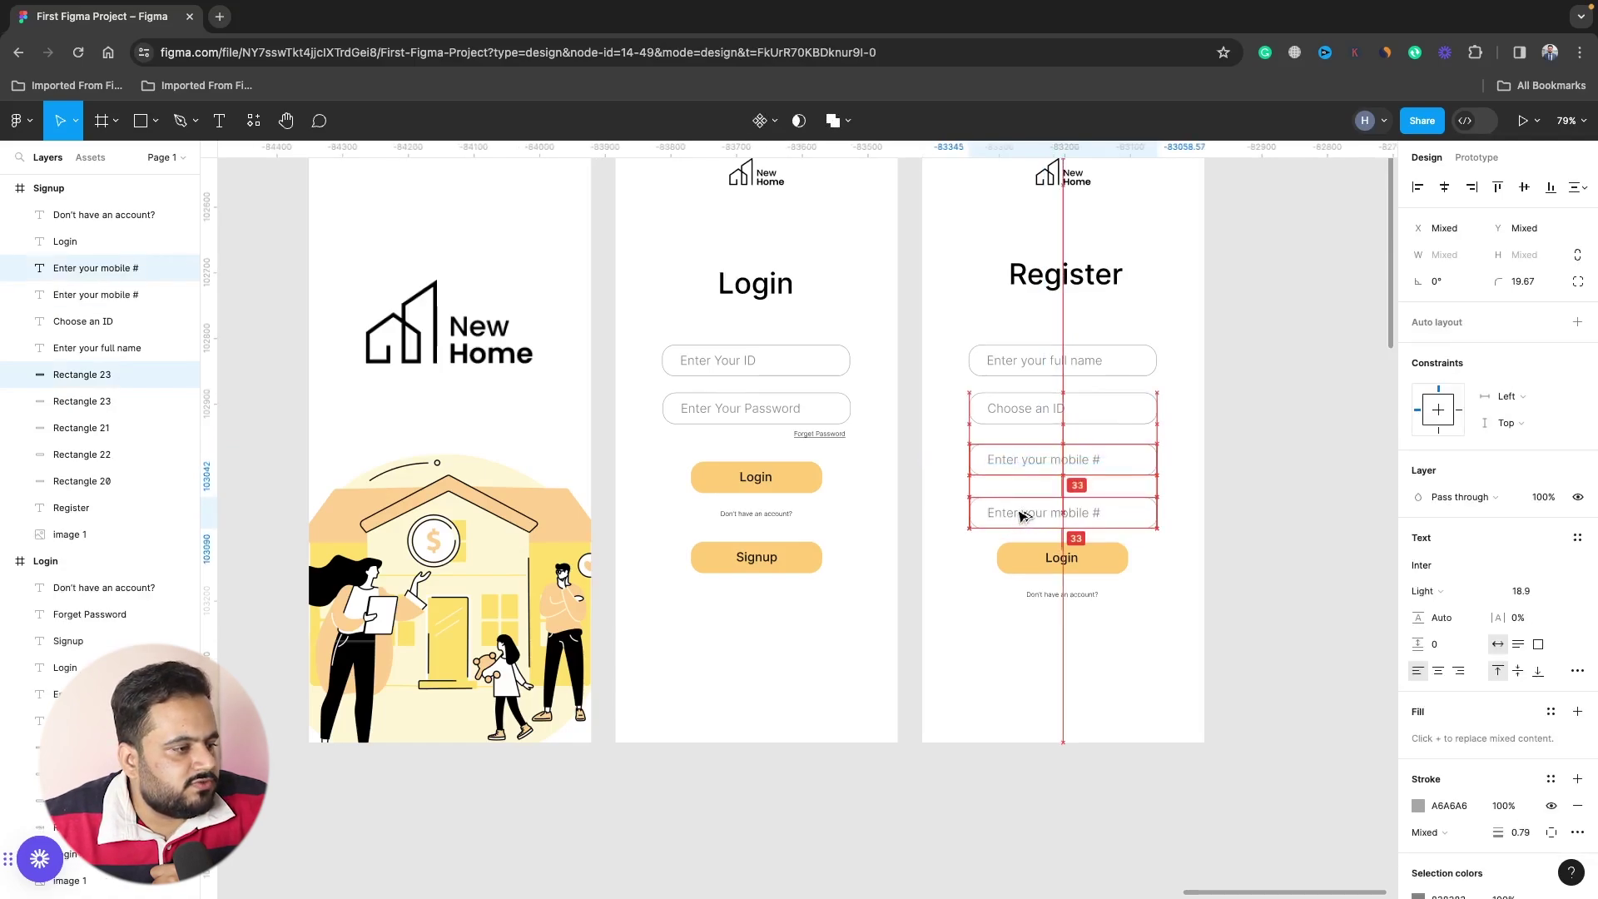
pyautogui.click(1024, 516)
pyautogui.doubleClick(1023, 513)
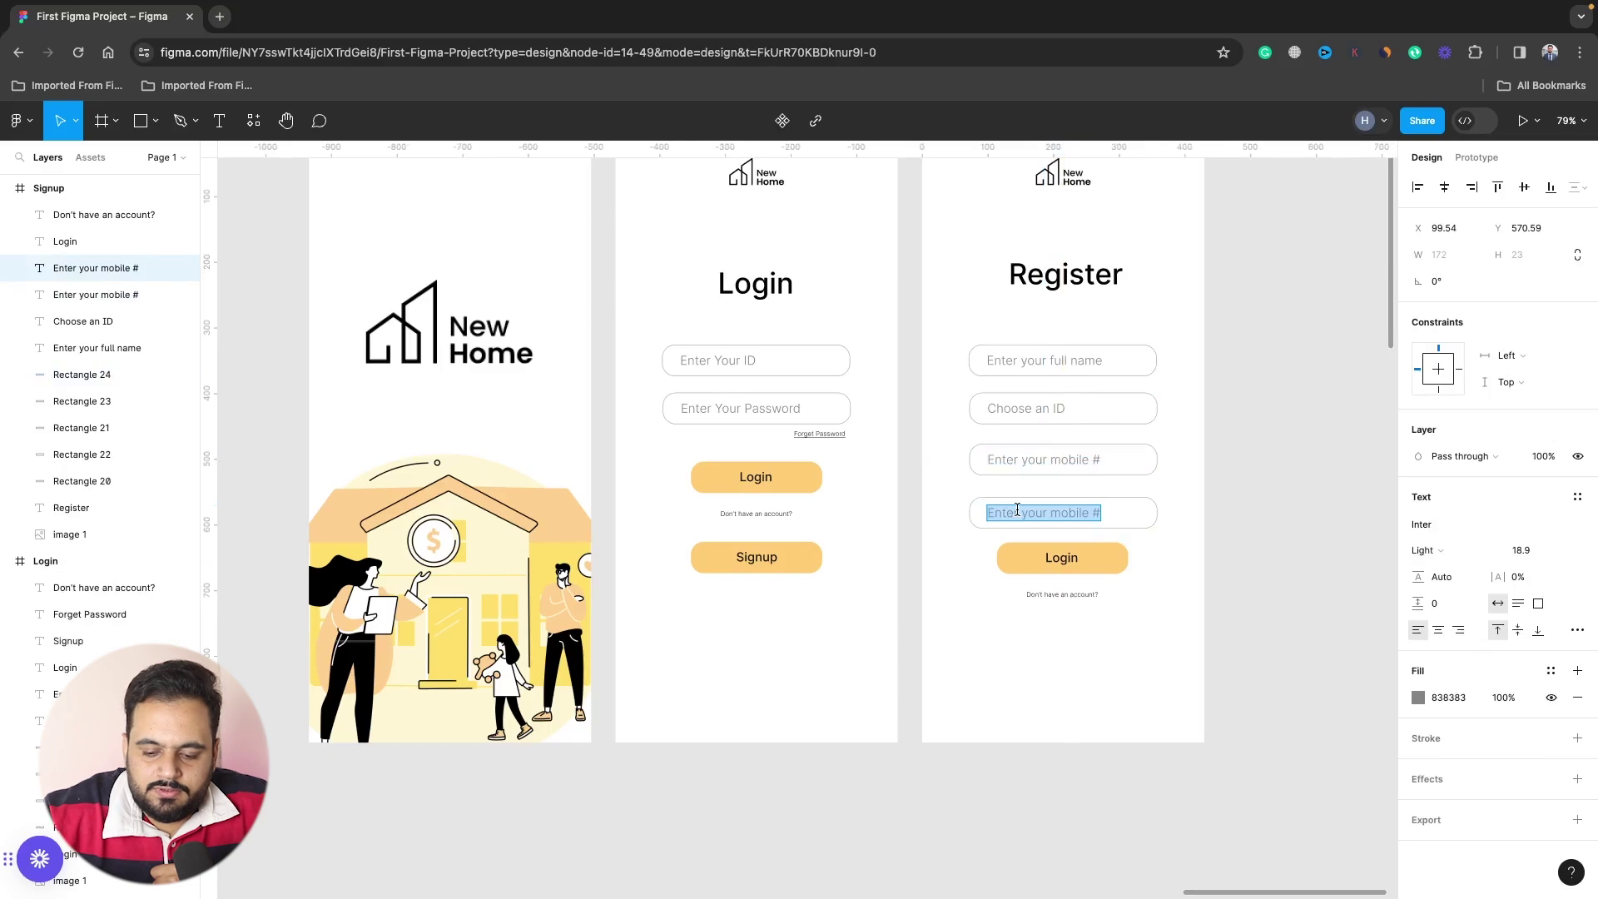
pyautogui.write('Enter Your')
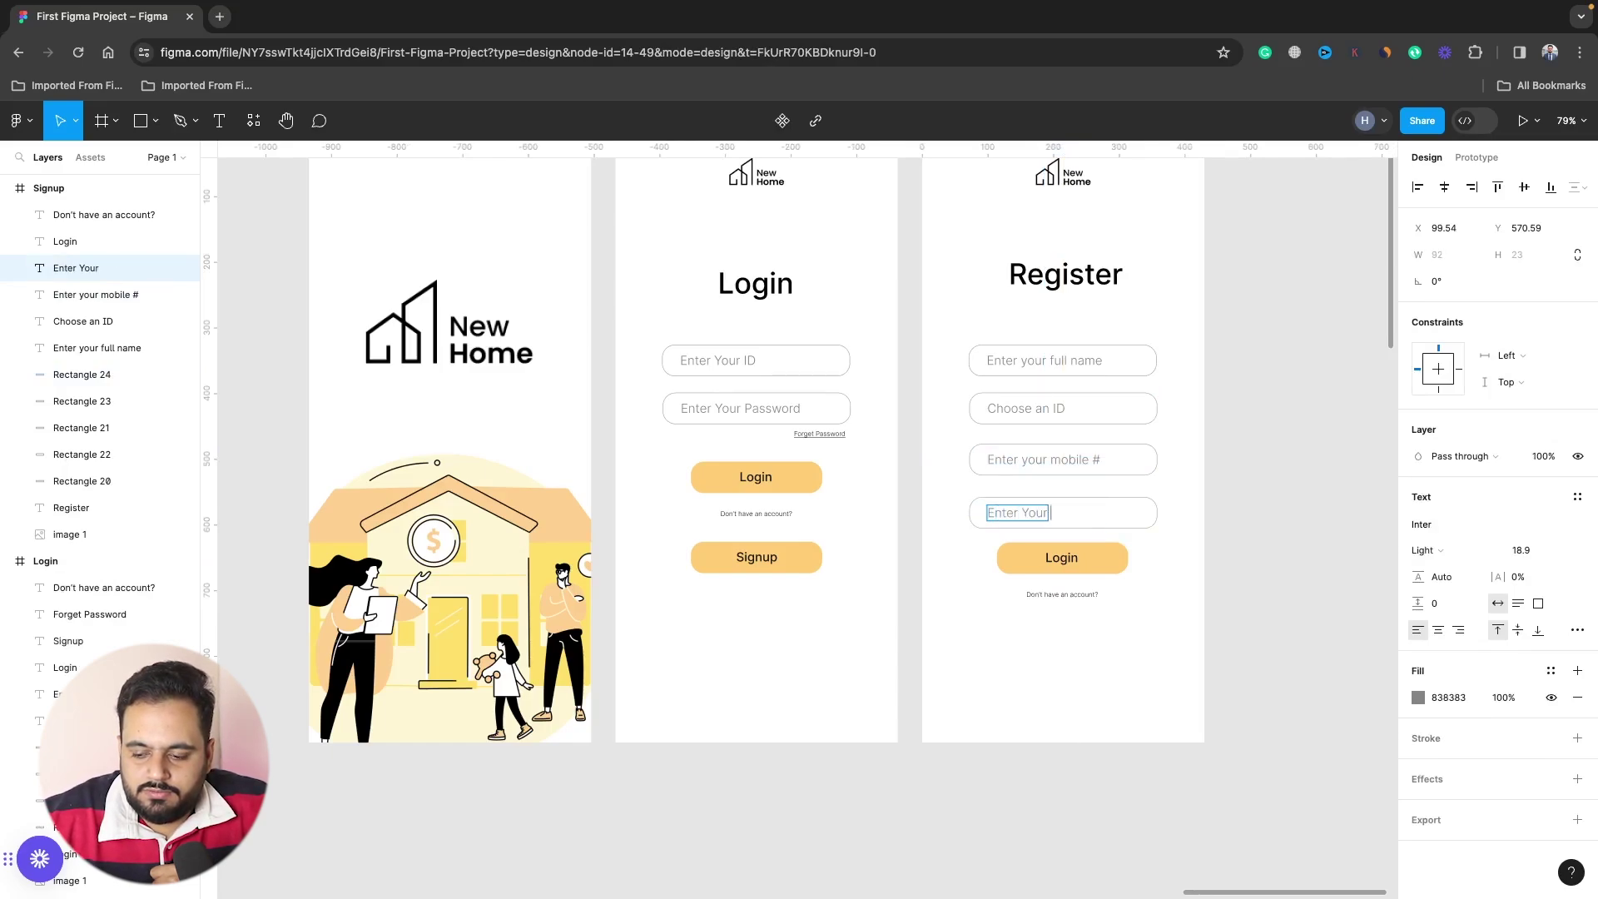
pyautogui.write(' pass')
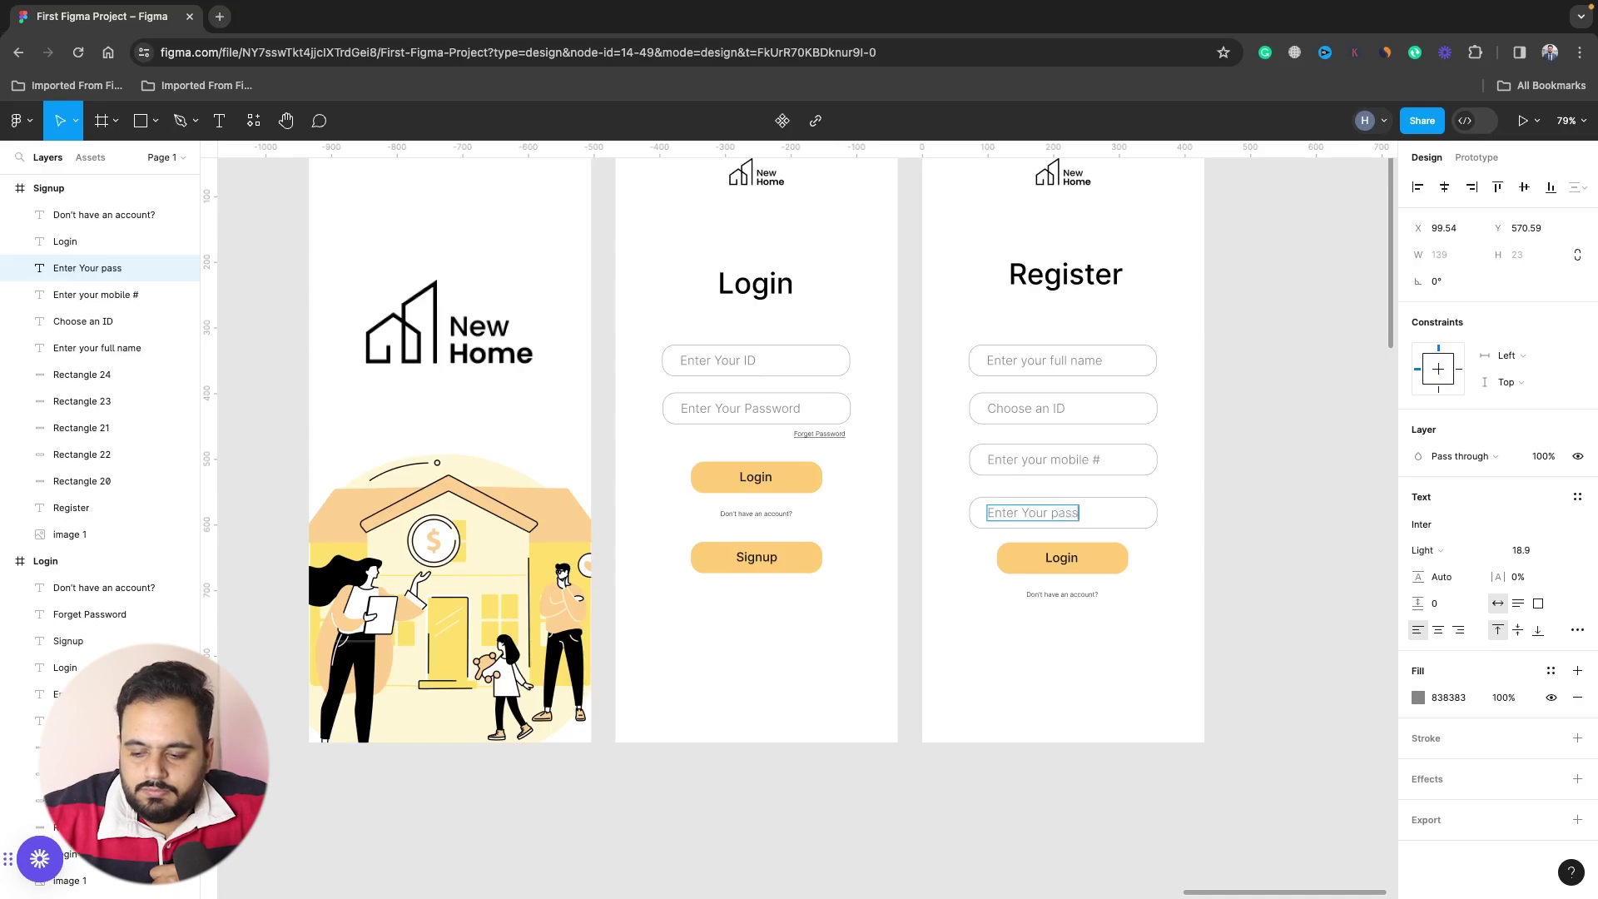
pyautogui.write('wo')
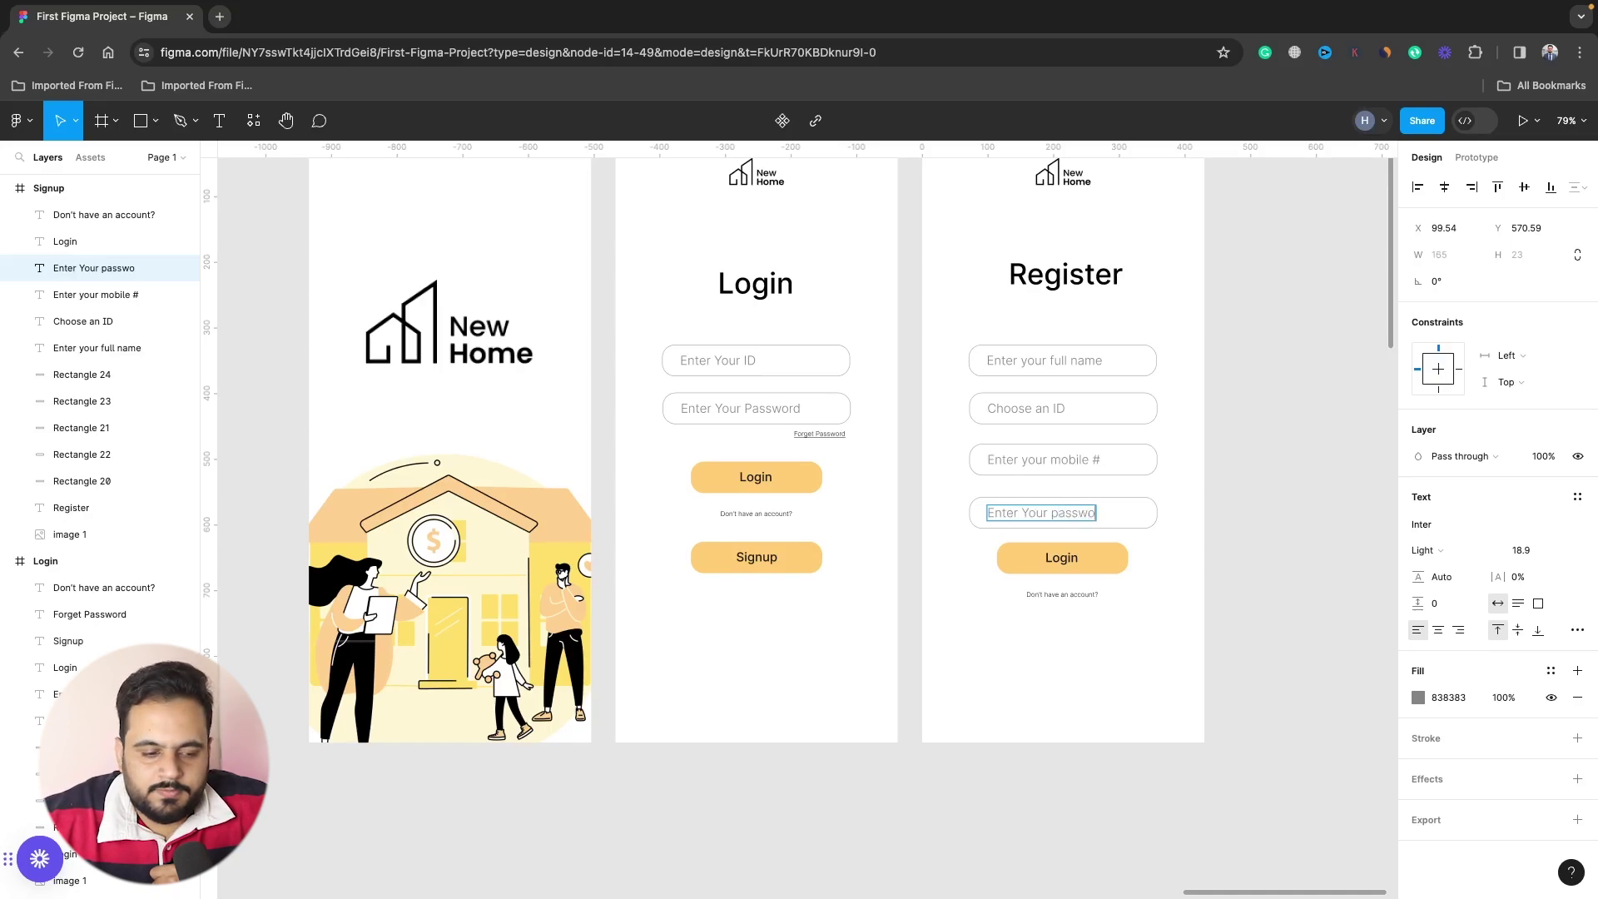
pyautogui.write('rd')
pyautogui.press('Escape')
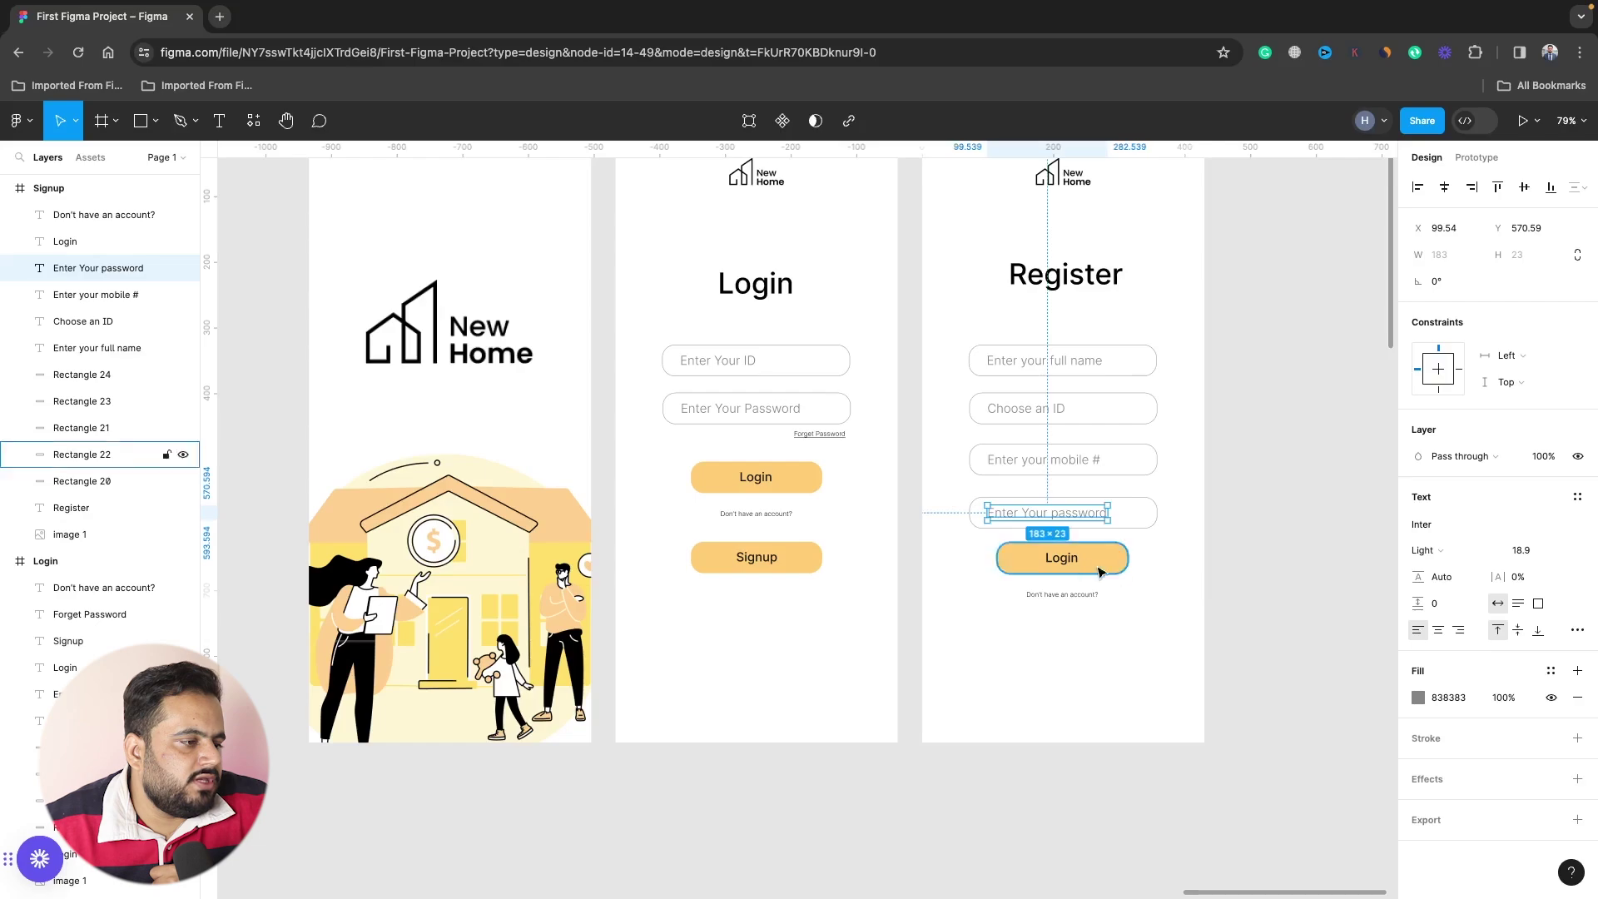
# Relabel the Login button 'Register' and centre the label in the button.
pyautogui.doubleClick(1050, 557)
pyautogui.write('R')
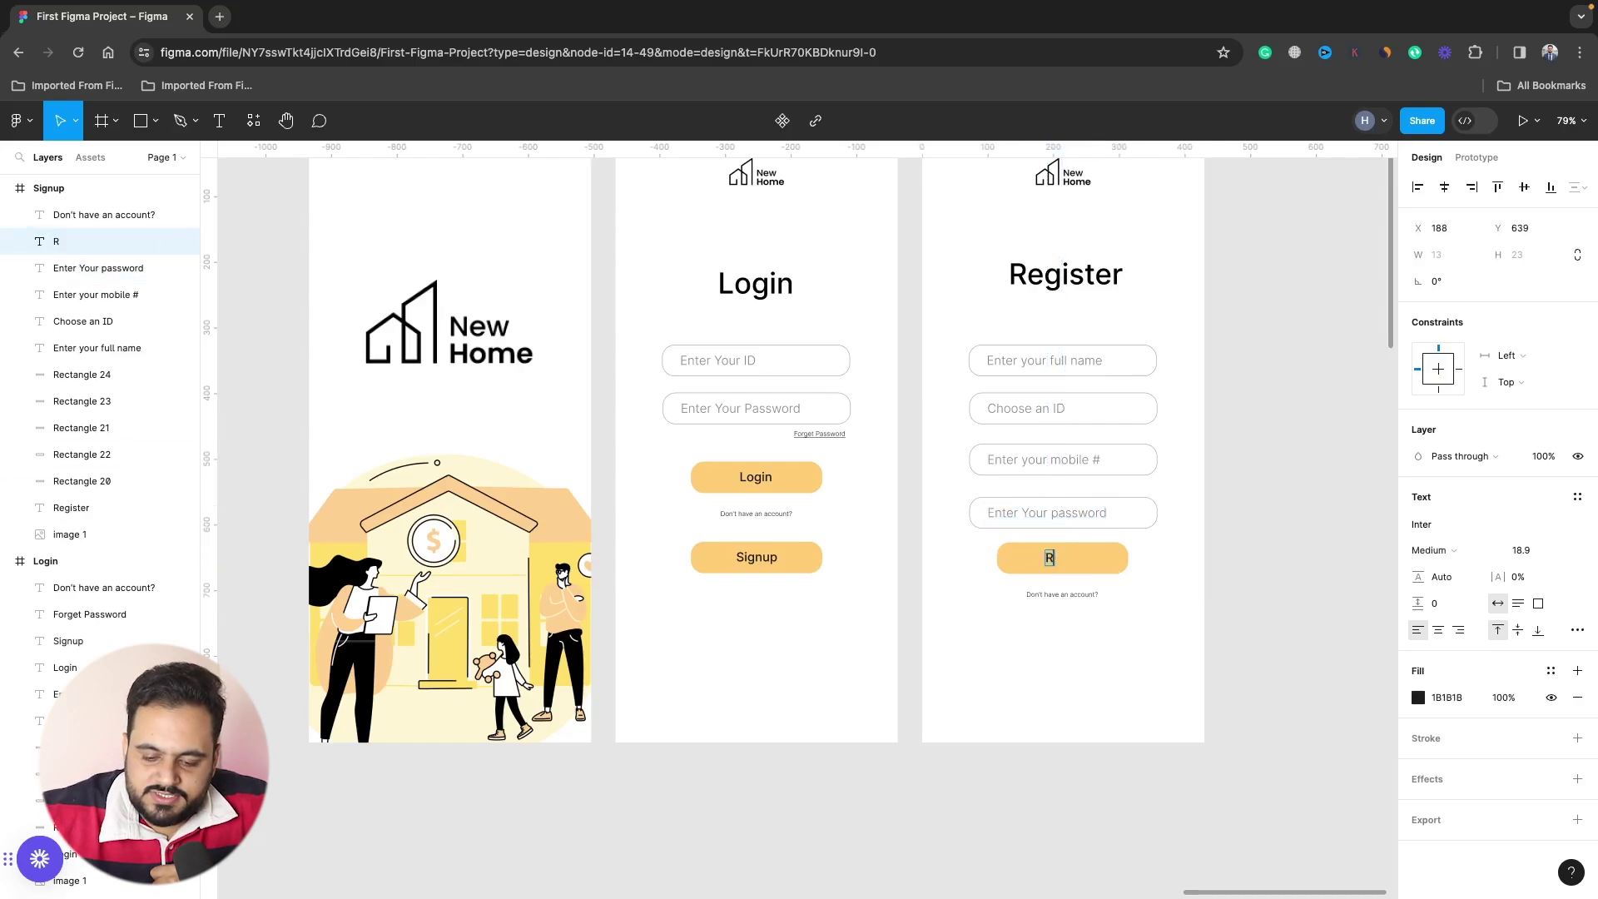
pyautogui.write('egister')
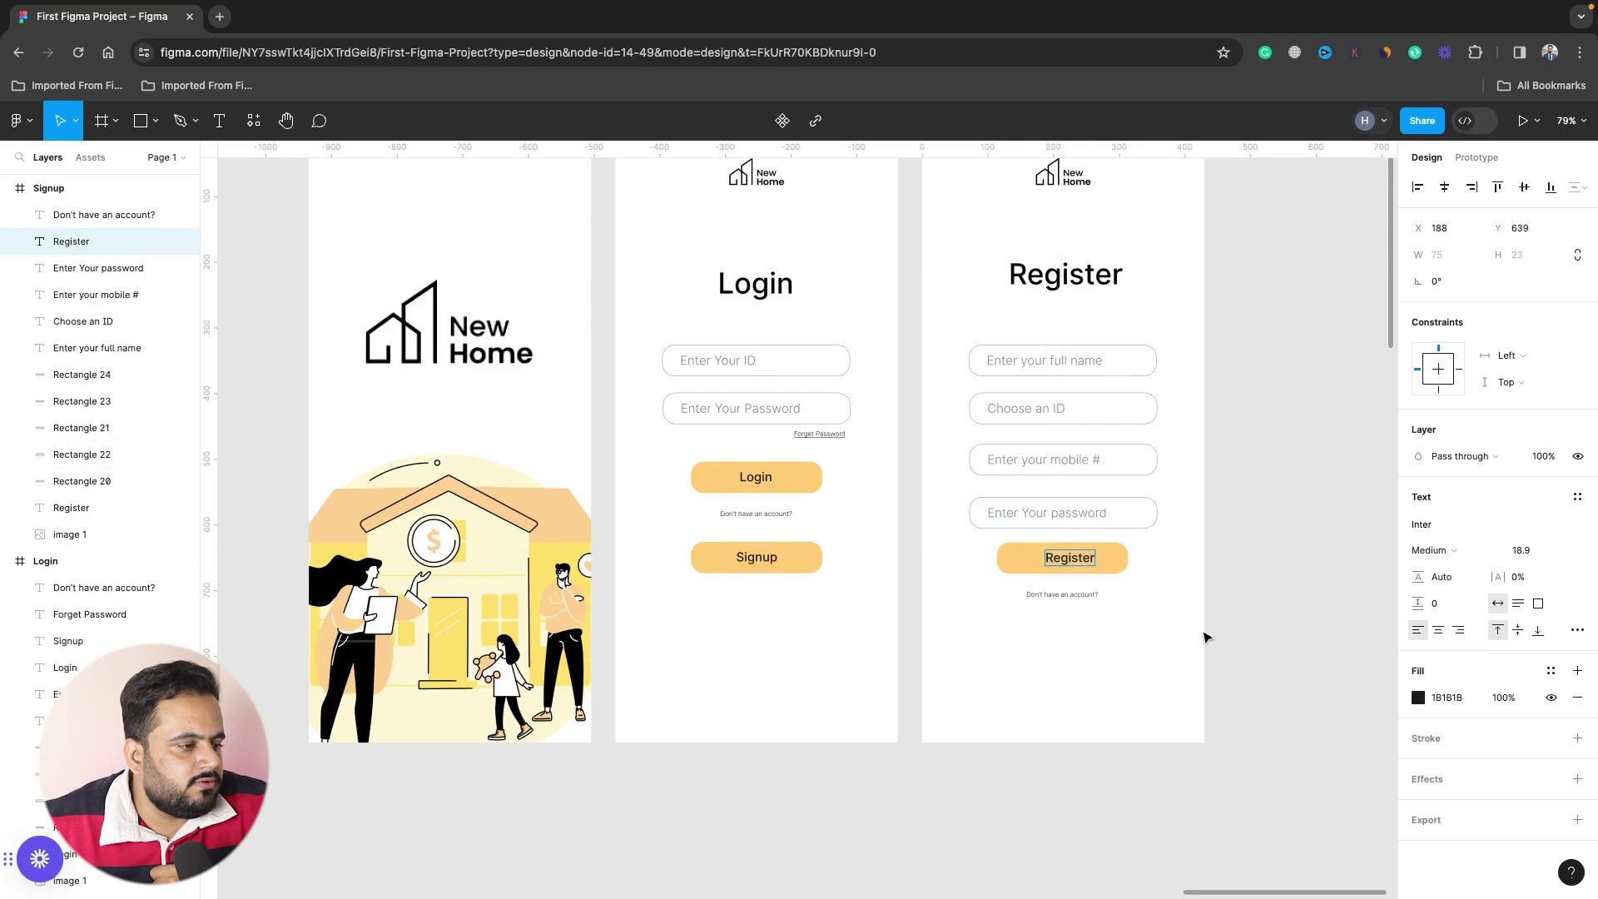
pyautogui.press('Escape')
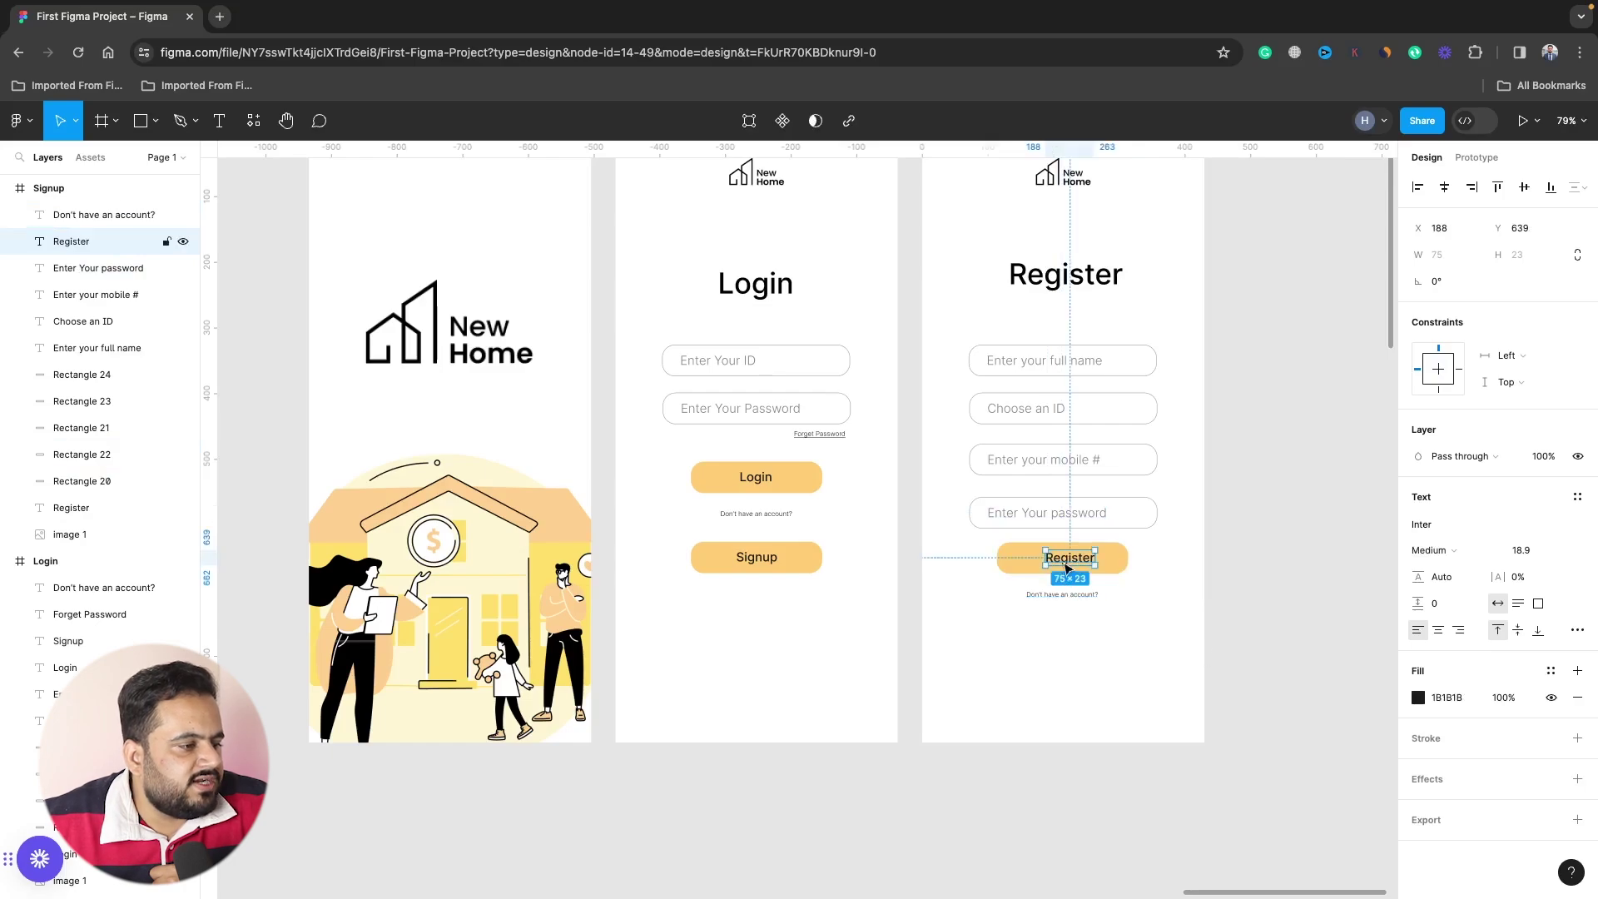
pyautogui.moveTo(1074, 565); pyautogui.dragTo(1071, 563)
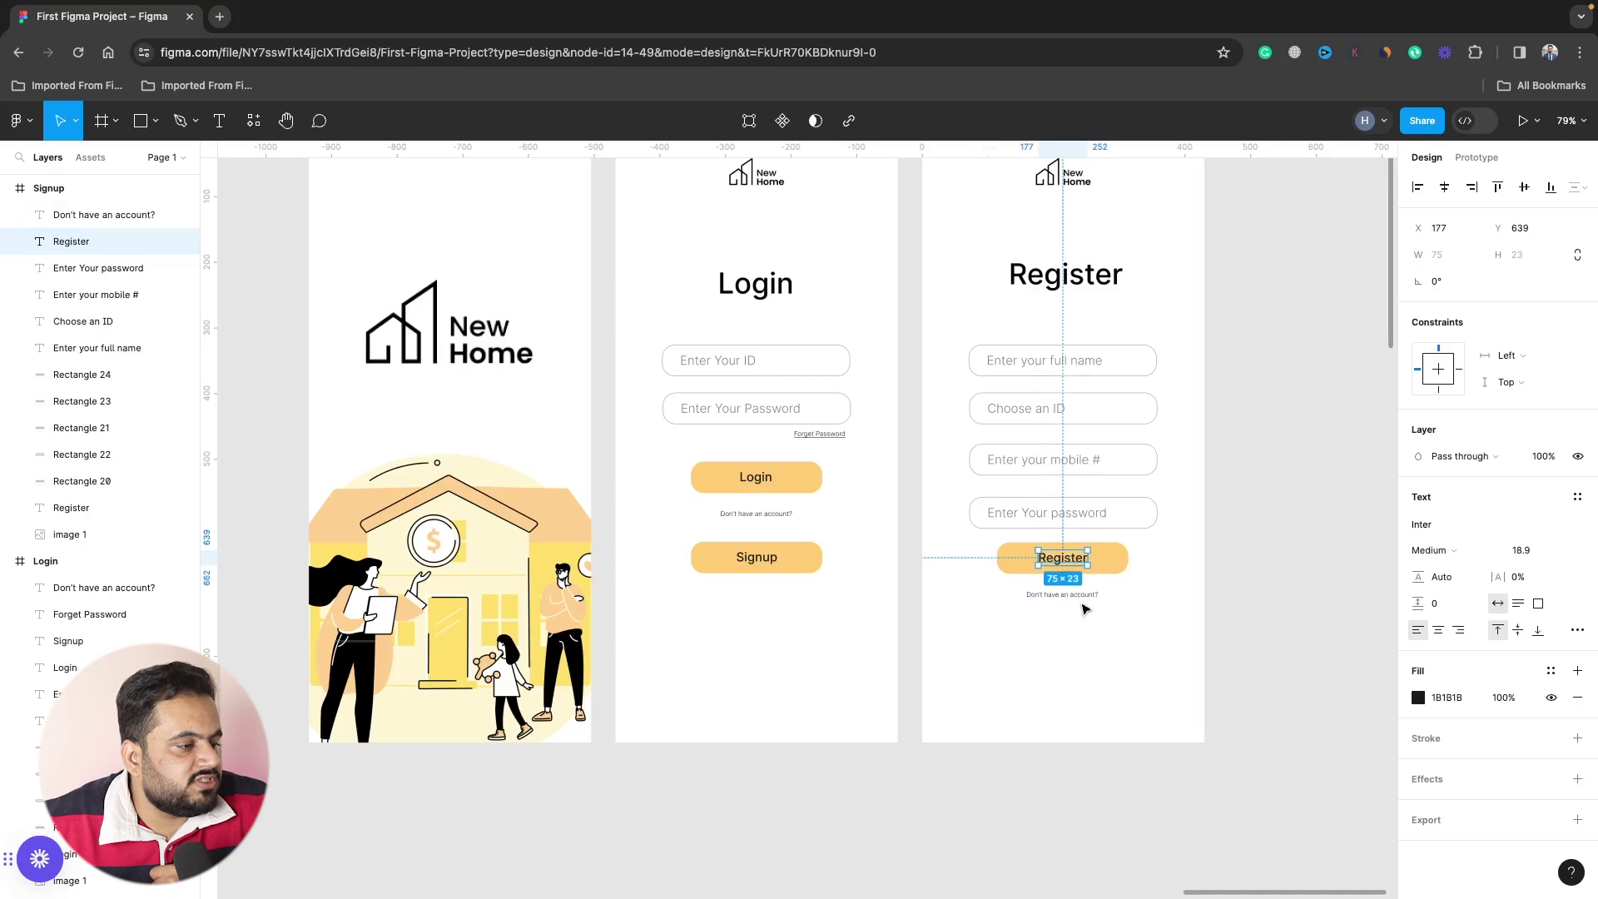
pyautogui.click(1070, 594)
# Make the prompt read 'Already have an account? Login' with Login underlined, centred under the button.
pyautogui.doubleClick(1079, 595)
pyautogui.write('Alread')
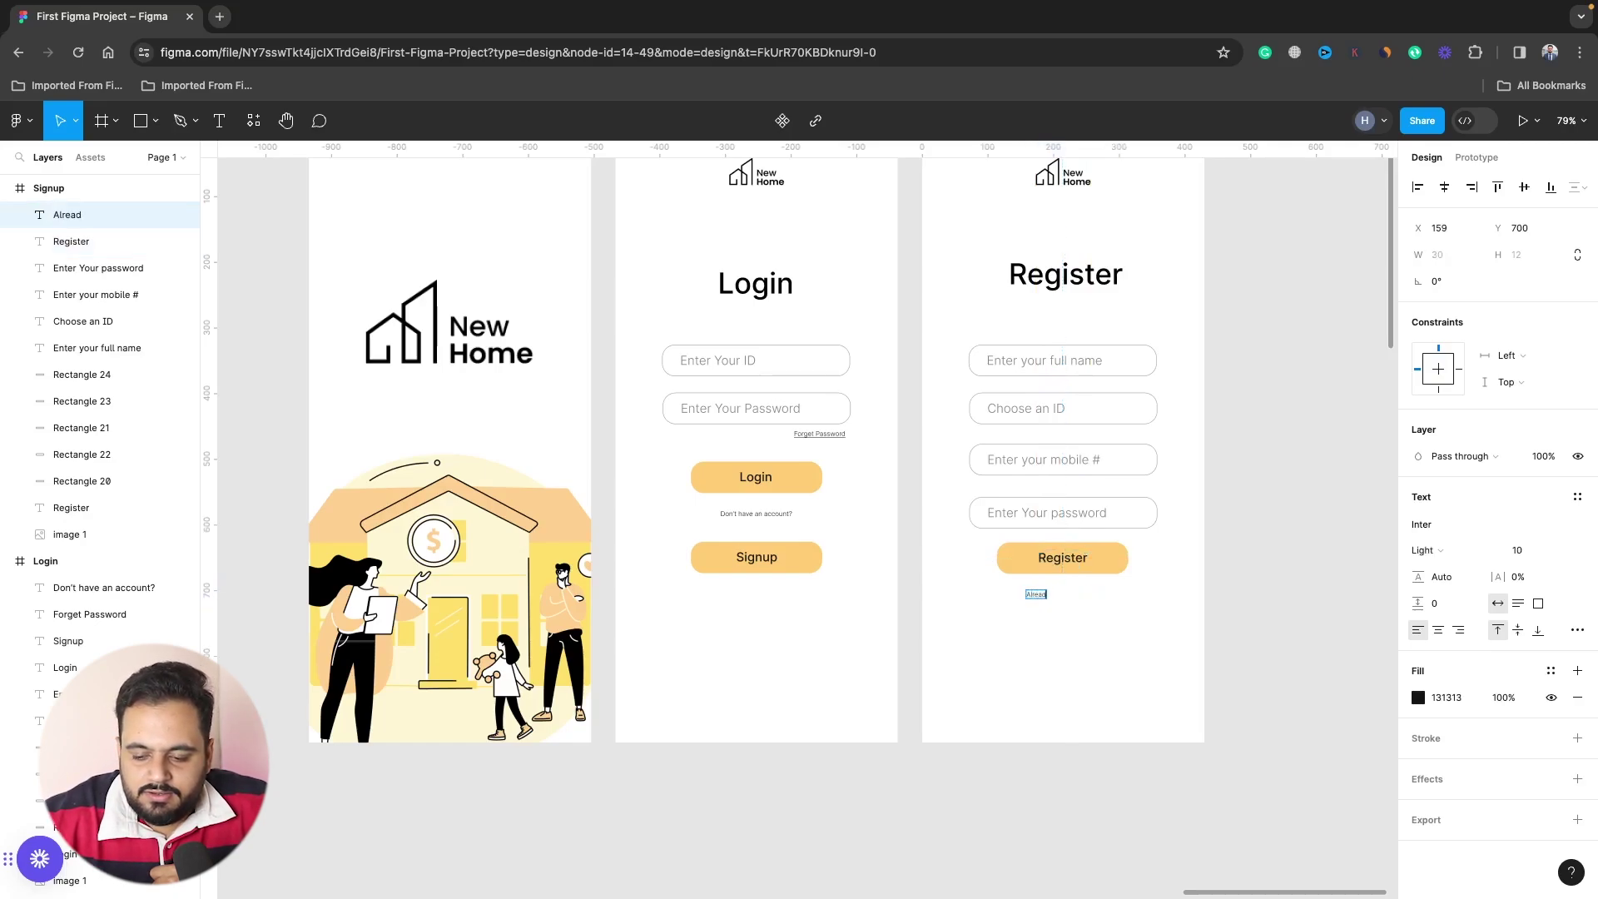
pyautogui.write('y have an acco')
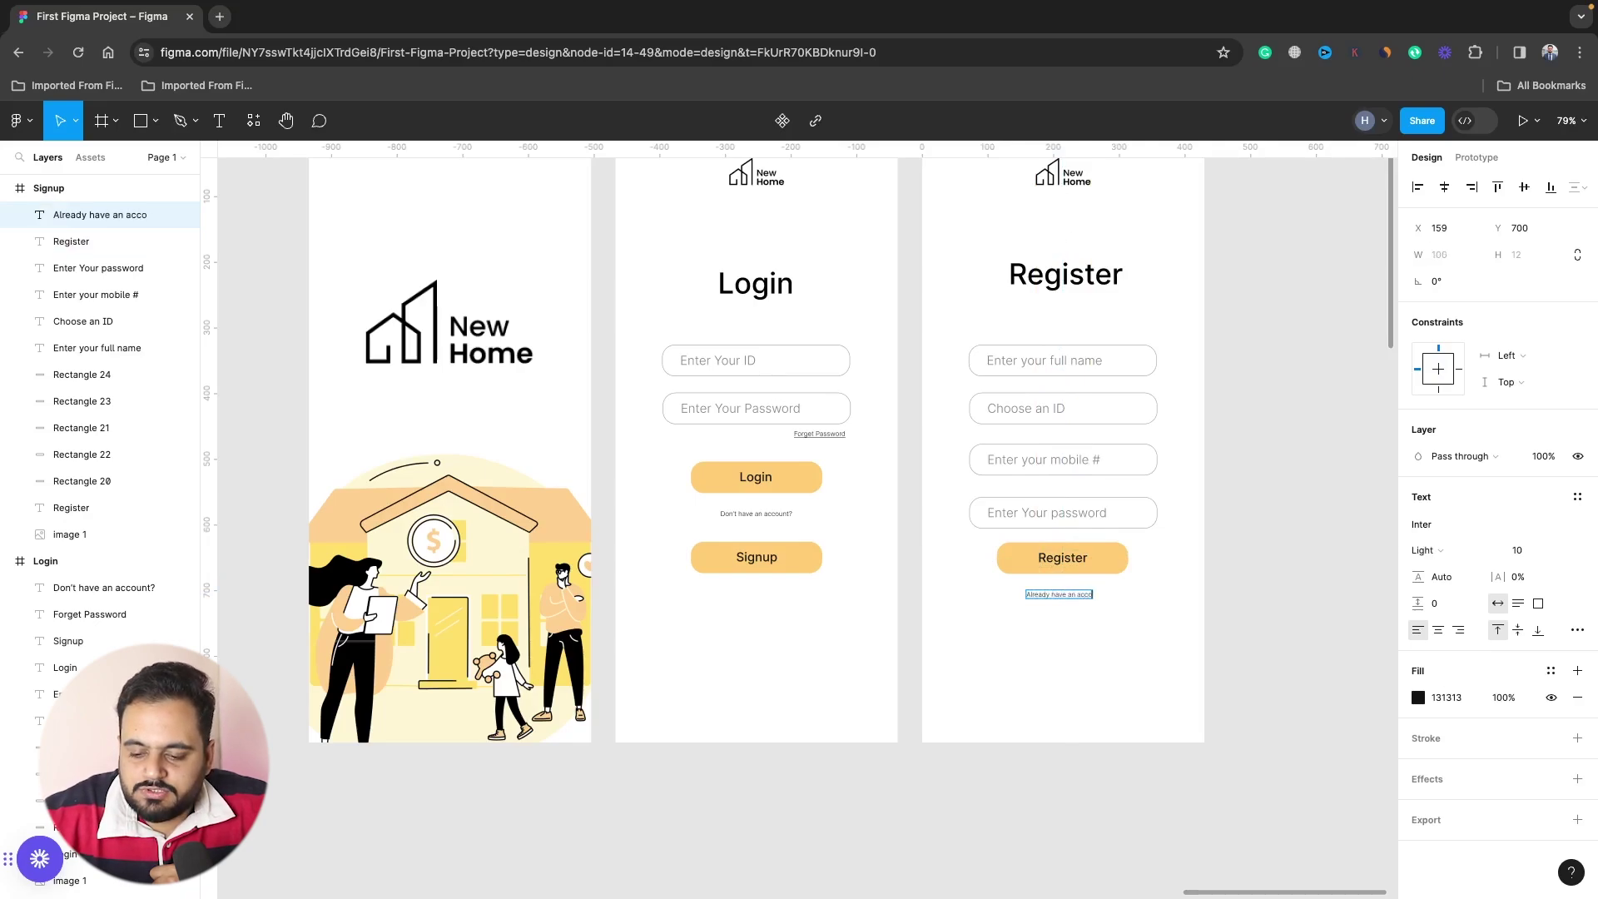
pyautogui.write('unt')
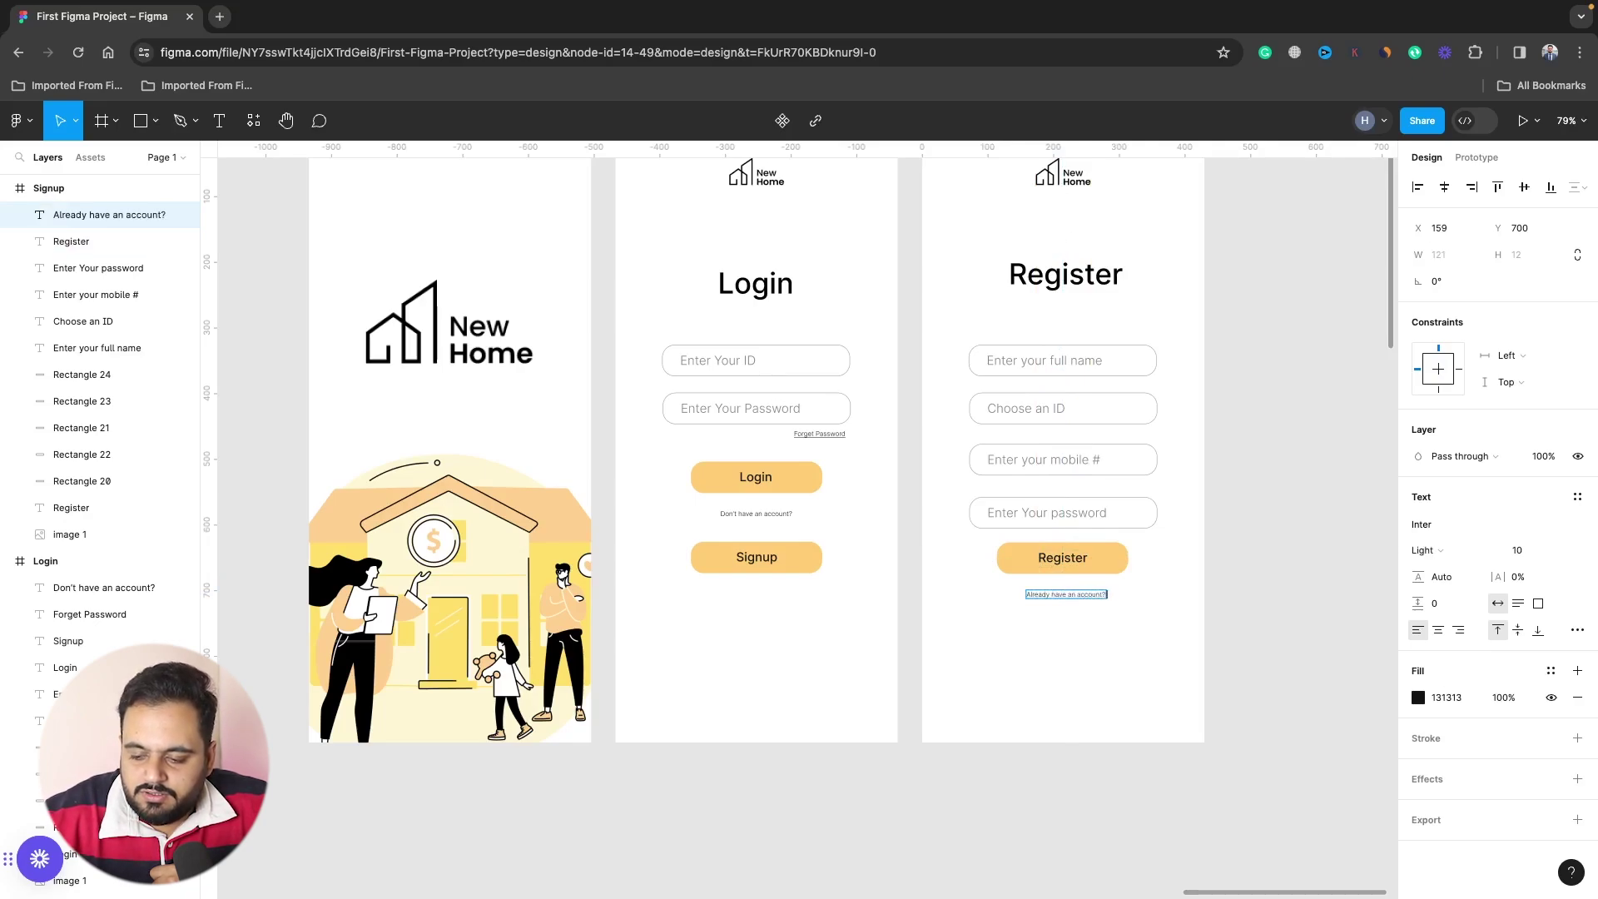
pyautogui.write('in')
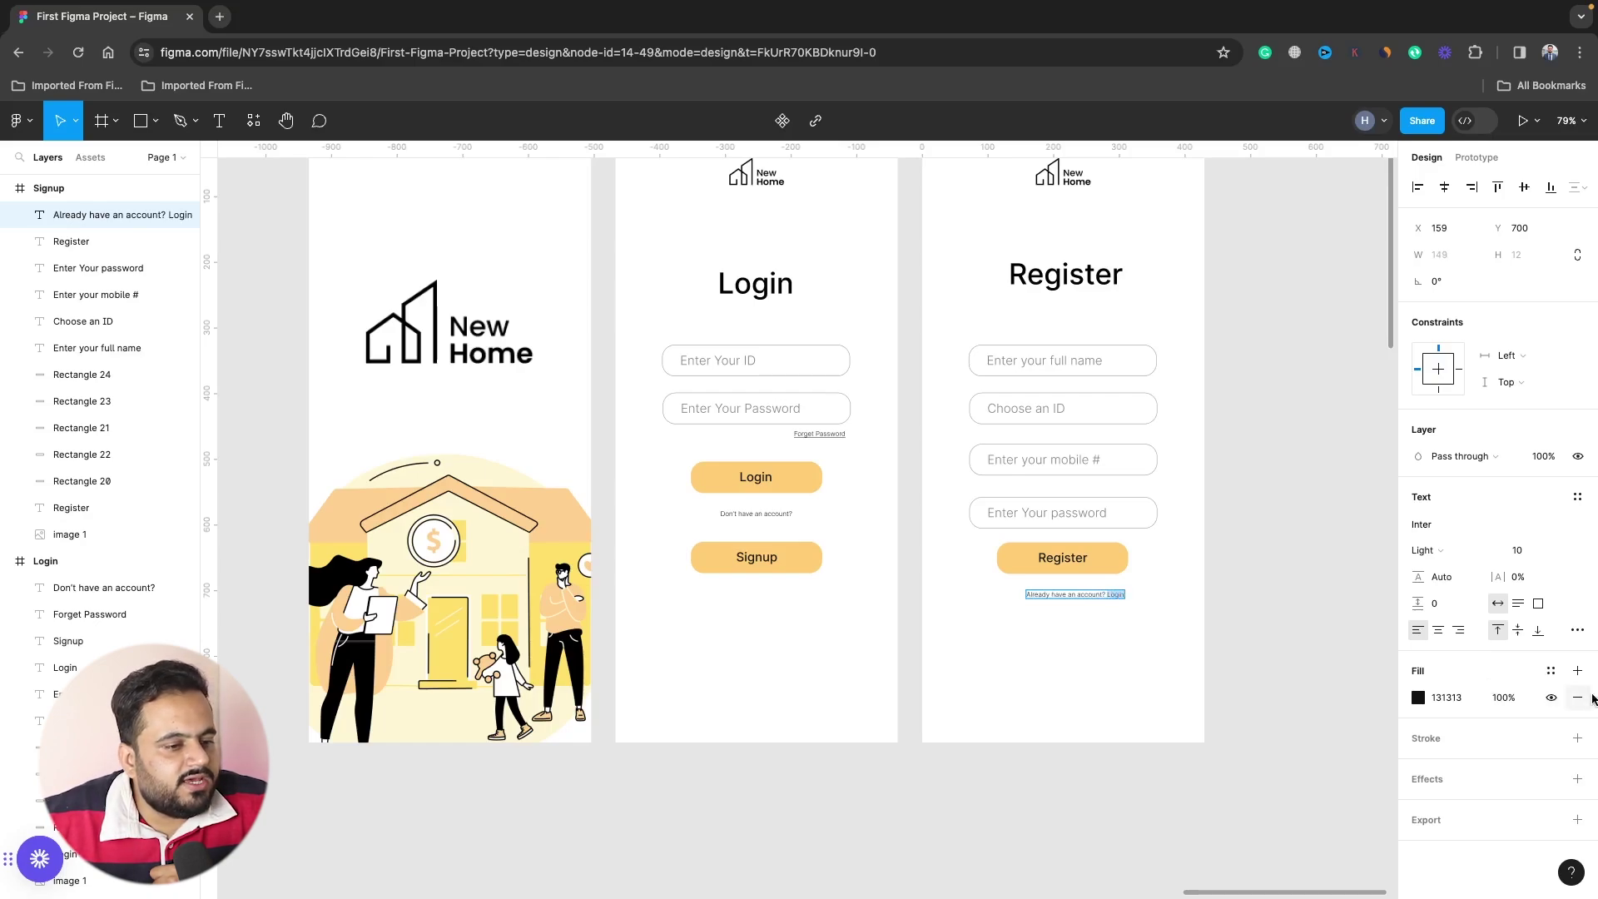
pyautogui.click(1577, 630)
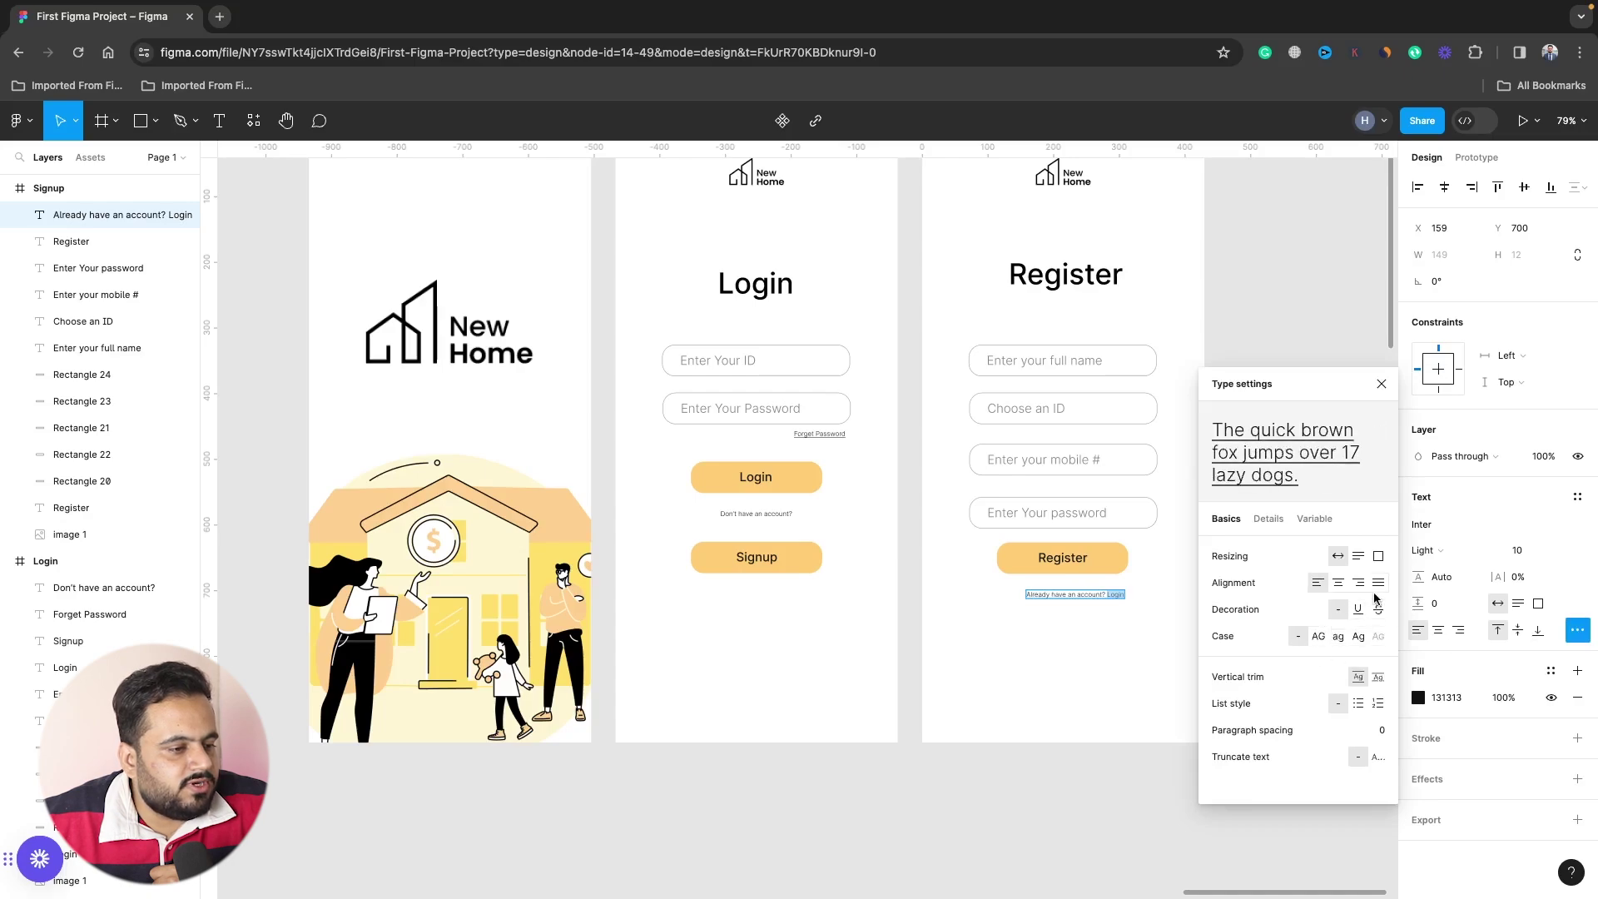
pyautogui.click(1358, 608)
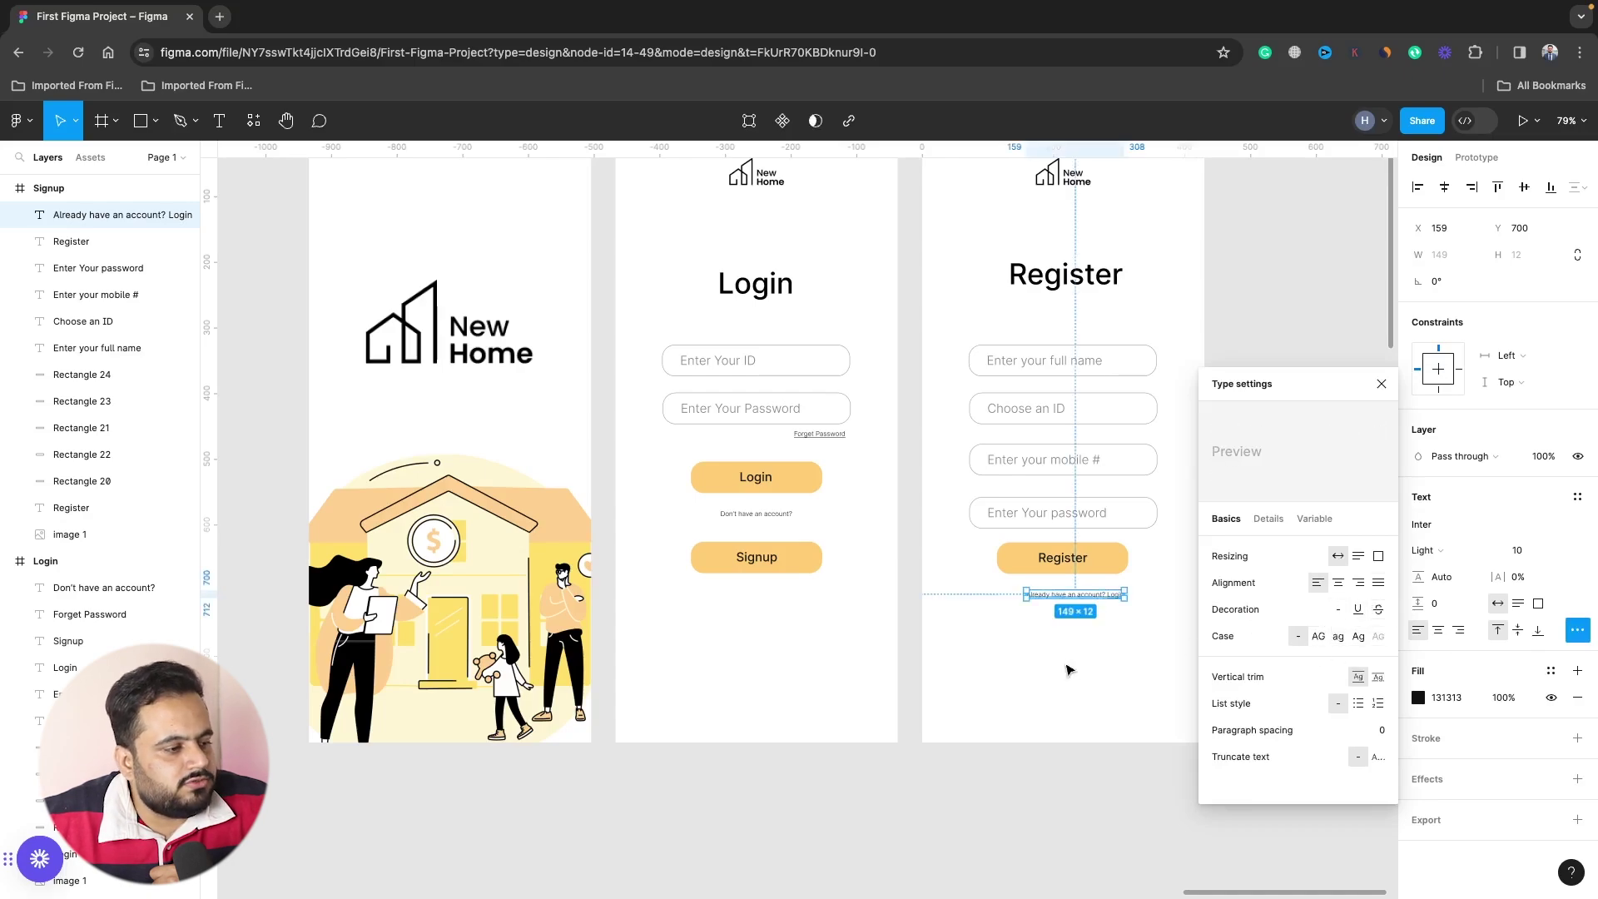
pyautogui.click(1098, 654)
pyautogui.click(1087, 599)
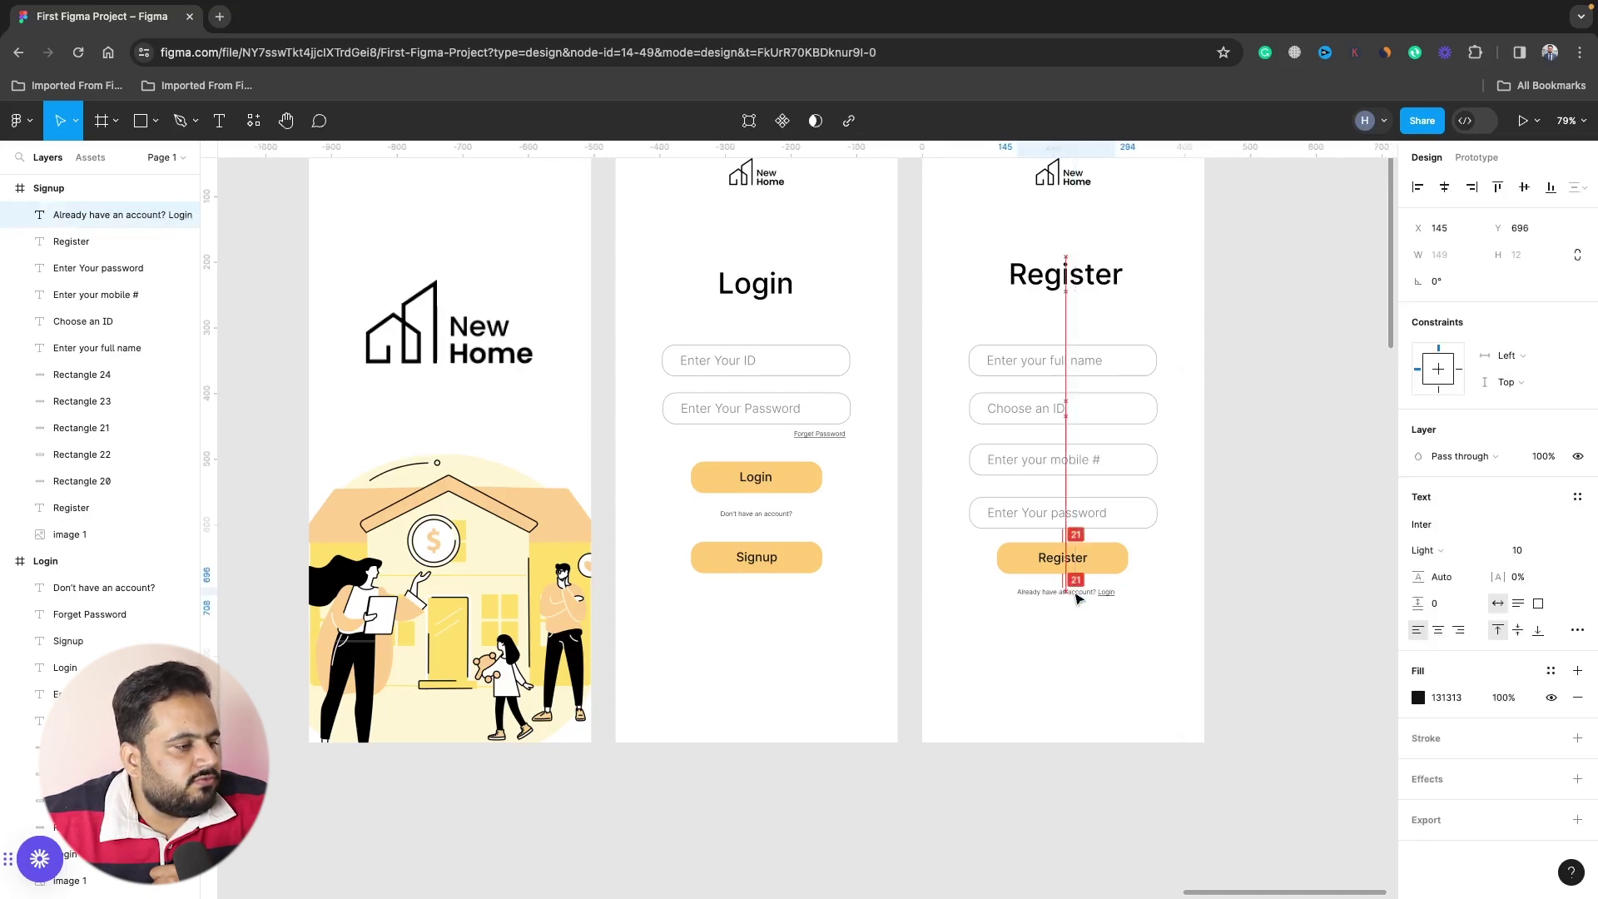
pyautogui.moveTo(1087, 600); pyautogui.dragTo(1074, 597)
pyautogui.scroll(3, 1074, 596)
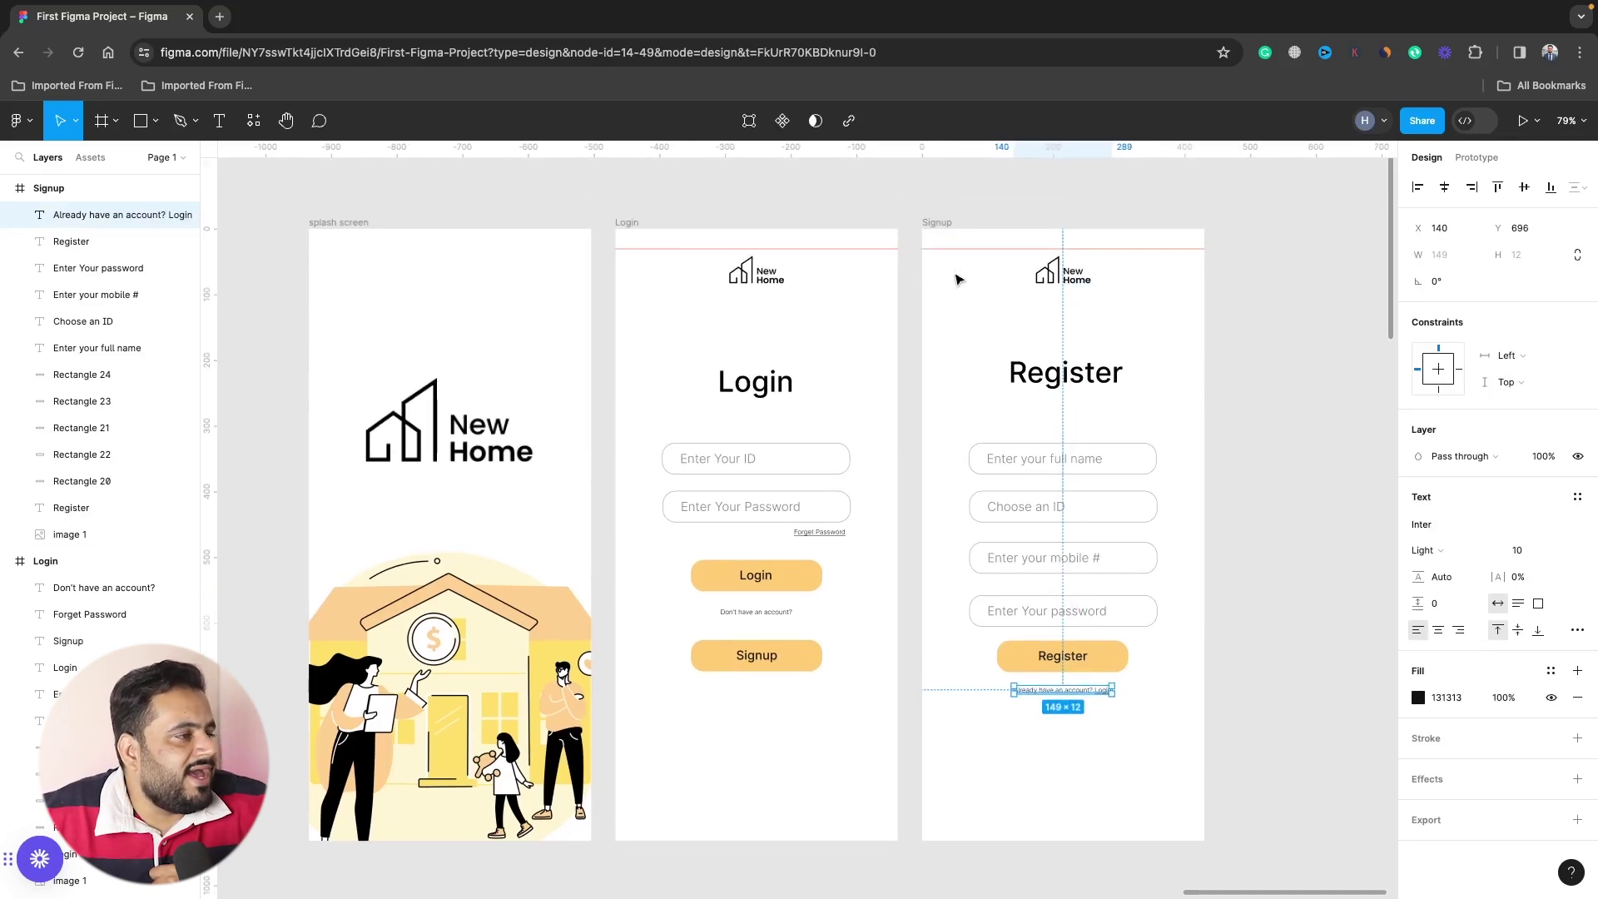
# Insert a black 'back' arrow icon using the Icons8 plugin.
pyautogui.click(253, 121)
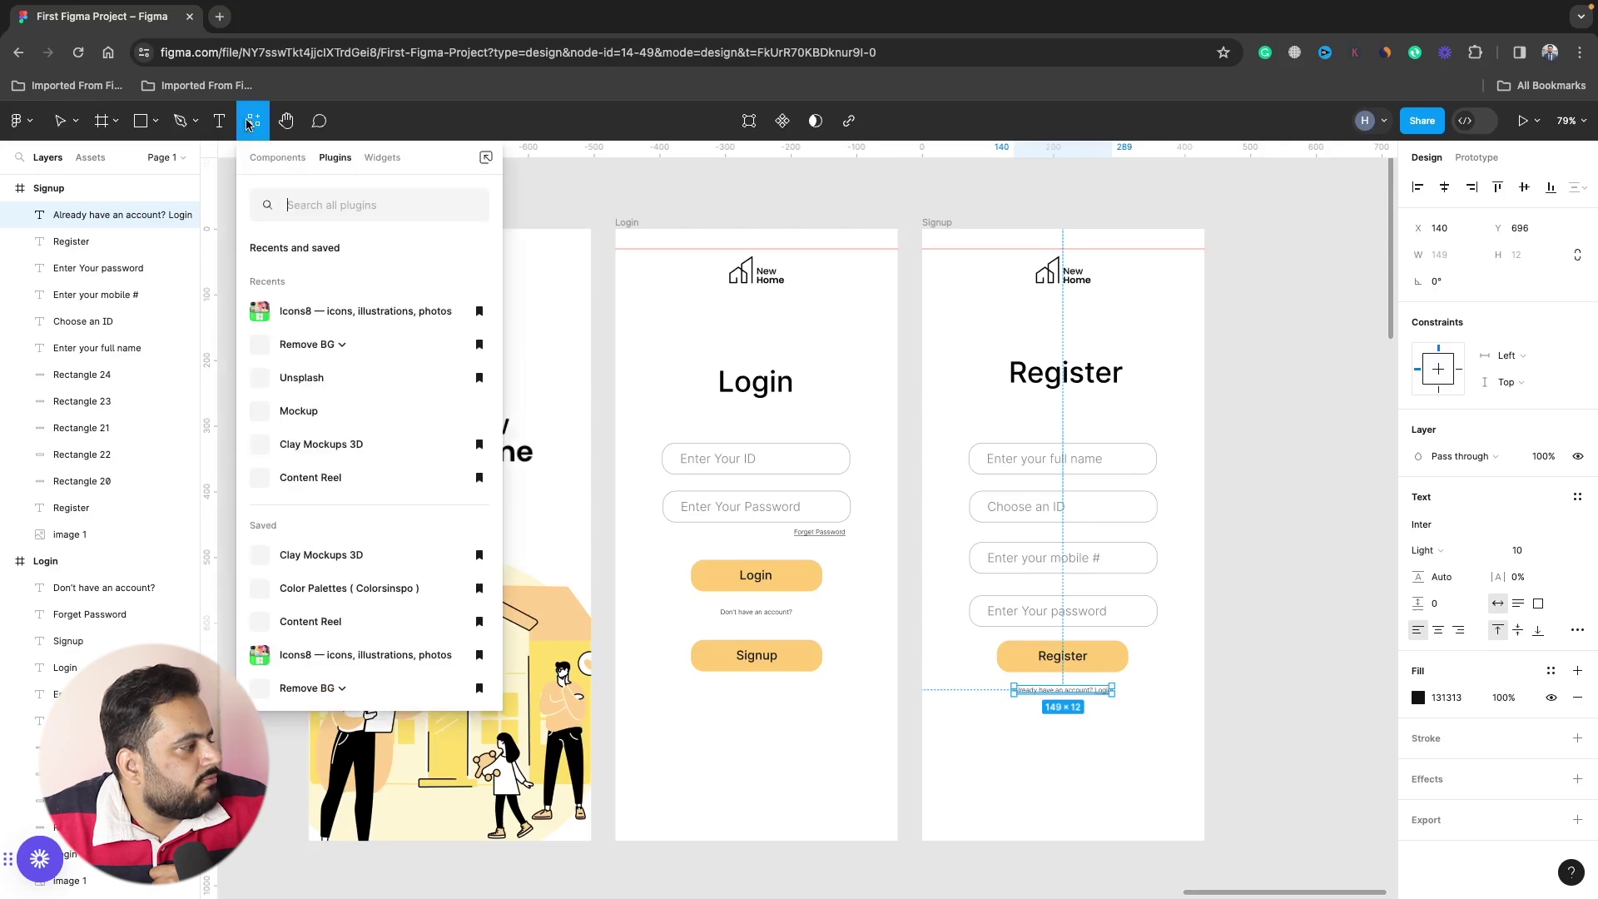
pyautogui.click(333, 317)
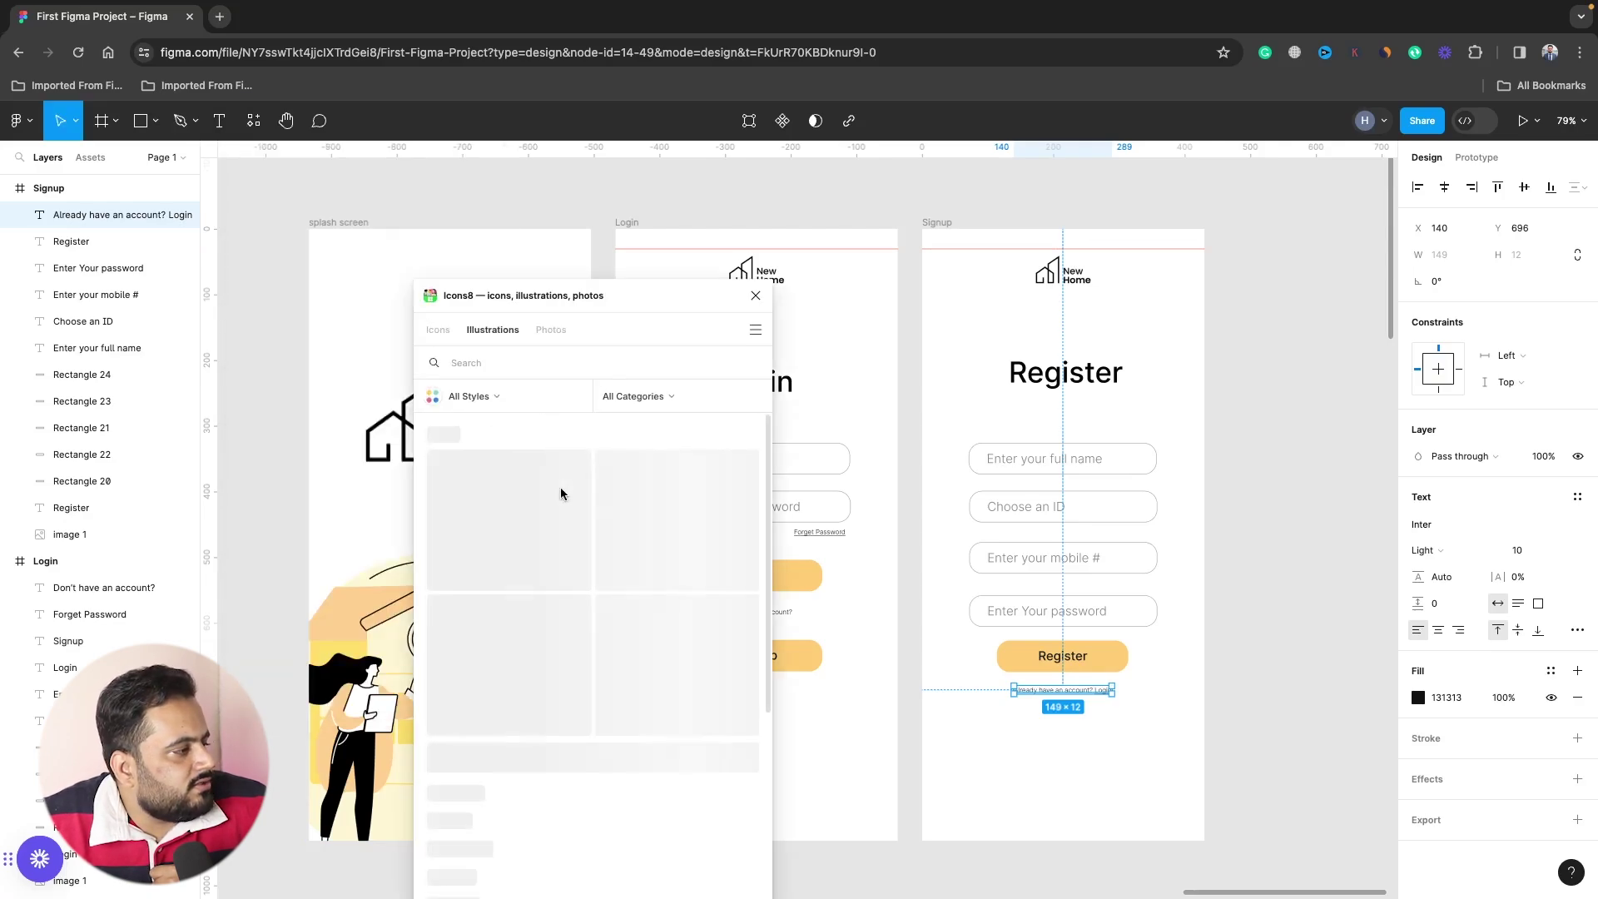
pyautogui.click(437, 329)
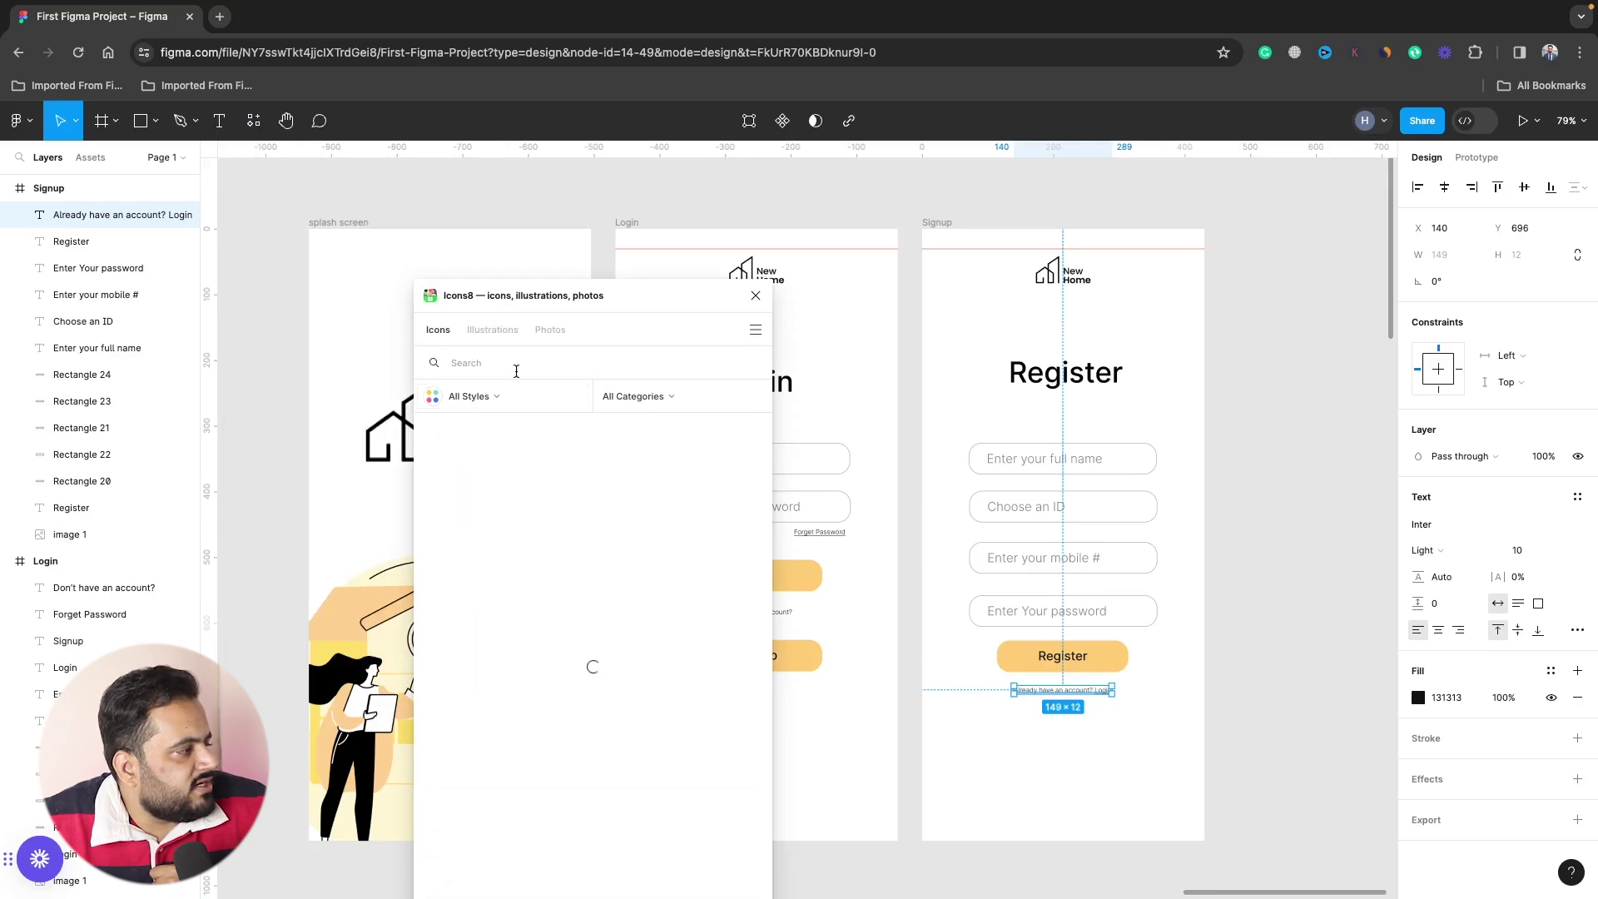
pyautogui.write('ba')
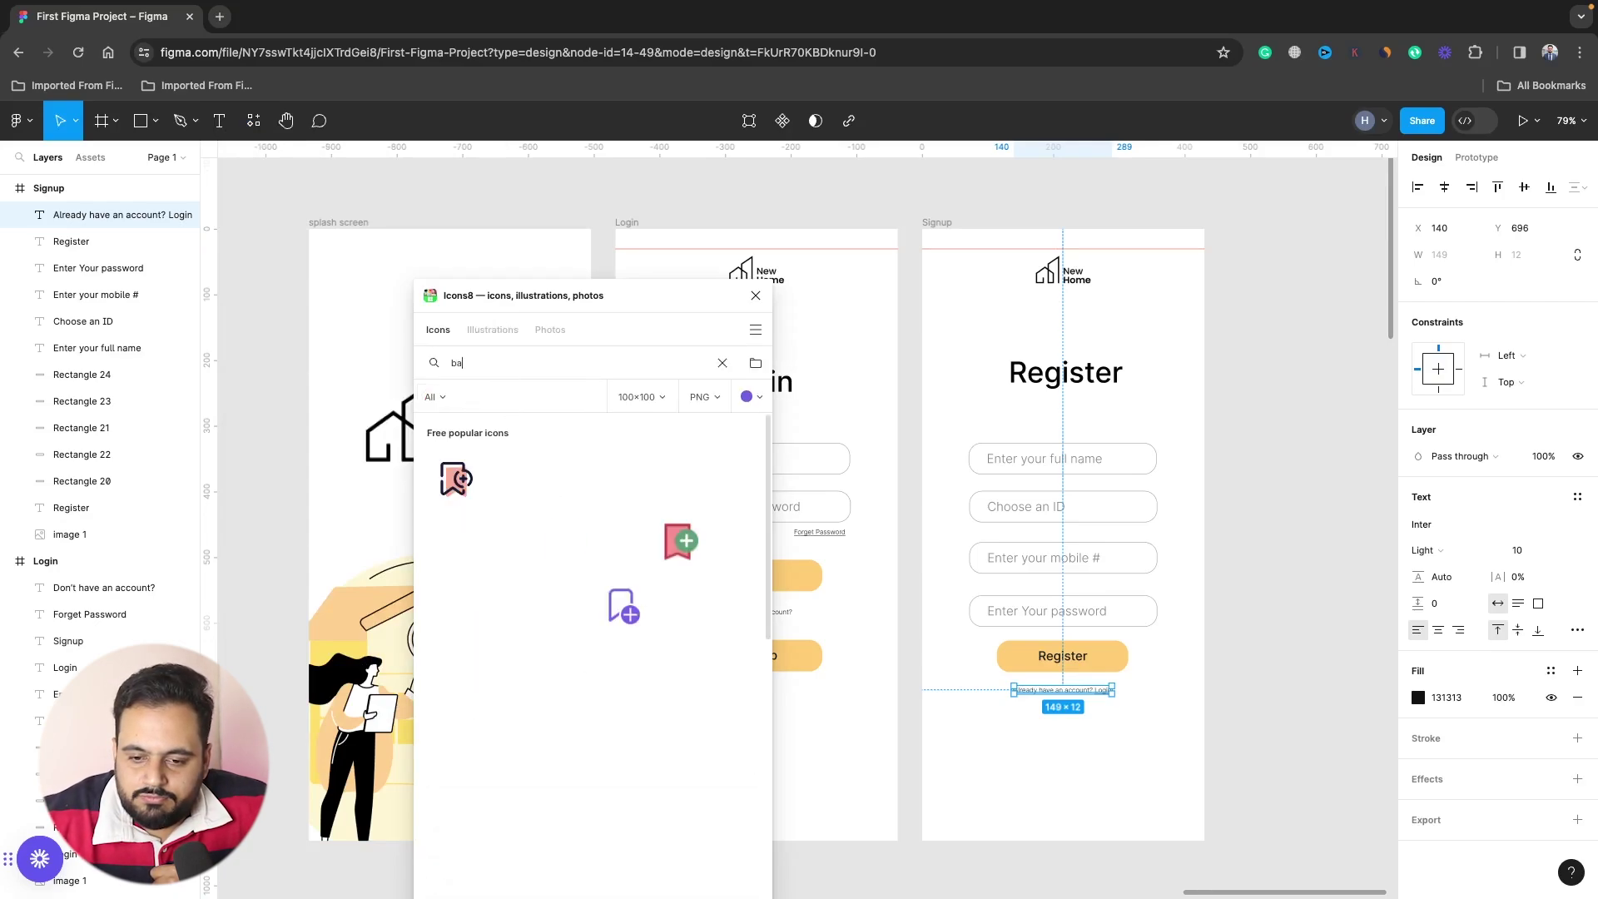
pyautogui.write('ck')
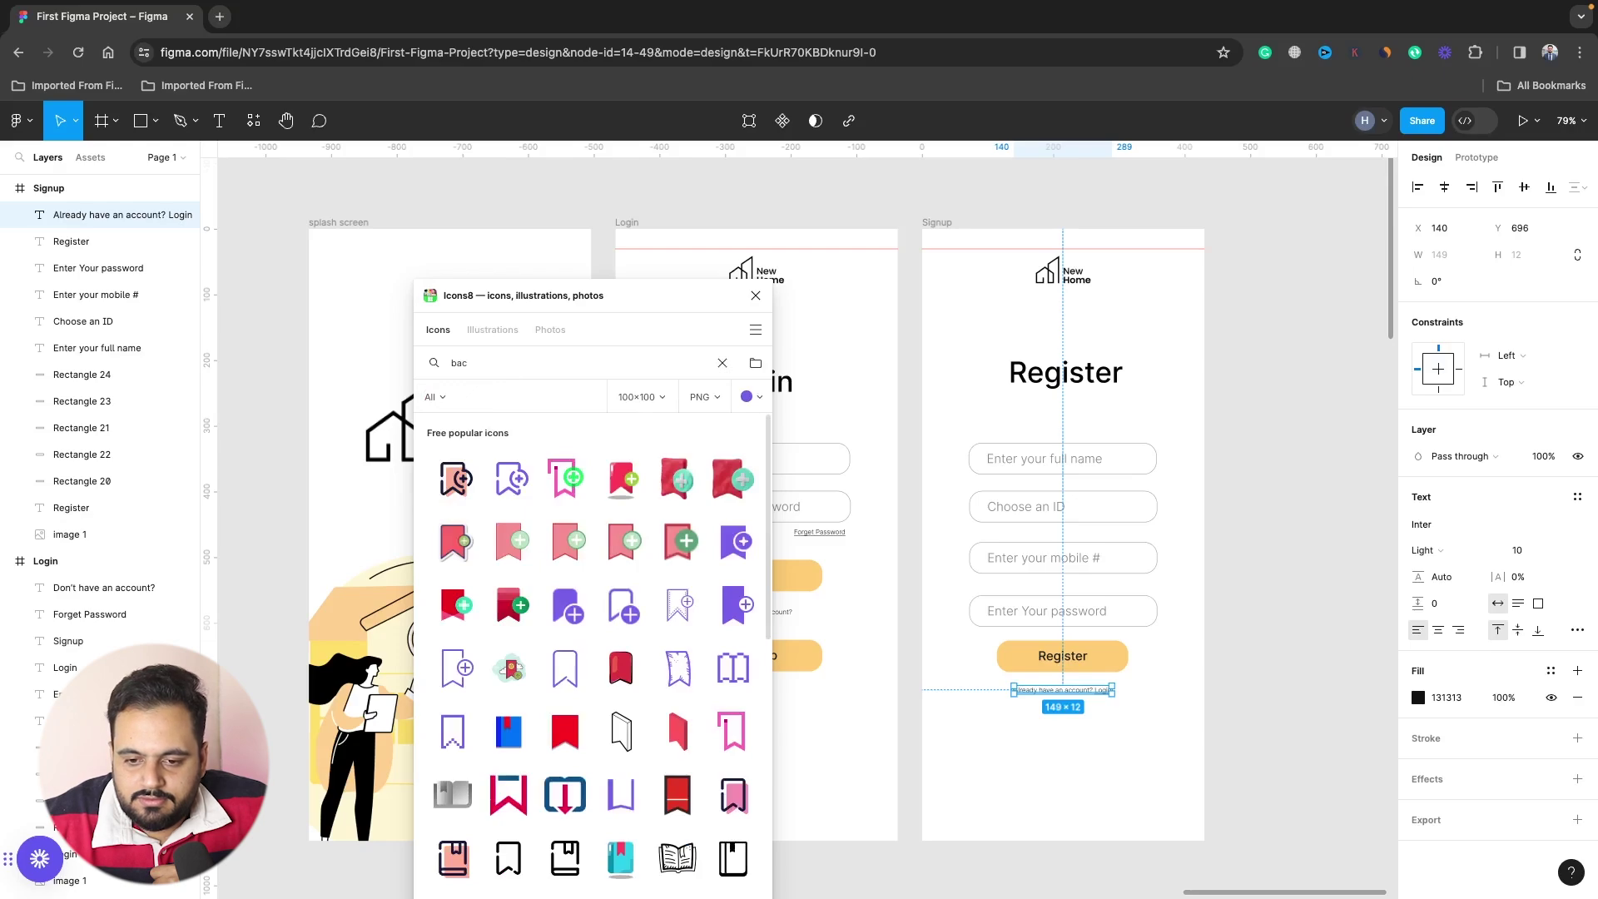
pyautogui.click(752, 397)
pyautogui.click(589, 456)
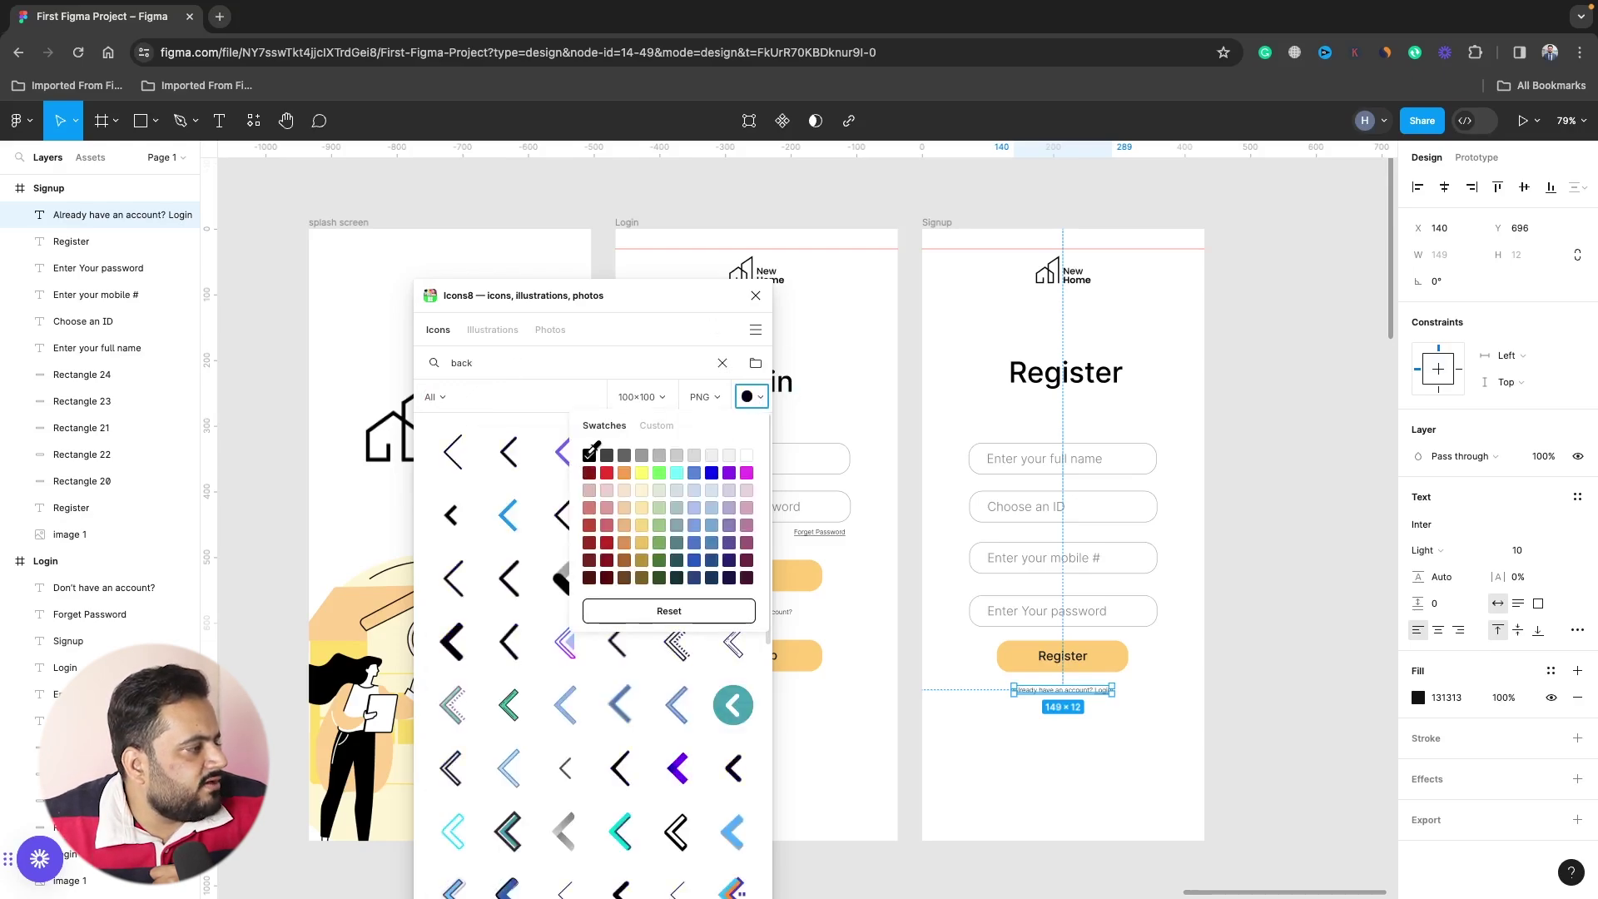
pyautogui.click(523, 421)
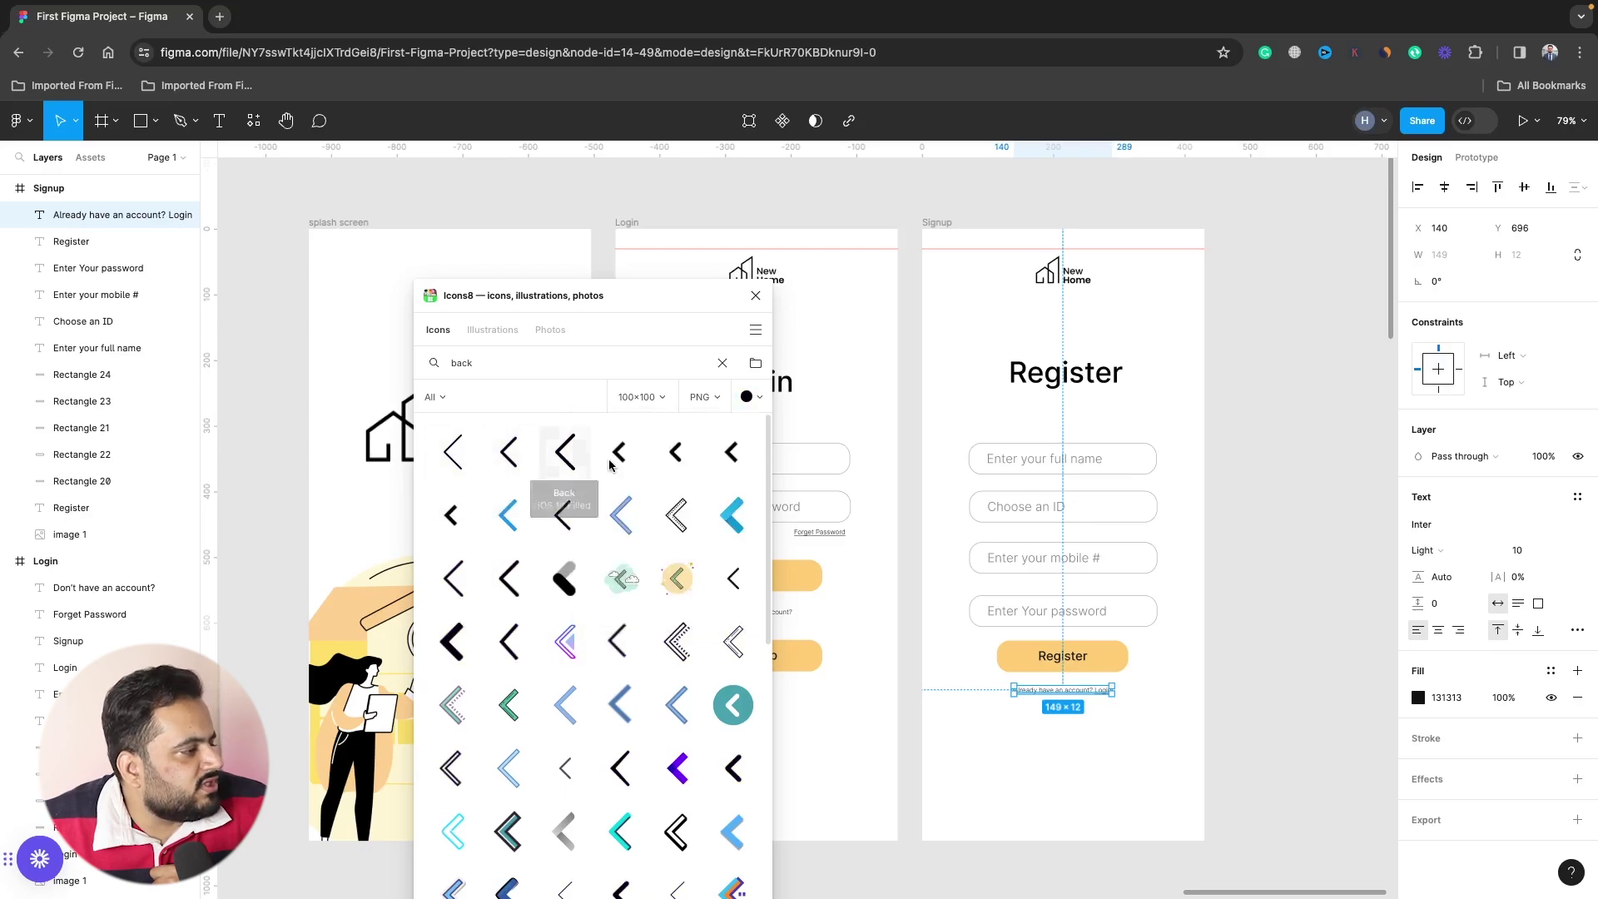
pyautogui.click(680, 450)
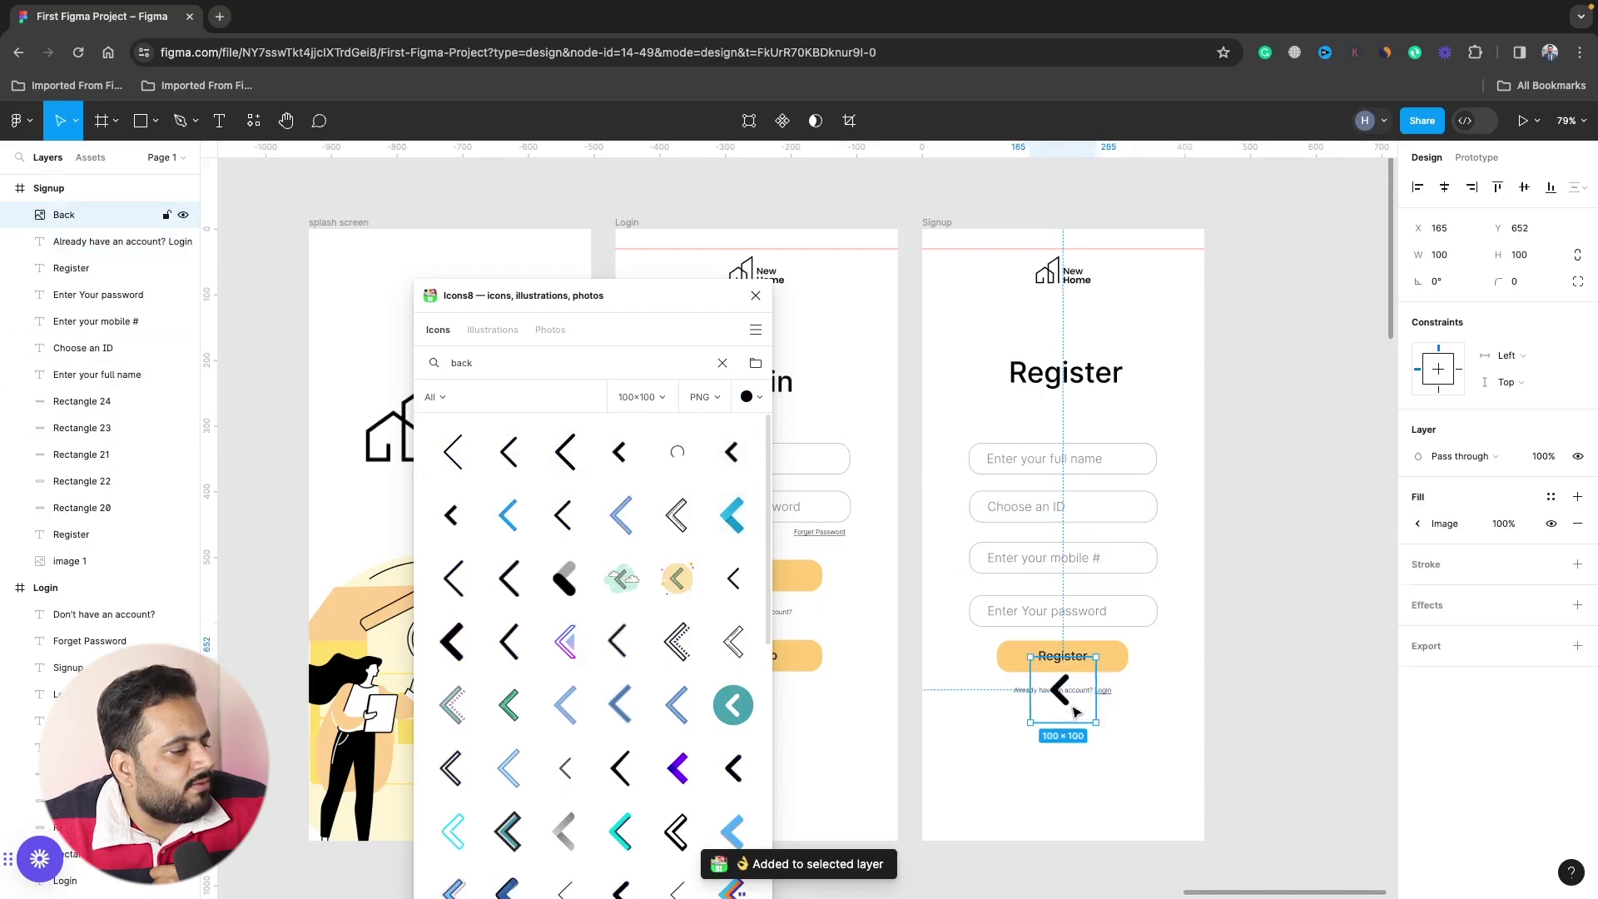
# Place the back arrow in the Register screen's top-left corner.
pyautogui.moveTo(1070, 698)
pyautogui.mouseDown()
pyautogui.moveTo(959, 353)
pyautogui.moveTo(966, 287)
pyautogui.moveTo(944, 262)
pyautogui.mouseUp()
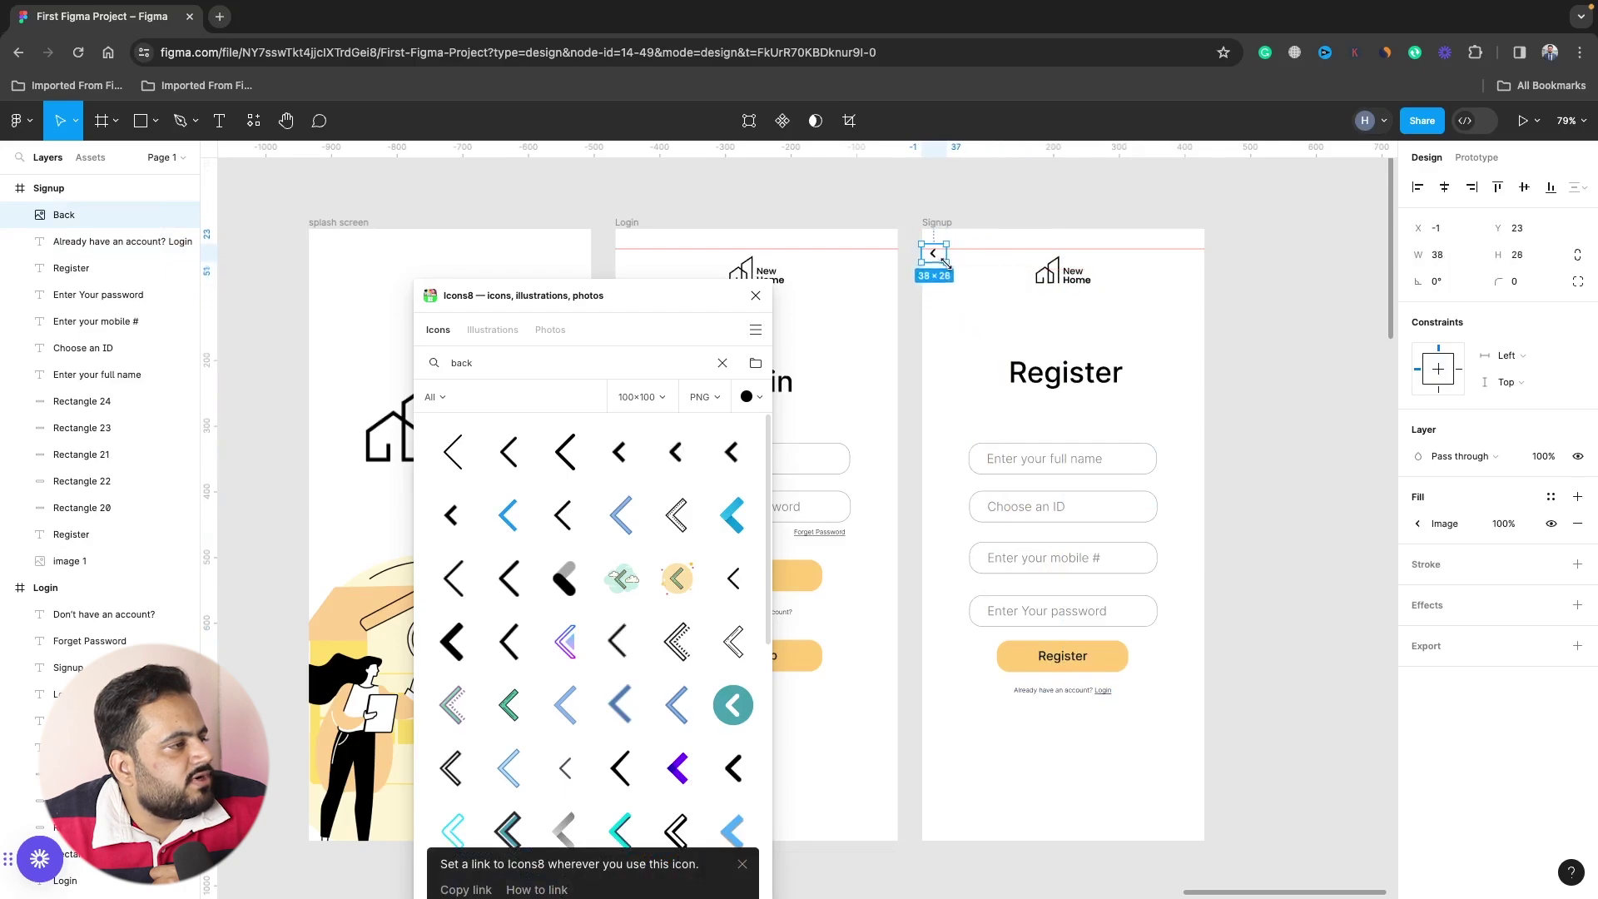
pyautogui.click(966, 296)
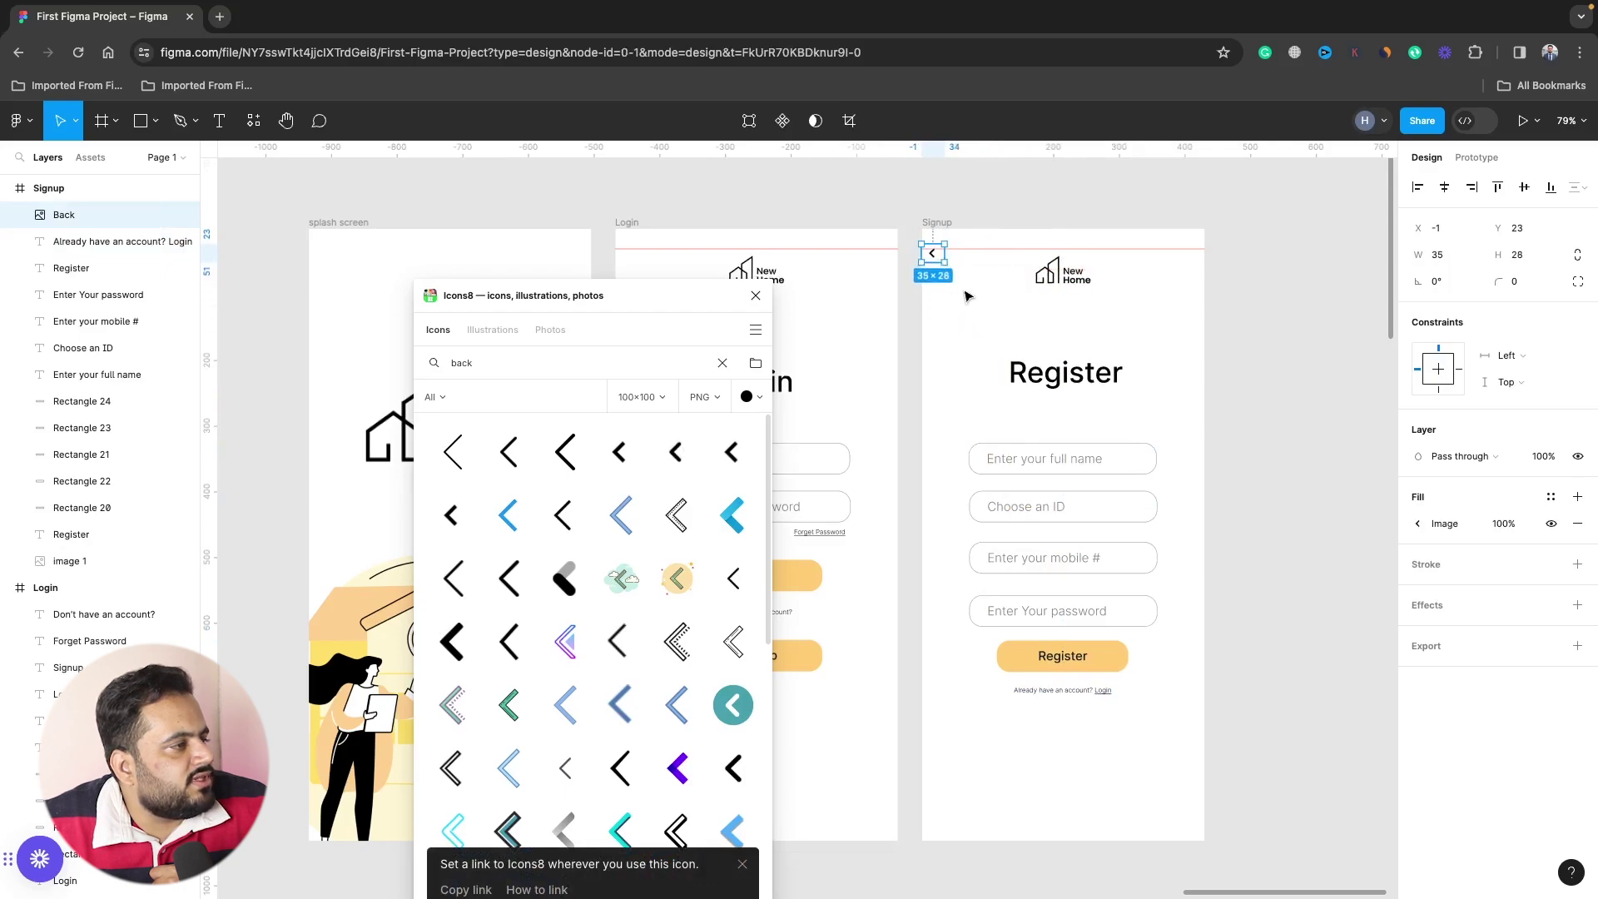
pyautogui.moveTo(935, 263); pyautogui.dragTo(938, 275)
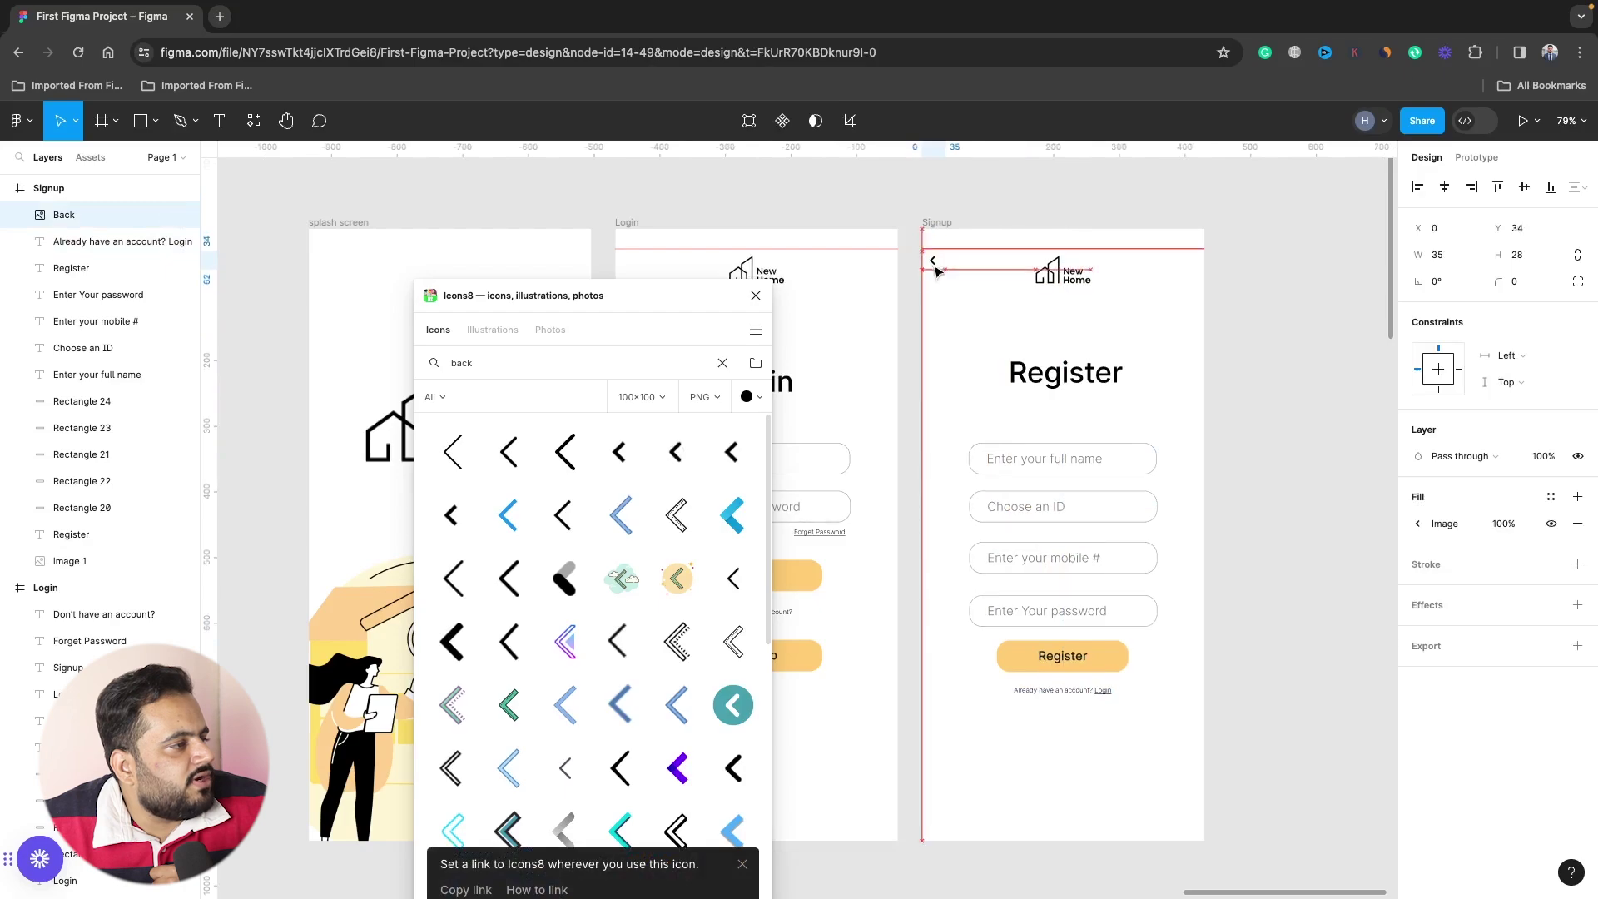
pyautogui.click(975, 301)
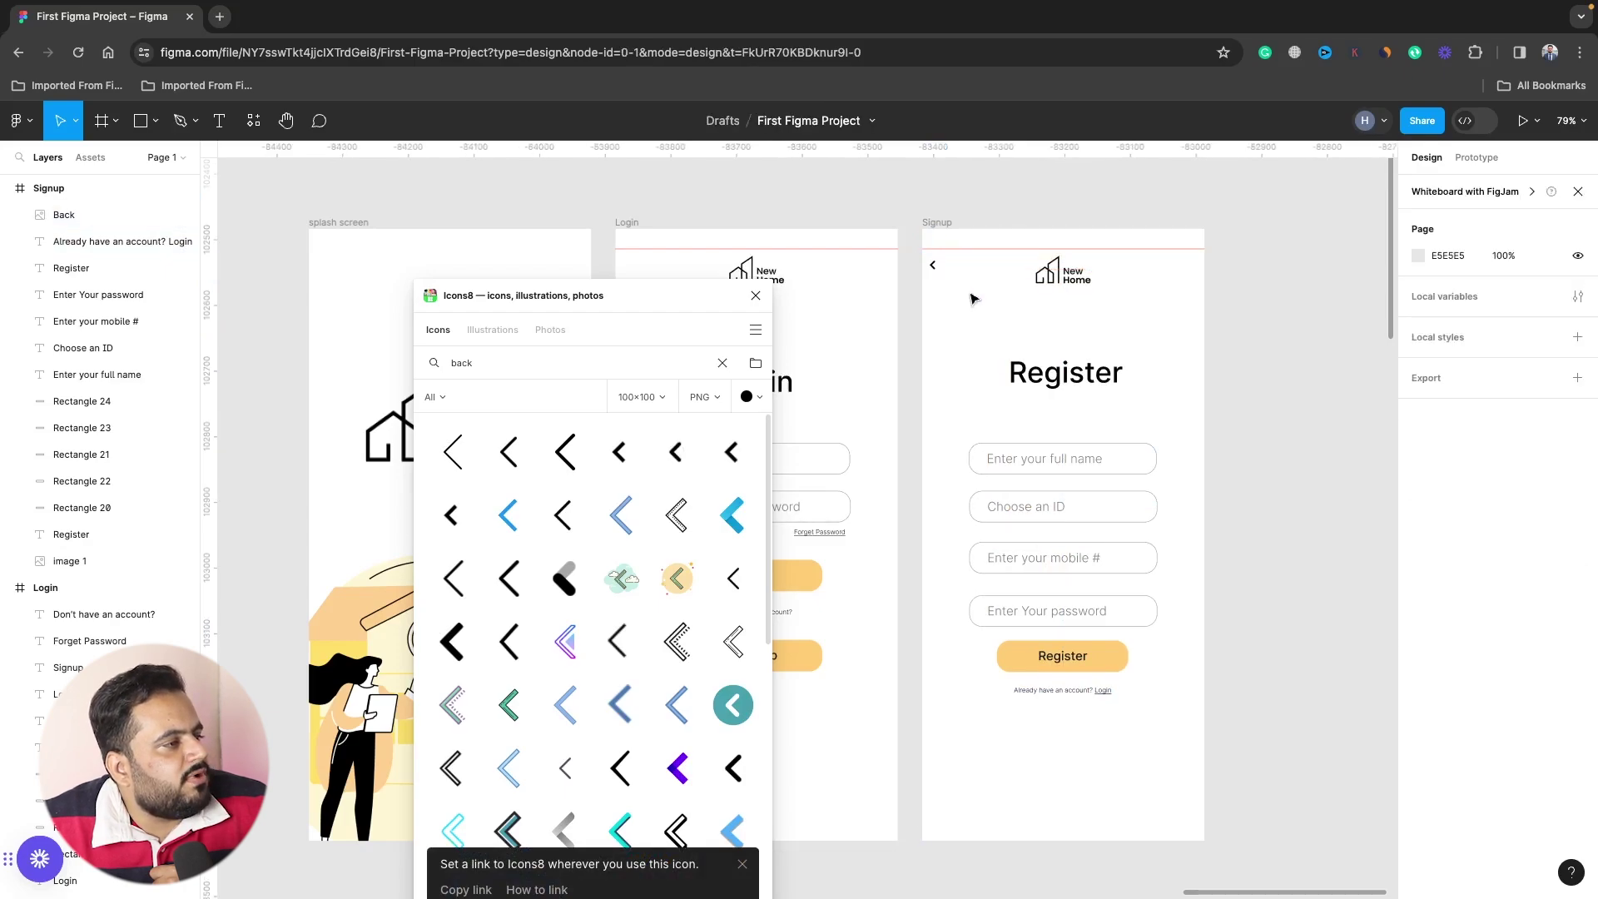
pyautogui.click(756, 295)
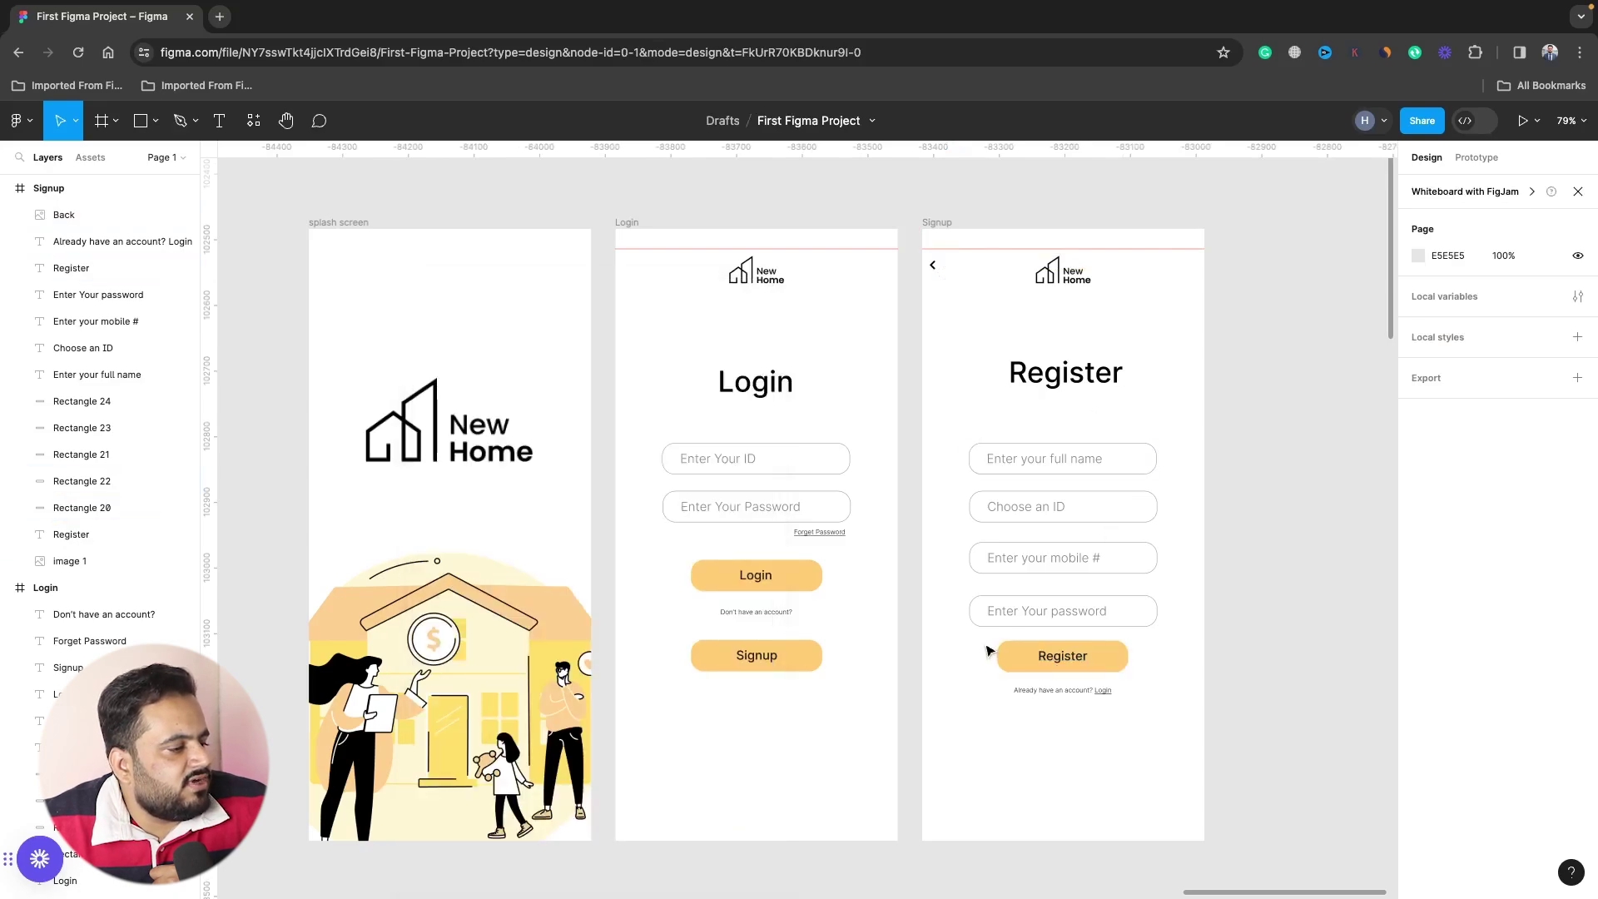
# Shift the Register button and login prompt lower on the screen.
pyautogui.moveTo(988, 649)
pyautogui.mouseDown()
pyautogui.moveTo(1130, 696)
pyautogui.moveTo(1109, 679)
pyautogui.mouseUp()
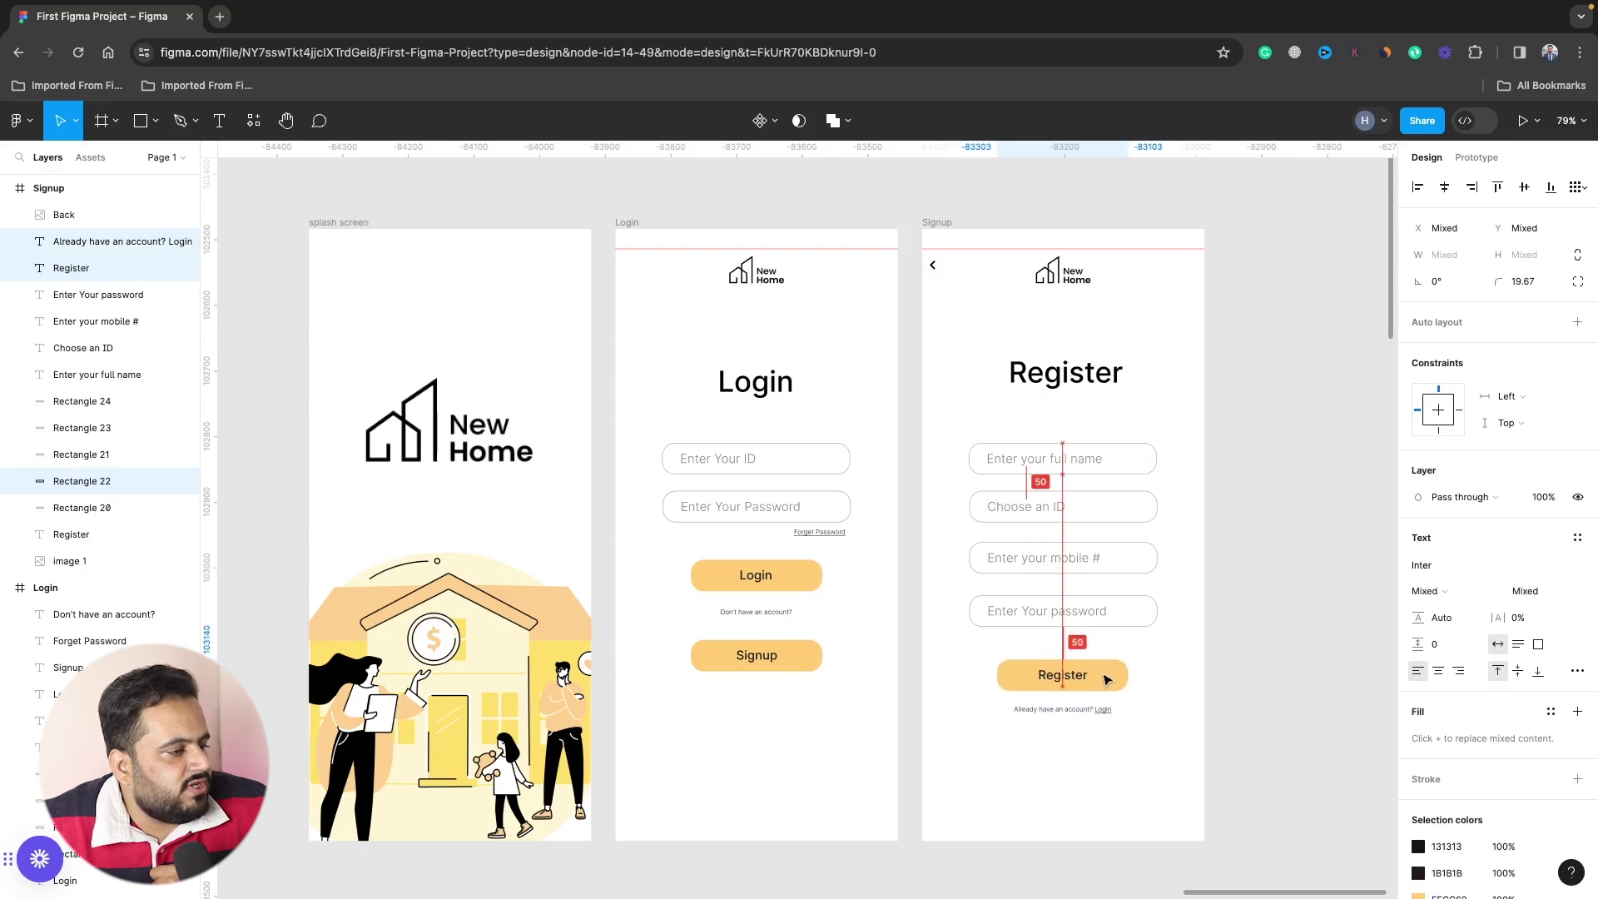
pyautogui.click(1145, 684)
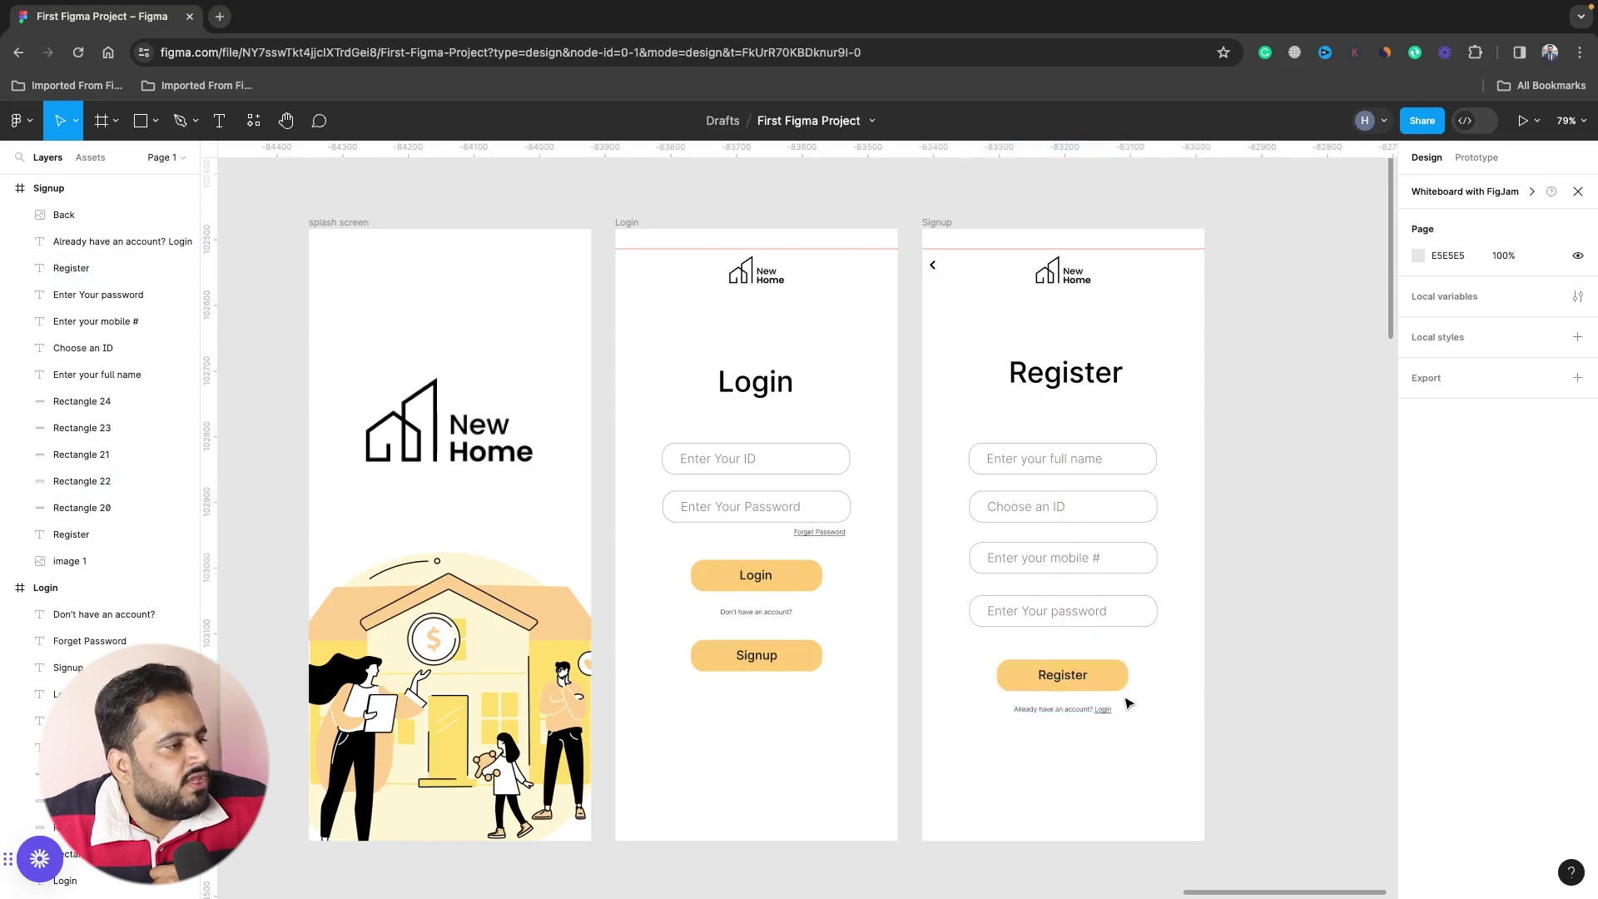
pyautogui.scroll(-2, 1128, 703)
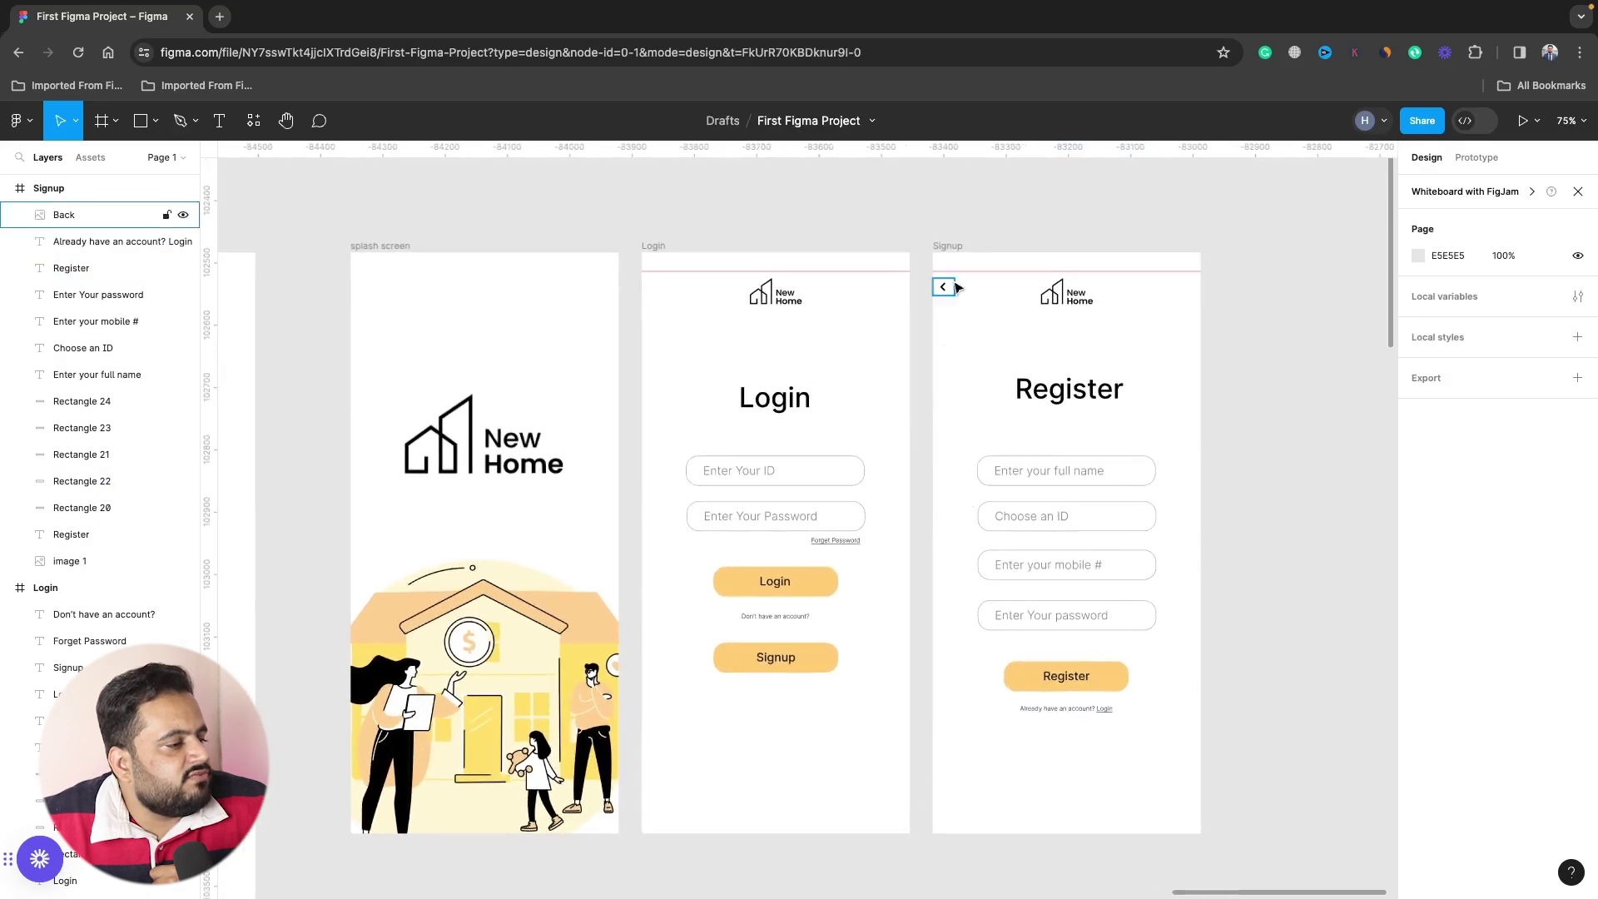
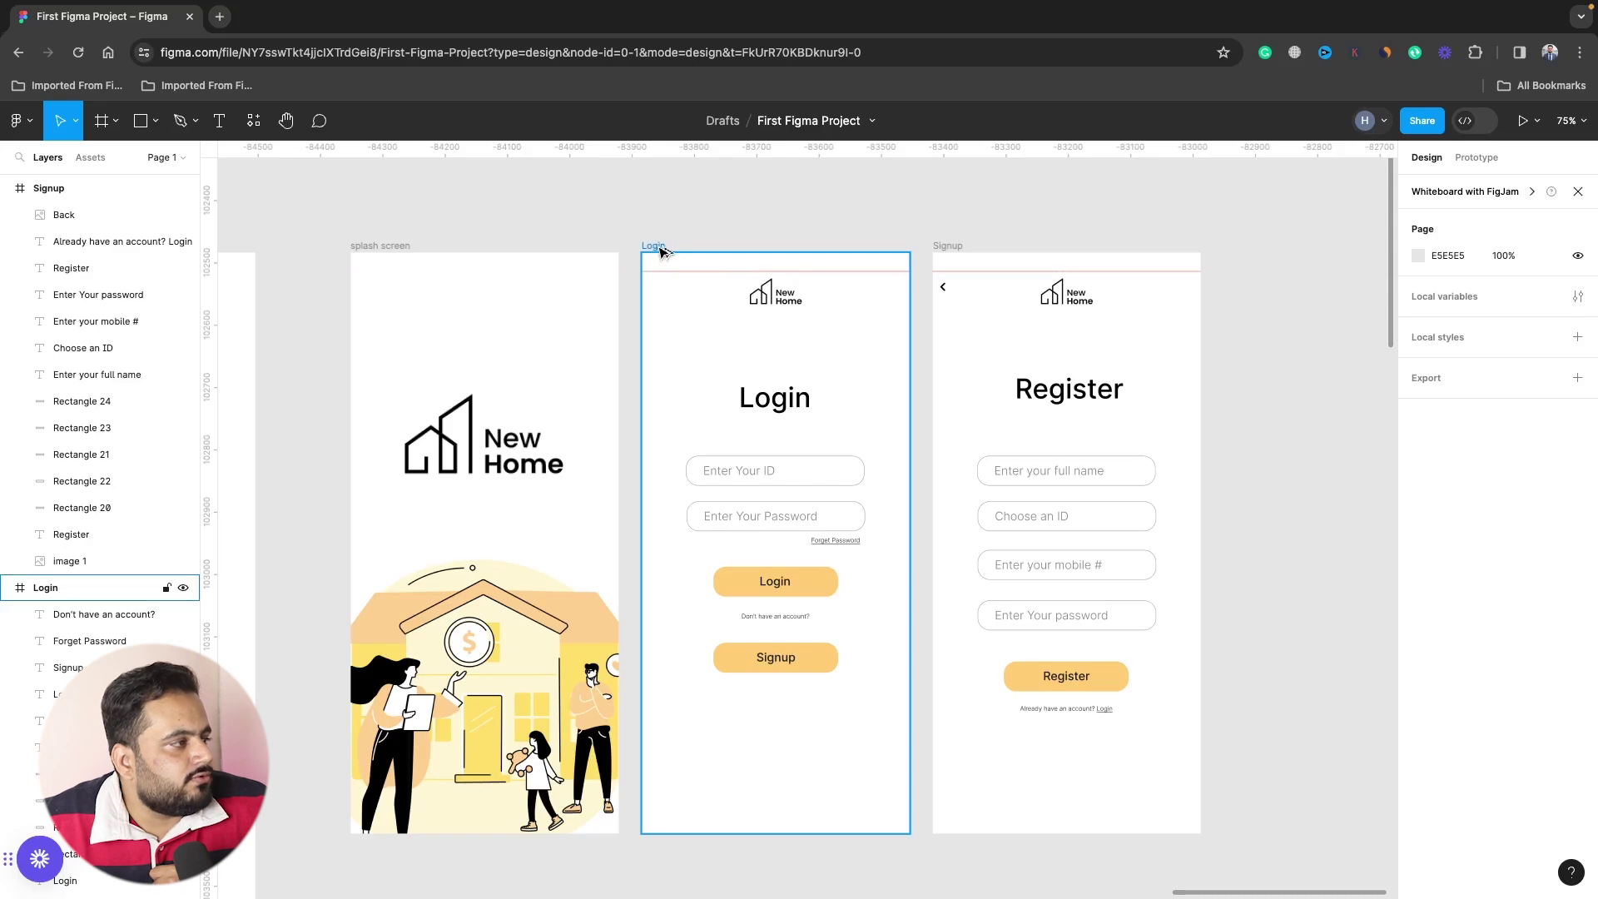
# Alt-drag a copy of the Login frame beside the Register frame, then pan over the wireframe sketches.
pyautogui.keyDown('alt'); pyautogui.moveTo(658, 250); pyautogui.dragTo(1245, 250); pyautogui.keyUp('alt')
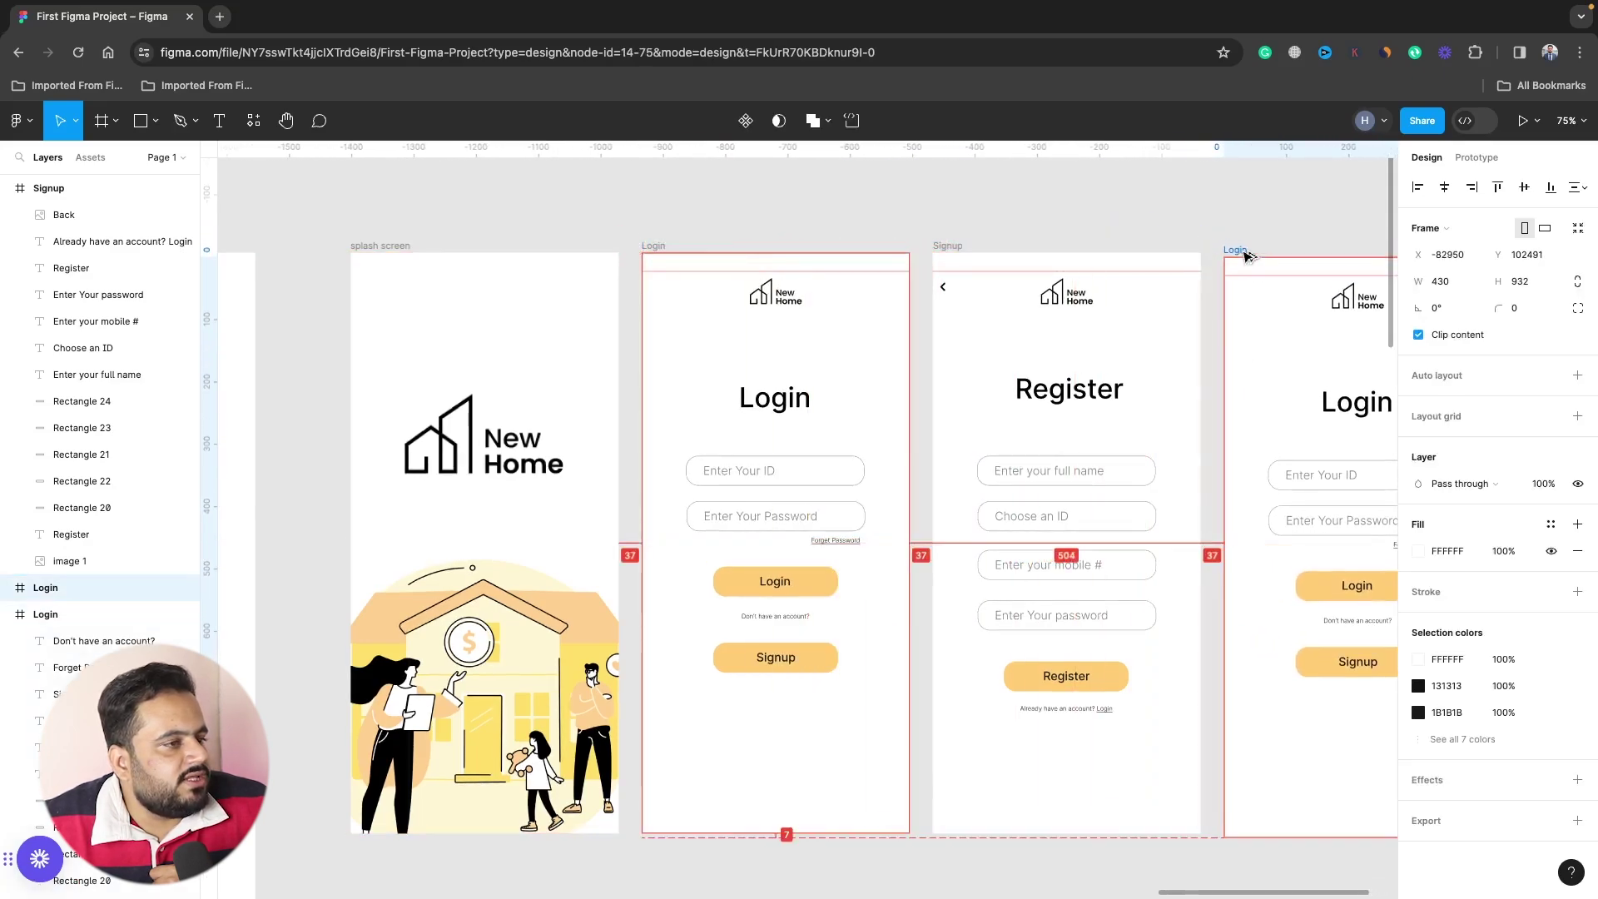
pyautogui.hscroll(-15, 1245, 252)
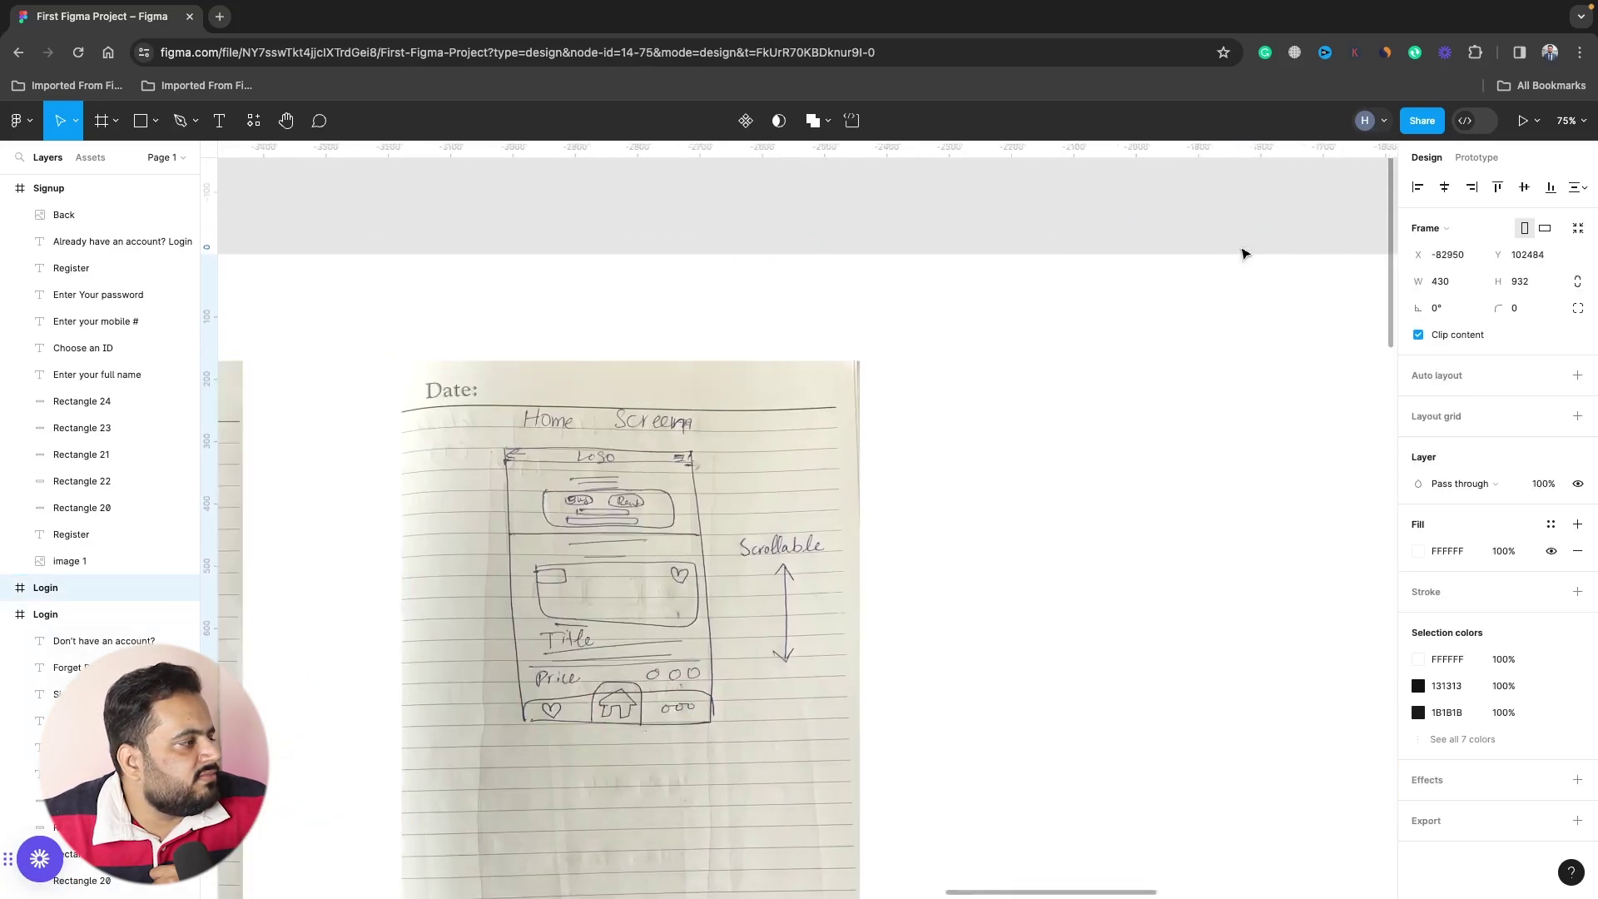
pyautogui.hscroll(-5, 1245, 252)
pyautogui.hscroll(-6, 1244, 253)
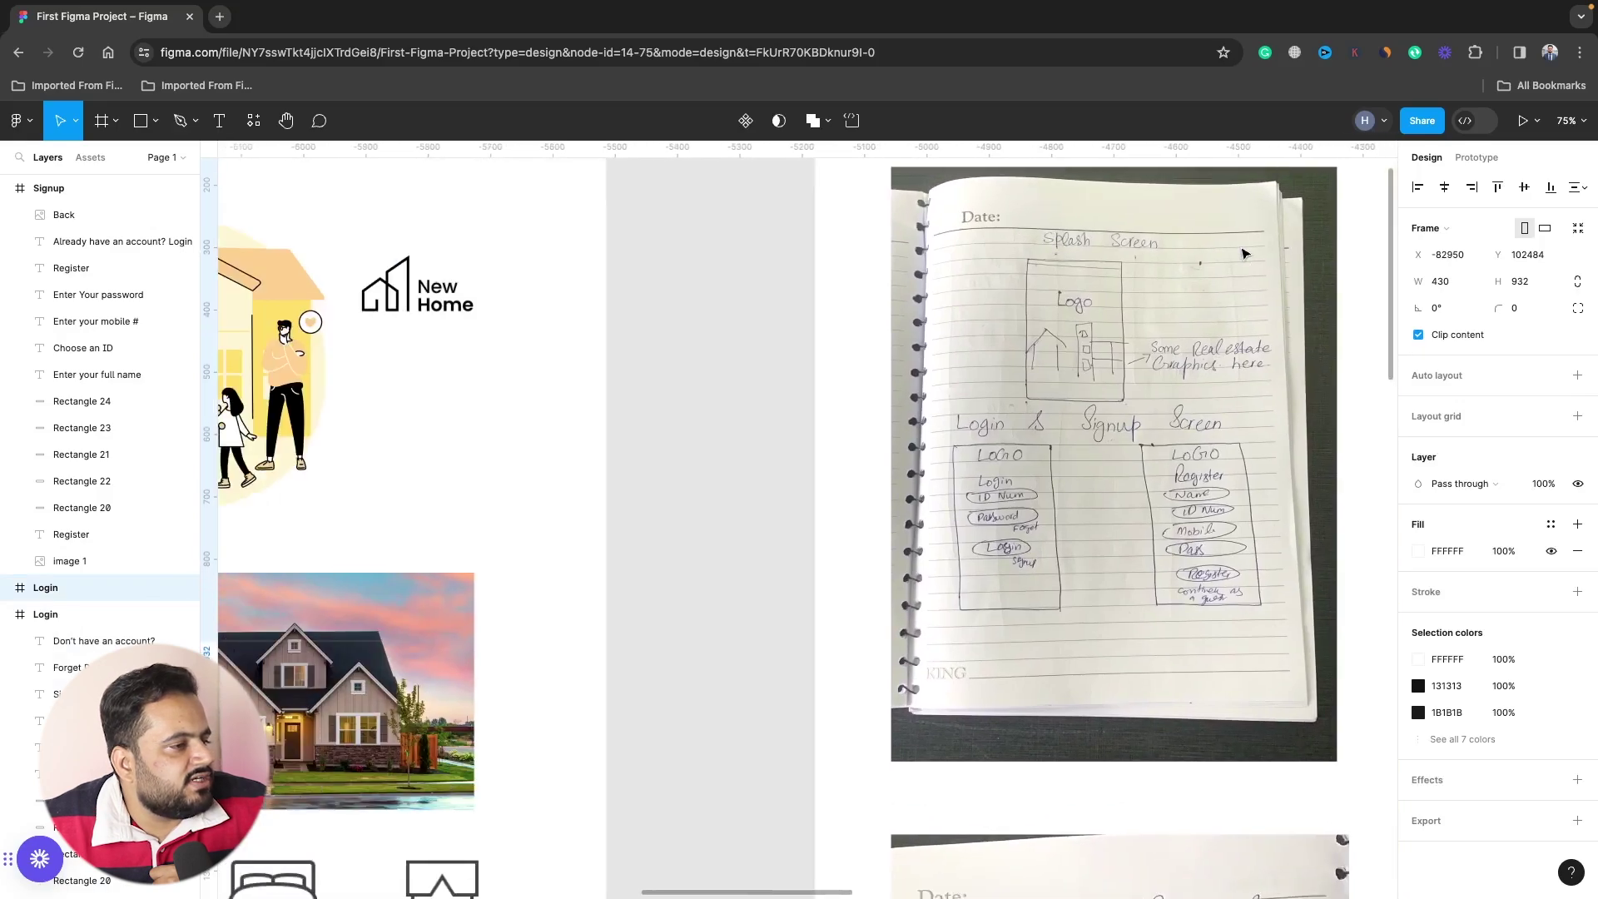
pyautogui.scroll(-5, 1232, 279)
pyautogui.scroll(-1, 1220, 333)
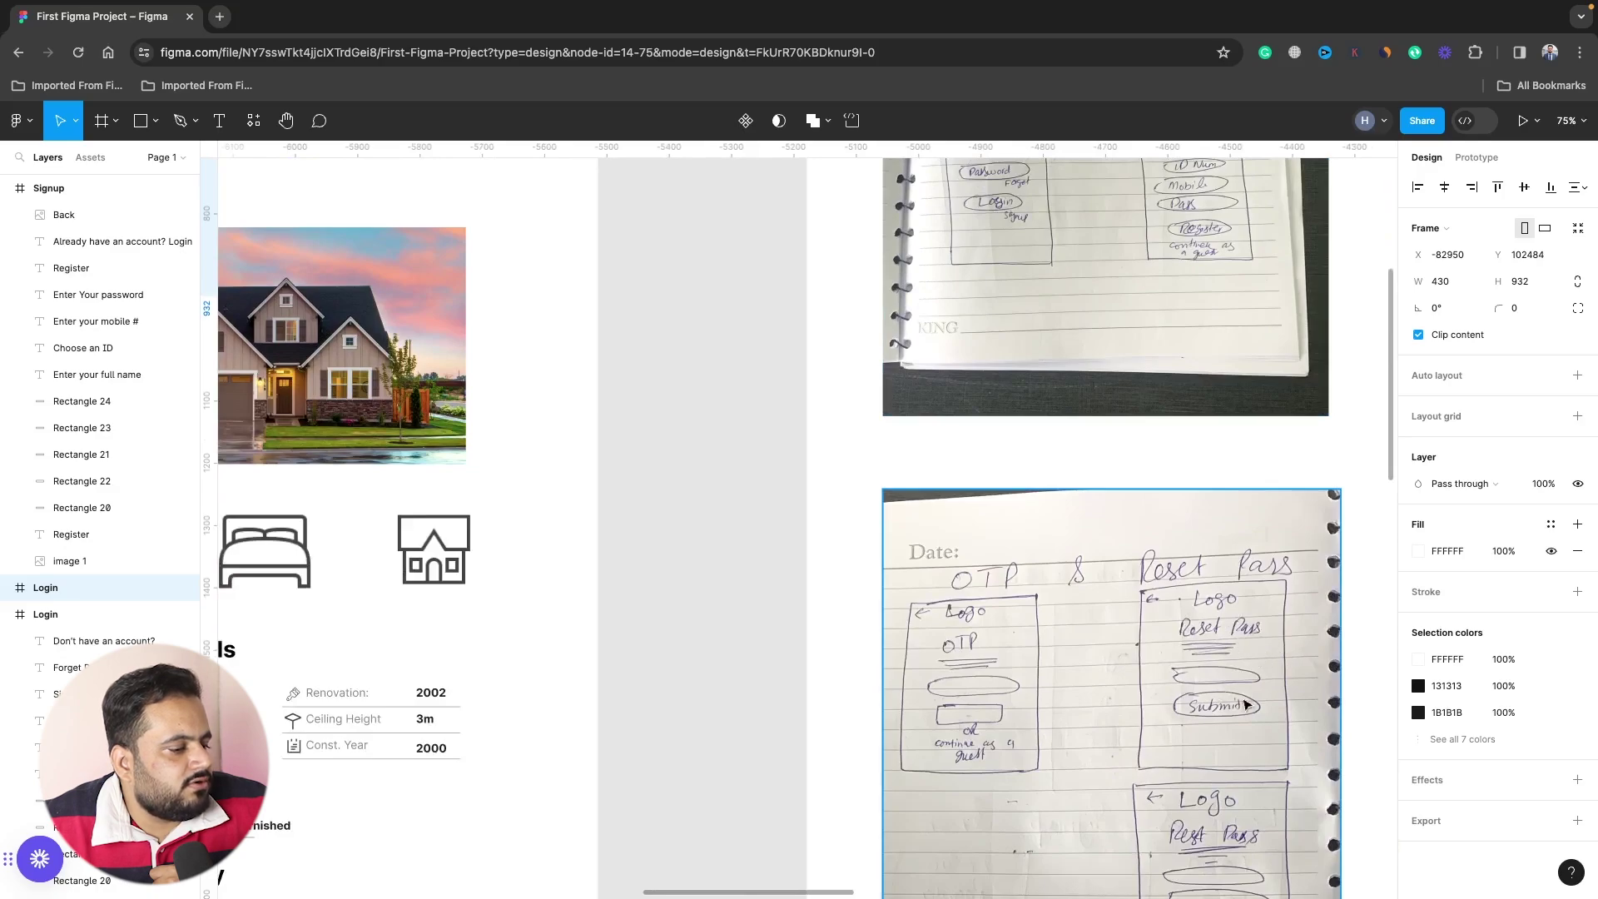
pyautogui.scroll(-2, 1189, 745)
pyautogui.scroll(-1, 1189, 745)
pyautogui.hscroll(1, 1184, 751)
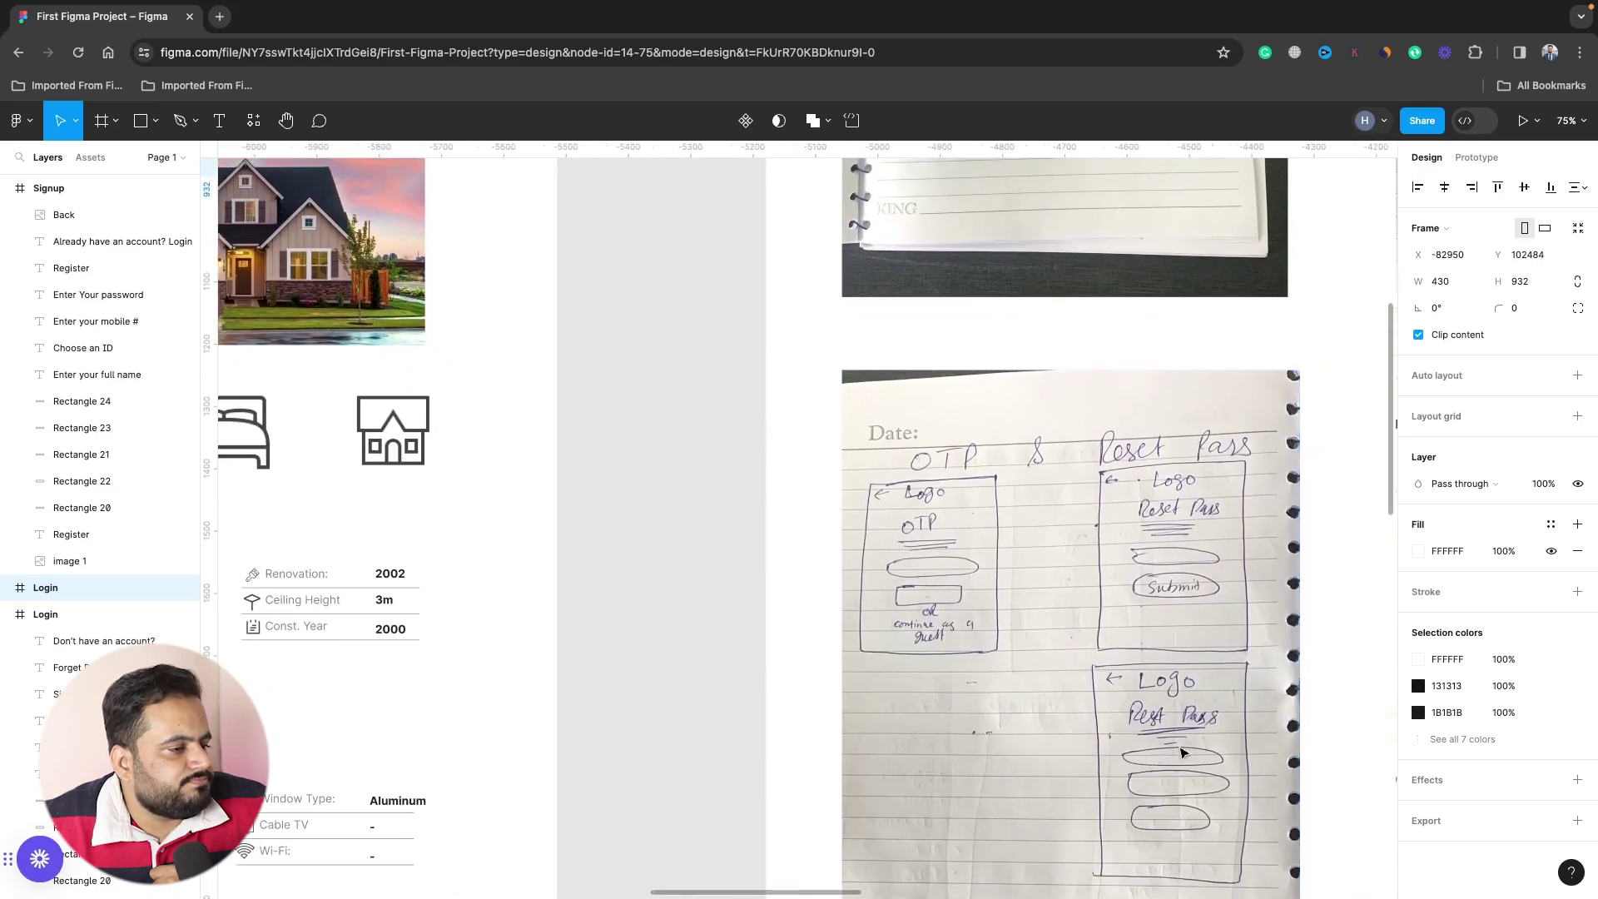
pyautogui.hscroll(1, 1183, 752)
pyautogui.hscroll(5, 1184, 752)
pyautogui.hscroll(10, 1183, 752)
pyautogui.hscroll(10, 1184, 754)
pyautogui.scroll(5, 1184, 754)
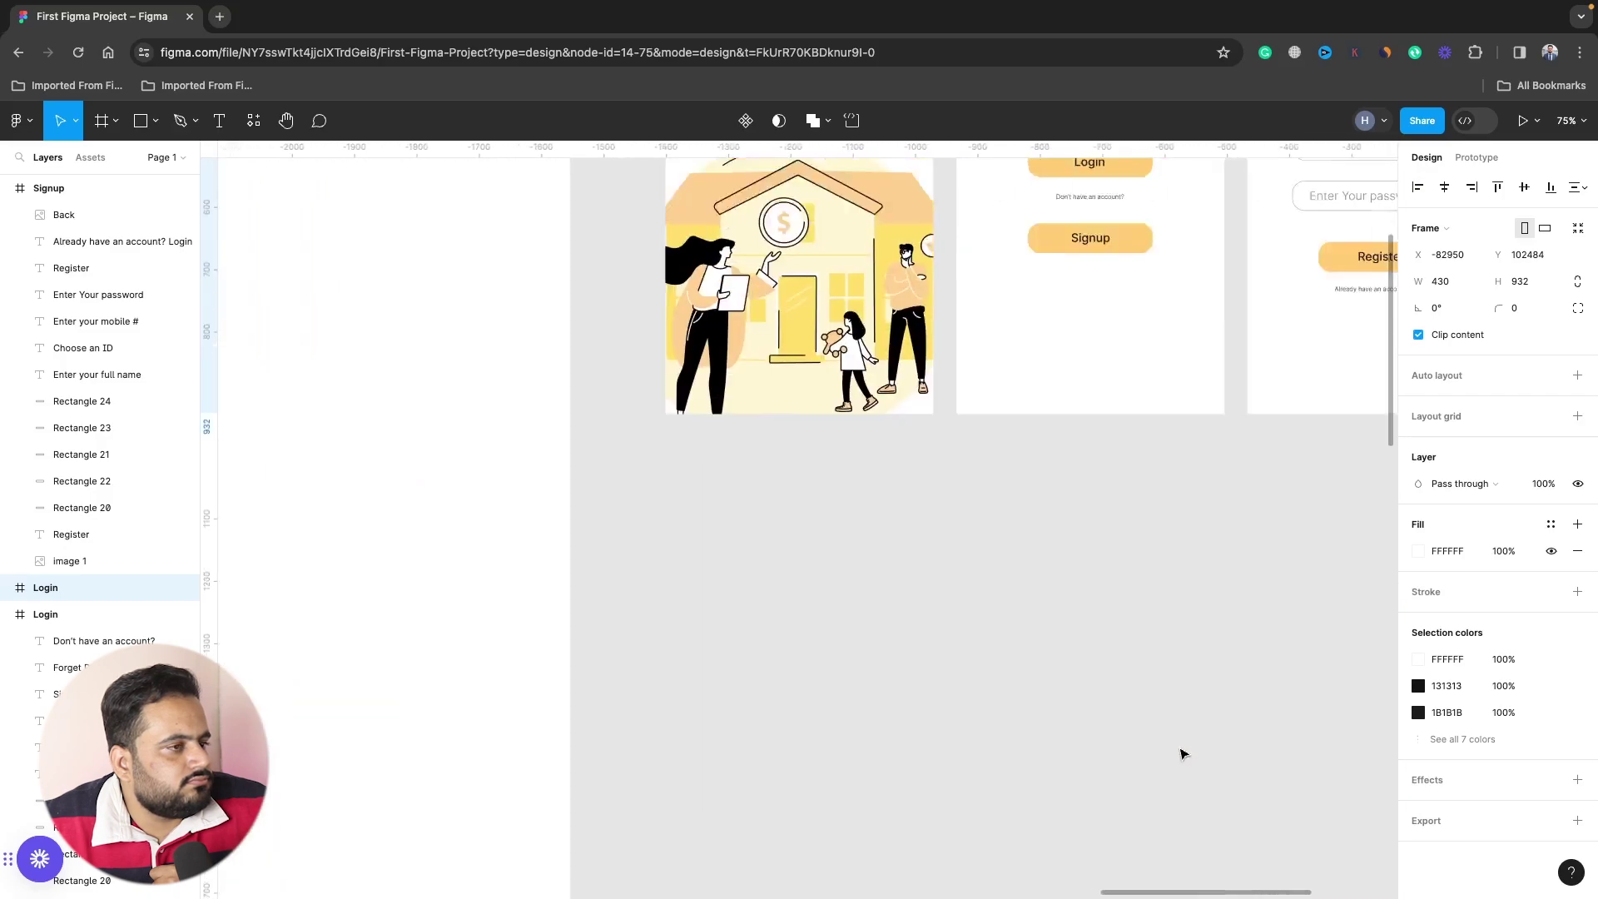
pyautogui.scroll(10, 1184, 753)
pyautogui.hscroll(10, 1183, 754)
pyautogui.hscroll(3, 1182, 750)
pyautogui.hscroll(1, 1182, 749)
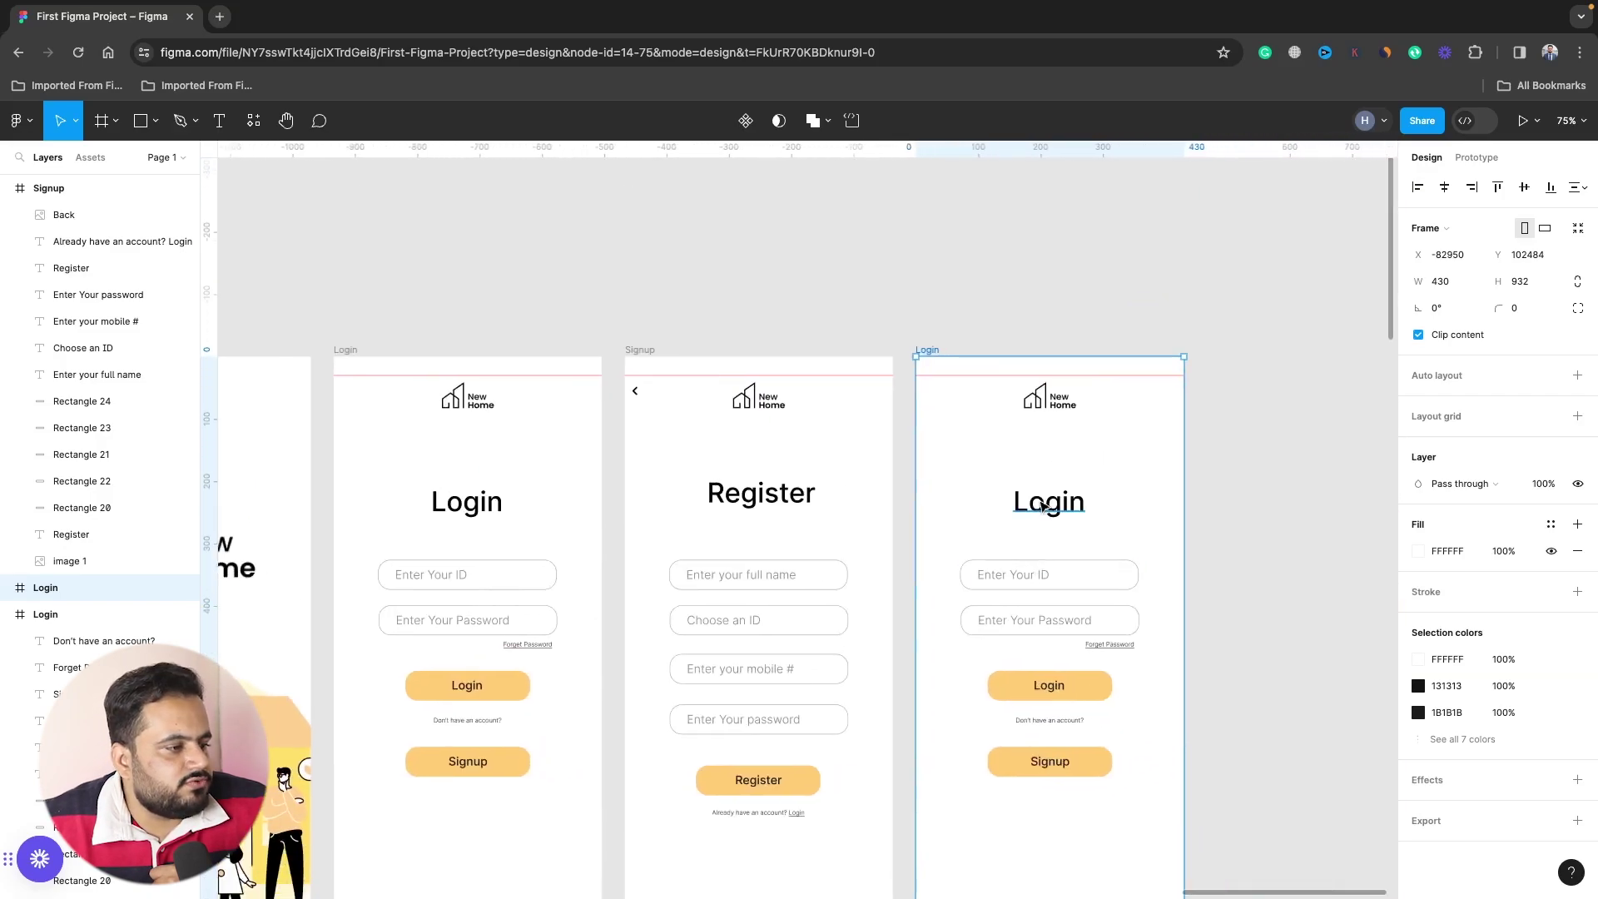
# Retitle the copied screen 'Reset Password' and centre the heading.
pyautogui.doubleClick(1043, 505)
pyautogui.write('Res')
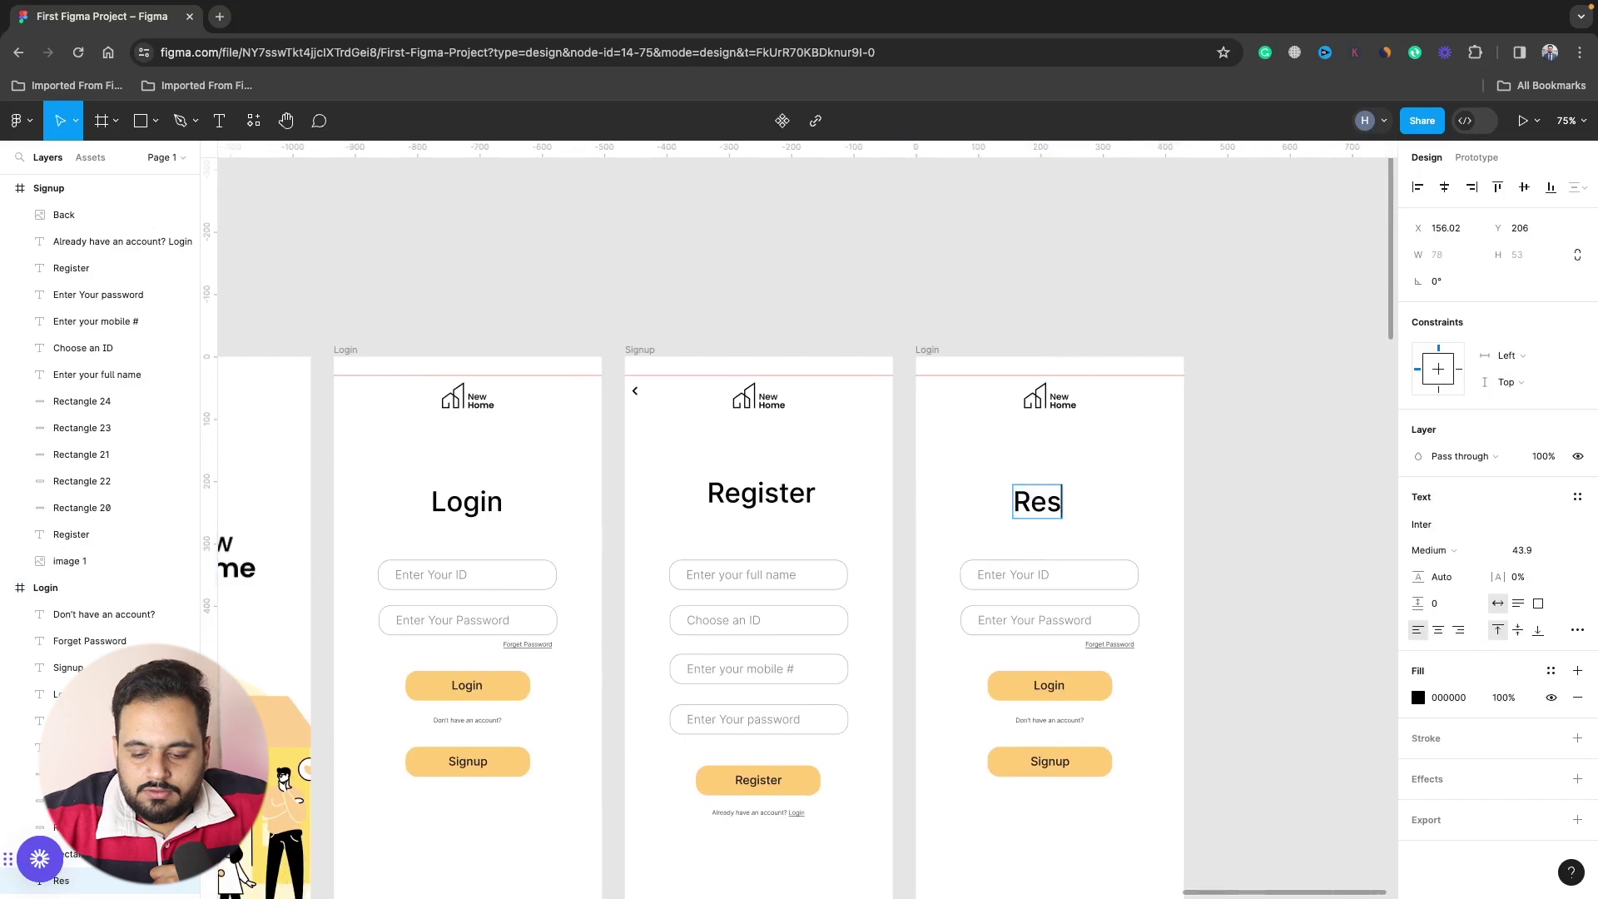
pyautogui.write('et')
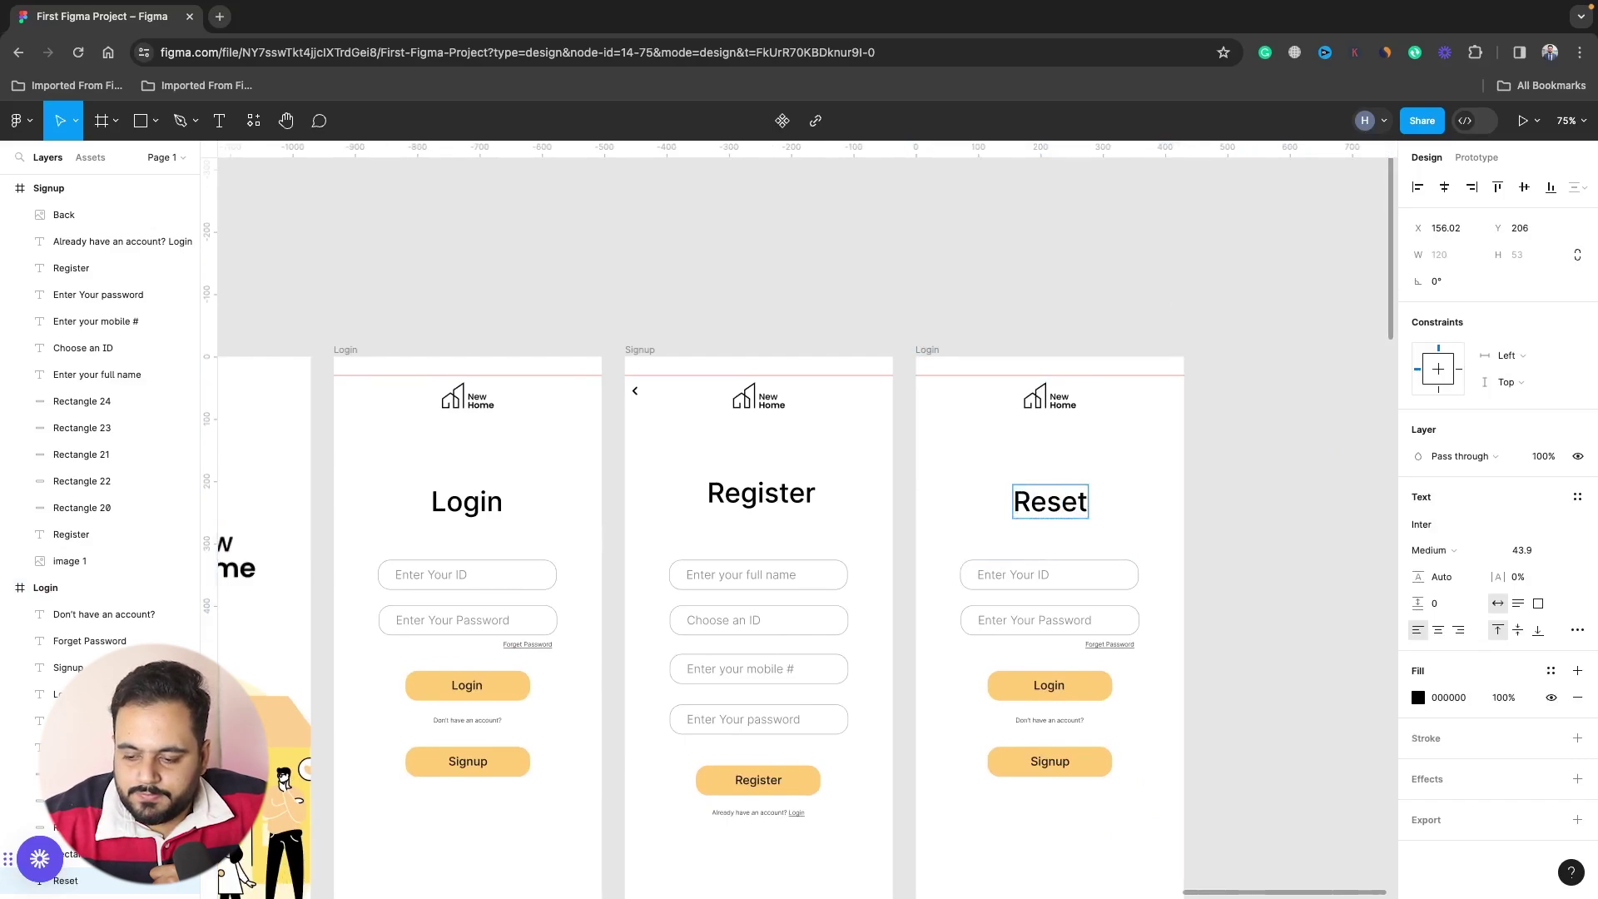
pyautogui.write(' Passwo')
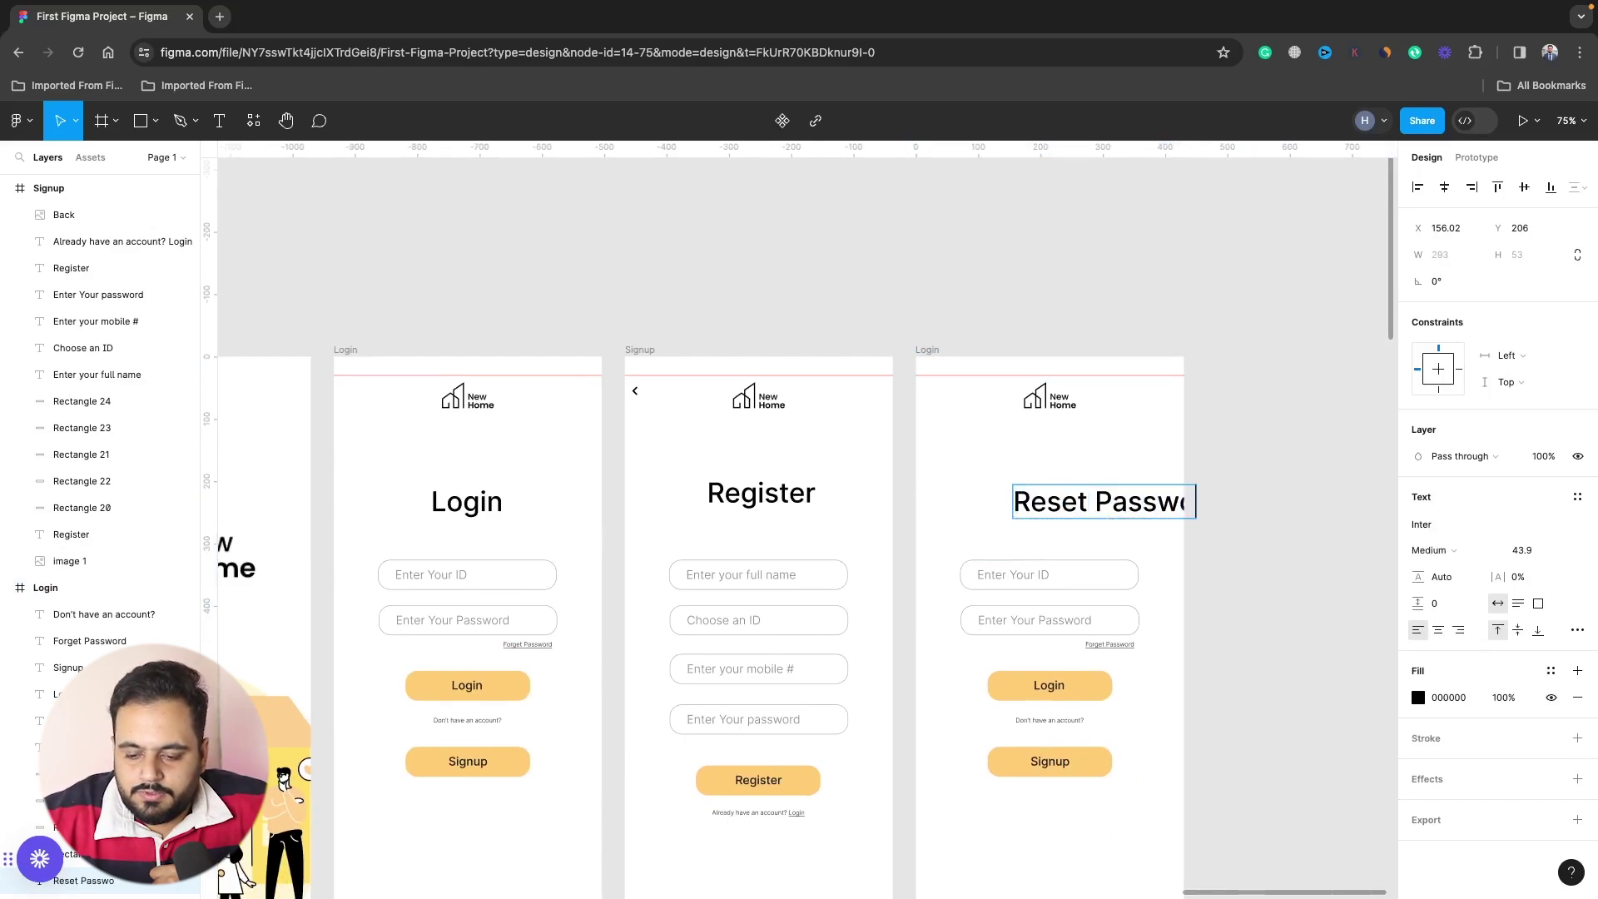
pyautogui.write('rd')
pyautogui.press('Escape')
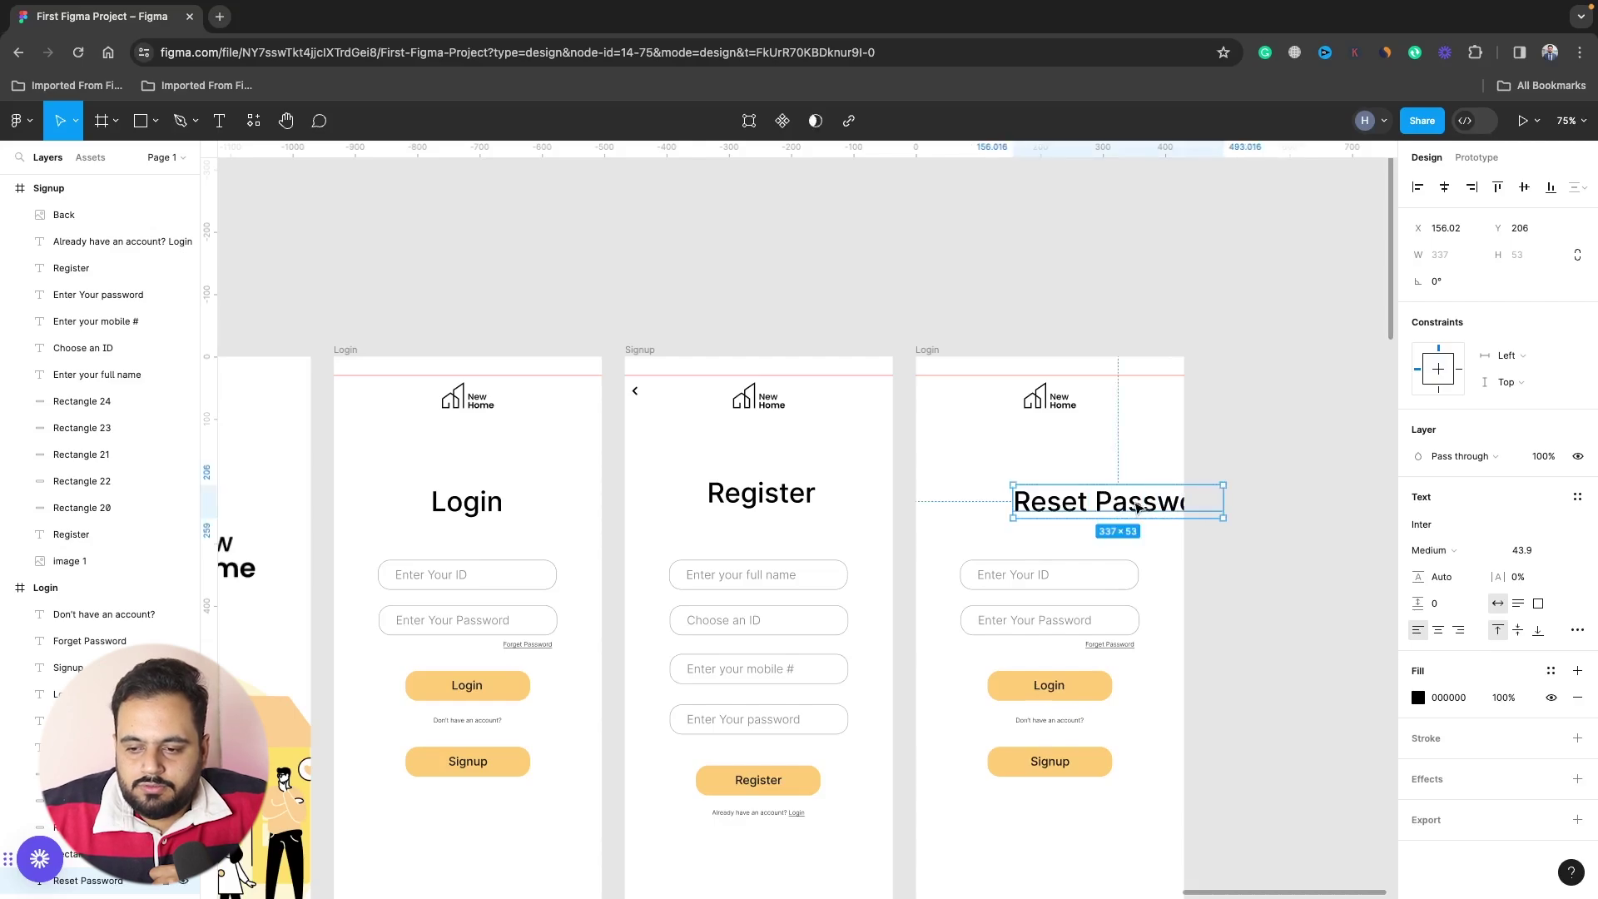
pyautogui.moveTo(1137, 506); pyautogui.dragTo(1074, 506)
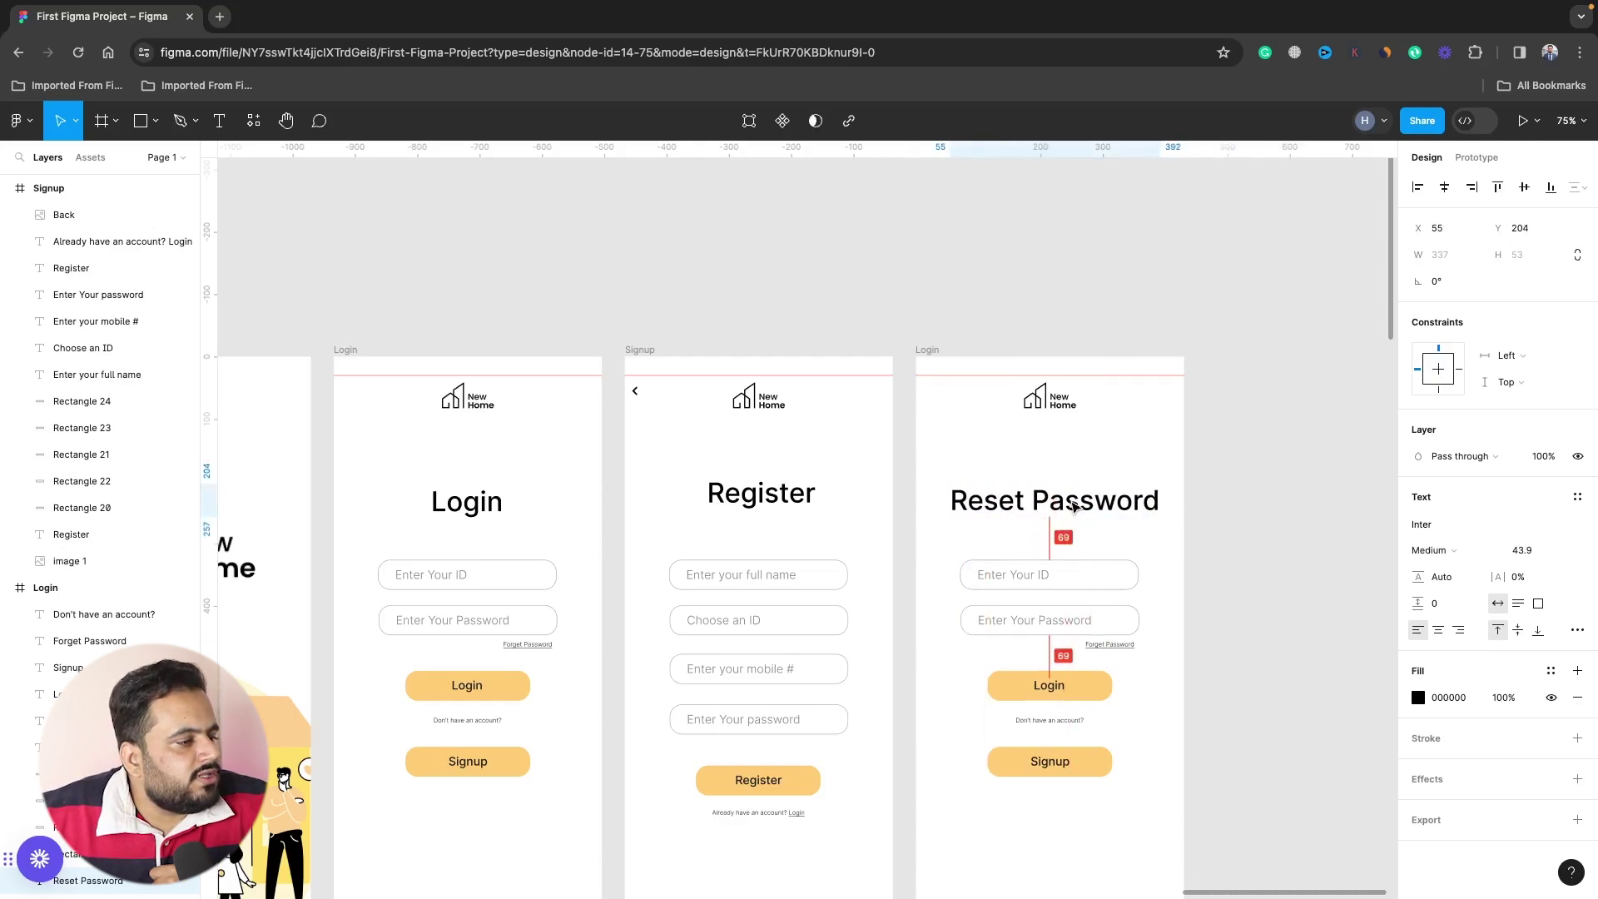
pyautogui.moveTo(1073, 506); pyautogui.dragTo(1067, 508)
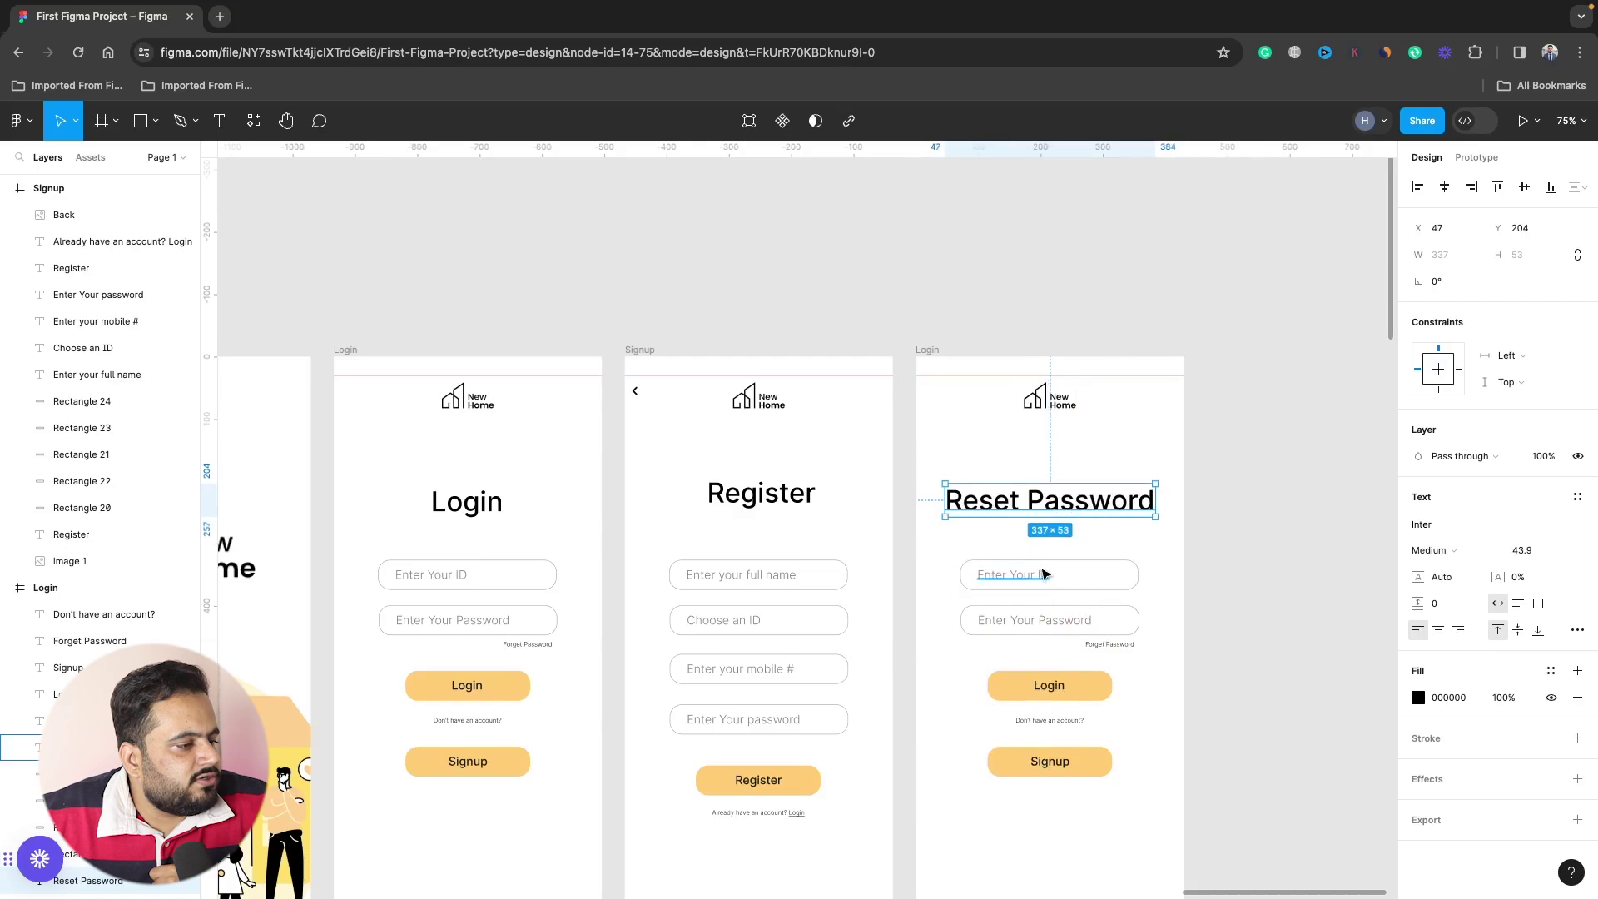
# Delete the password field, Forget Password link, sign-up prompt and Signup button.
pyautogui.doubleClick(1042, 573)
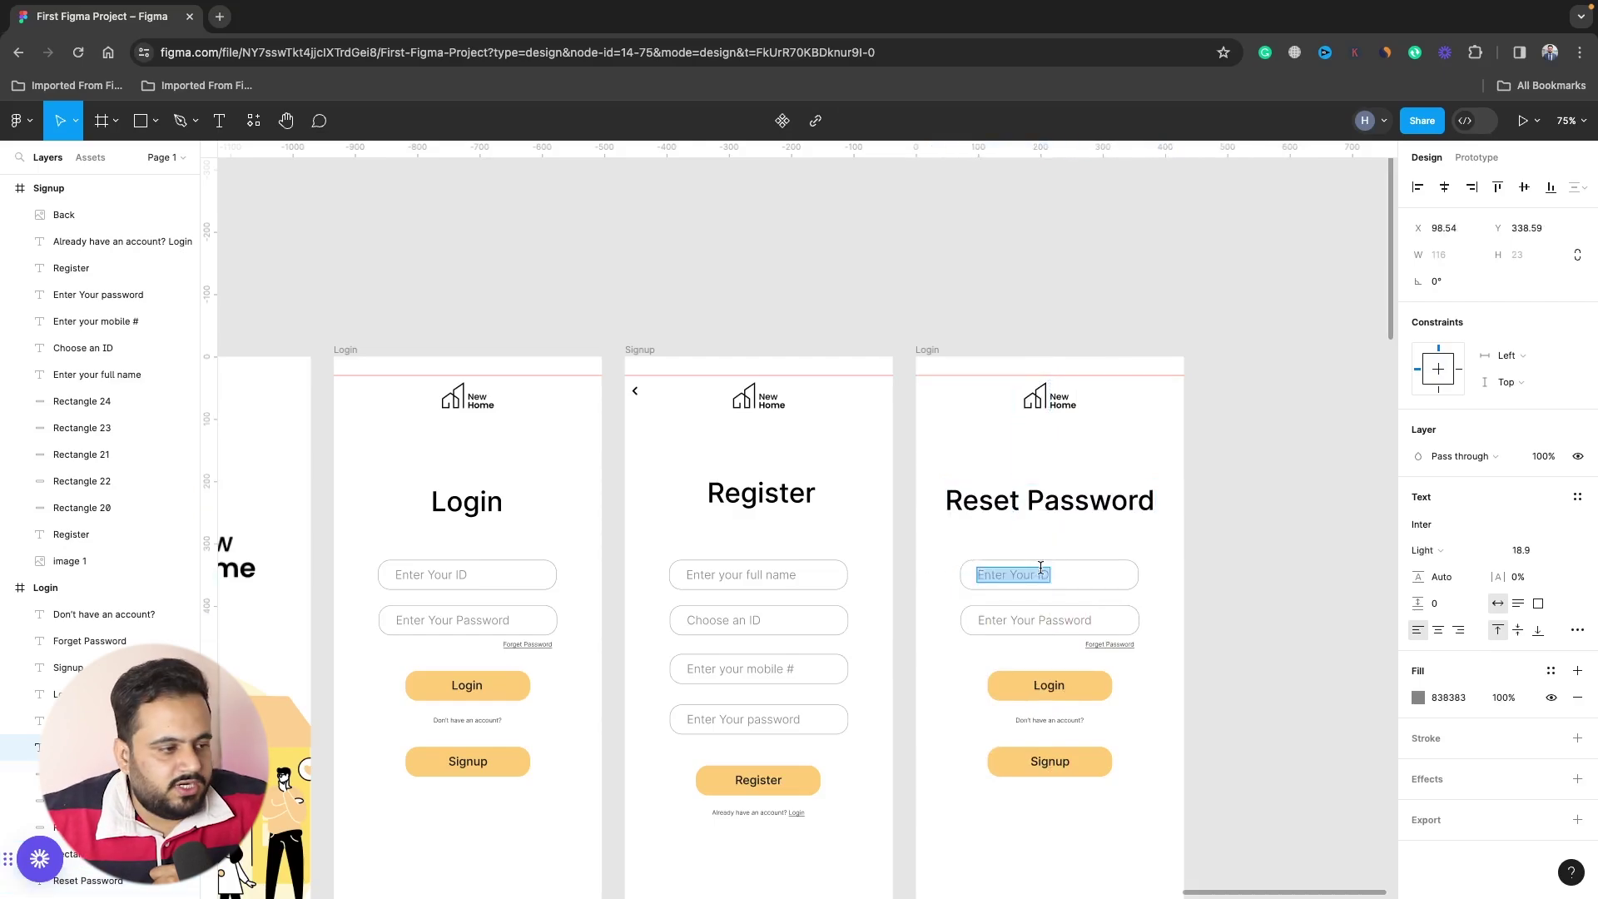
pyautogui.press('Escape')
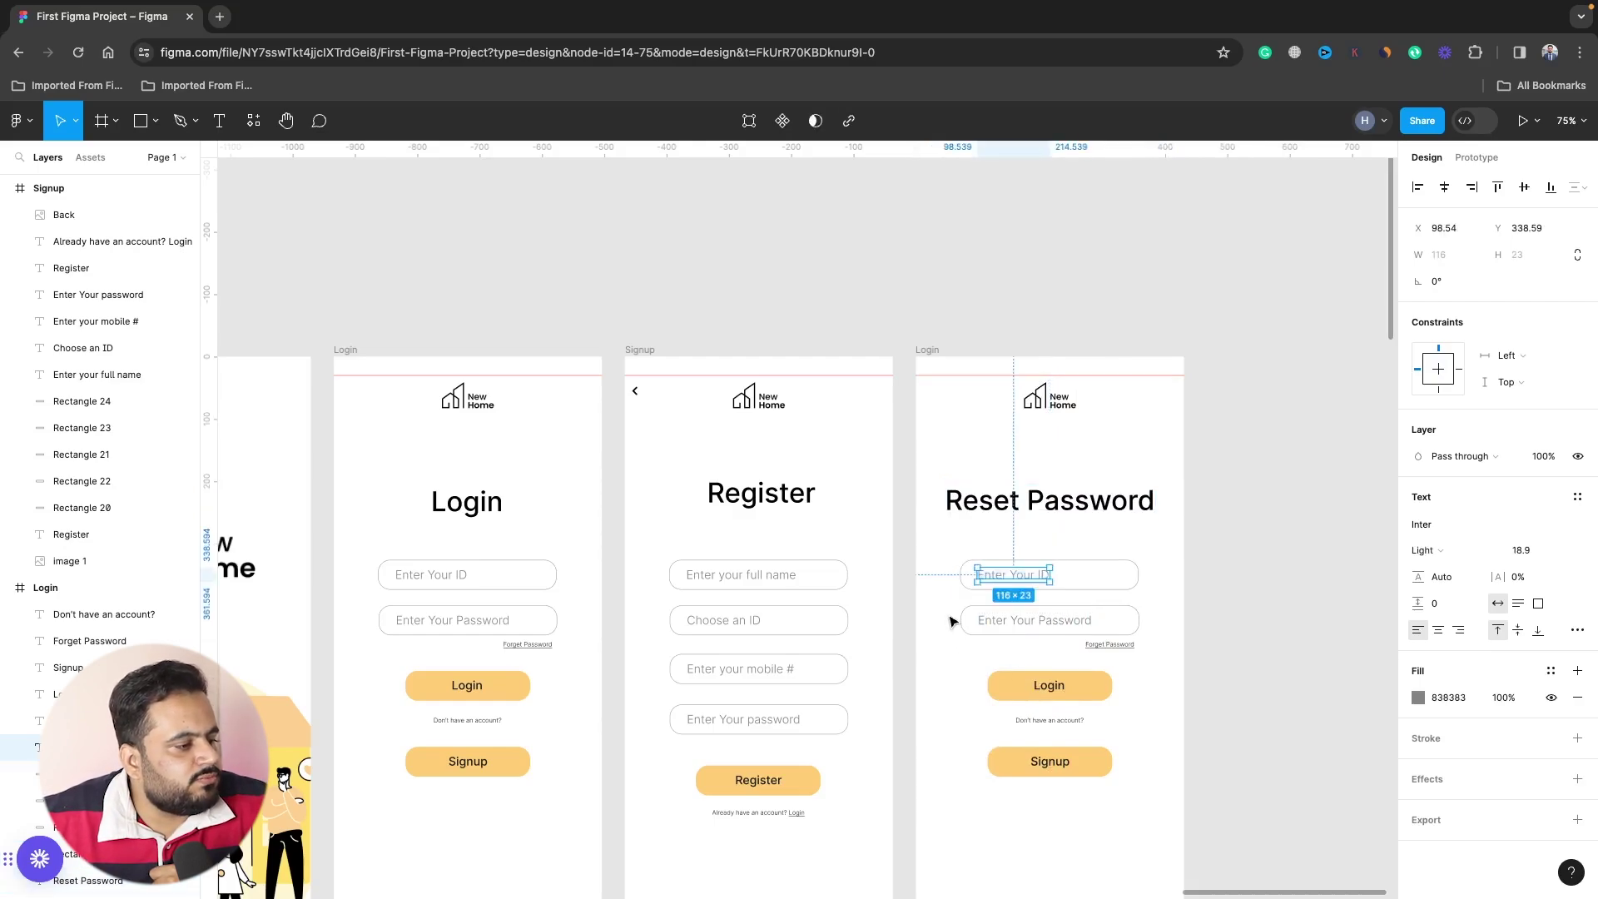
pyautogui.moveTo(949, 601); pyautogui.dragTo(1174, 662)
pyautogui.press('Delete')
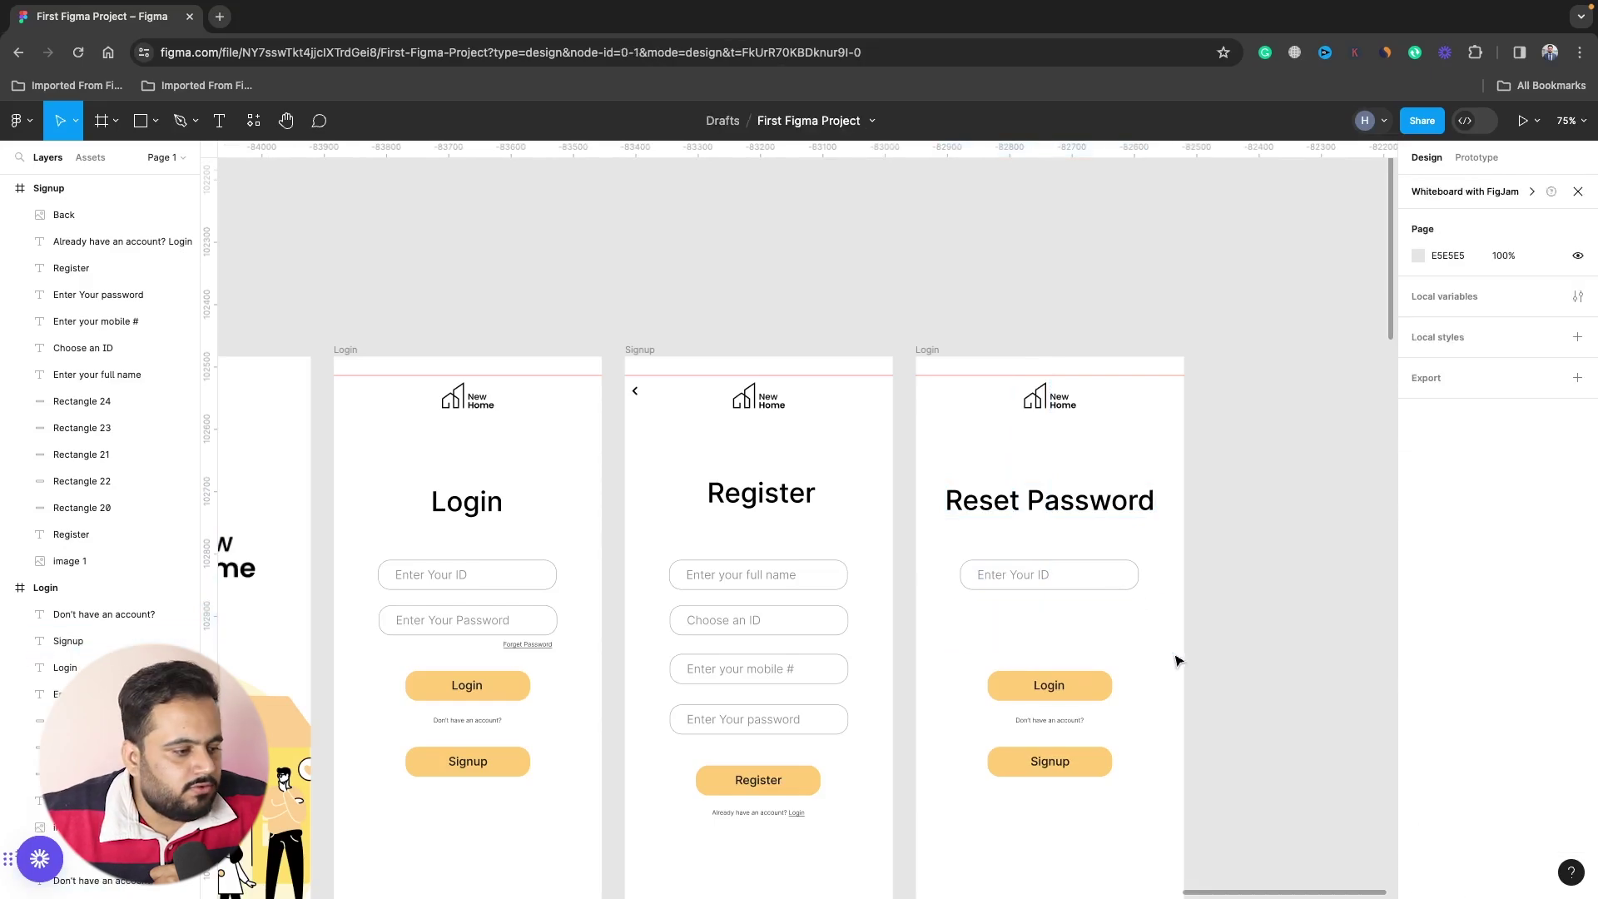
pyautogui.moveTo(945, 720); pyautogui.dragTo(1147, 796)
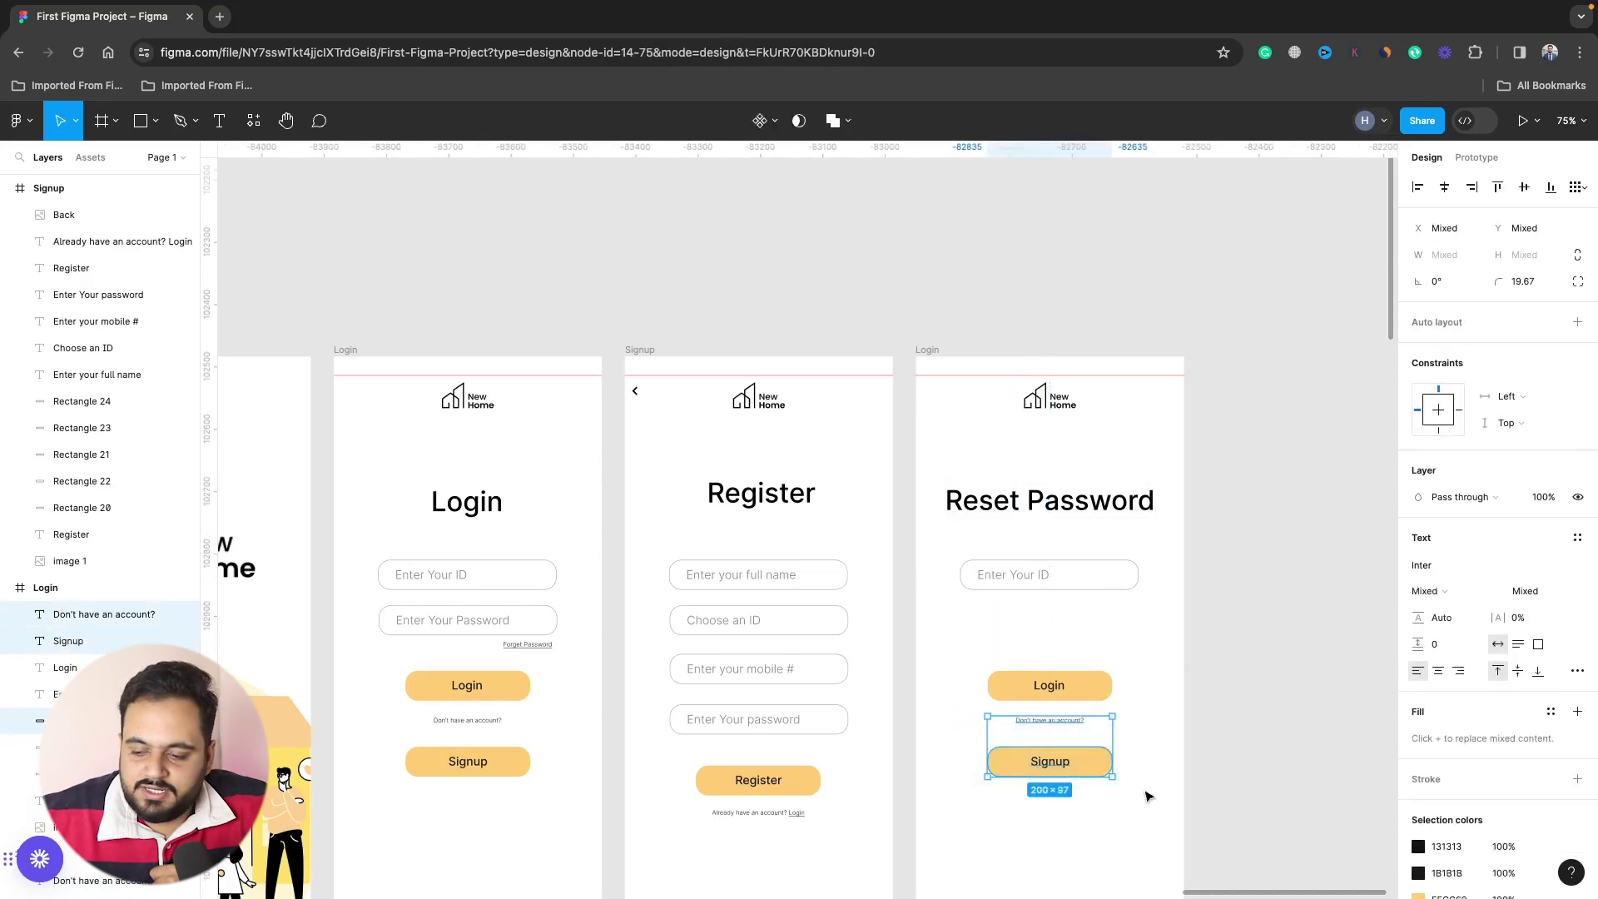
pyautogui.press('Delete')
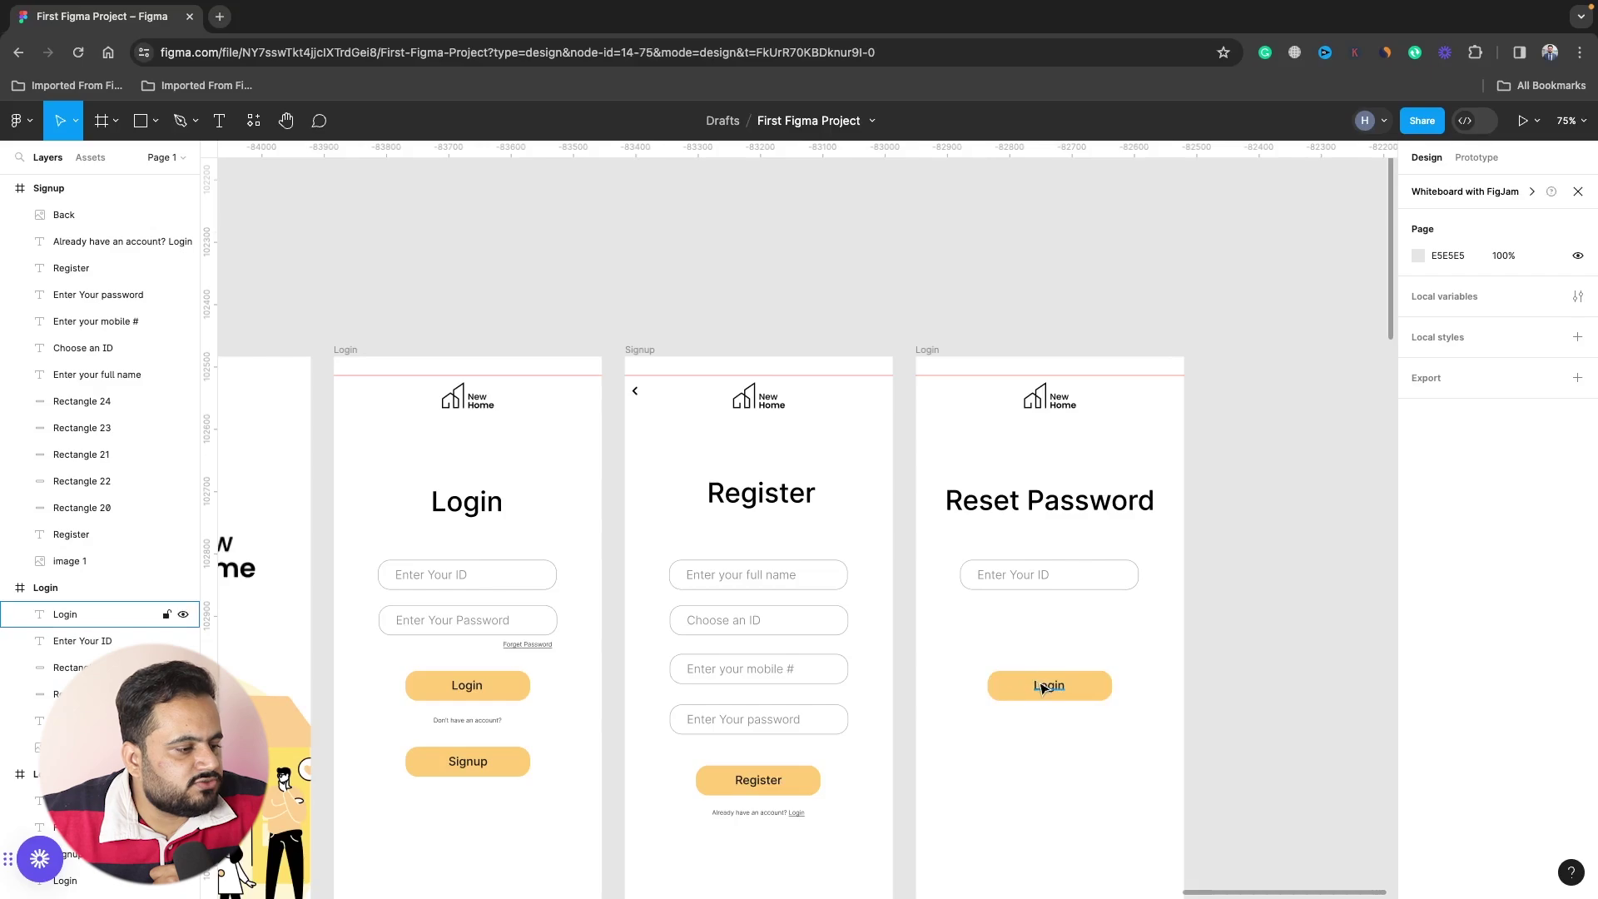
# Relabel the button 'Reset Password' and centre the label on it.
pyautogui.doubleClick(1041, 688)
pyautogui.write('Rese')
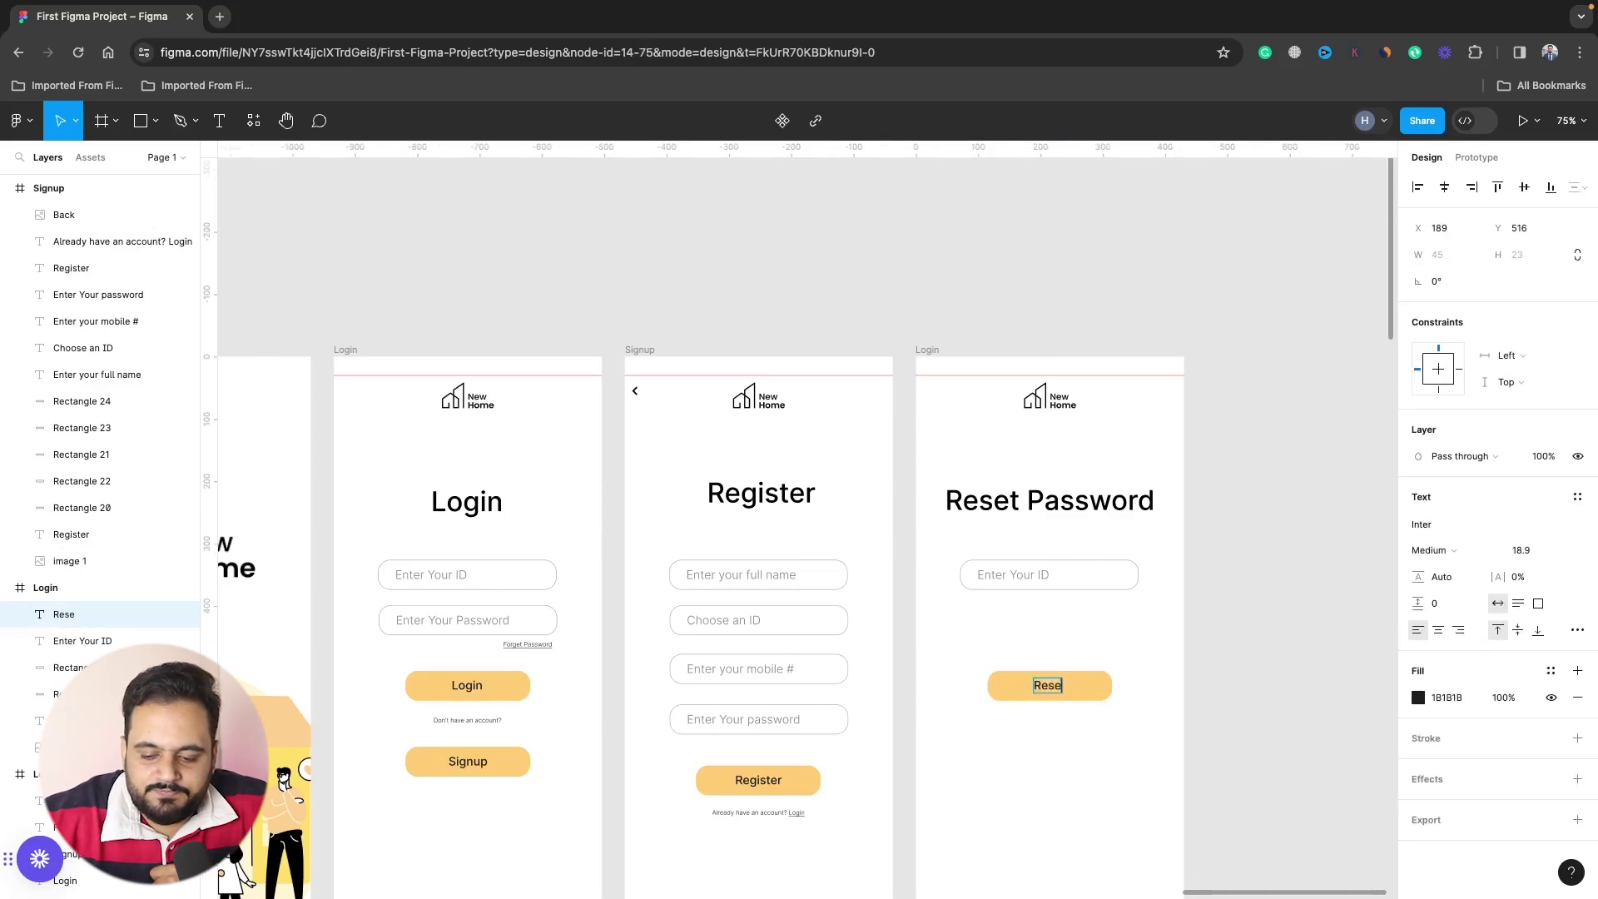
pyautogui.write('t P')
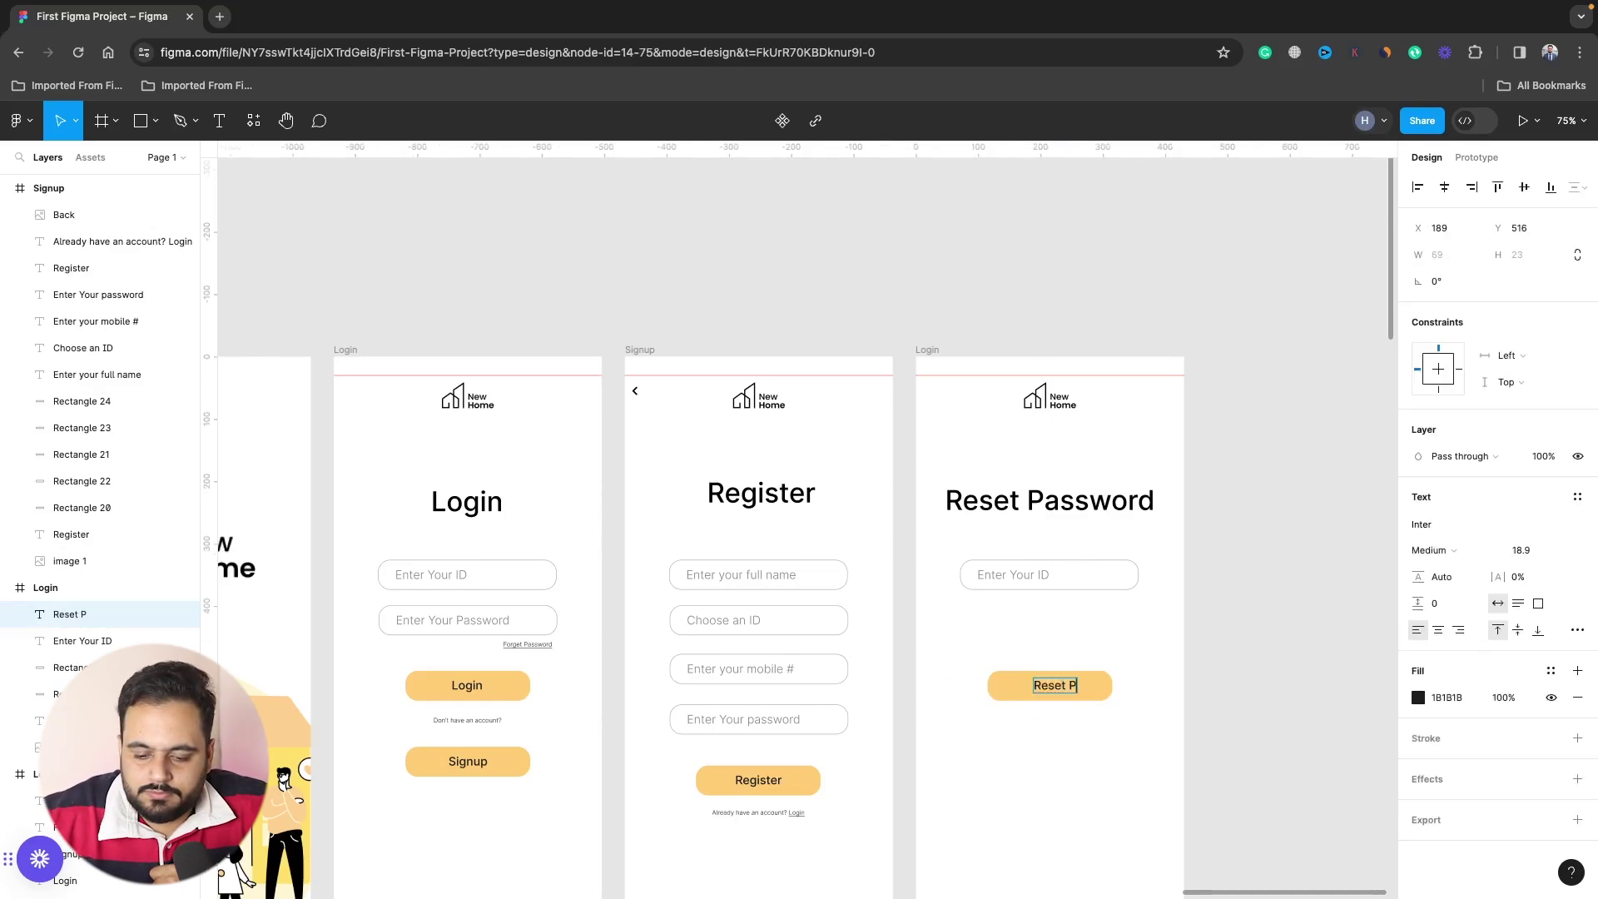
pyautogui.write('assword')
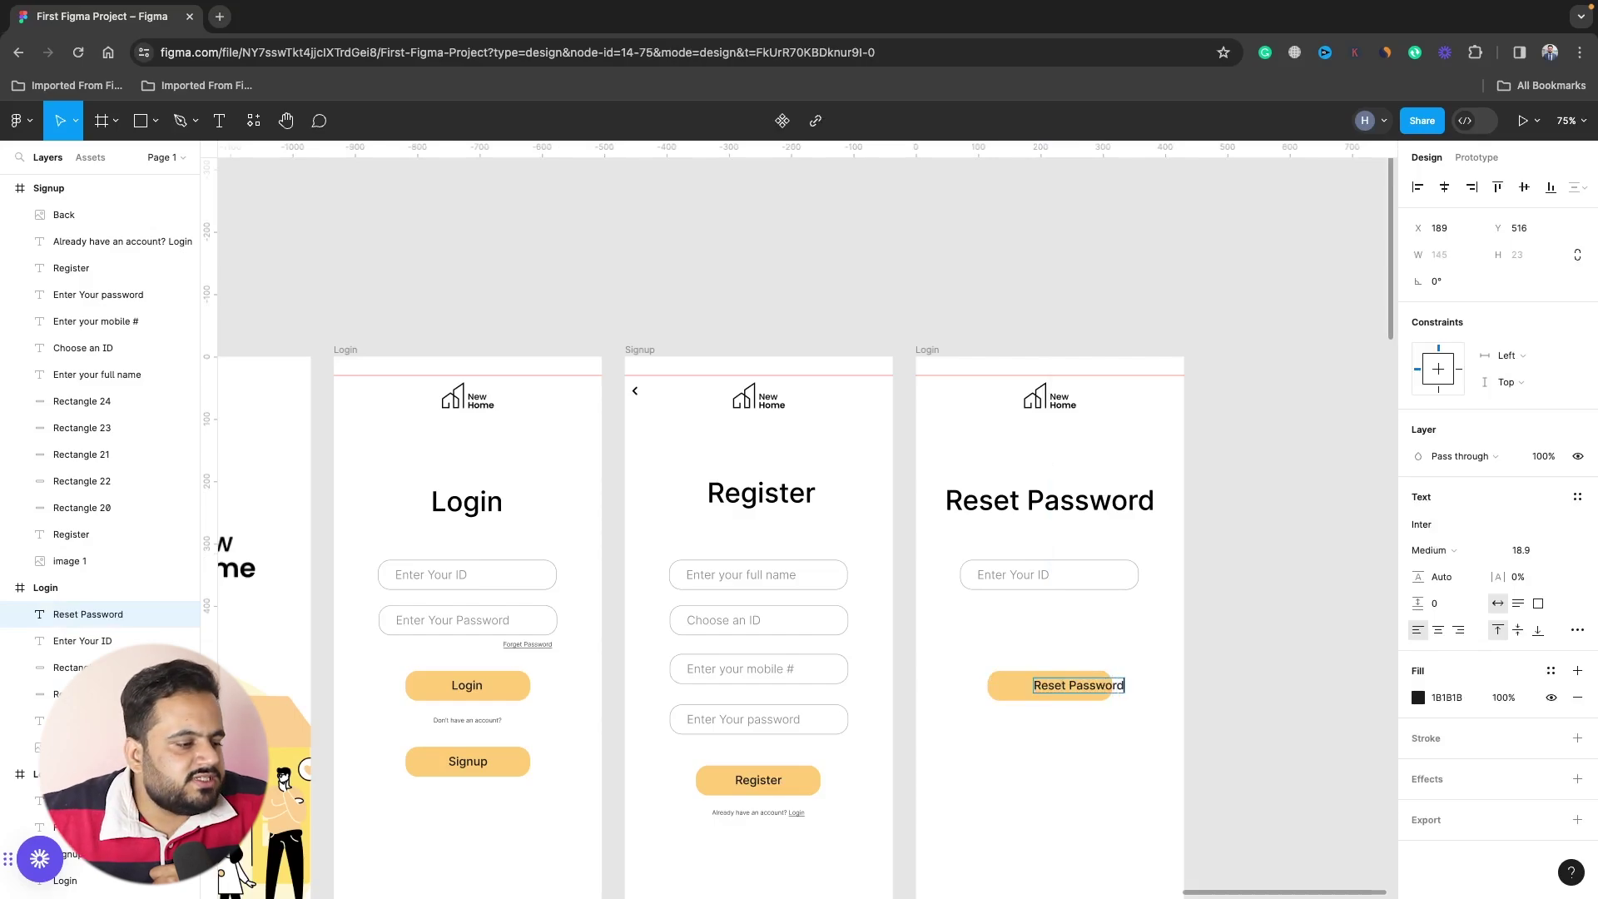
pyautogui.press('Escape')
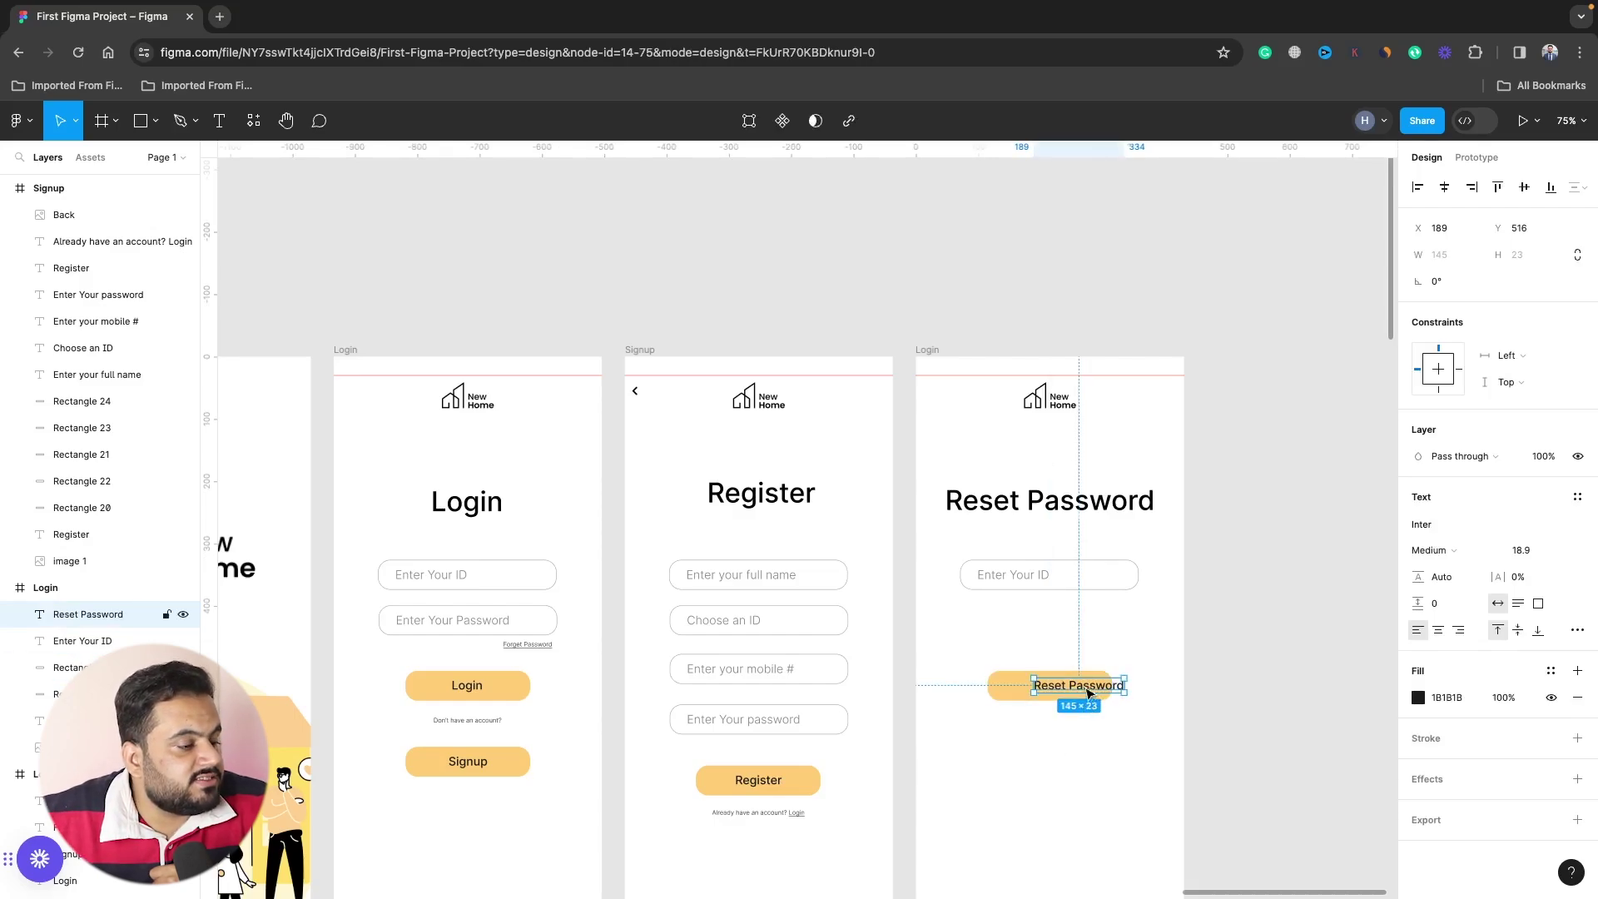
pyautogui.moveTo(1088, 693); pyautogui.dragTo(977, 671)
# Move the button up under the ID field, then lower the field and button together.
pyautogui.click(1083, 727)
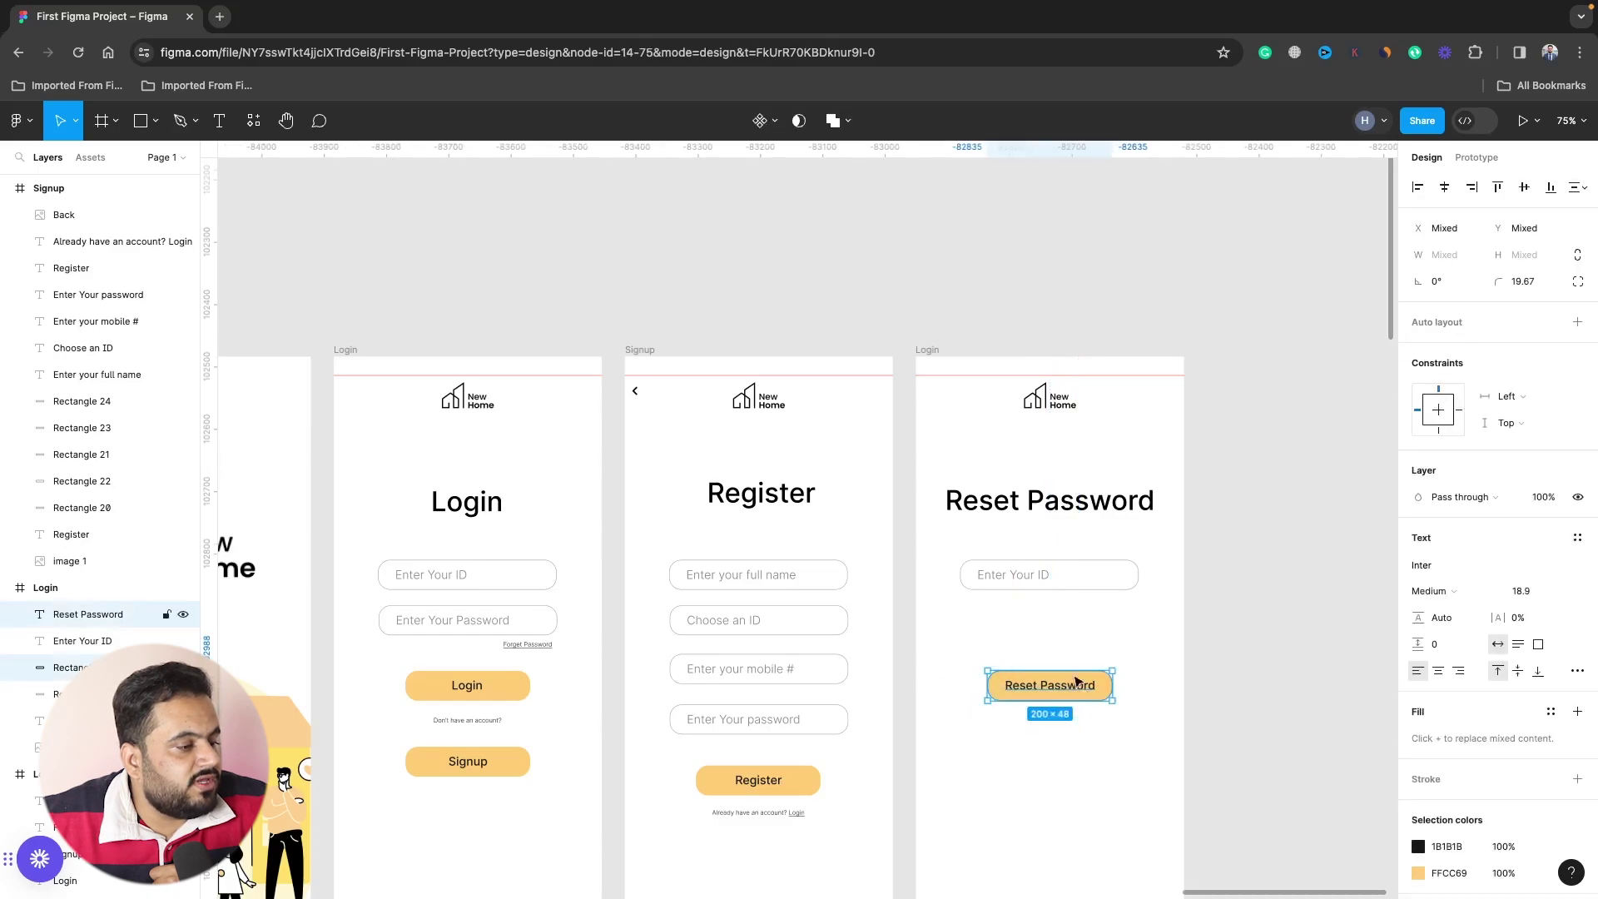
pyautogui.moveTo(1076, 690)
pyautogui.mouseDown()
pyautogui.moveTo(1073, 636)
pyautogui.moveTo(963, 545)
pyautogui.mouseUp()
pyautogui.click(1099, 687)
pyautogui.moveTo(1091, 587); pyautogui.dragTo(1093, 618)
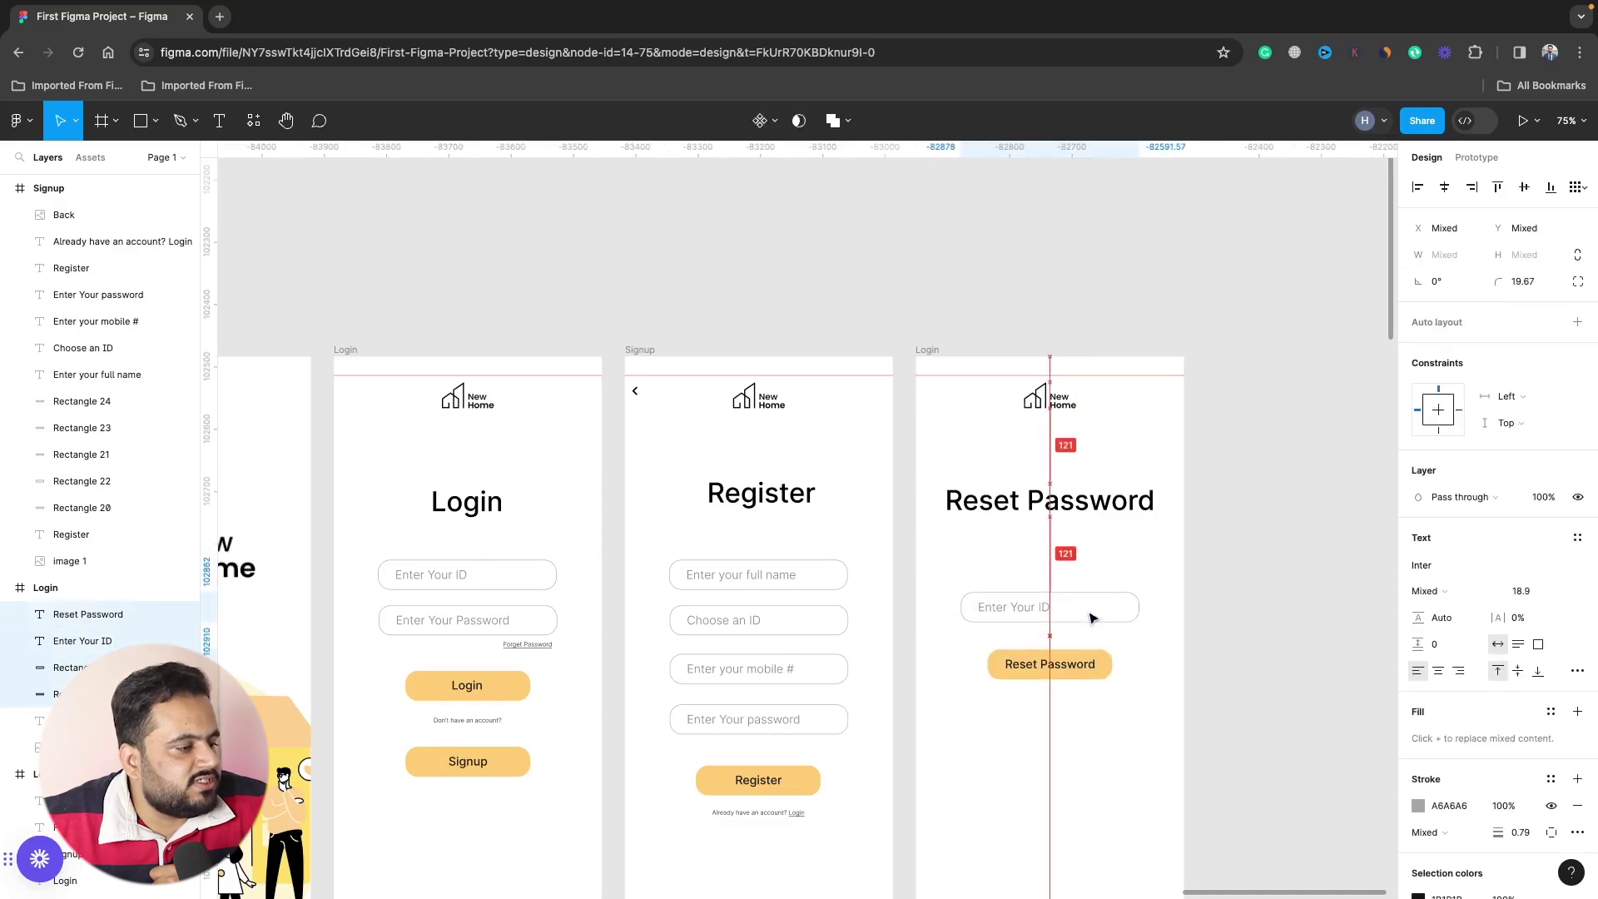
pyautogui.scroll(-1, 1093, 618)
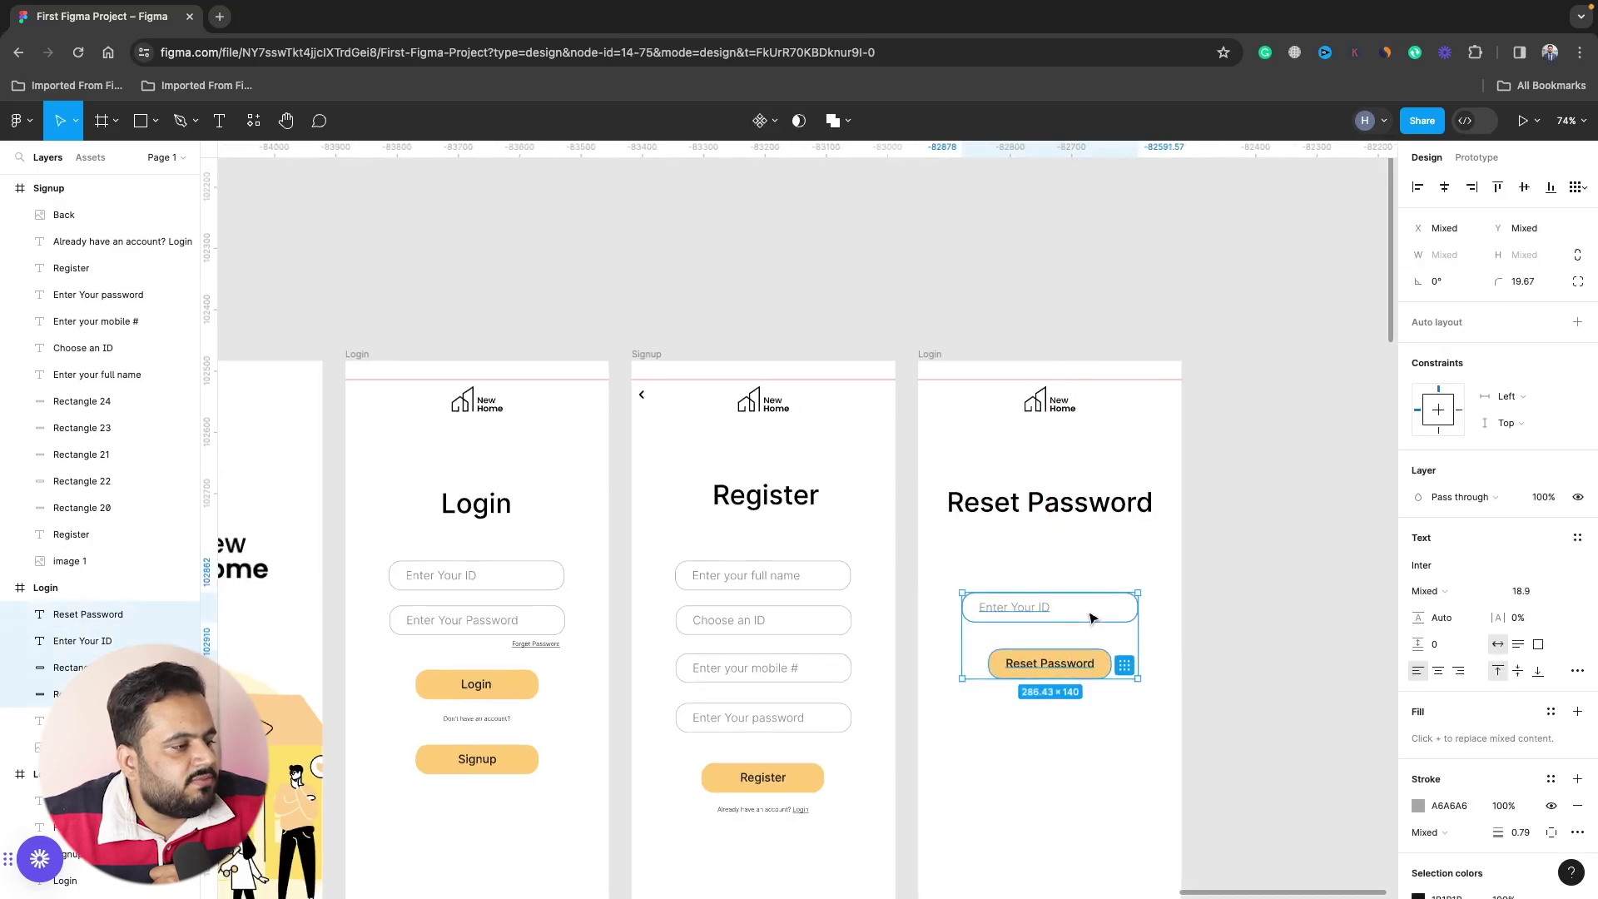
pyautogui.scroll(-2, 1093, 618)
pyautogui.click(1095, 561)
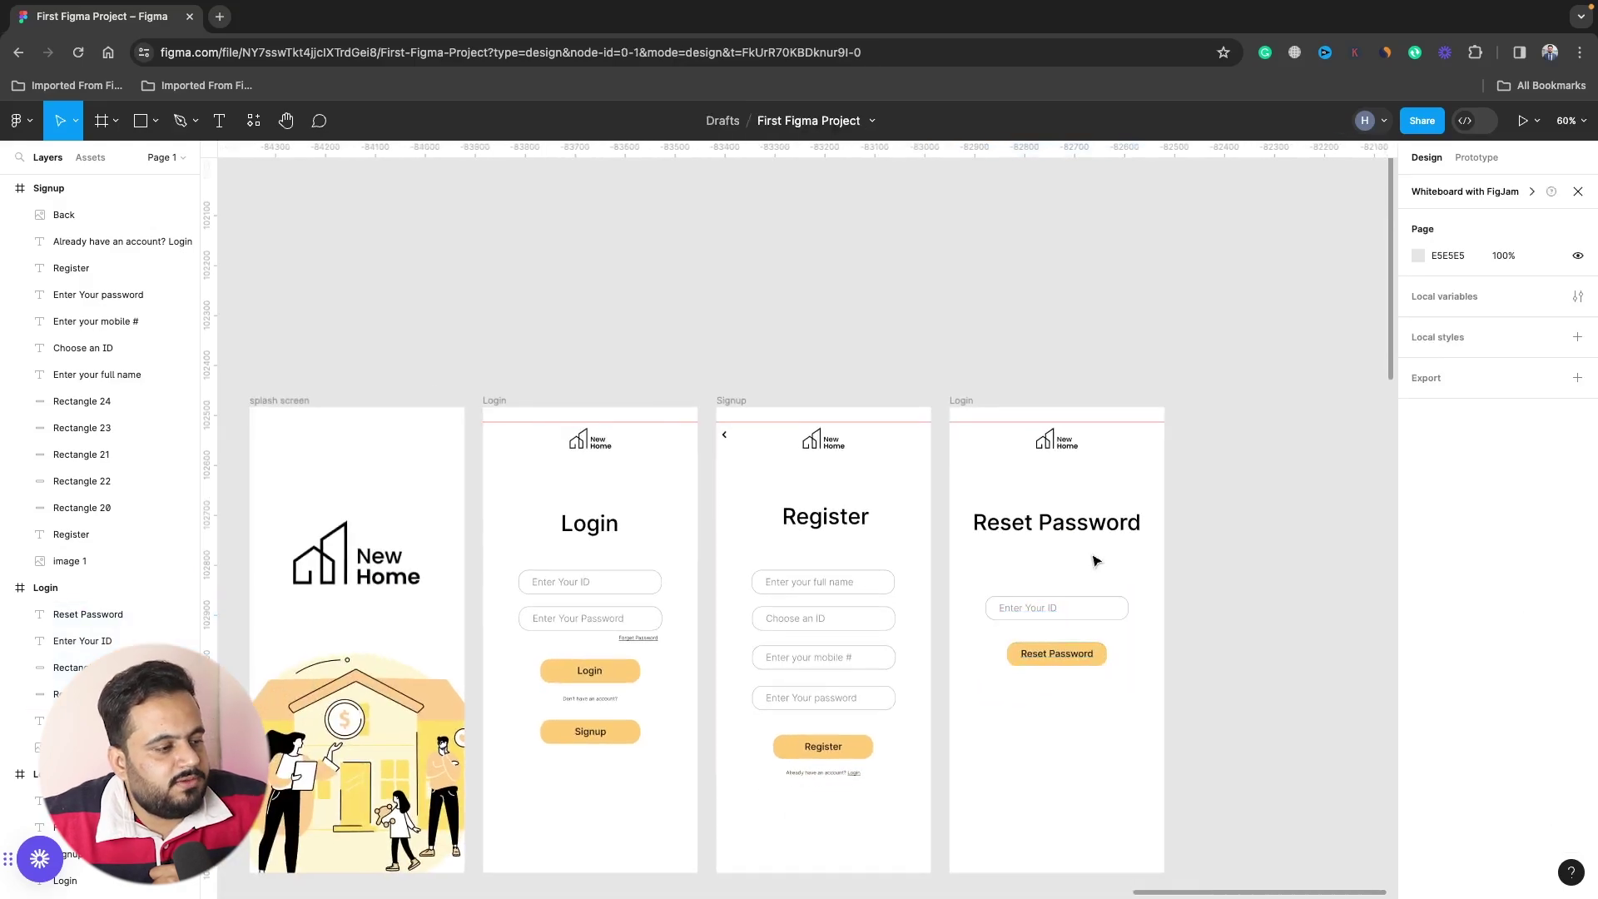
# Paste the Register screen's back arrow into the Reset Password screen.
pyautogui.click(726, 435)
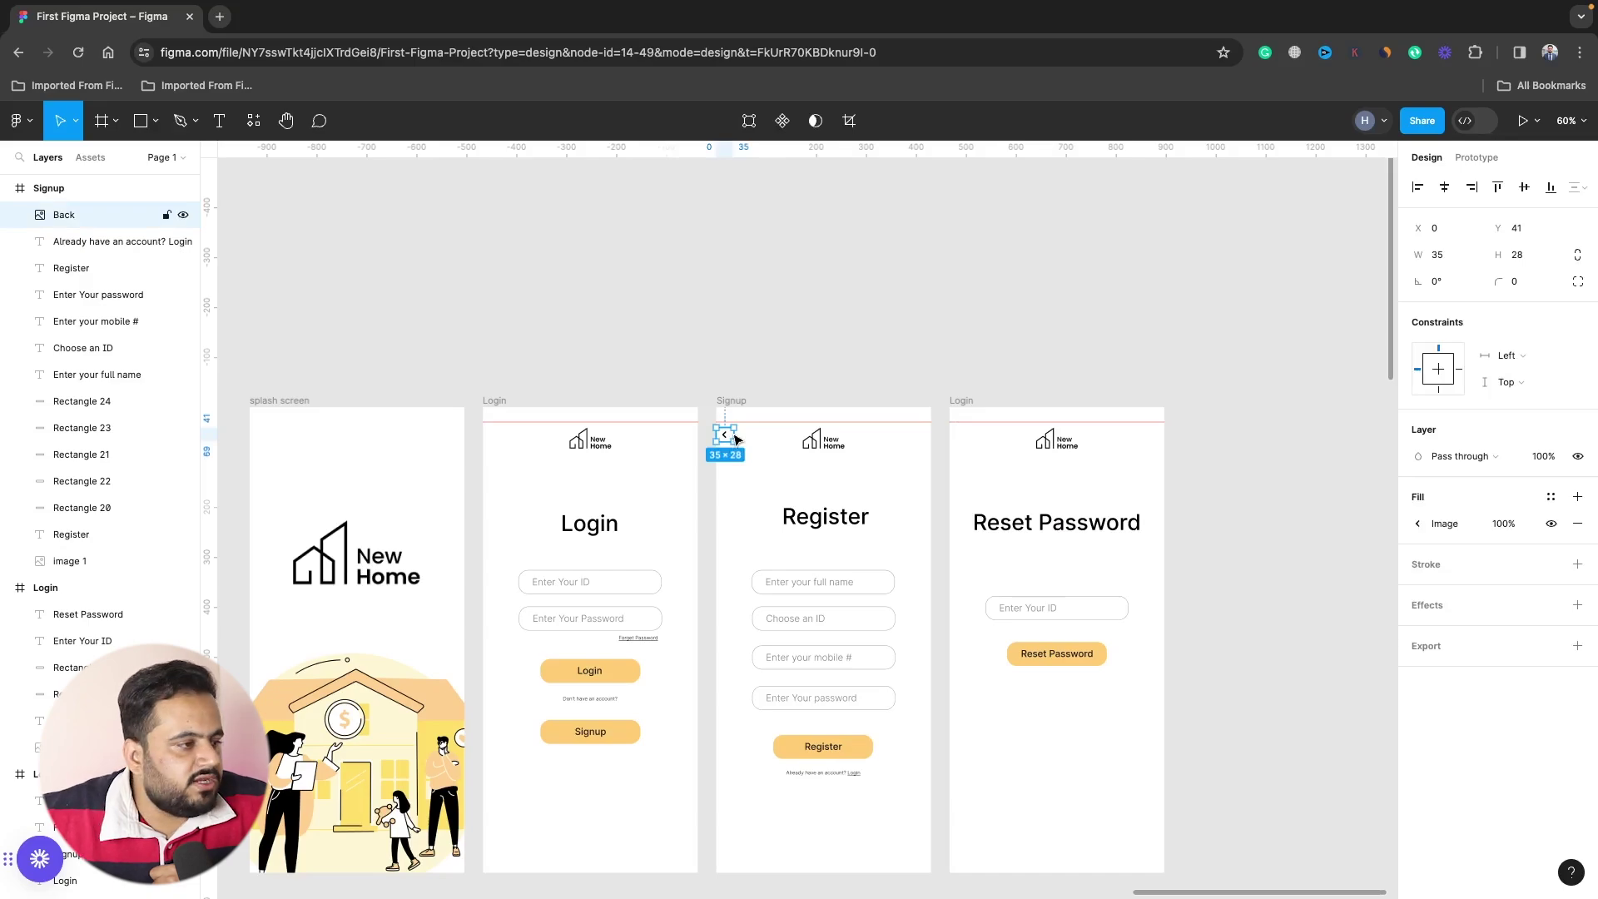
pyautogui.click(956, 401)
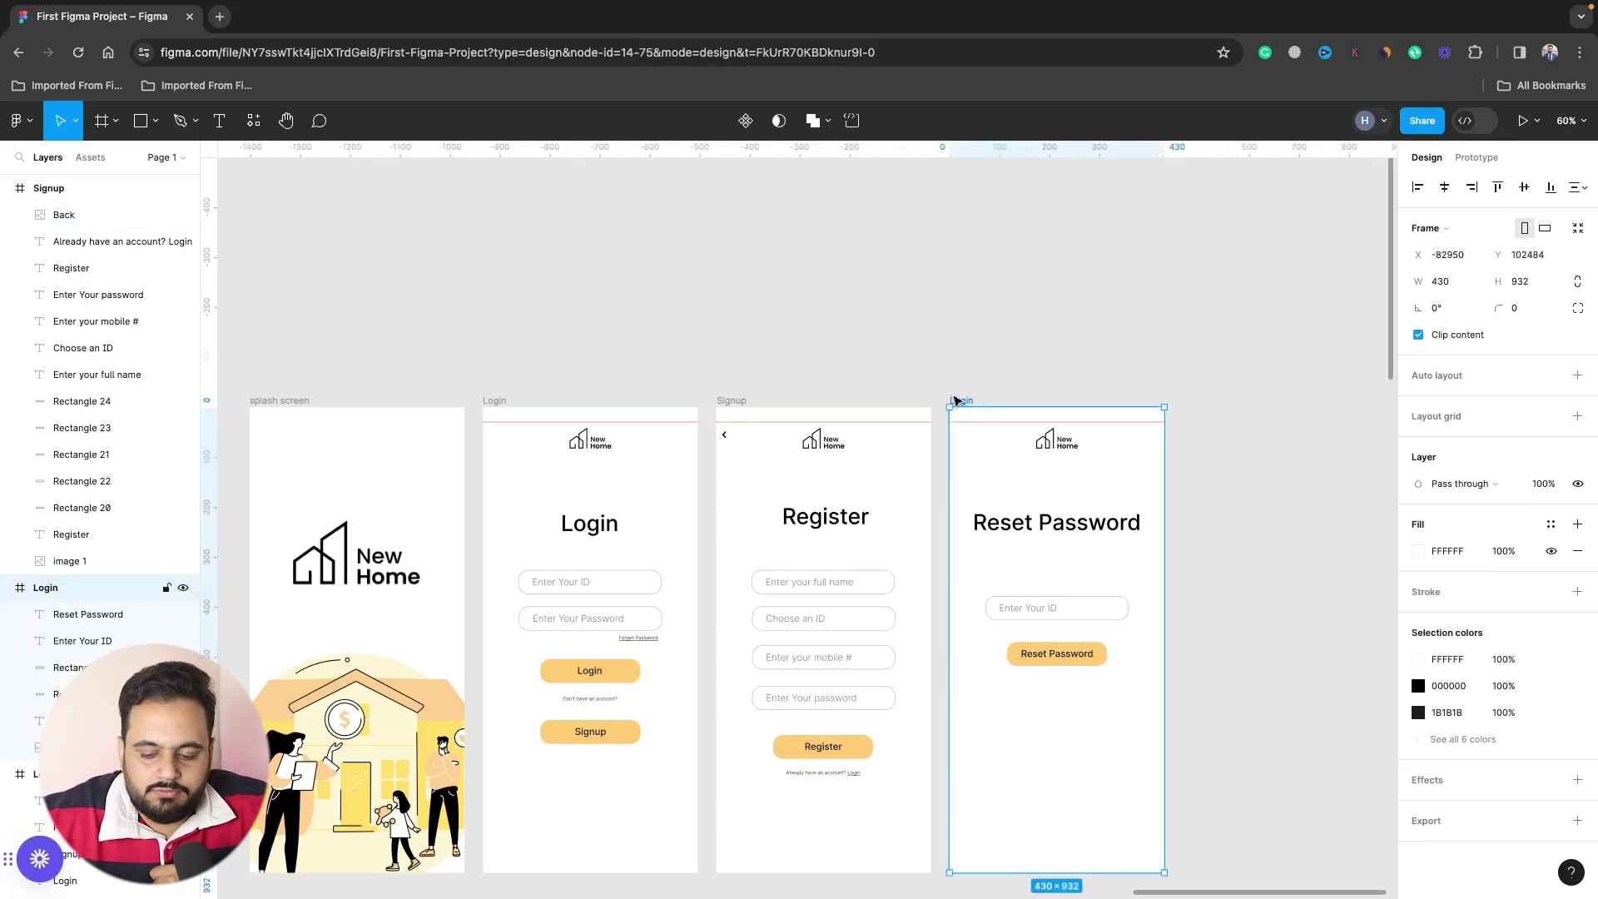
pyautogui.hotkey('ctrl', 'v')
pyautogui.click(1201, 401)
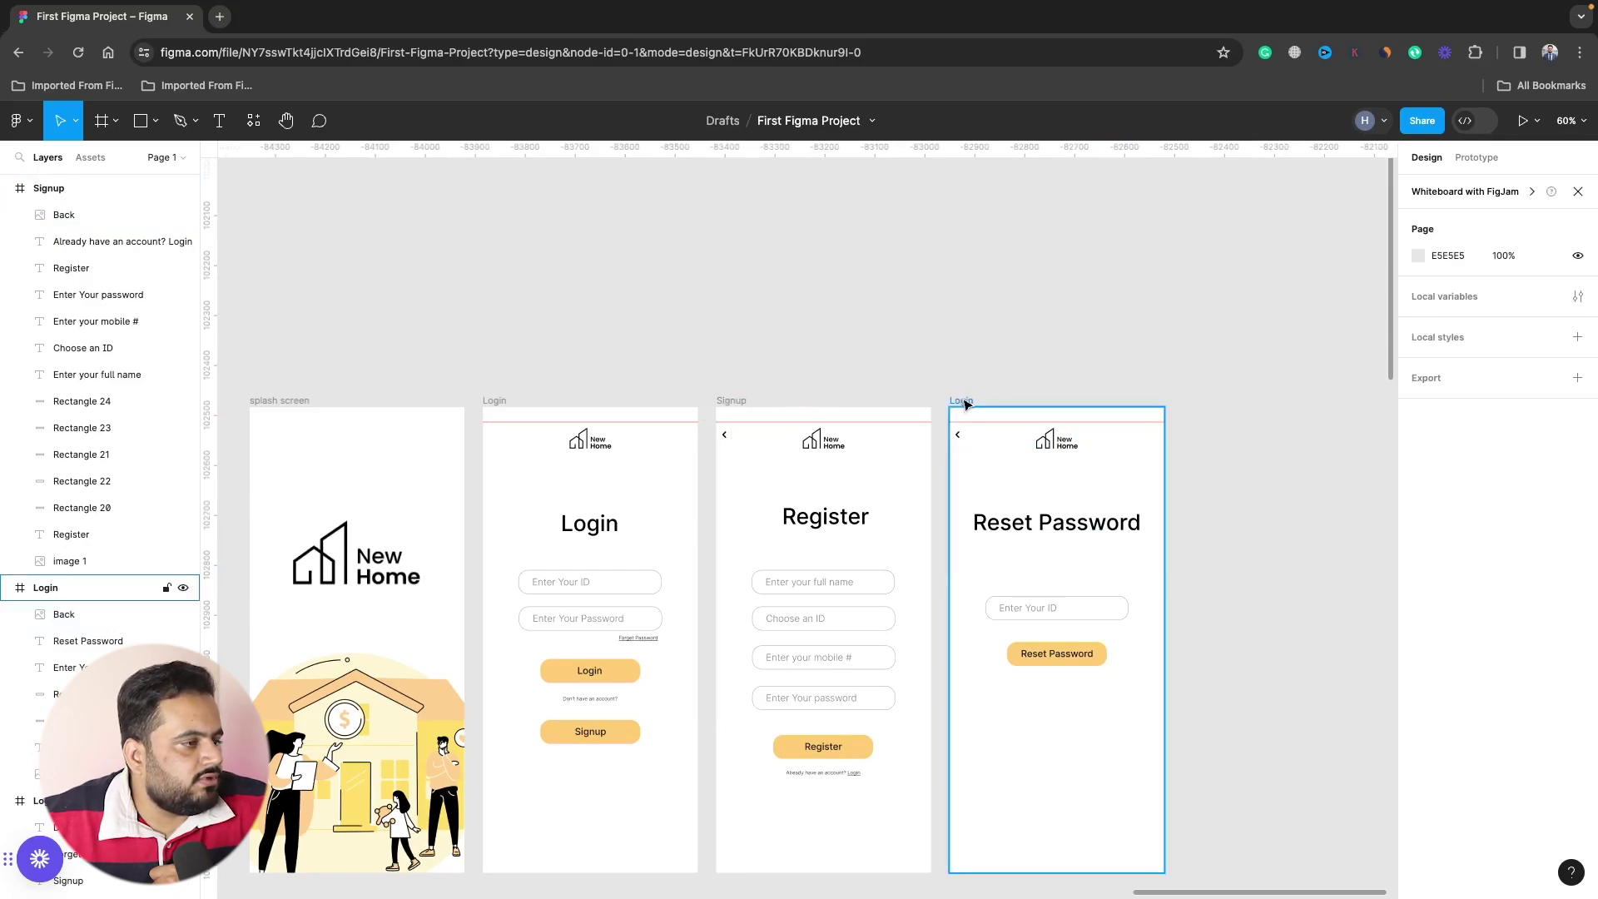
# Start renaming the Reset Password frame to 'Reset Pass 1'.
pyautogui.click(963, 402)
pyautogui.doubleClick(962, 399)
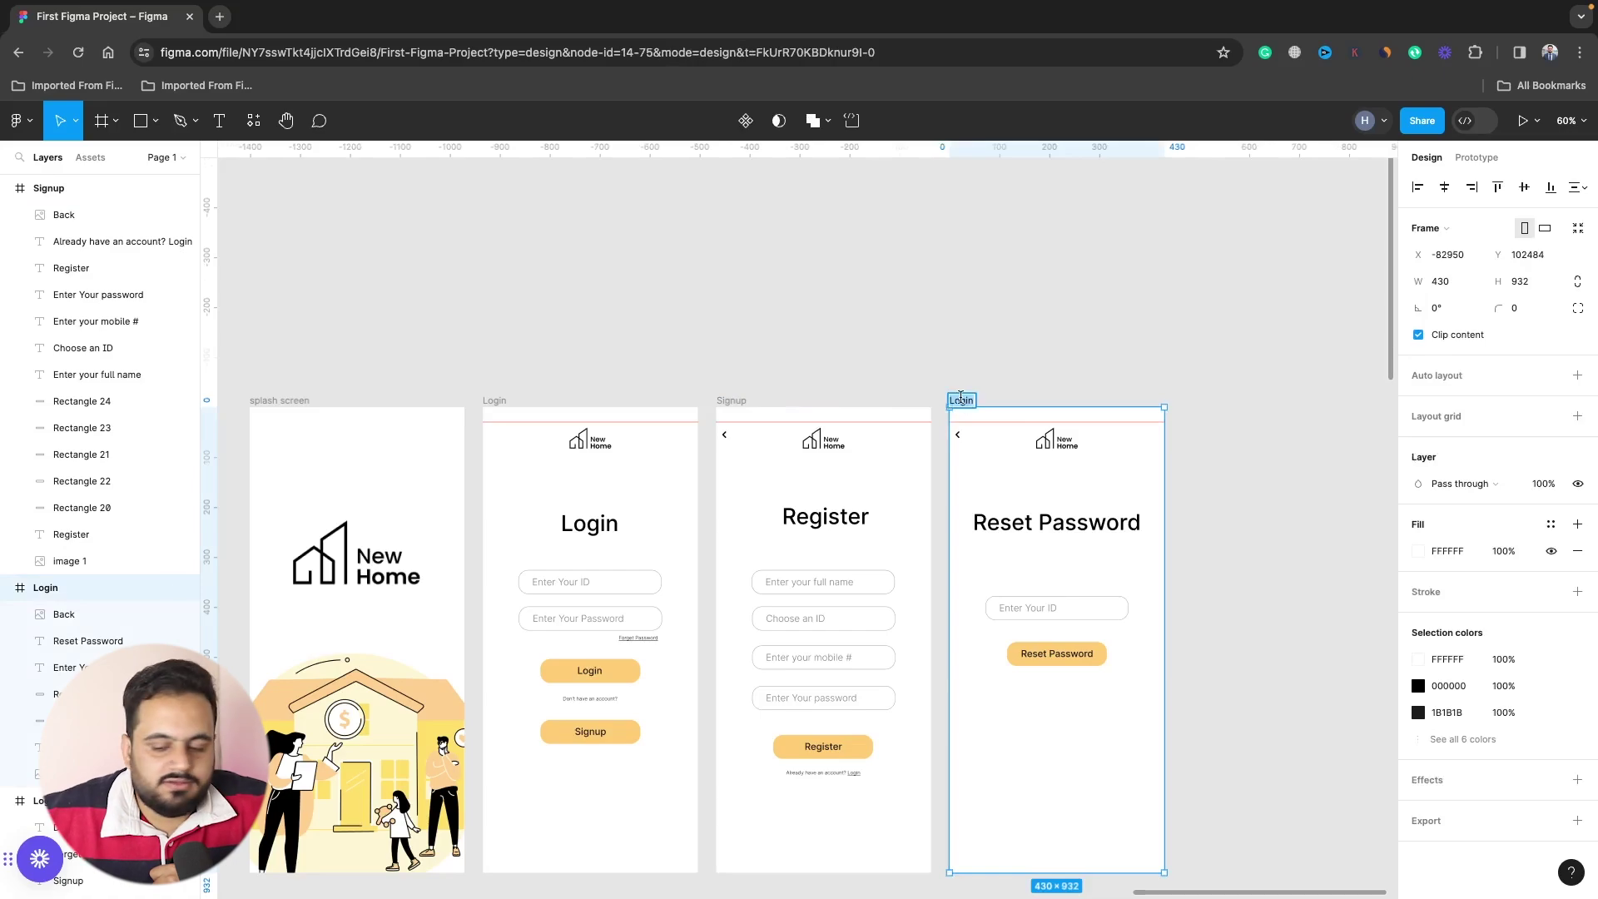
pyautogui.write('Reset Pass 1')
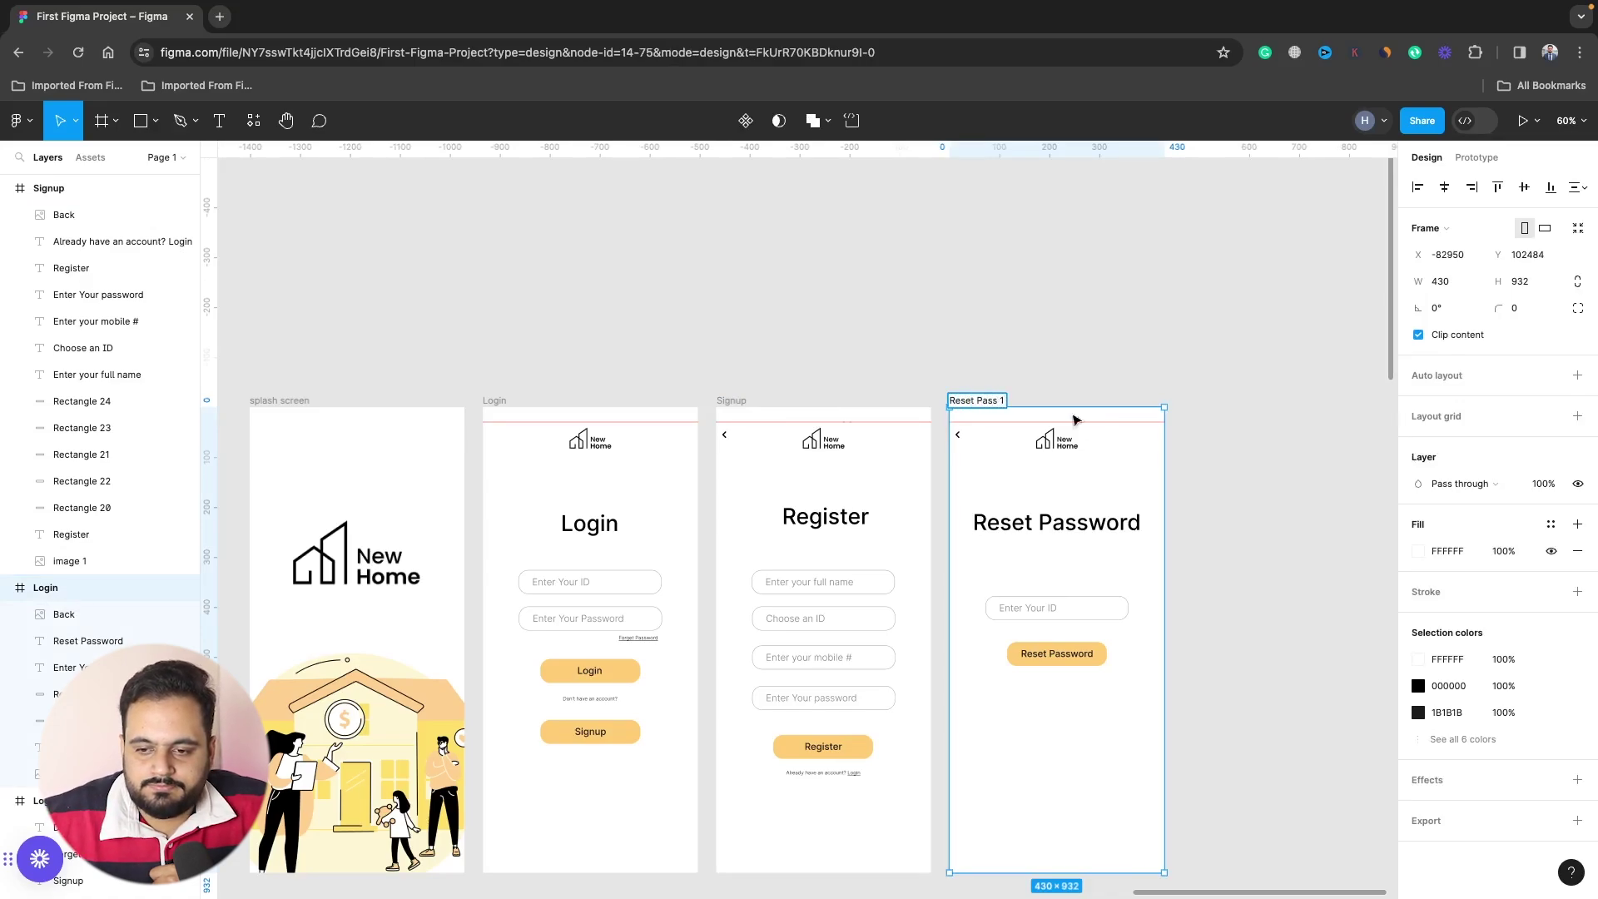
# Finish naming the frame Reset Pass 1 and duplicate it to its right as Reset Pass 2.
pyautogui.click(1137, 355)
pyautogui.click(1000, 403)
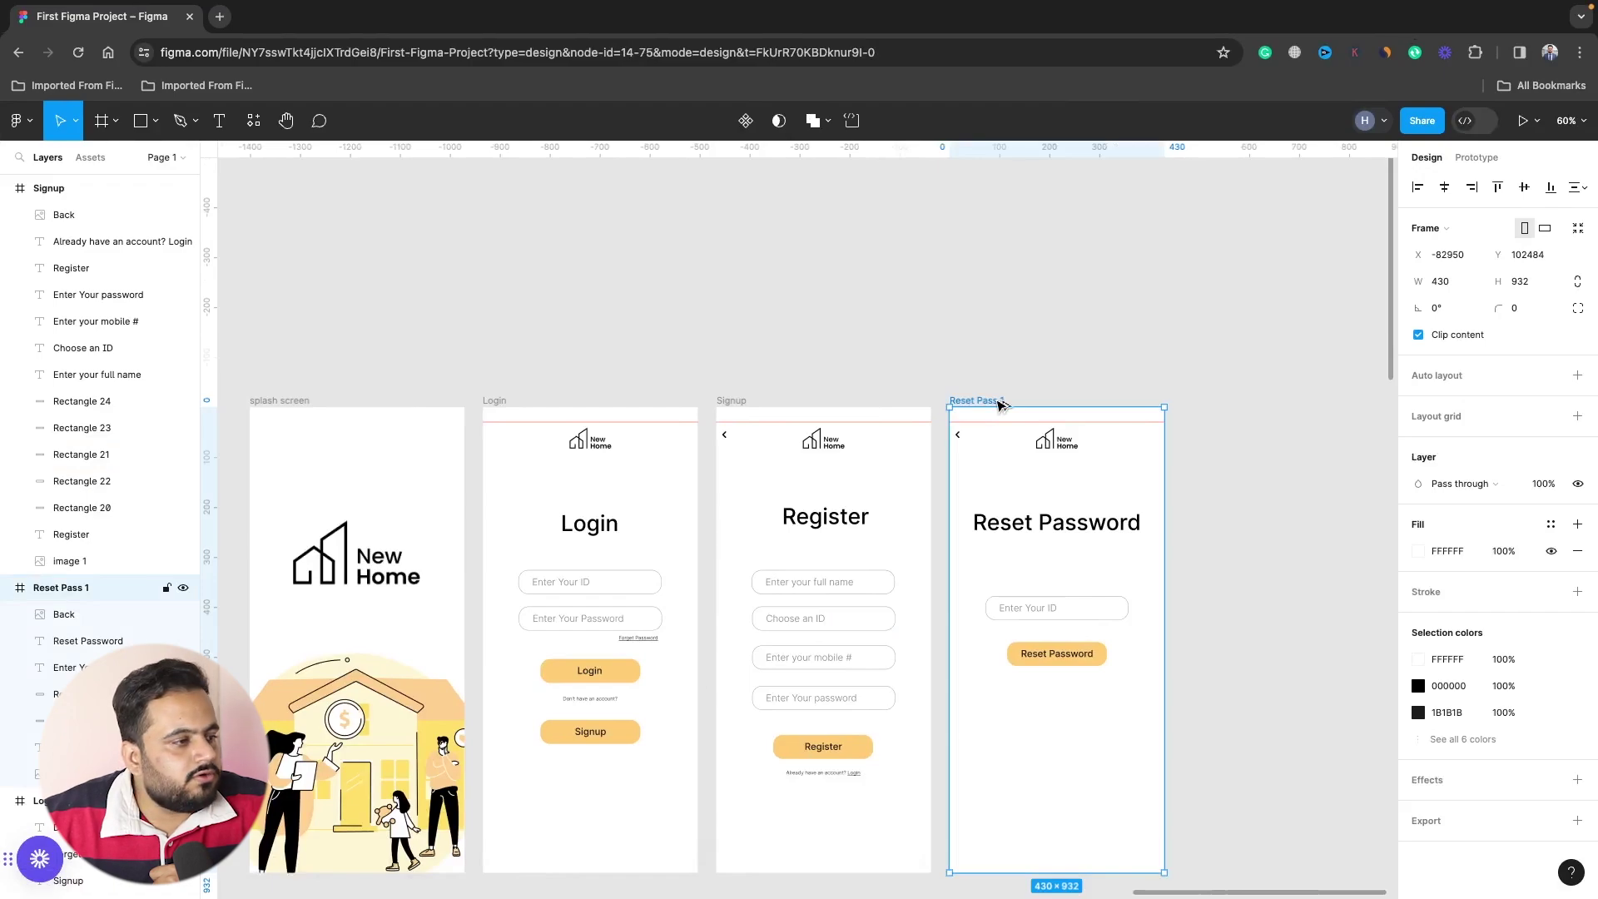
pyautogui.moveTo(1000, 403); pyautogui.dragTo(1238, 399)
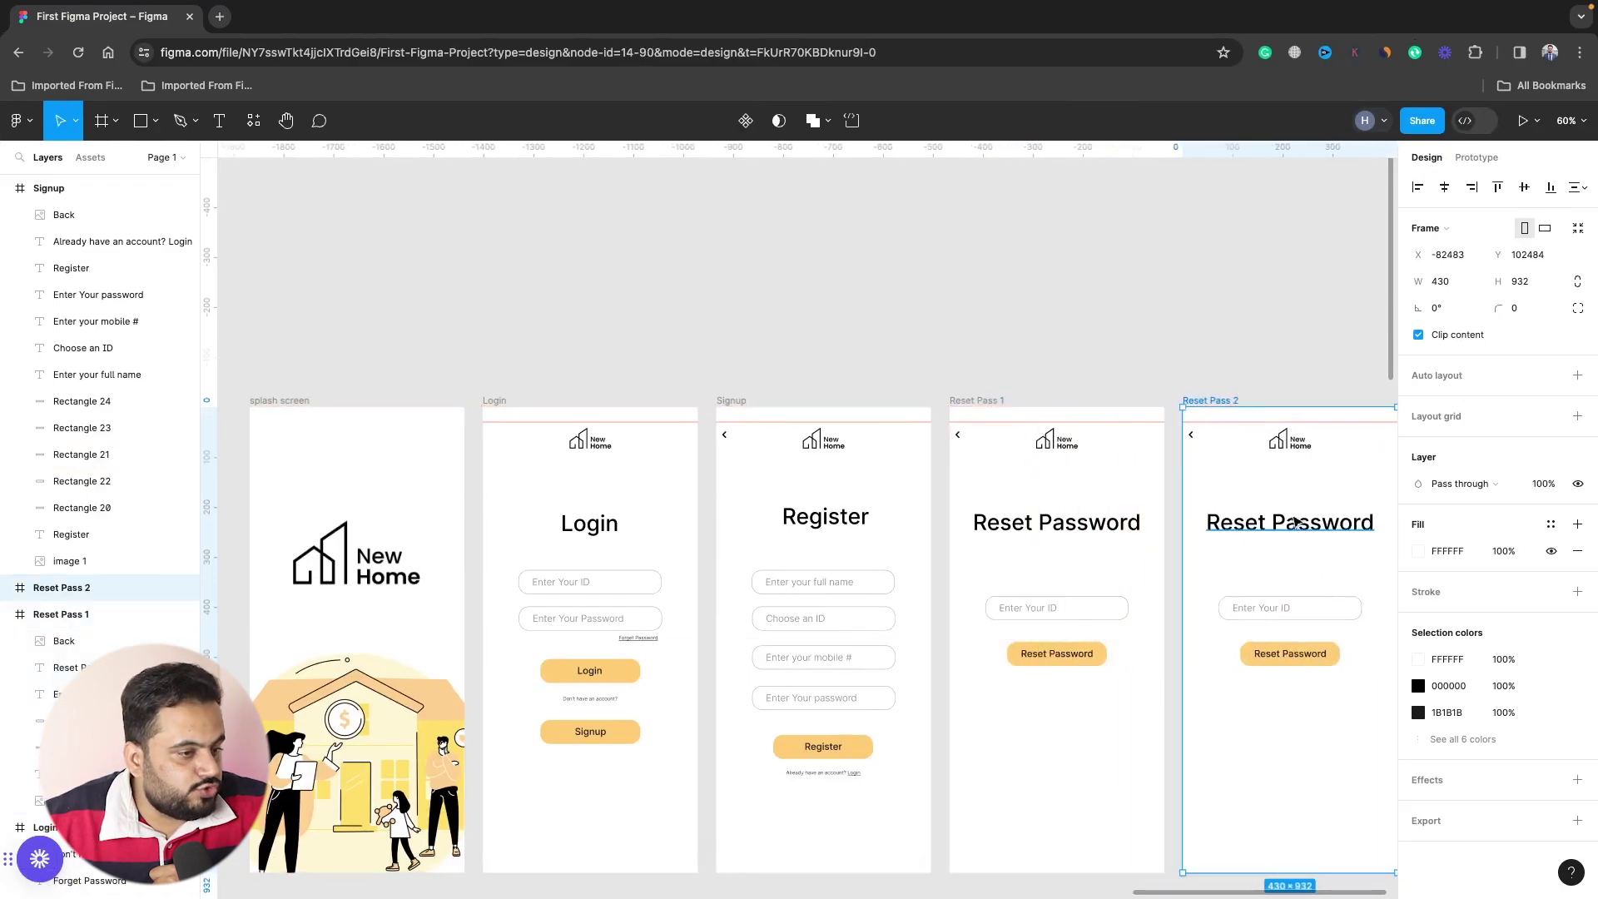
# Change Reset Pass 2's ID placeholder to 'Enter new password'.
pyautogui.hscroll(3, 1290, 525)
pyautogui.click(1279, 570)
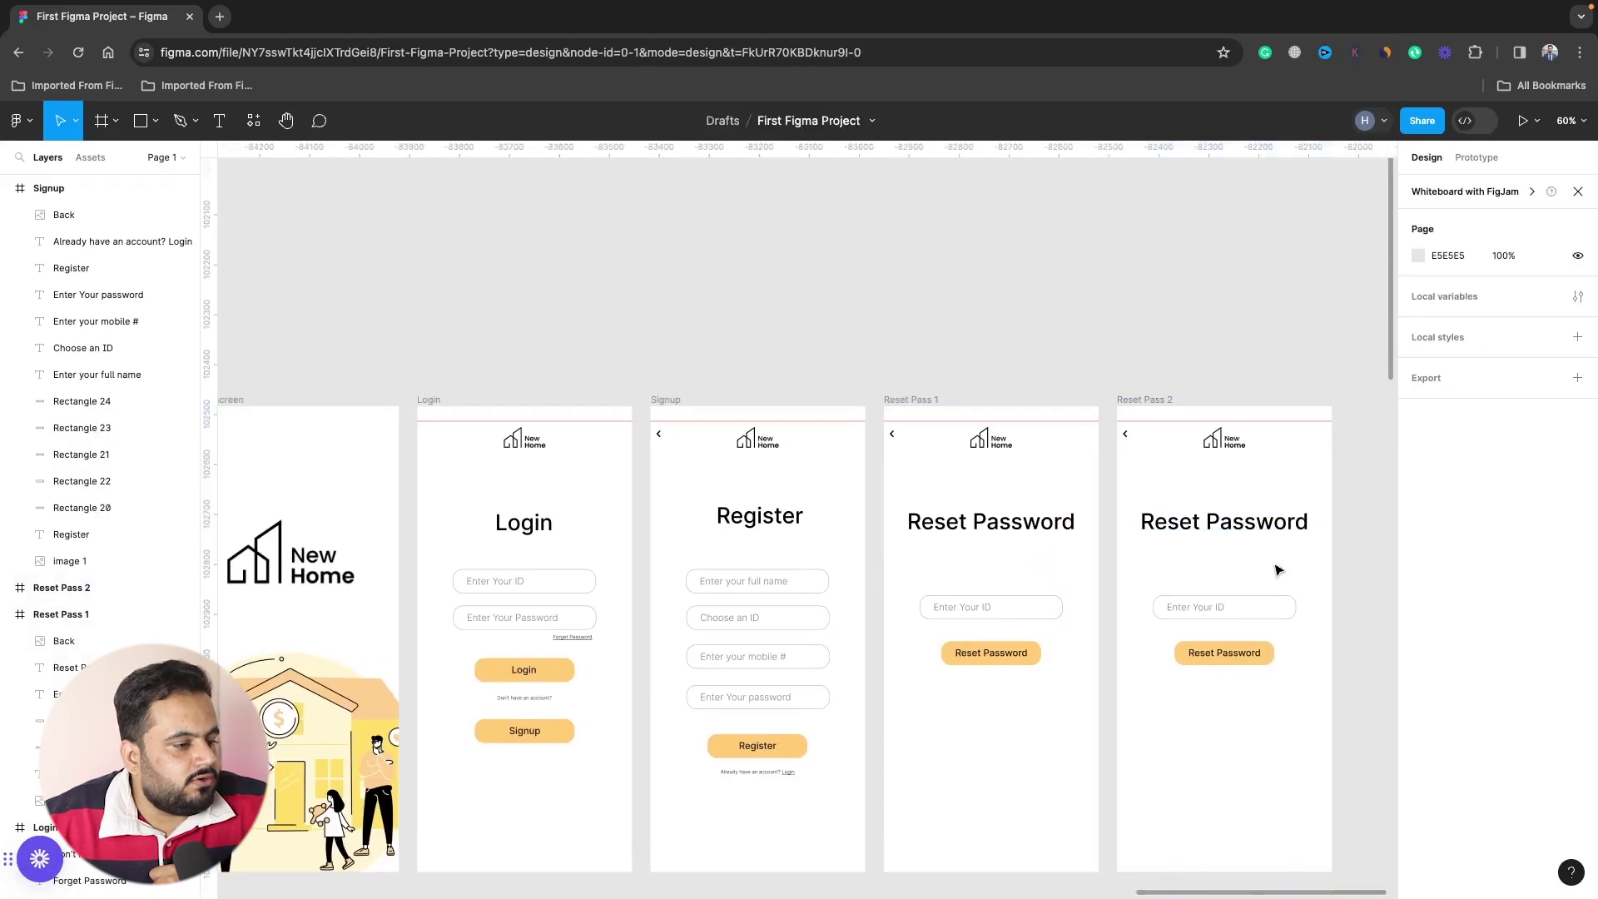
pyautogui.doubleClick(1206, 607)
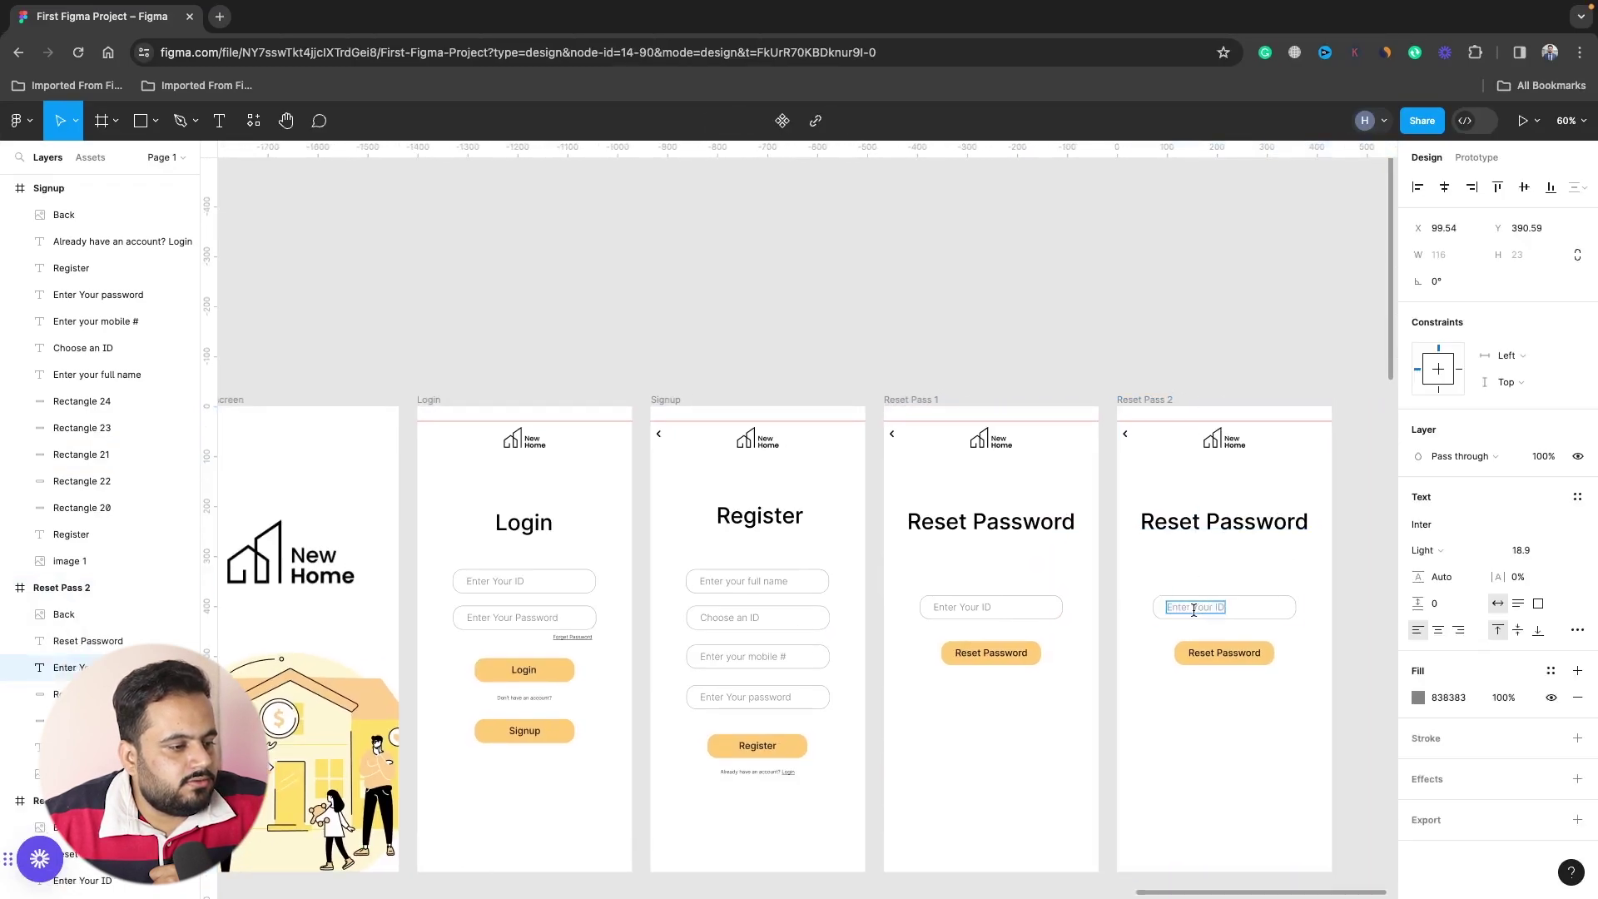
pyautogui.moveTo(1194, 610); pyautogui.dragTo(1231, 611)
pyautogui.write('new')
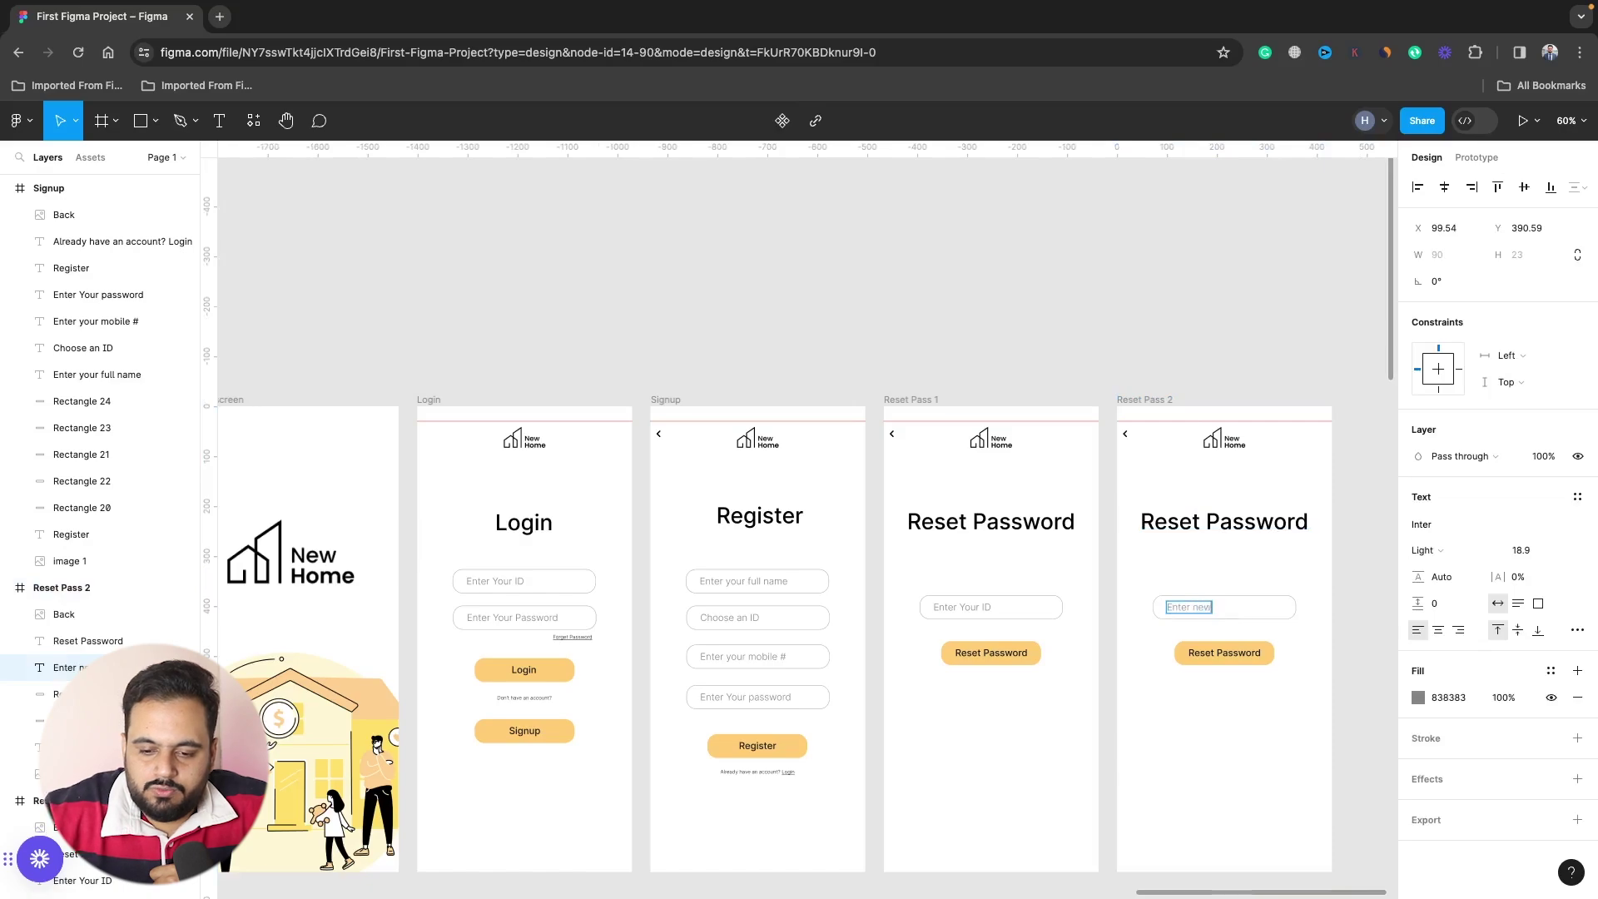
pyautogui.write(' pass')
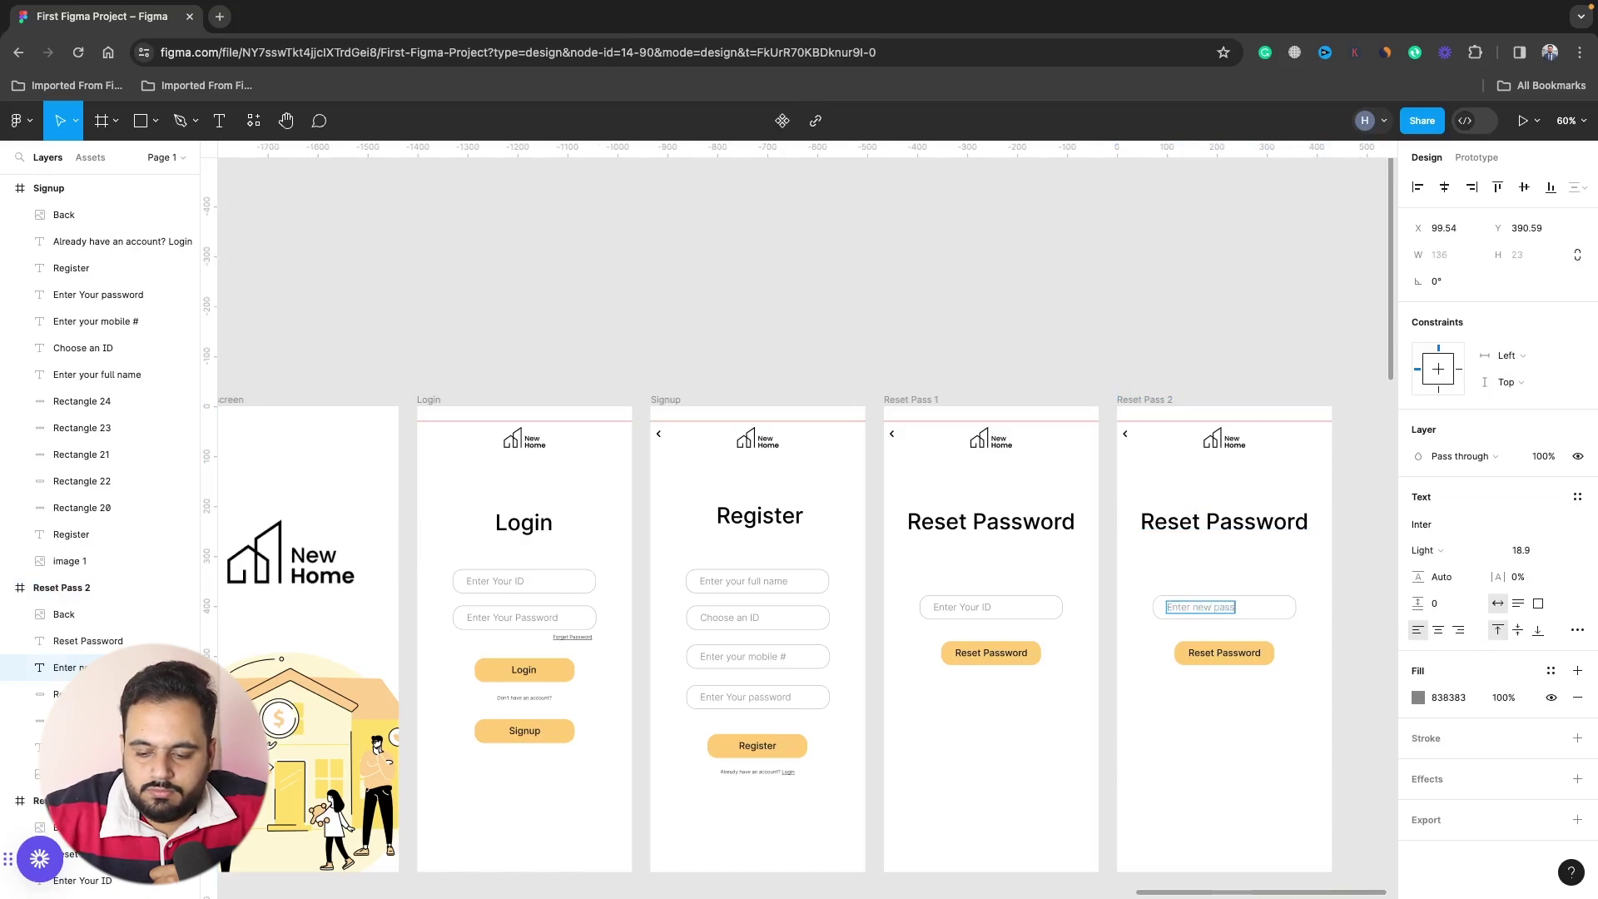
pyautogui.write('word')
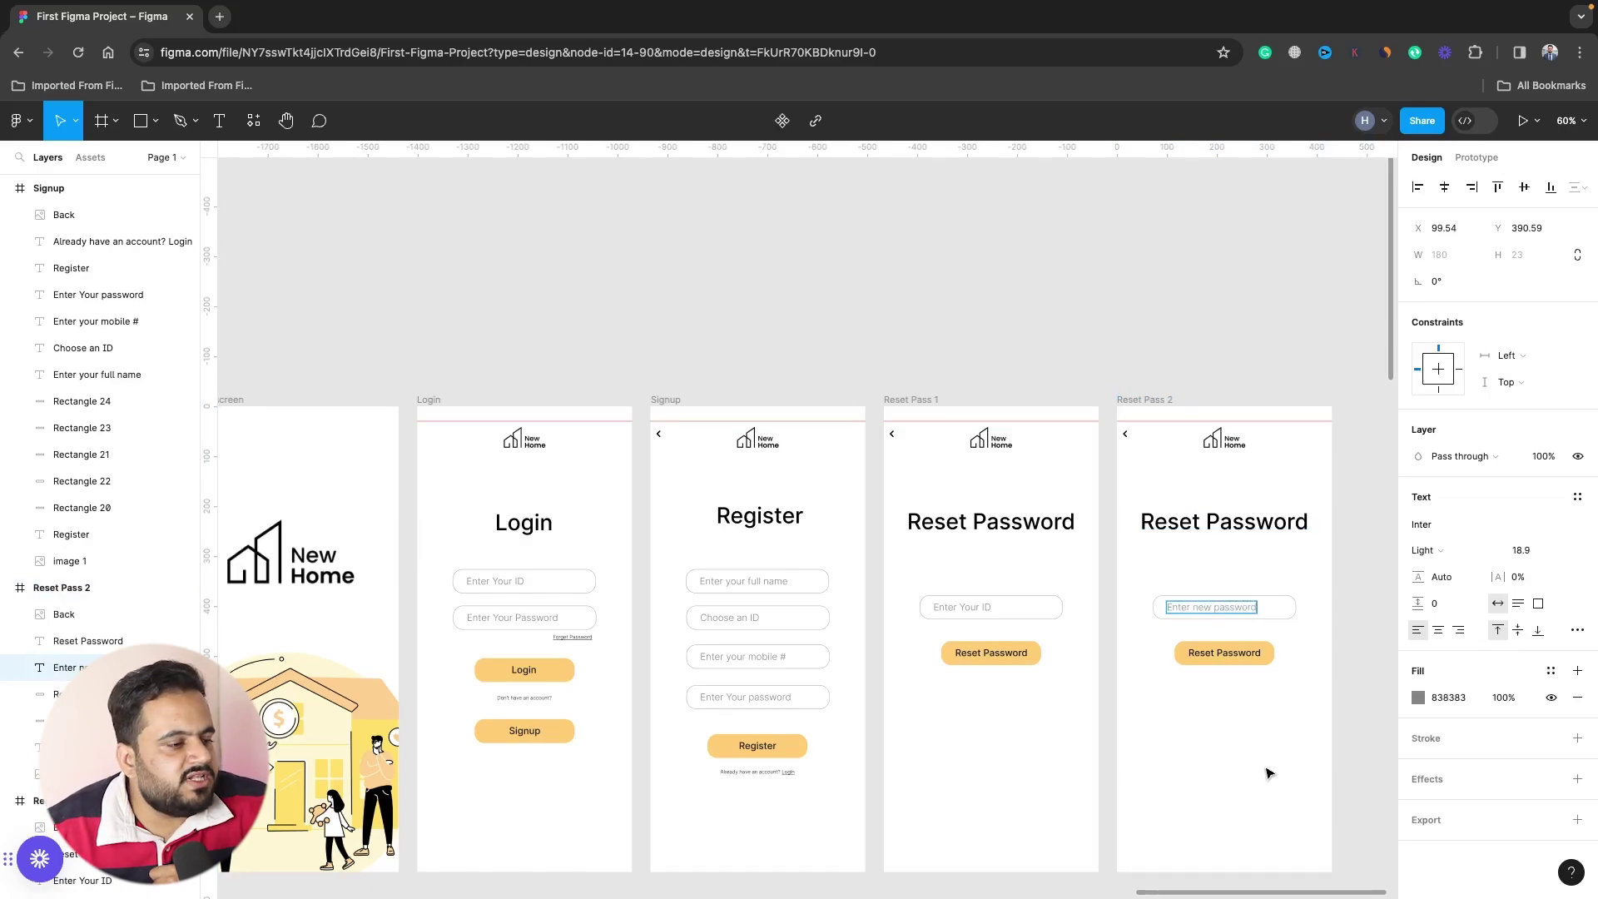
pyautogui.press('Escape')
pyautogui.click(1295, 659)
# Move the field up, lower the Reset Password button, and duplicate the field below.
pyautogui.click(1209, 601)
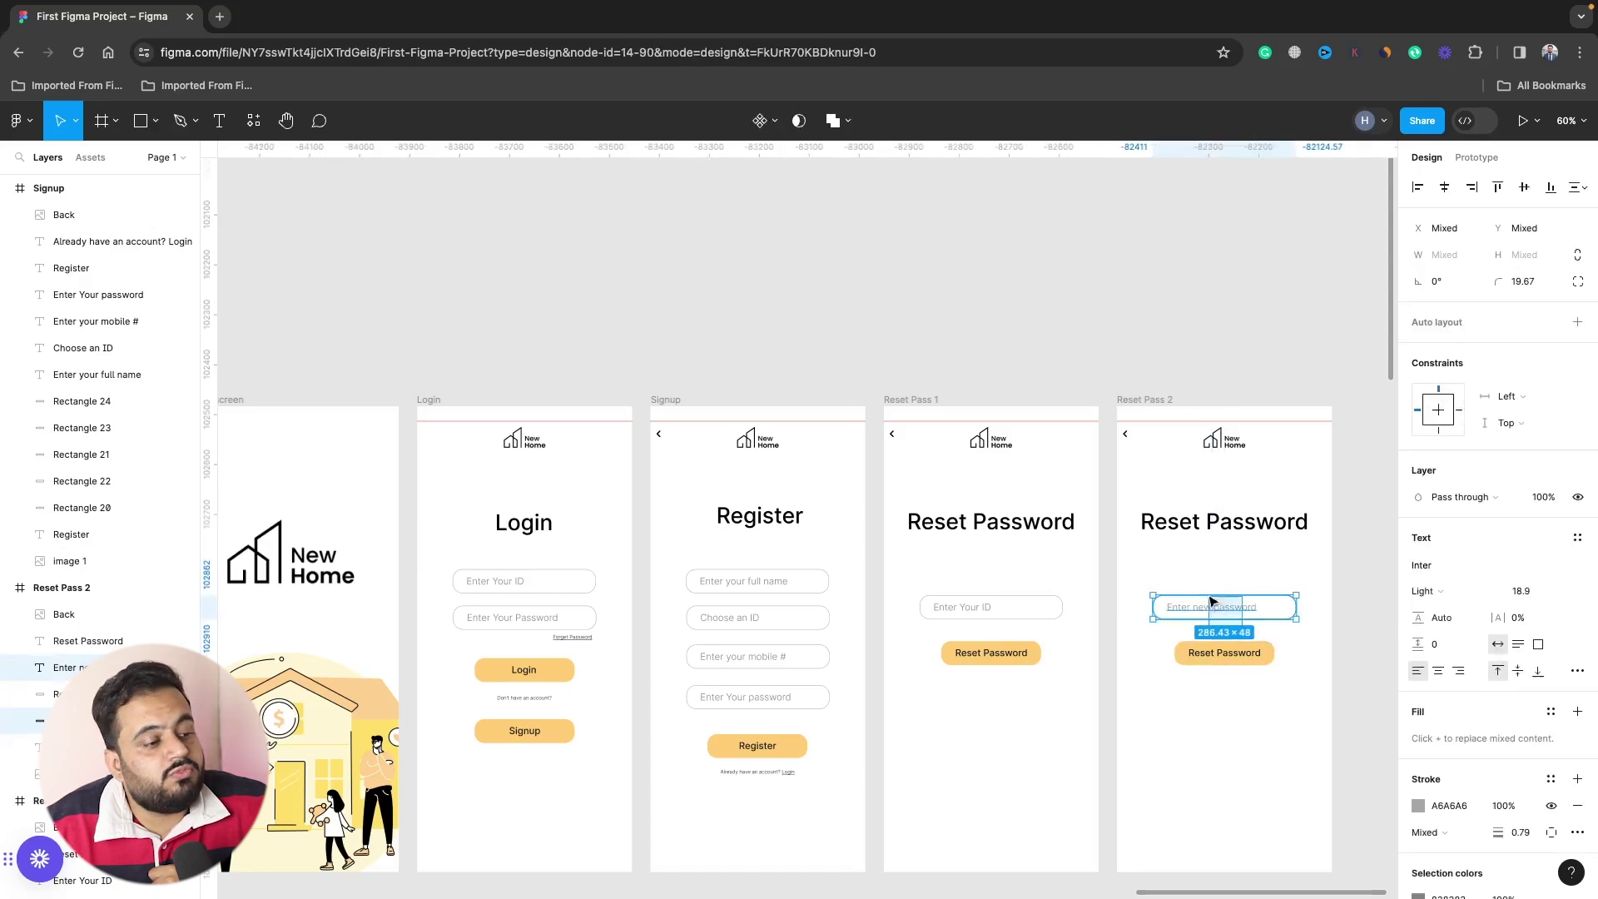
pyautogui.moveTo(1217, 613)
pyautogui.mouseDown()
pyautogui.moveTo(1219, 587)
pyautogui.moveTo(1290, 709)
pyautogui.moveTo(1251, 690)
pyautogui.mouseUp()
pyautogui.click(1246, 617)
pyautogui.moveTo(1243, 594); pyautogui.dragTo(1212, 583)
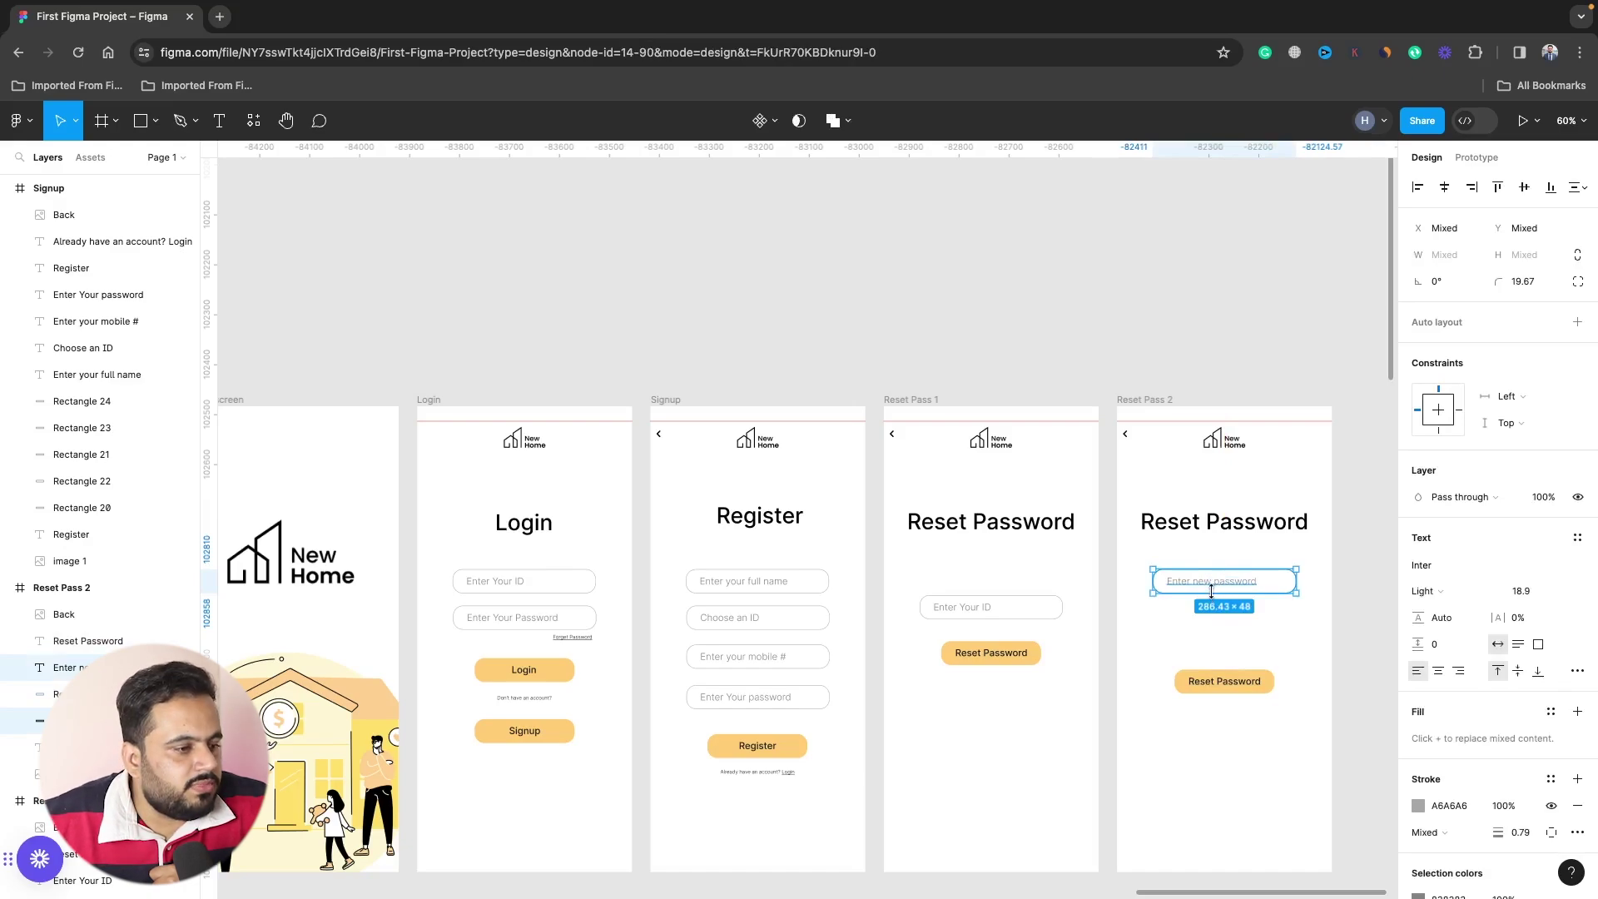
pyautogui.moveTo(1212, 589); pyautogui.dragTo(1228, 633)
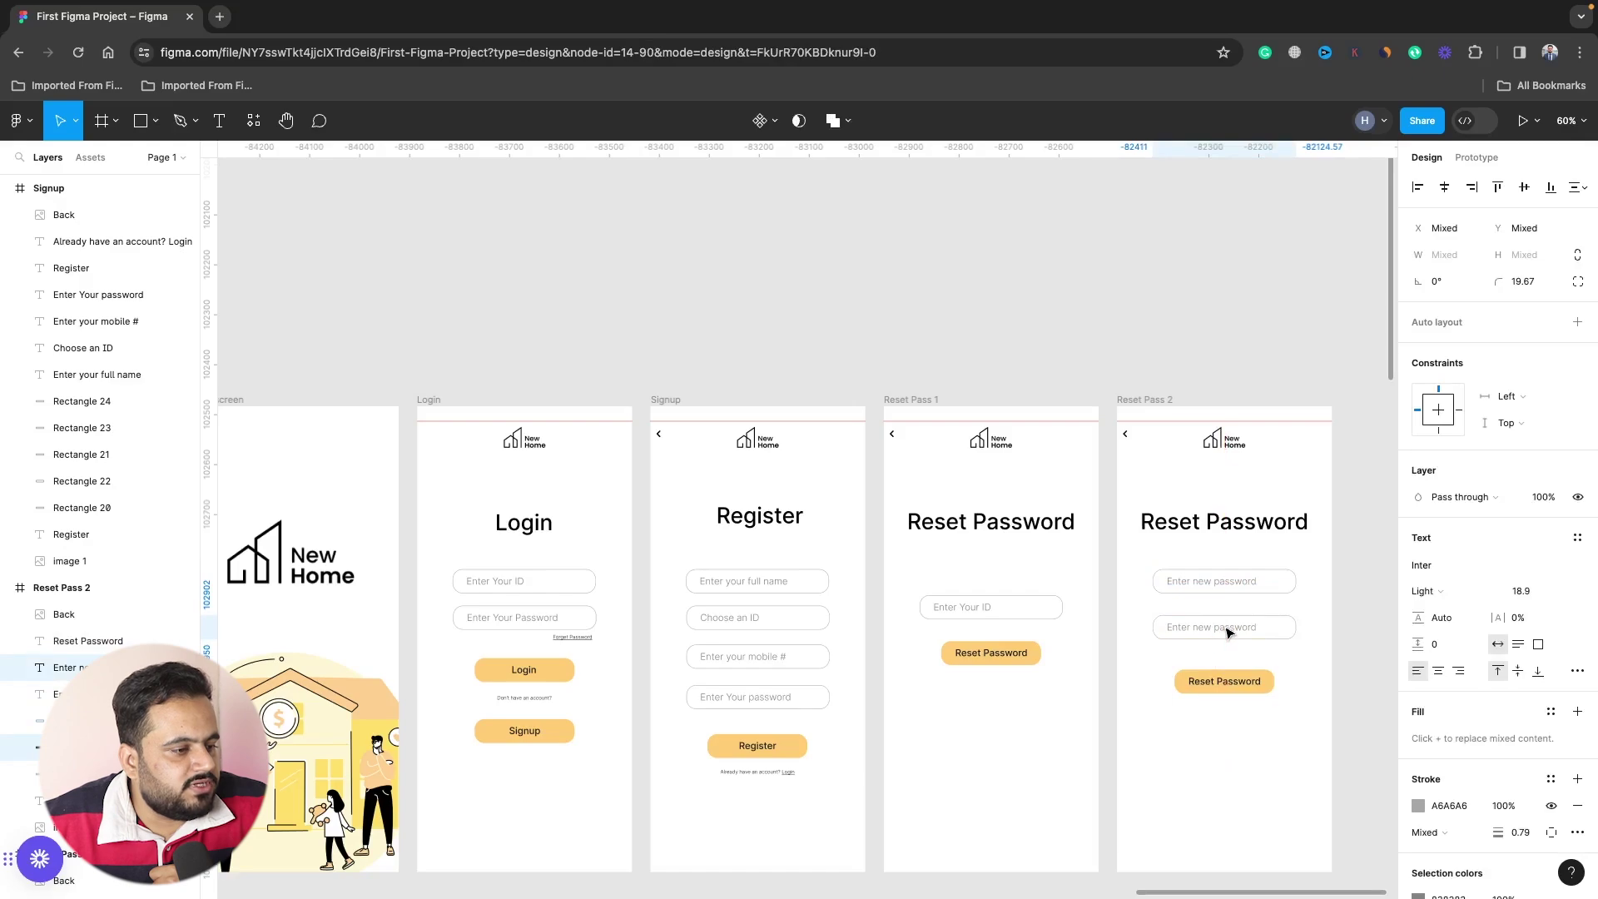
# Change the duplicated field's text to 'Re-enter your new password'.
pyautogui.doubleClick(1224, 626)
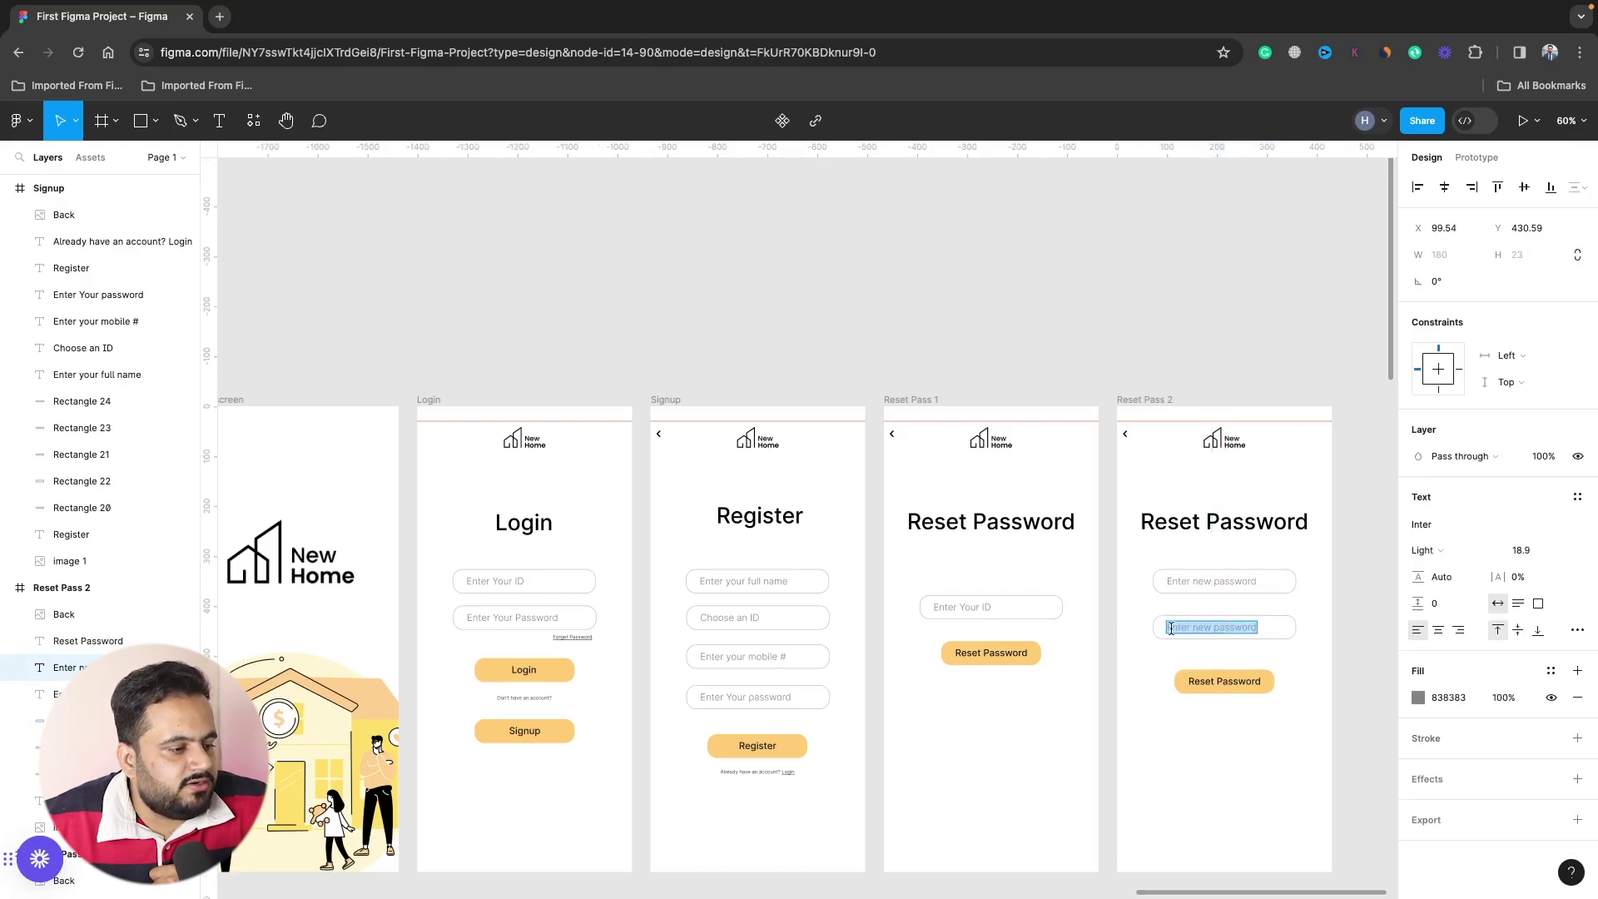
pyautogui.write('Re')
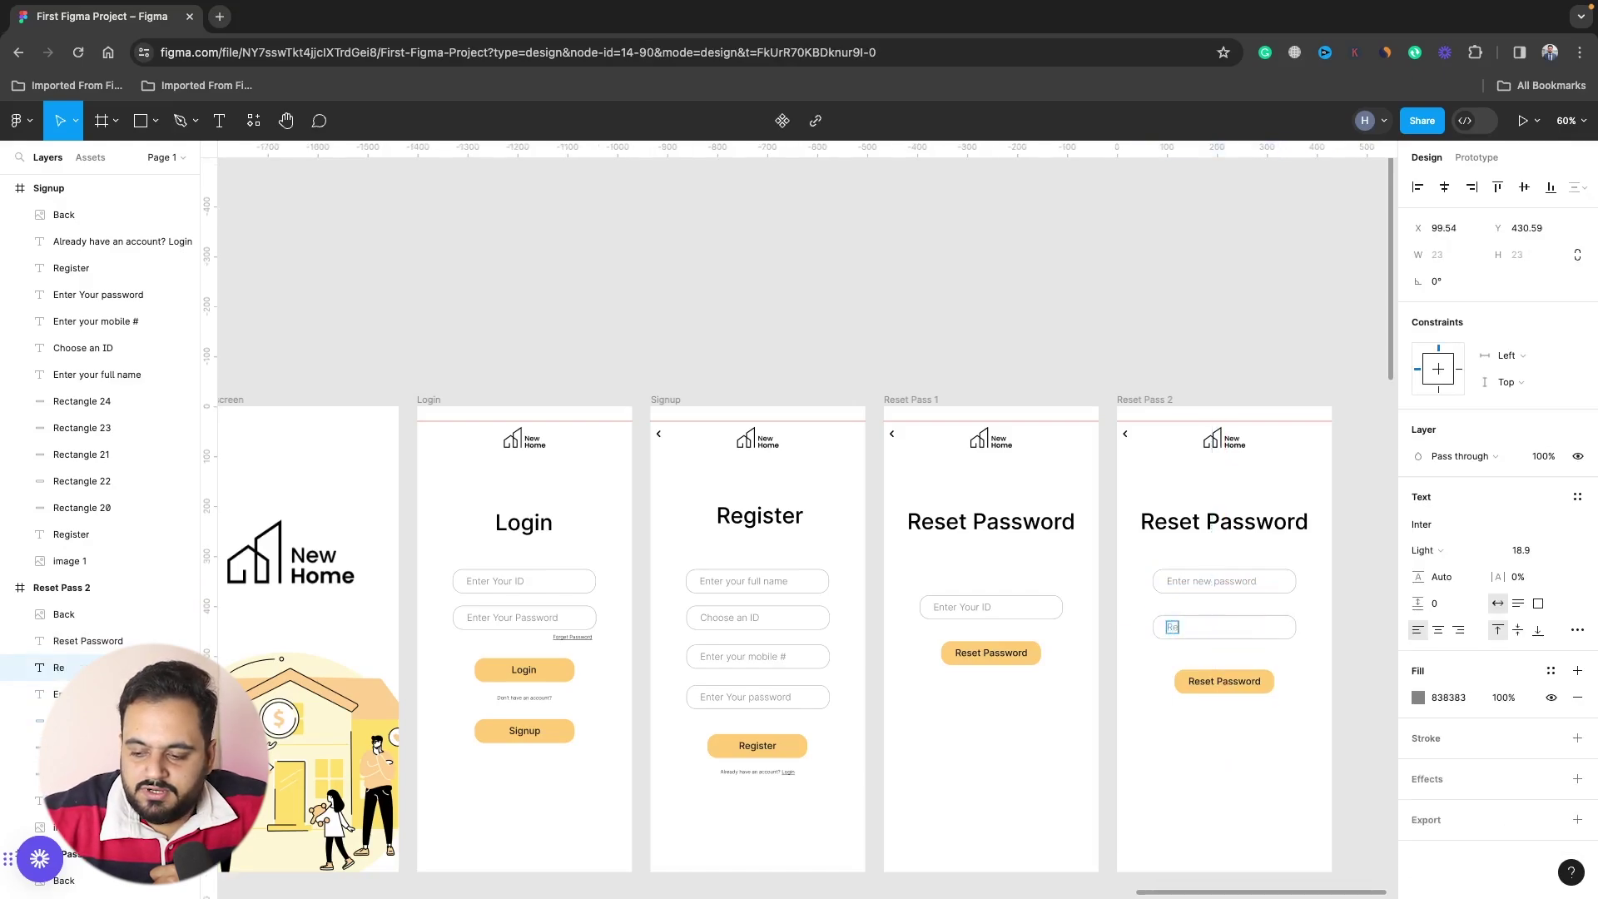
pyautogui.write('-enter your new password')
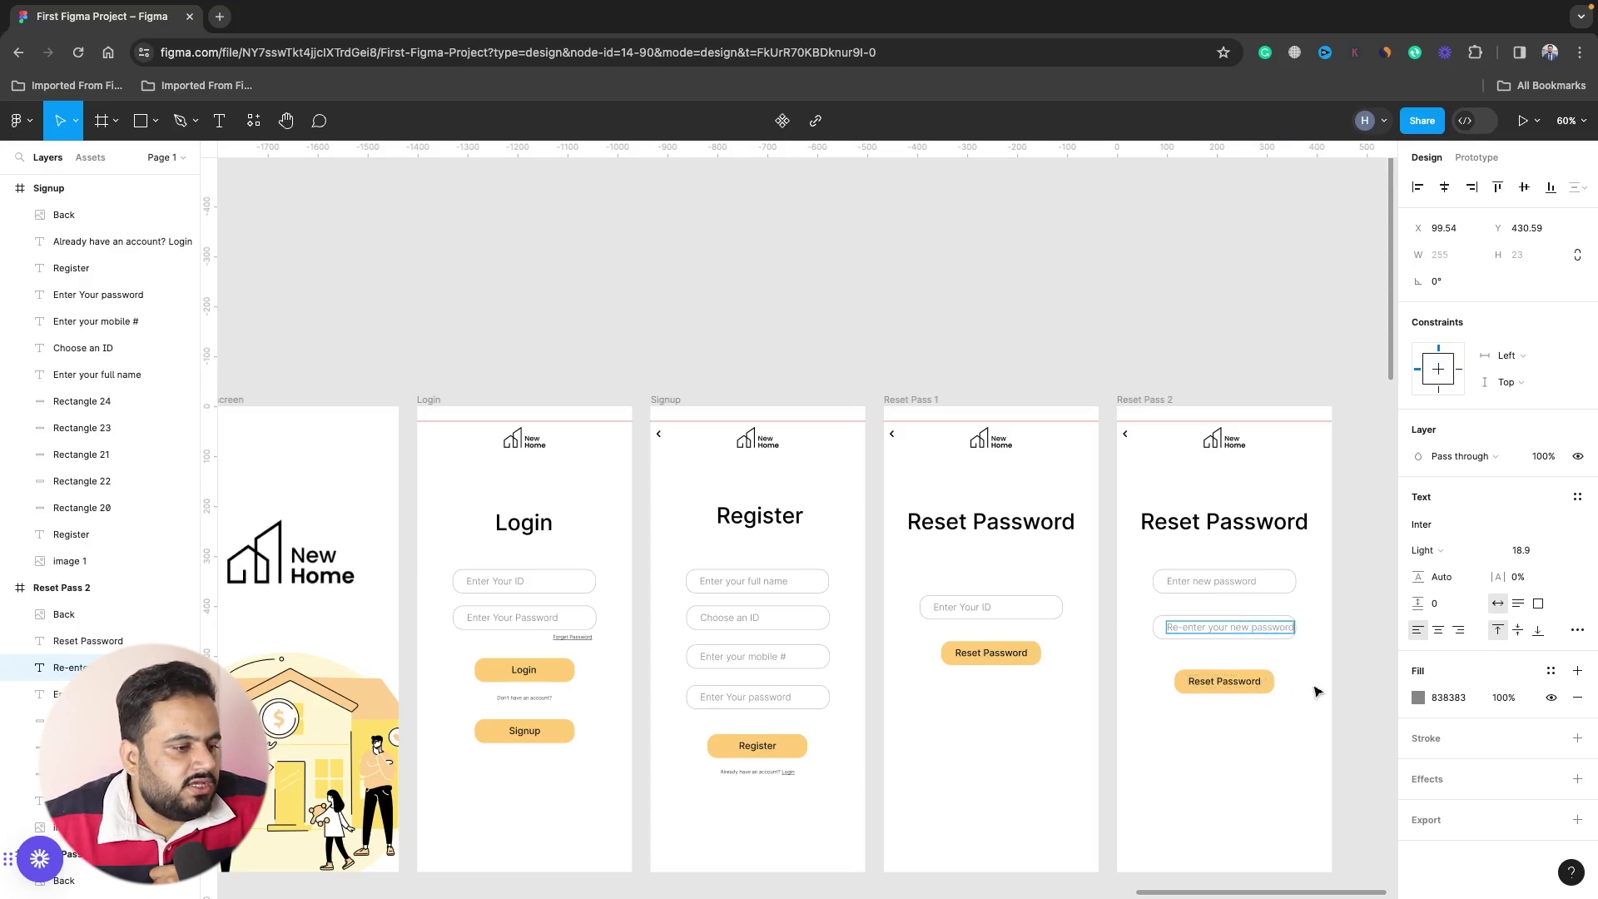
pyautogui.press('Escape')
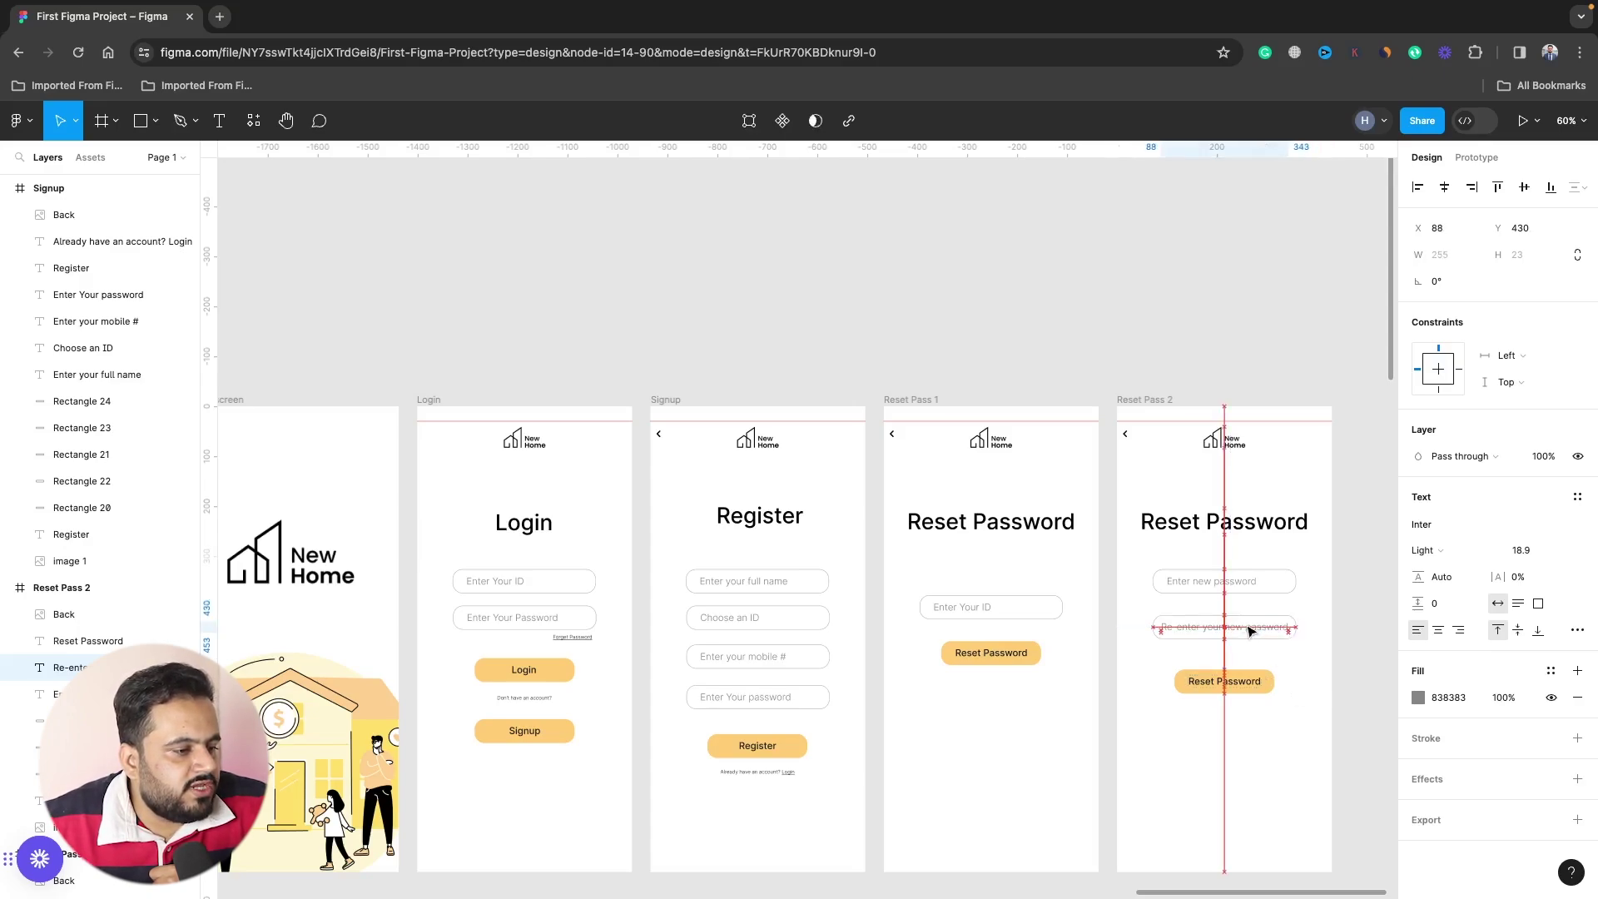
pyautogui.press('Escape')
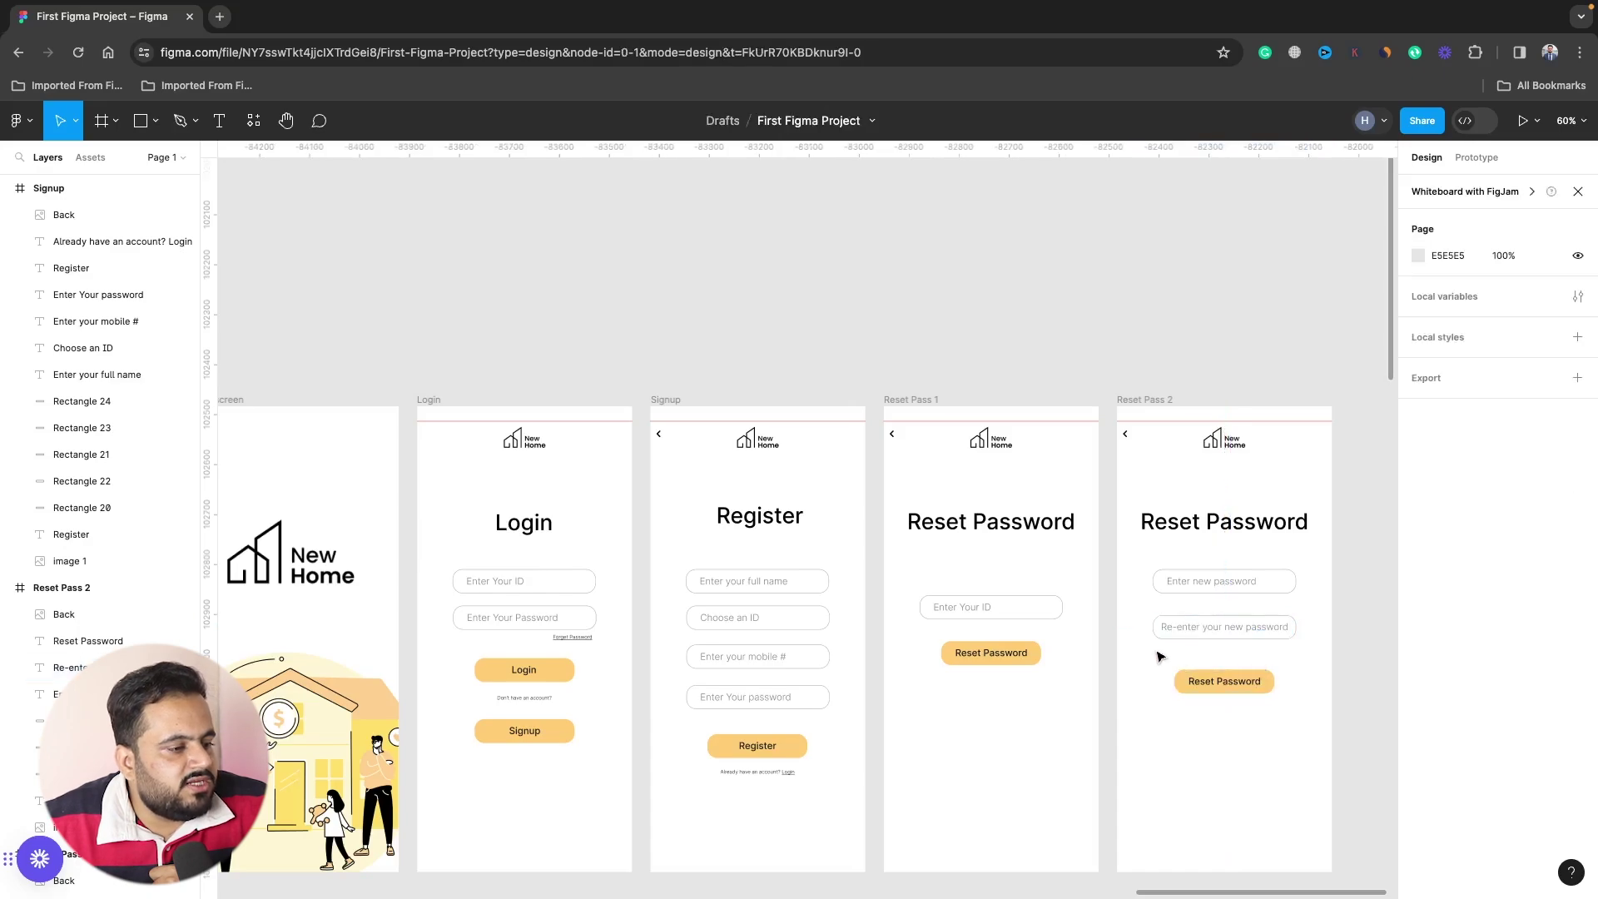
# Nudge the Reset Password button and re-enter field to even out the spacing.
pyautogui.moveTo(1165, 660)
pyautogui.mouseDown()
pyautogui.moveTo(1278, 718)
pyautogui.moveTo(1248, 679)
pyautogui.mouseUp()
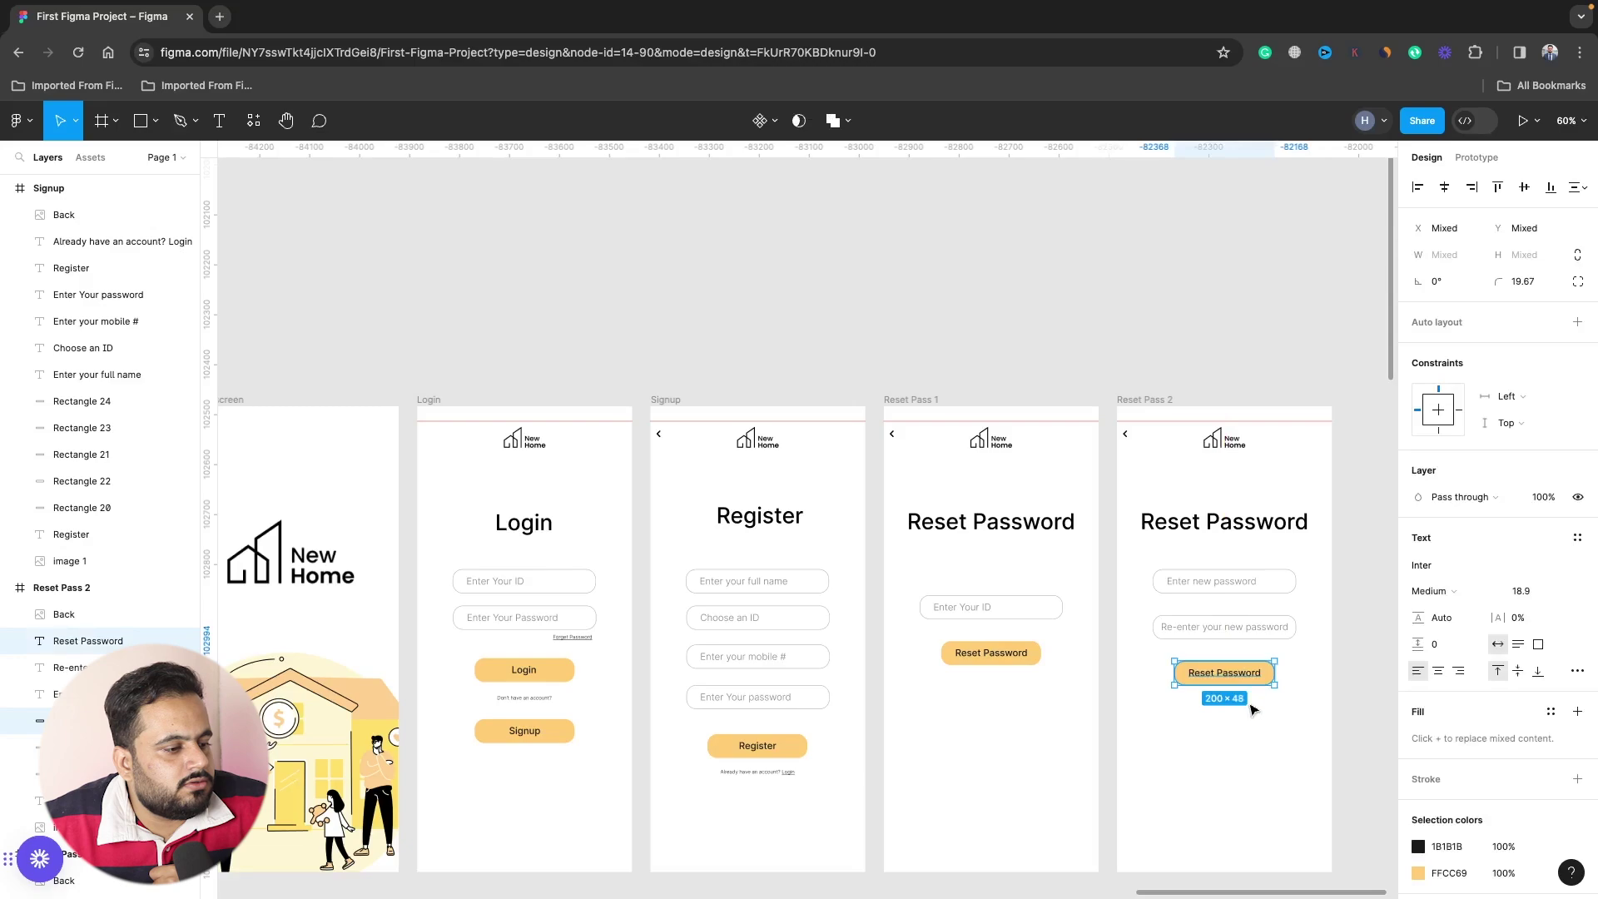
pyautogui.click(1280, 713)
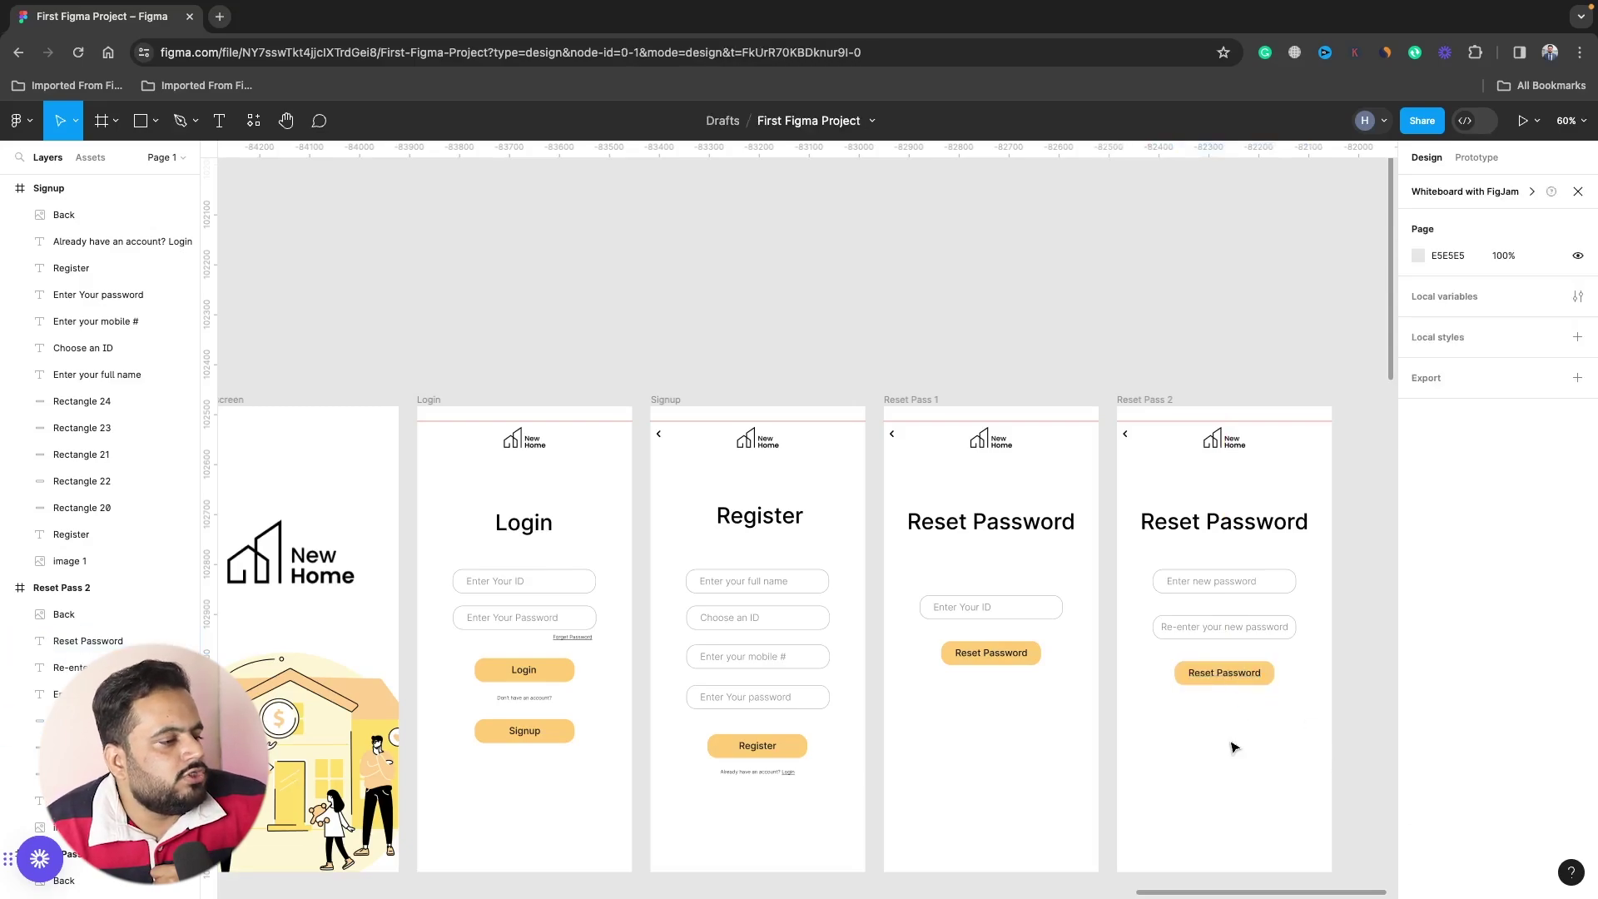
pyautogui.moveTo(1174, 610)
pyautogui.mouseDown()
pyautogui.moveTo(1241, 639)
pyautogui.moveTo(1239, 625)
pyautogui.mouseUp()
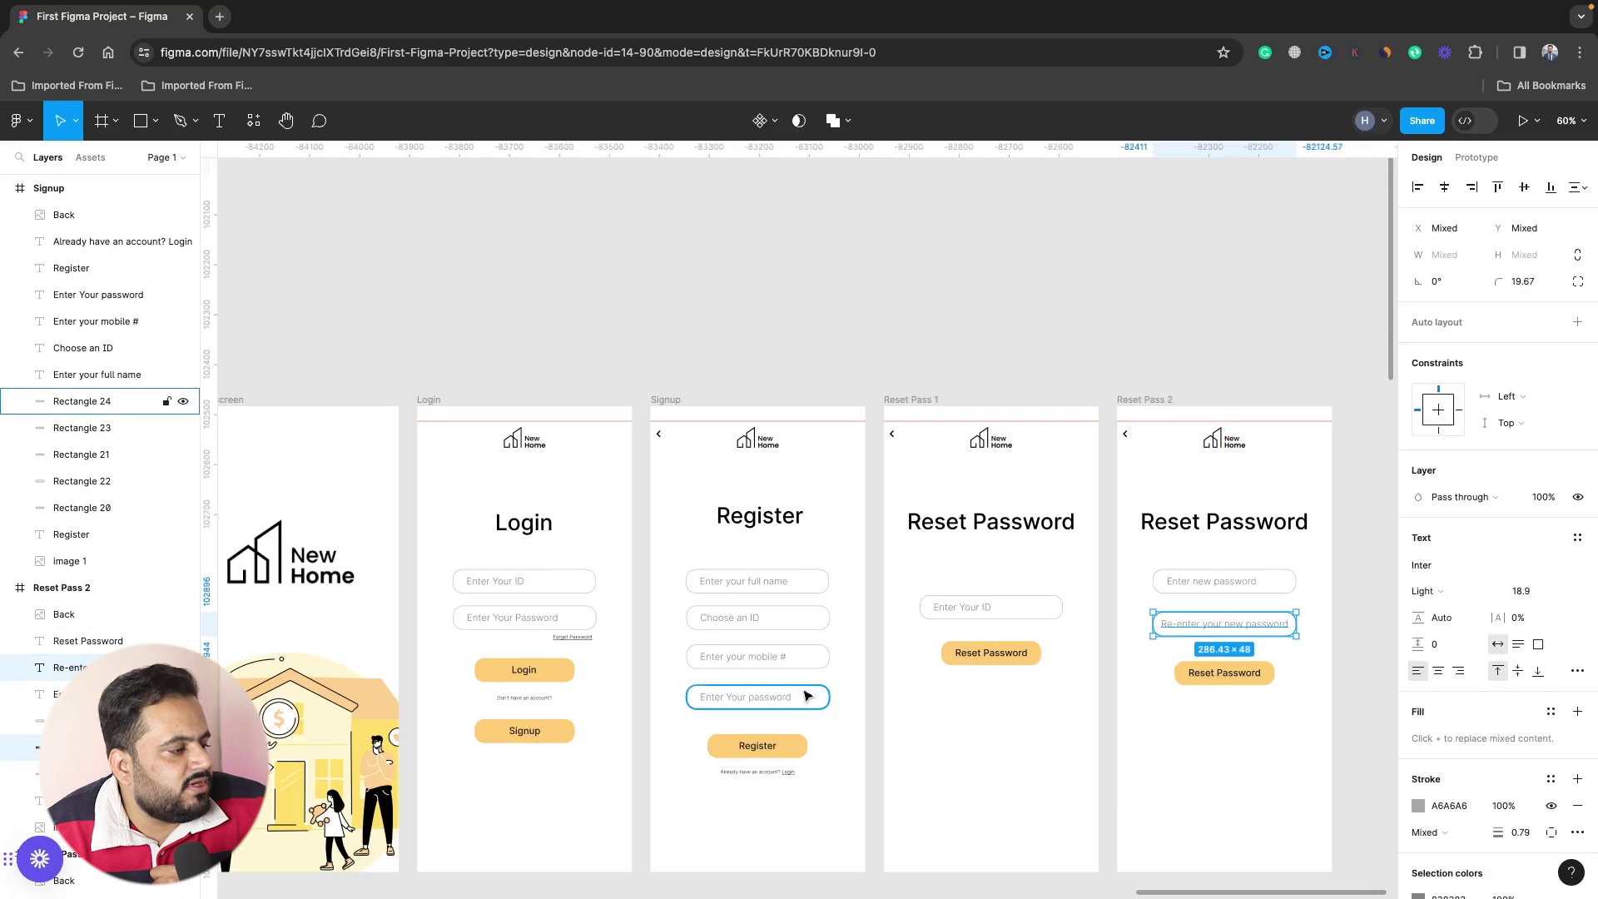
pyautogui.click(1158, 681)
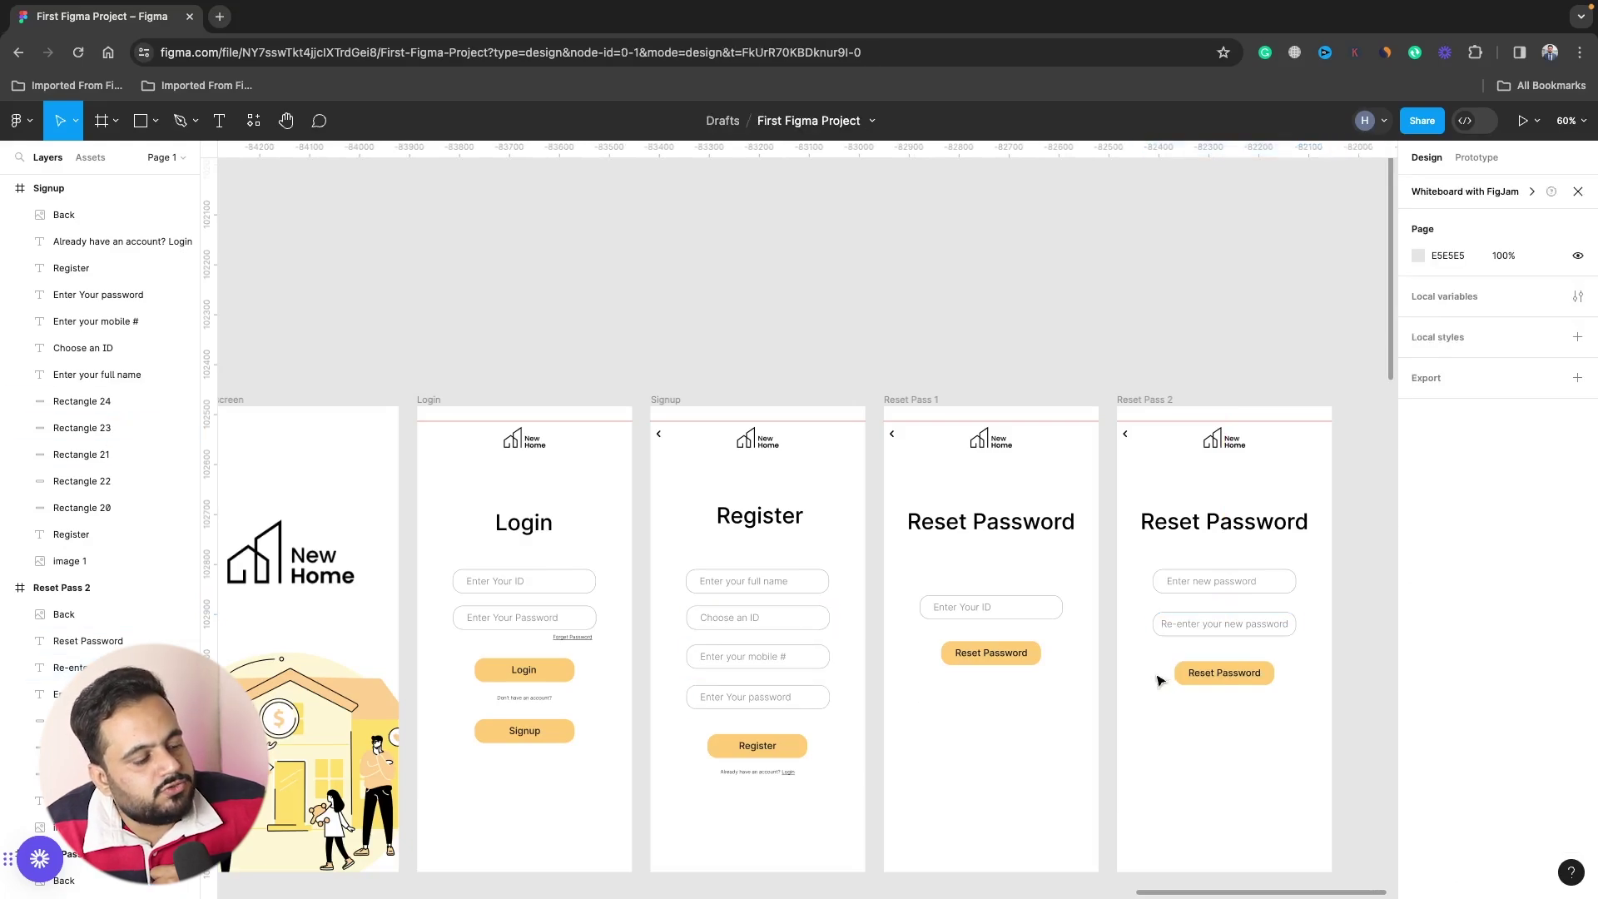
# Alt-drag a copy of the Reset Pass 1 frame to the right of Reset Pass 2.
pyautogui.scroll(-2, 1140, 721)
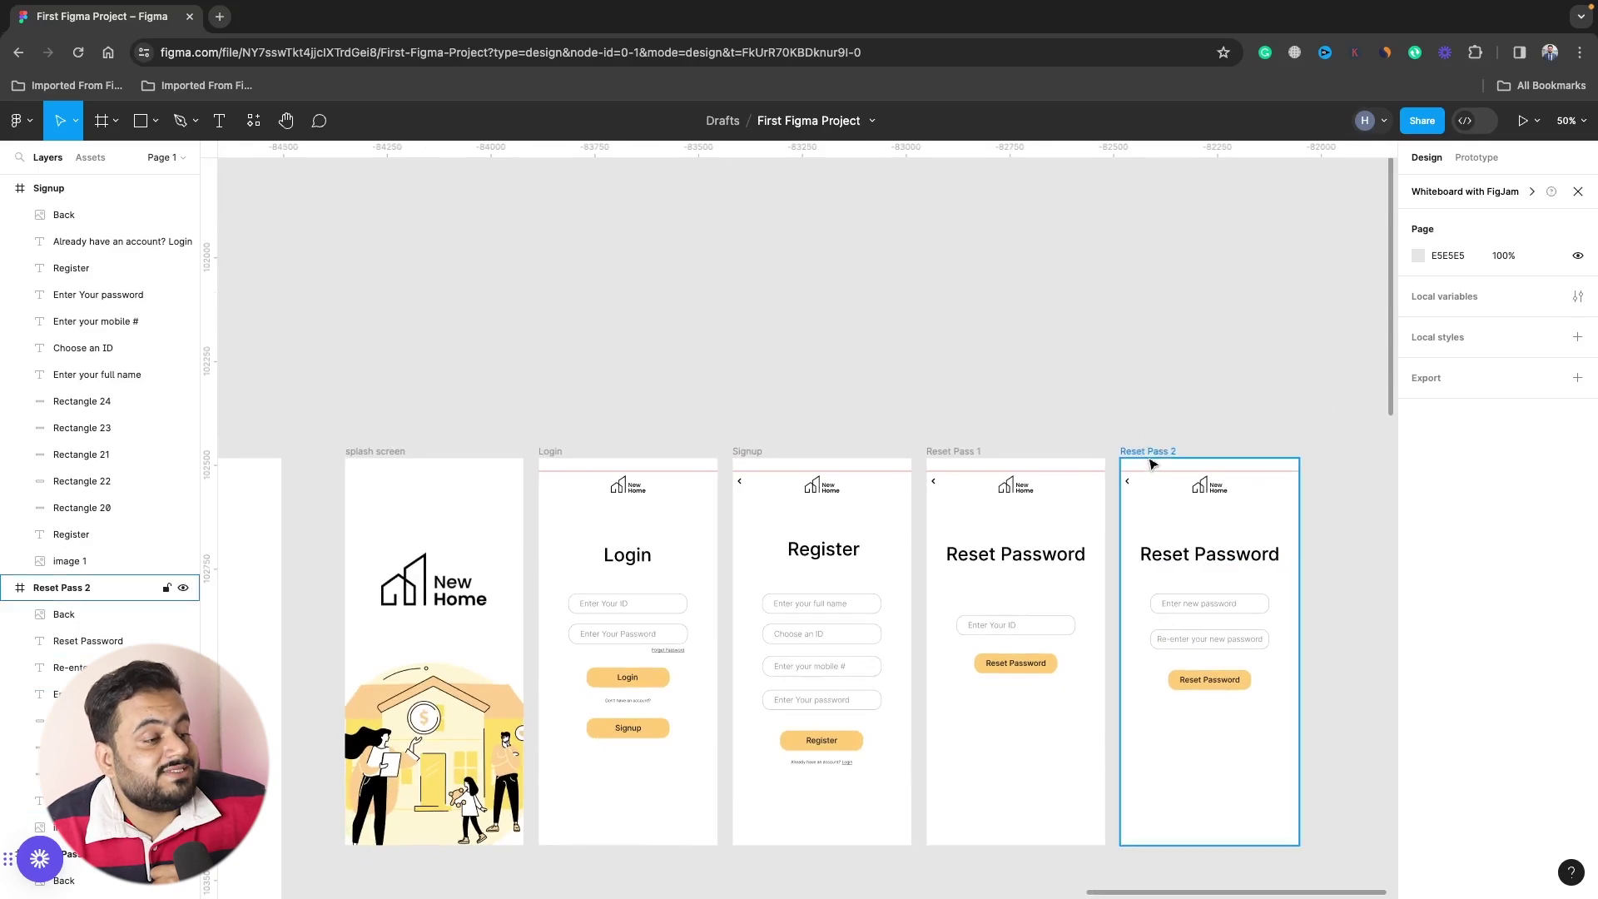
pyautogui.click(962, 457)
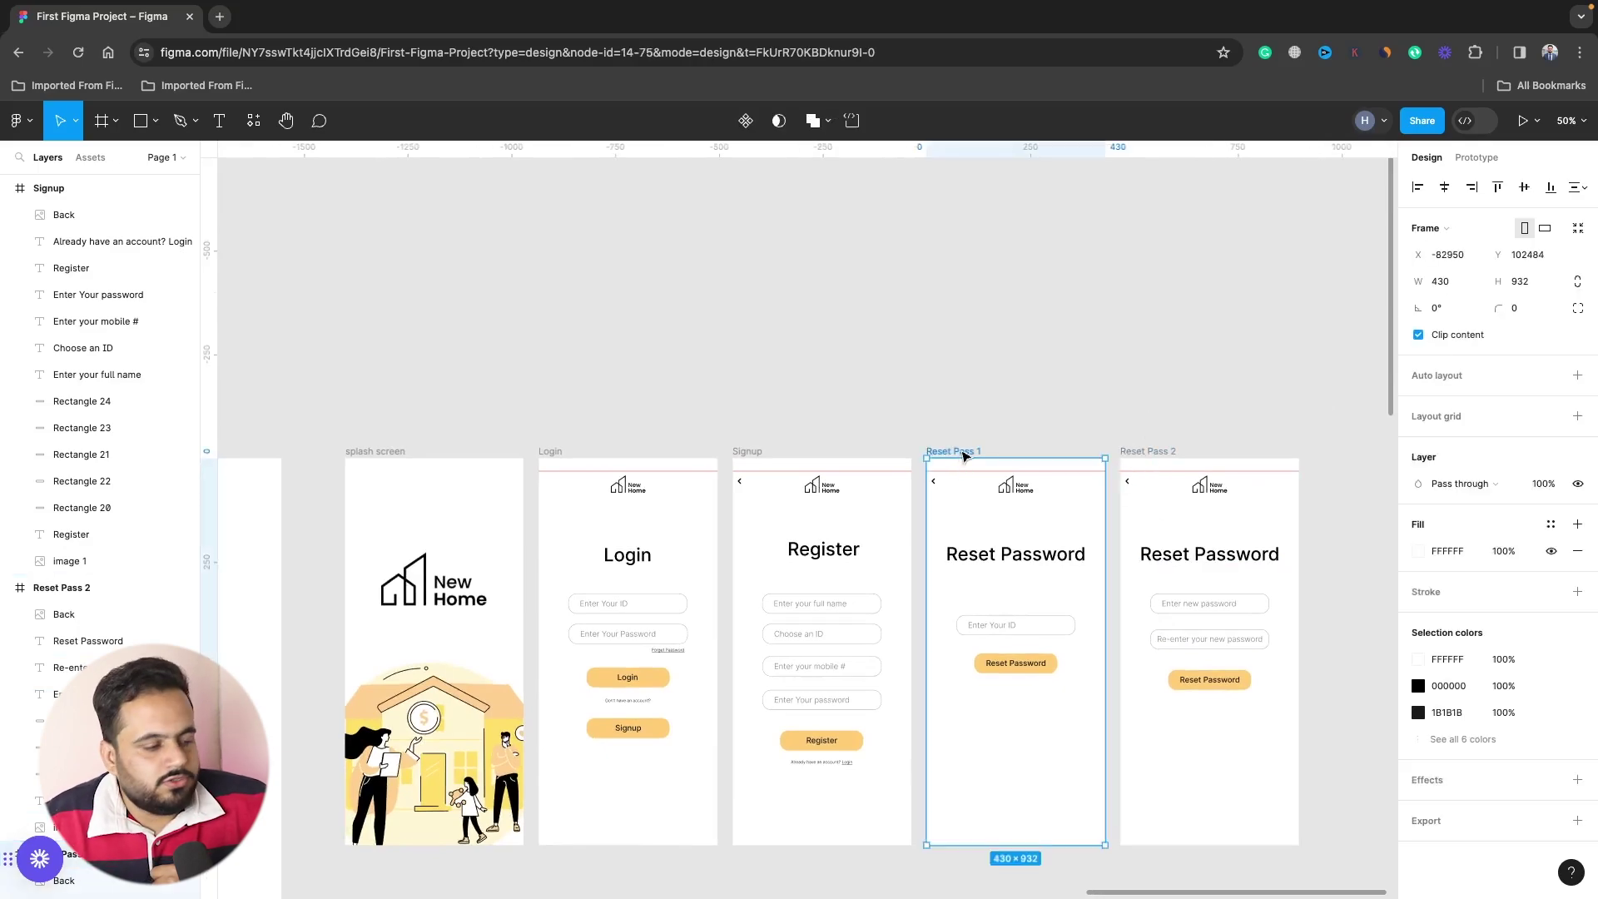
pyautogui.hscroll(3, 964, 457)
pyautogui.hscroll(1, 964, 457)
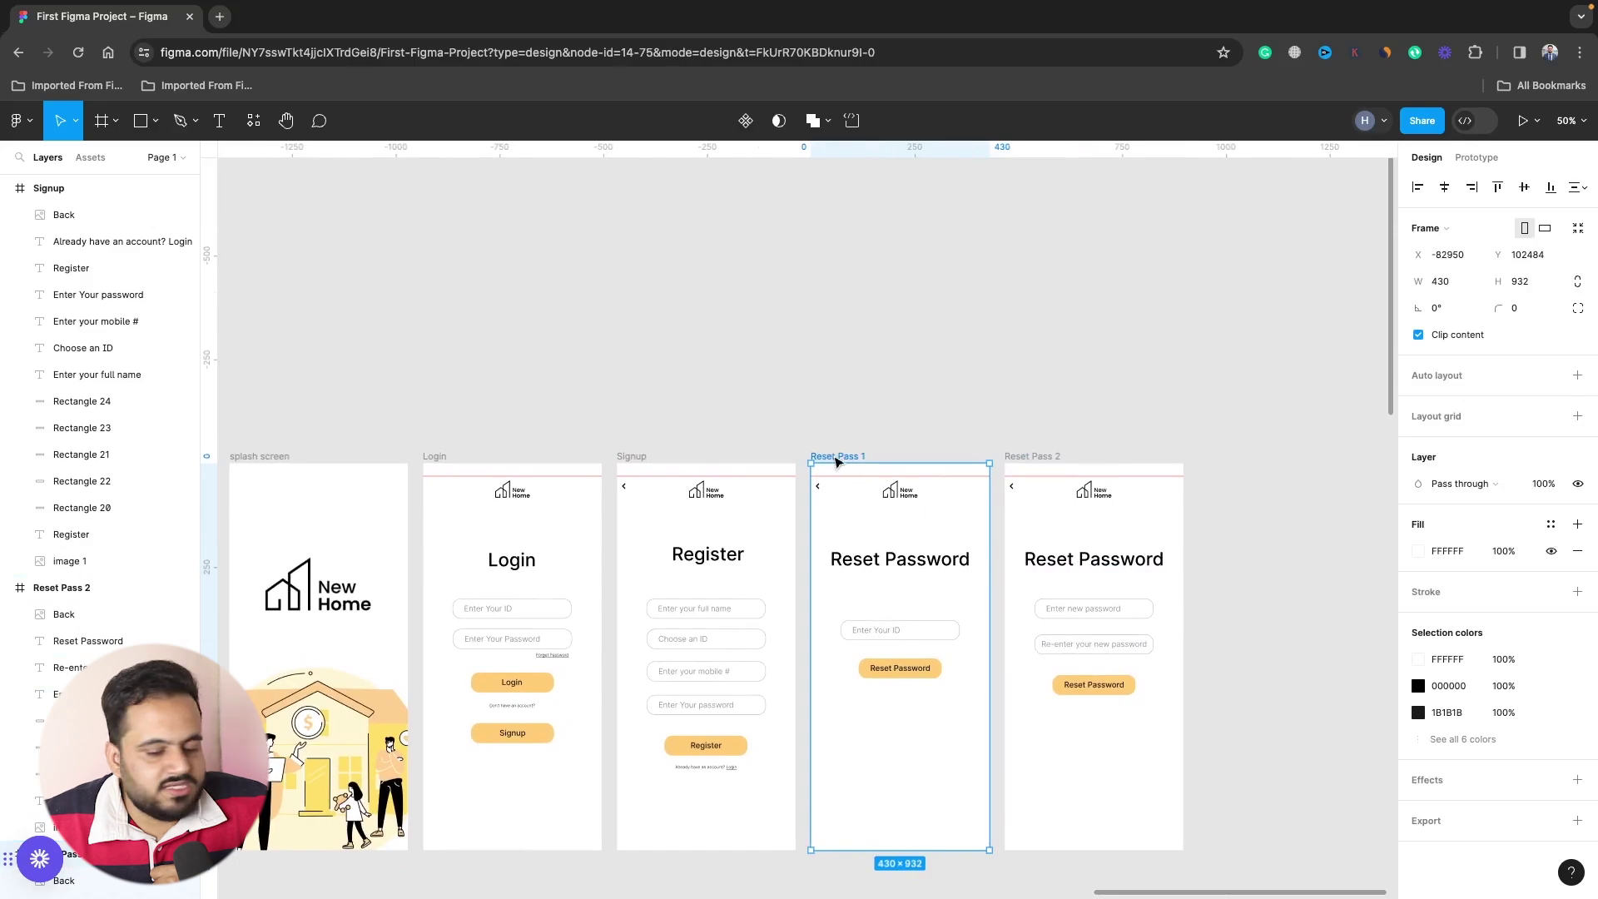
pyautogui.moveTo(837, 462)
pyautogui.mouseDown()
pyautogui.moveTo(1222, 466)
pyautogui.moveTo(1220, 447)
pyautogui.mouseUp()
# Retitle the new screen 'OTP' and centre the heading.
pyautogui.doubleClick(1282, 556)
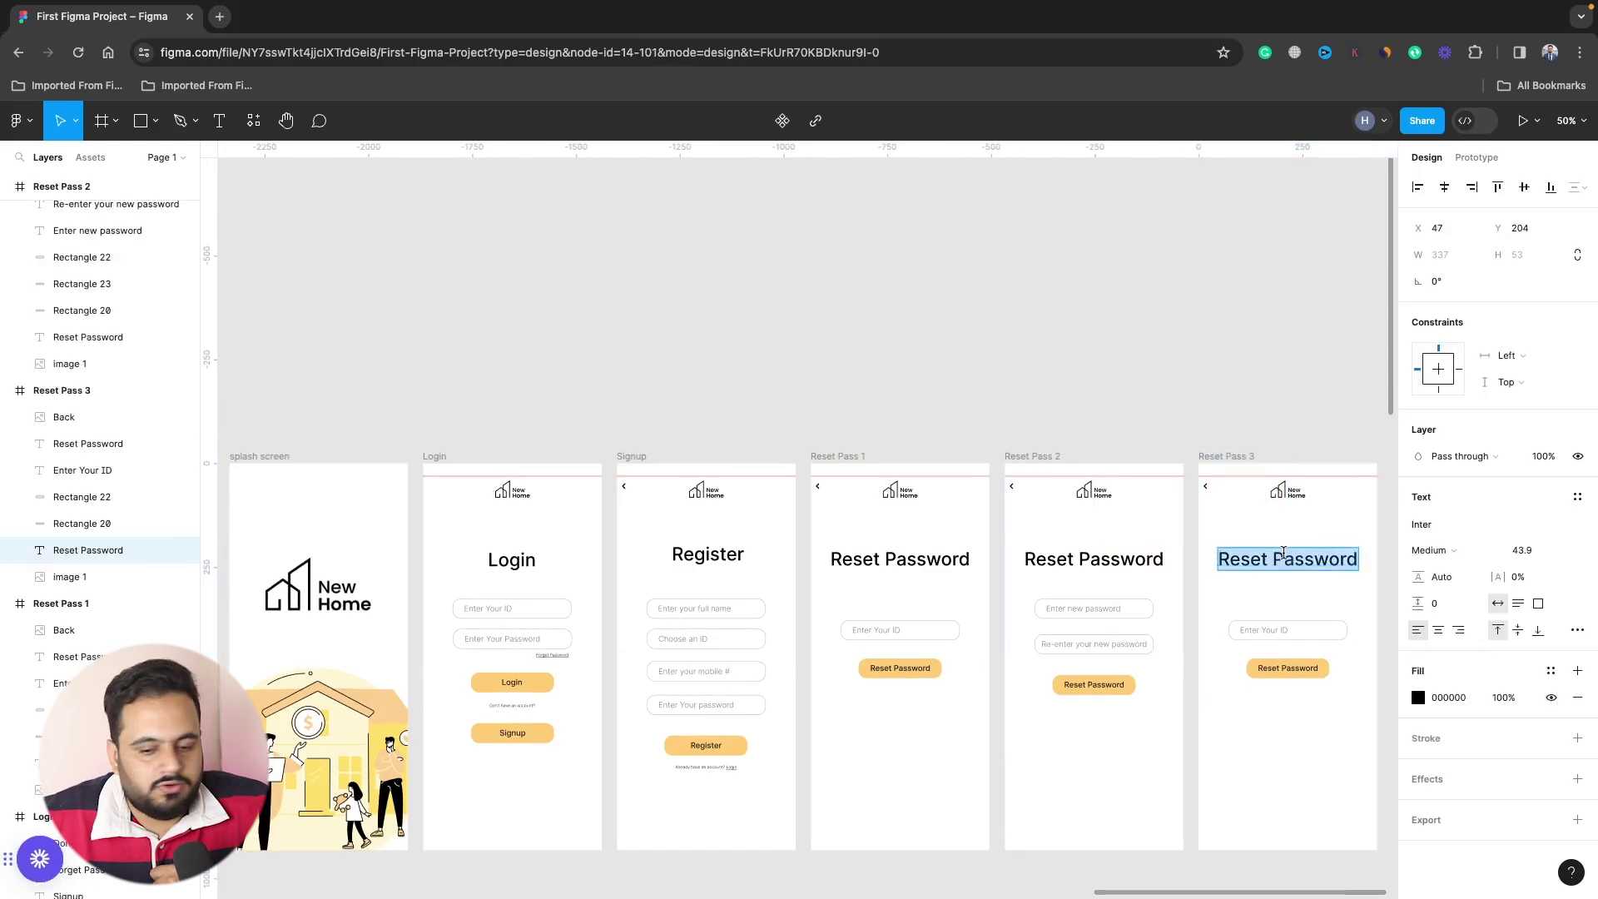
pyautogui.write('OTP')
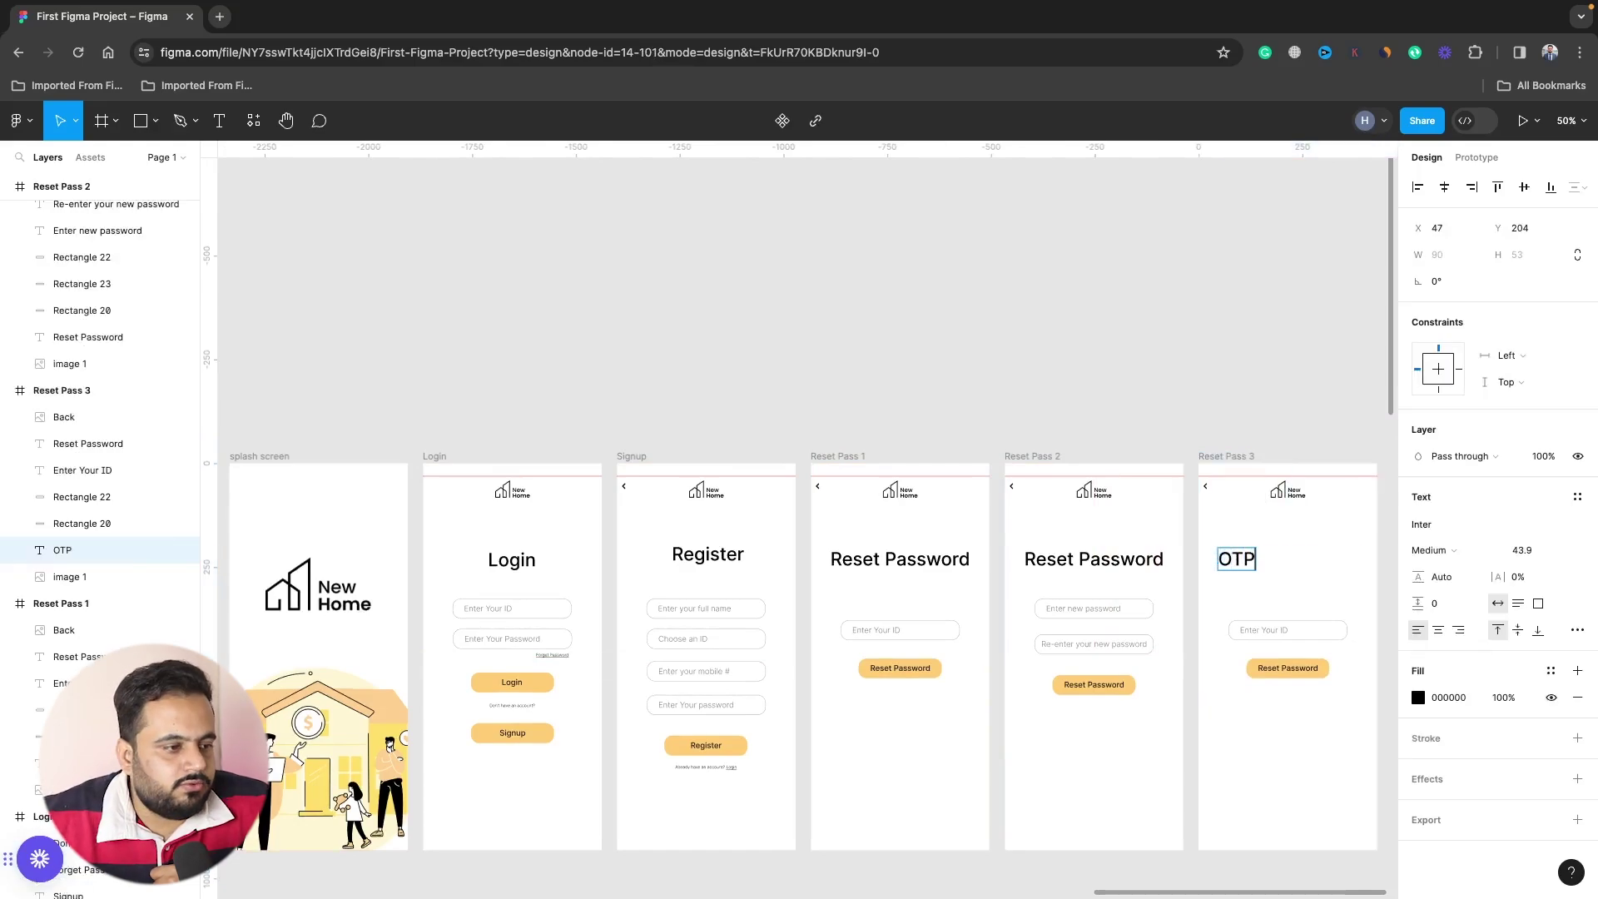
pyautogui.press('Escape')
pyautogui.moveTo(1236, 560); pyautogui.dragTo(1290, 566)
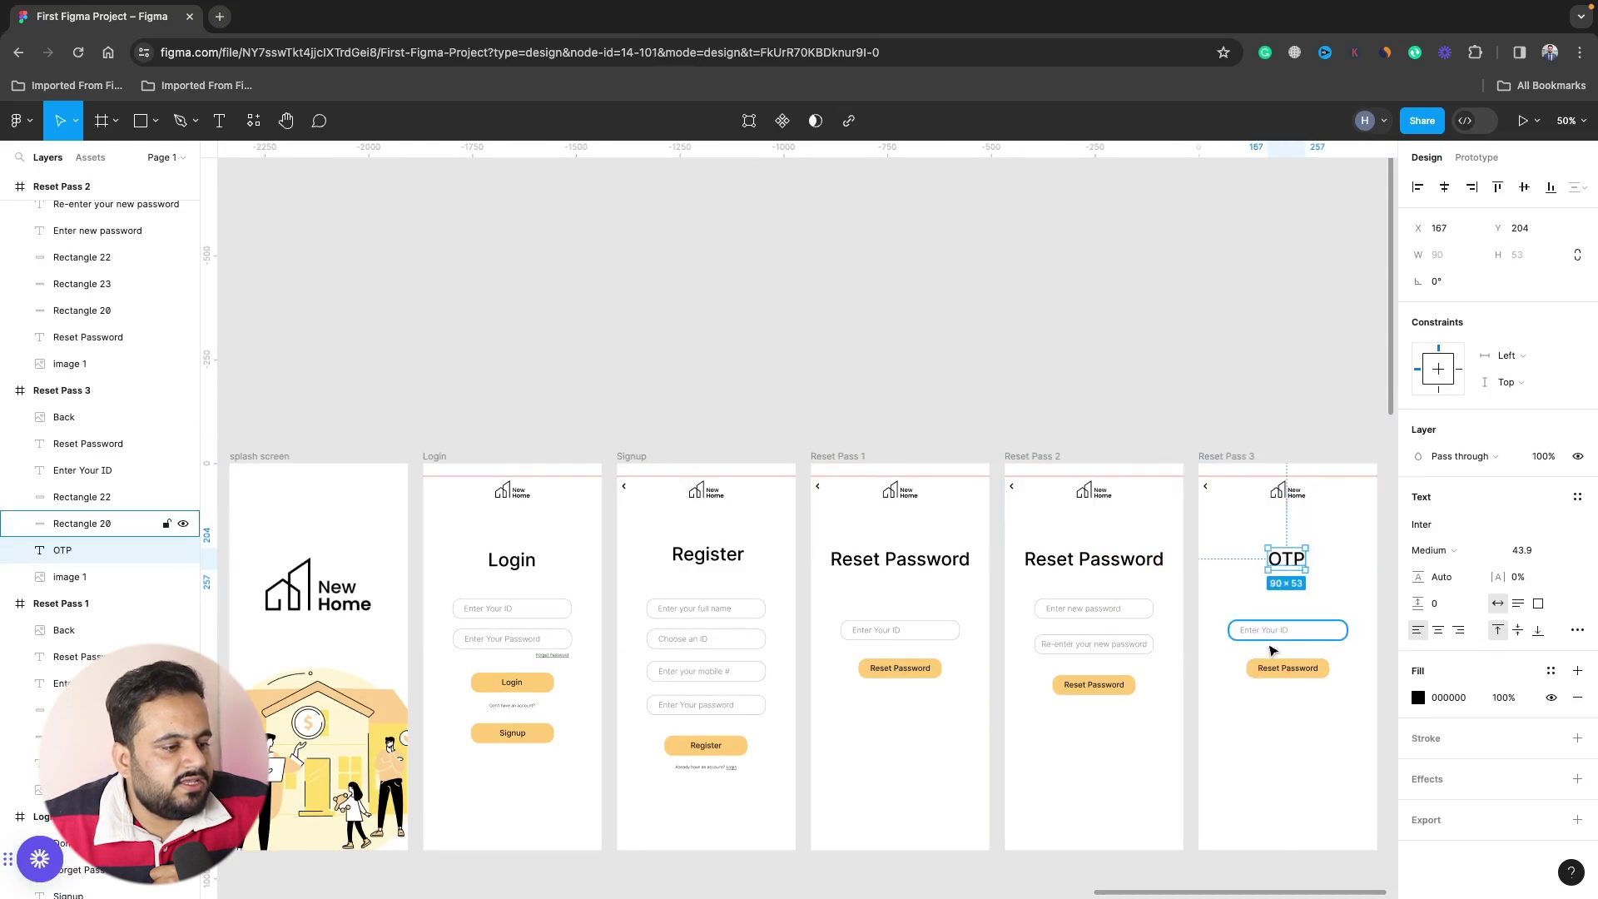
# Change the placeholder to 'Enter OTP' and the button label to a centred 'Login'.
pyautogui.doubleClick(1268, 632)
pyautogui.write('Enter OTP')
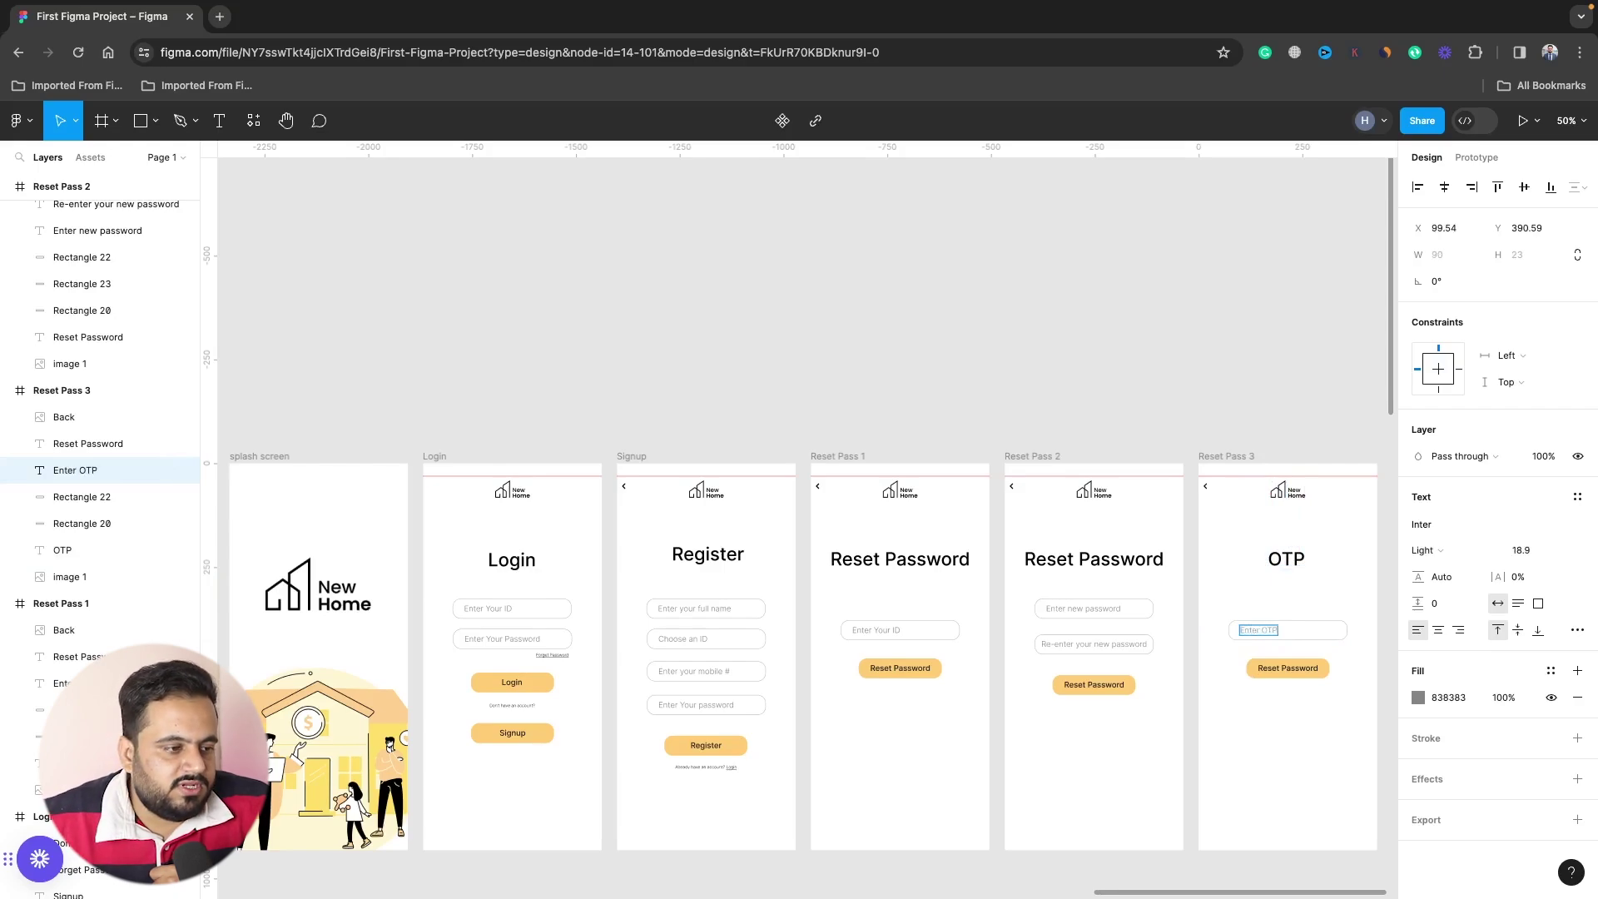
pyautogui.doubleClick(1300, 663)
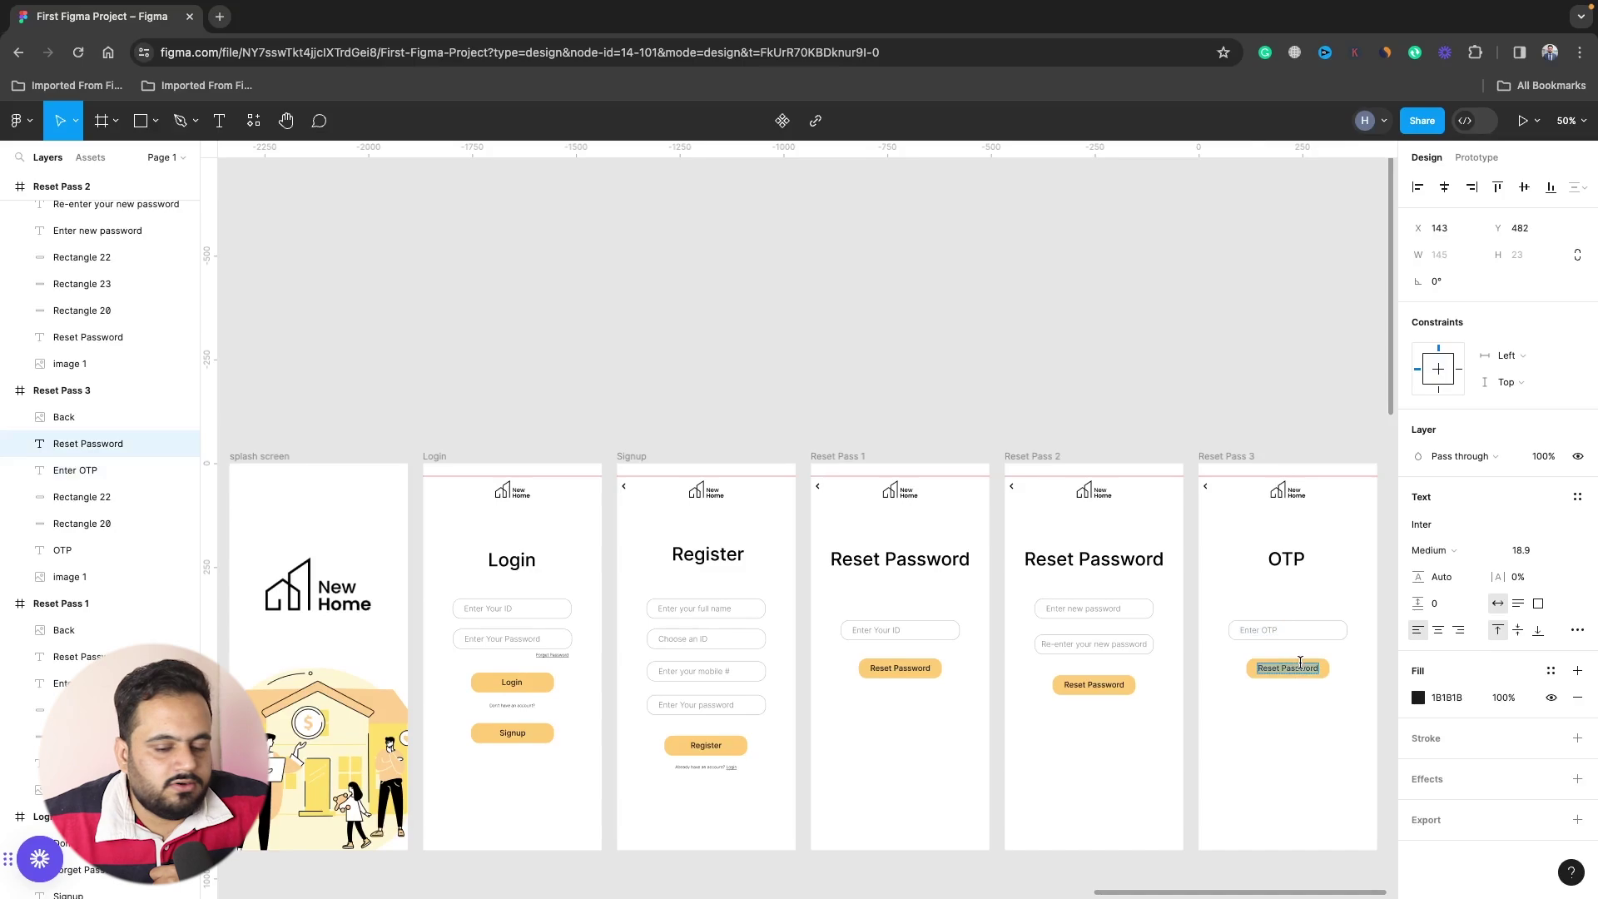
pyautogui.write('Login')
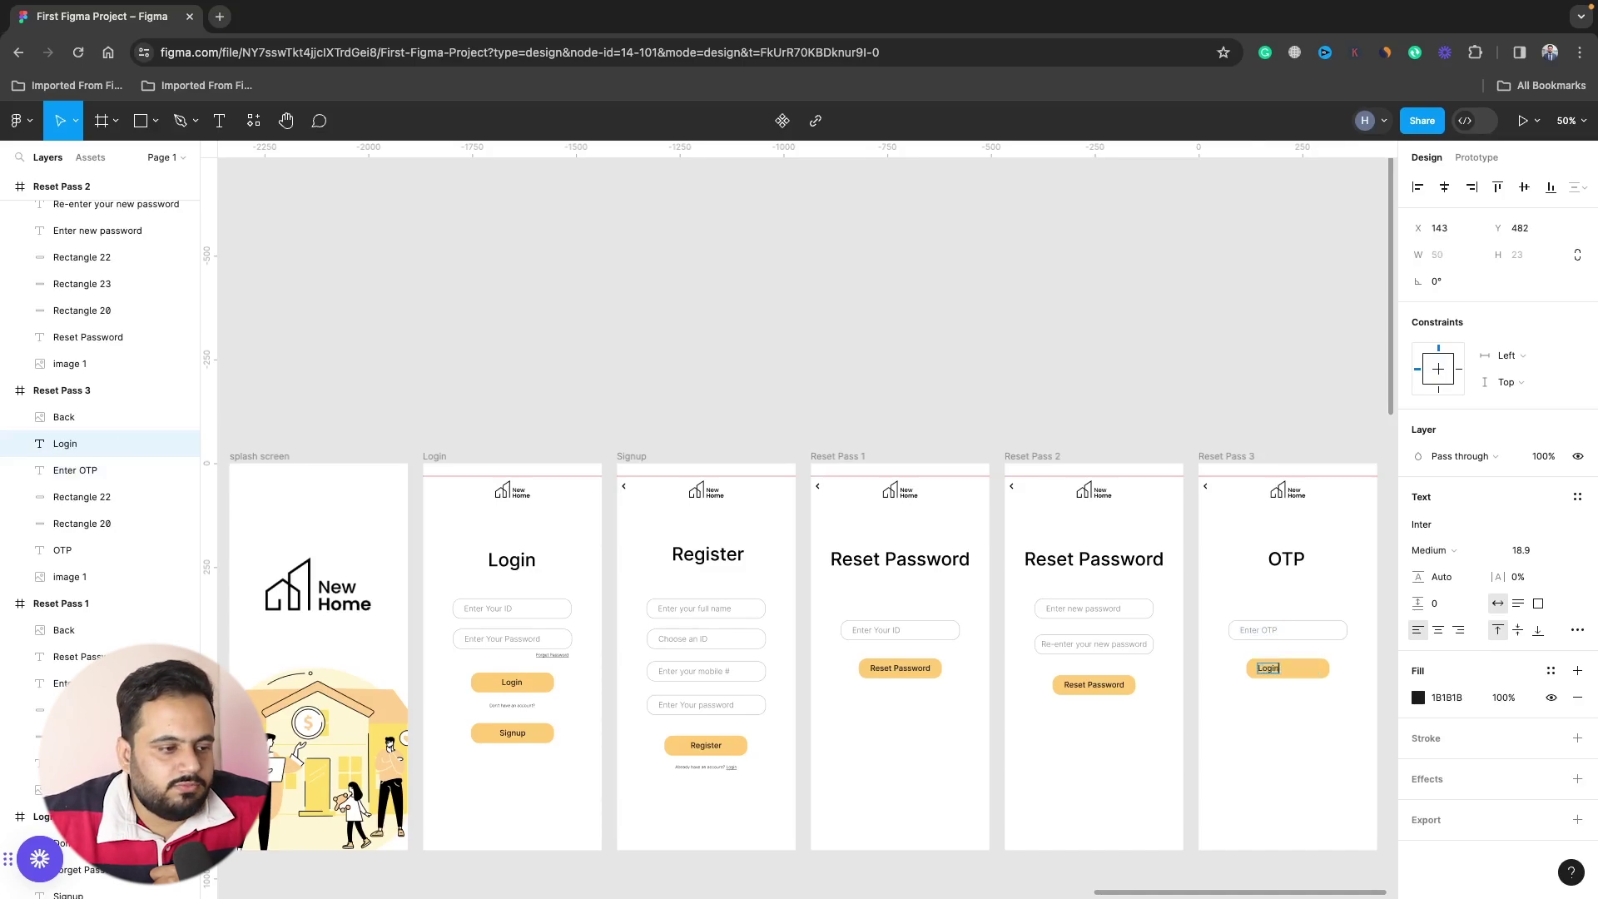
pyautogui.press('Escape')
pyautogui.moveTo(1268, 670)
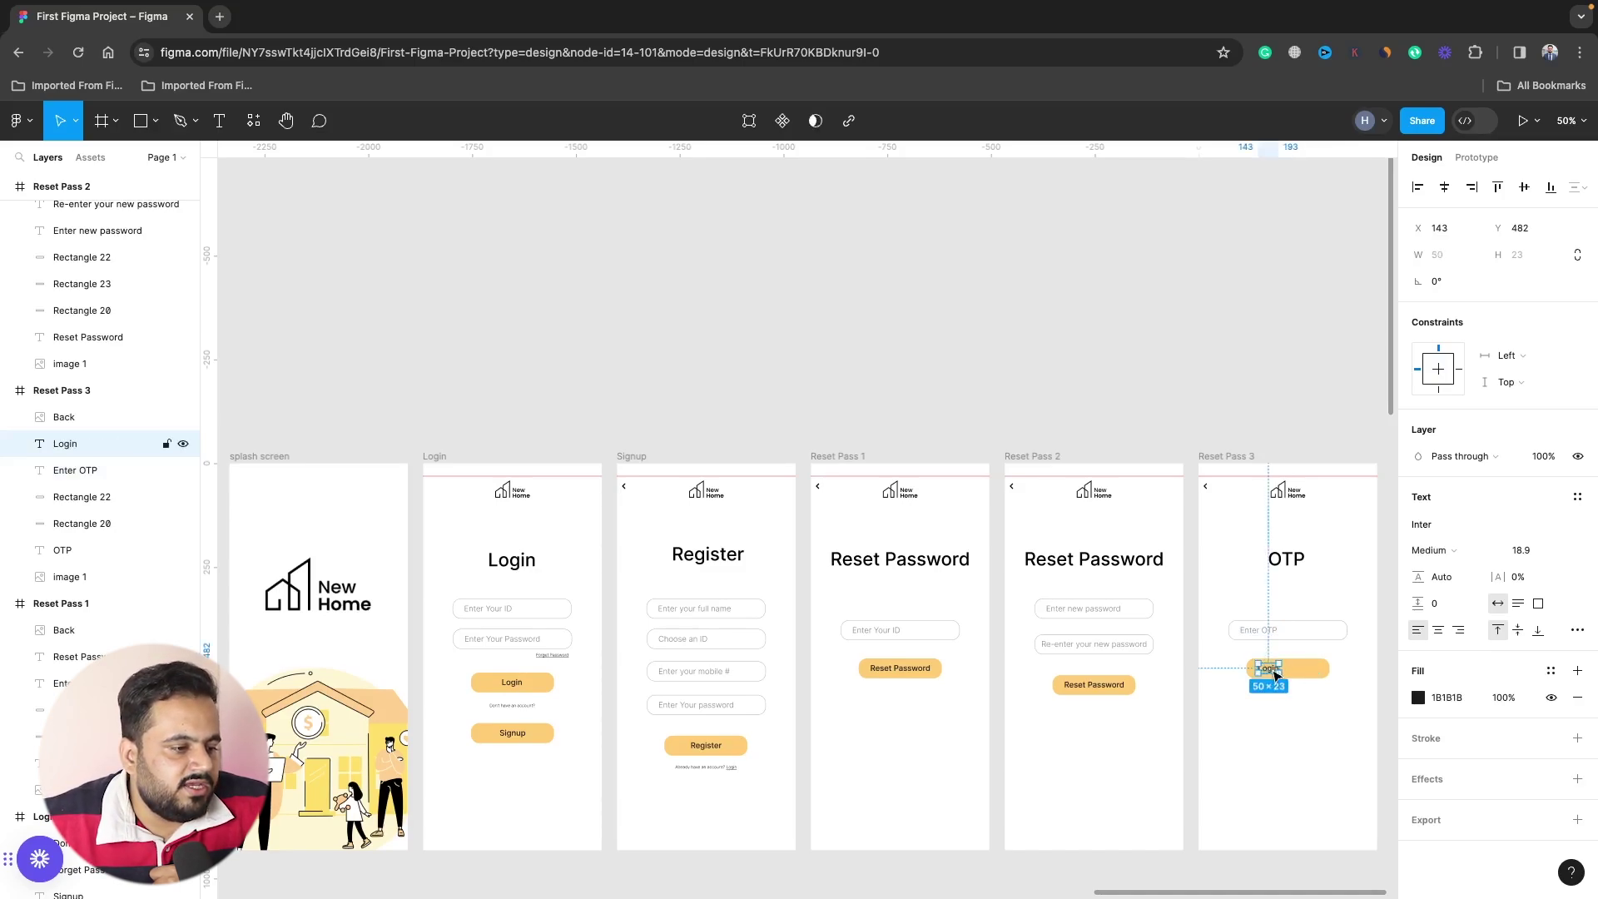
pyautogui.moveTo(1272, 673); pyautogui.dragTo(1281, 672)
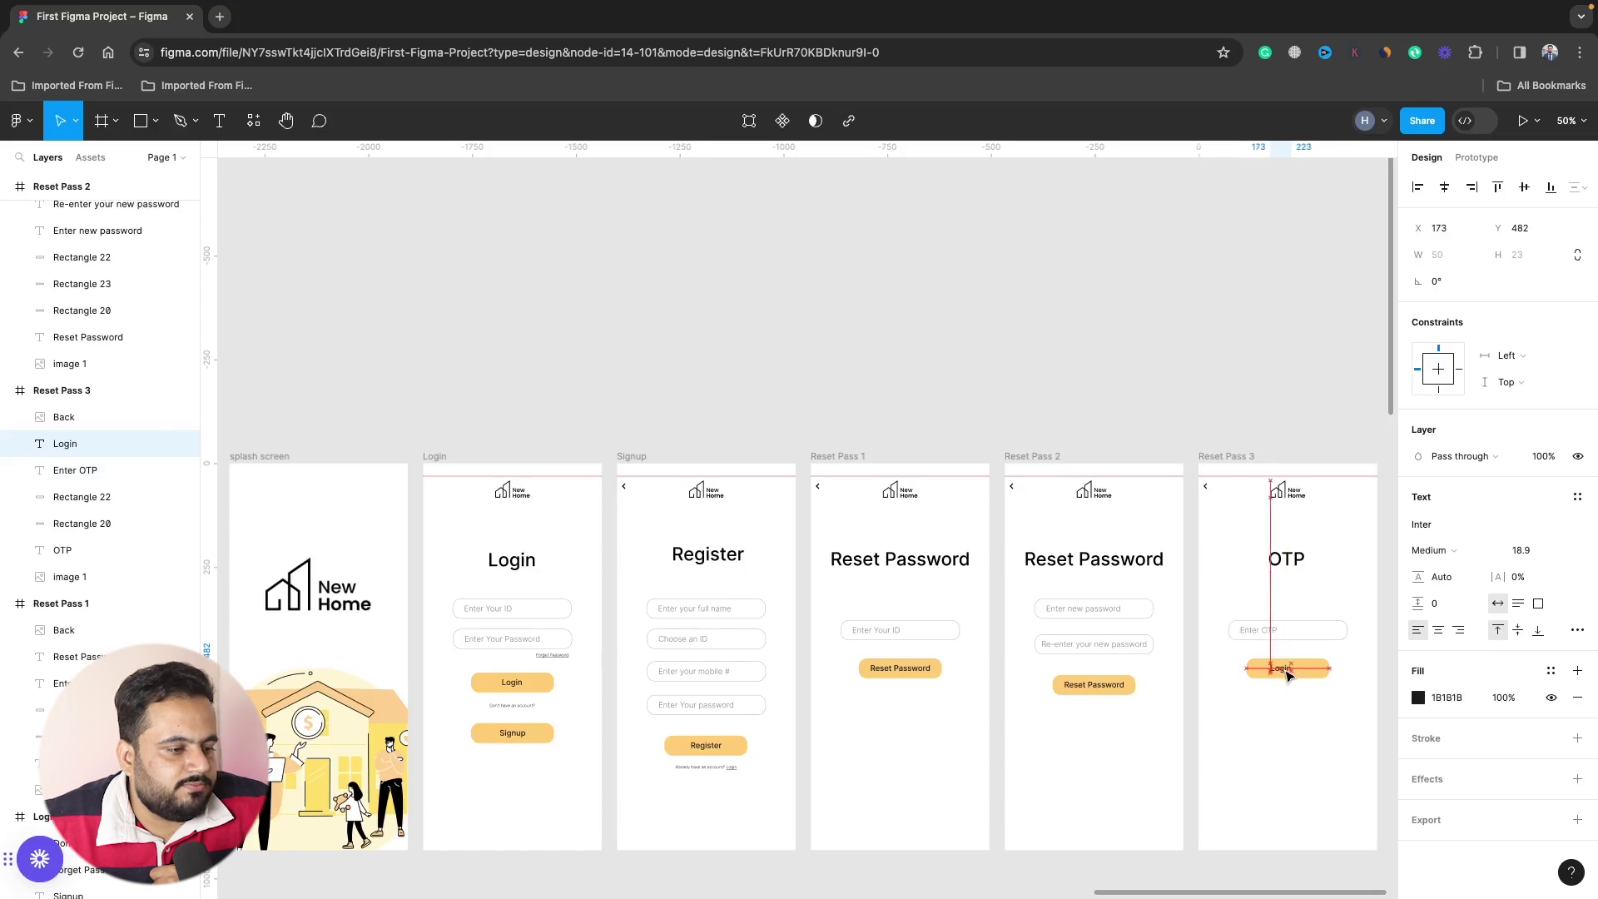